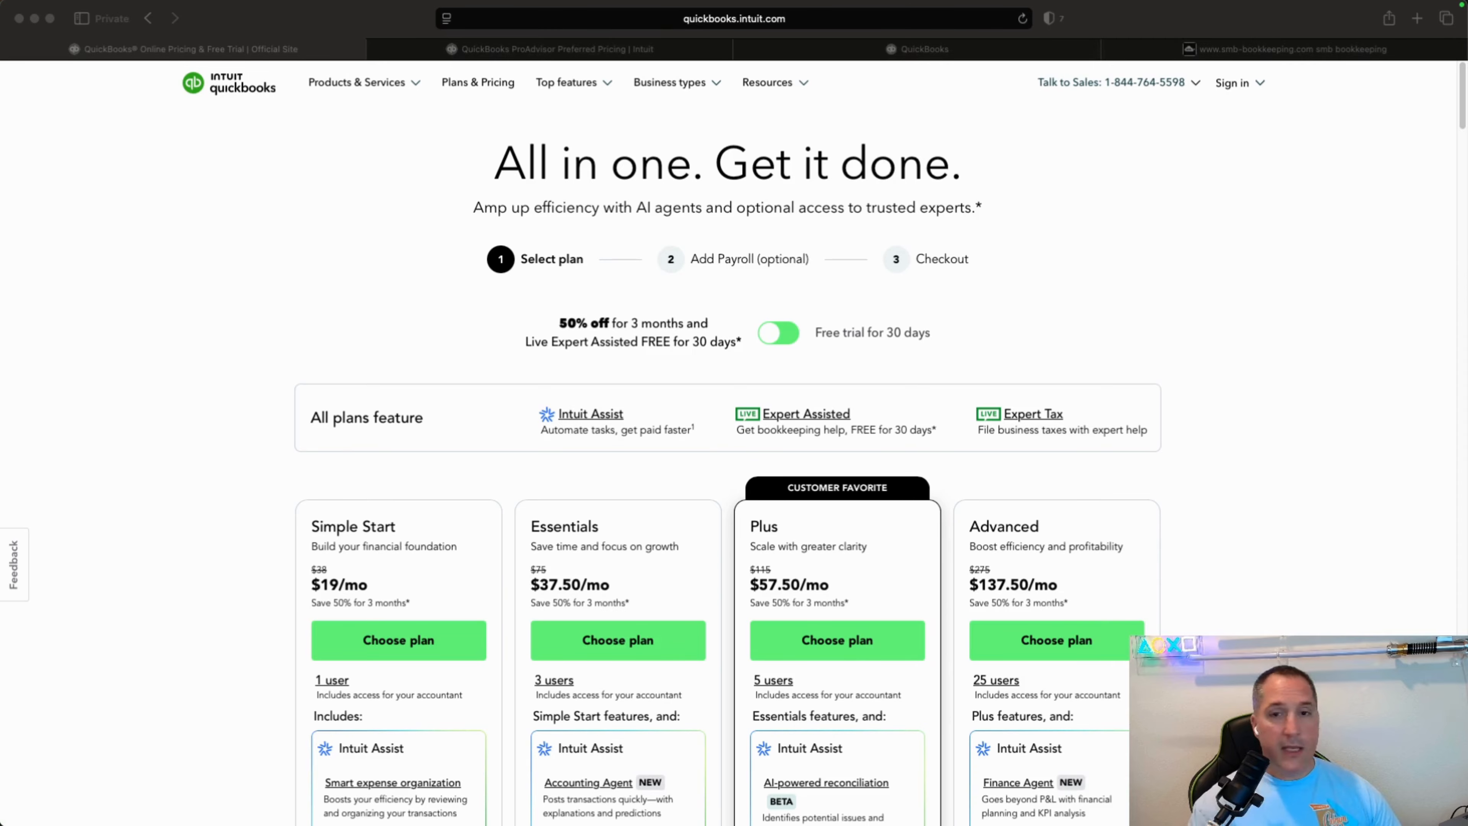
Look over the four QuickBooks Online plan cards and highlight the Essentials plan name
{"action": "scroll", "coordinate": [767, 474], "scroll_direction": "down", "scroll_amount": 3}
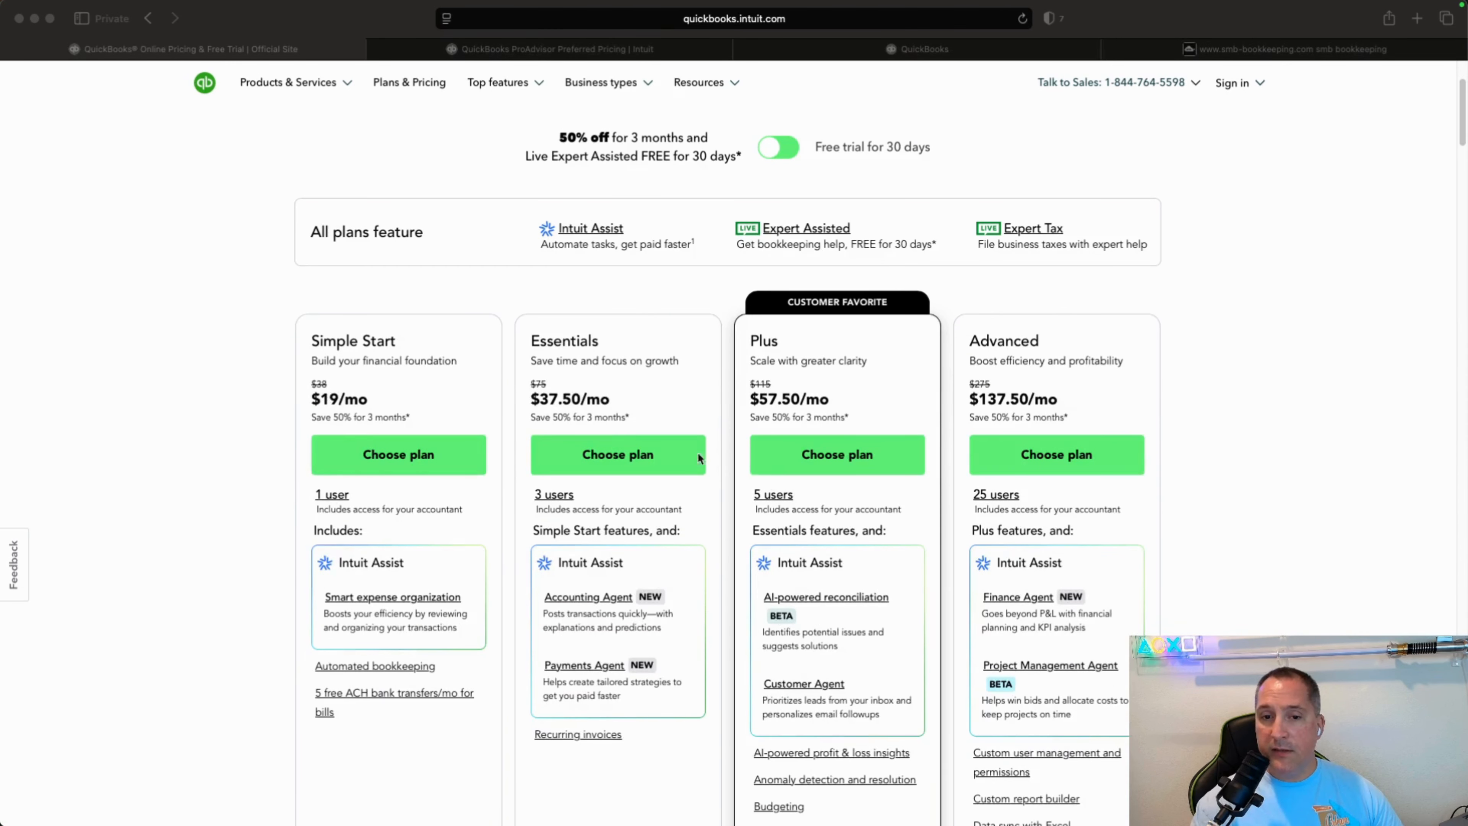
{"action": "left_click", "coordinate": [530, 341]}
{"action": "left_click_drag", "start_coordinate": [530, 341], "coordinate": [597, 342]}
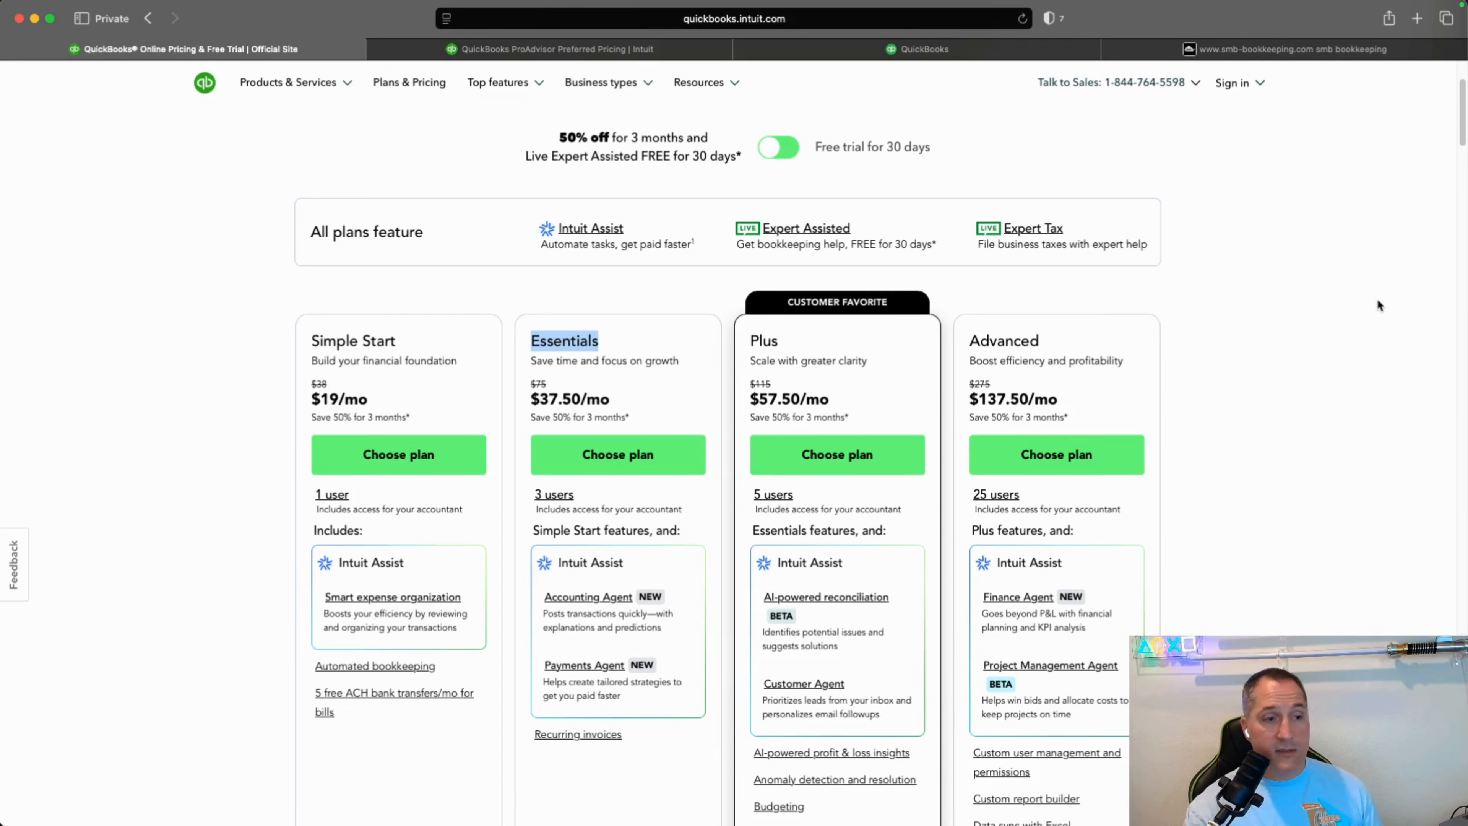
Examine which Intuit Assist agents and Accounting features each plan includes in the plan comparison table
{"action": "left_click_drag", "start_coordinate": [1461, 116], "coordinate": [1464, 198]}
{"action": "scroll", "coordinate": [1466, 210], "scroll_direction": "up", "scroll_amount": 2}
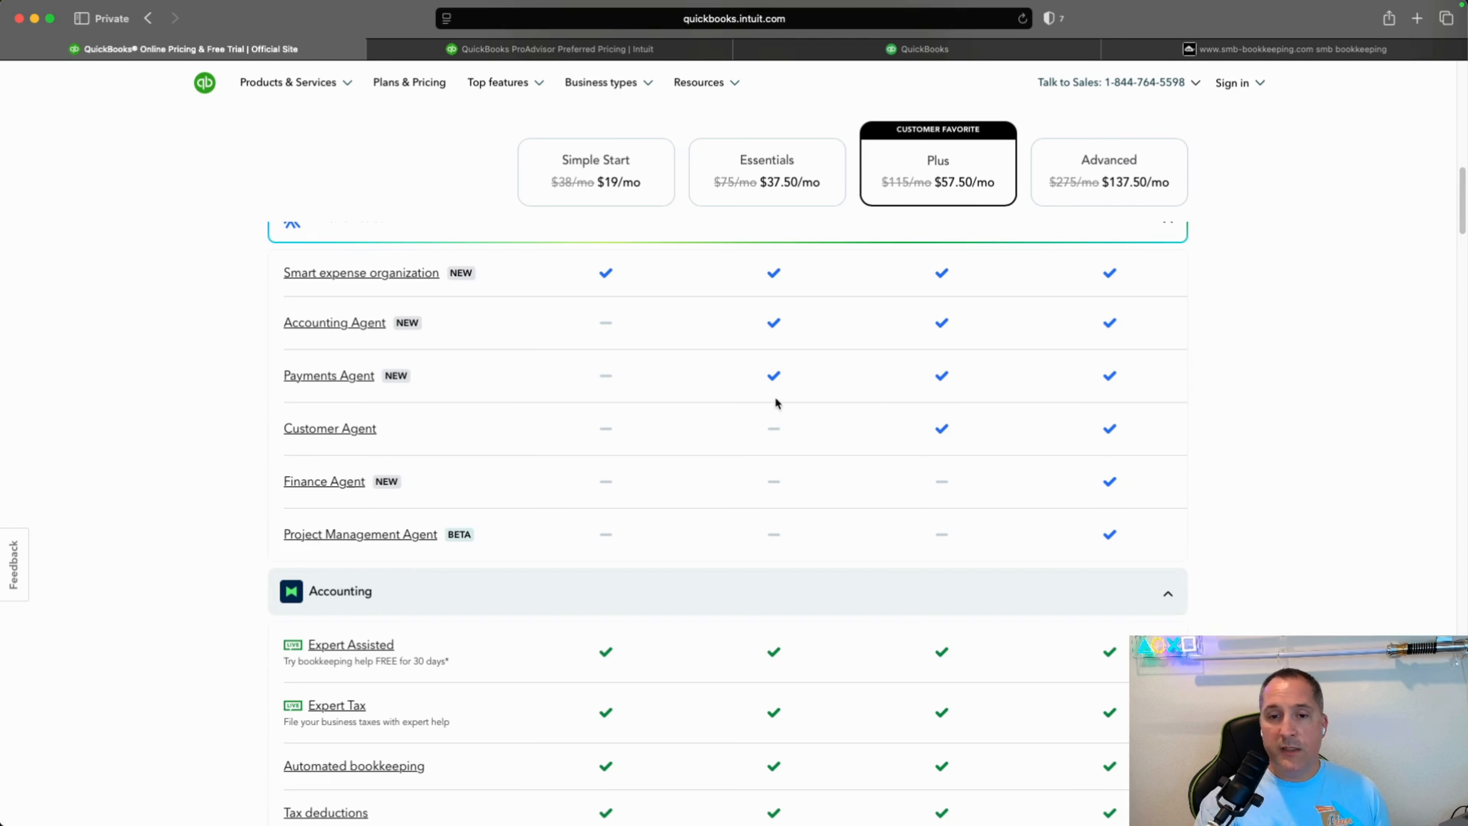
{"action": "scroll", "coordinate": [776, 403], "scroll_direction": "down", "scroll_amount": 5}
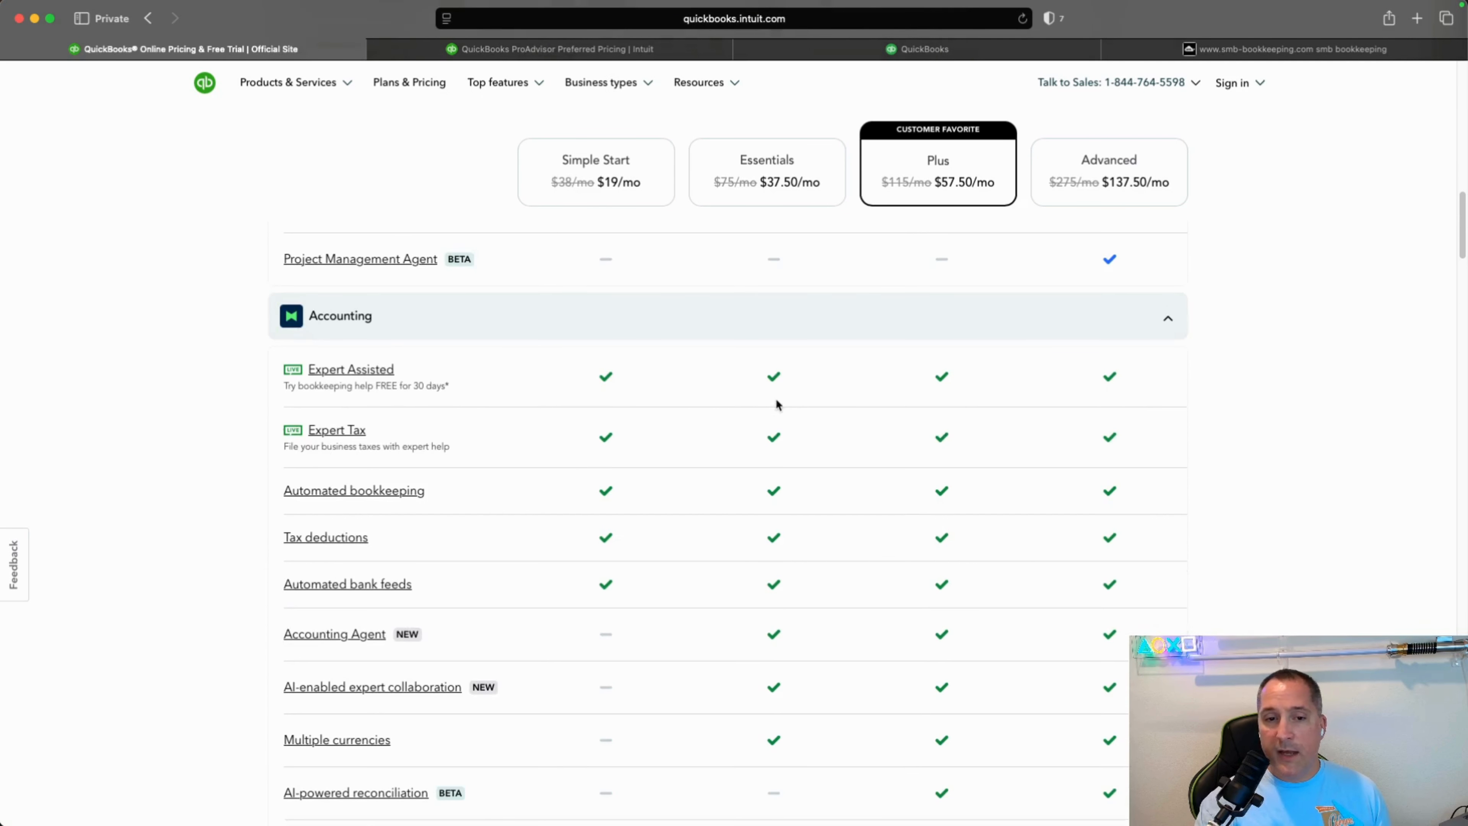
{"action": "scroll", "coordinate": [776, 403], "scroll_direction": "down", "scroll_amount": 2}
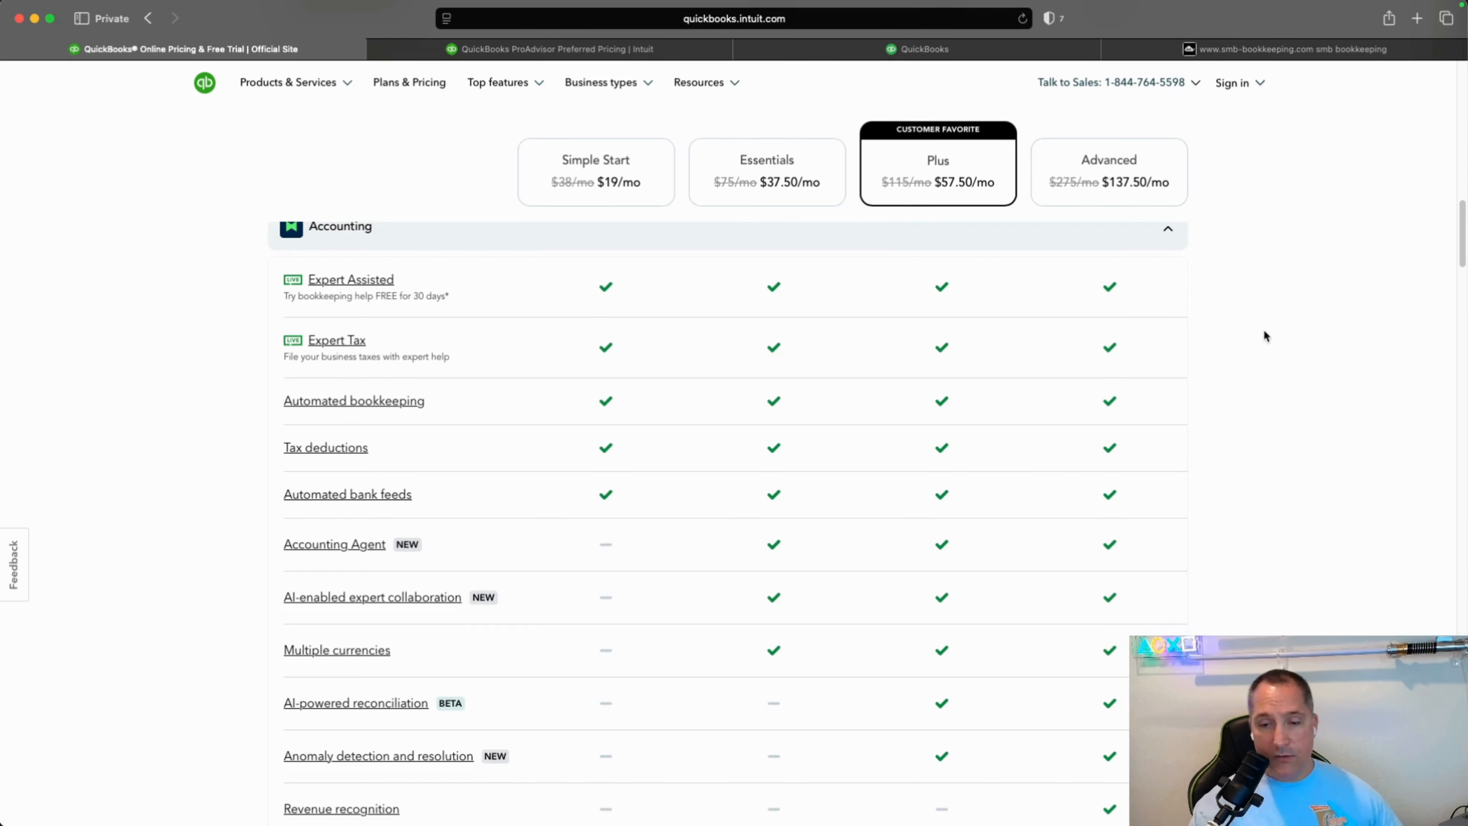
{"action": "scroll", "coordinate": [1252, 338], "scroll_direction": "down", "scroll_amount": 3}
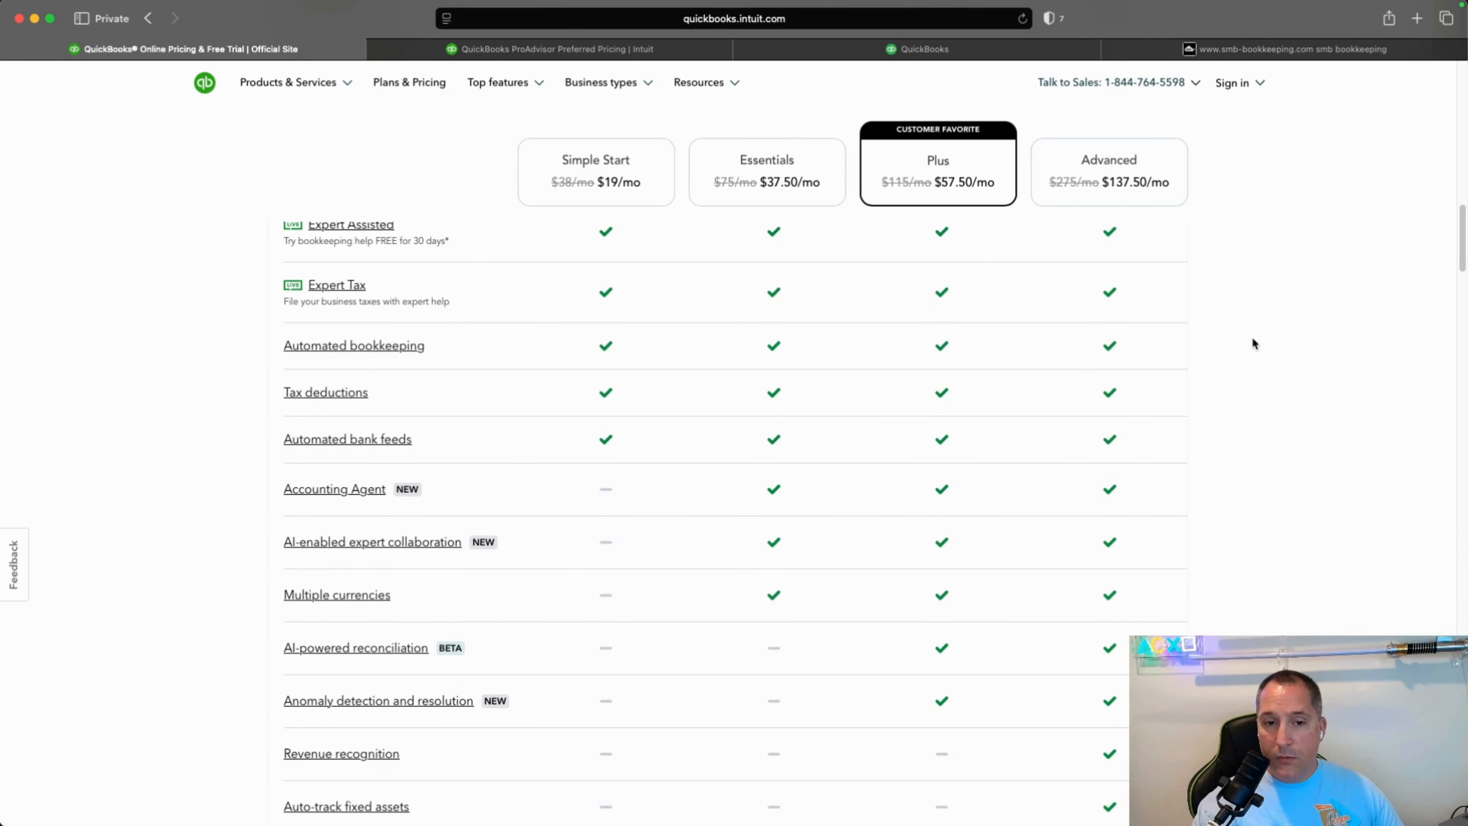
{"action": "scroll", "coordinate": [1253, 337], "scroll_direction": "down", "scroll_amount": 1}
{"action": "scroll", "coordinate": [1253, 338], "scroll_direction": "down", "scroll_amount": 2}
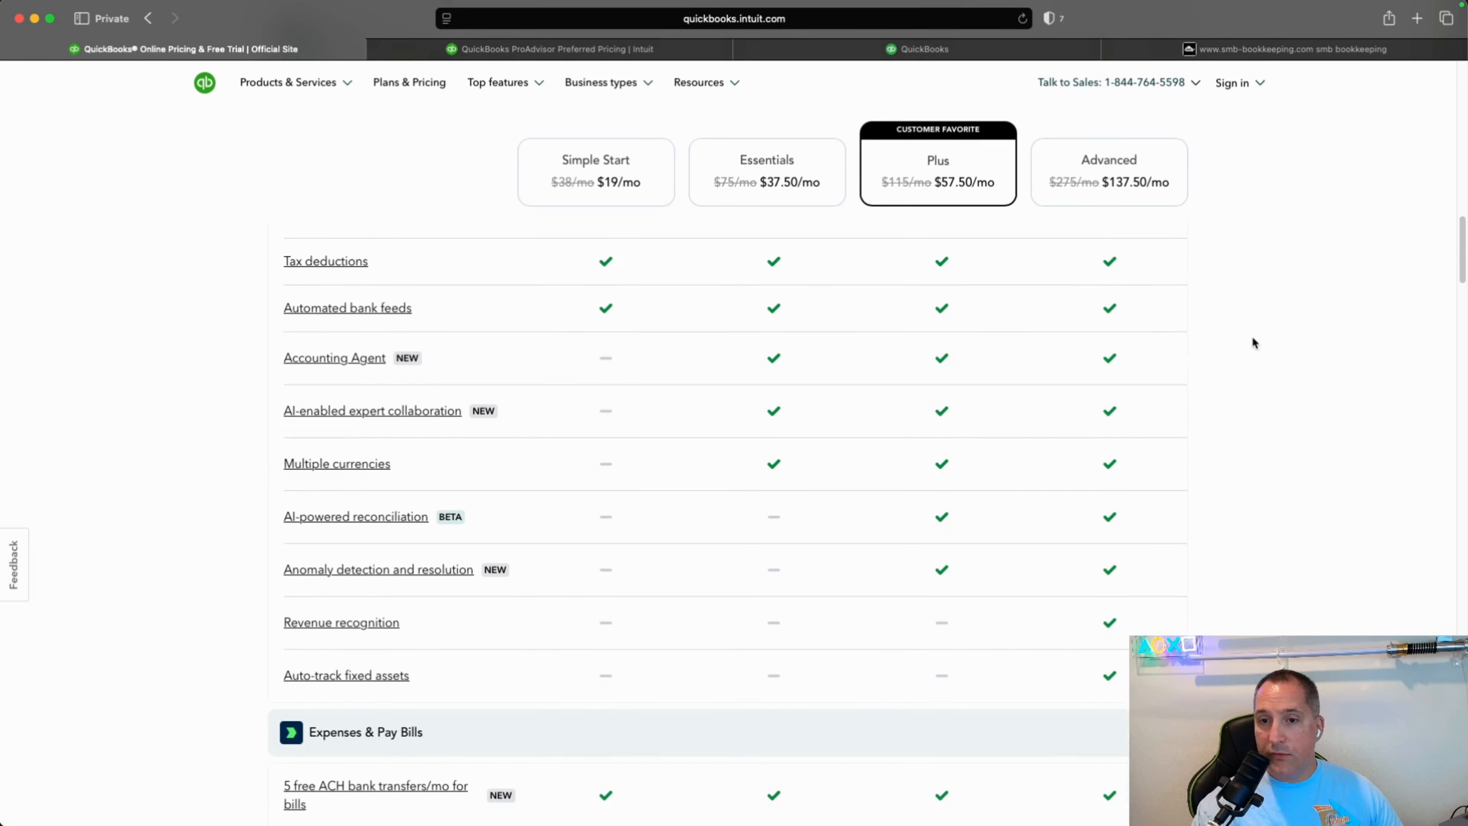
{"action": "scroll", "coordinate": [1252, 342], "scroll_direction": "down", "scroll_amount": 2}
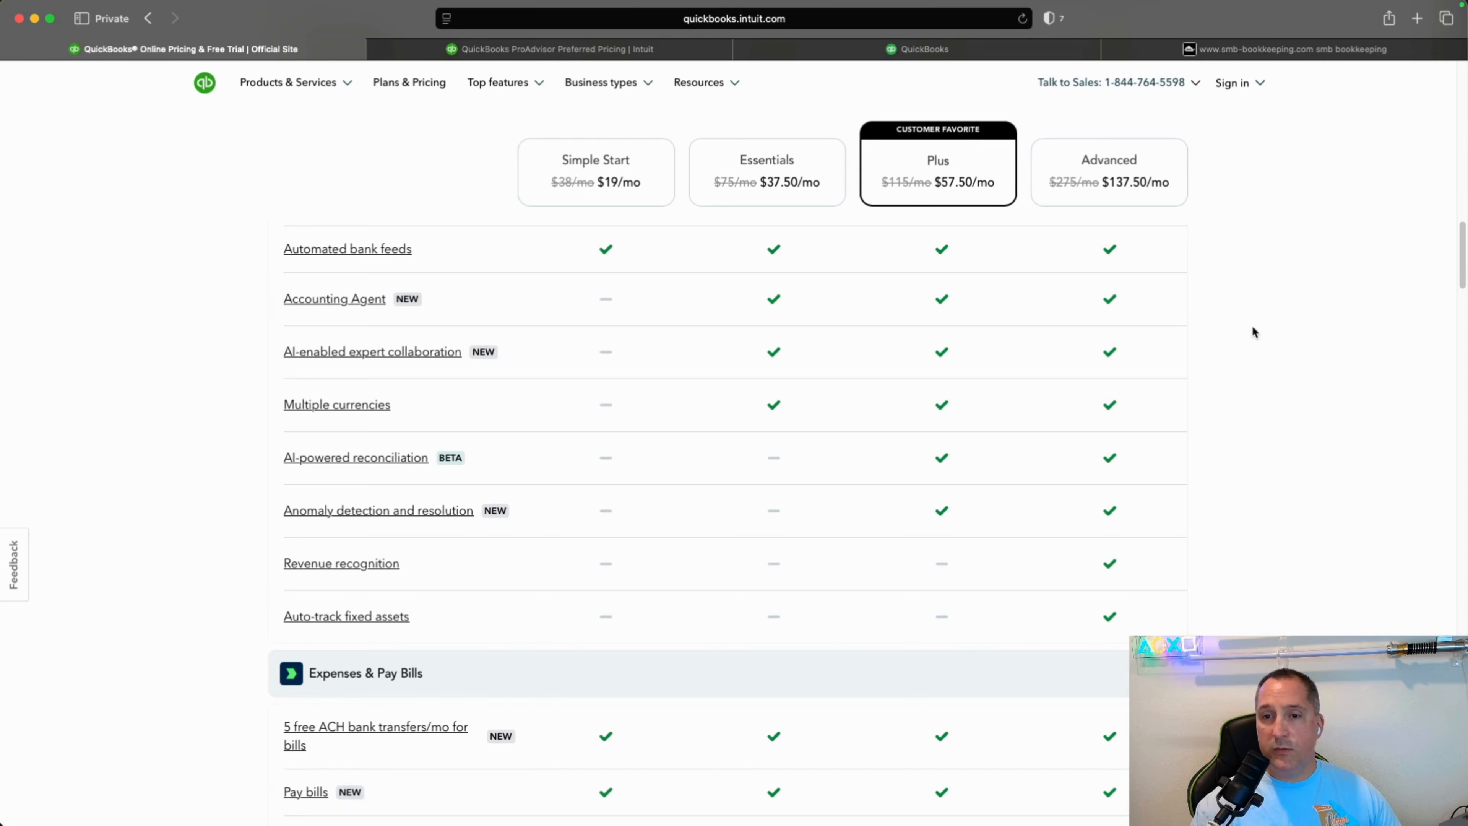
{"action": "scroll", "coordinate": [1251, 332], "scroll_direction": "down", "scroll_amount": 1}
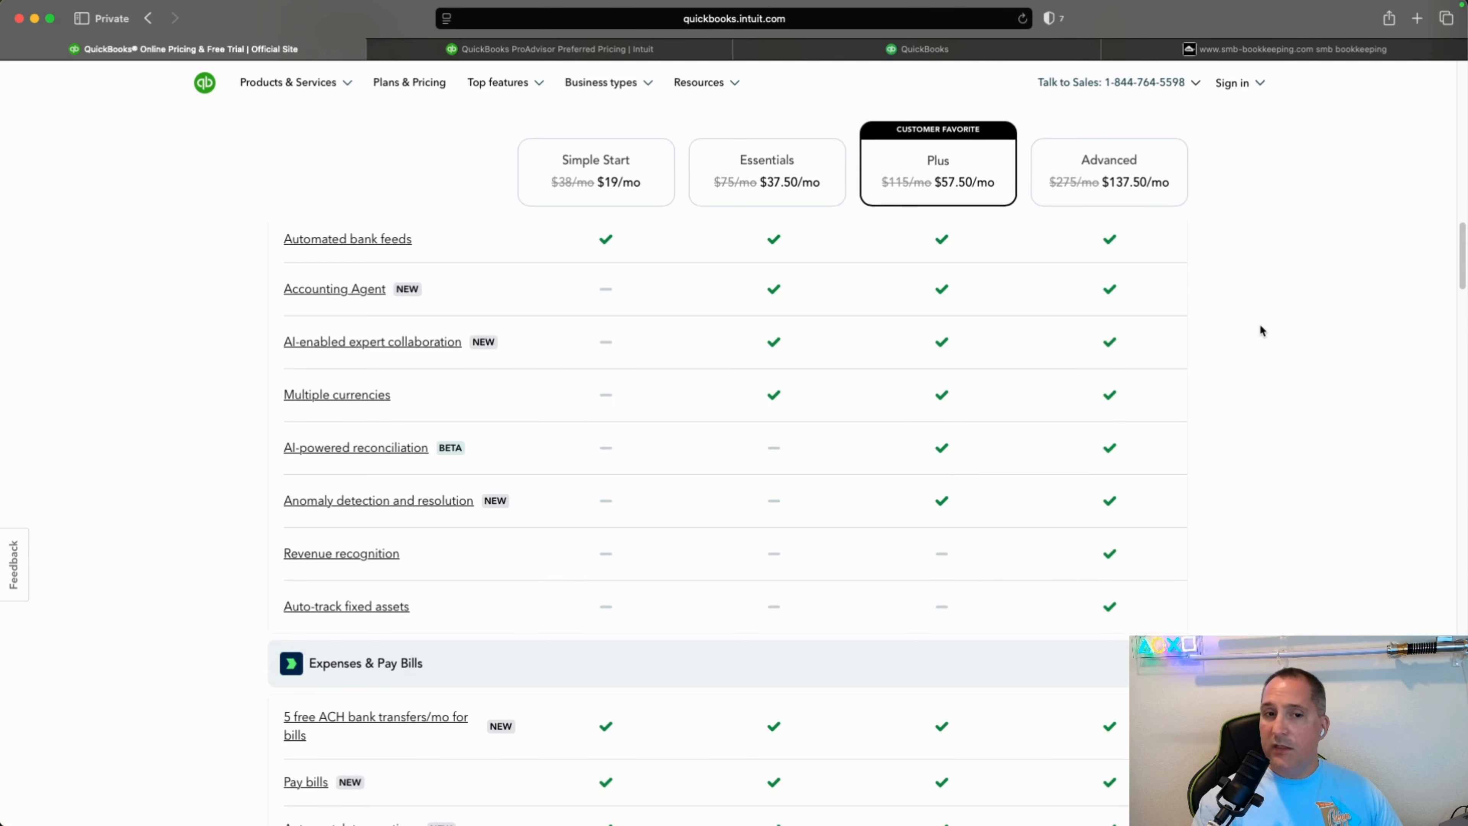
{"action": "scroll", "coordinate": [1261, 326], "scroll_direction": "down", "scroll_amount": 5}
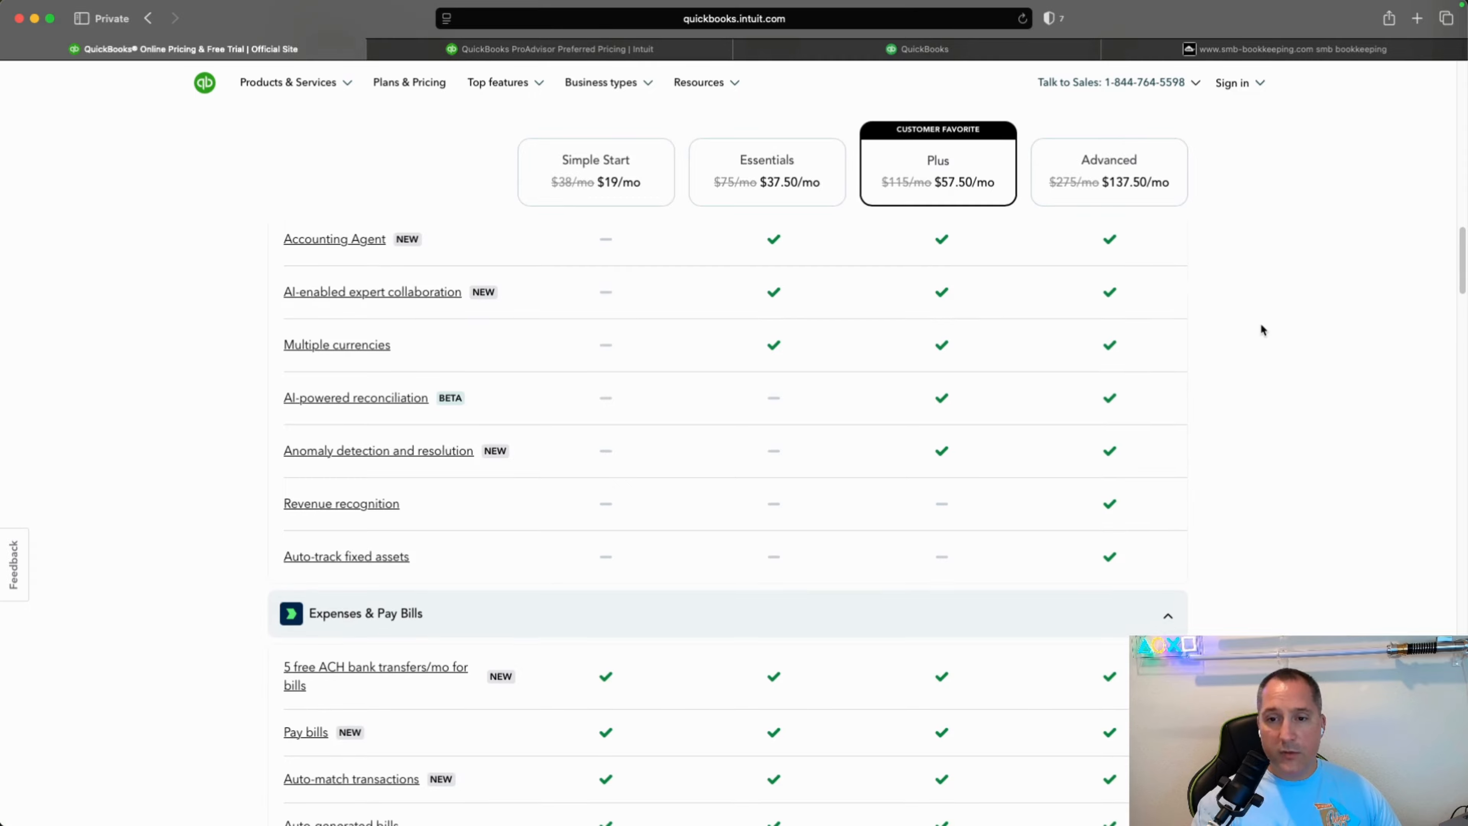
Compare the plans' Expenses & Pay Bills and Sales & Get Paid features
{"action": "scroll", "coordinate": [1261, 329], "scroll_direction": "down", "scroll_amount": 8}
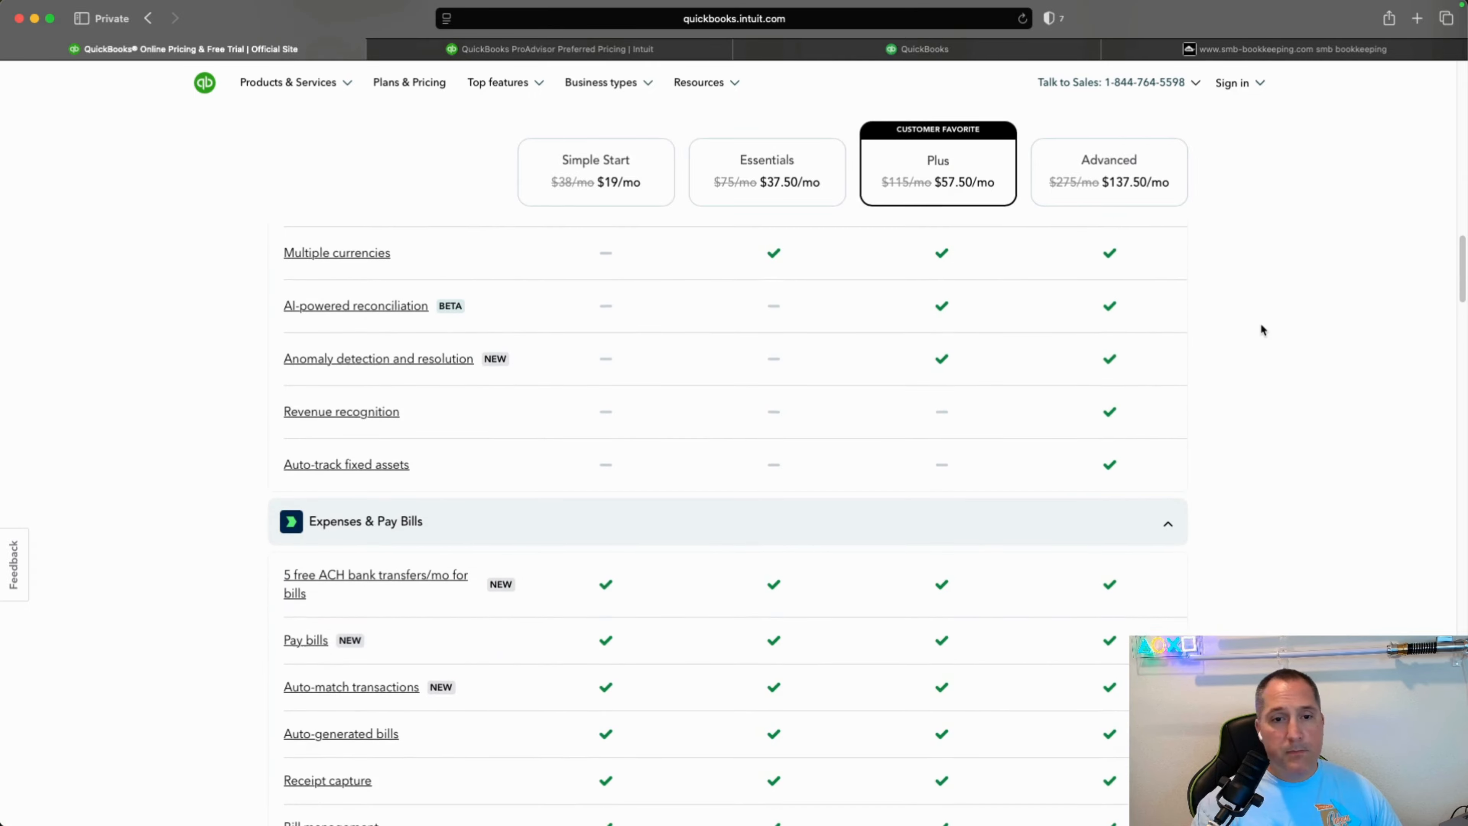
{"action": "scroll", "coordinate": [1262, 328], "scroll_direction": "down", "scroll_amount": 3}
{"action": "scroll", "coordinate": [1262, 328], "scroll_direction": "down", "scroll_amount": 10}
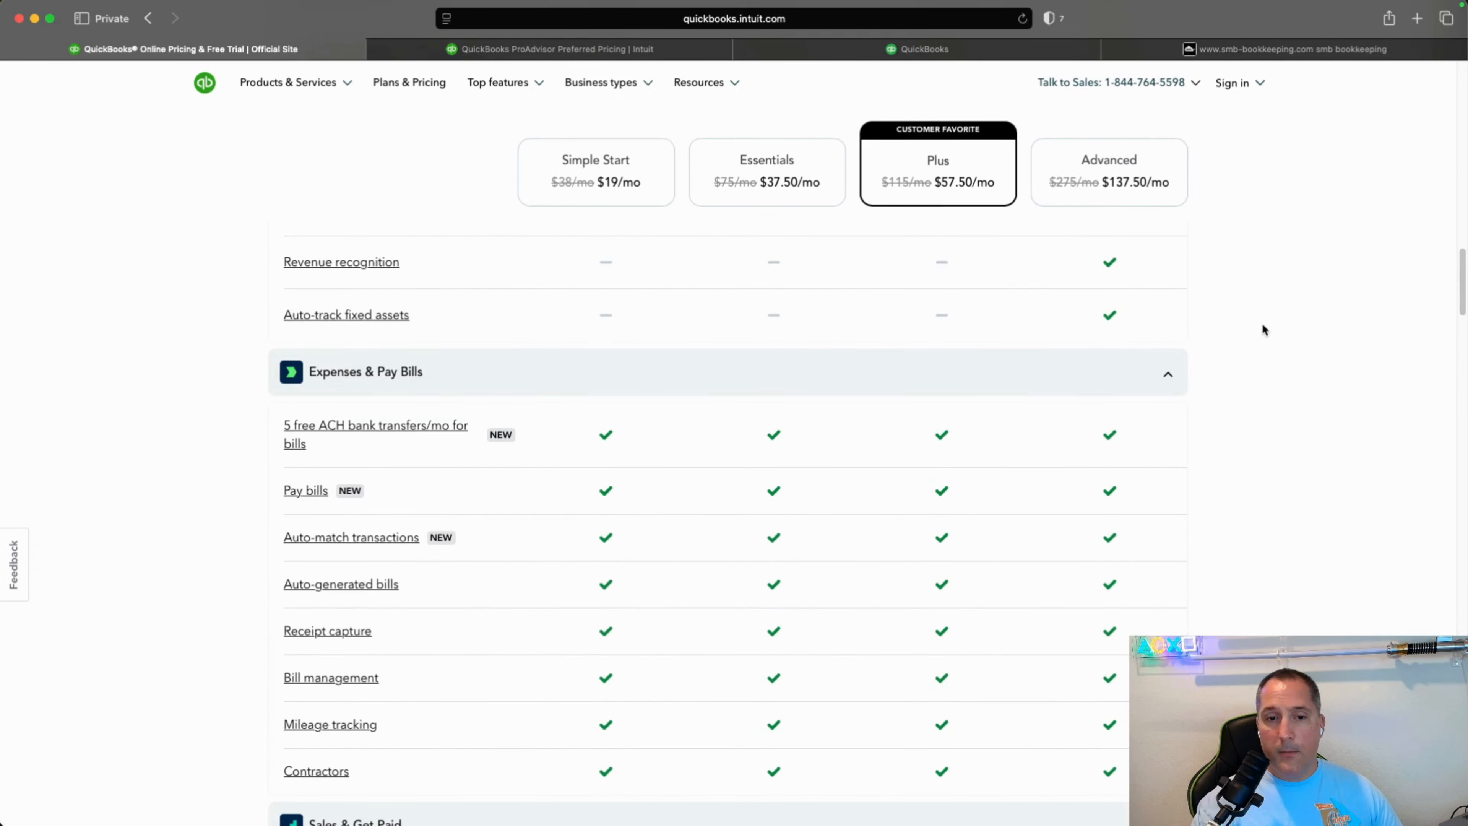
{"action": "scroll", "coordinate": [1263, 327], "scroll_direction": "down", "scroll_amount": 13}
{"action": "scroll", "coordinate": [1264, 329], "scroll_direction": "down", "scroll_amount": 6}
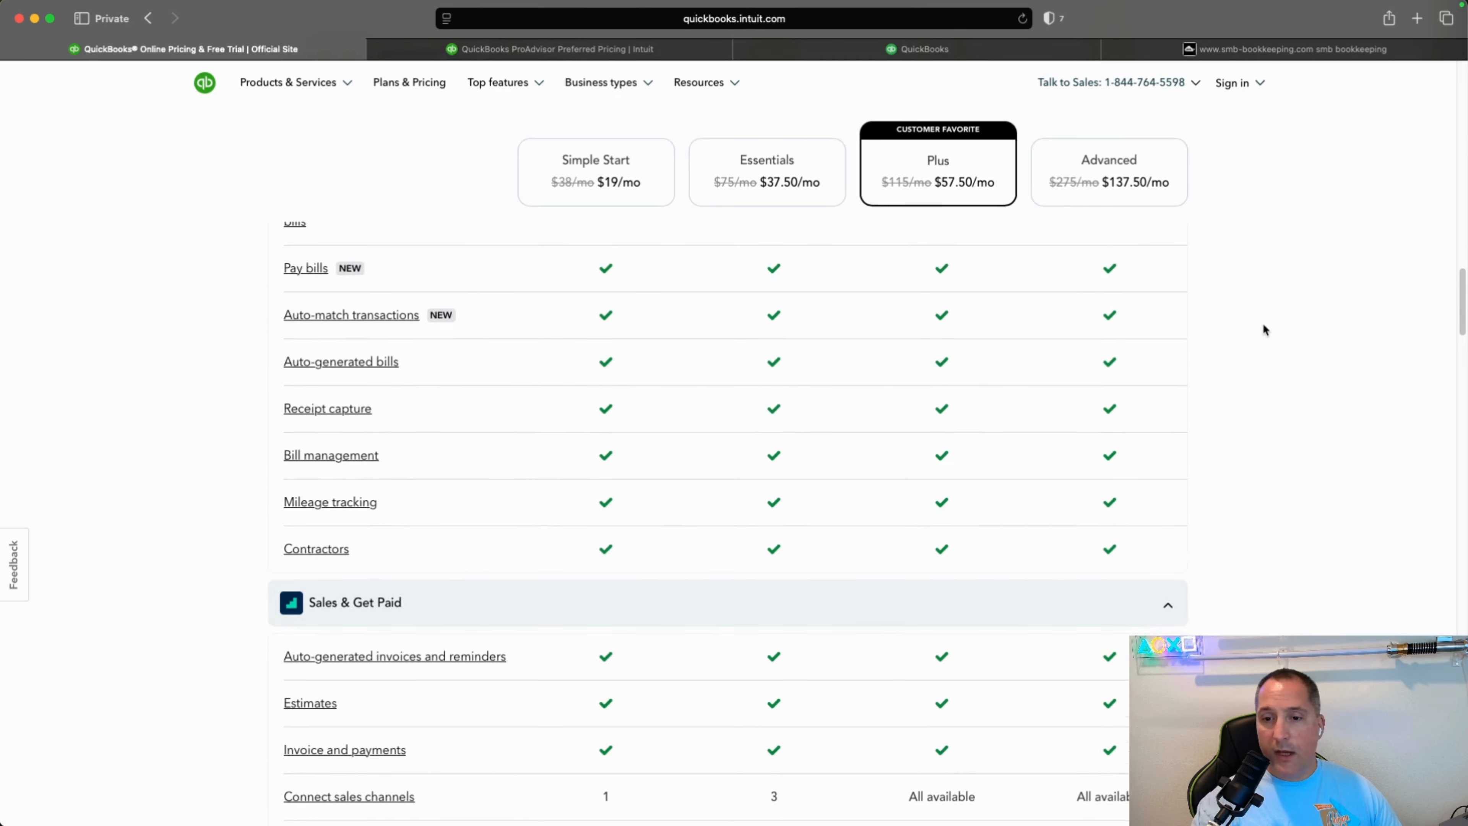
{"action": "scroll", "coordinate": [1264, 329], "scroll_direction": "down", "scroll_amount": 17}
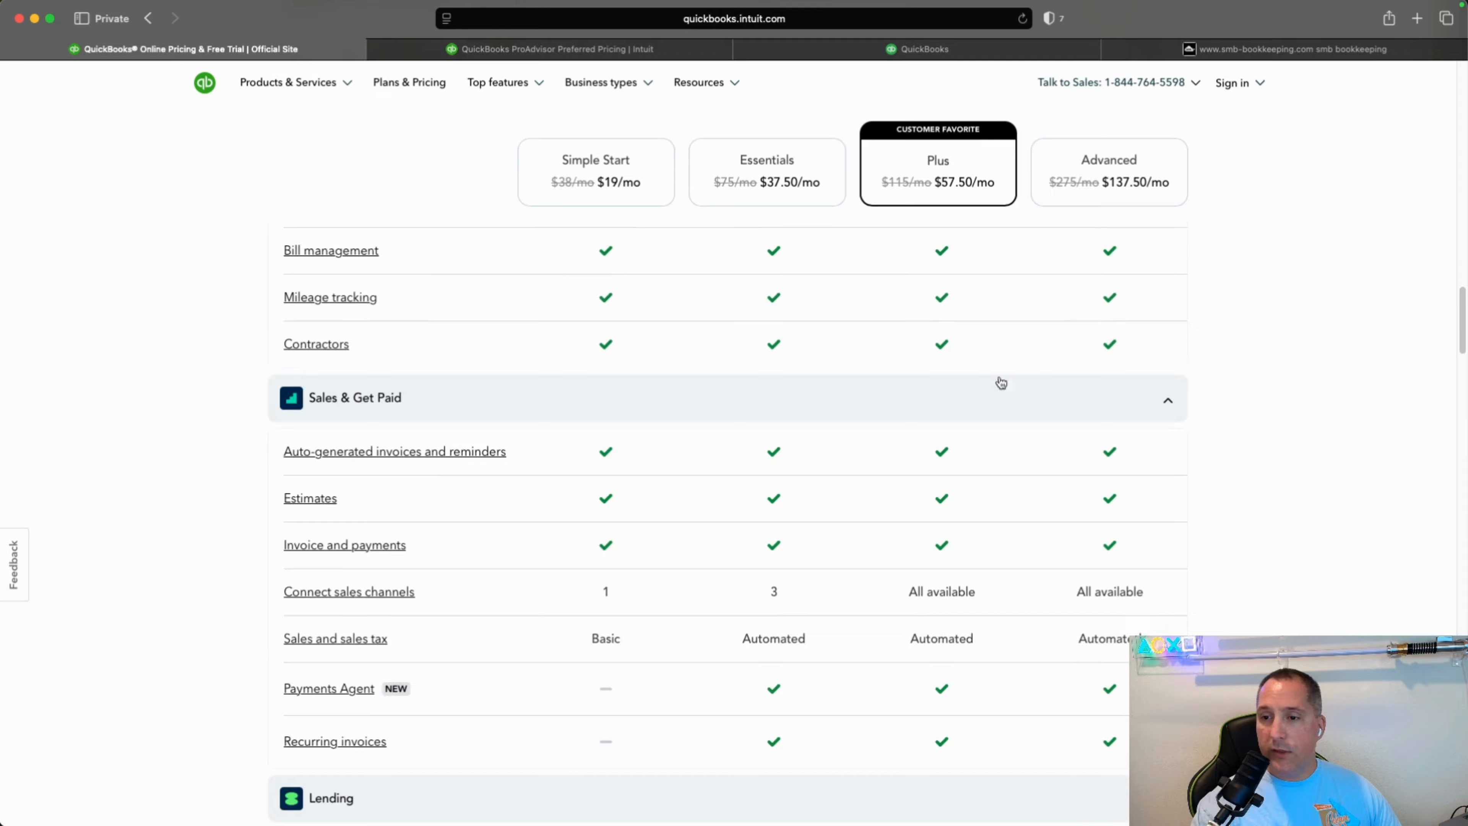
{"action": "scroll", "coordinate": [1269, 359], "scroll_direction": "down", "scroll_amount": 20}
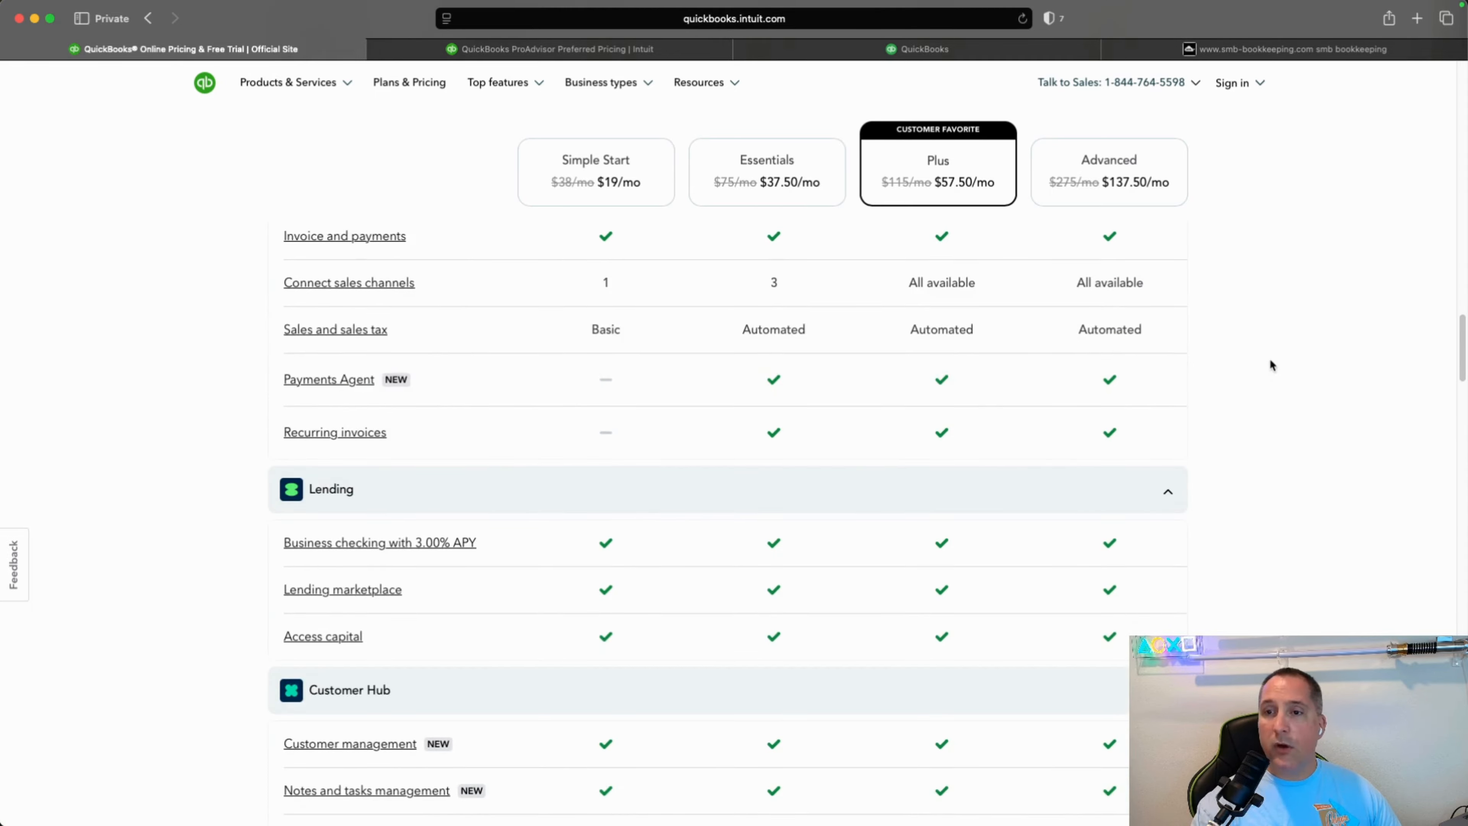
Compare the plans' features from Lending through Business Intelligence, highlighting the Plus plan name in the comparison header
{"action": "scroll", "coordinate": [1271, 364], "scroll_direction": "down", "scroll_amount": 20}
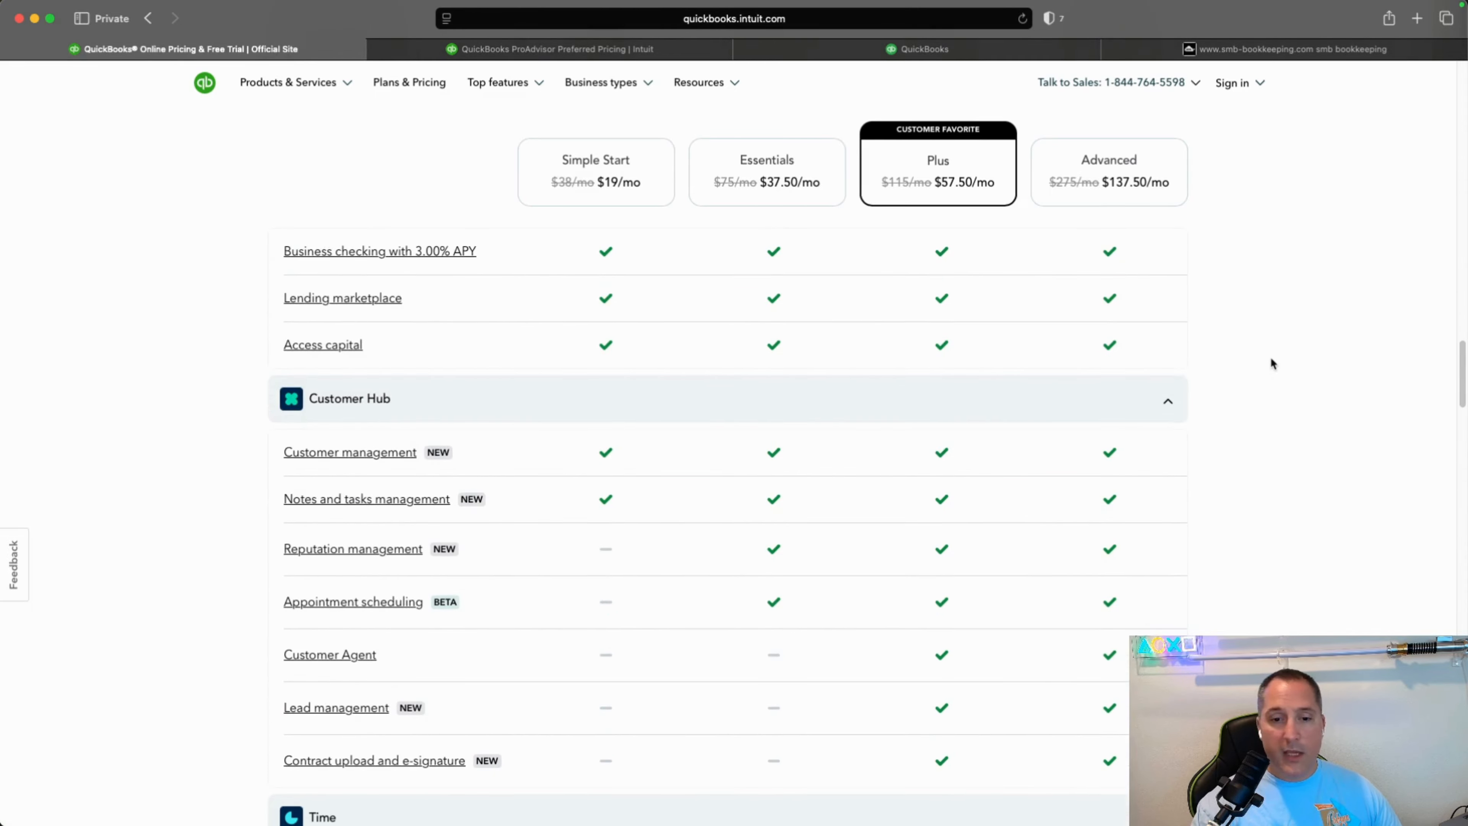
{"action": "scroll", "coordinate": [1271, 363], "scroll_direction": "down", "scroll_amount": 7}
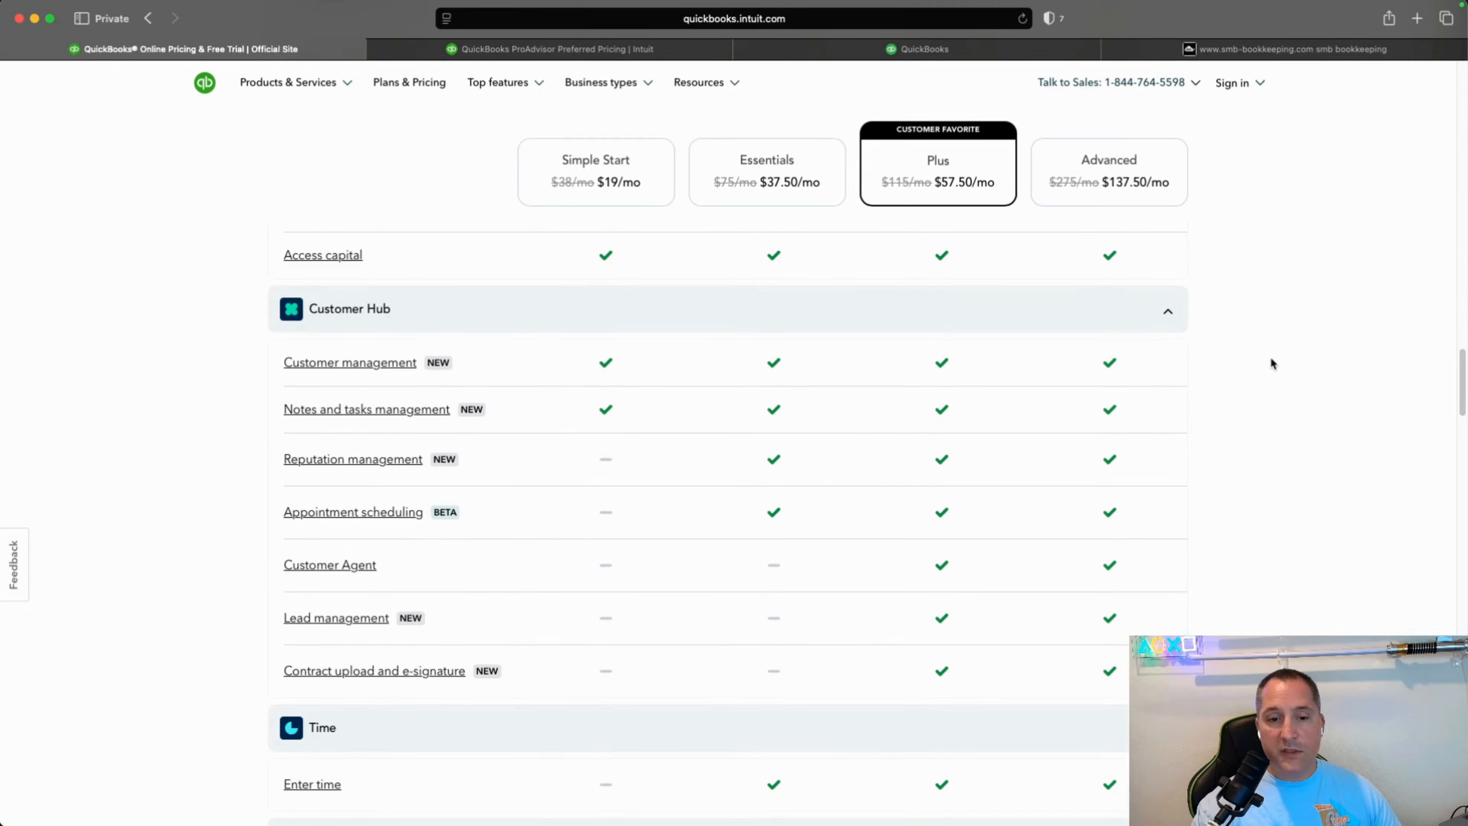
{"action": "scroll", "coordinate": [1272, 362], "scroll_direction": "down", "scroll_amount": 20}
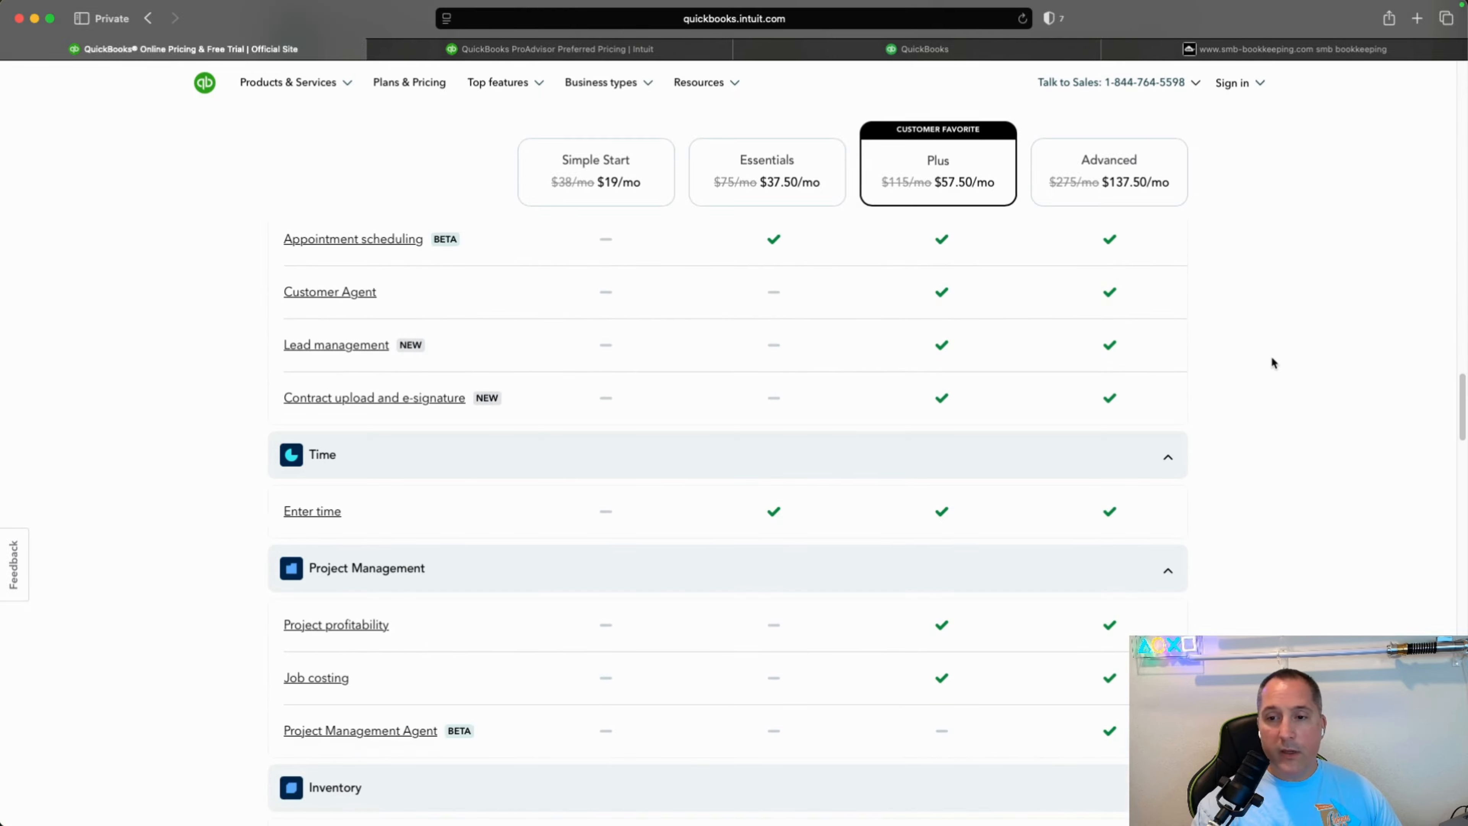
{"action": "scroll", "coordinate": [1274, 363], "scroll_direction": "down", "scroll_amount": 19}
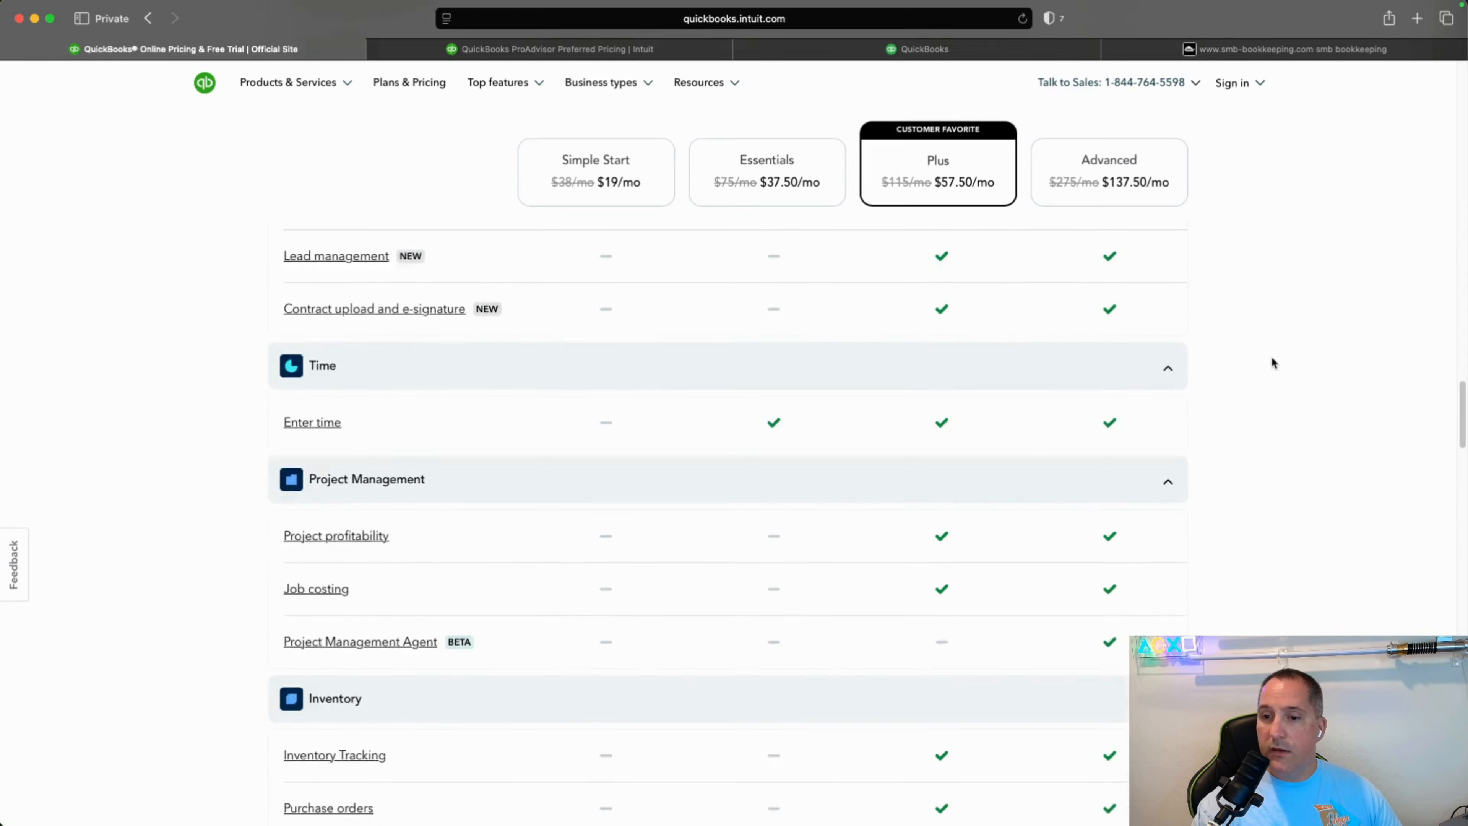
{"action": "scroll", "coordinate": [1273, 361], "scroll_direction": "down", "scroll_amount": 20}
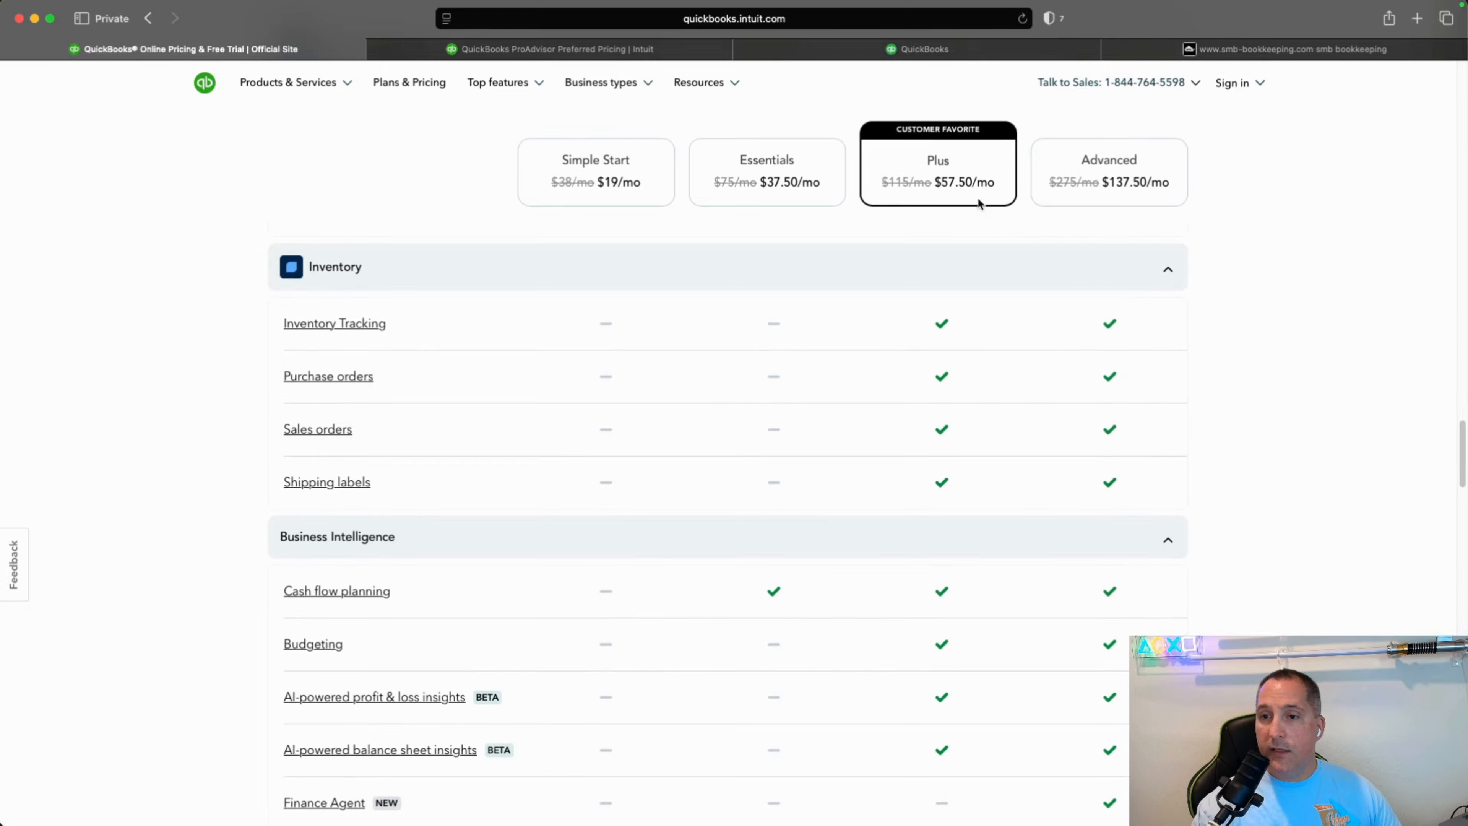
{"action": "left_click_drag", "start_coordinate": [928, 159], "coordinate": [952, 159]}
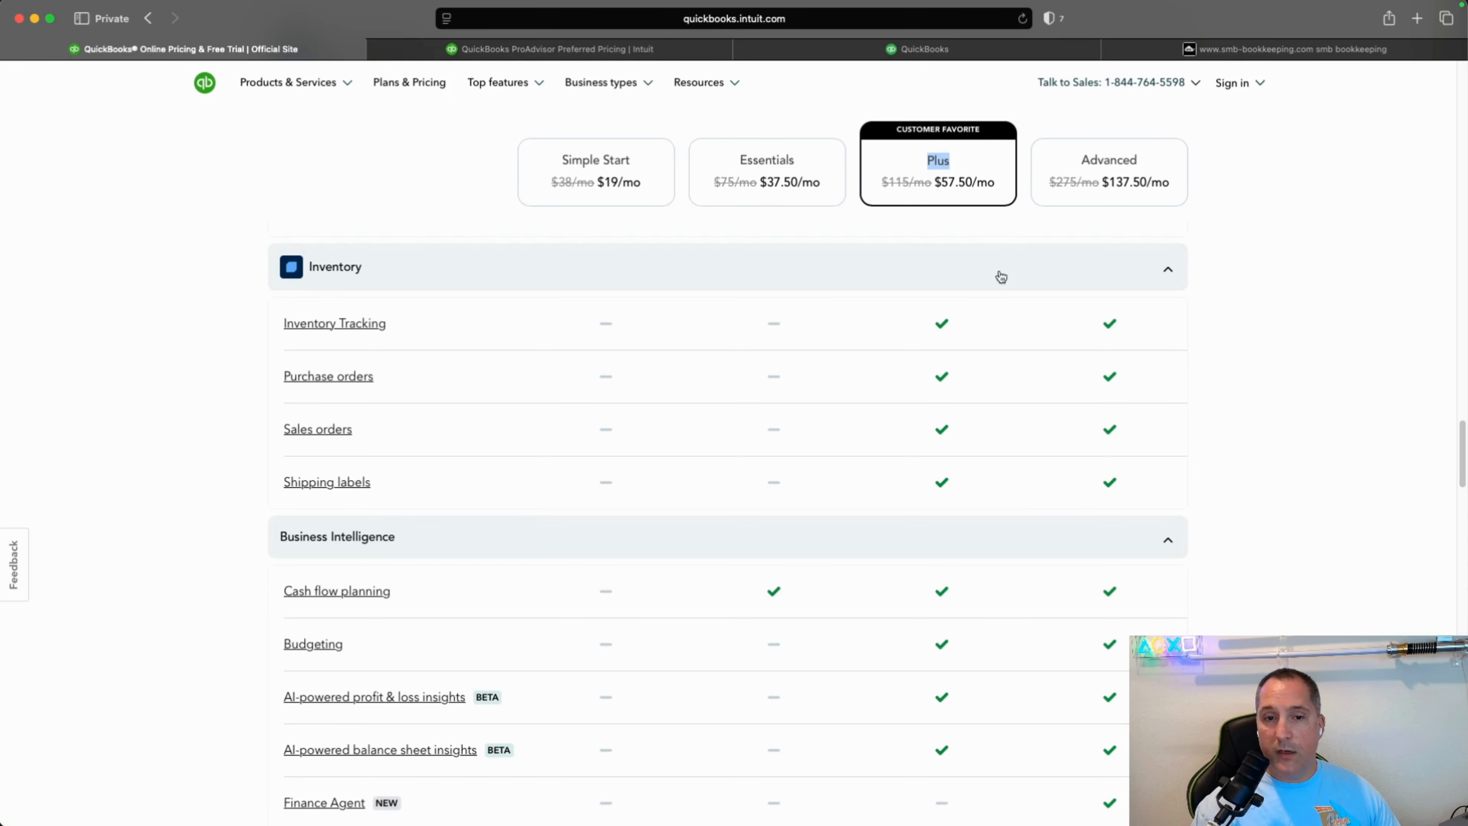
{"action": "scroll", "coordinate": [987, 436], "scroll_direction": "down", "scroll_amount": 5}
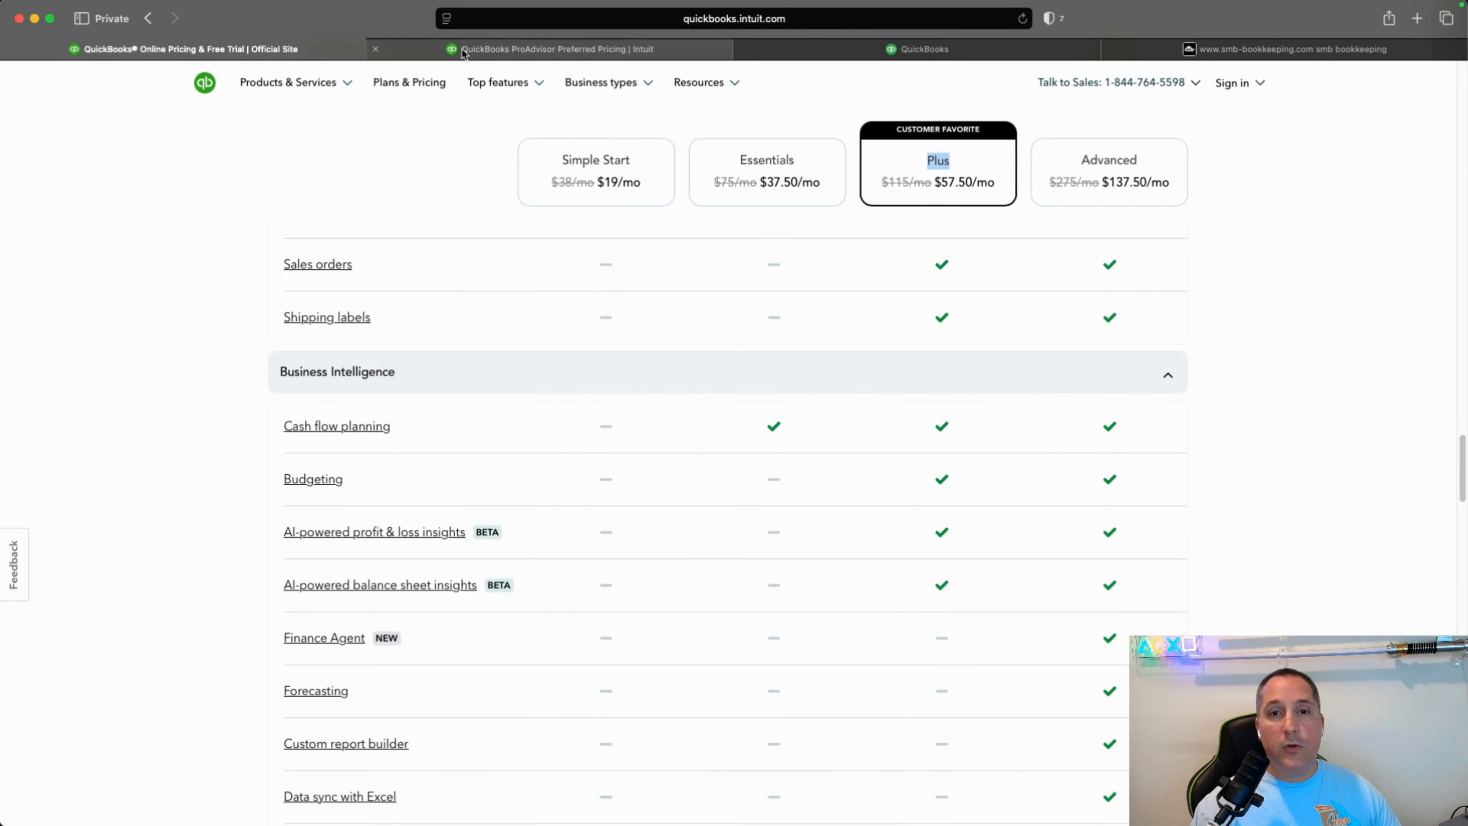
Switch to the QuickBooks ProAdvisor Preferred Pricing page and highlight the "30% off for 12 months" discount heading
{"action": "left_click", "coordinate": [463, 52]}
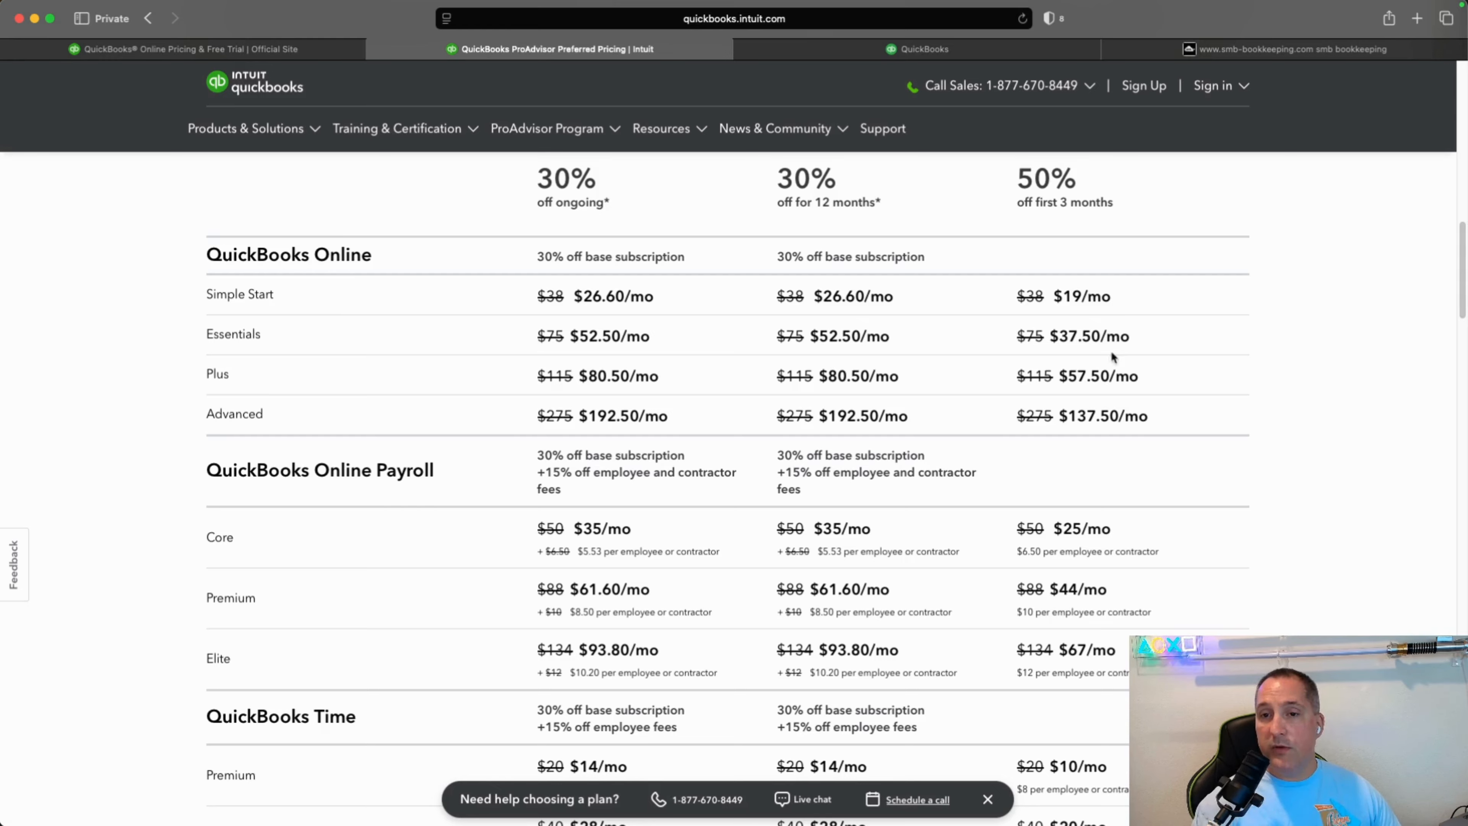
{"action": "left_click_drag", "start_coordinate": [783, 179], "coordinate": [882, 204]}
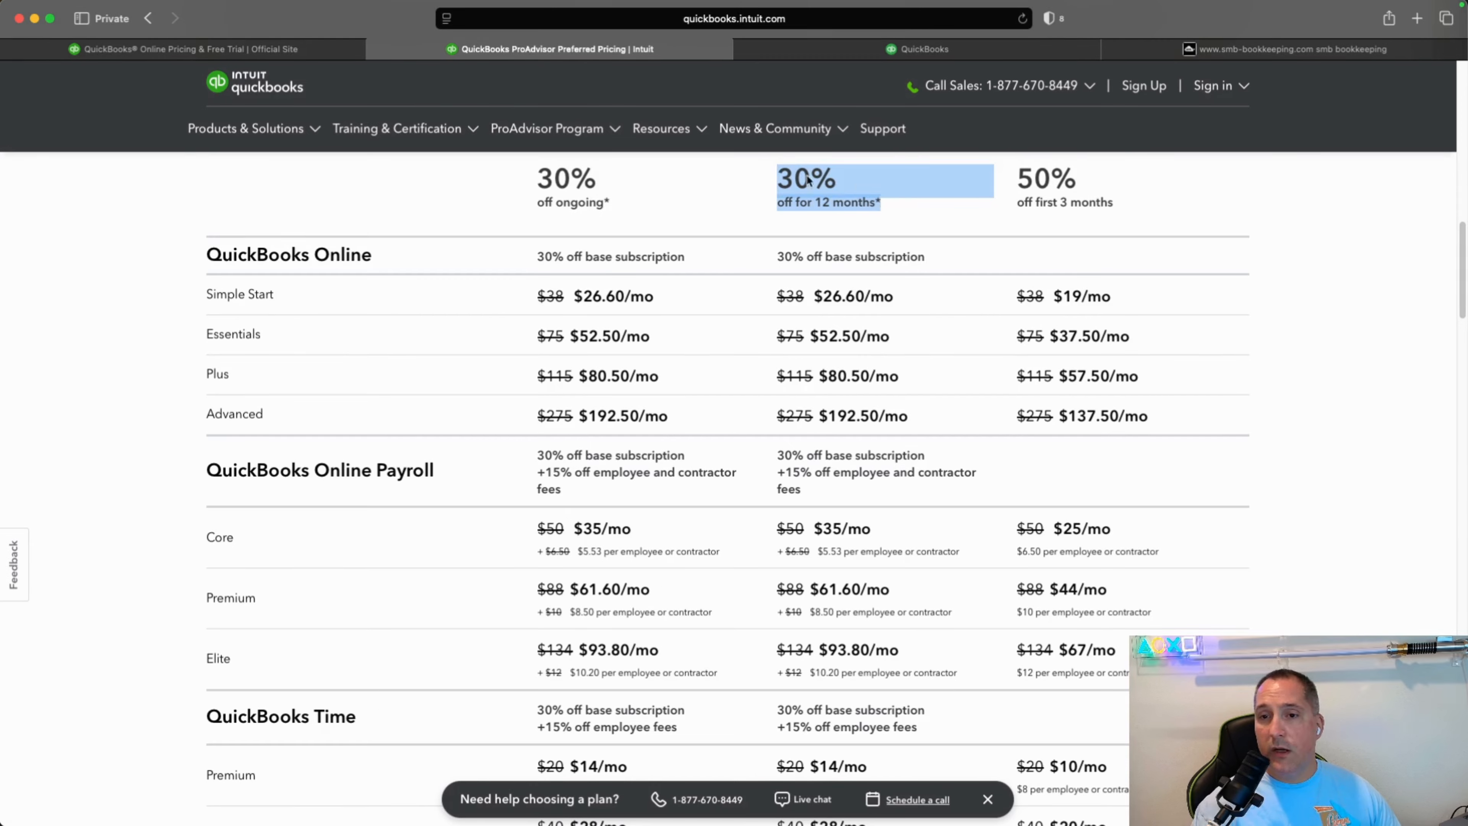
Return to the plan cards on the official QuickBooks Online pricing page and highlight "50% for 3 months" under Essentials
{"action": "left_click", "coordinate": [256, 52]}
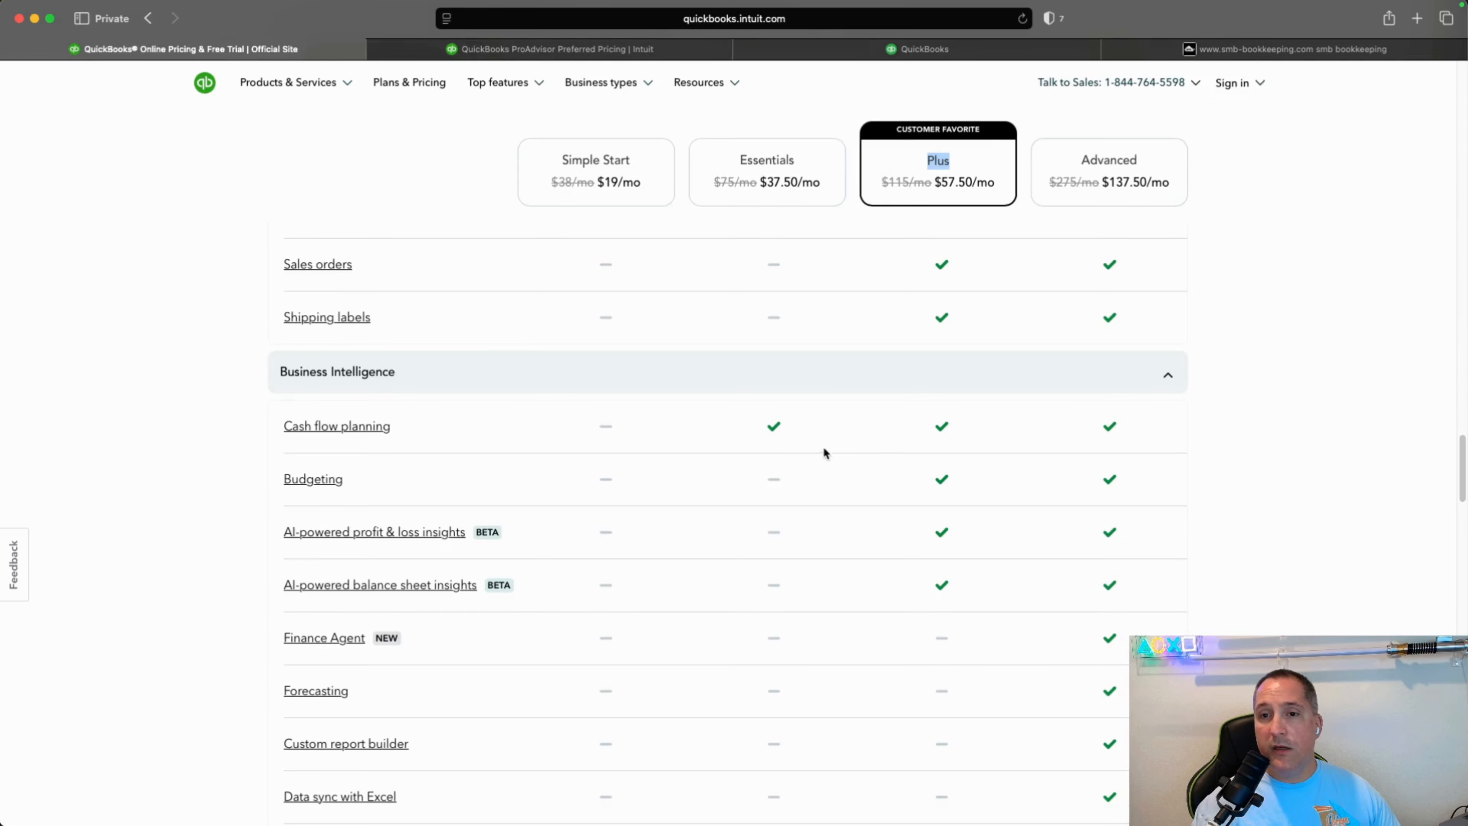
{"action": "scroll", "coordinate": [824, 449], "scroll_direction": "up", "scroll_amount": 20}
{"action": "scroll", "coordinate": [827, 318], "scroll_direction": "down", "scroll_amount": 3}
{"action": "scroll", "coordinate": [828, 322], "scroll_direction": "down", "scroll_amount": 2}
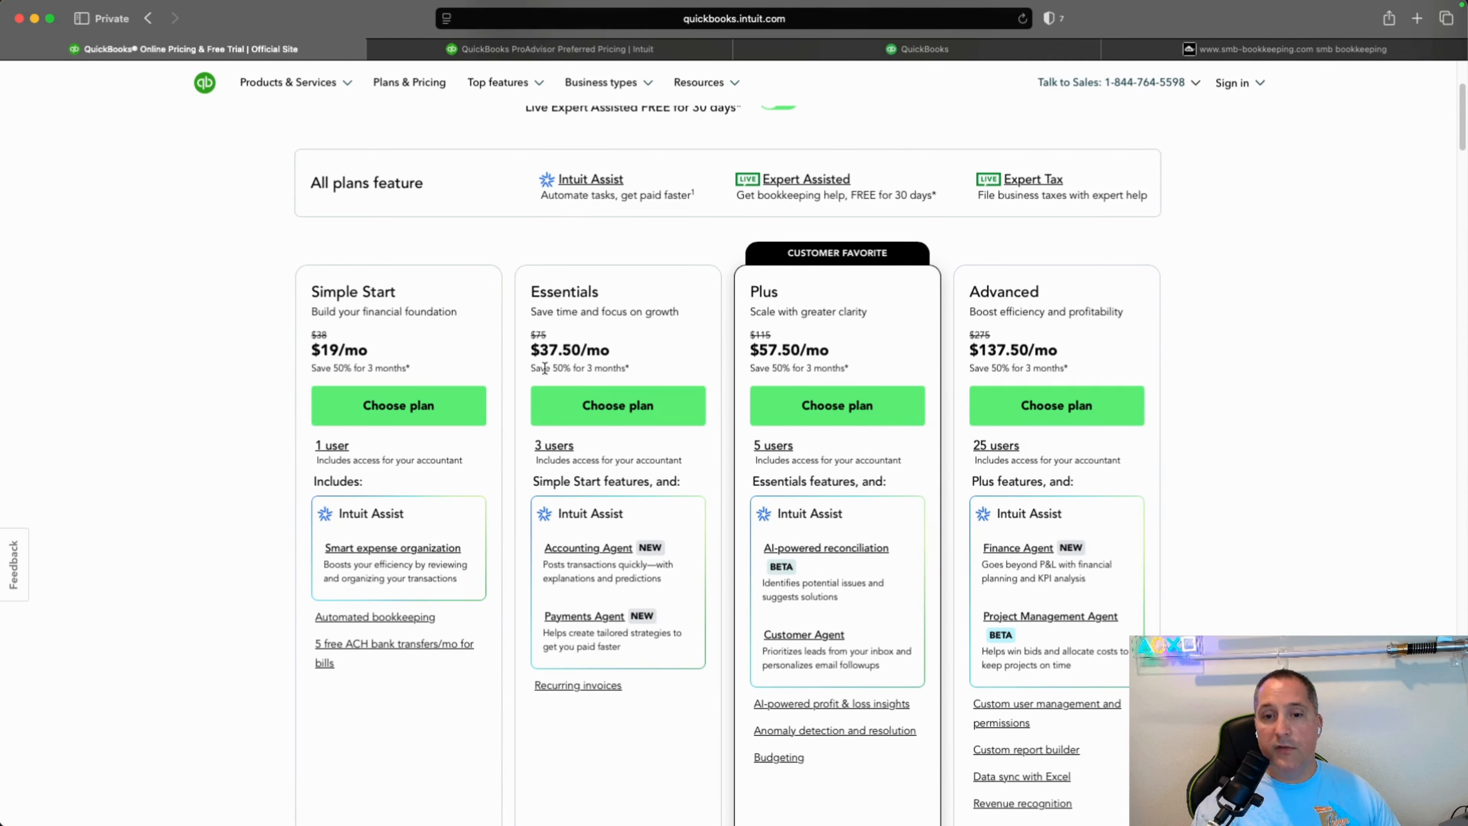
{"action": "left_click_drag", "start_coordinate": [553, 369], "coordinate": [633, 368]}
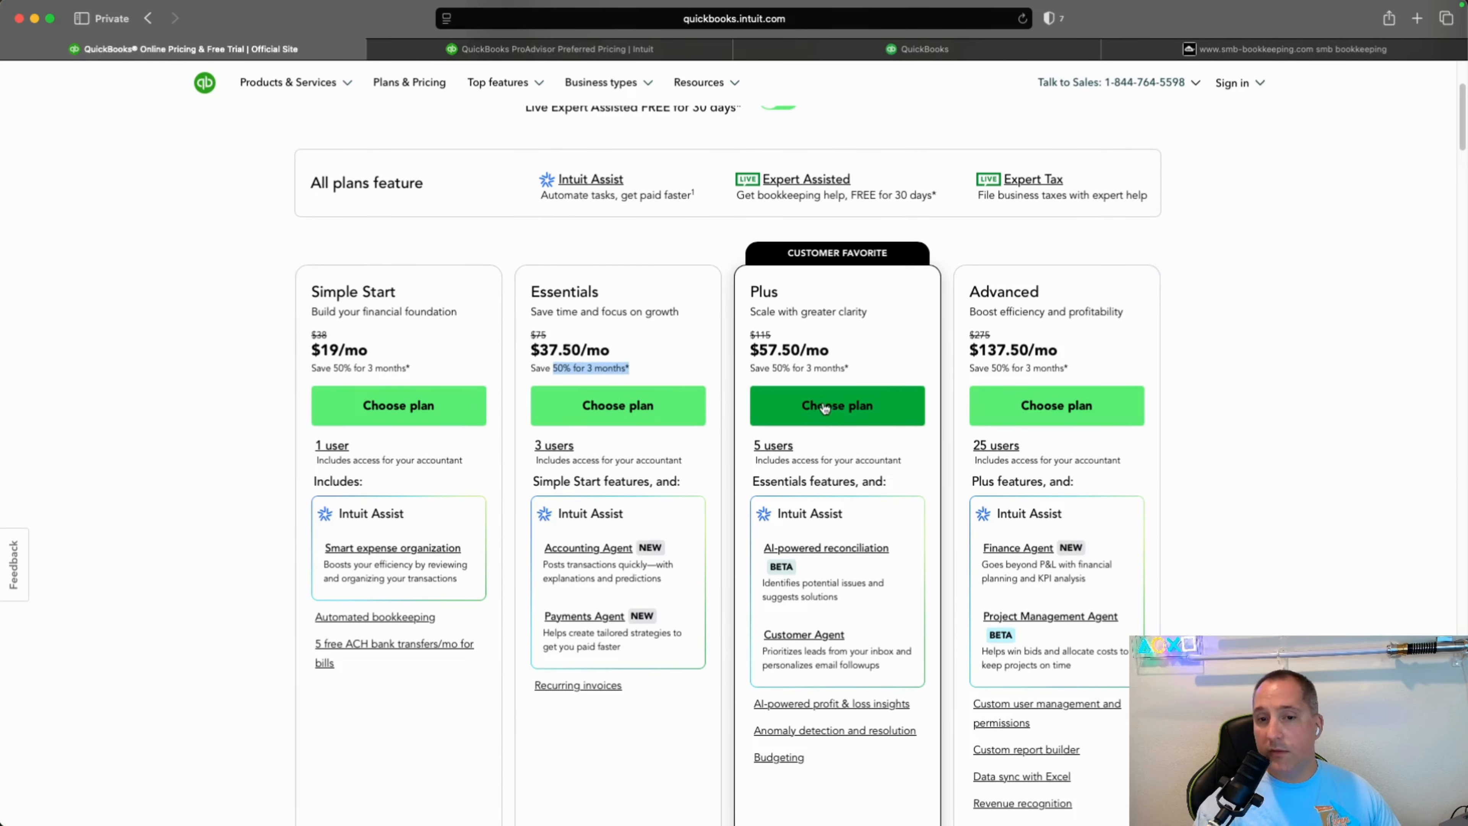
Compare the ProAdvisor preferred prices with the official QuickBooks Online plan prices, ending on the ProAdvisor pricing page
{"action": "left_click", "coordinate": [547, 50]}
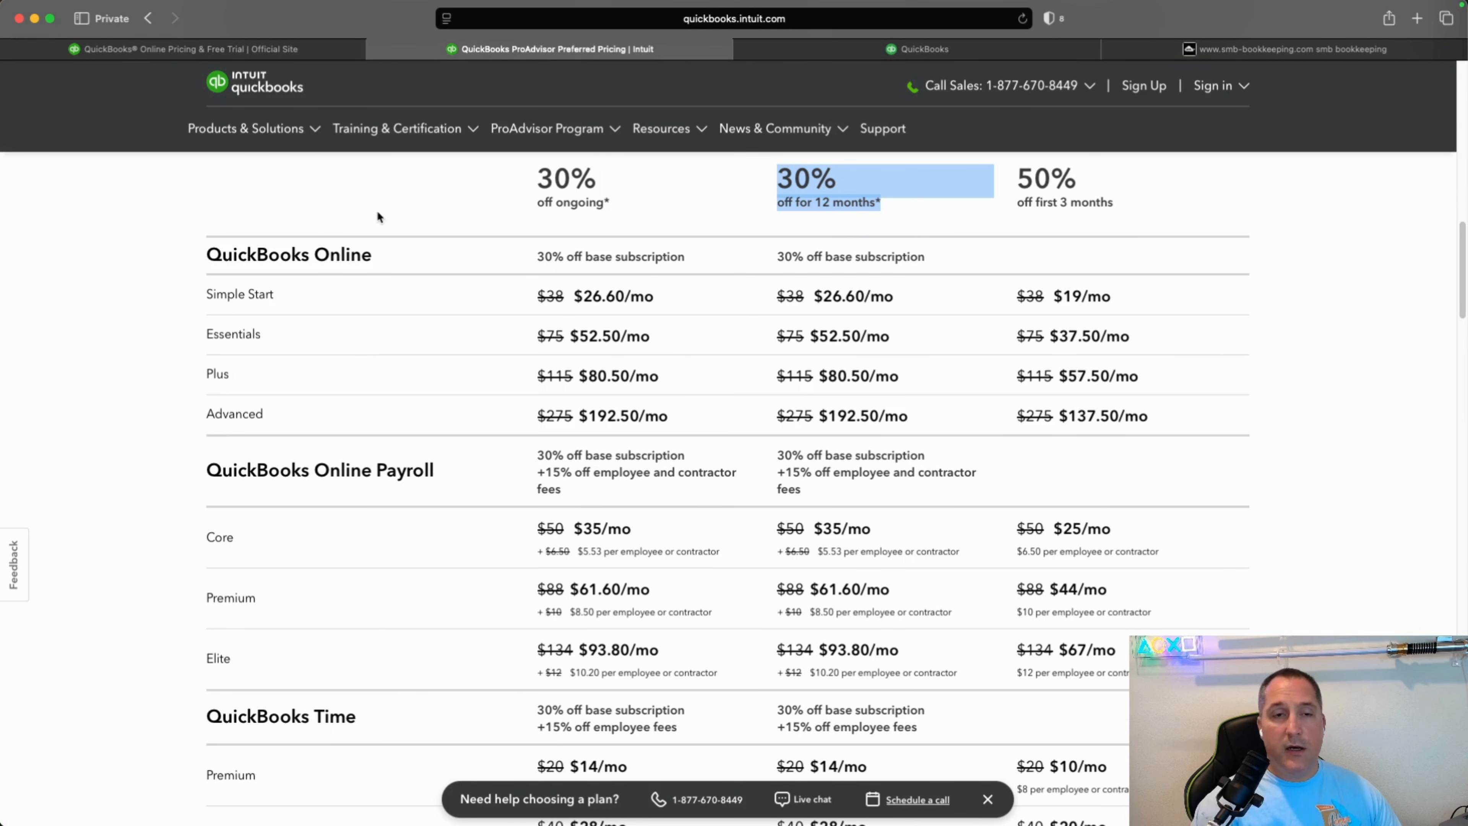
{"action": "left_click", "coordinate": [214, 56]}
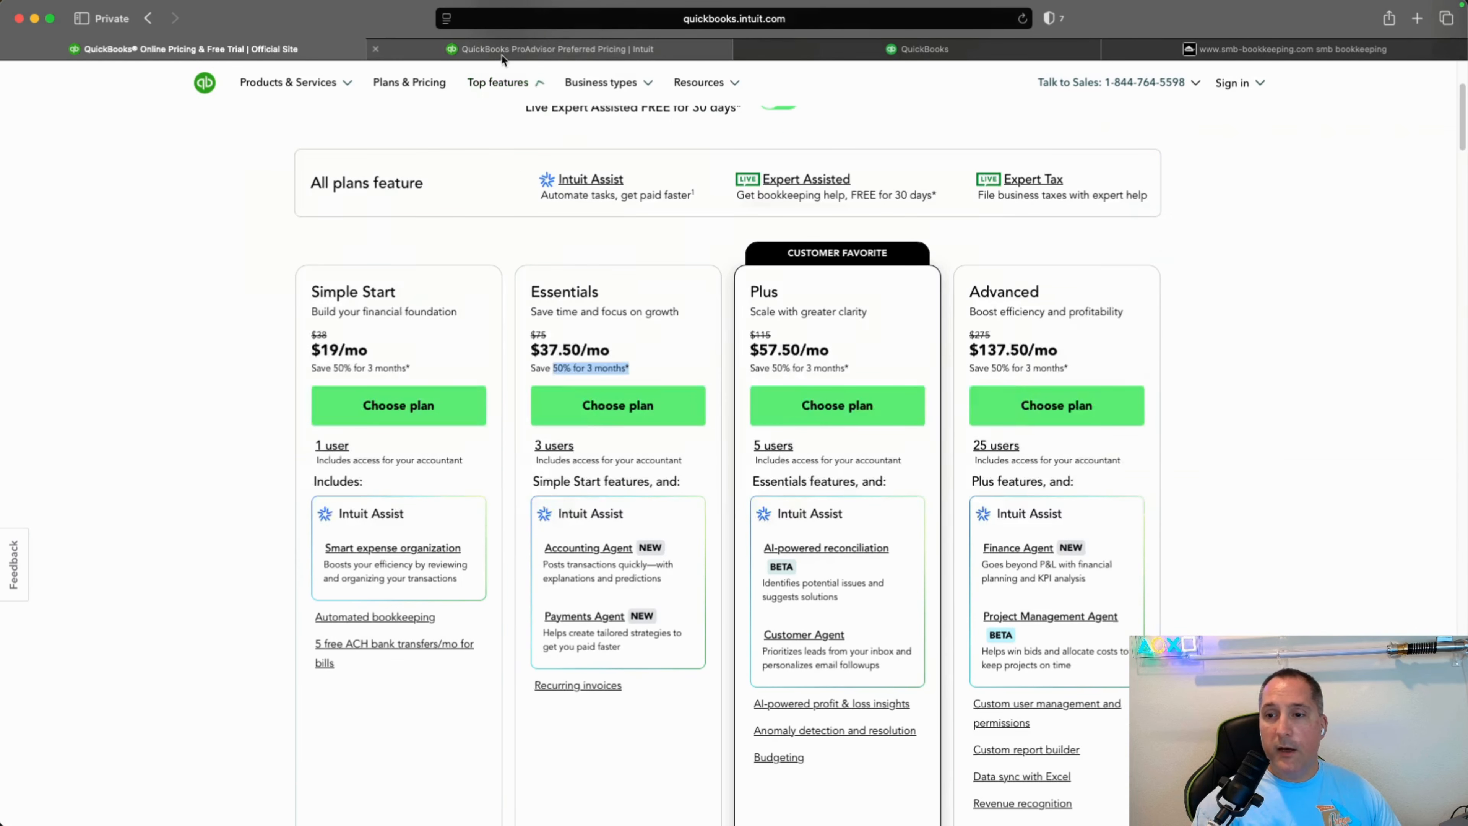
{"action": "left_click", "coordinate": [509, 49]}
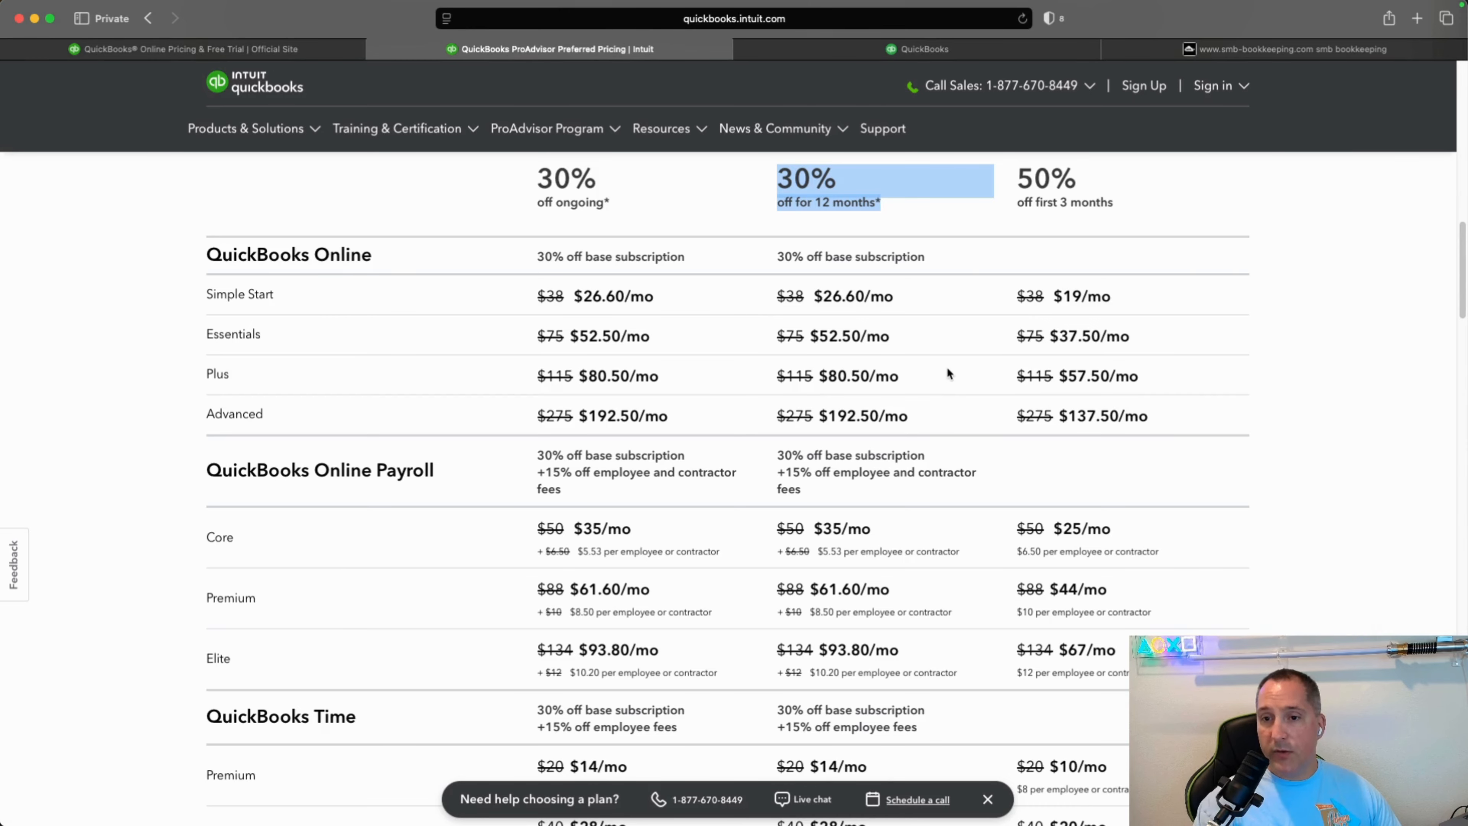
On the smb-bookkeeping.com page, highlight the two new-client offers and read what the free first month of bookkeeping includes
{"action": "left_click", "coordinate": [1217, 49]}
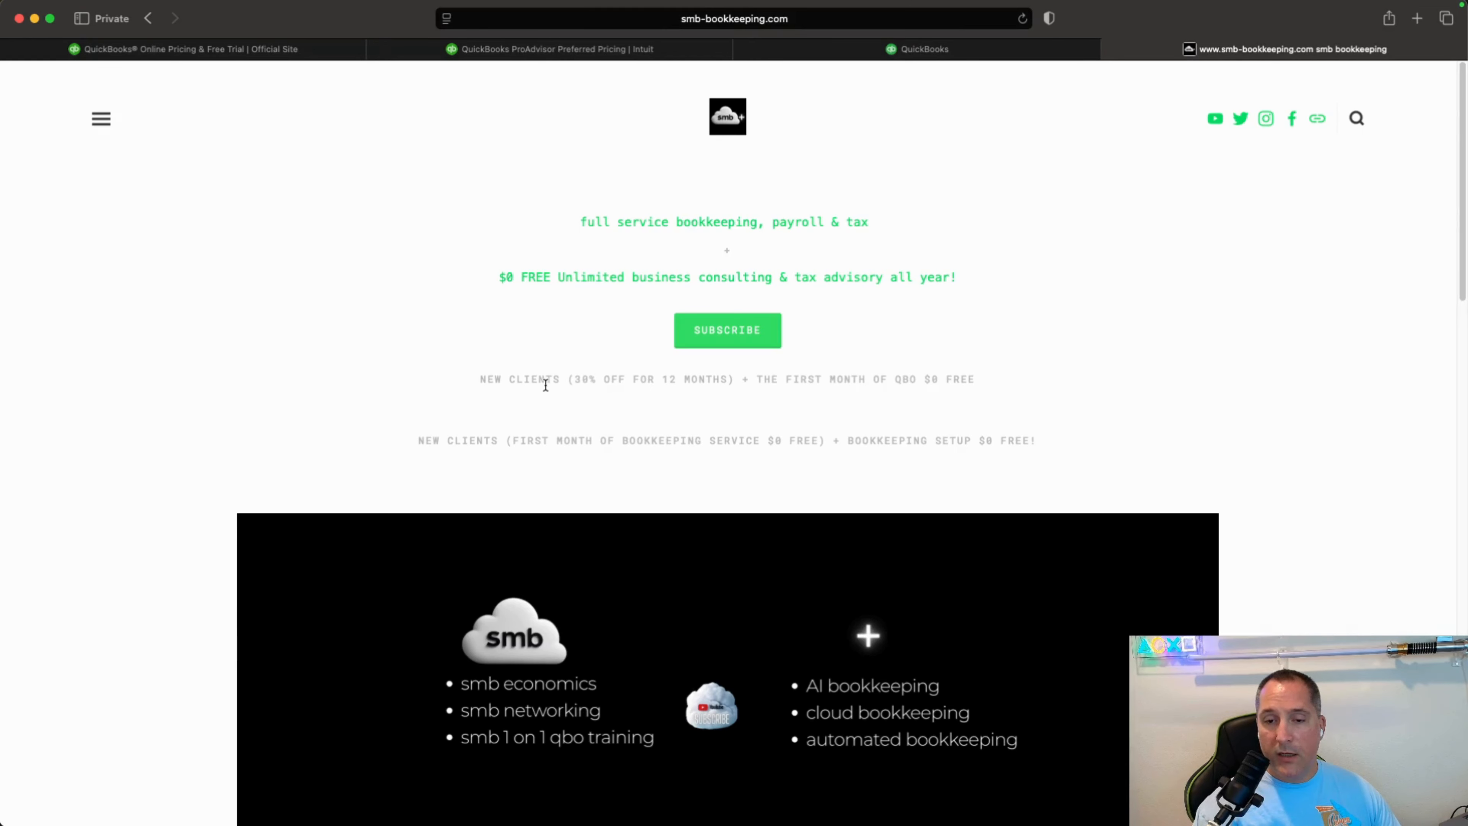
{"action": "left_click_drag", "start_coordinate": [568, 382], "coordinate": [972, 384]}
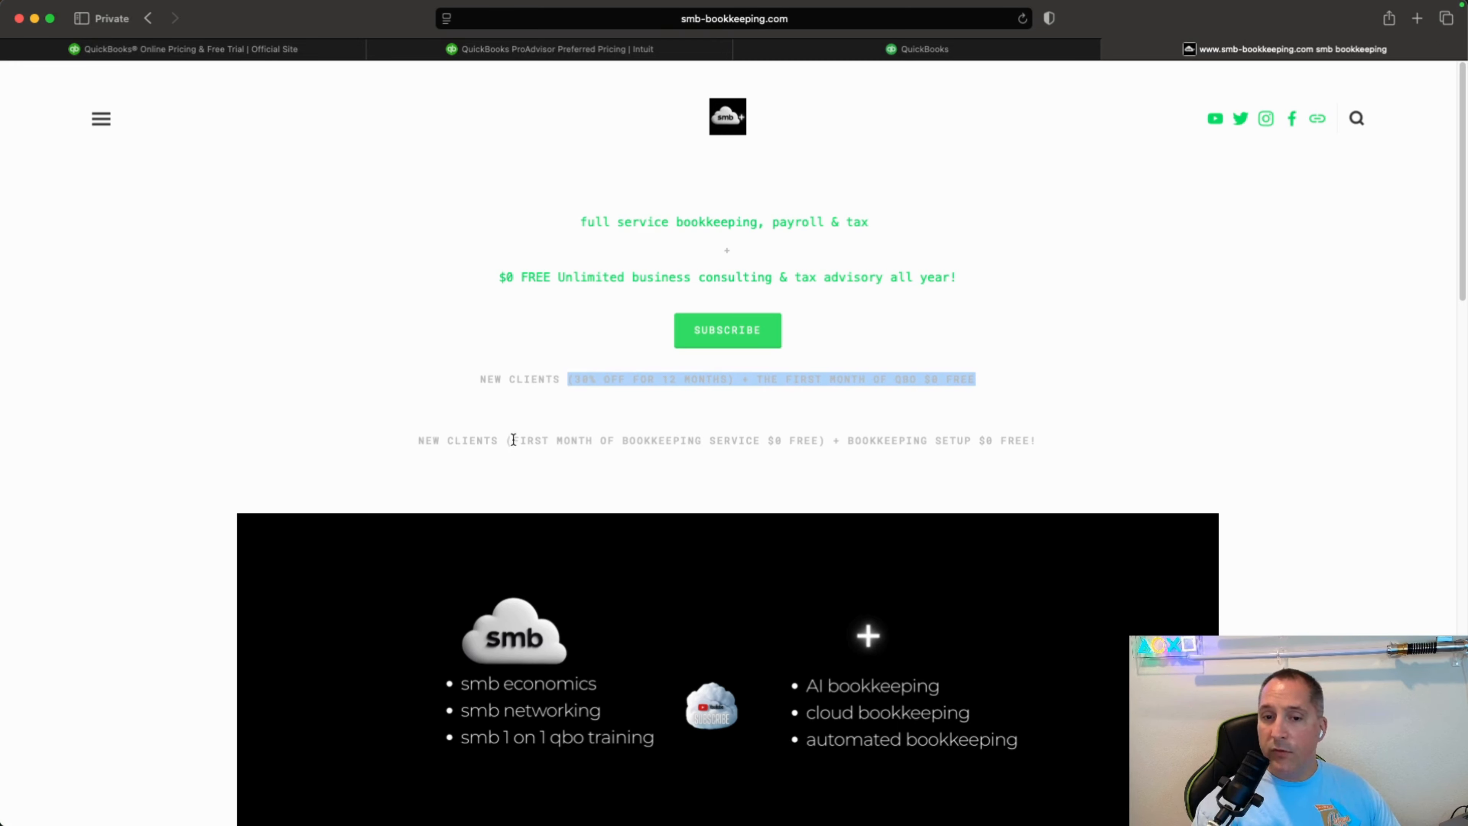
{"action": "left_click_drag", "start_coordinate": [509, 441], "coordinate": [1124, 461]}
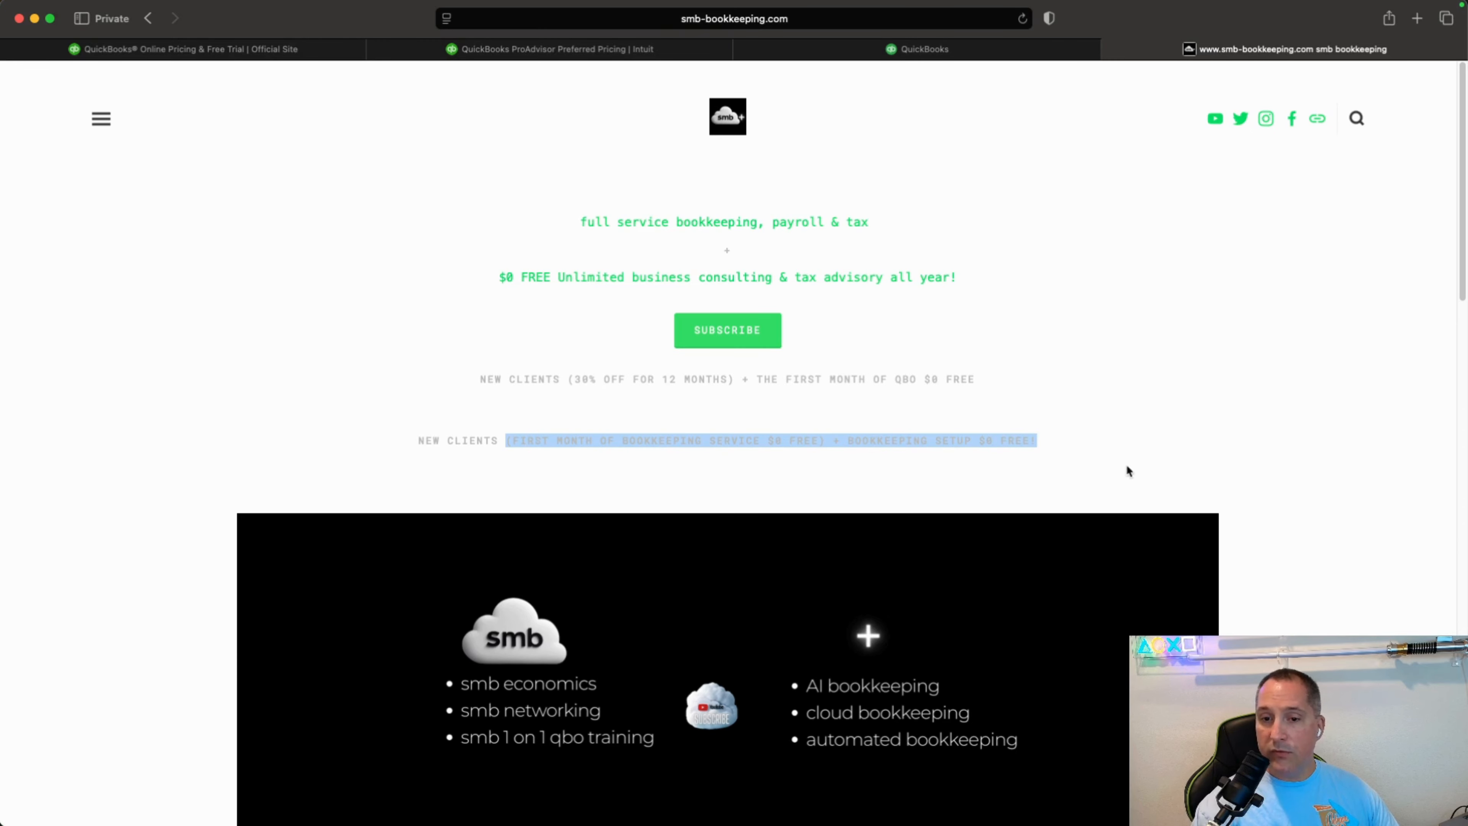
{"action": "scroll", "coordinate": [1127, 471], "scroll_direction": "down", "scroll_amount": 10}
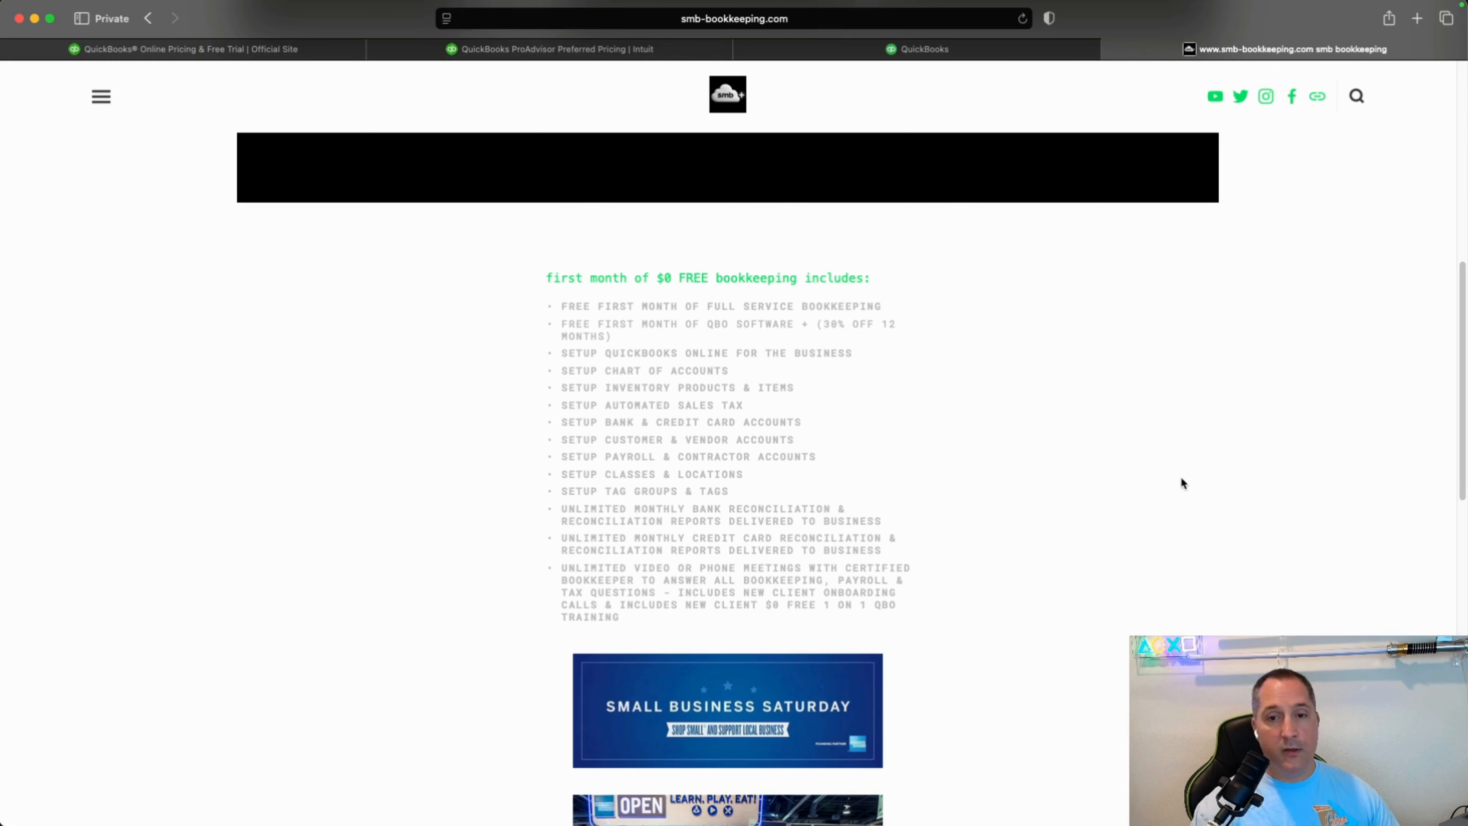
{"action": "scroll", "coordinate": [1184, 478], "scroll_direction": "down", "scroll_amount": 3}
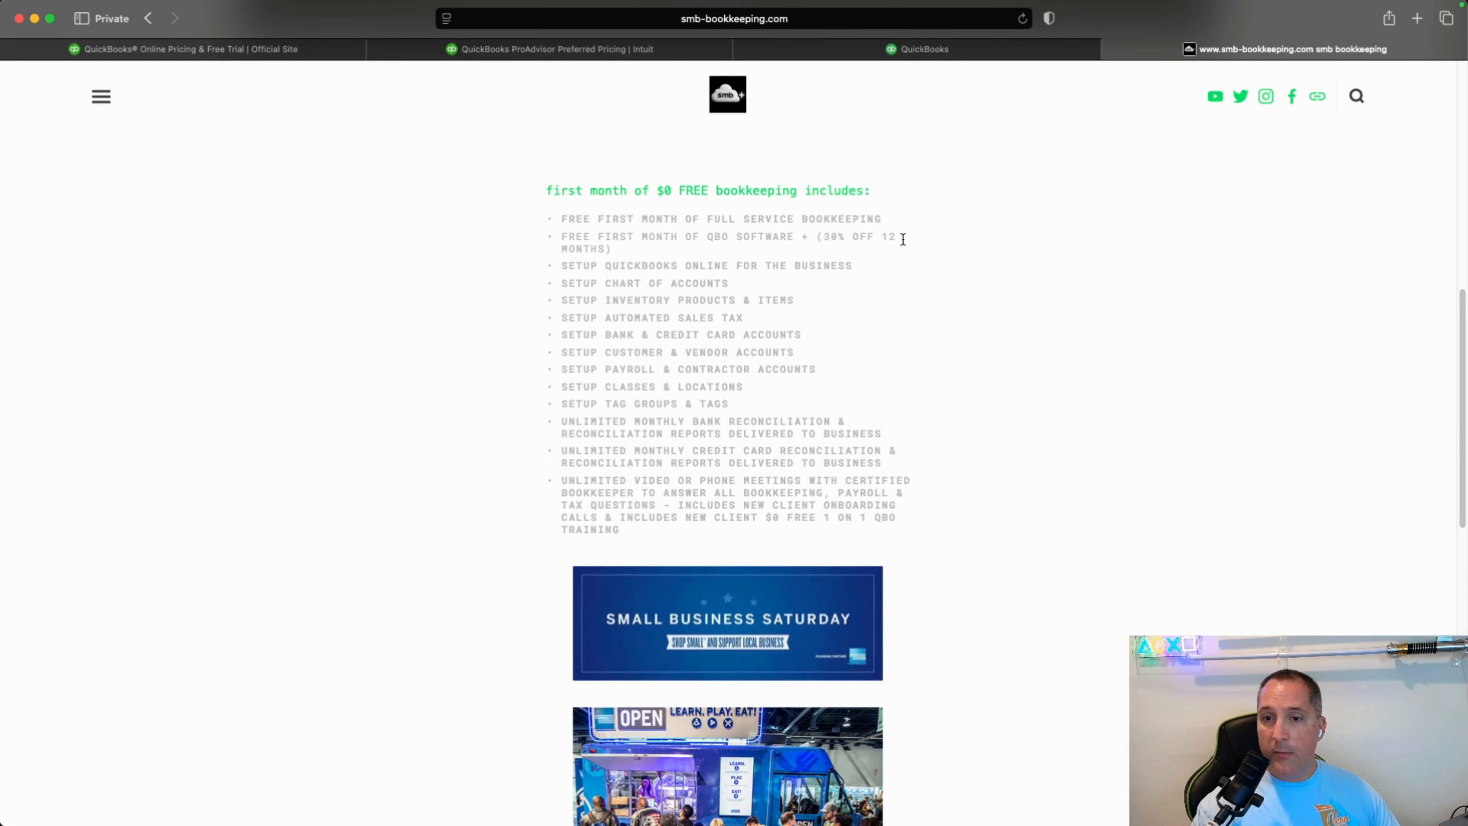
Go through the free first month list, highlighting the software discount, the setup services and the monthly bank and credit card reconciliations
{"action": "left_click_drag", "start_coordinate": [706, 220], "coordinate": [852, 232]}
{"action": "left_click_drag", "start_coordinate": [715, 237], "coordinate": [879, 246]}
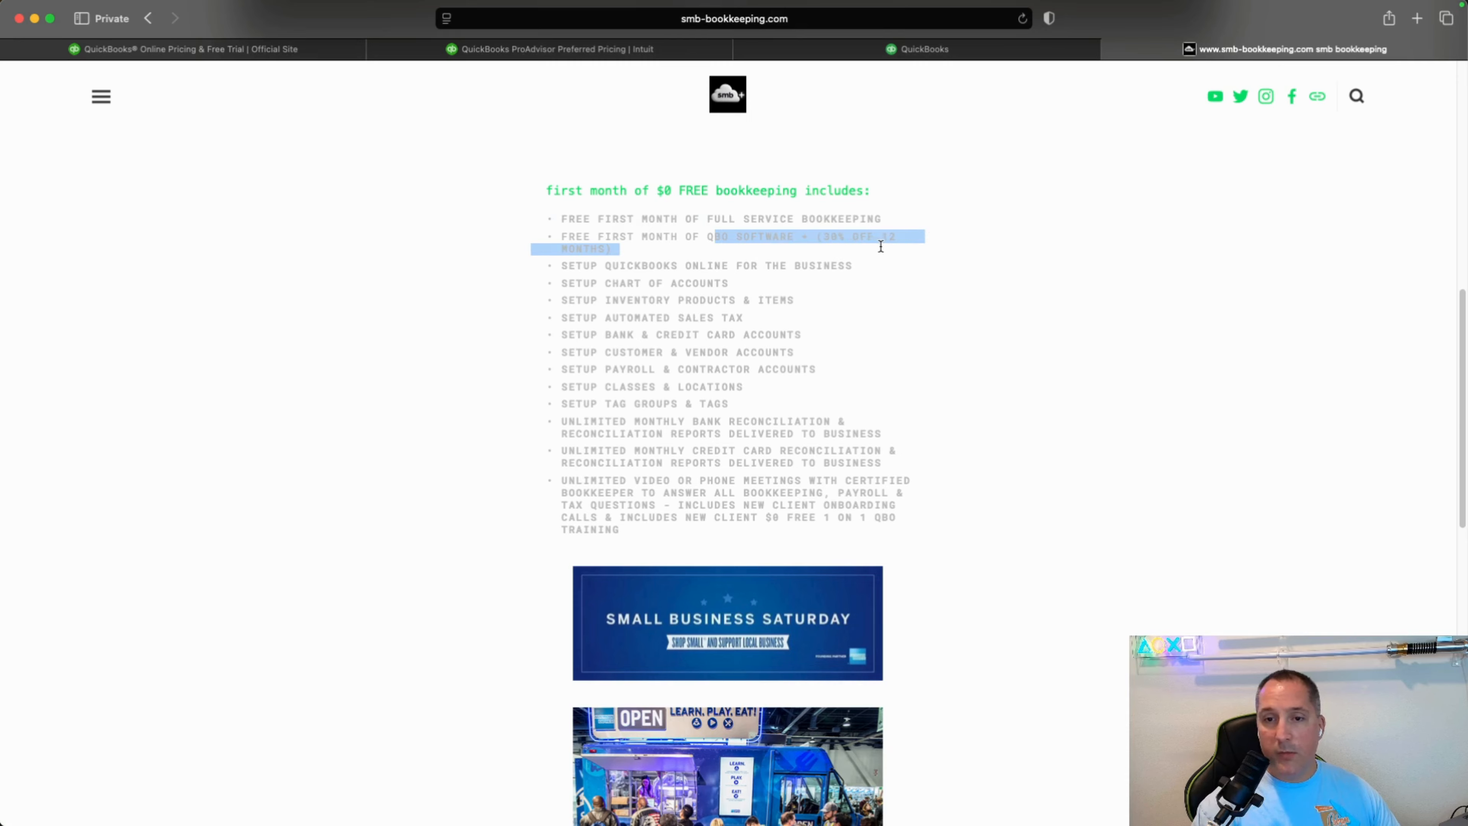
{"action": "left_click_drag", "start_coordinate": [605, 283], "coordinate": [789, 301]}
{"action": "left_click_drag", "start_coordinate": [605, 320], "coordinate": [742, 318]}
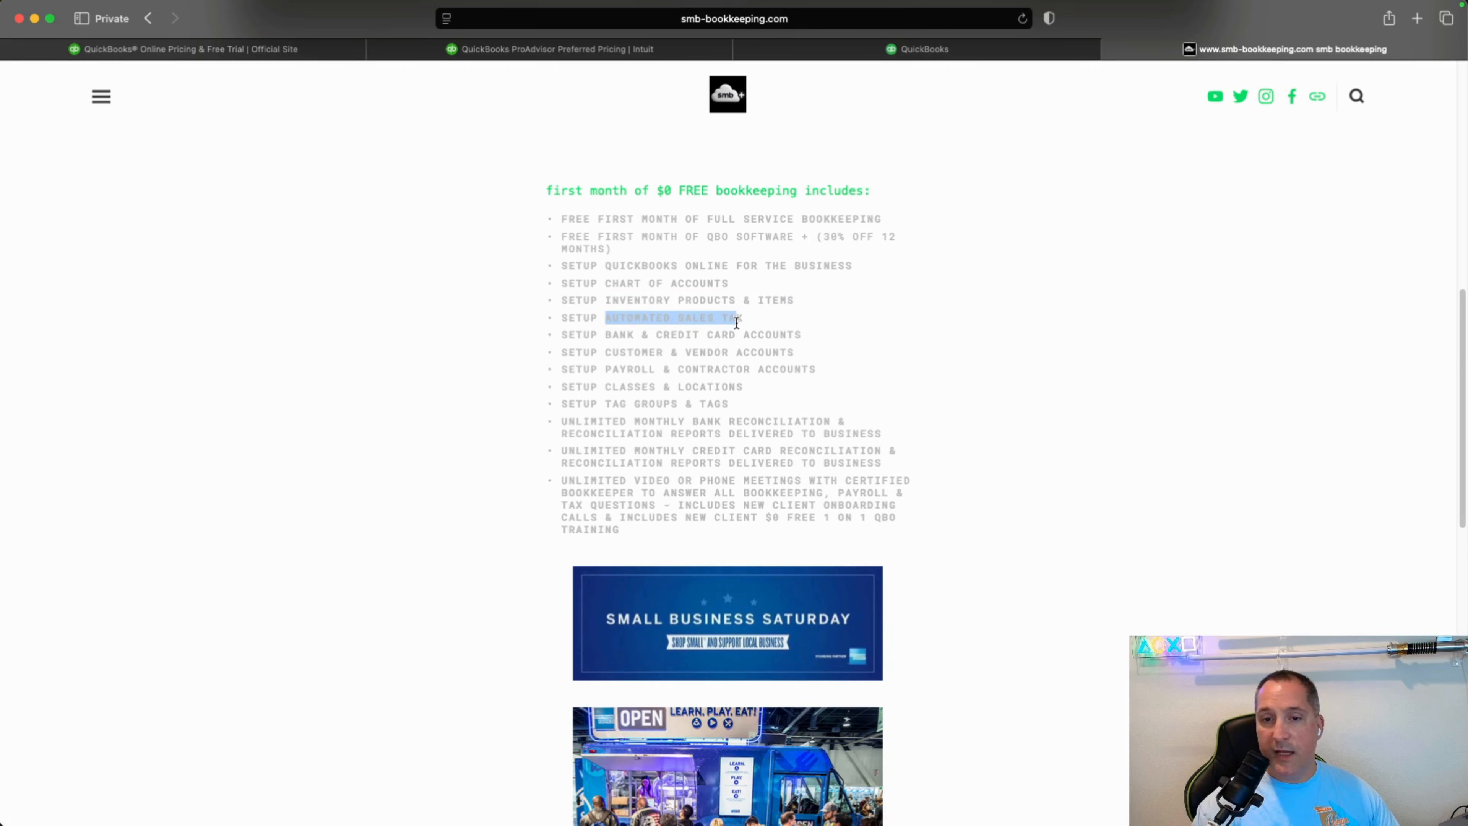
{"action": "left_click_drag", "start_coordinate": [604, 335], "coordinate": [800, 336]}
{"action": "left_click_drag", "start_coordinate": [604, 352], "coordinate": [794, 353]}
{"action": "left_click_drag", "start_coordinate": [612, 369], "coordinate": [820, 370]}
{"action": "left_click_drag", "start_coordinate": [601, 384], "coordinate": [735, 404]}
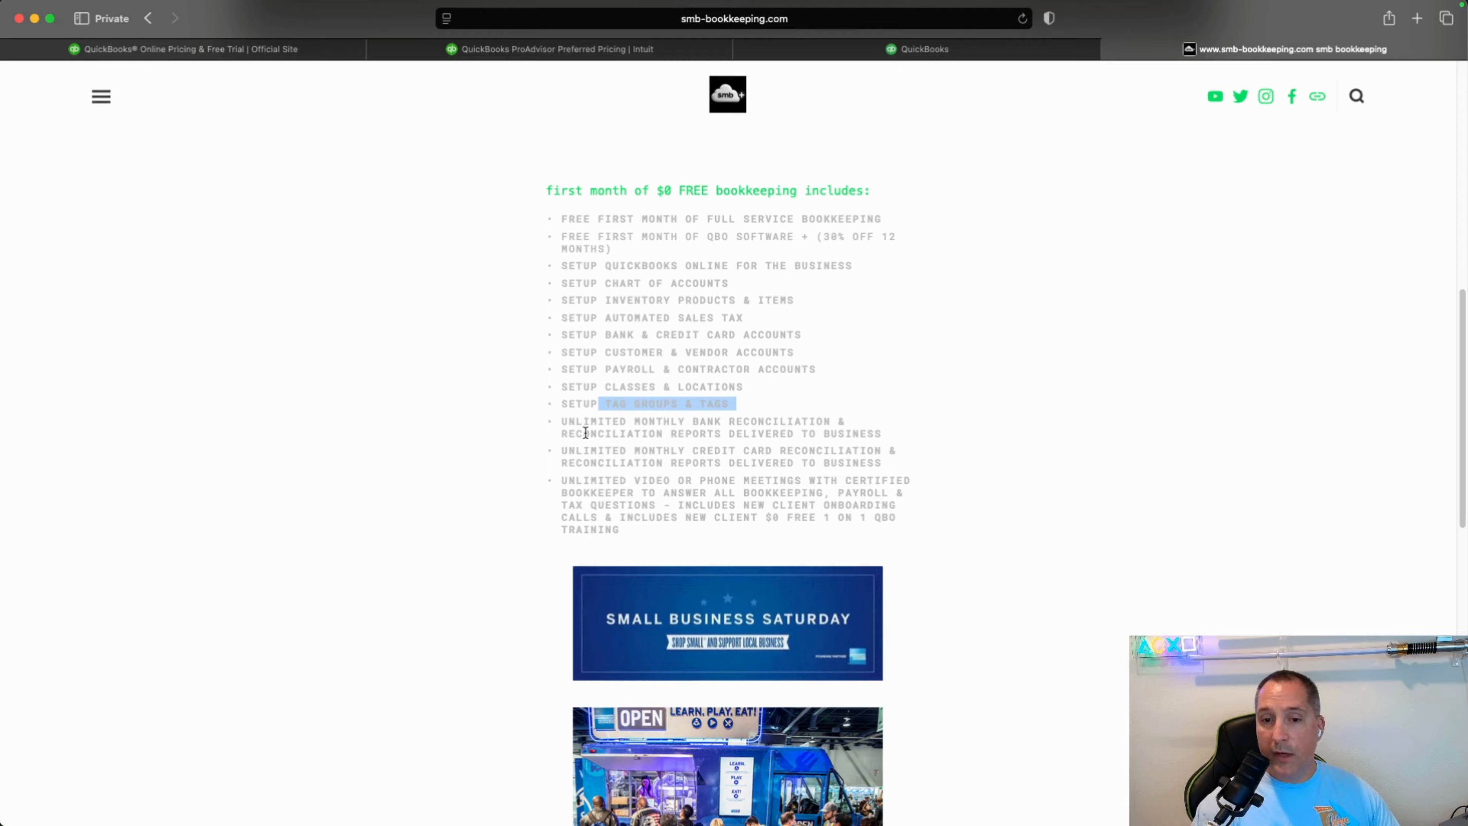
{"action": "left_click_drag", "start_coordinate": [639, 424], "coordinate": [822, 426]}
{"action": "left_click_drag", "start_coordinate": [636, 450], "coordinate": [882, 450]}
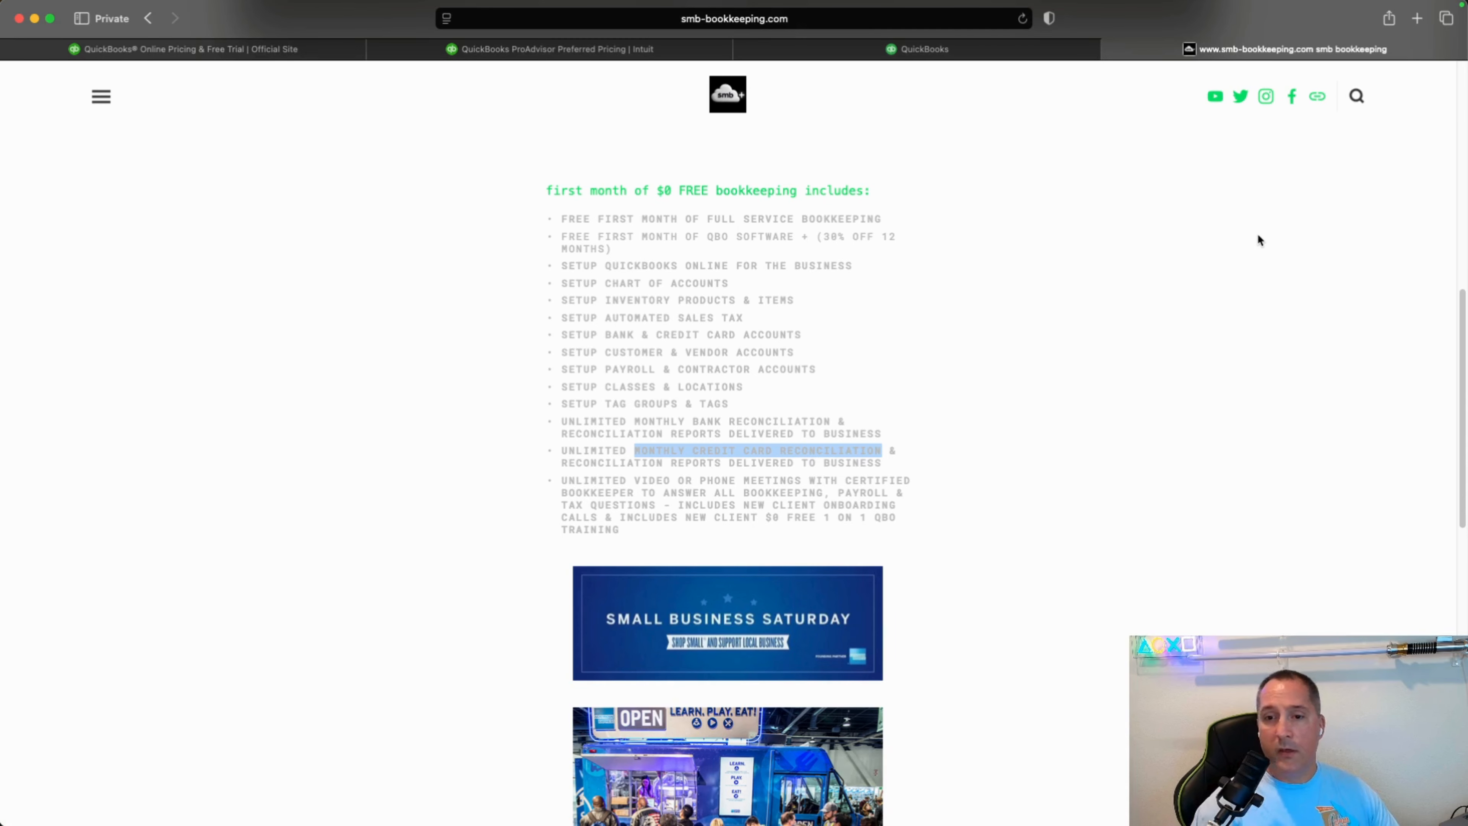
Open the firm's Patreon page, show its membership options and highlight the monthly price of smb bookkeeping Plus+
{"action": "left_click", "coordinate": [1320, 99]}
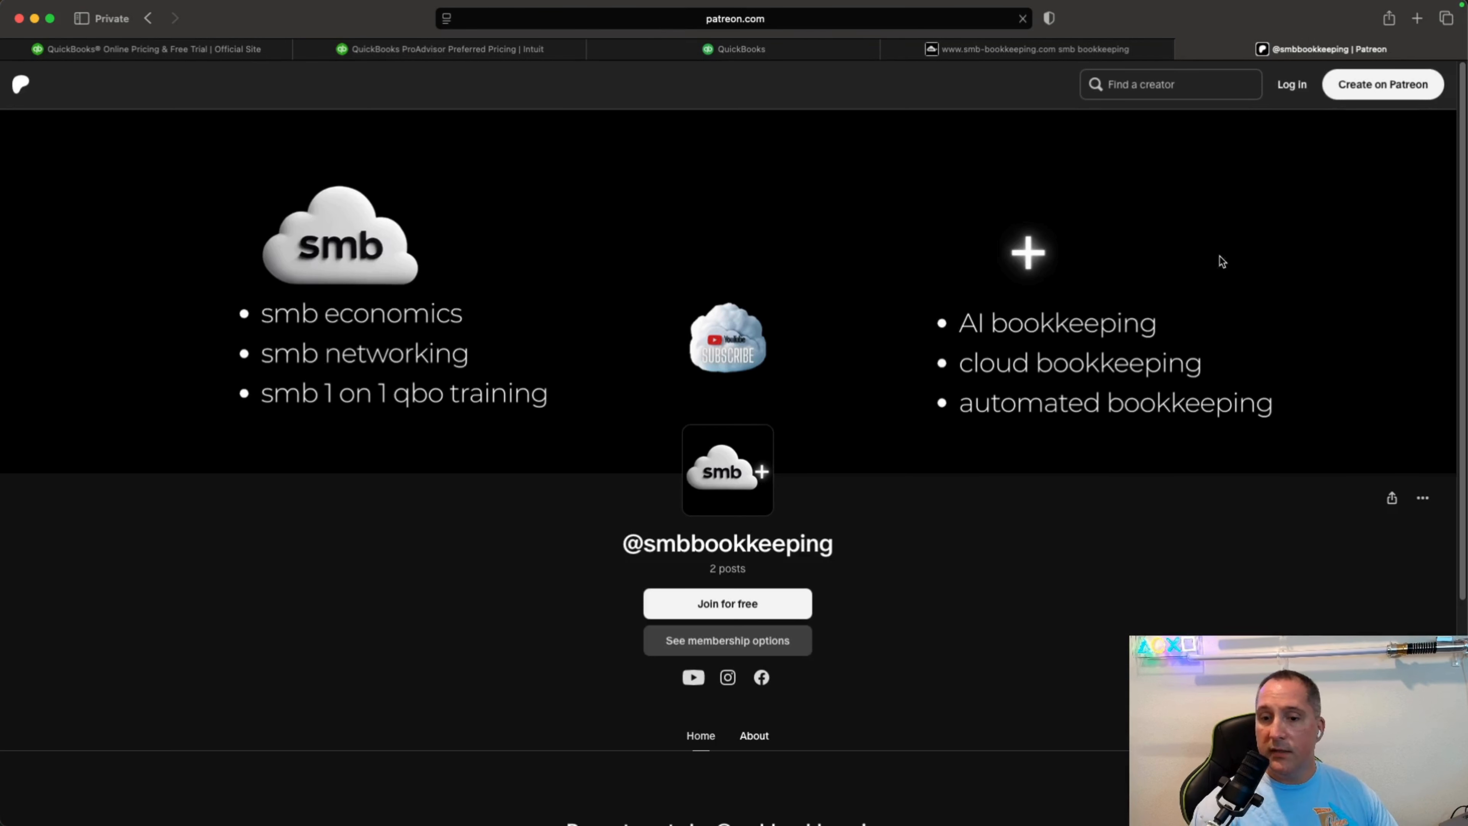
{"action": "left_click", "coordinate": [791, 638]}
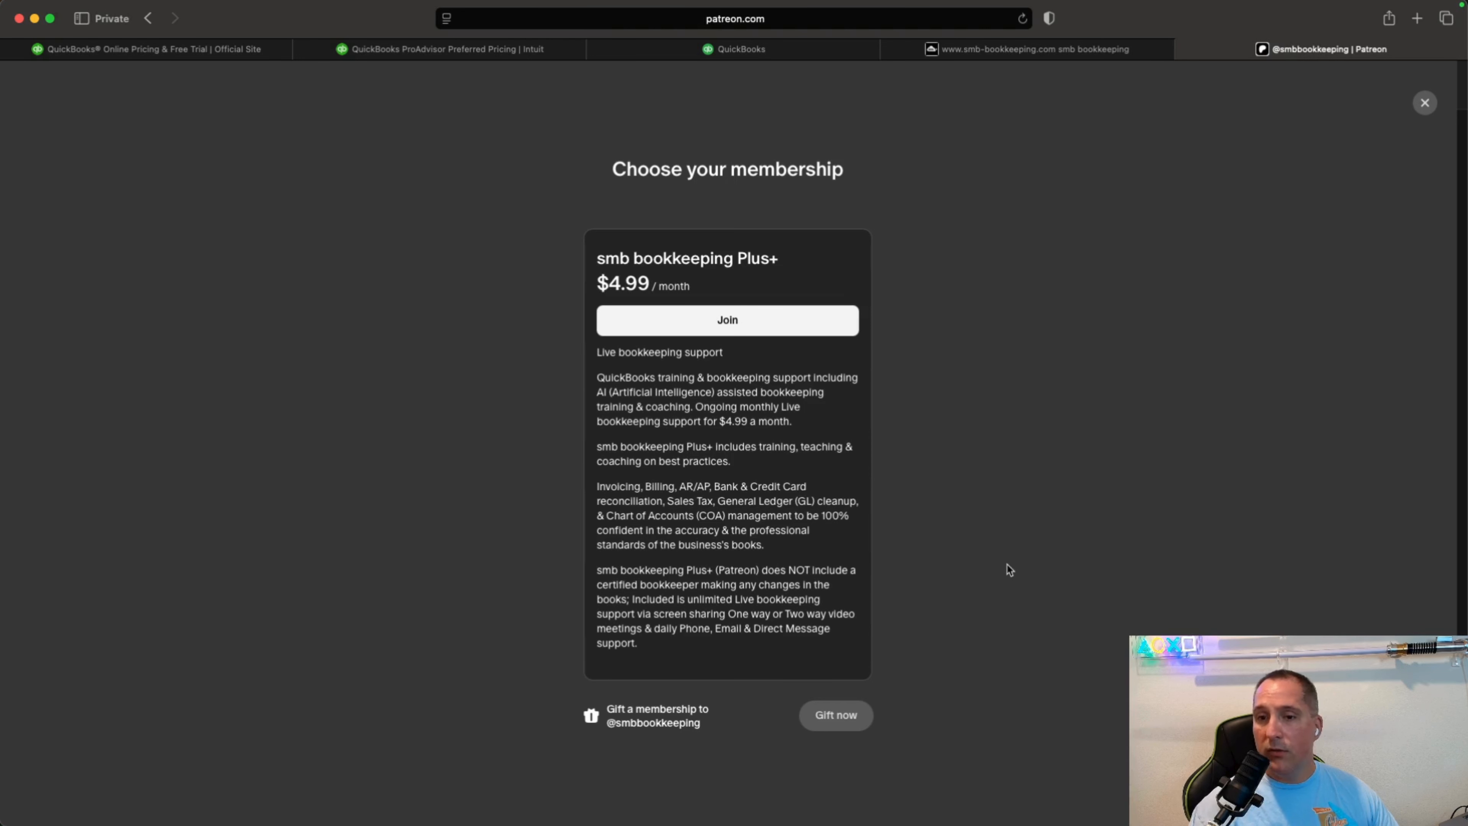
{"action": "left_click_drag", "start_coordinate": [606, 281], "coordinate": [684, 288]}
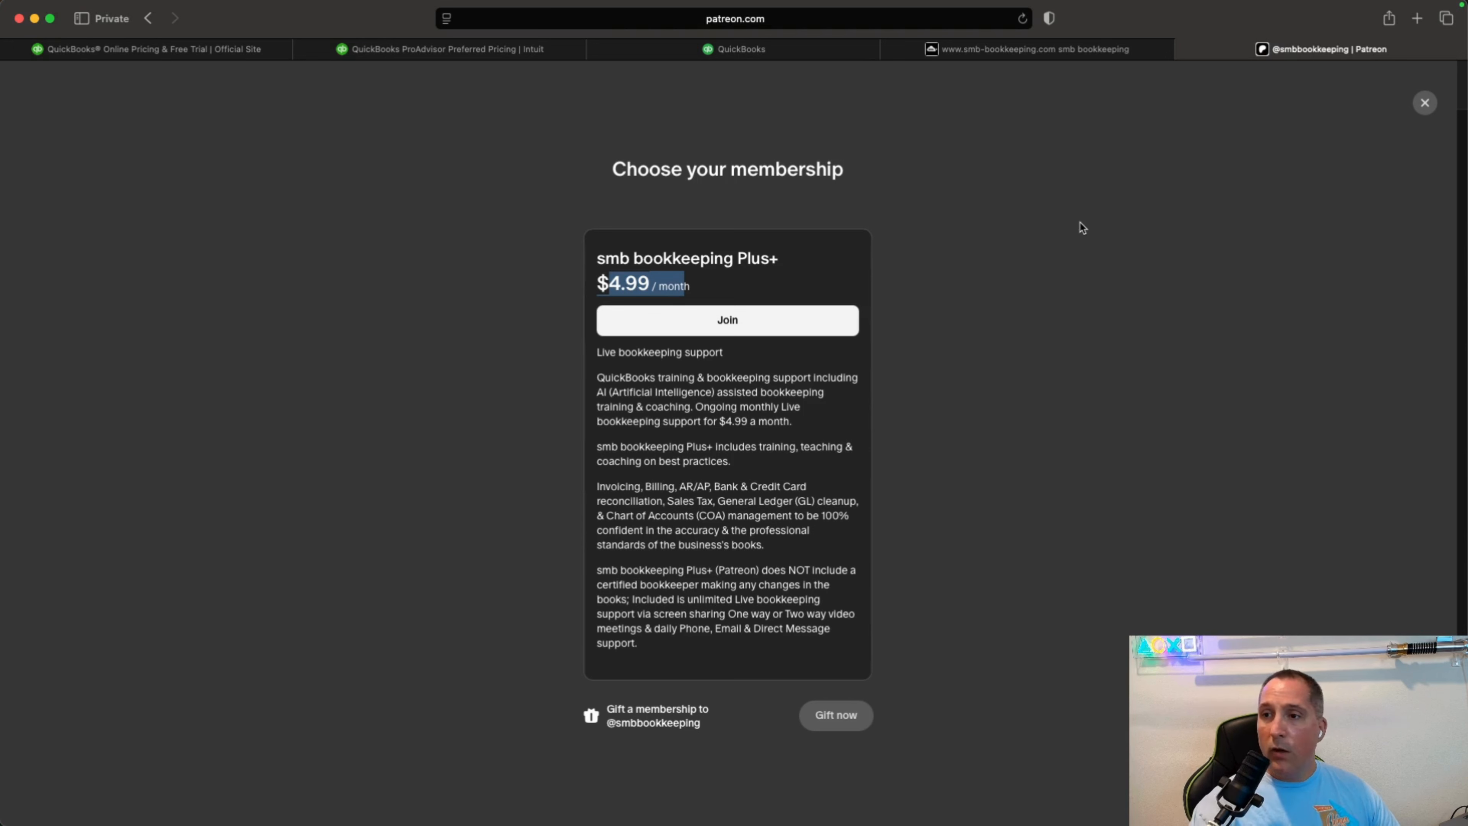
Close the Patreon page, return to the new-client offers on the smb-bookkeeping.com page and close that page too
{"action": "left_click", "coordinate": [1185, 49]}
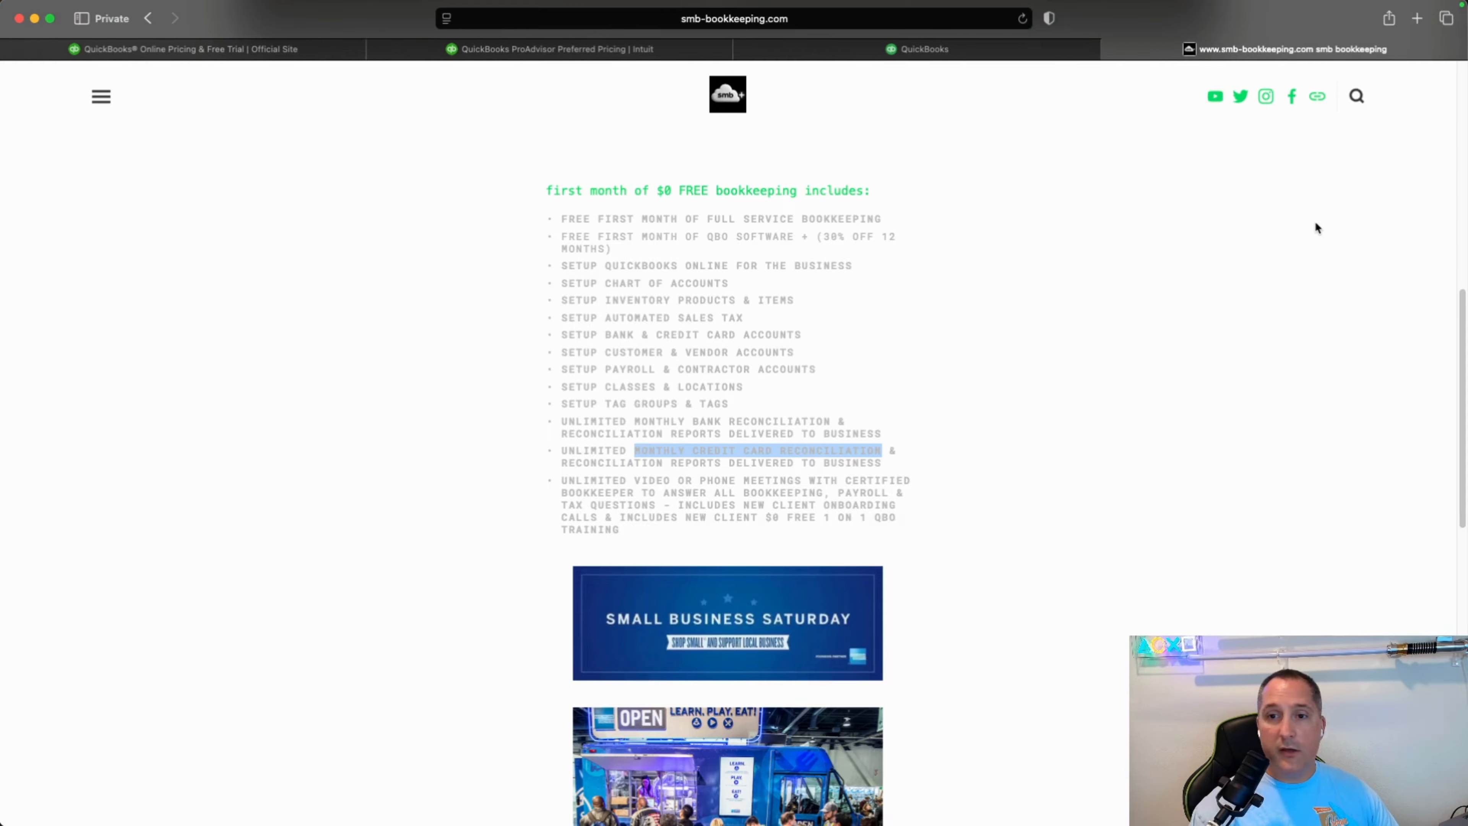
{"action": "left_click", "coordinate": [1019, 236]}
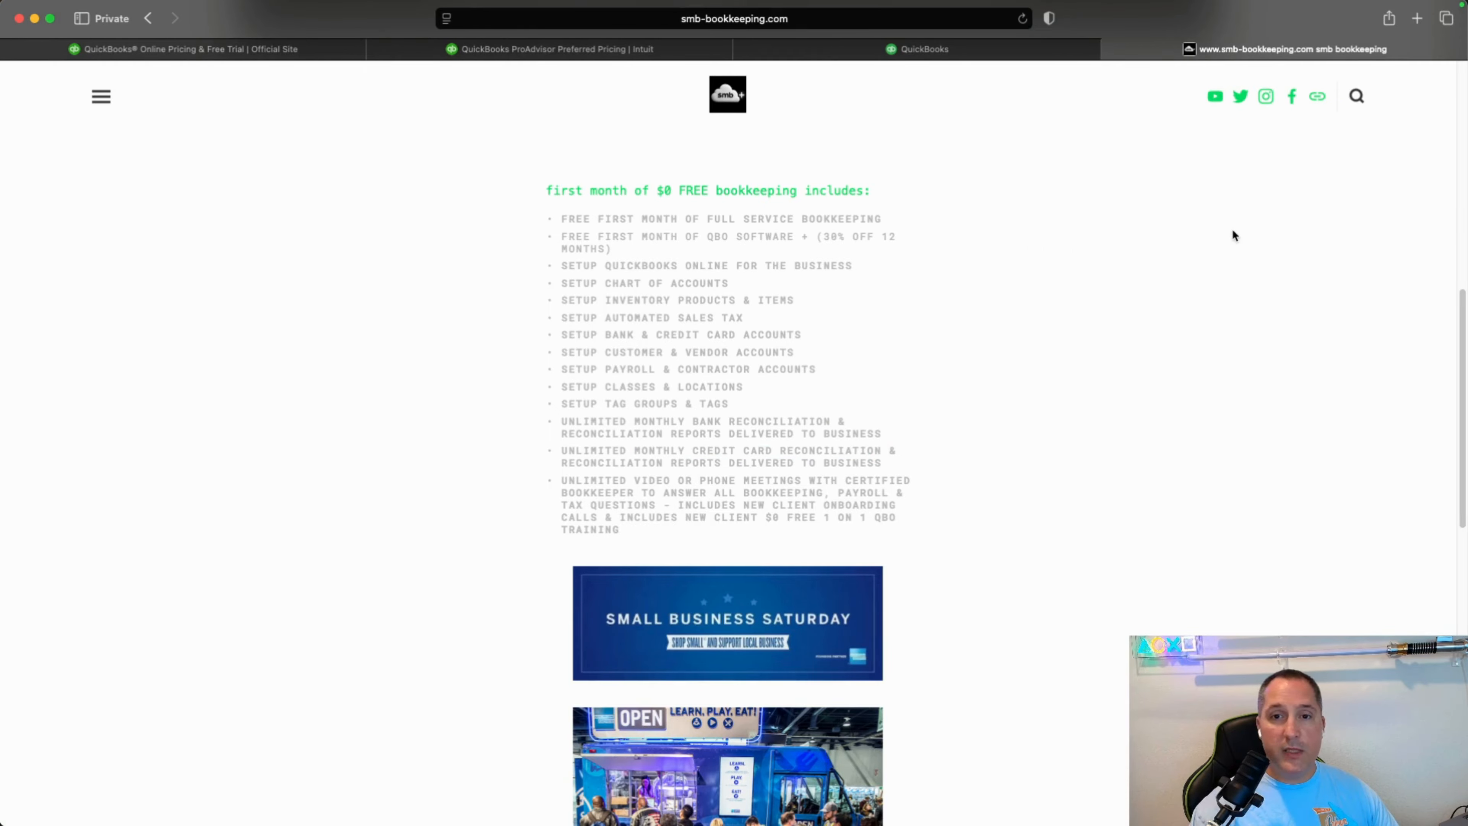
{"action": "scroll", "coordinate": [1233, 235], "scroll_direction": "up", "scroll_amount": 10}
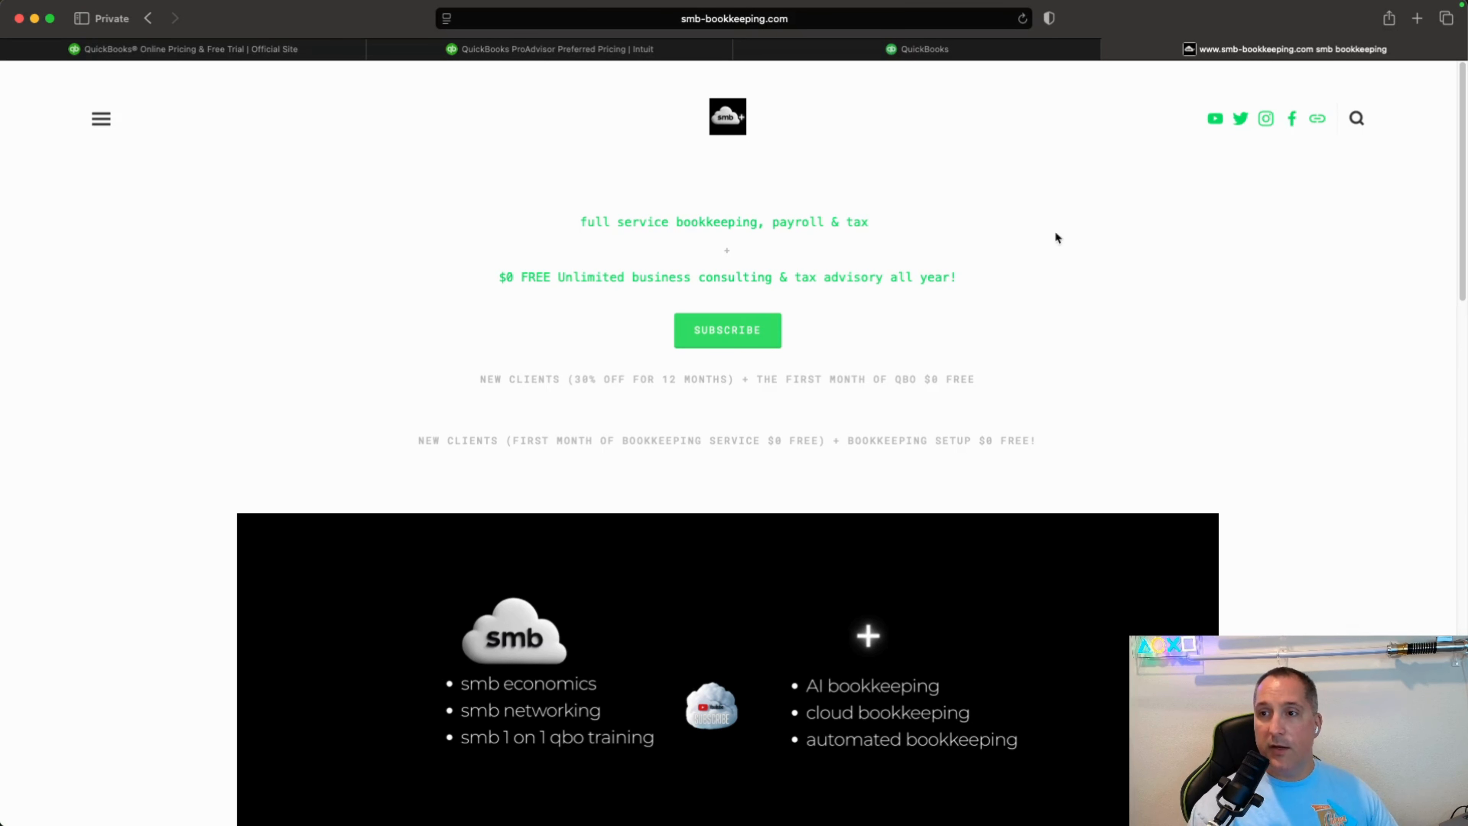
{"action": "key", "text": "super+w"}
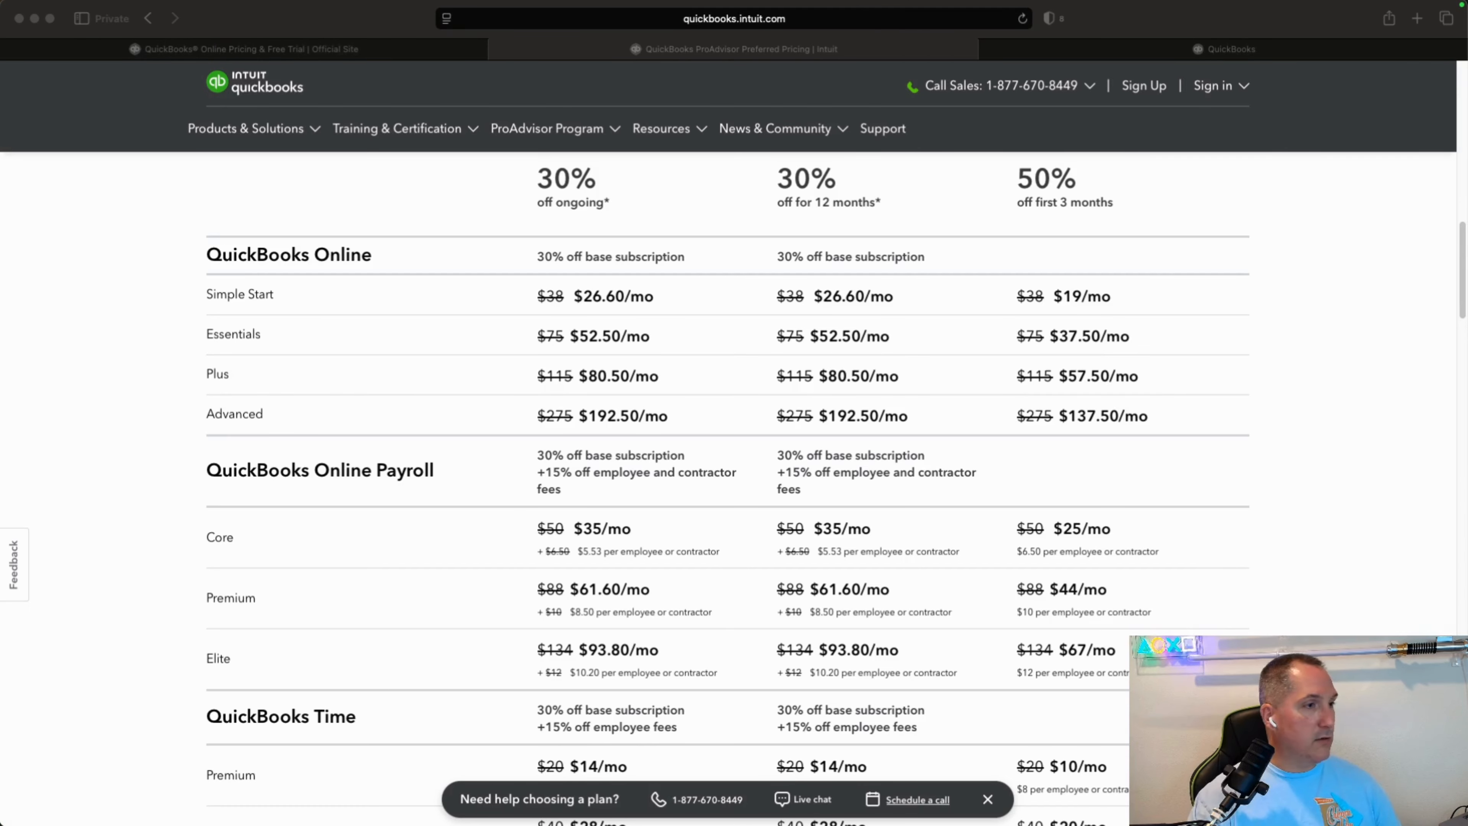
Move the calculator clear of the ProAdvisor price table and add 52.50 and 69.99
{"action": "left_click_drag", "start_coordinate": [0, 174], "coordinate": [63, 26]}
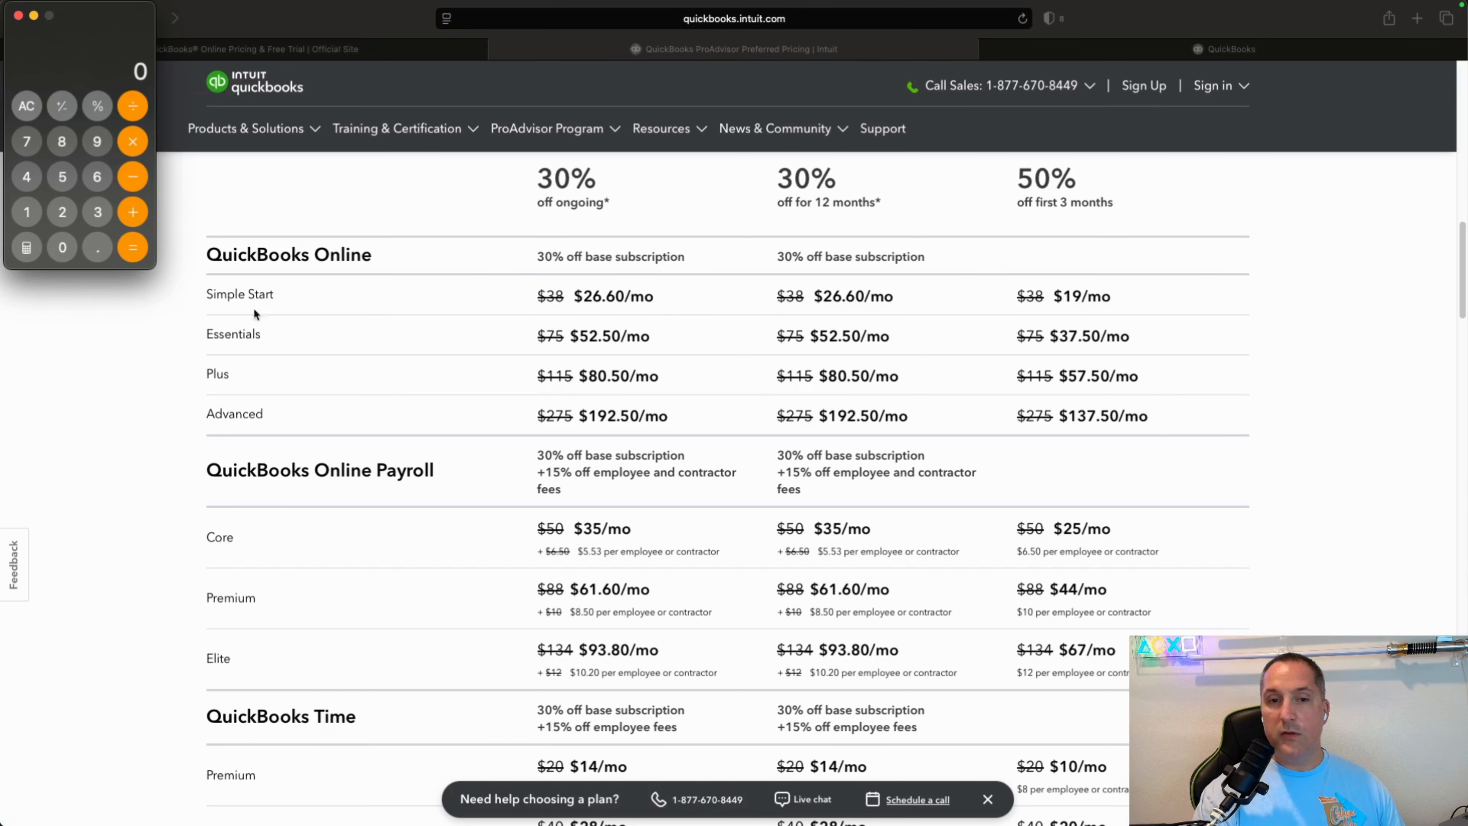
{"action": "left_click", "coordinate": [26, 113]}
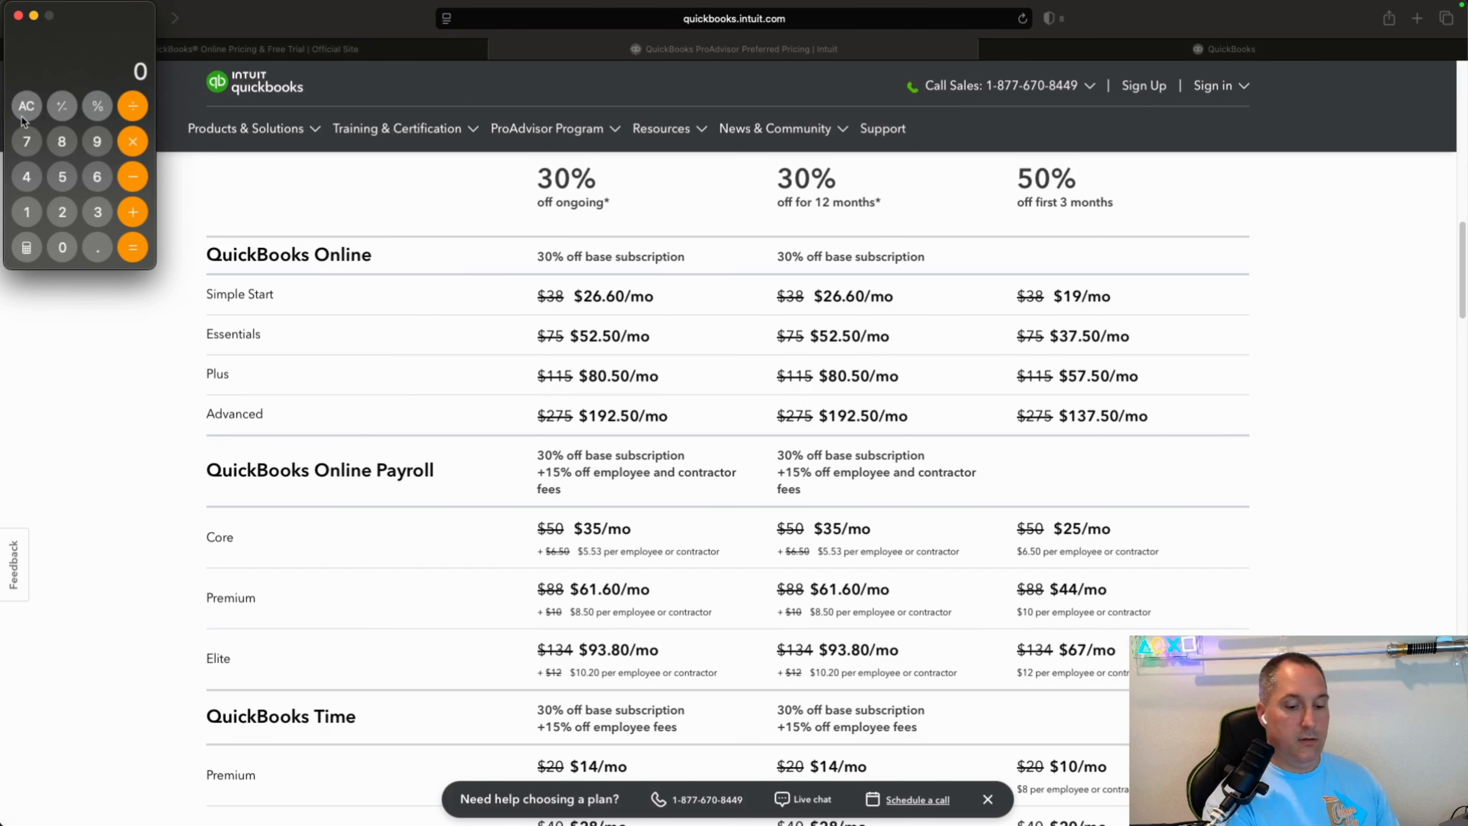
{"action": "type", "text": "52.50+6"}
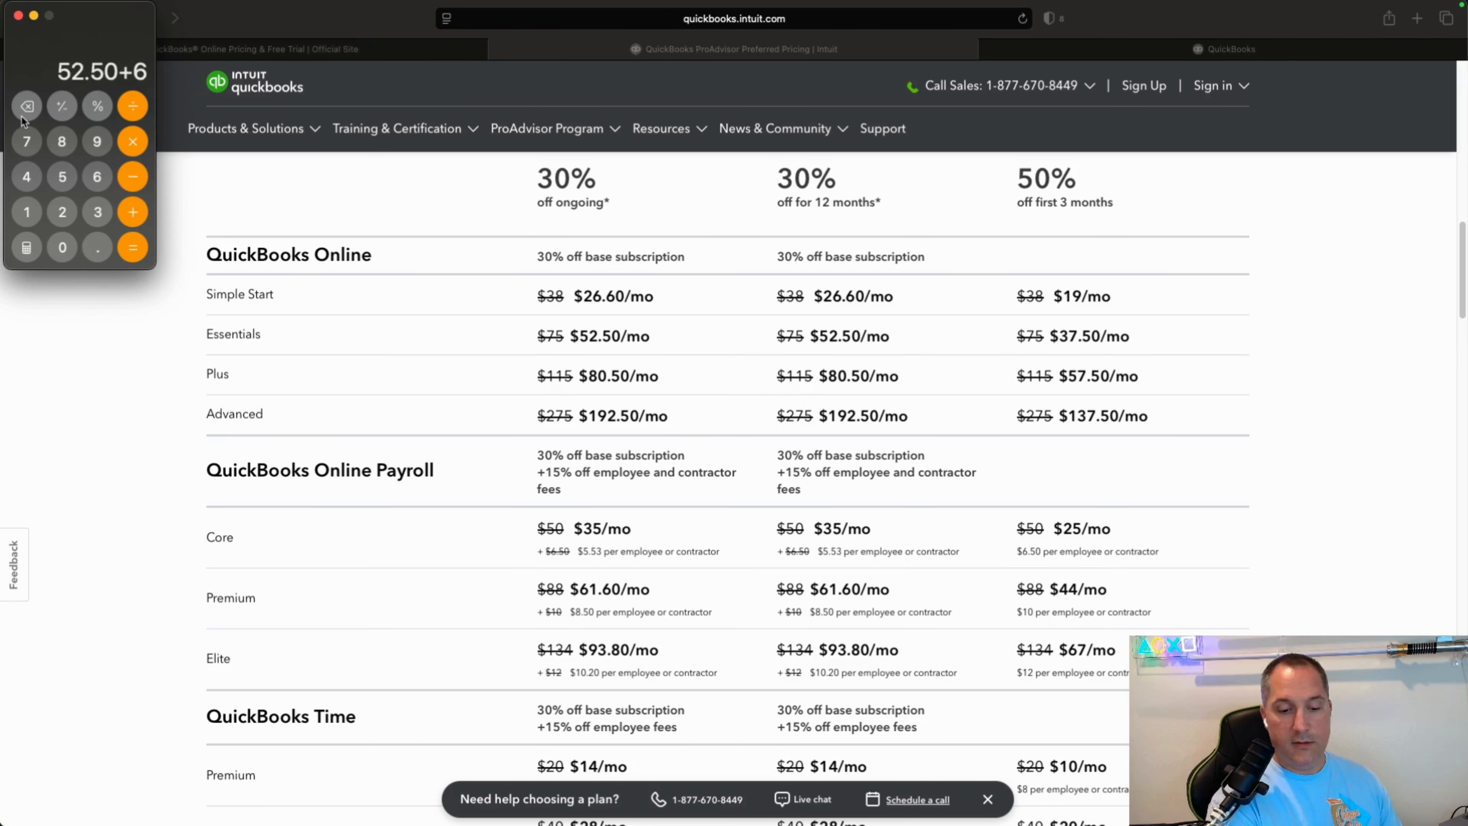
{"action": "type", "text": "9.99"}
{"action": "key", "text": "Return"}
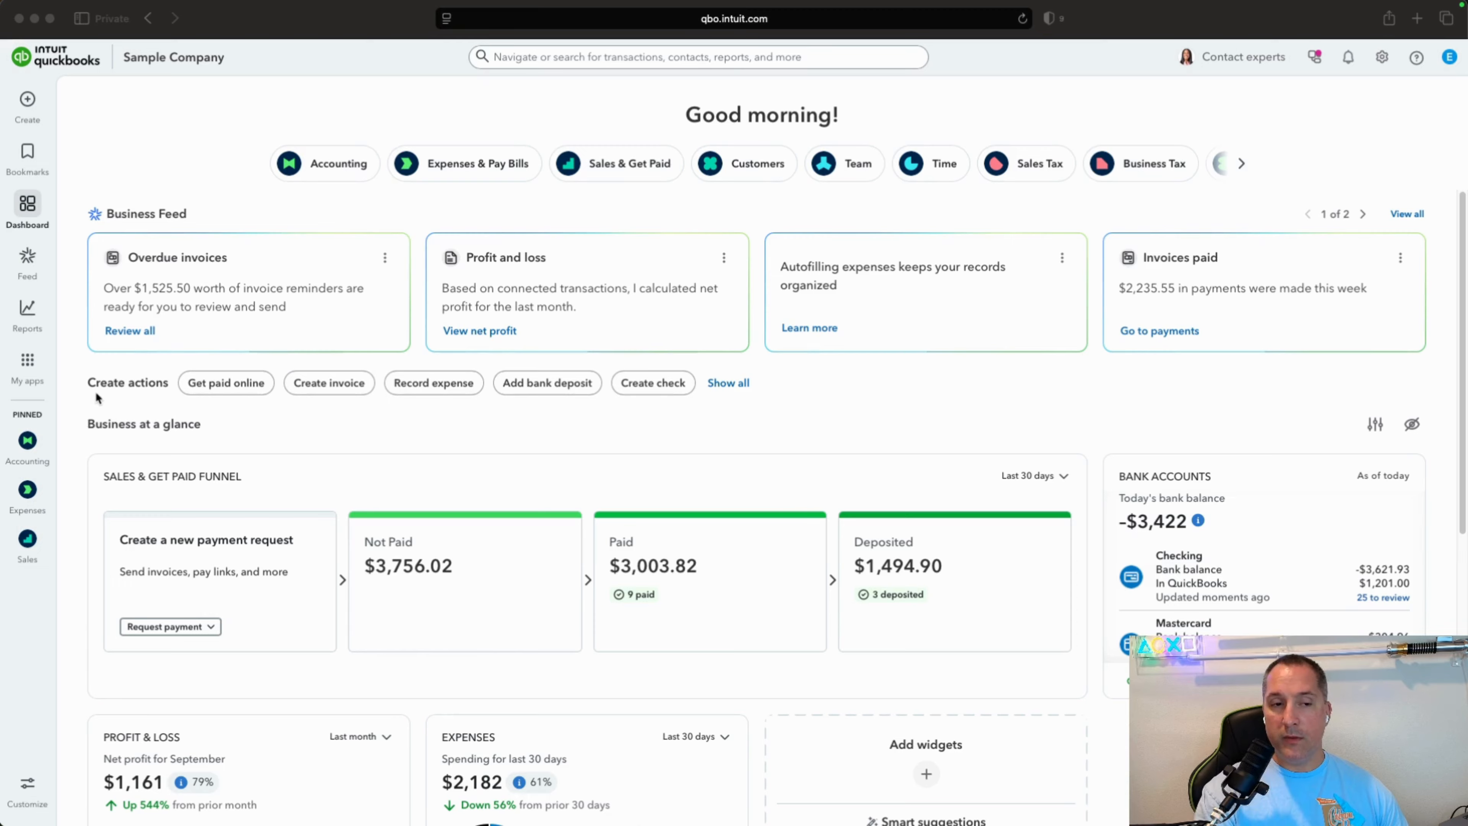
Open the bank transactions of the QuickBooks sample company and dismiss the full-screen tip
{"action": "left_click", "coordinate": [24, 315]}
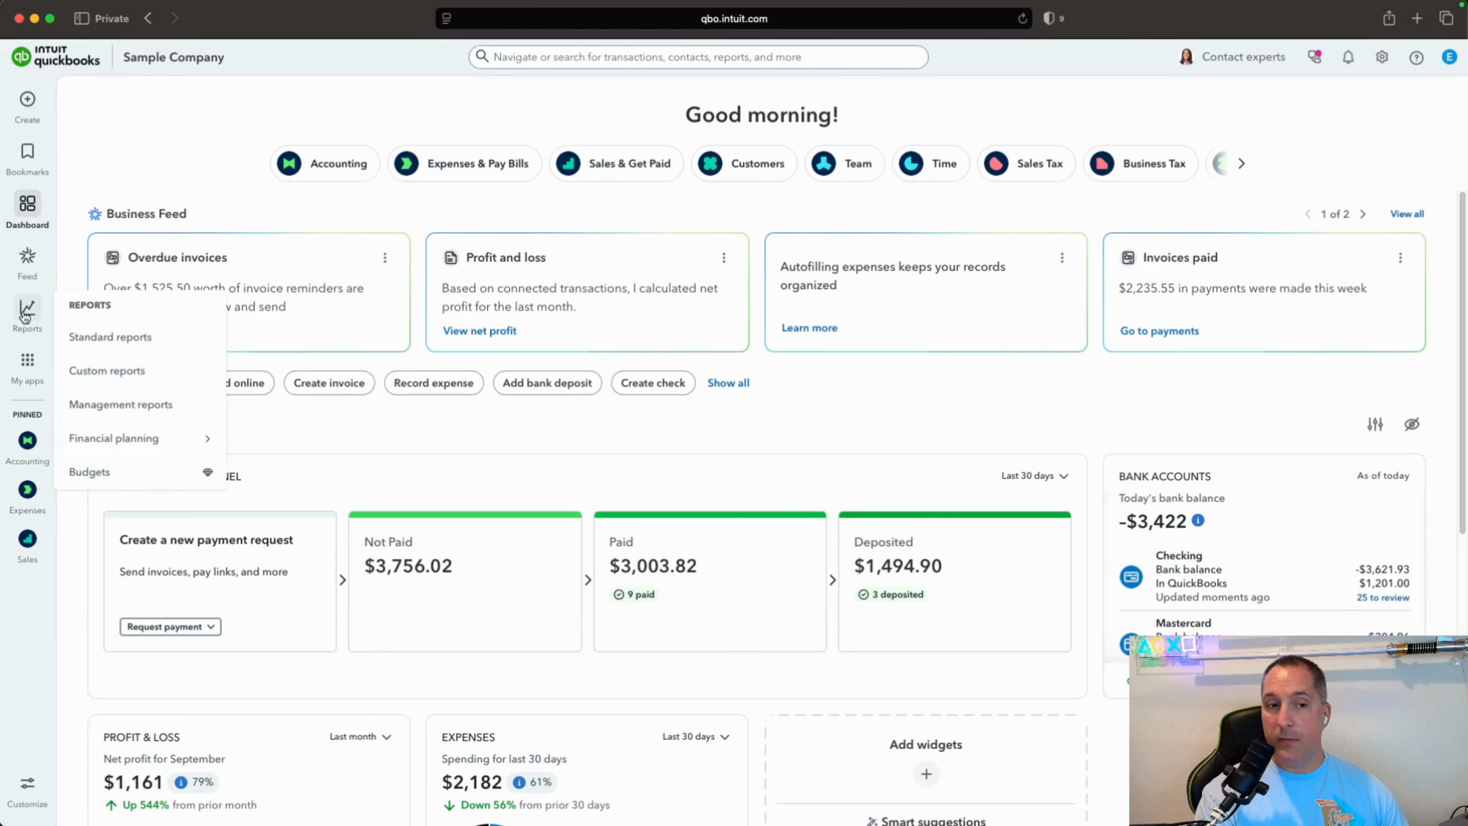
{"action": "mouse_move", "coordinate": [29, 444]}
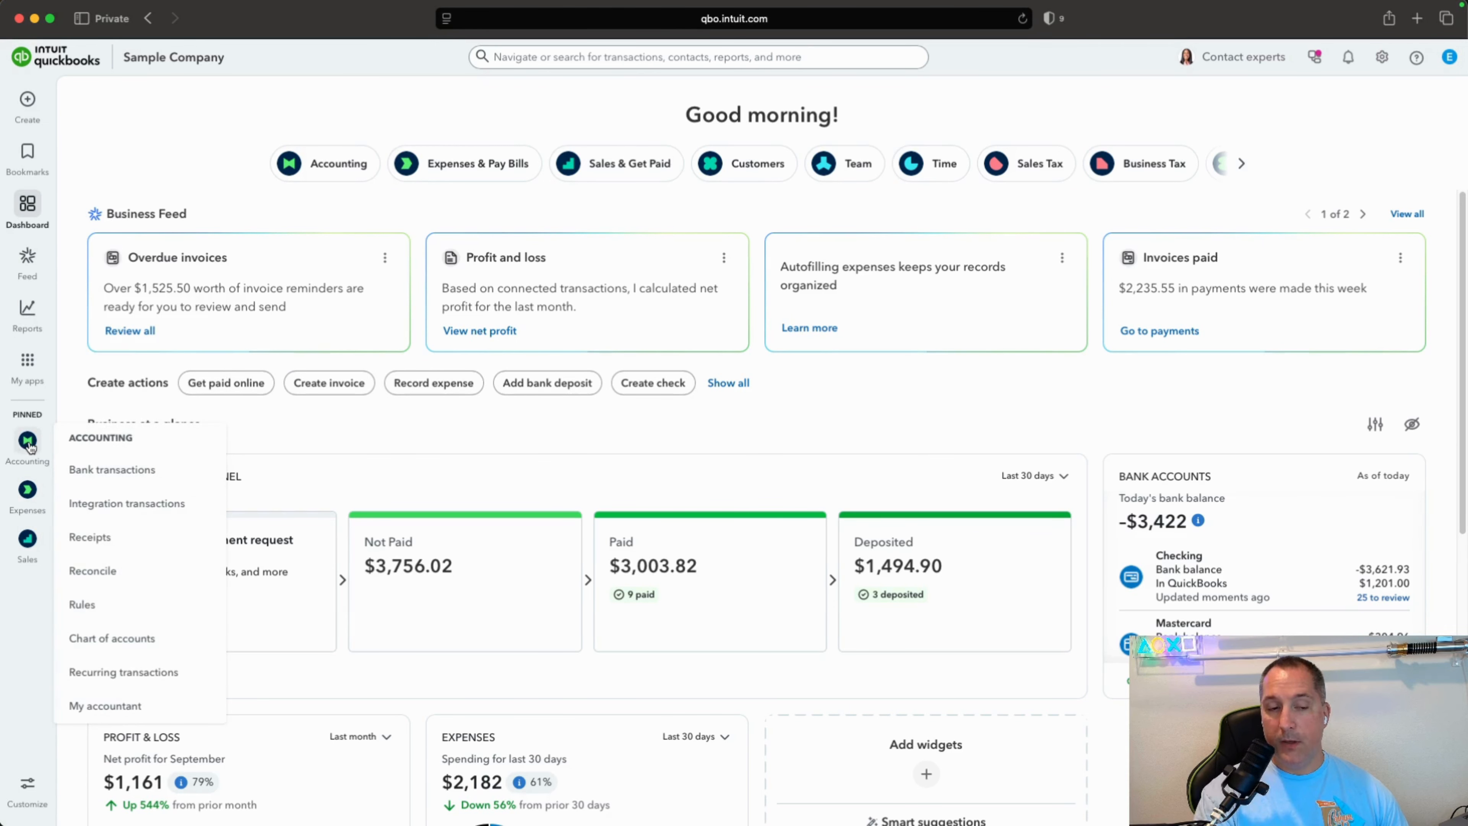
{"action": "mouse_move", "coordinate": [31, 507]}
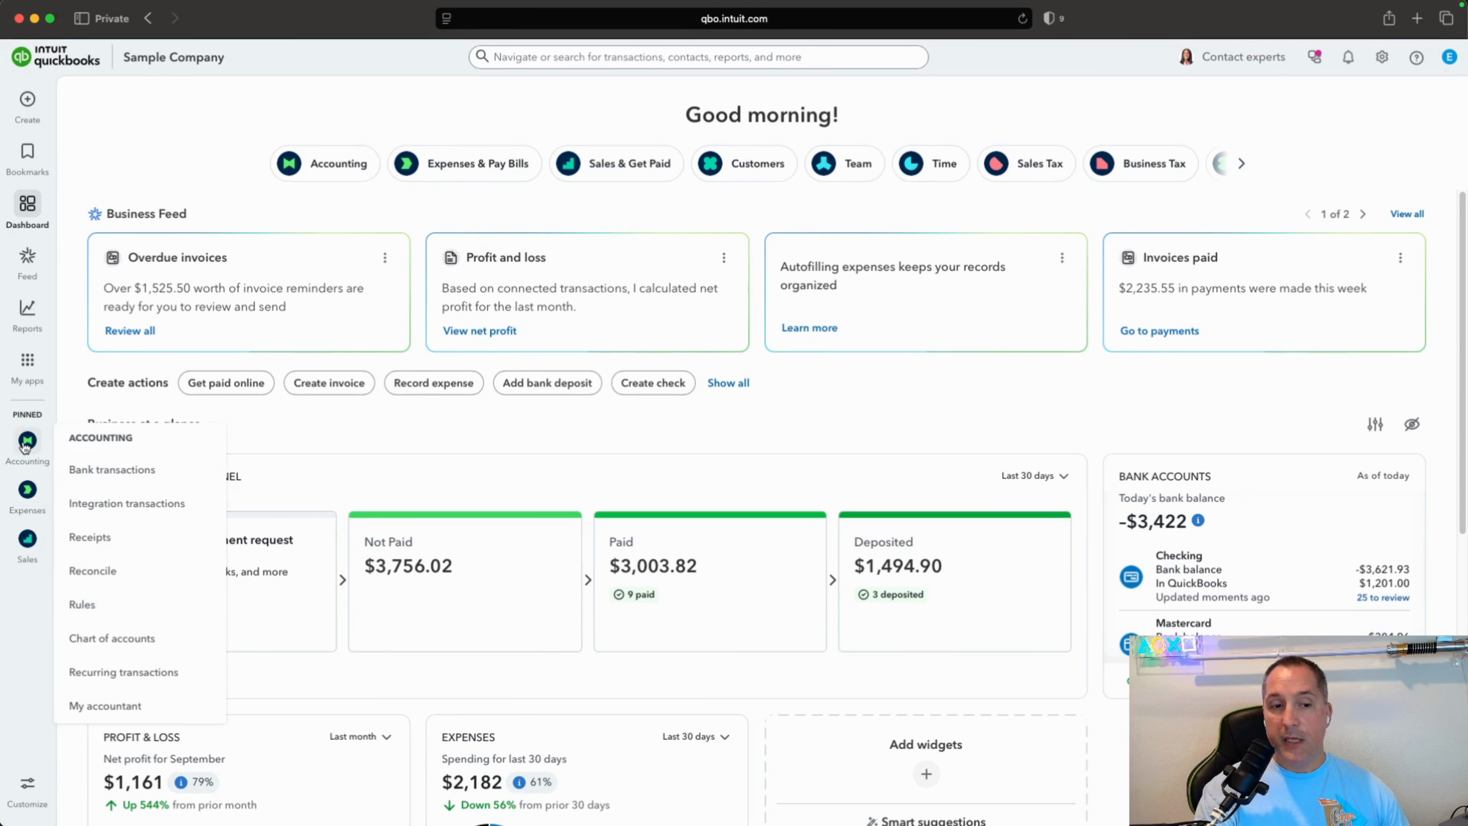
{"action": "left_click", "coordinate": [123, 477]}
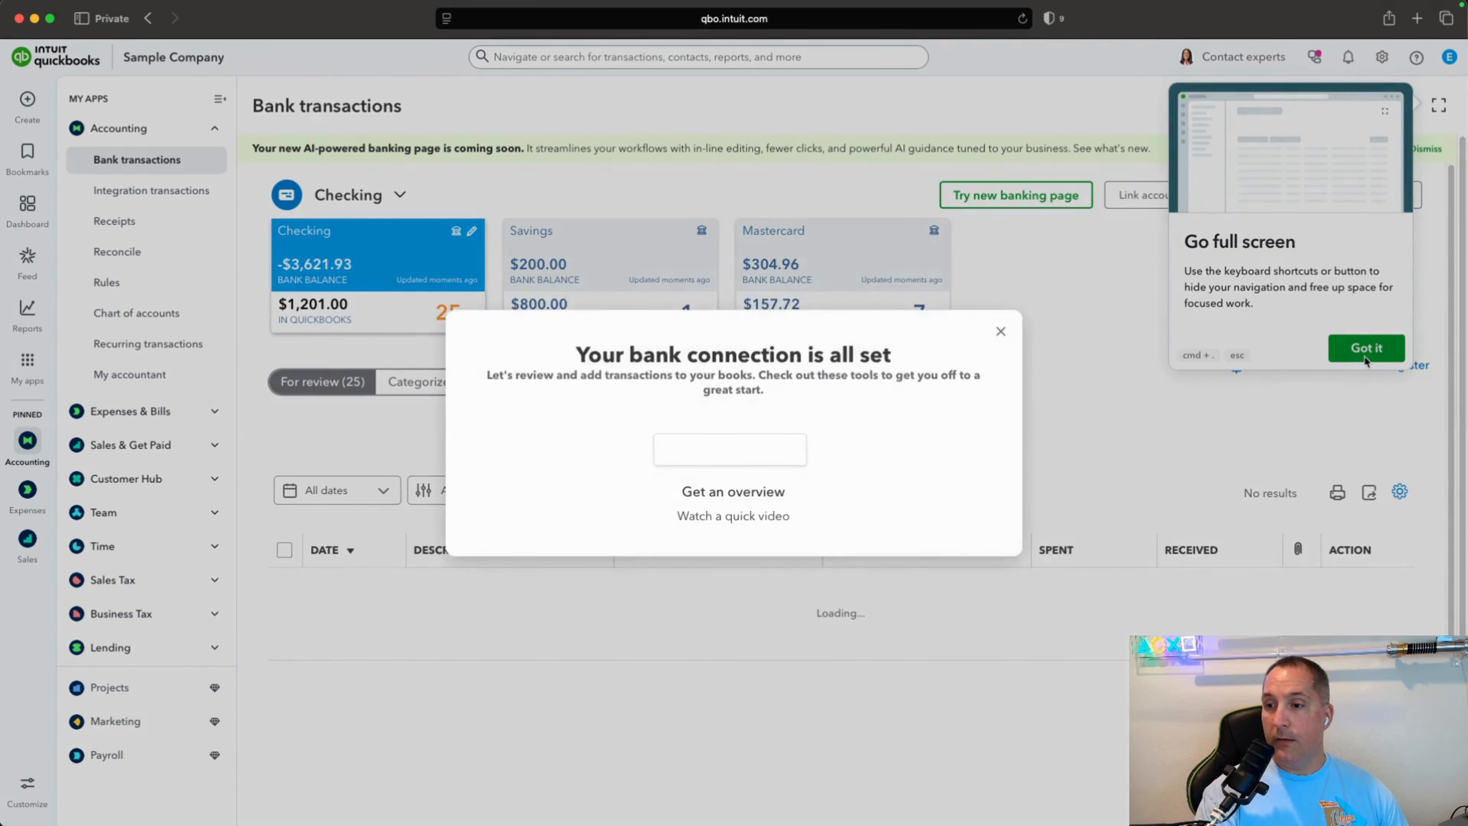
{"action": "left_click", "coordinate": [1370, 352]}
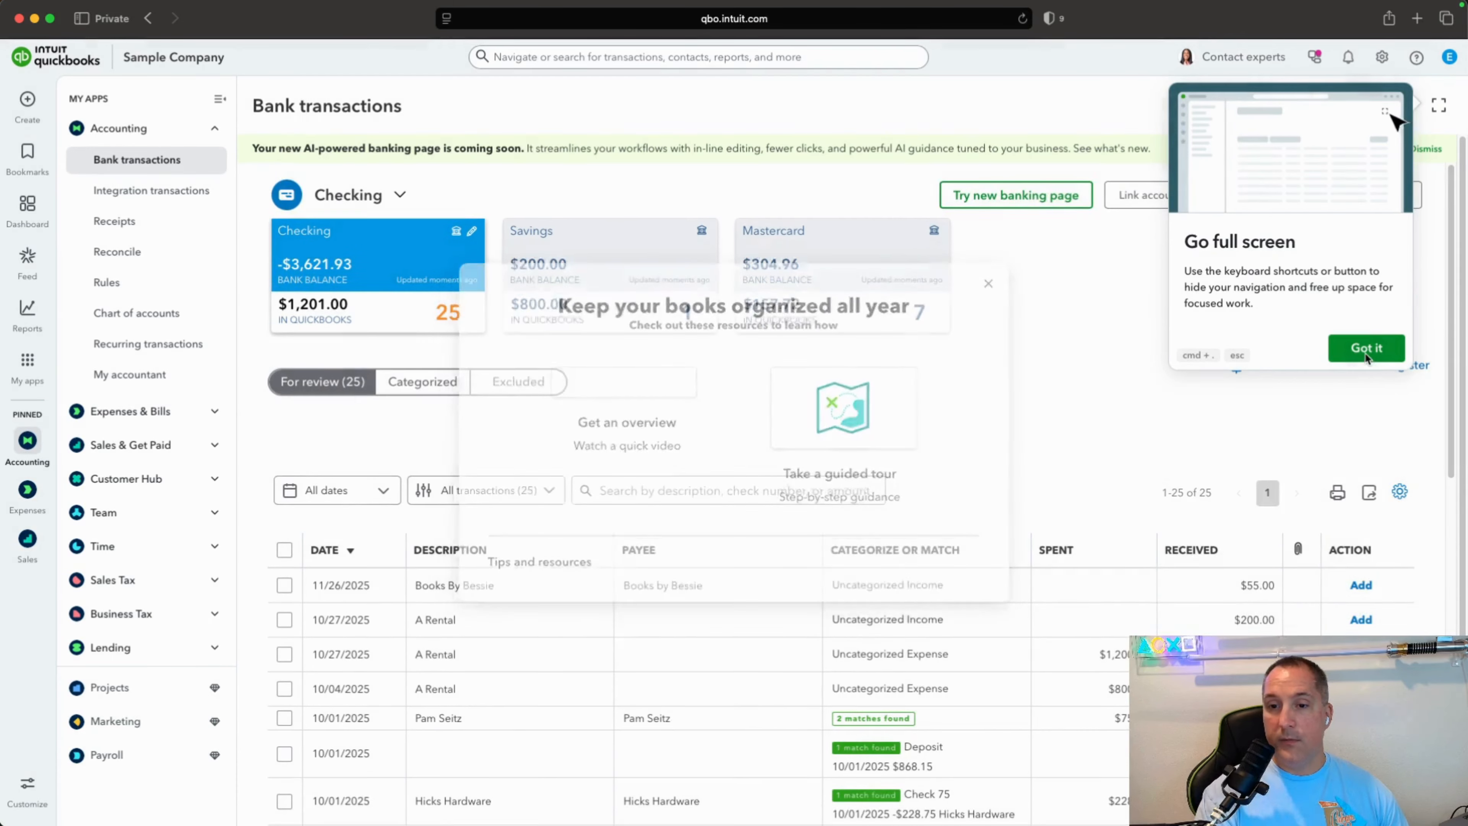
{"action": "left_click", "coordinate": [1379, 350]}
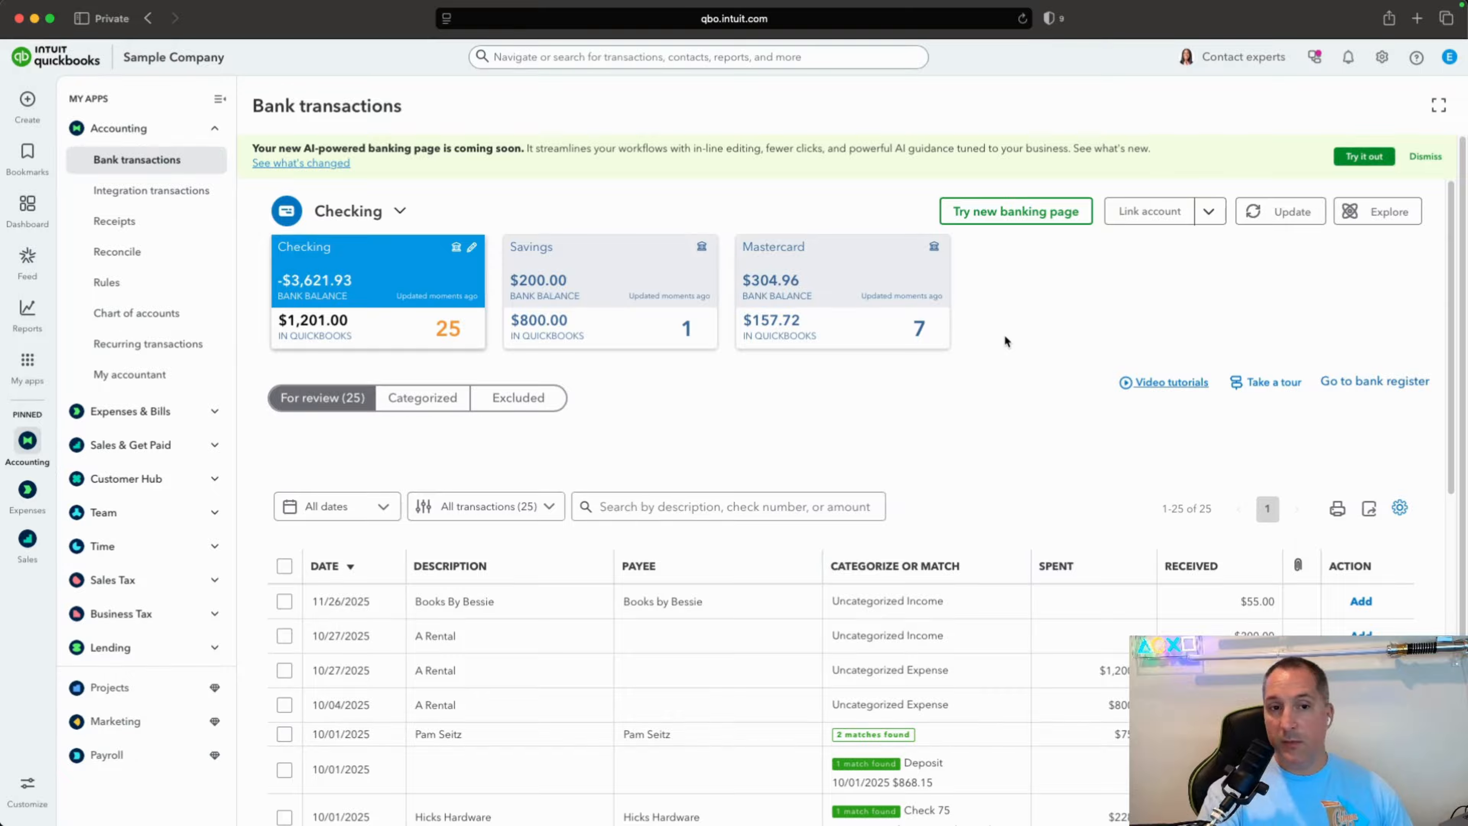
Update the bank feeds and view the Savings and Mastercard transactions, ending on the Checking account
{"action": "left_click", "coordinate": [1293, 212]}
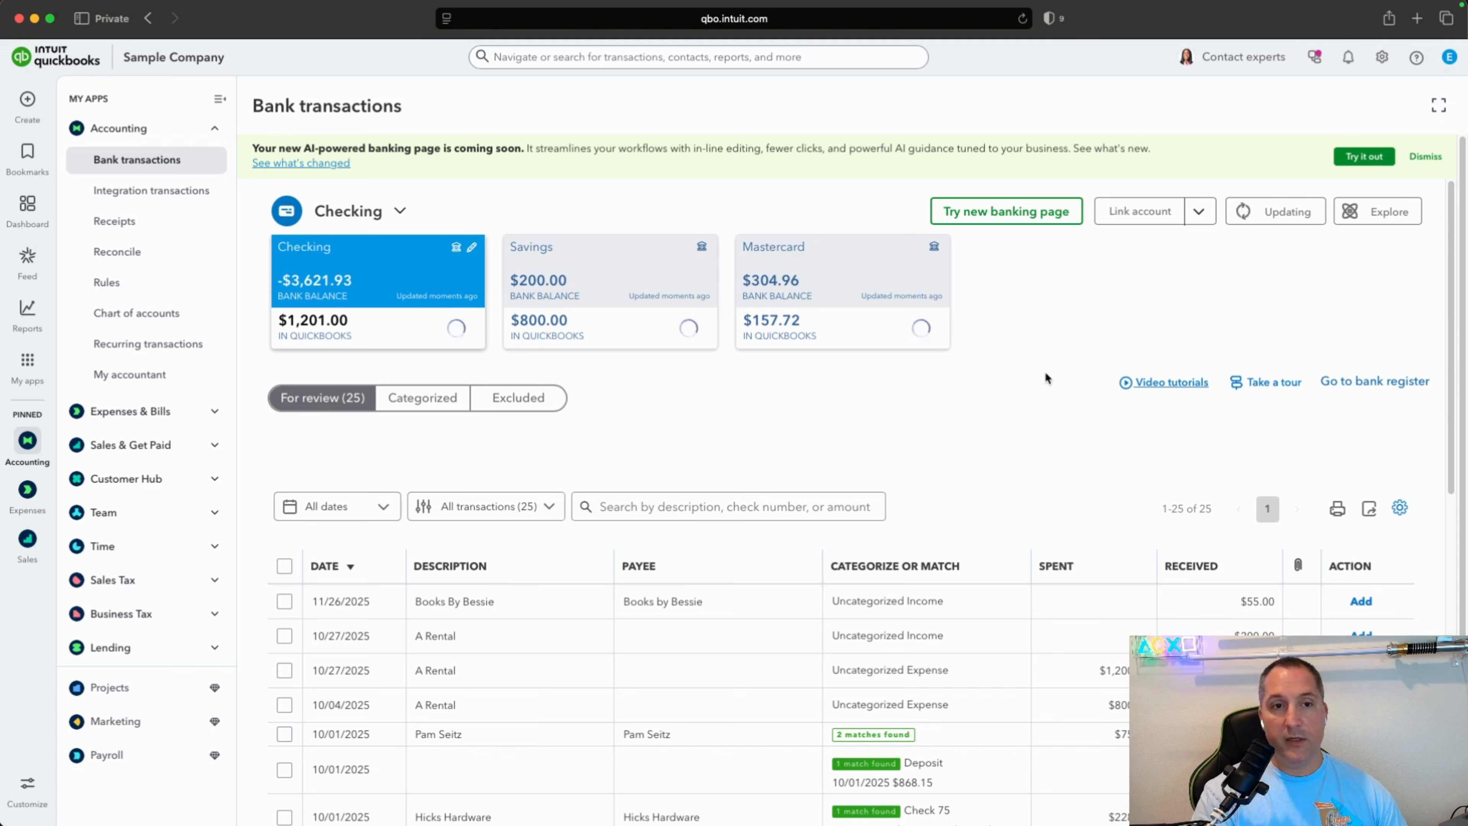
{"action": "scroll", "coordinate": [1045, 376], "scroll_direction": "down", "scroll_amount": 1}
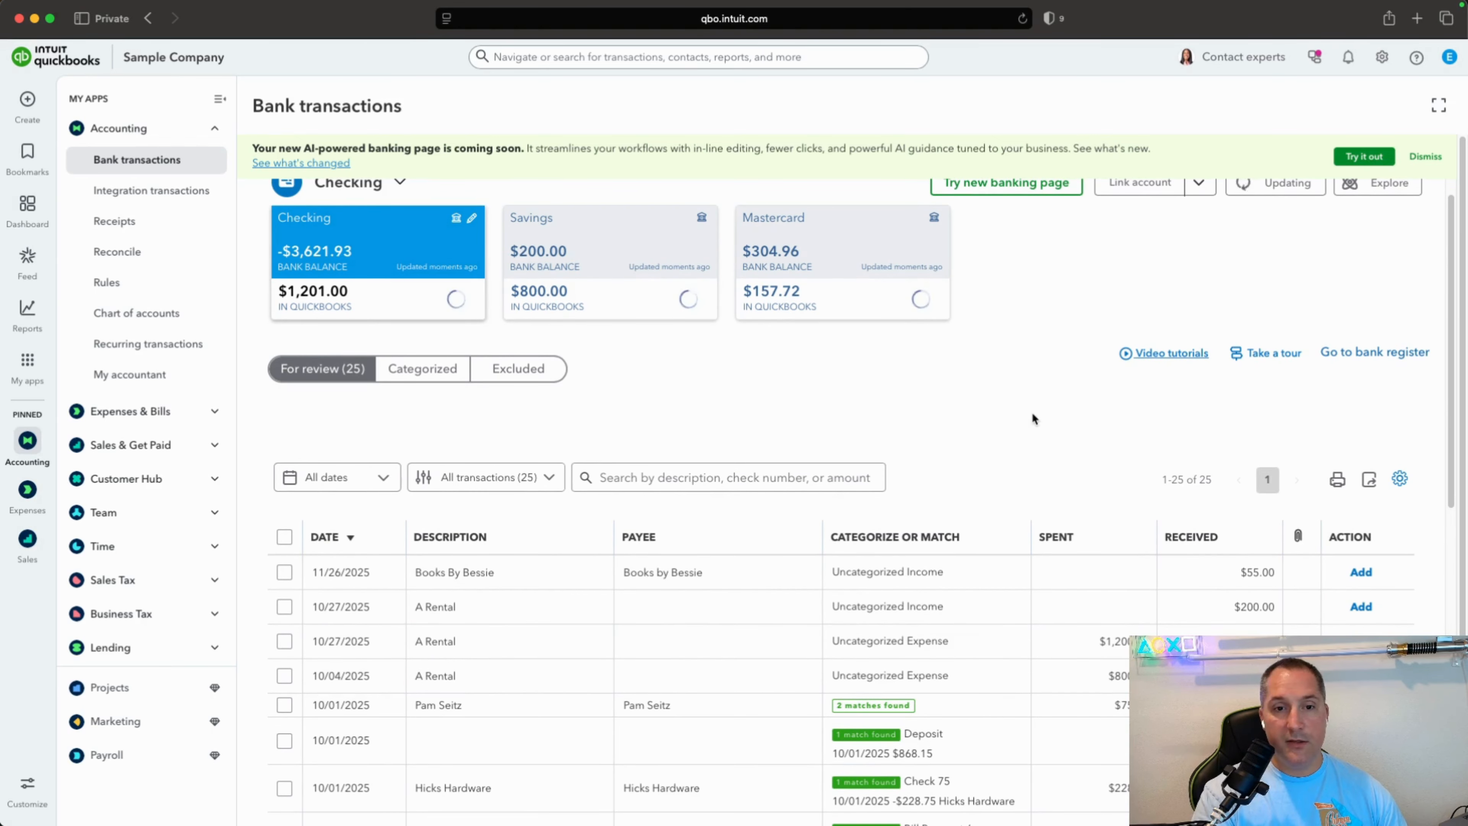
{"action": "scroll", "coordinate": [1033, 417], "scroll_direction": "down", "scroll_amount": 1}
{"action": "scroll", "coordinate": [1034, 410], "scroll_direction": "up", "scroll_amount": 2}
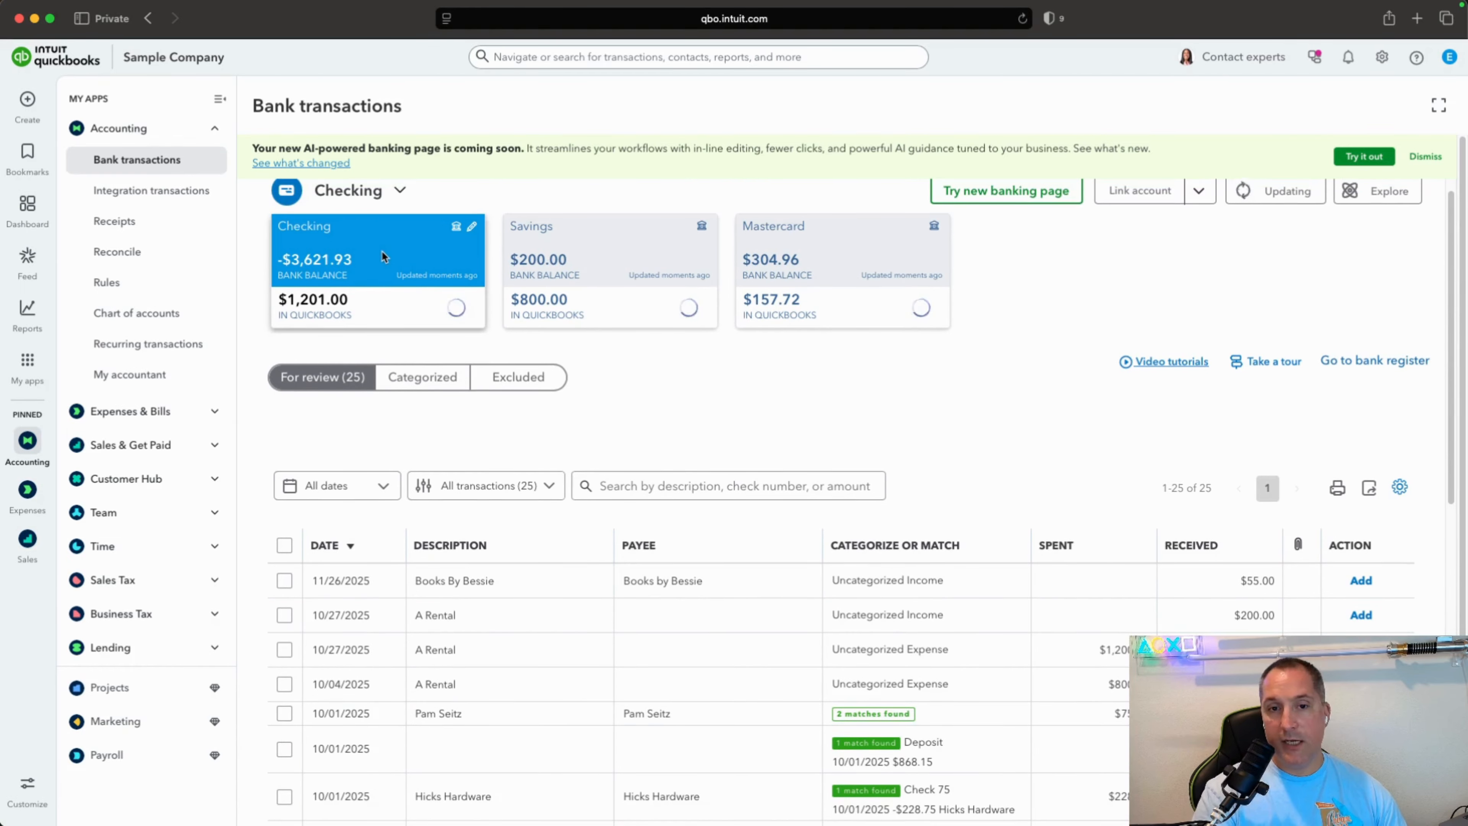
{"action": "left_click", "coordinate": [664, 248]}
{"action": "left_click", "coordinate": [815, 242]}
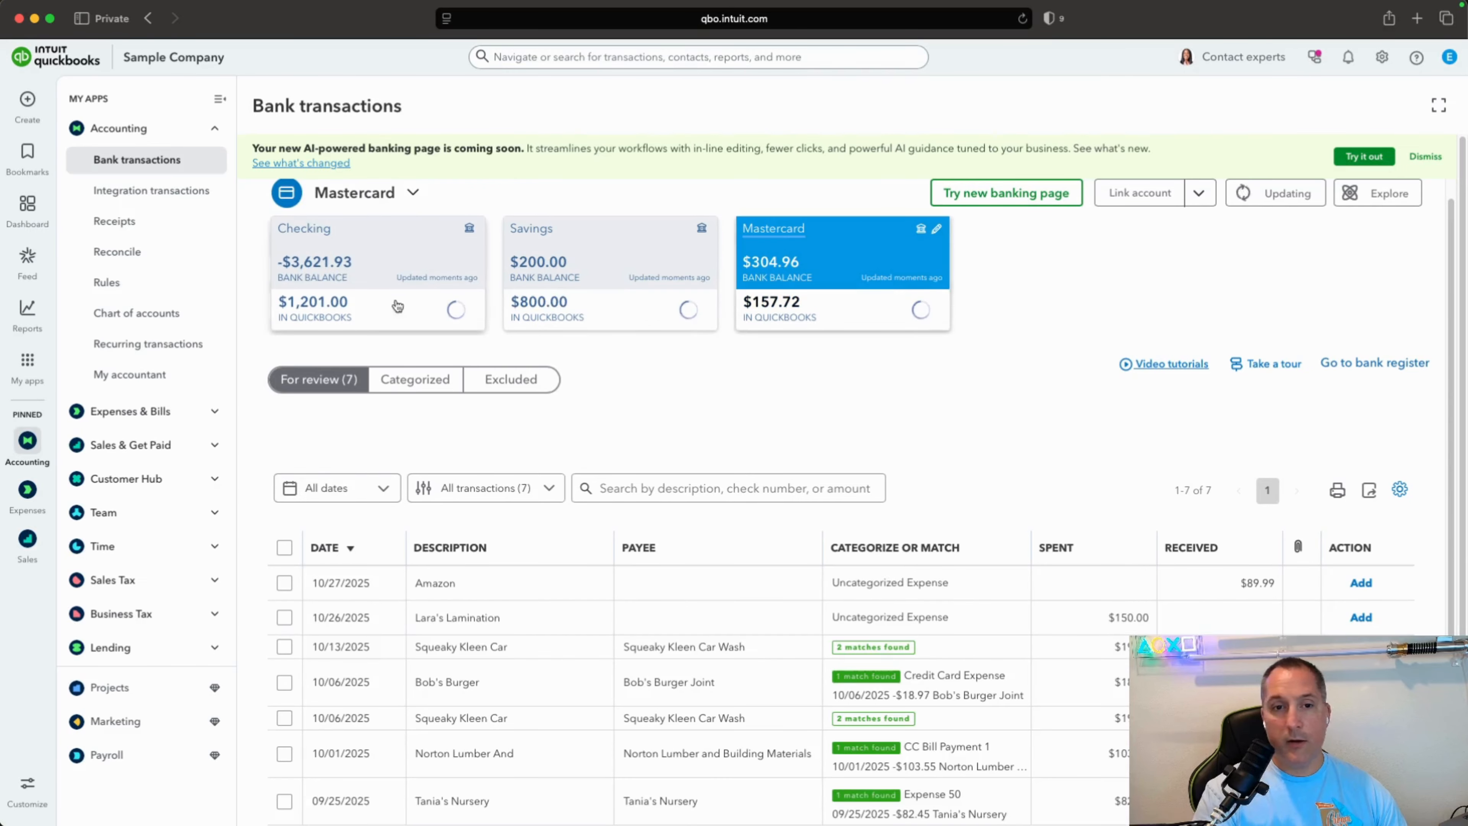
{"action": "left_click", "coordinate": [375, 248]}
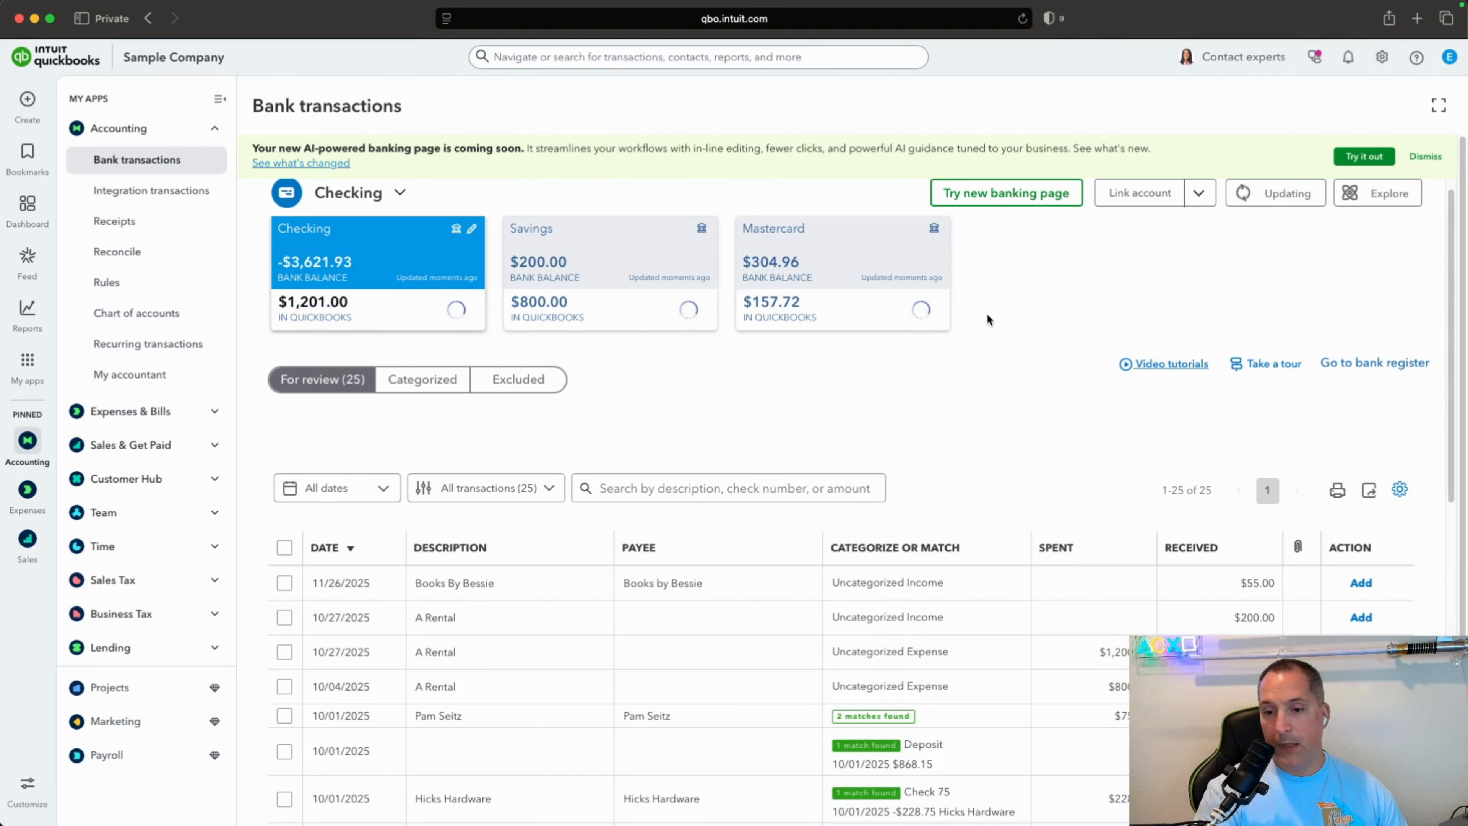
Expand the 11/26/2025 Books By Bessie transaction in Checking and highlight its Account field label
{"action": "scroll", "coordinate": [987, 314], "scroll_direction": "down", "scroll_amount": 3}
{"action": "scroll", "coordinate": [987, 312], "scroll_direction": "down", "scroll_amount": 3}
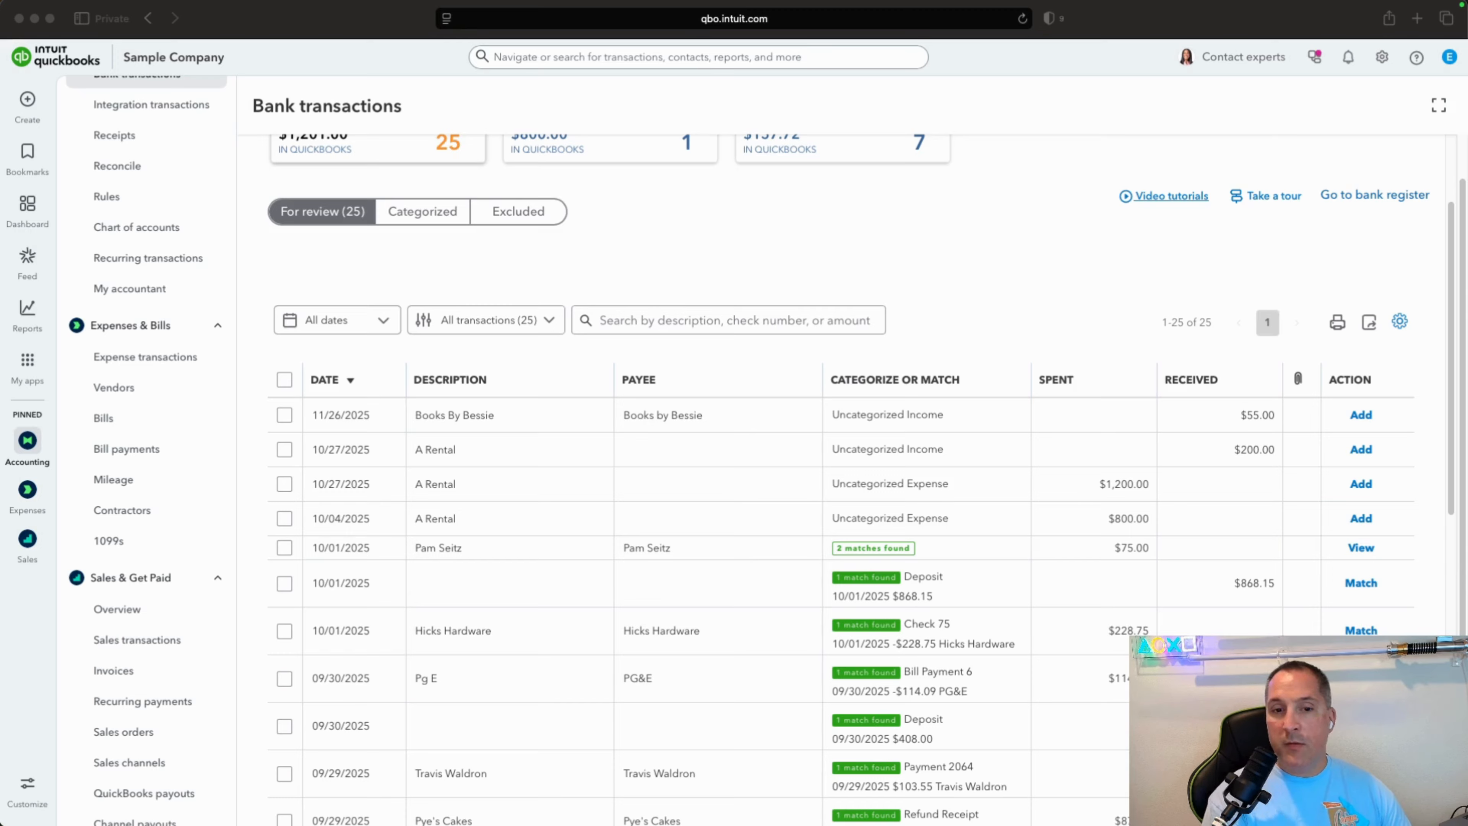
{"action": "left_click", "coordinate": [583, 414]}
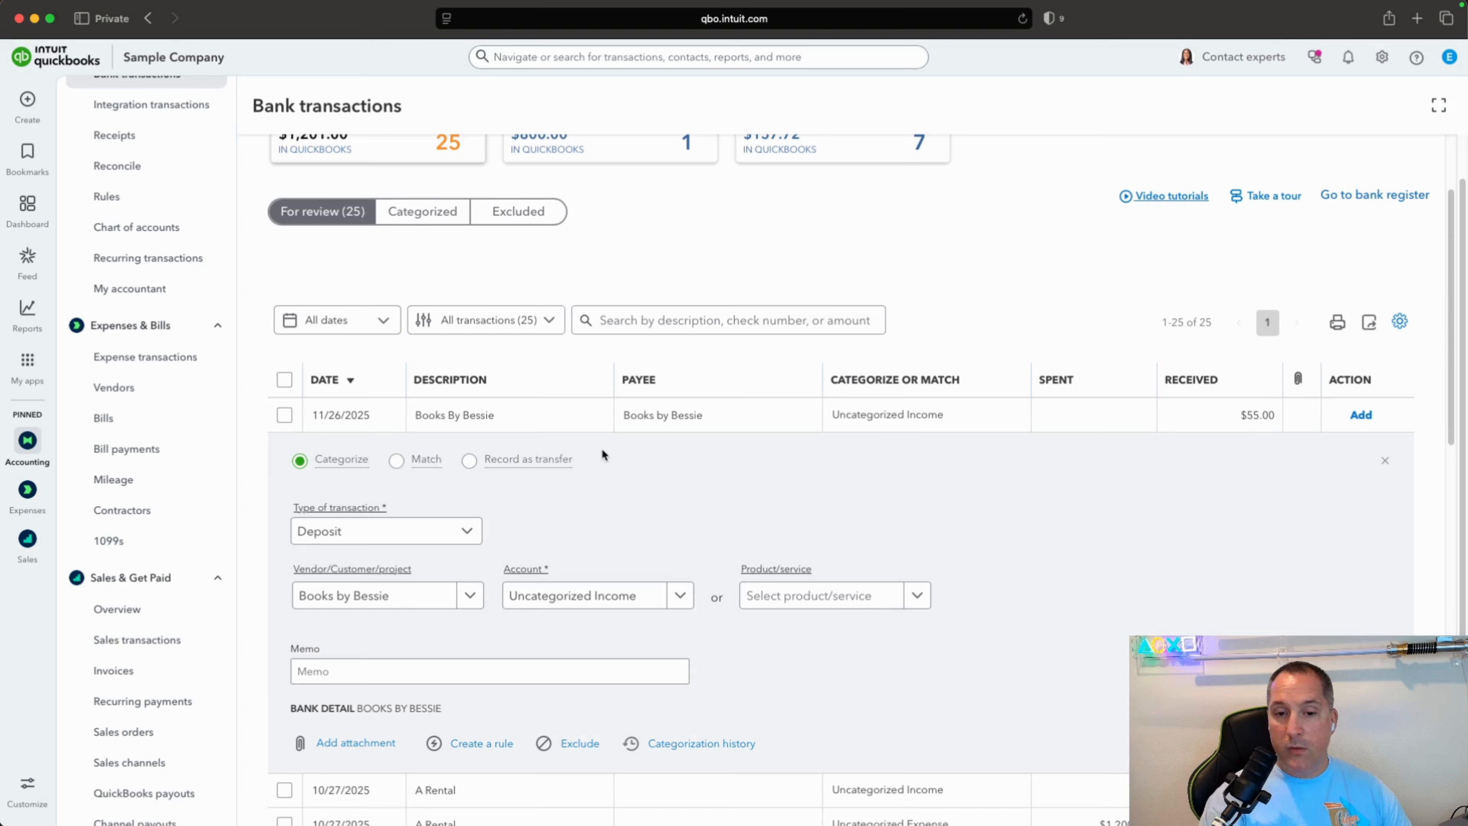
{"action": "mouse_move", "coordinate": [505, 572]}
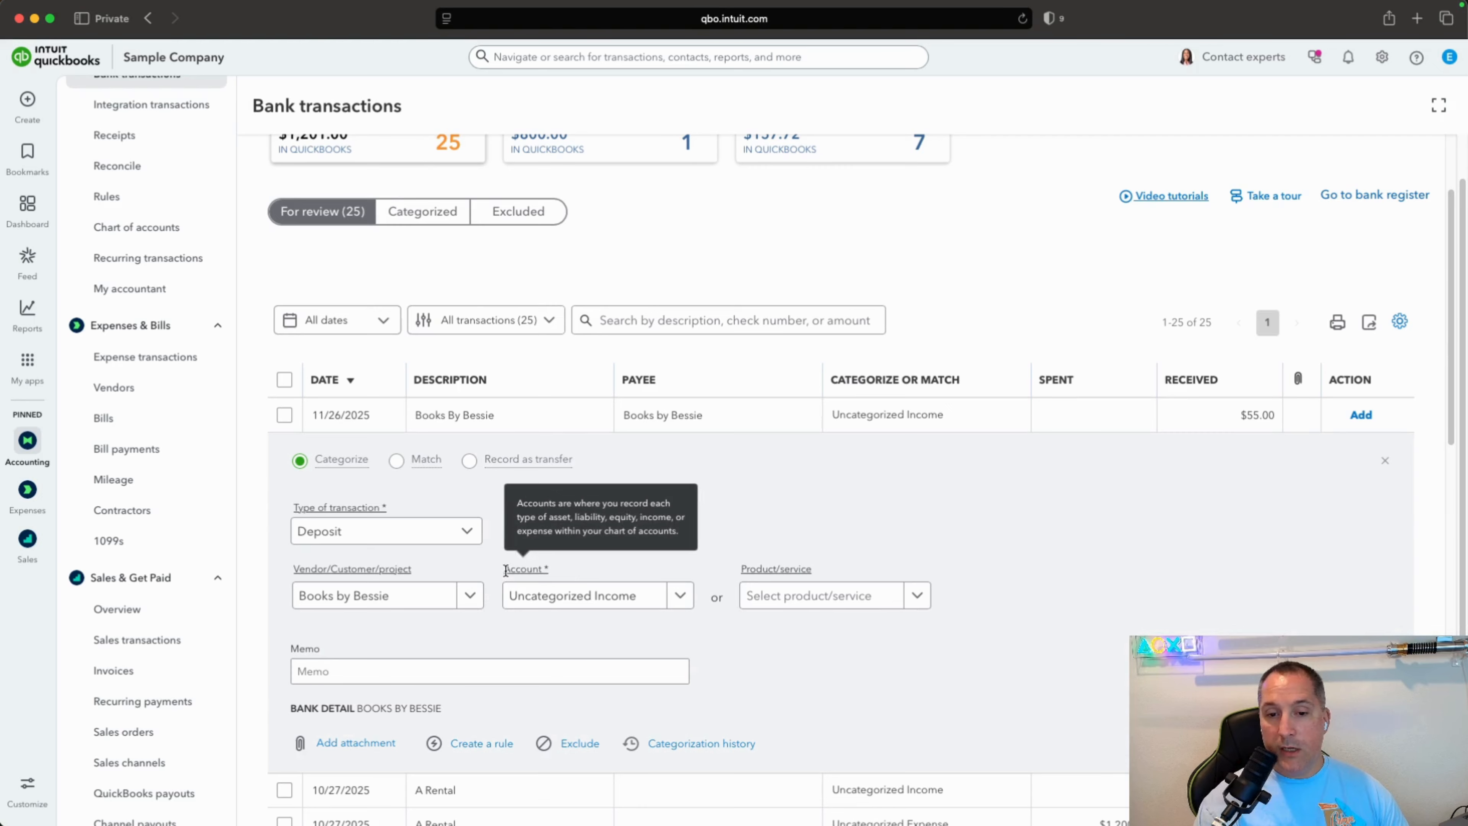
{"action": "left_click_drag", "start_coordinate": [505, 572], "coordinate": [557, 568]}
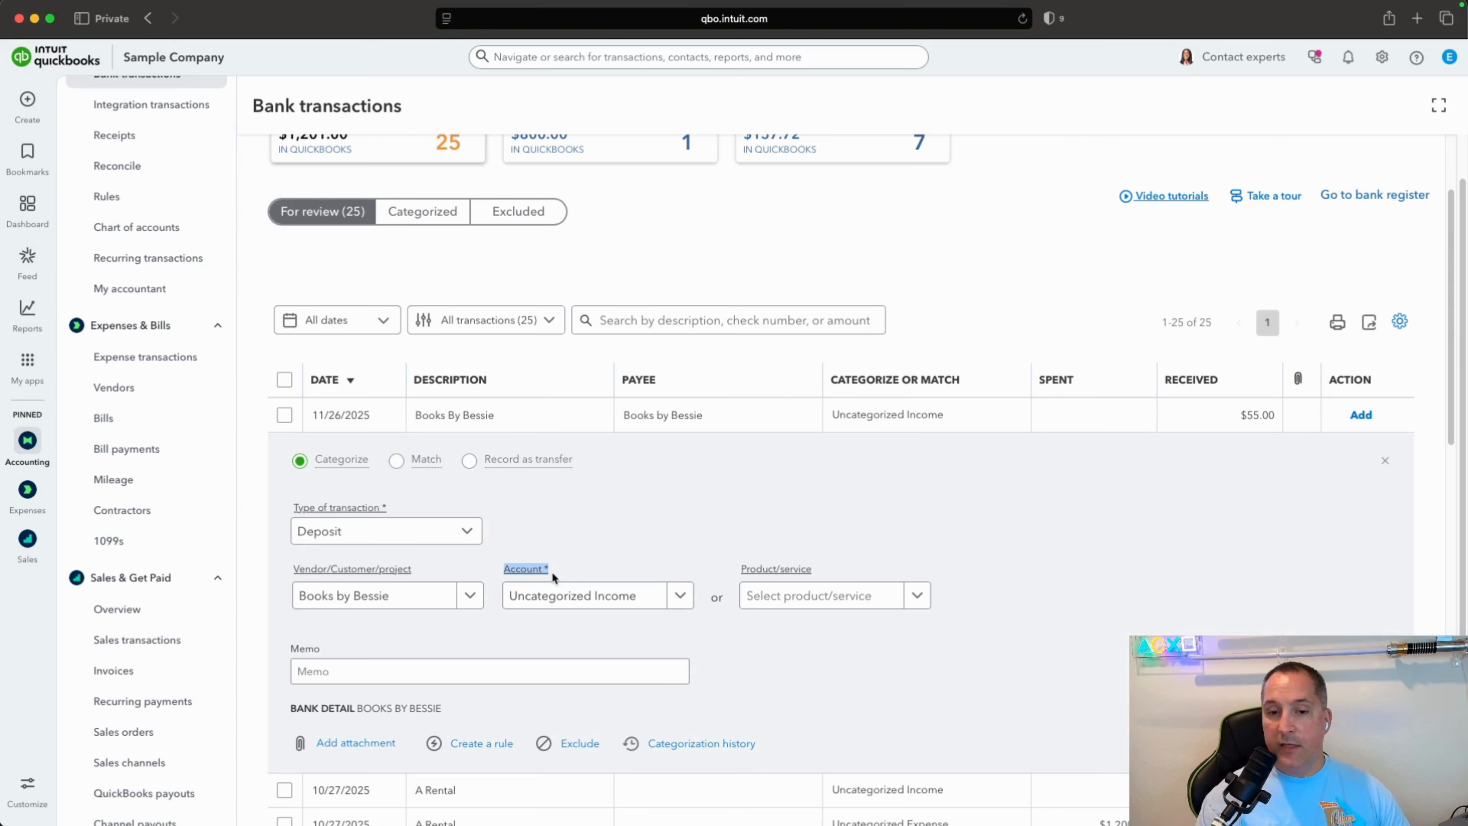
{"action": "left_click_drag", "start_coordinate": [550, 568], "coordinate": [549, 568]}
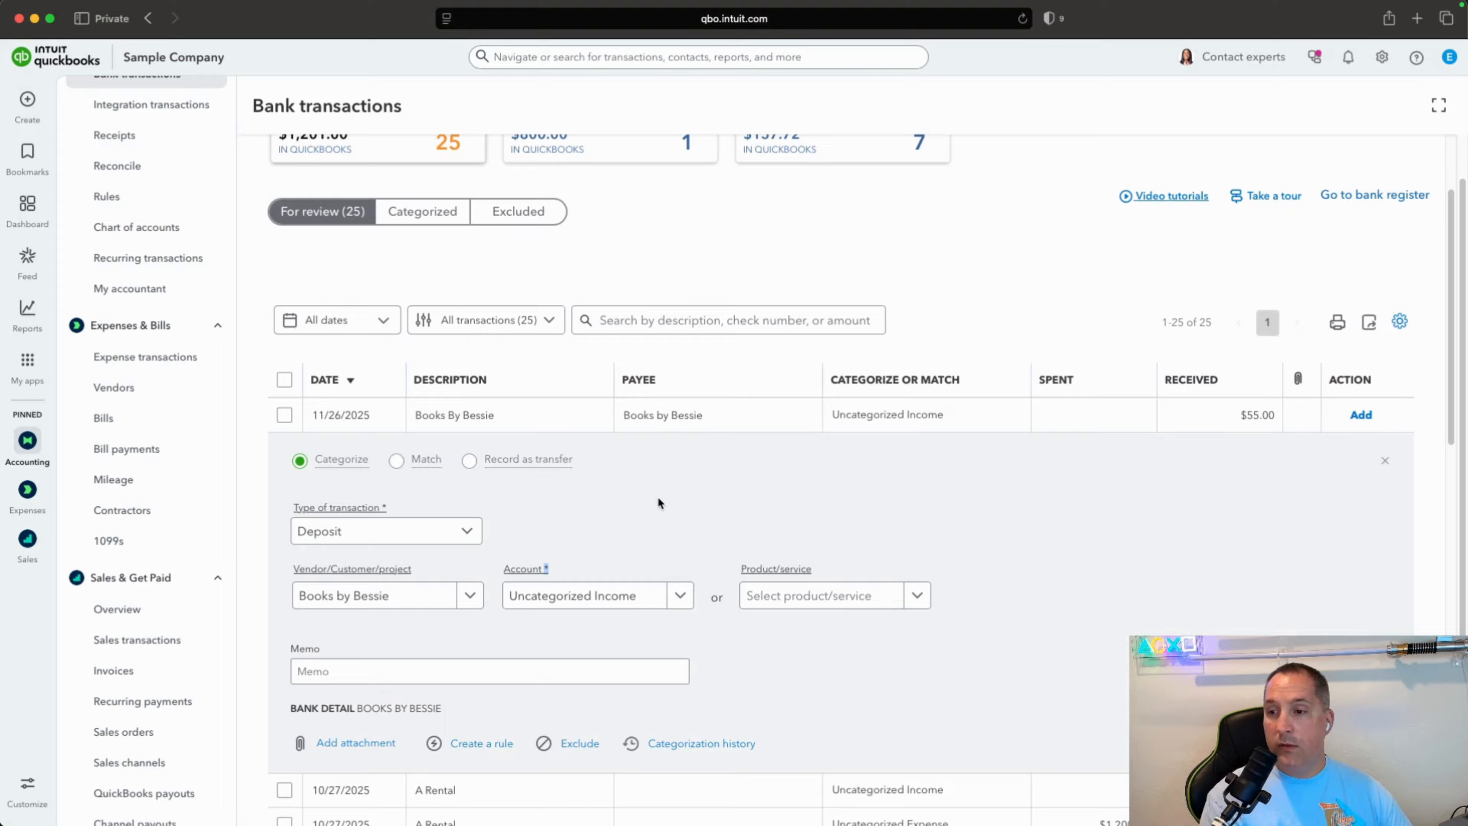
Browse the account choices for the Books By Bessie deposit and start a new account named Book Sale Income
{"action": "left_click", "coordinate": [680, 596]}
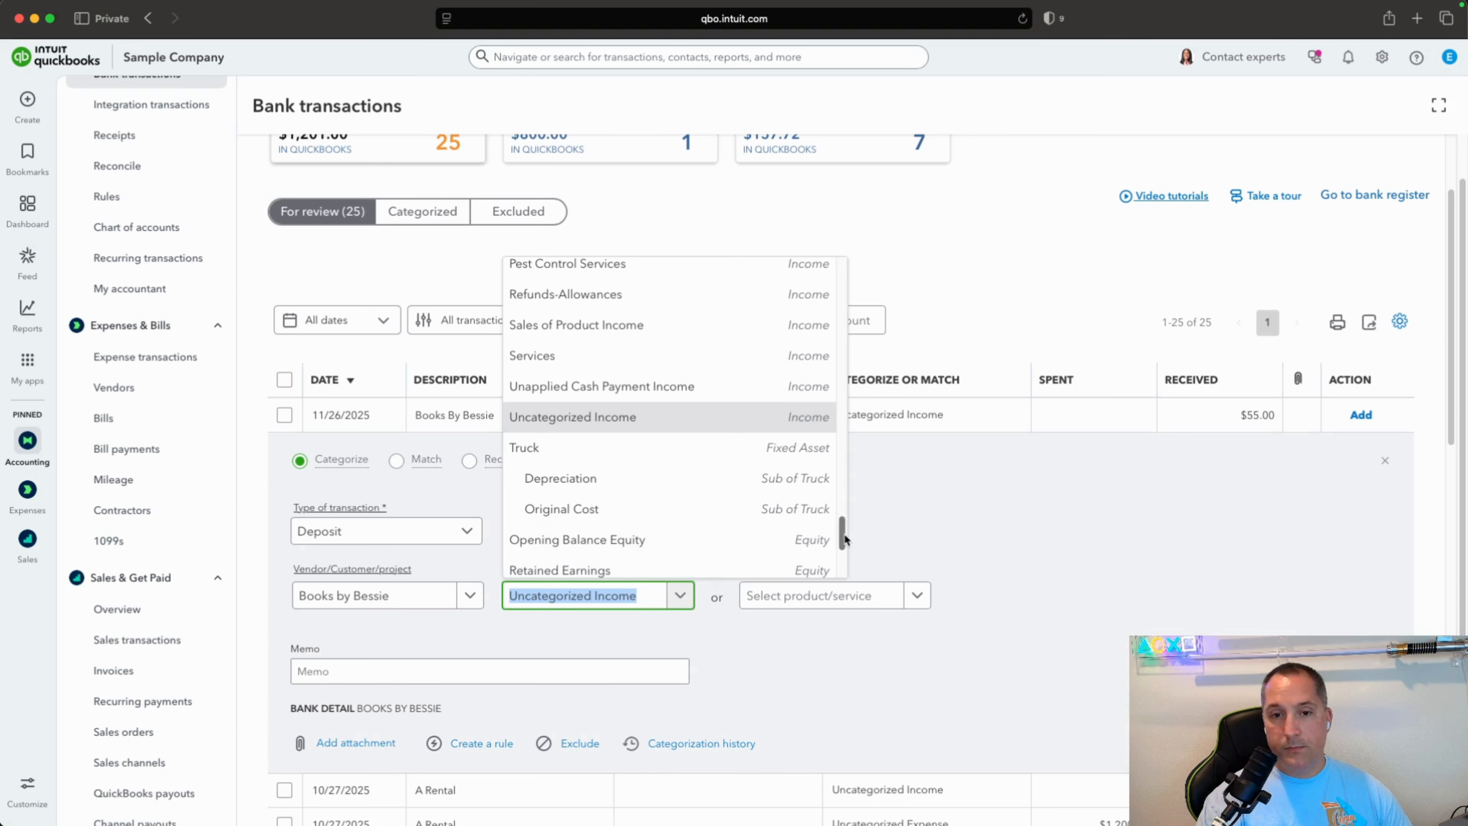
{"action": "left_click_drag", "start_coordinate": [843, 539], "coordinate": [844, 531]}
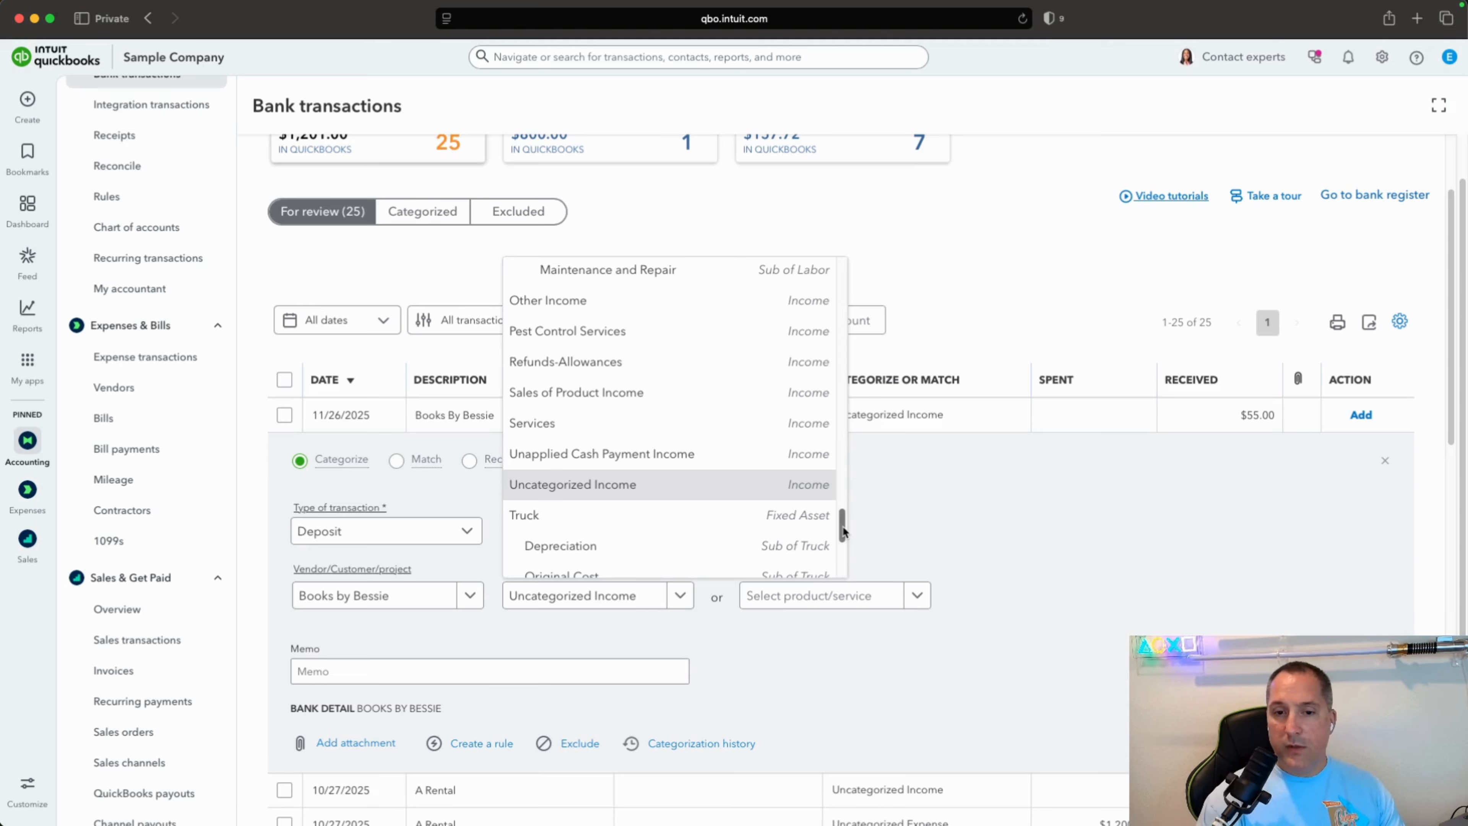
{"action": "scroll", "coordinate": [724, 453], "scroll_direction": "down", "scroll_amount": 10}
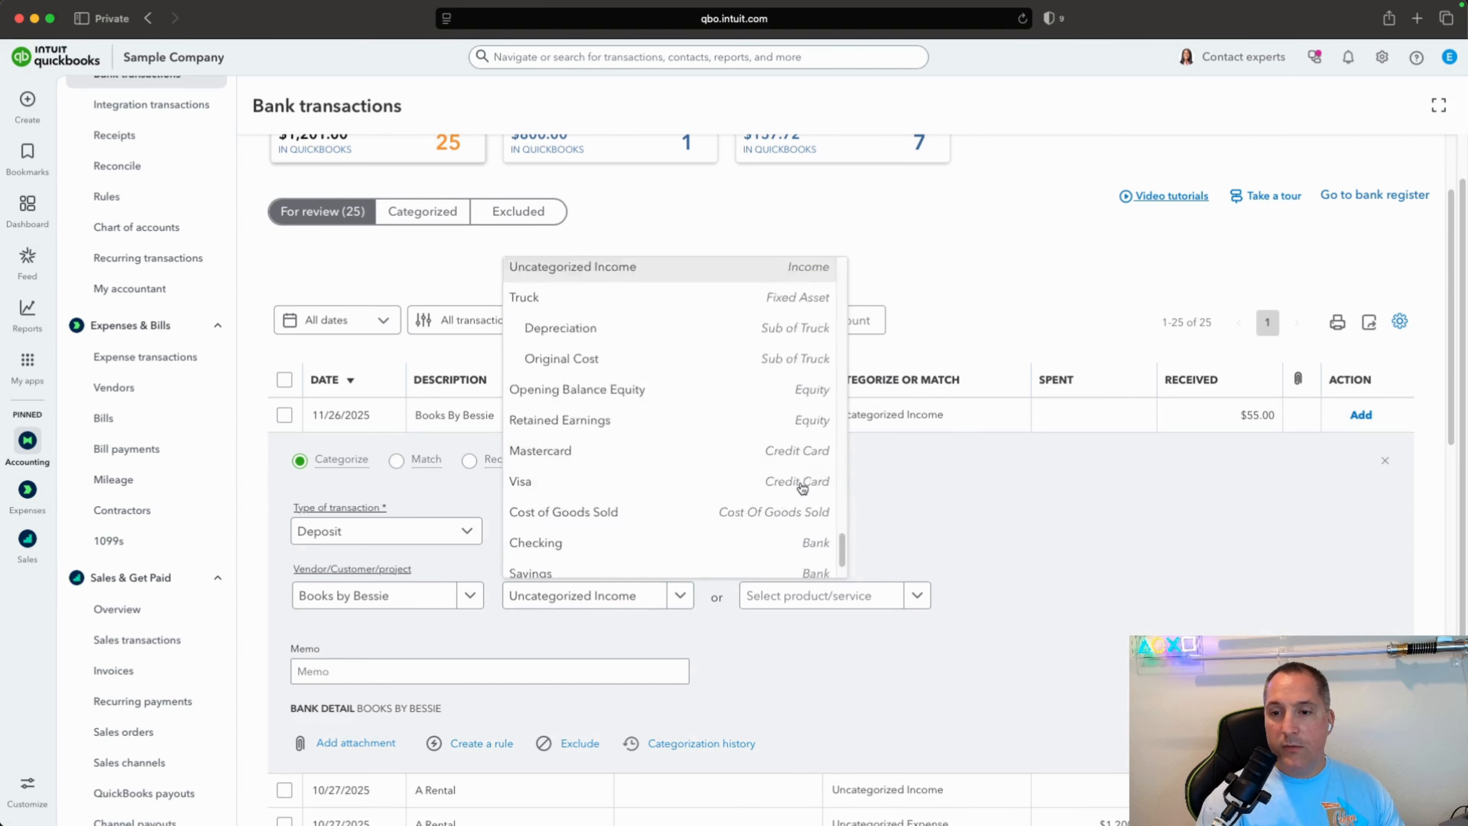
{"action": "scroll", "coordinate": [806, 492], "scroll_direction": "up", "scroll_amount": 20}
{"action": "left_click", "coordinate": [539, 276]}
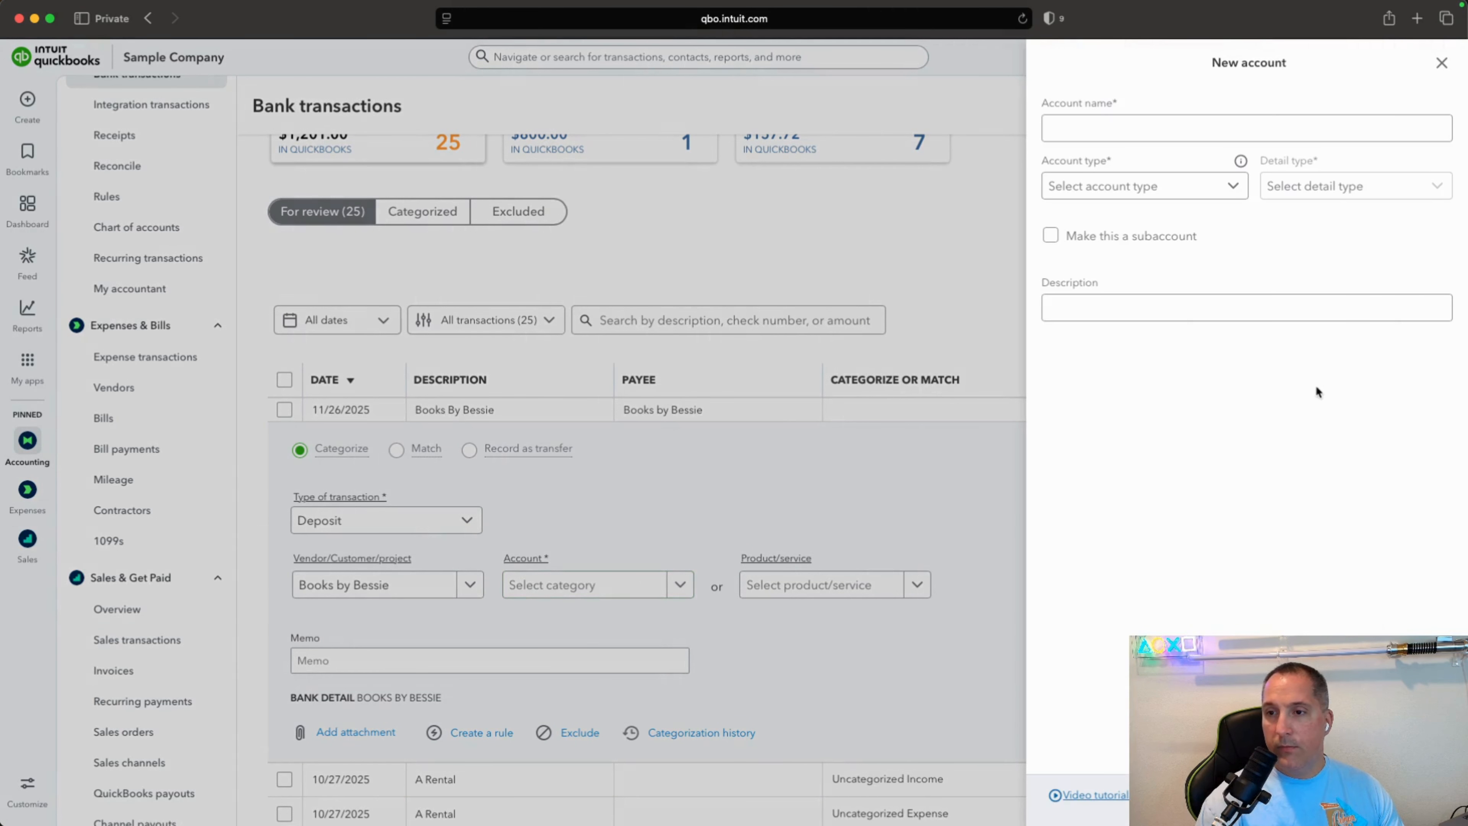
{"action": "left_click", "coordinate": [1170, 130]}
{"action": "type", "text": "Book Sale Income"}
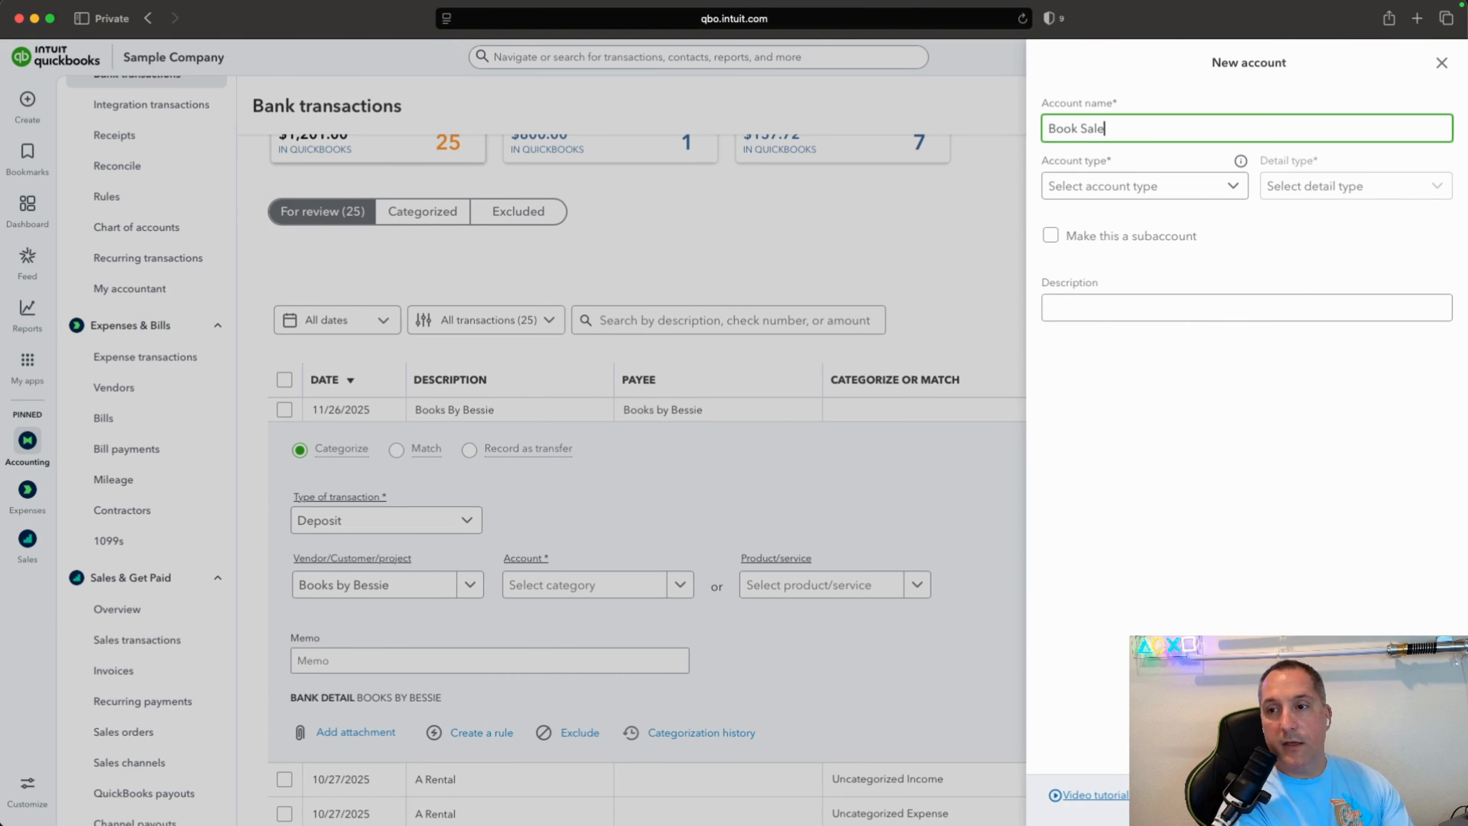
Save the new account as Income with detail type Other Primary Income and add the Books By Bessie deposit to the books
{"action": "left_click", "coordinate": [1213, 188]}
{"action": "left_click", "coordinate": [1152, 279]}
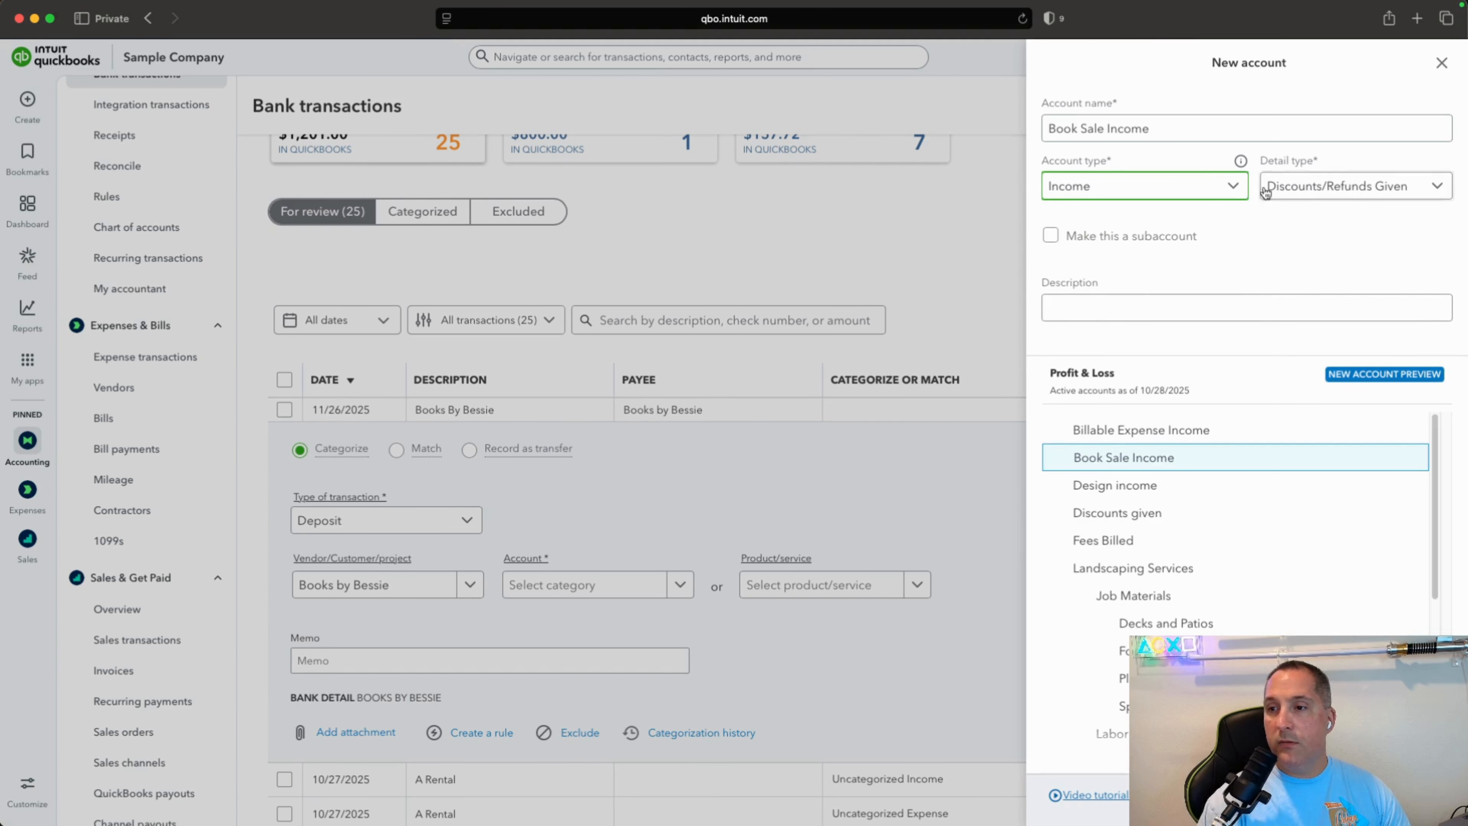
{"action": "left_click", "coordinate": [1436, 185]}
{"action": "left_click", "coordinate": [1386, 282]}
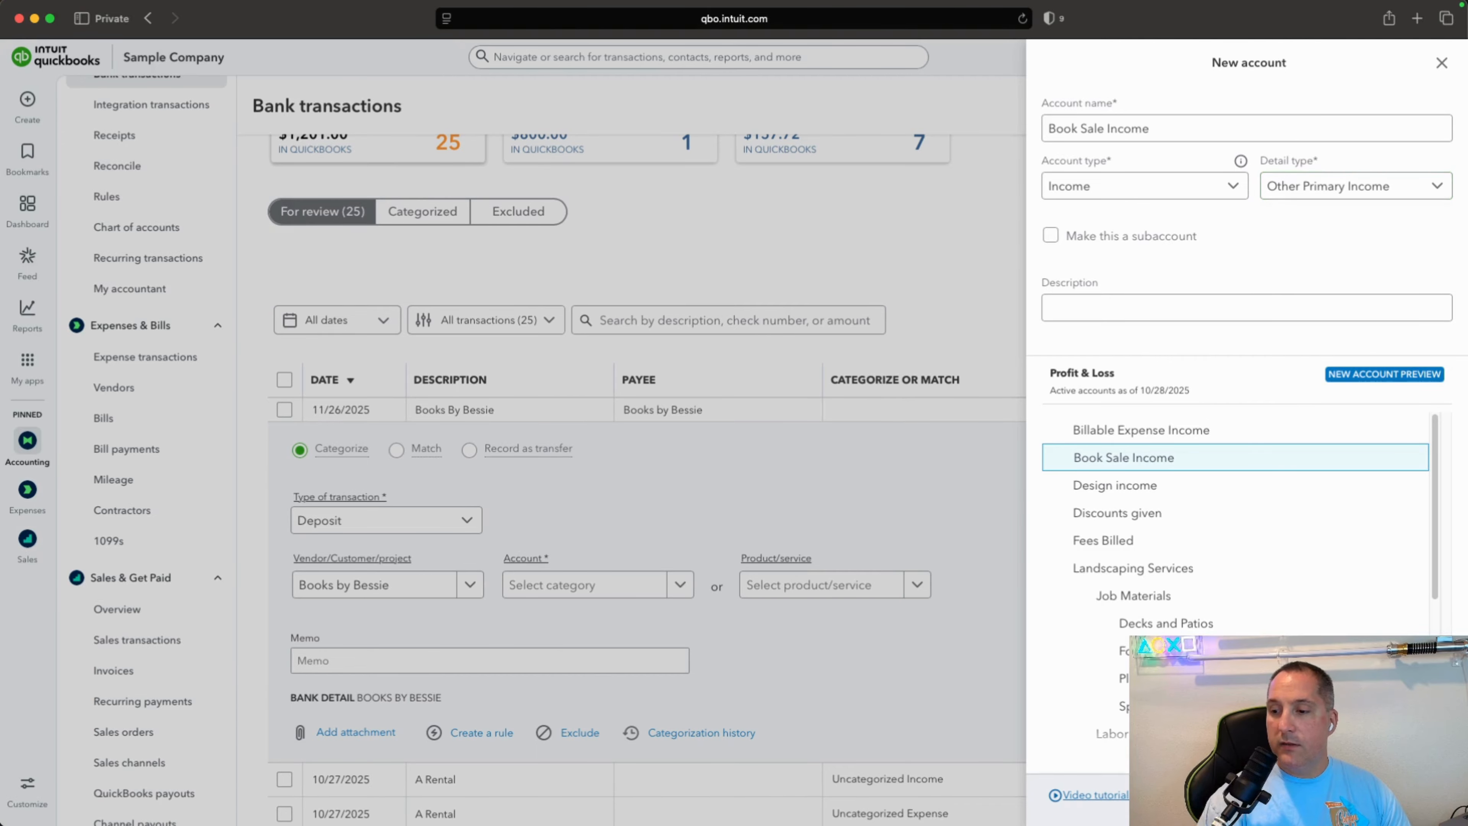
{"action": "left_click", "coordinate": [1424, 794]}
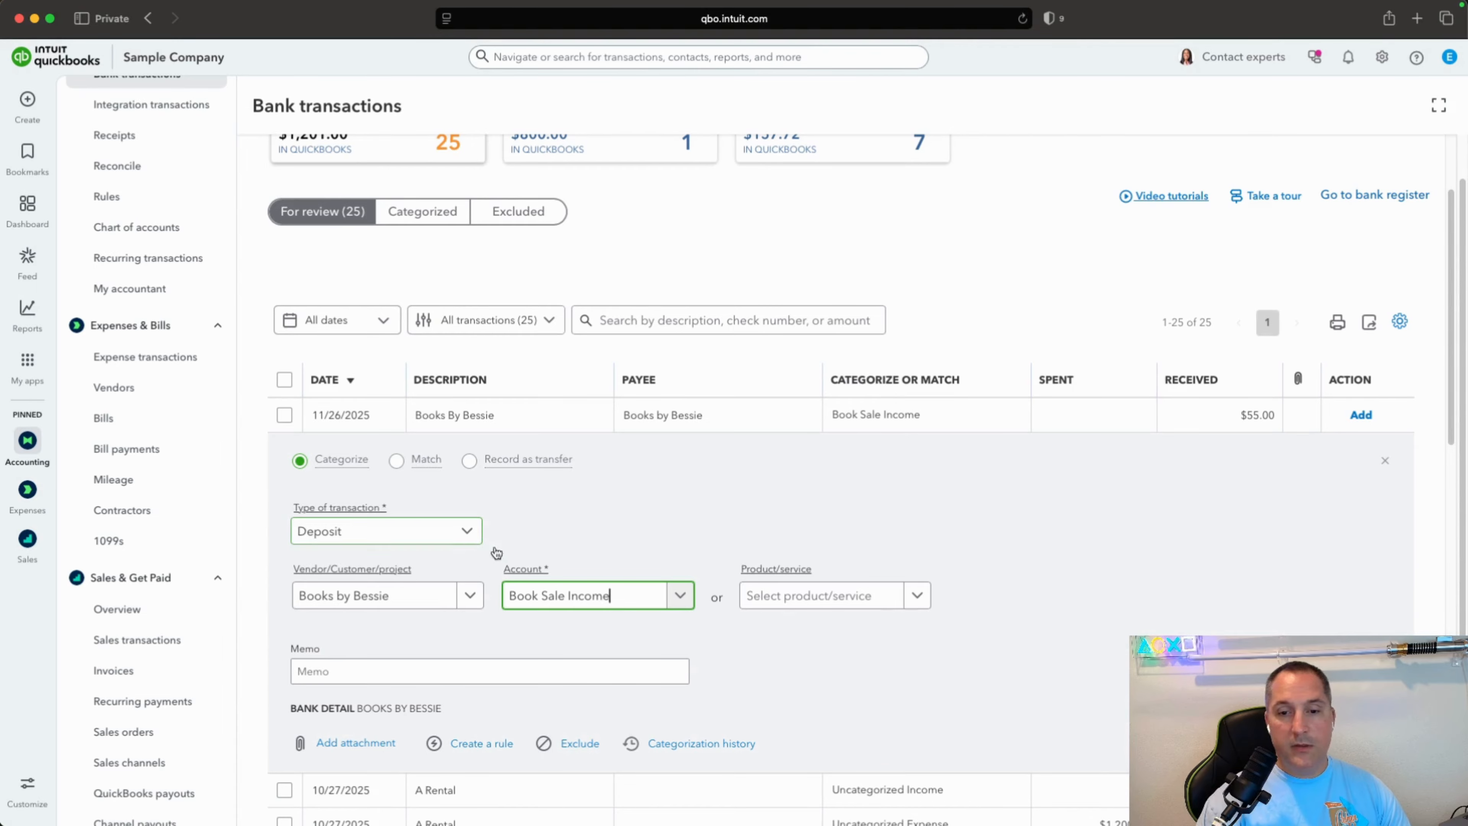
{"action": "left_click", "coordinate": [452, 541]}
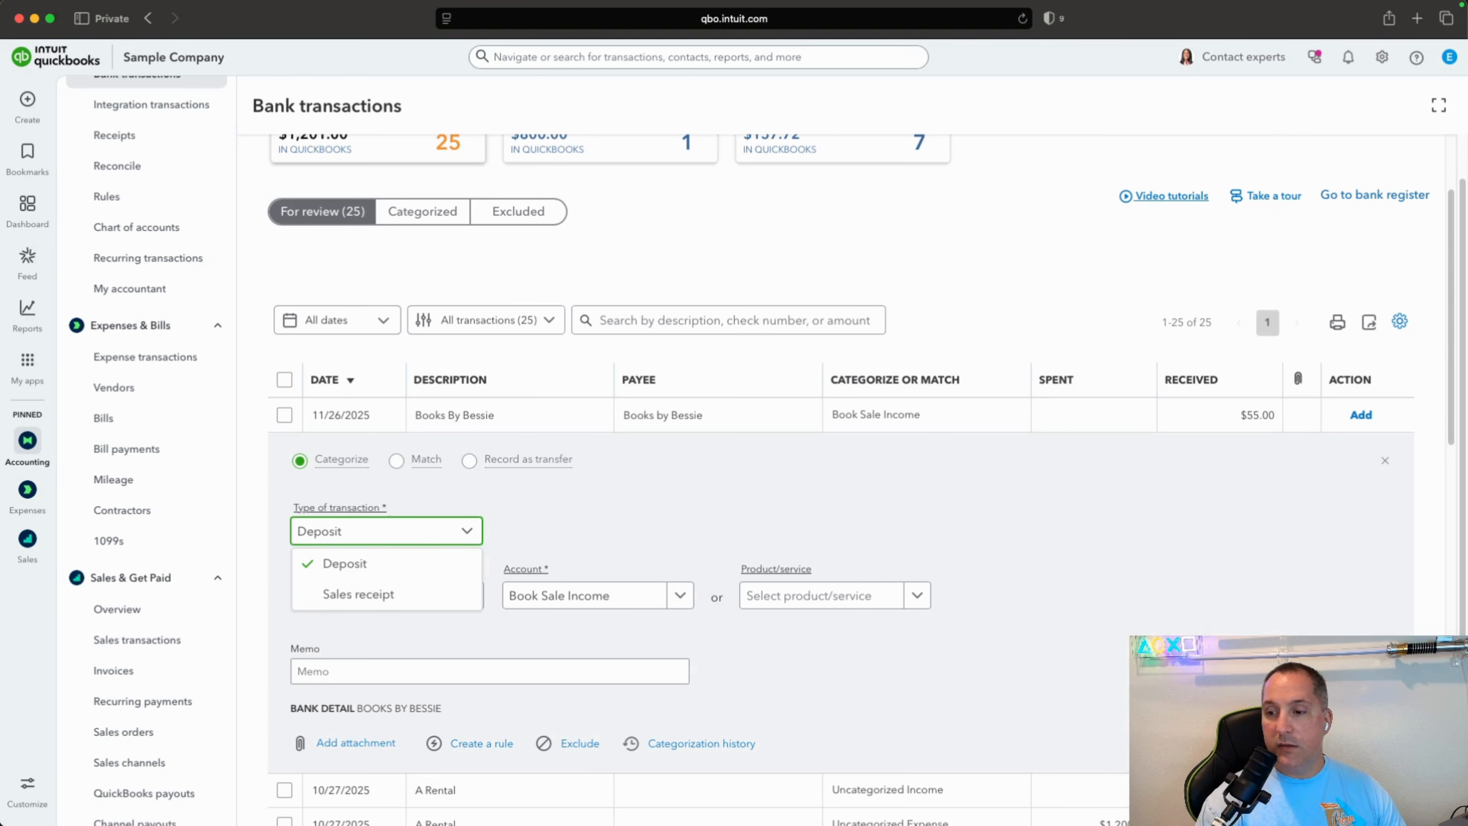
{"action": "left_click", "coordinate": [359, 594]}
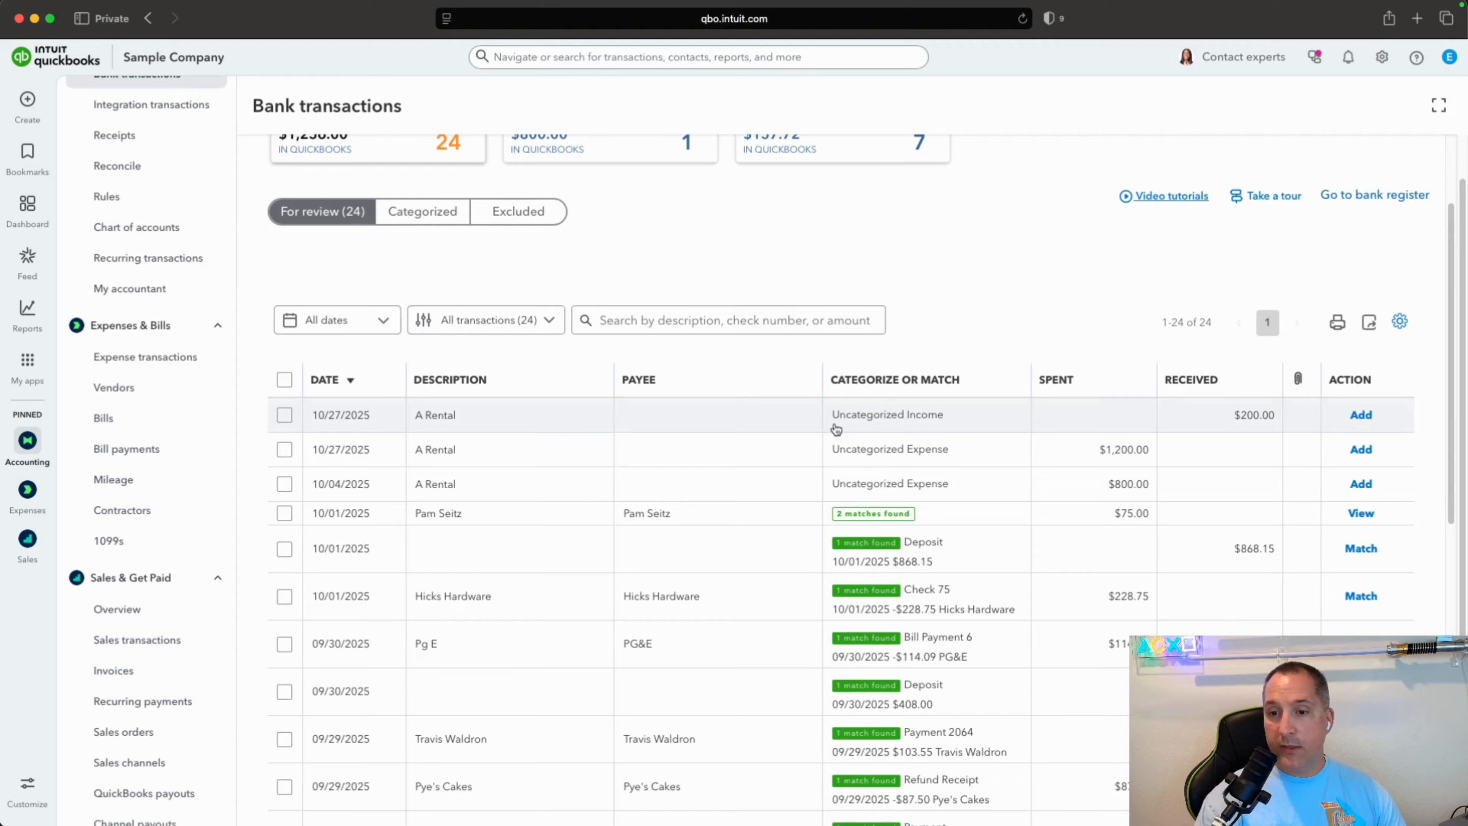
Expand the $200.00 A Rental deposit of 10/27/2025 and start a new account for it named Rental Income
{"action": "left_click", "coordinate": [579, 426]}
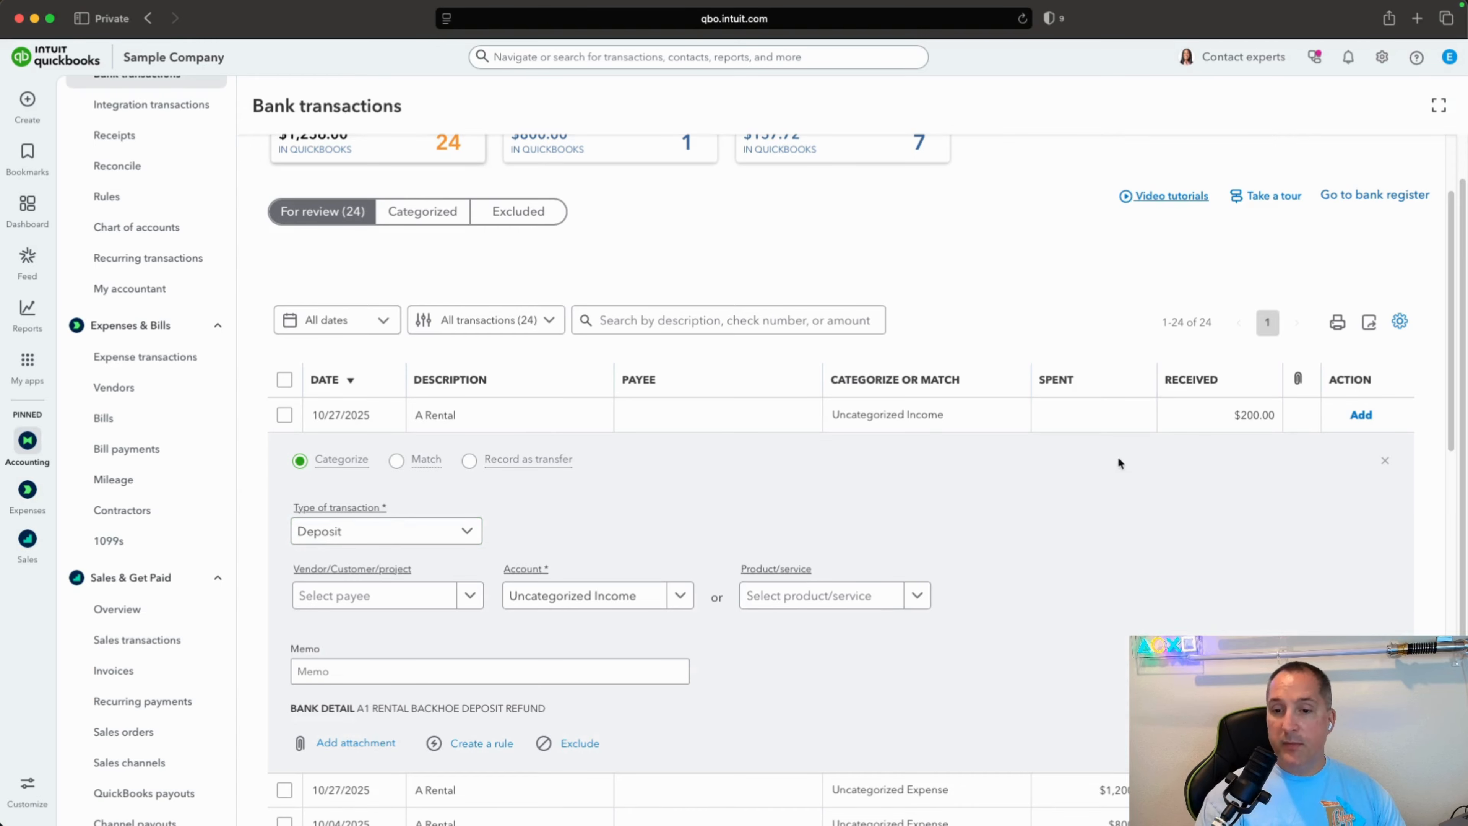
{"action": "left_click", "coordinate": [679, 599]}
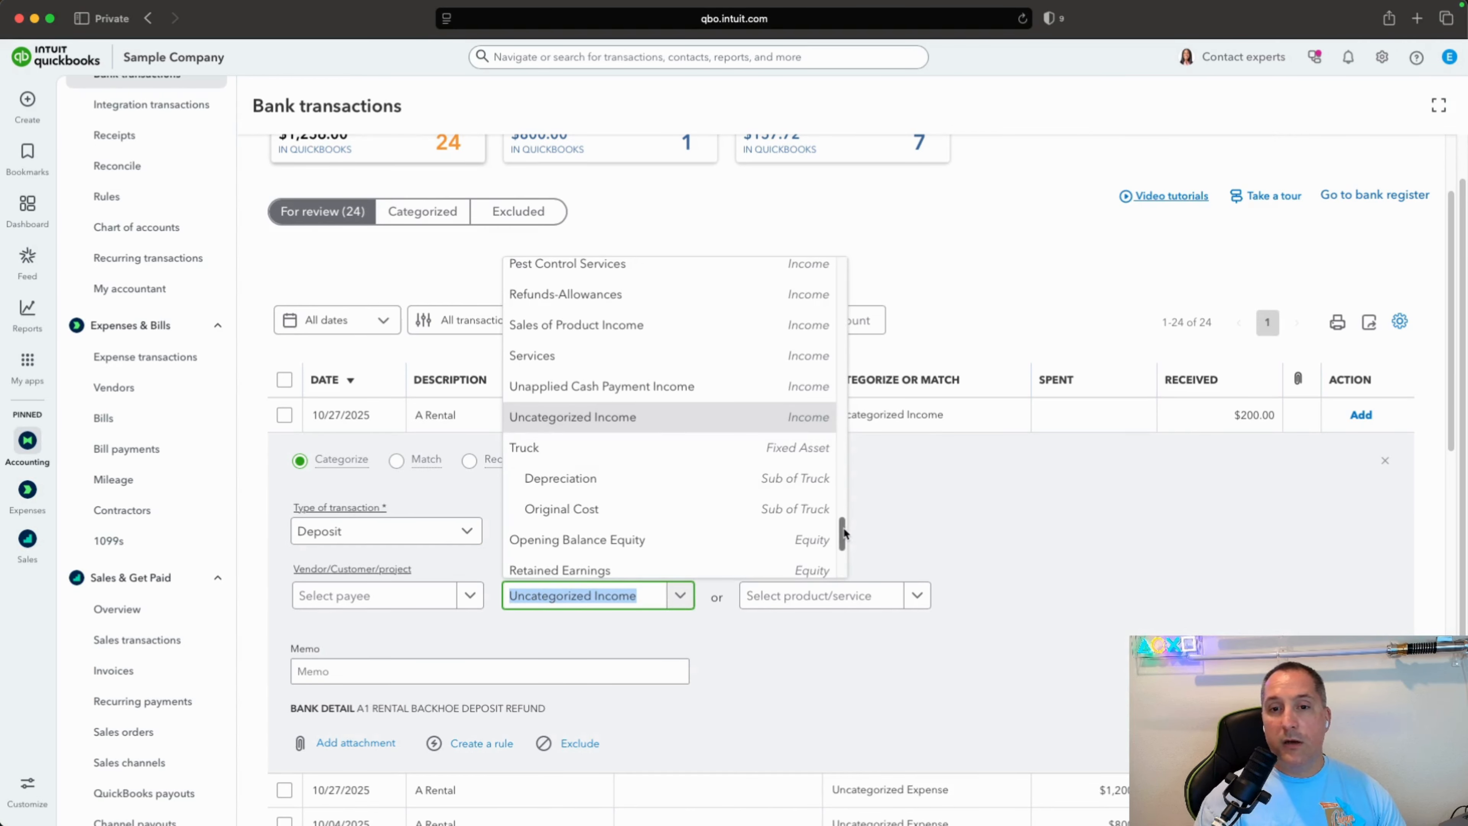
{"action": "left_click_drag", "start_coordinate": [843, 534], "coordinate": [847, 523]}
{"action": "scroll", "coordinate": [845, 525], "scroll_direction": "down", "scroll_amount": 3}
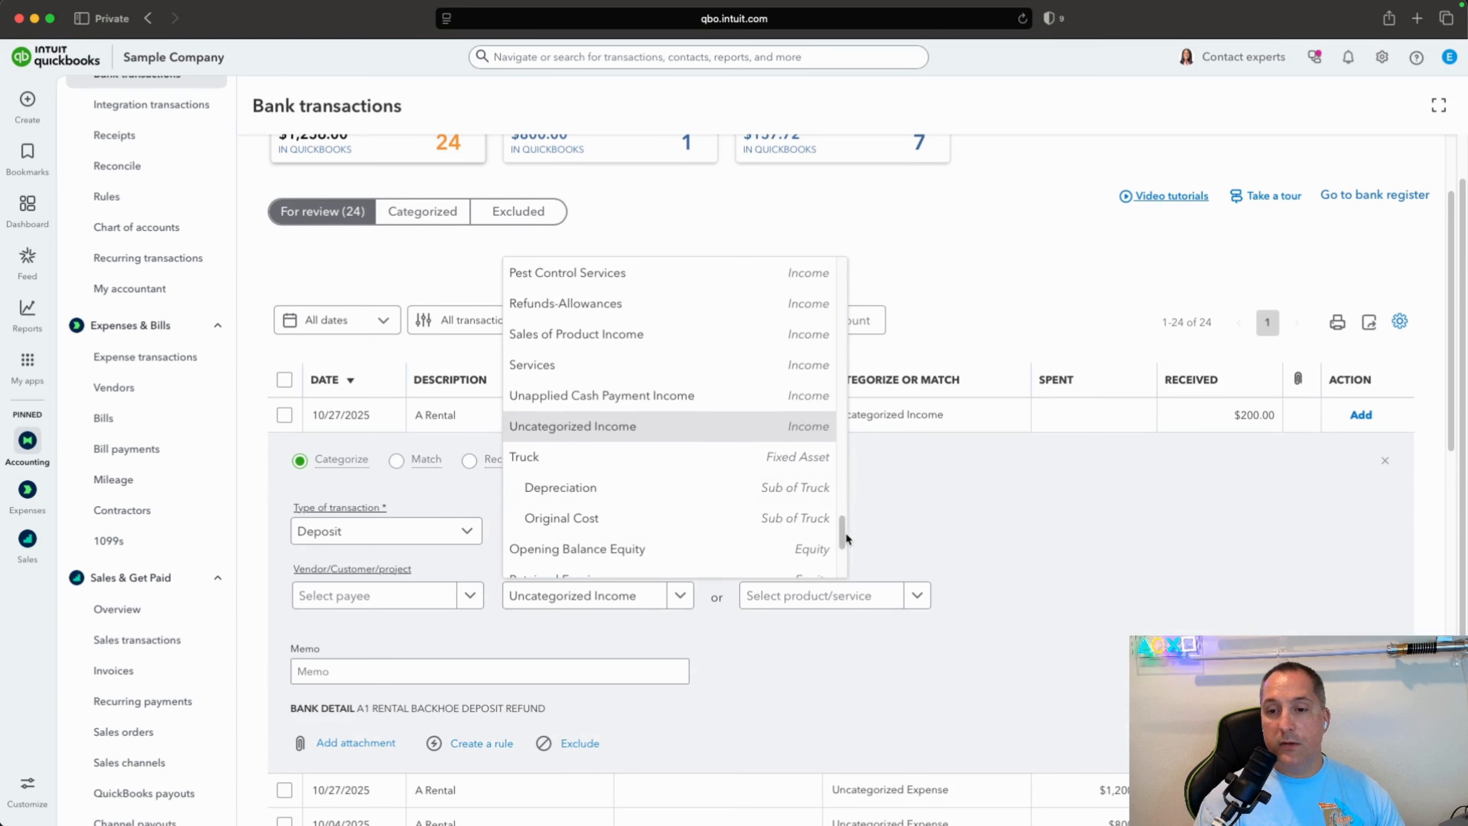
{"action": "left_click_drag", "start_coordinate": [844, 533], "coordinate": [842, 269]}
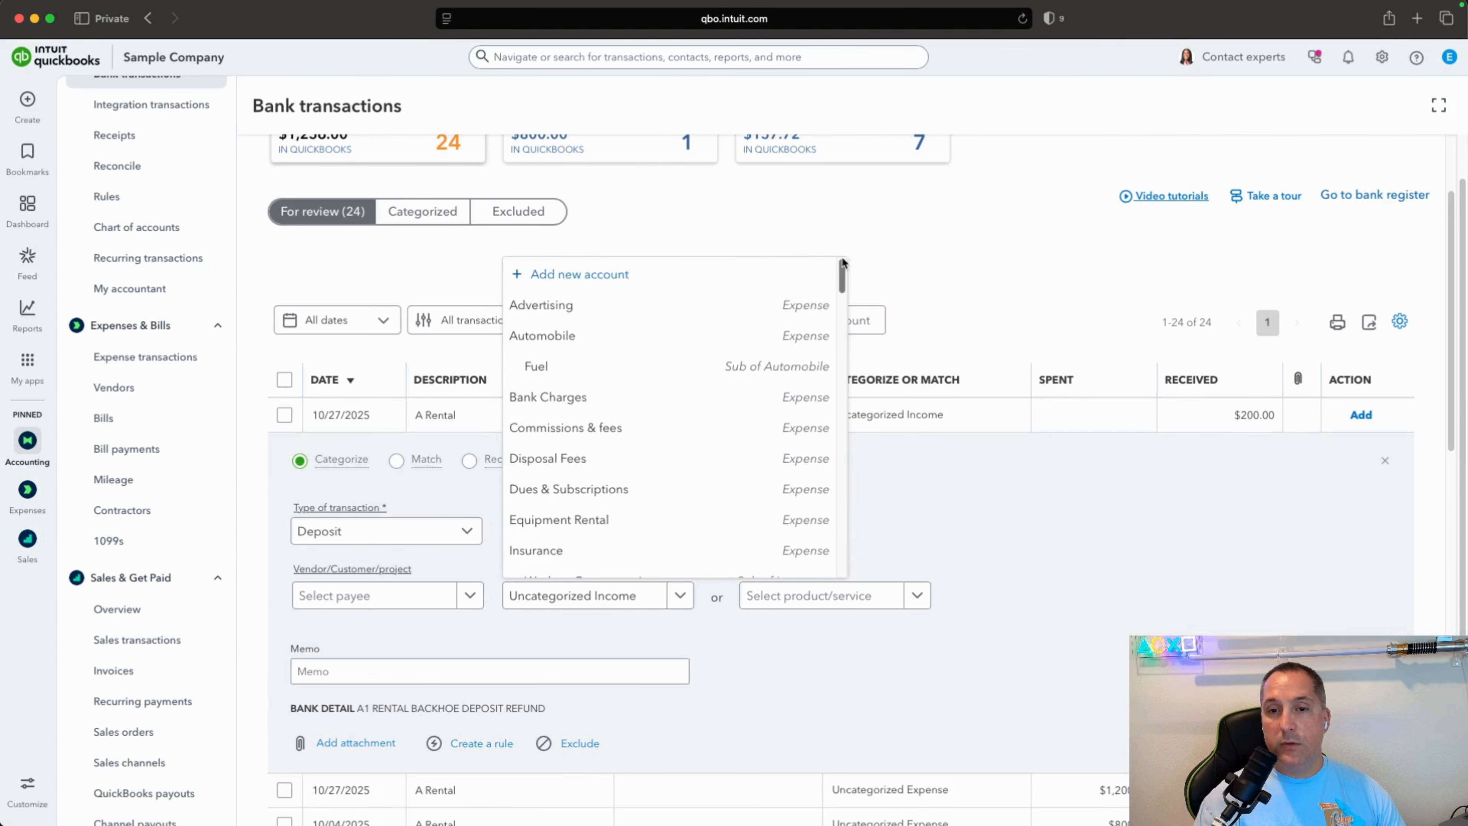
{"action": "left_click", "coordinate": [549, 275]}
{"action": "left_click", "coordinate": [1114, 134]}
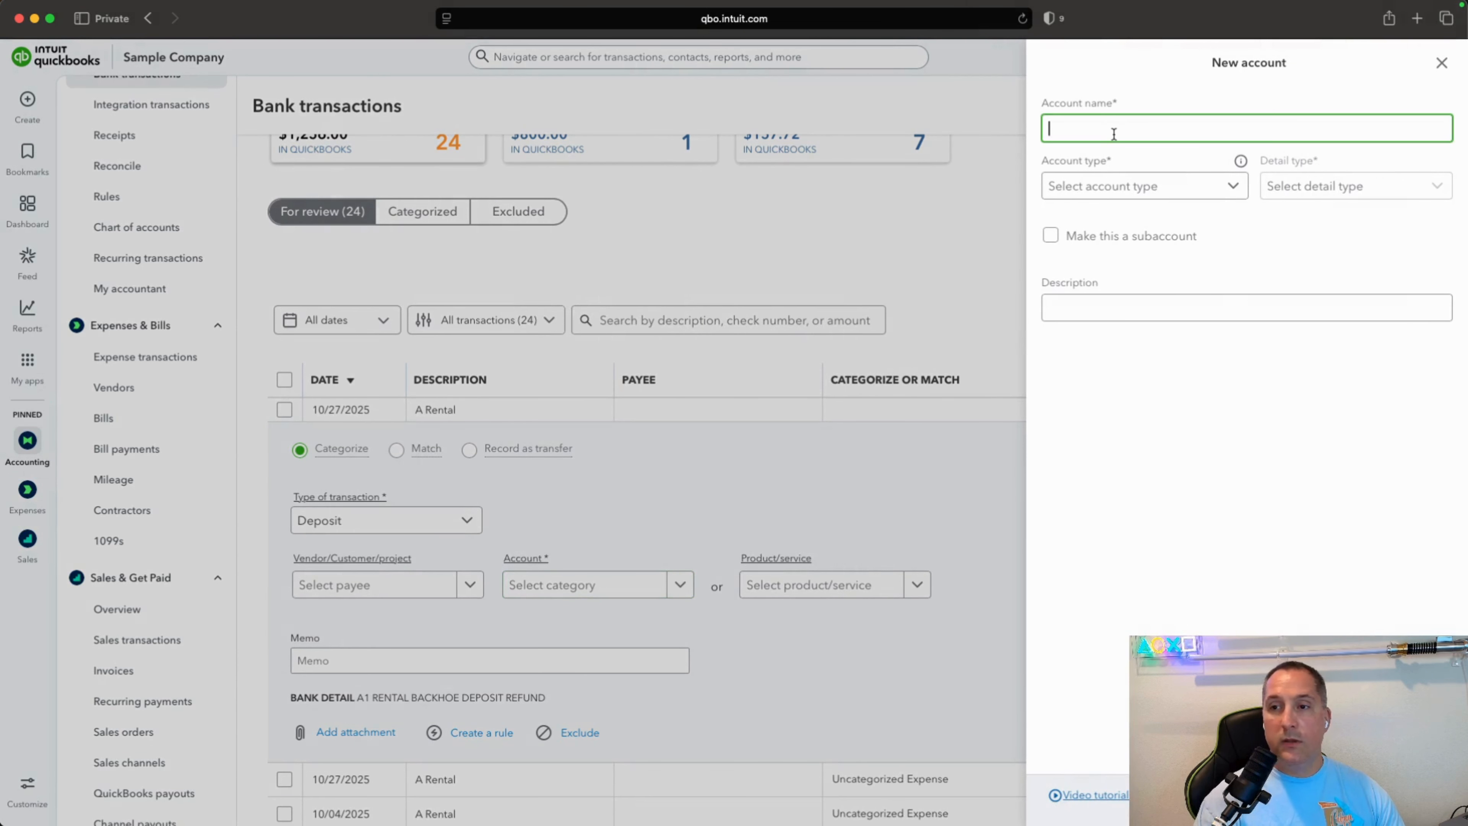
{"action": "type", "text": "Ren"}
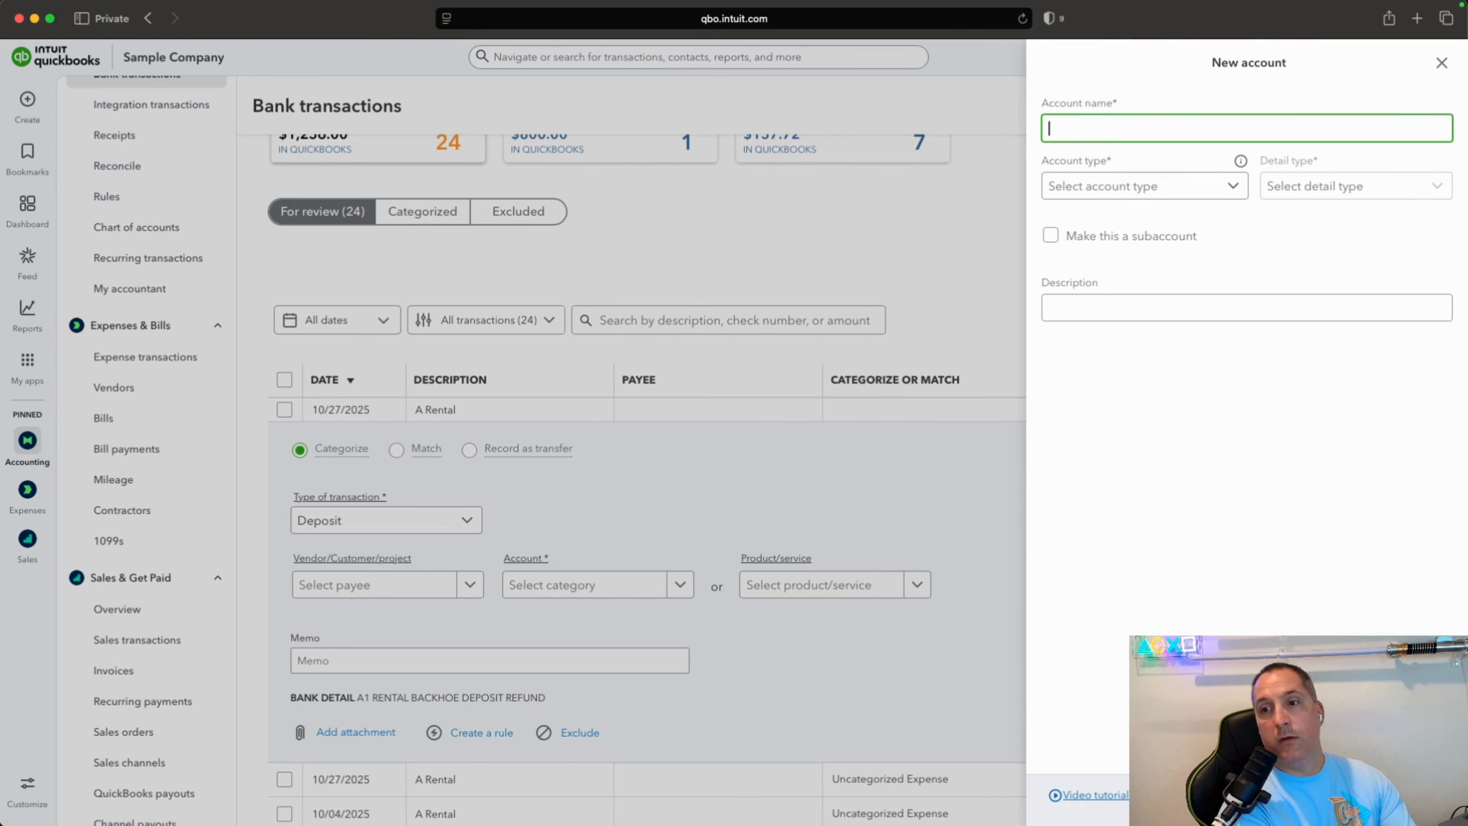
{"action": "type", "text": "tal Income"}
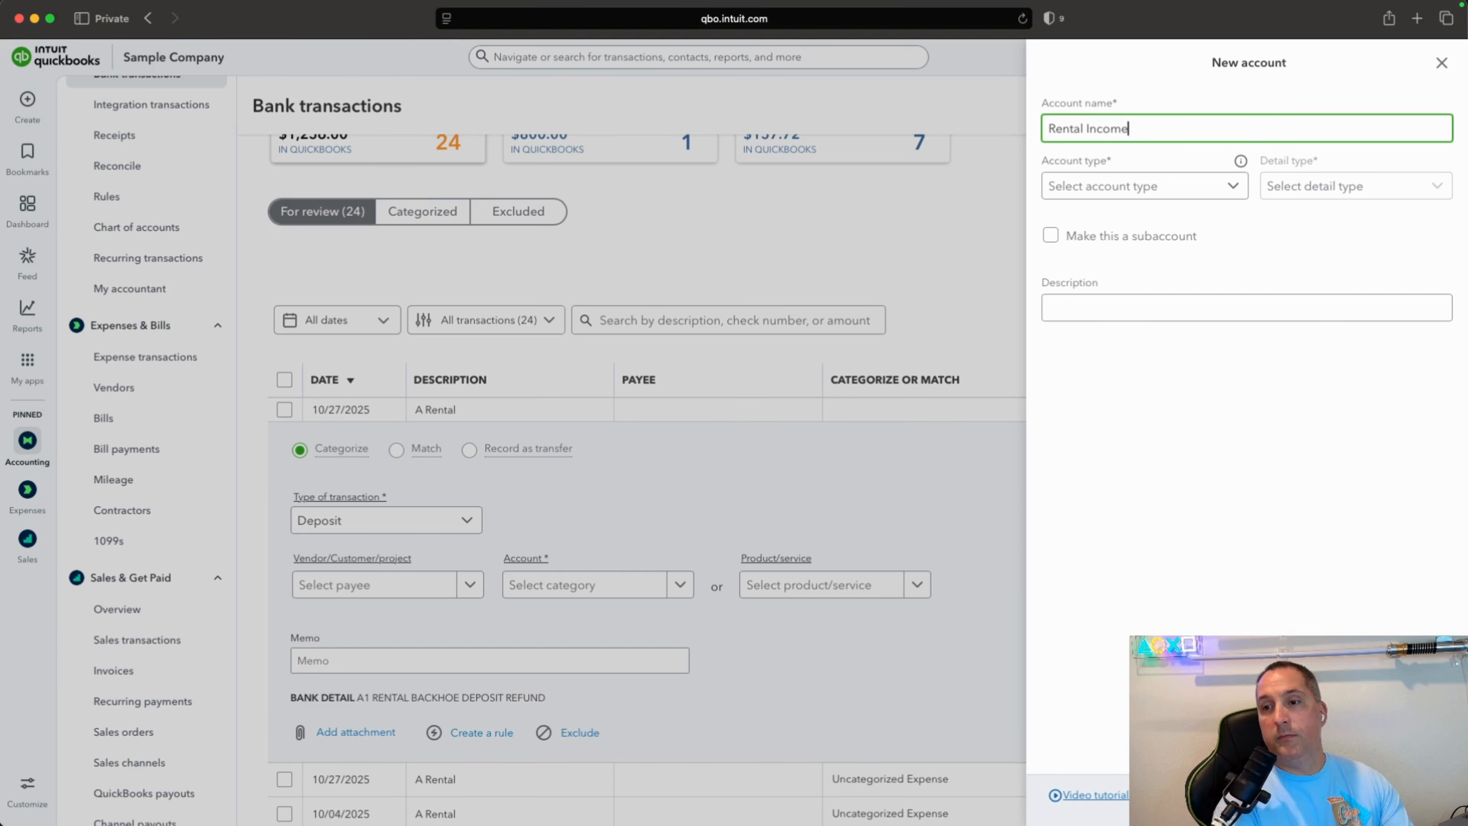
Save the Rental Income account as Income with detail type Other Primary Income and add the $200.00 A Rental deposit
{"action": "left_click", "coordinate": [1227, 190]}
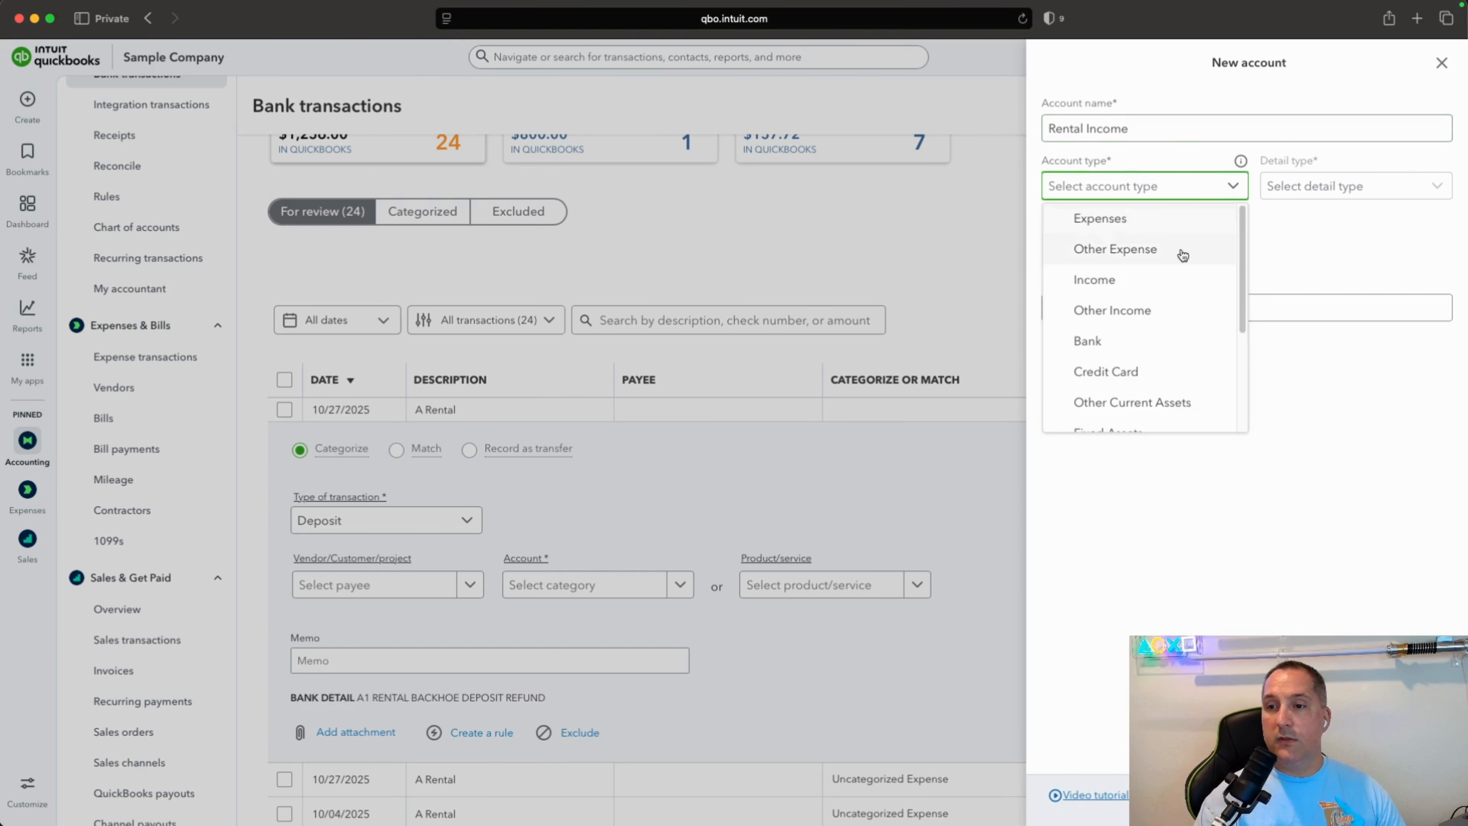
{"action": "left_click", "coordinate": [1186, 278]}
{"action": "left_click", "coordinate": [1384, 189]}
{"action": "left_click", "coordinate": [1346, 280]}
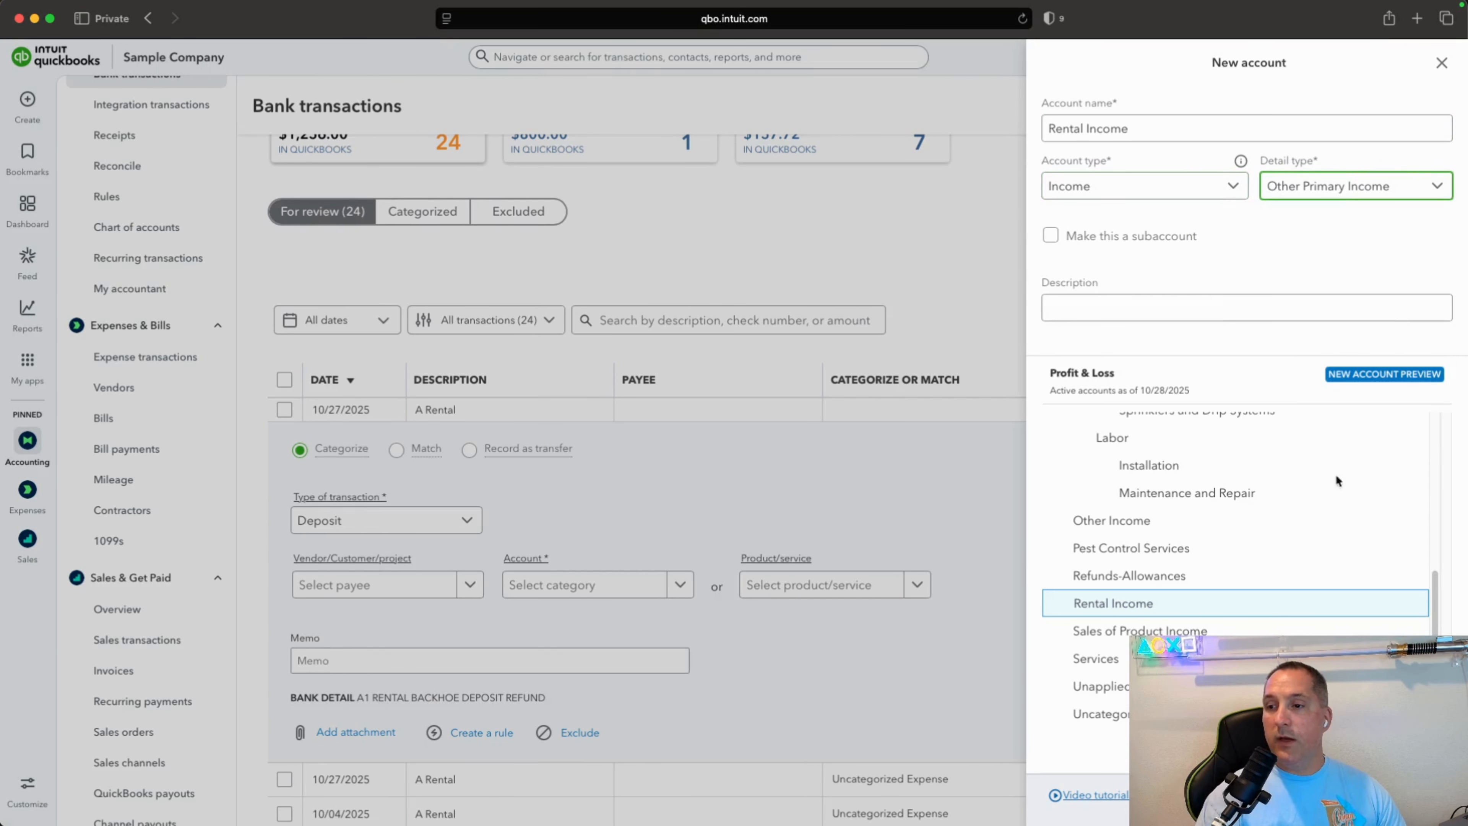
{"action": "left_click", "coordinate": [1420, 795]}
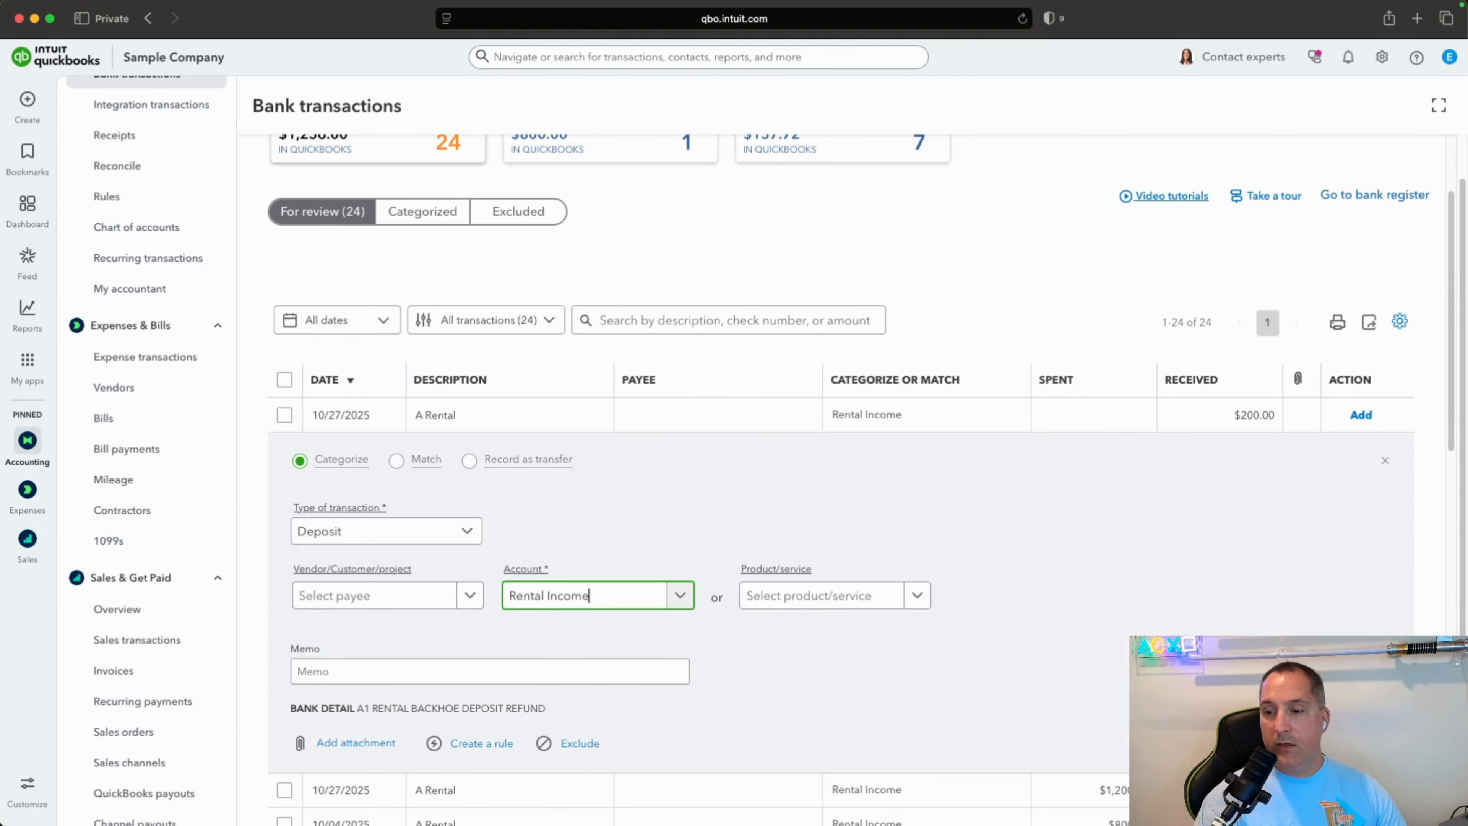
{"action": "left_click", "coordinate": [1380, 743]}
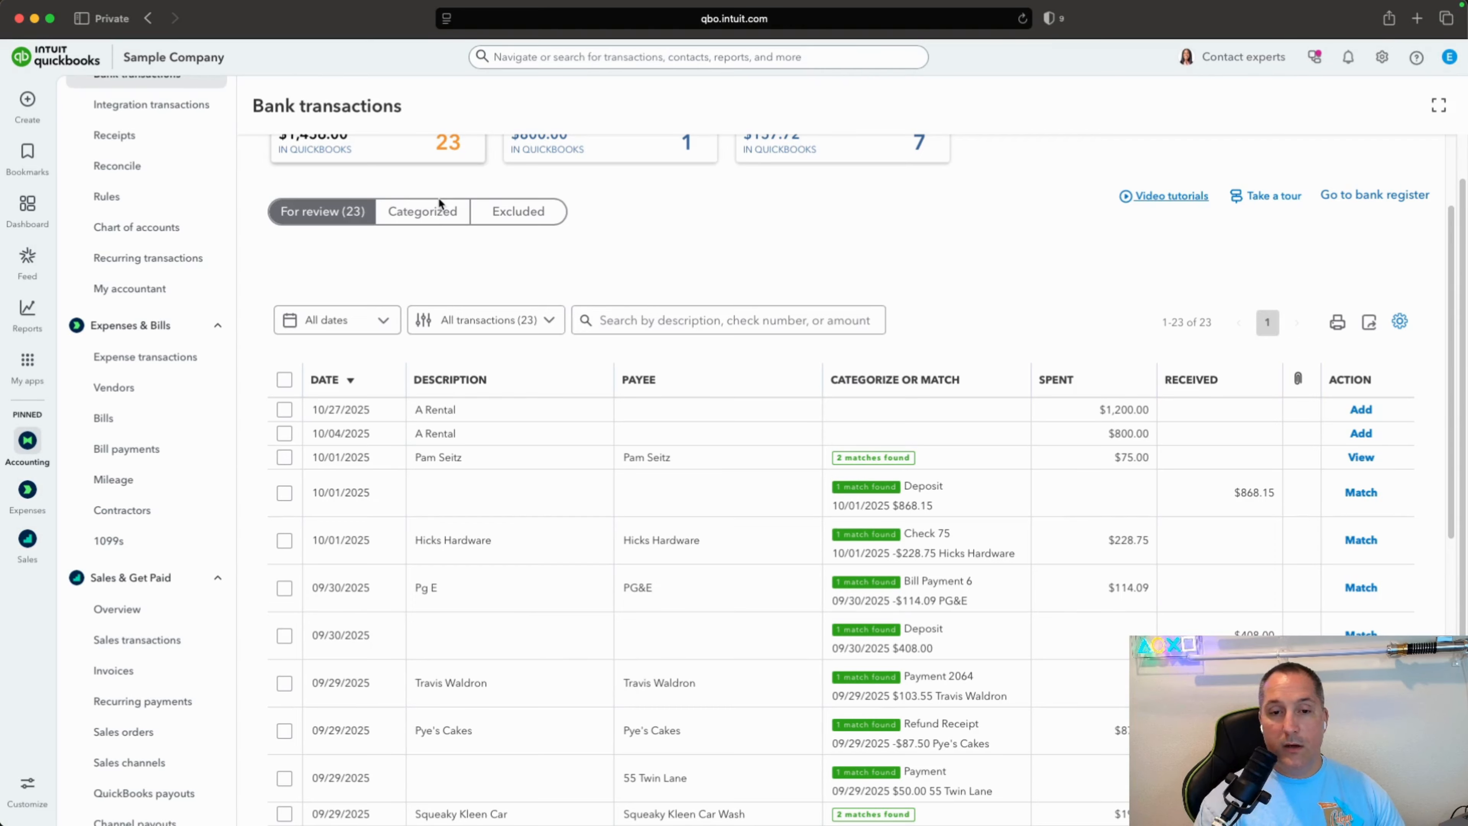
Check the categorized transactions of the Checking account and return to the transactions for review
{"action": "left_click", "coordinate": [426, 222]}
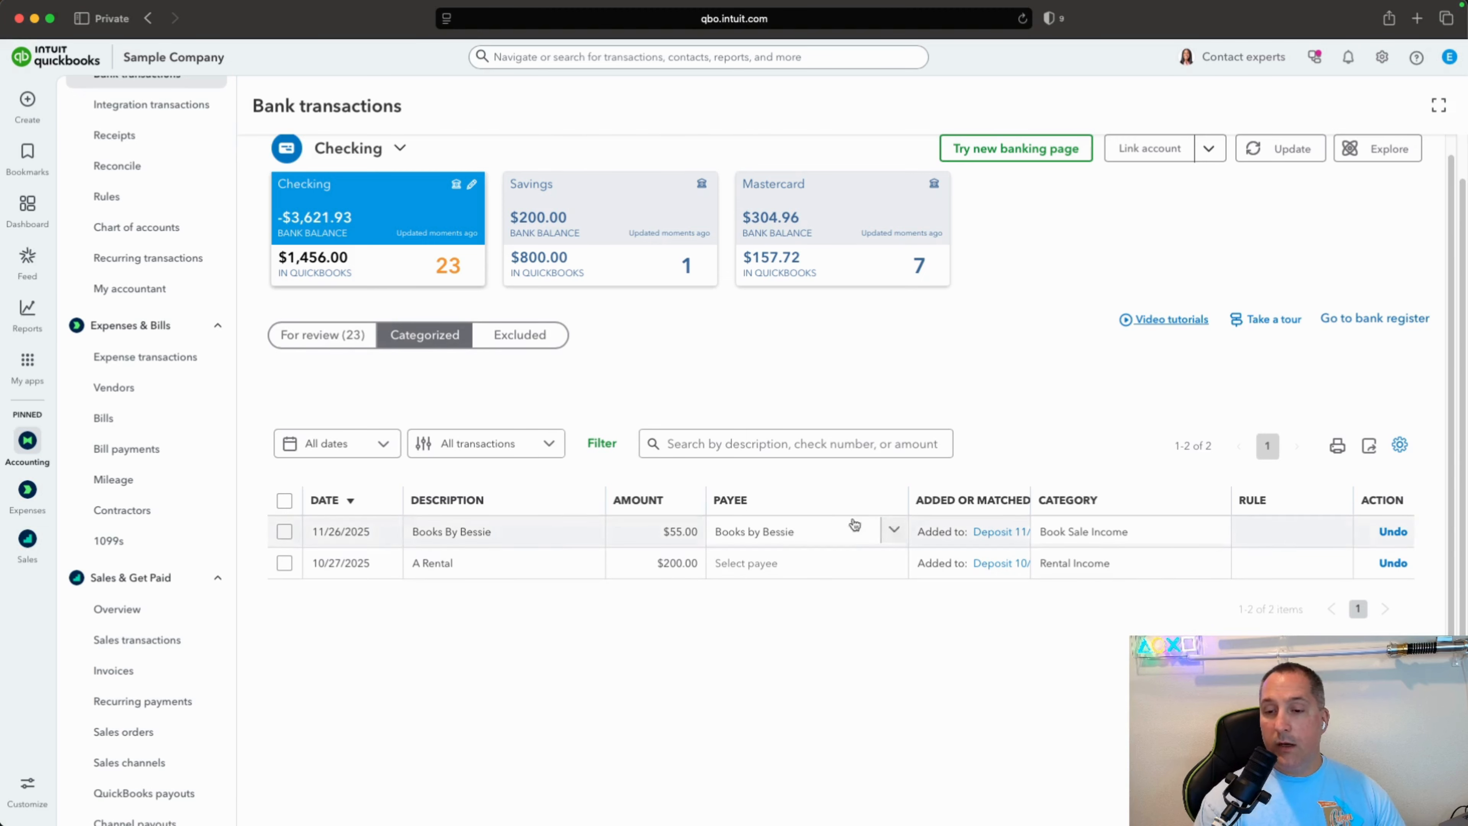
{"action": "left_click", "coordinate": [315, 336]}
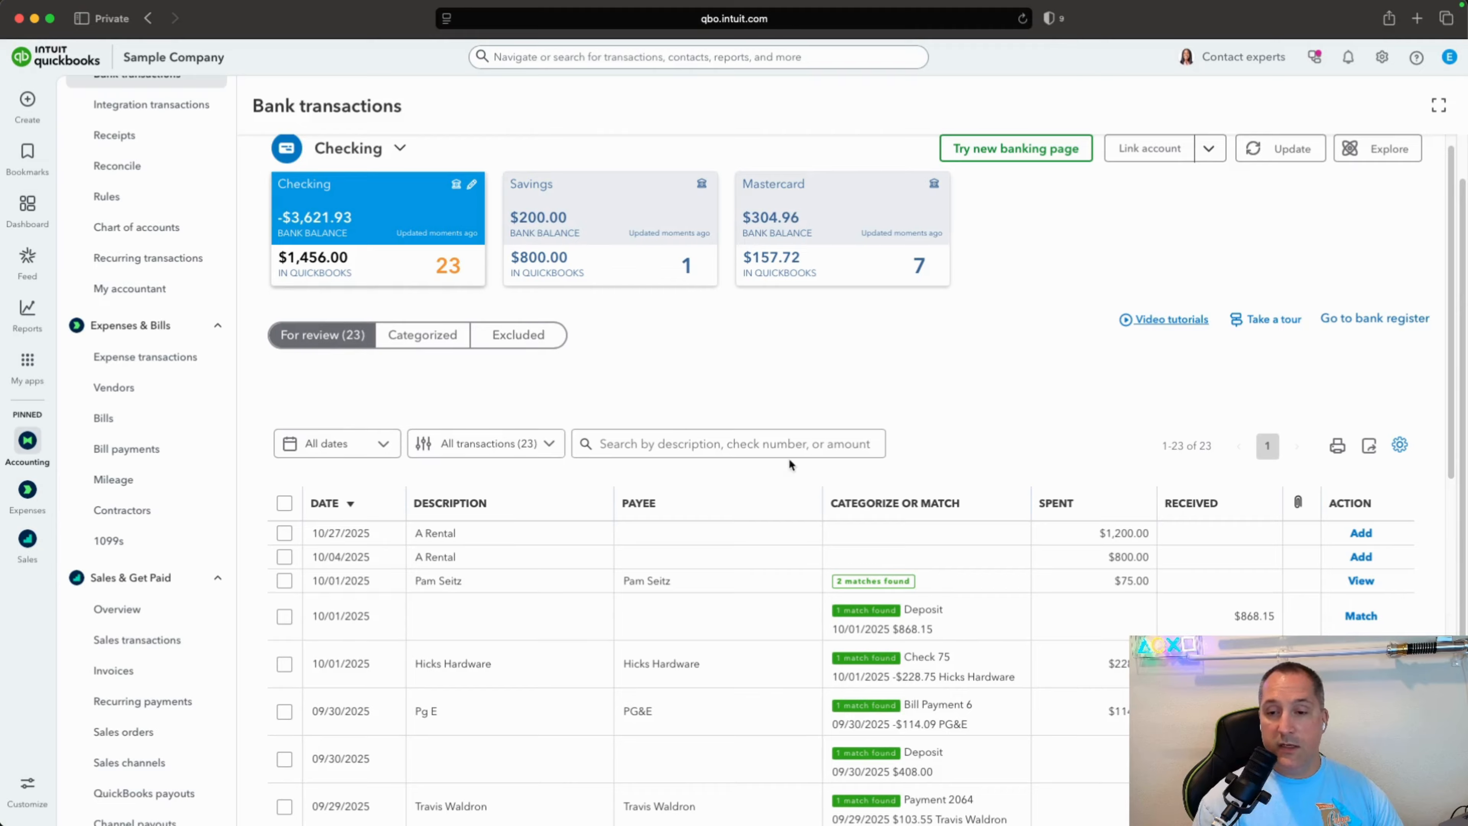
Categorize the $1,200.00 A Rental payment of 10/27/2025 as the Equipment Rental expense and add it together with the $800.00 A Rental payment
{"action": "left_click", "coordinate": [699, 532]}
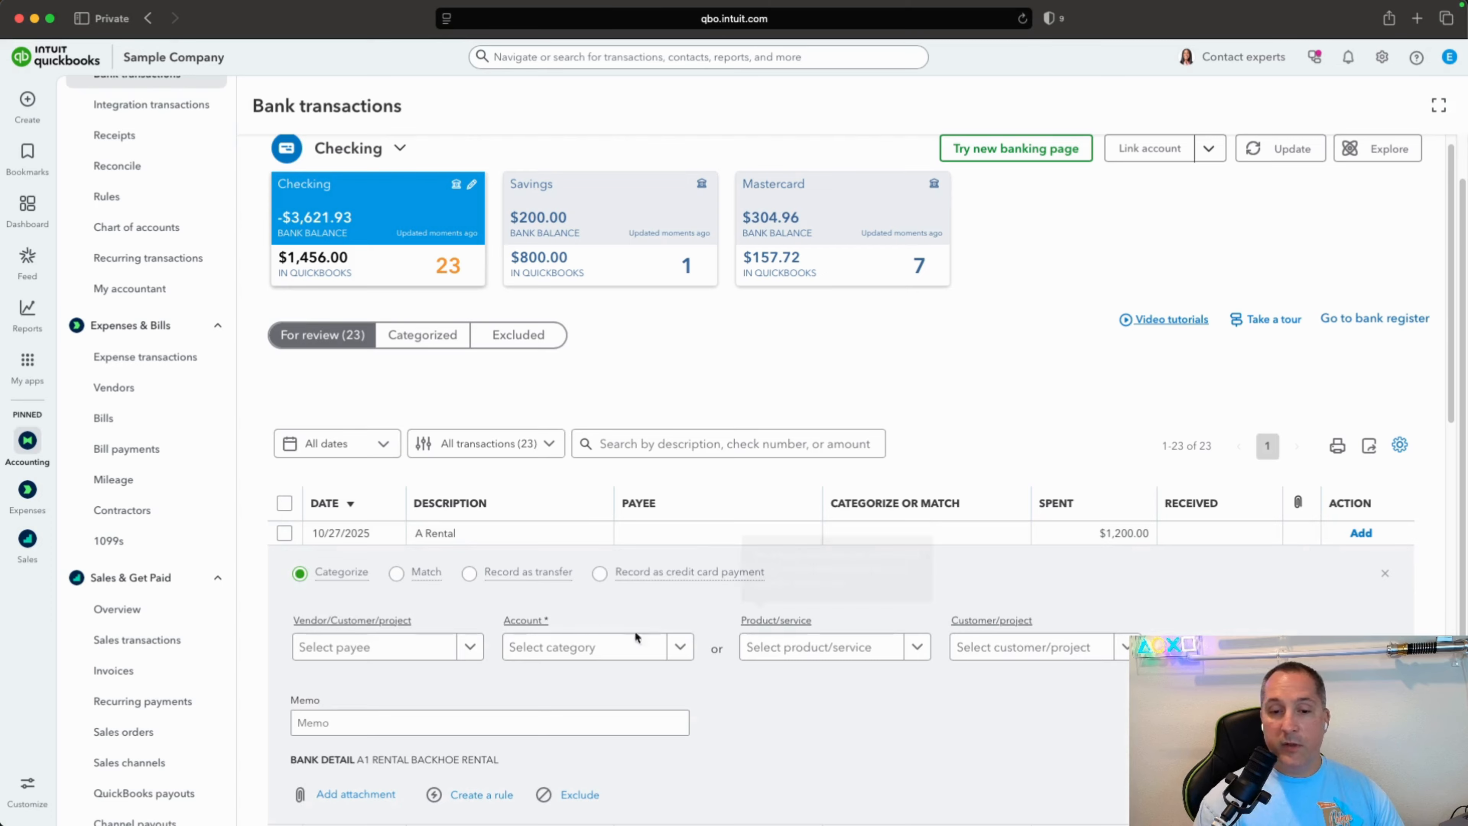
{"action": "mouse_move", "coordinate": [508, 622]}
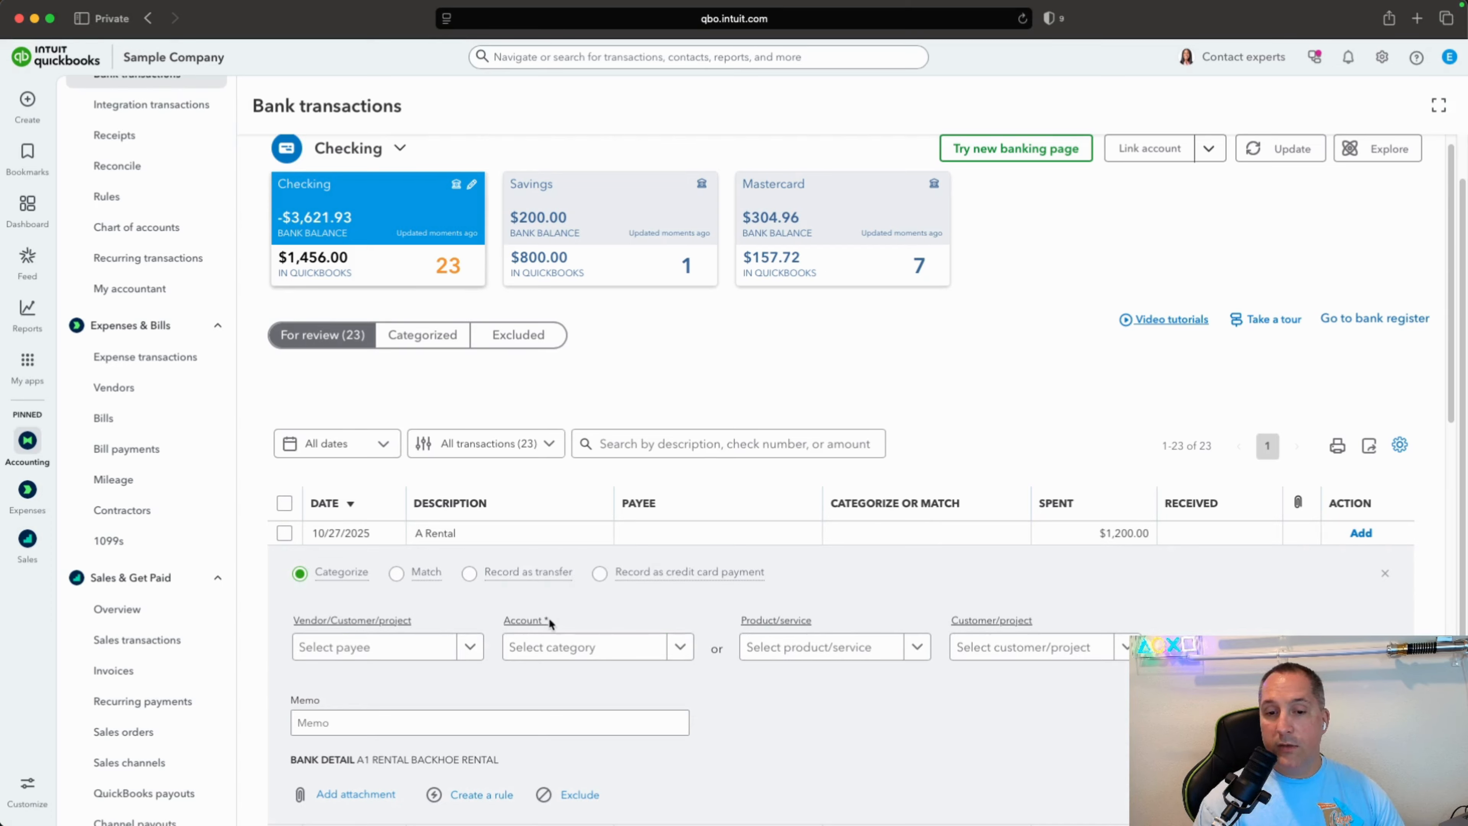
{"action": "left_click_drag", "start_coordinate": [549, 621], "coordinate": [515, 619]}
{"action": "left_click", "coordinate": [544, 646]}
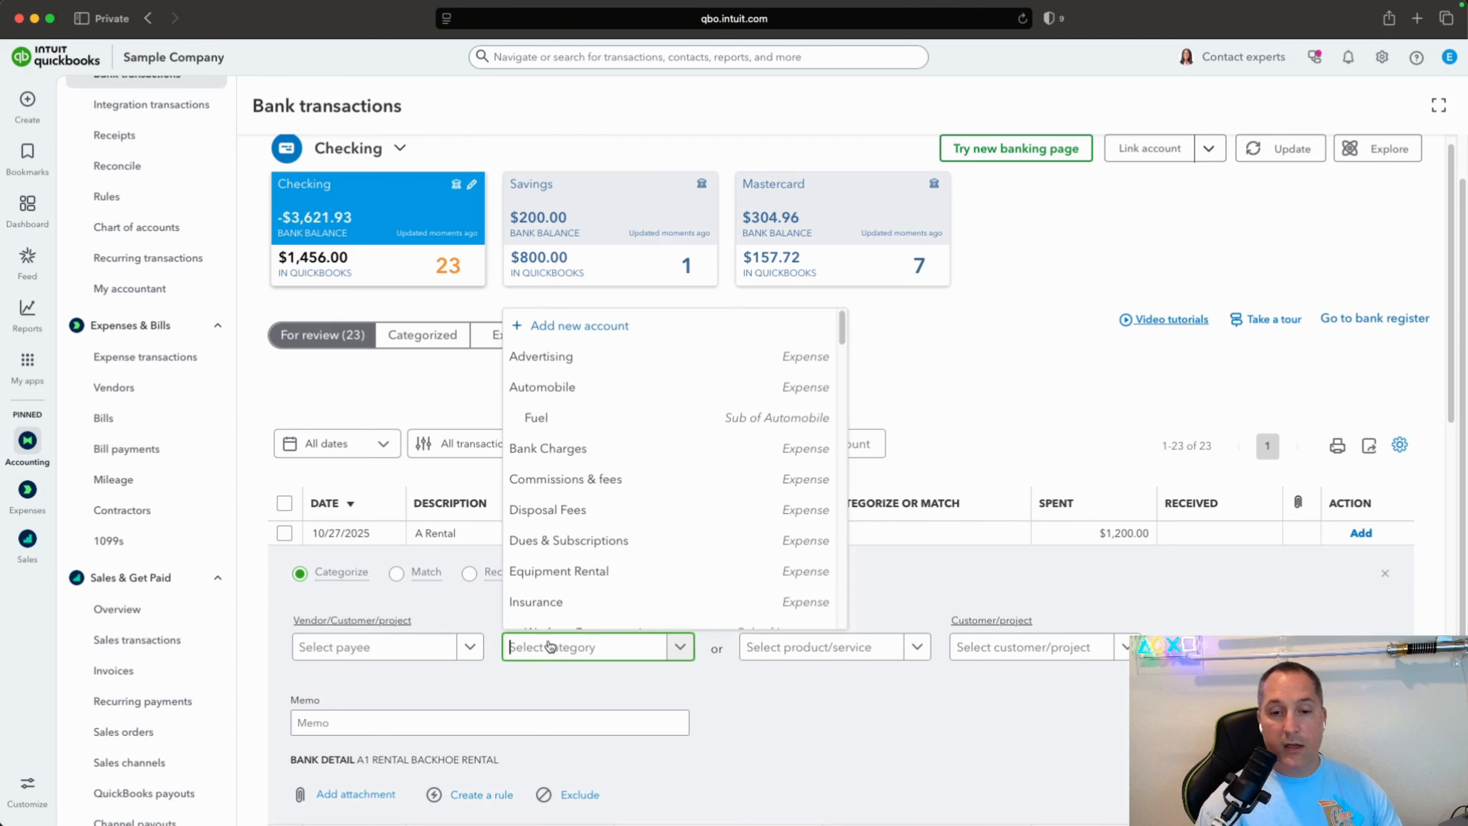
{"action": "type", "text": "Rent"}
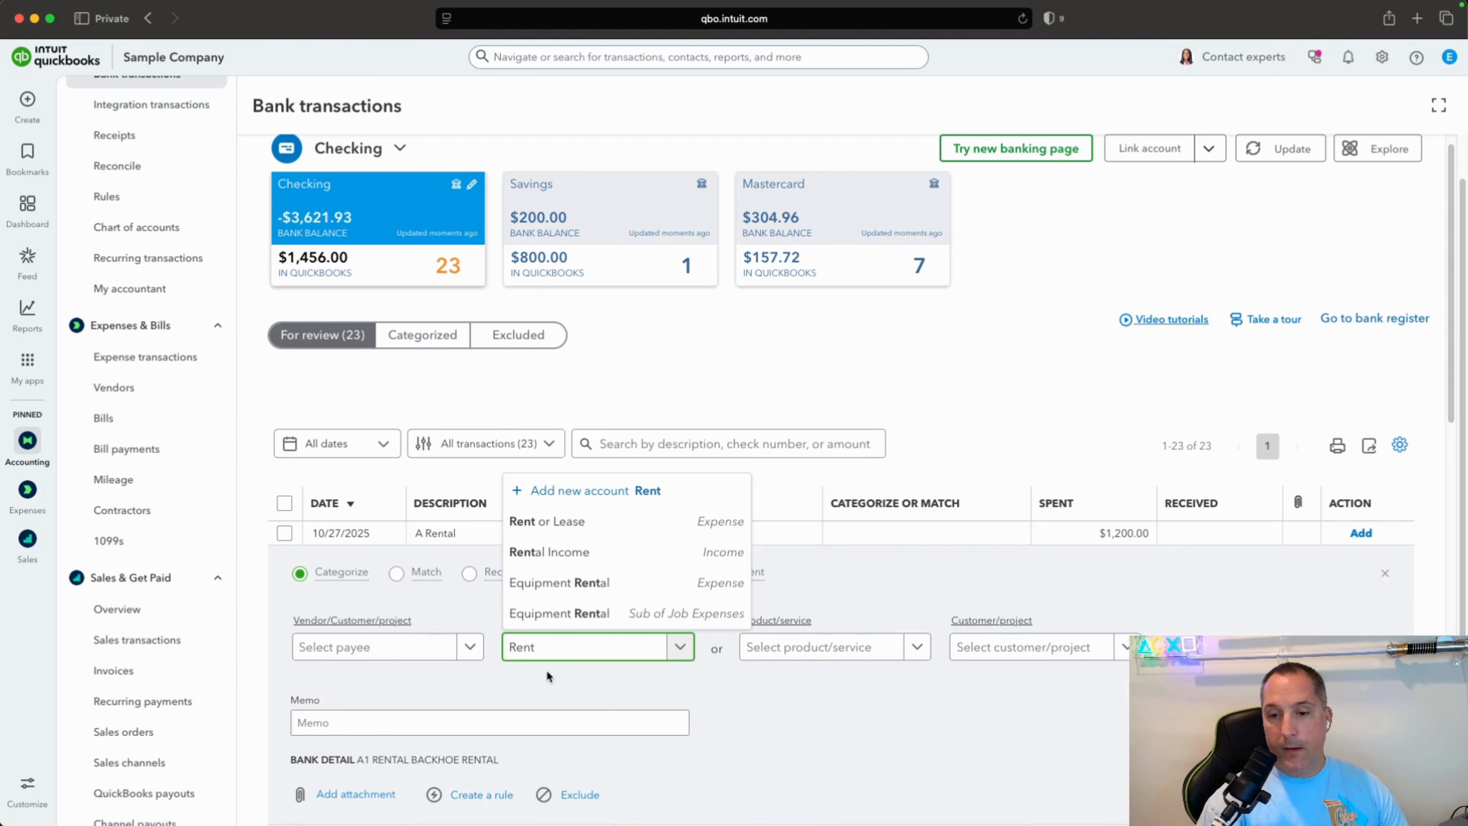
{"action": "left_click", "coordinate": [708, 583]}
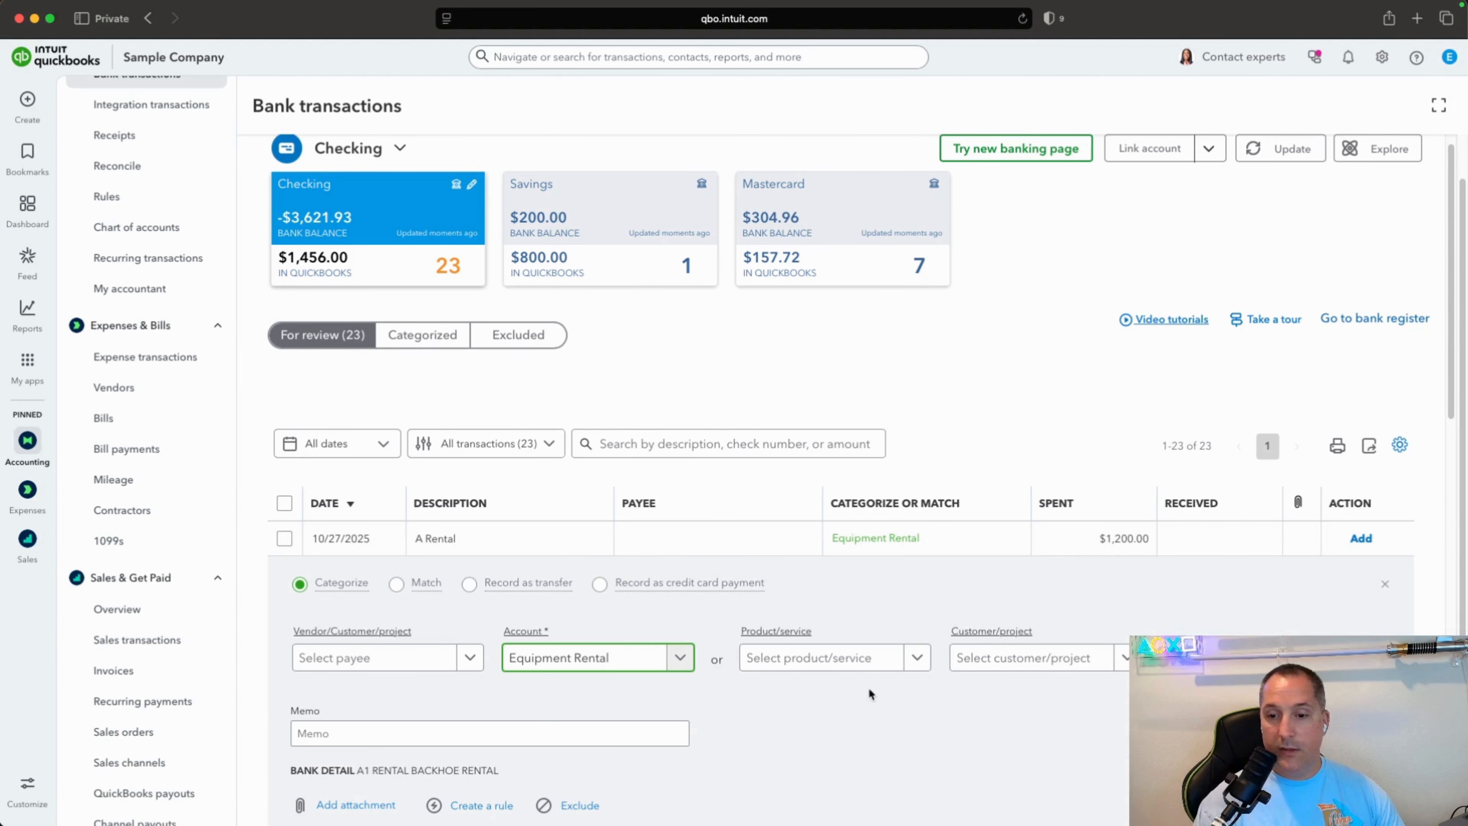
{"action": "scroll", "coordinate": [848, 474], "scroll_direction": "down", "scroll_amount": 2}
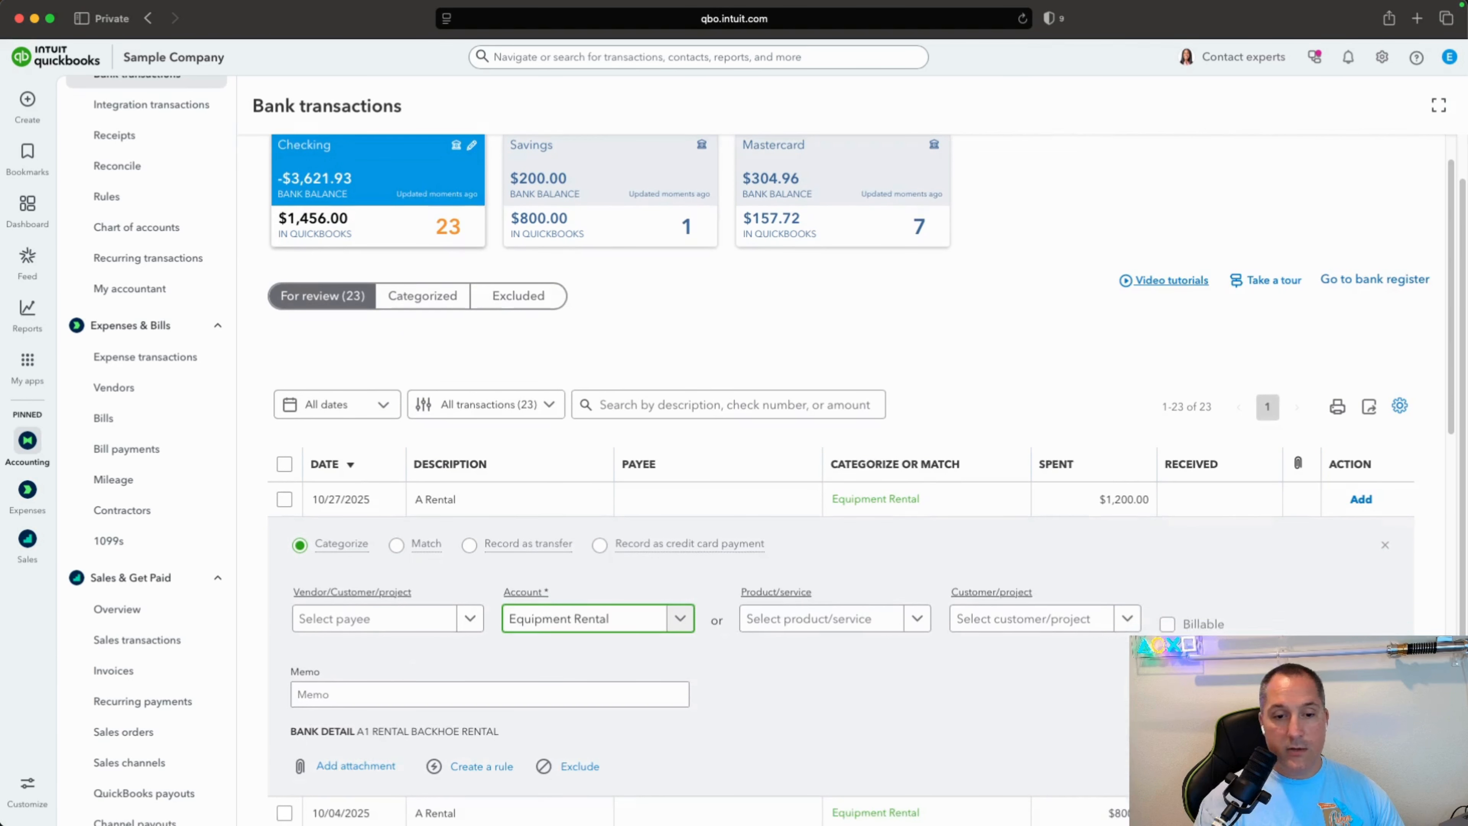
{"action": "left_click", "coordinate": [1379, 745]}
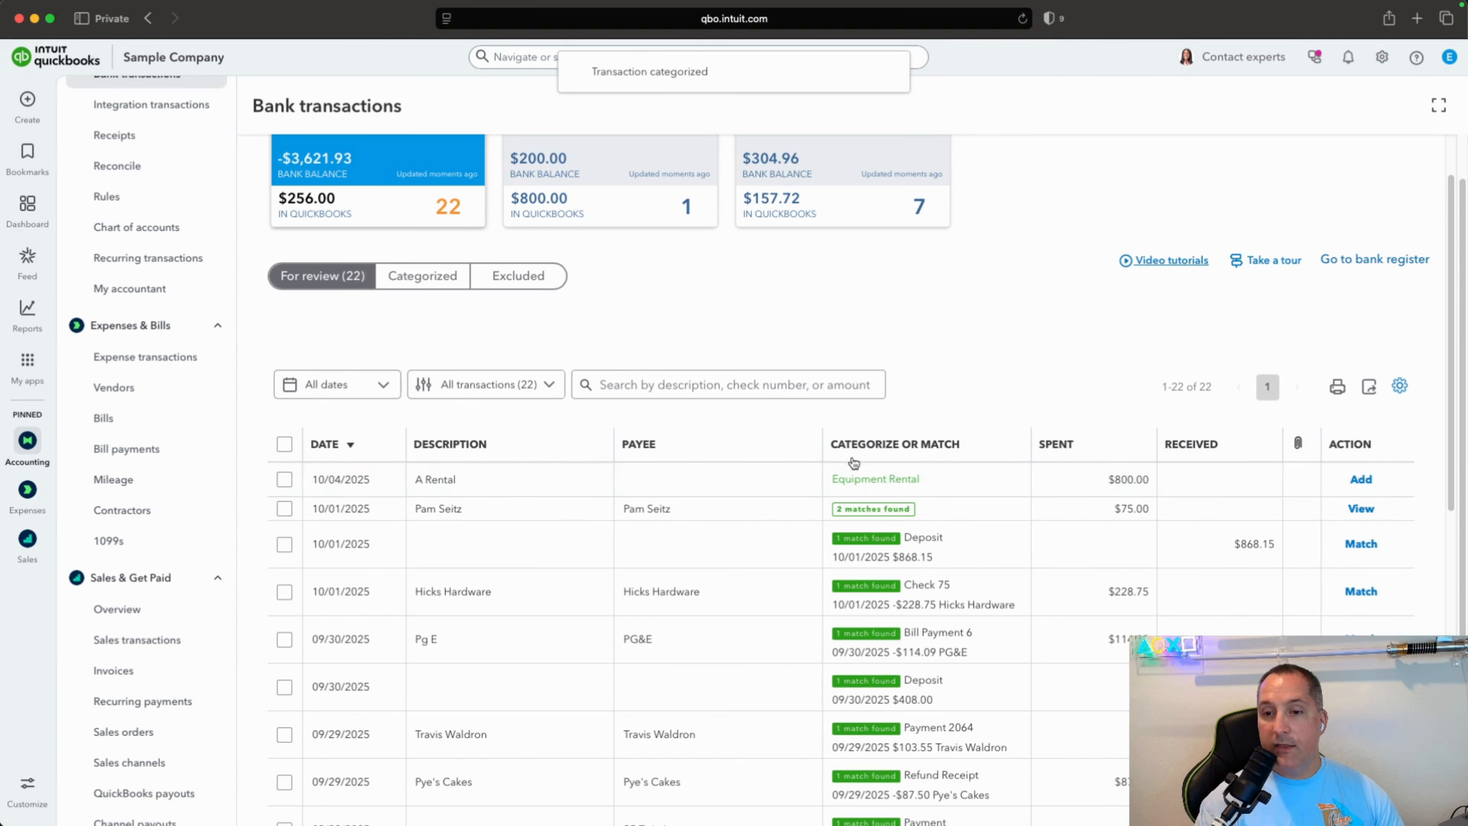
{"action": "left_click", "coordinate": [1361, 480]}
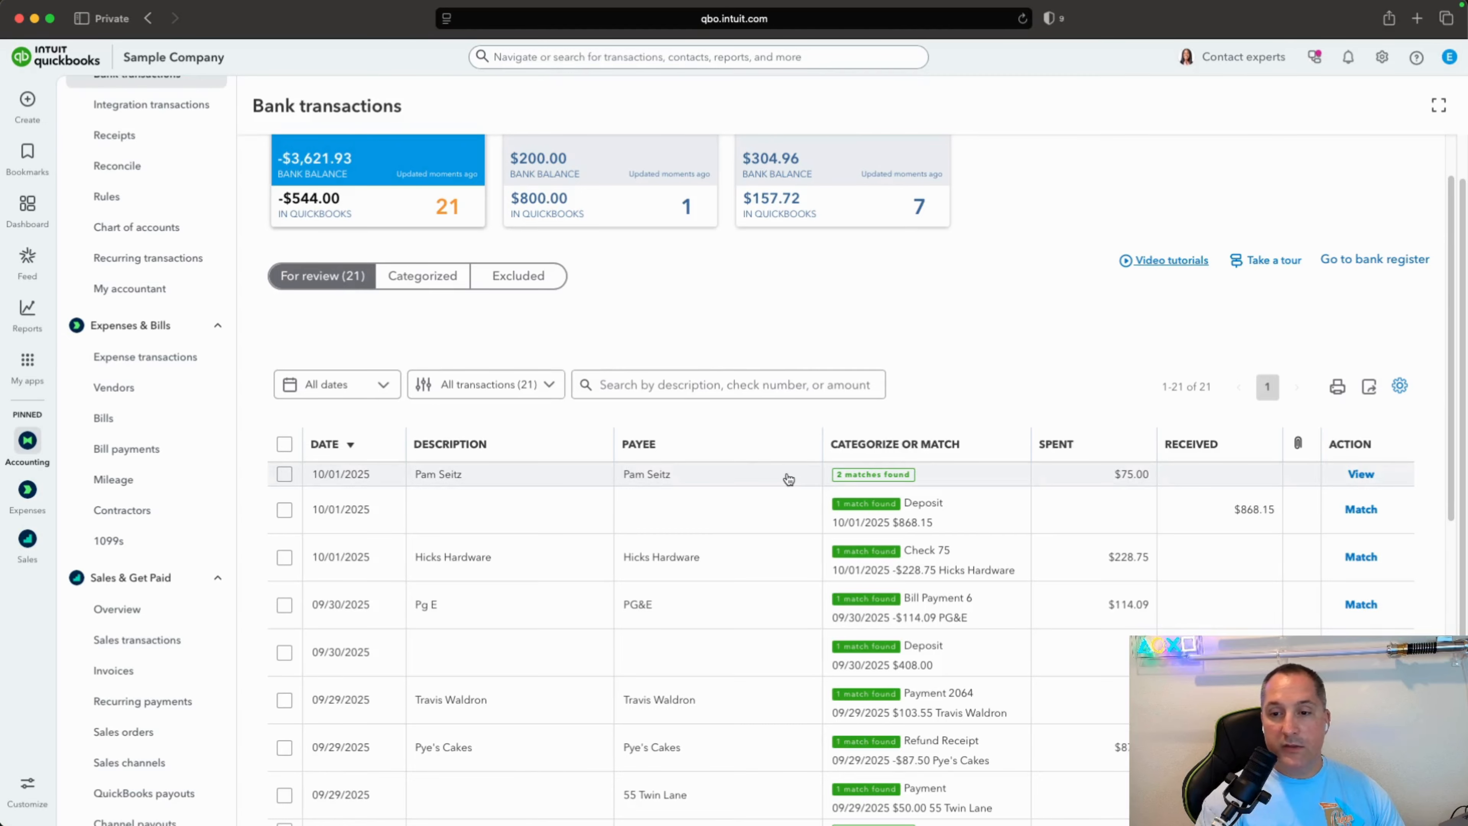
Expand the $75.00 transaction of 10/01/2025 to examine its suggested matches and look over the remaining matched transactions
{"action": "left_click", "coordinate": [787, 480]}
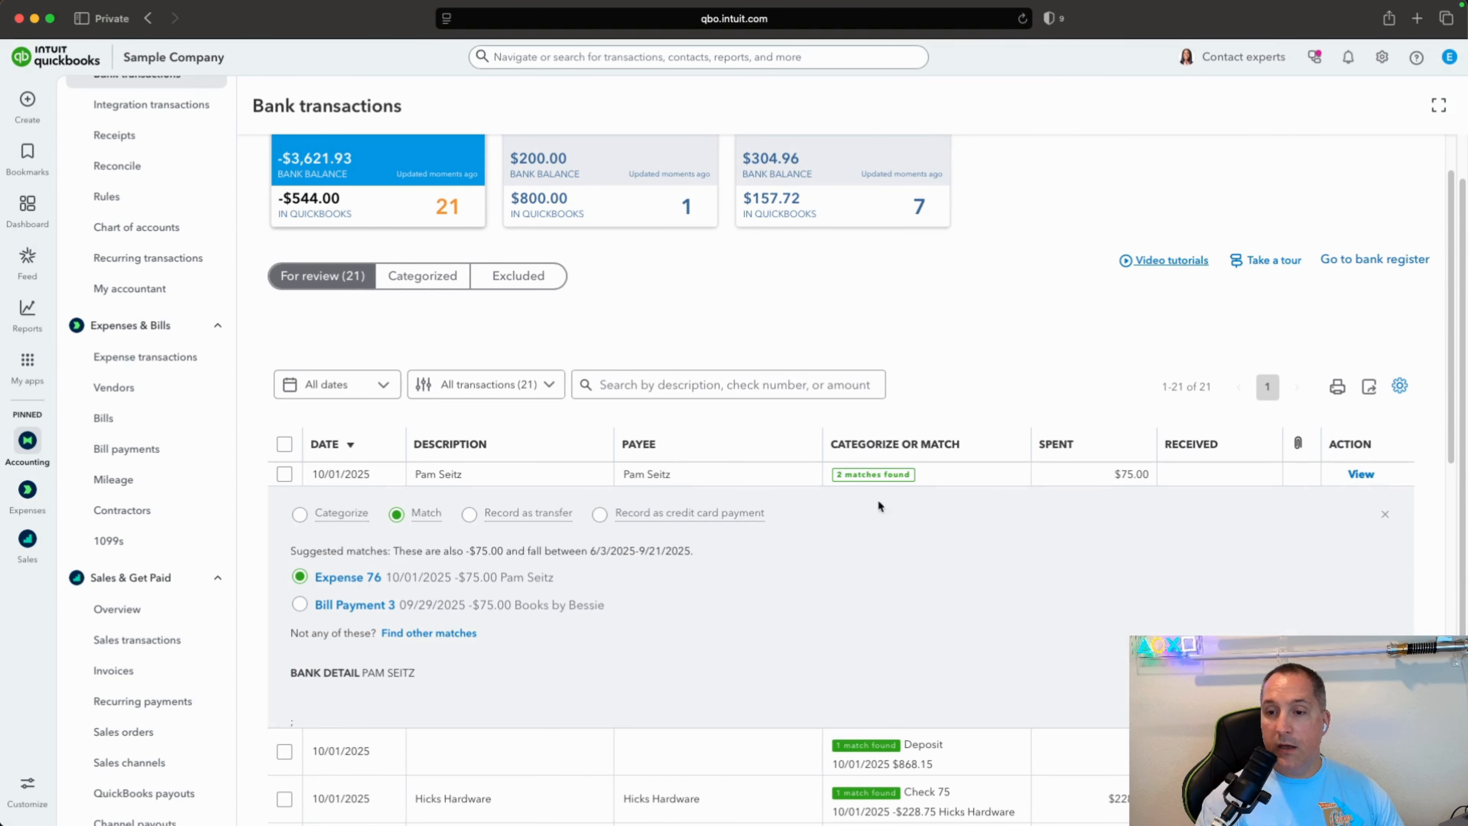
{"action": "scroll", "coordinate": [990, 641], "scroll_direction": "down", "scroll_amount": 15}
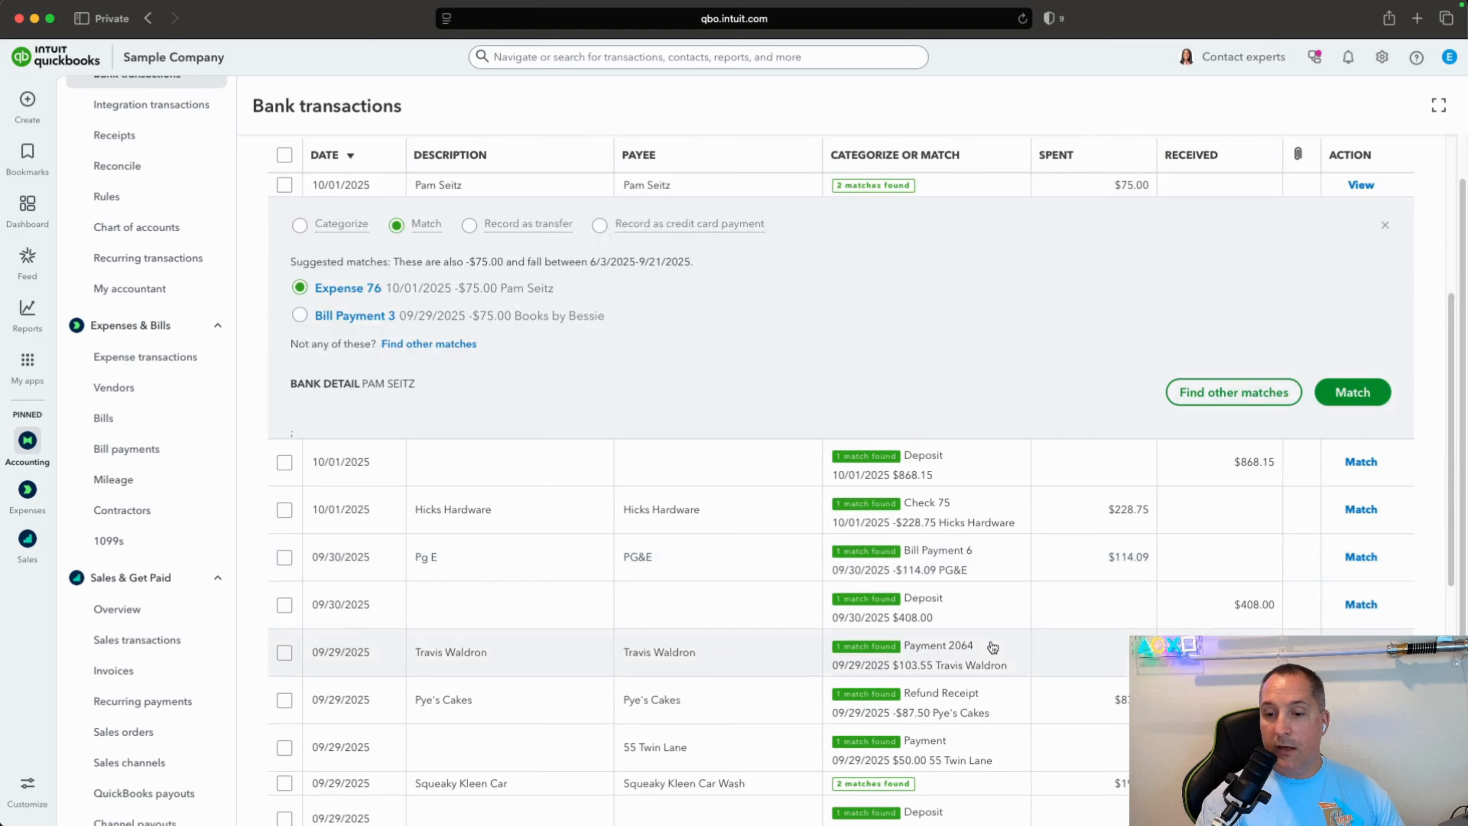
{"action": "scroll", "coordinate": [1003, 666], "scroll_direction": "up", "scroll_amount": 4}
{"action": "scroll", "coordinate": [1003, 666], "scroll_direction": "down", "scroll_amount": 4}
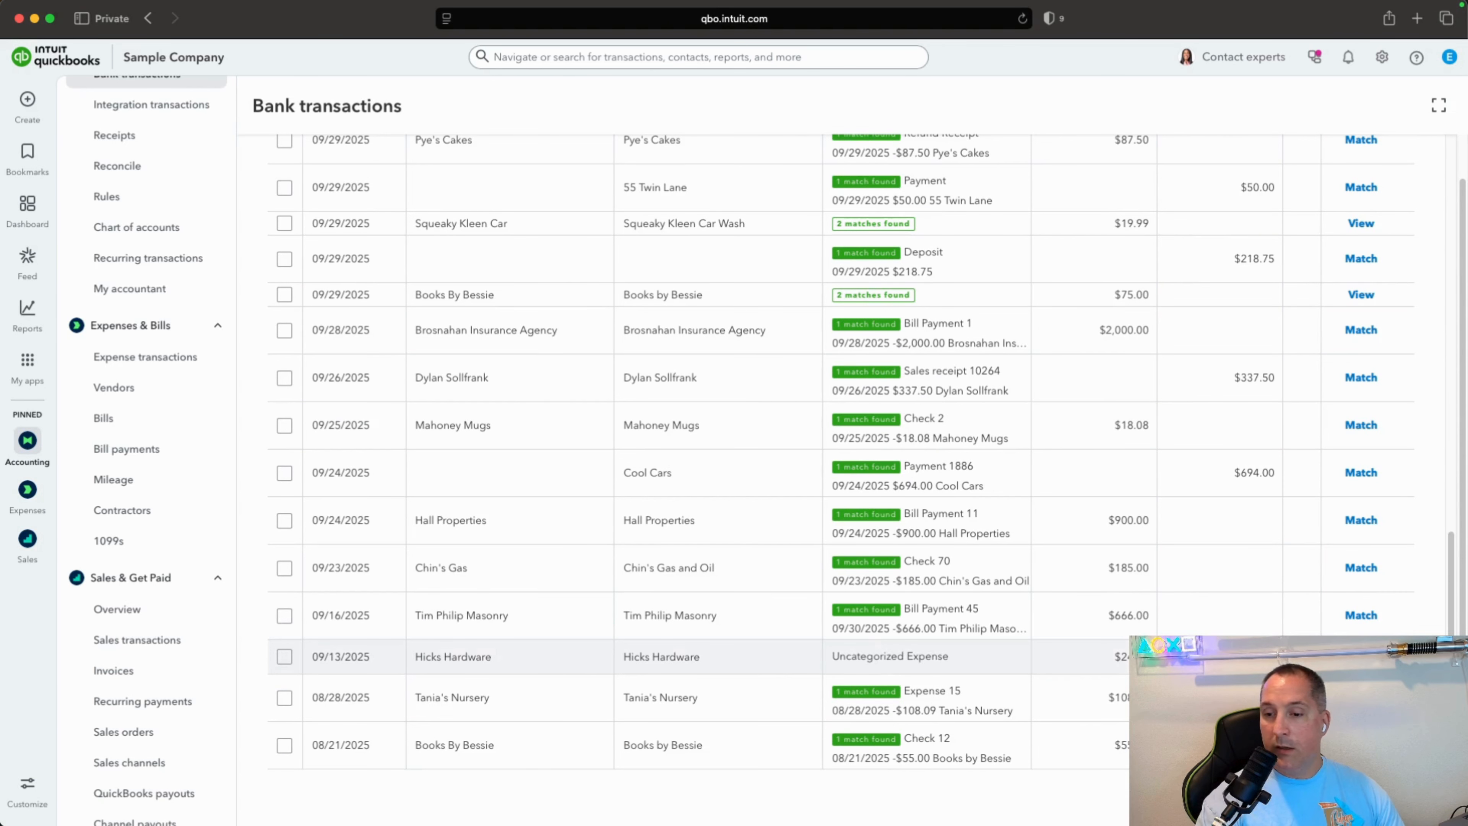
{"action": "scroll", "coordinate": [863, 664], "scroll_direction": "up", "scroll_amount": 8}
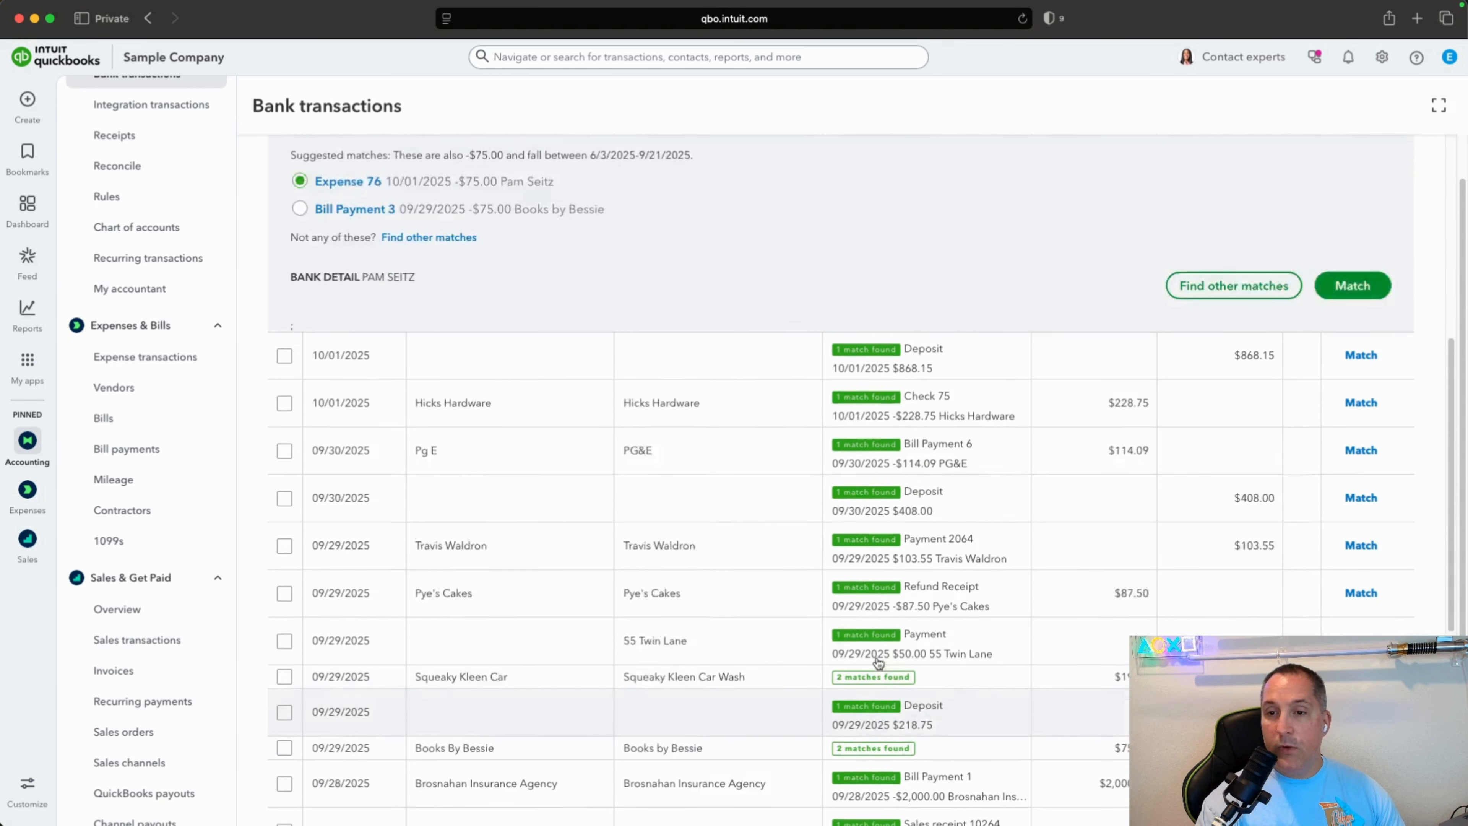
Sort the transactions by date, newest first, and match the $75.00 transaction of 10/01/2025 with the suggested Expense 76
{"action": "scroll", "coordinate": [878, 663], "scroll_direction": "up", "scroll_amount": 5}
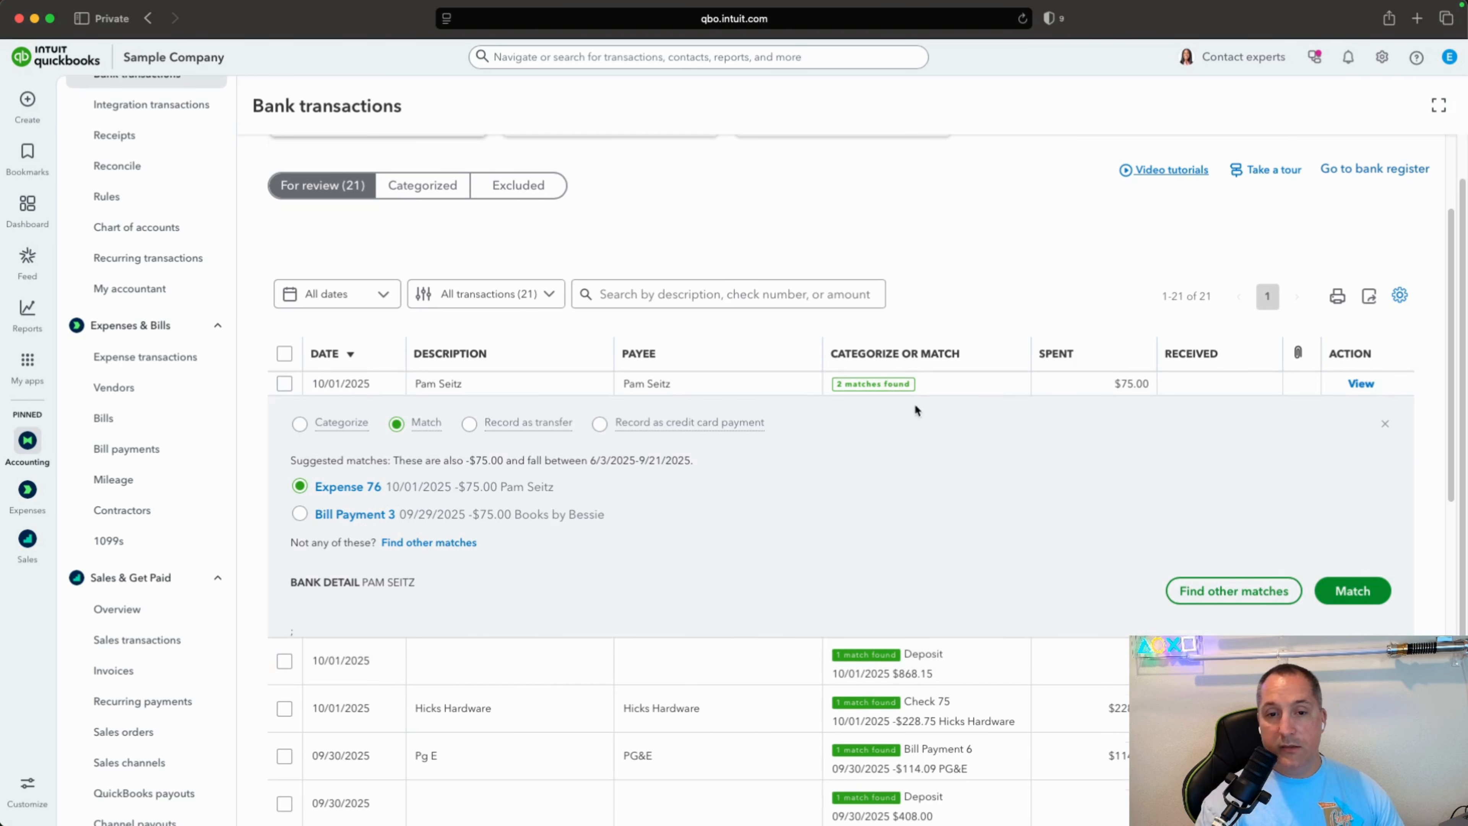
{"action": "scroll", "coordinate": [916, 411], "scroll_direction": "up", "scroll_amount": 1}
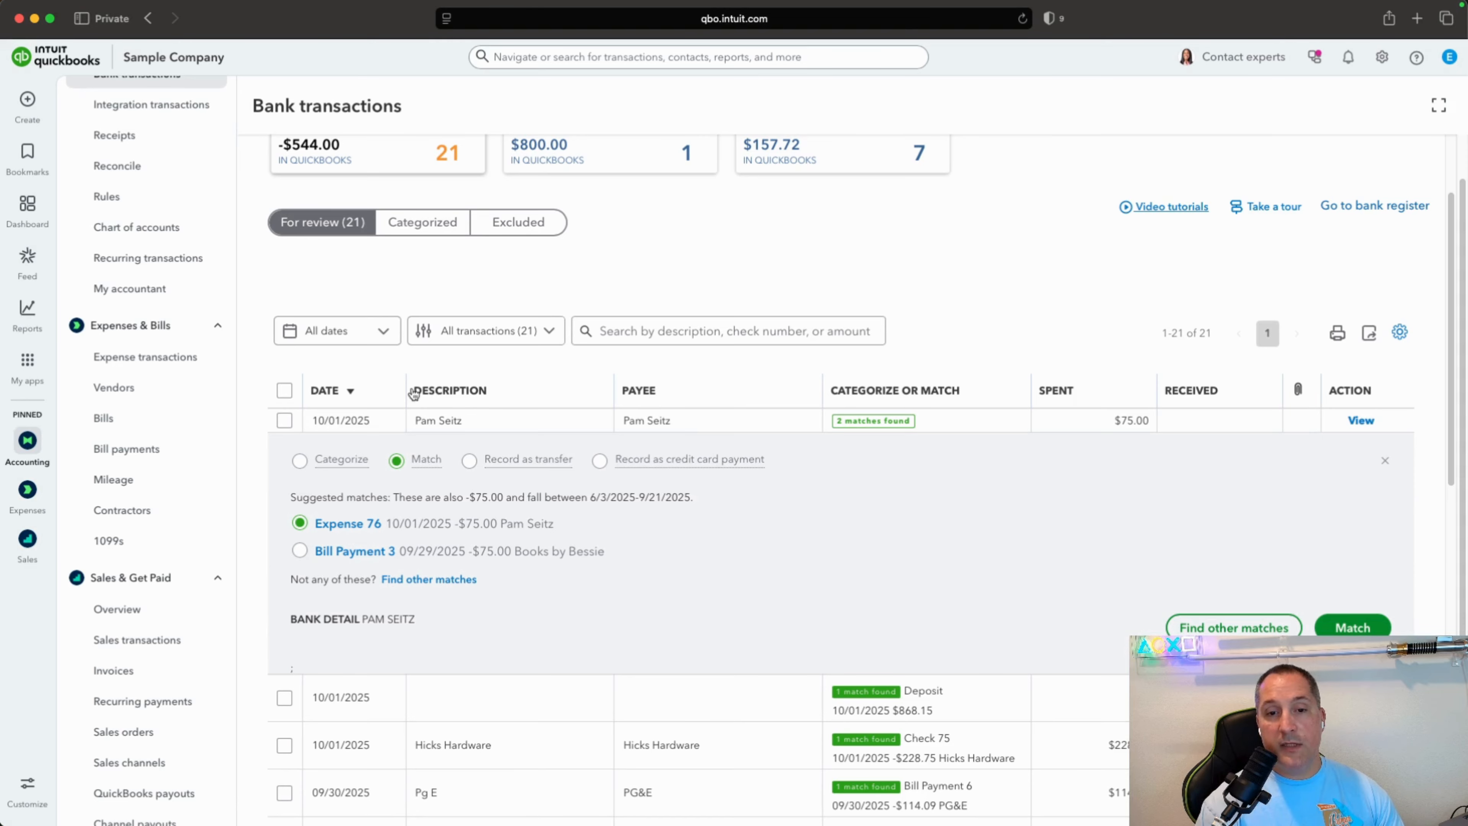
{"action": "left_click_drag", "start_coordinate": [413, 392], "coordinate": [489, 397]}
{"action": "left_click", "coordinate": [488, 396]}
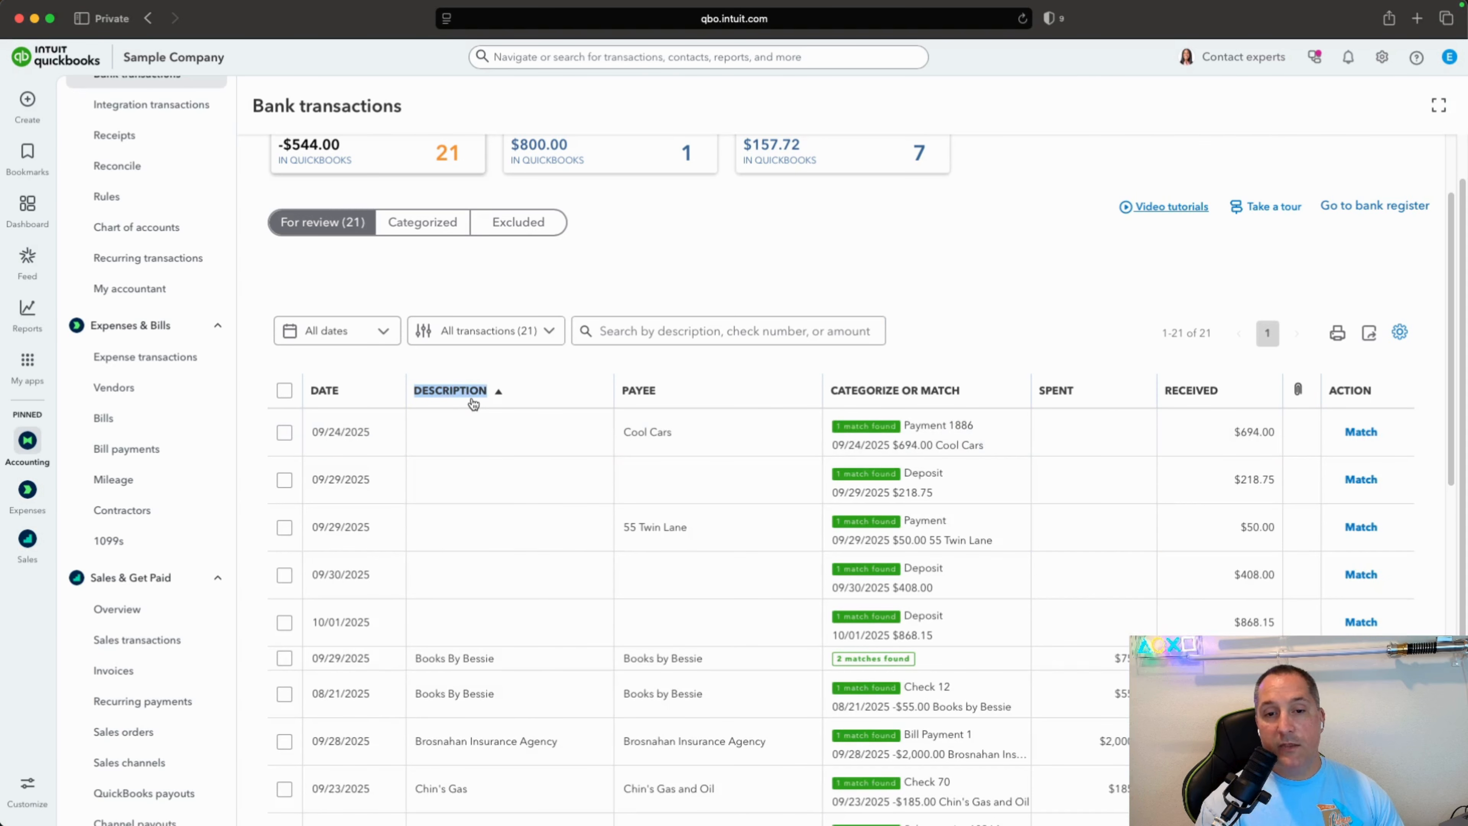
{"action": "left_click", "coordinate": [334, 393]}
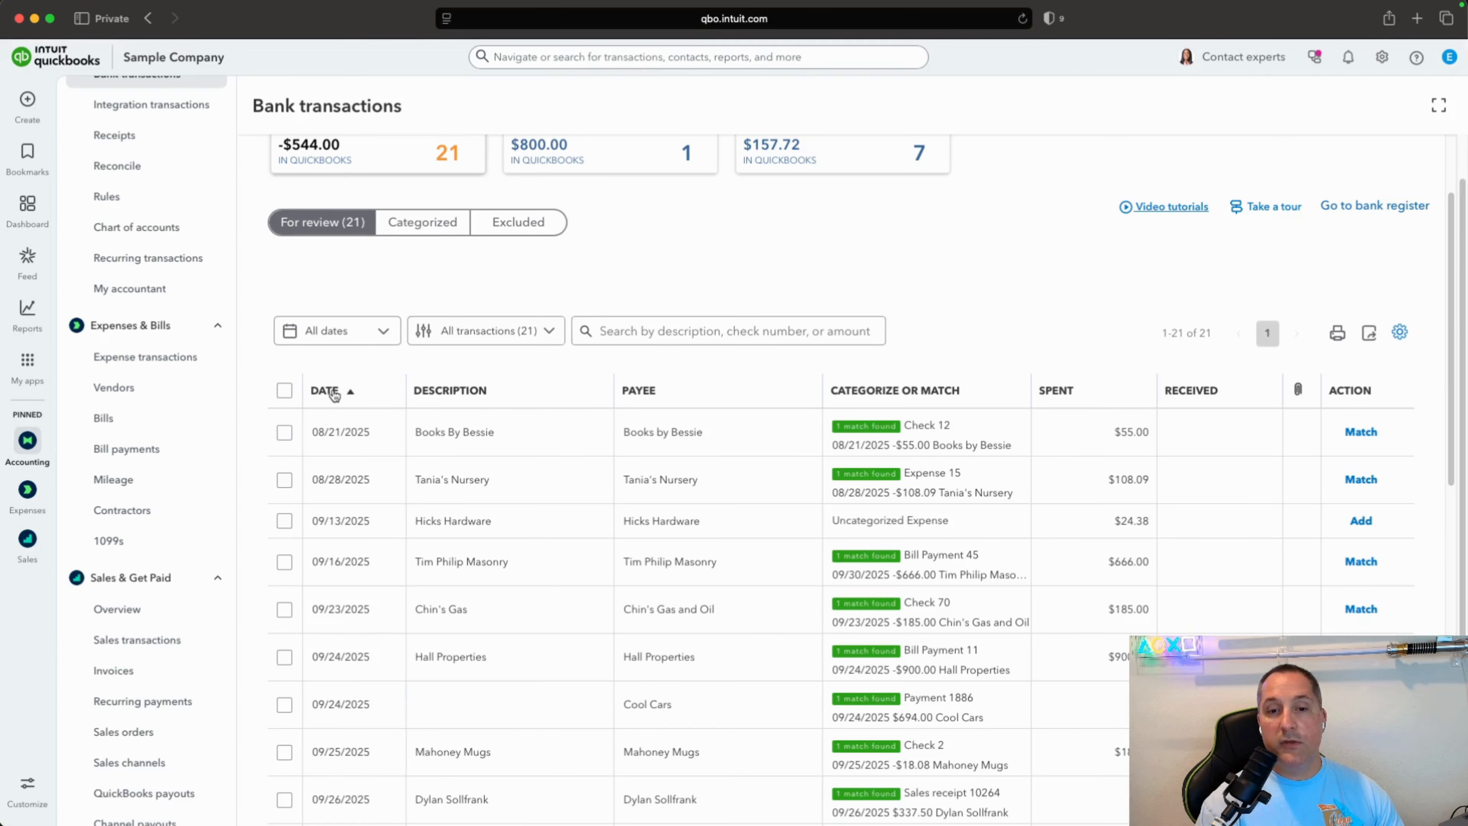
{"action": "left_click", "coordinate": [334, 393]}
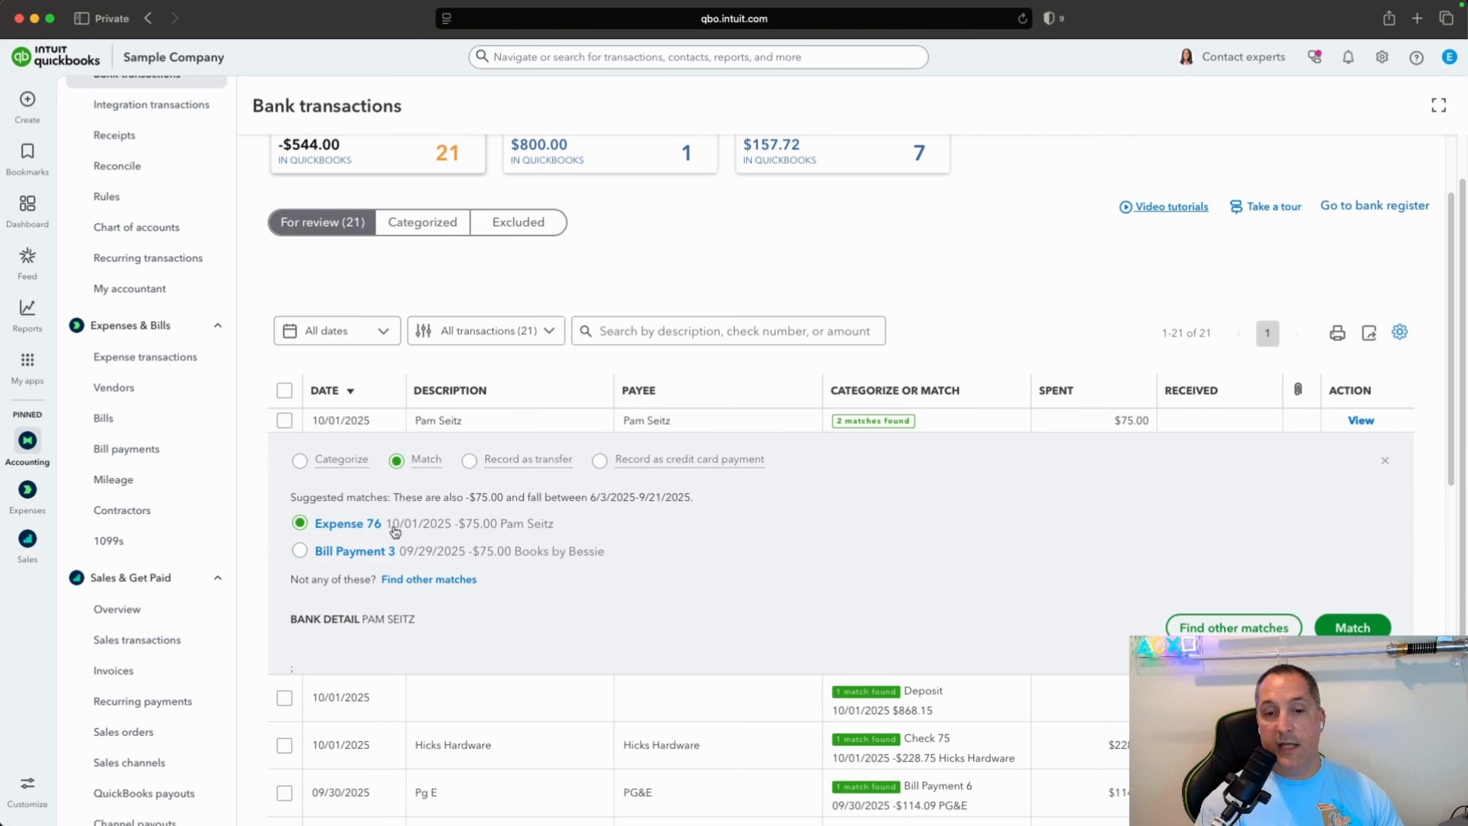
{"action": "left_click", "coordinate": [1370, 625]}
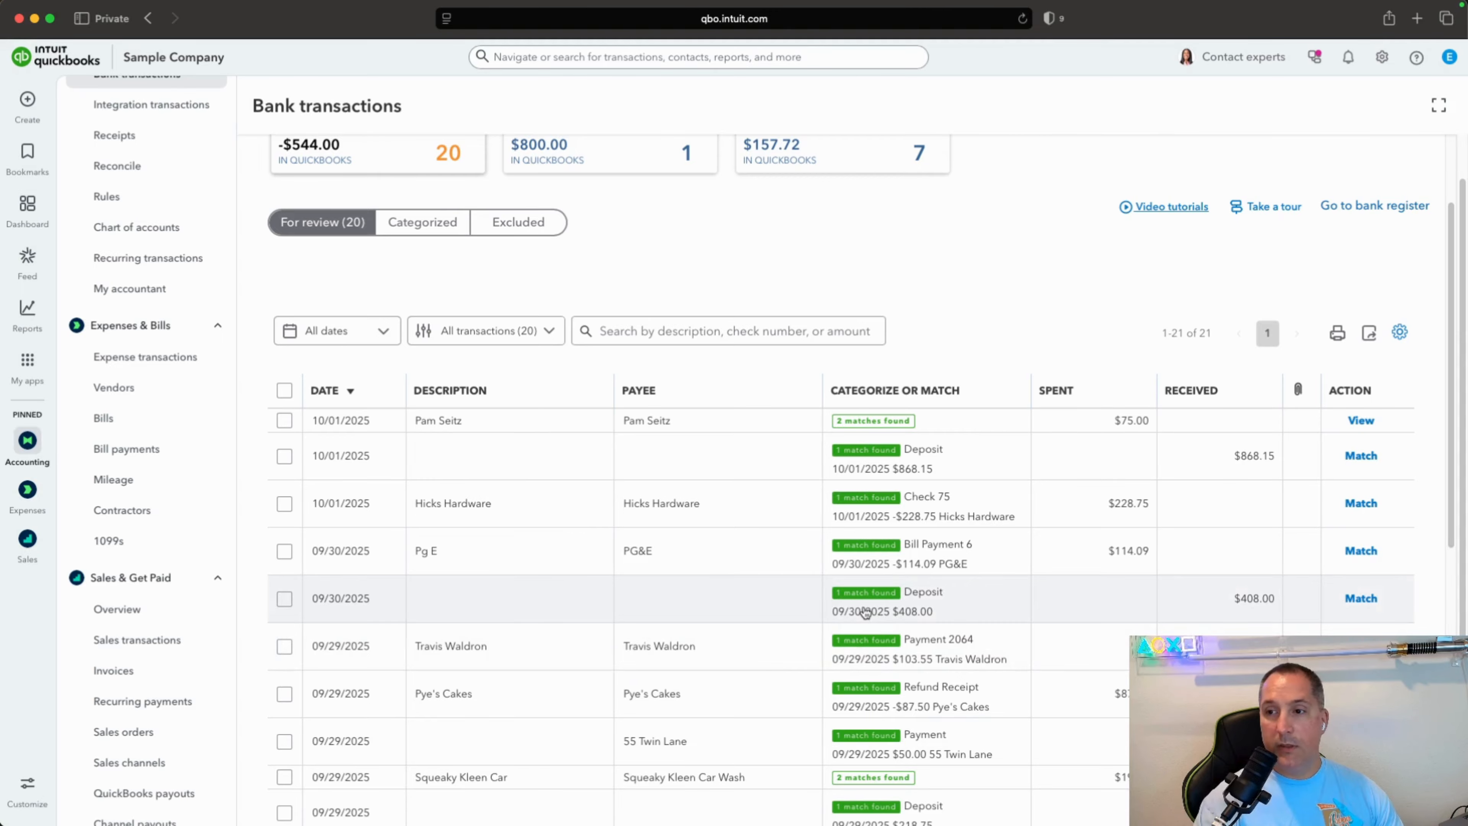
Look over the Checking account's bank register, dismissing its introductory tour, and go back to the chart of accounts
{"action": "left_click", "coordinate": [1391, 207]}
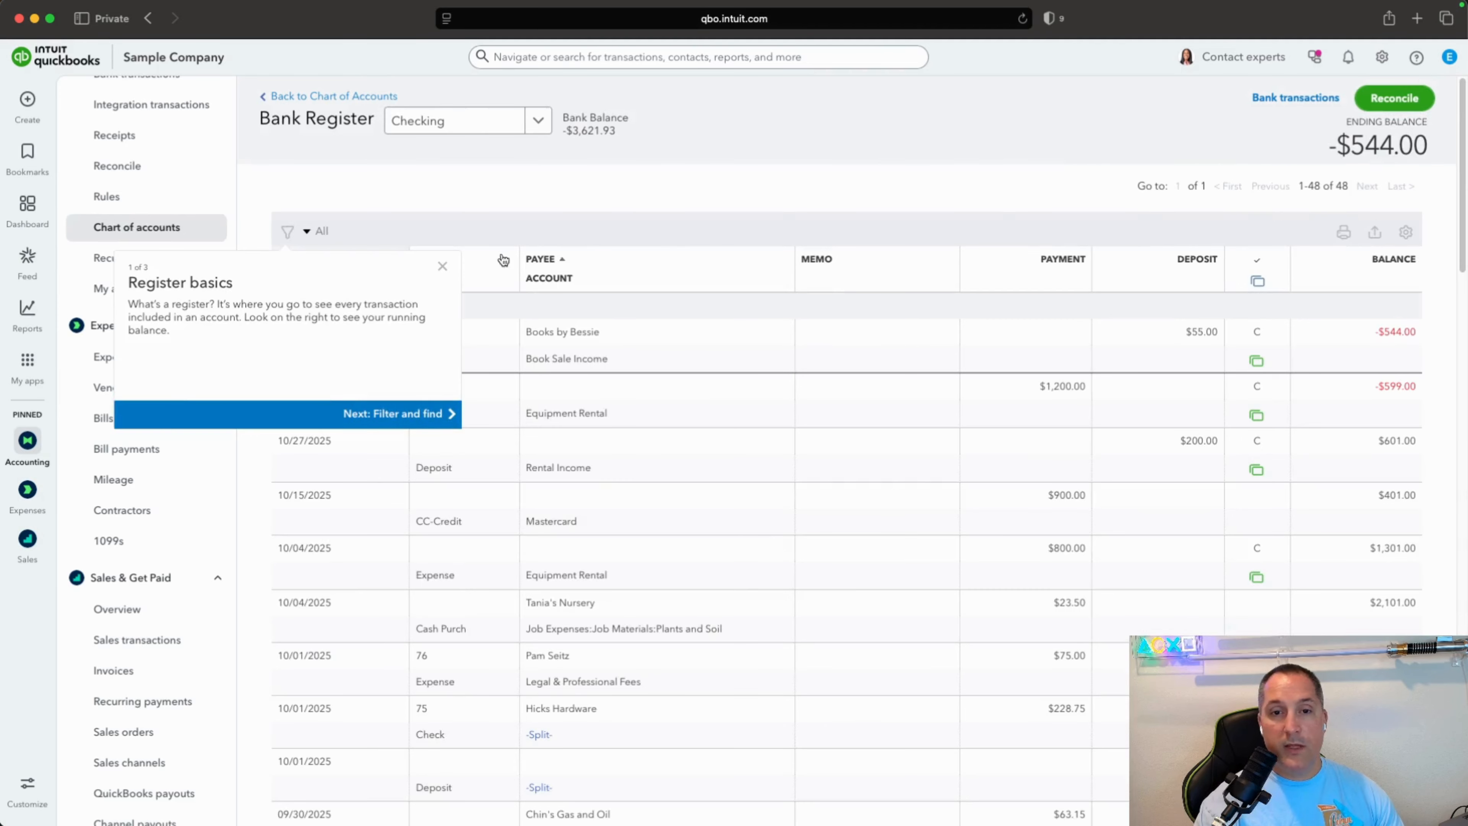
{"action": "left_click", "coordinate": [442, 268]}
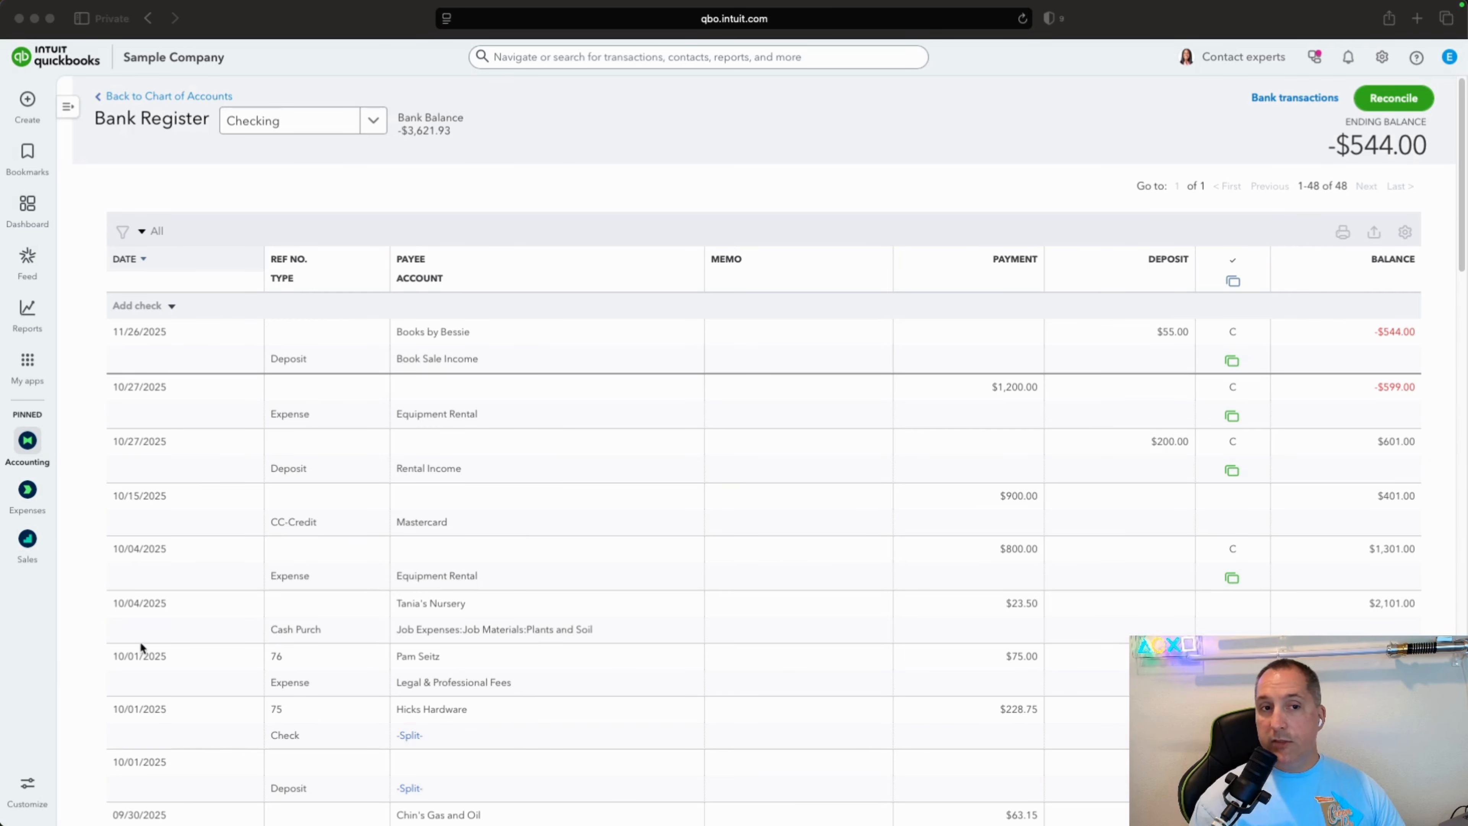
{"action": "left_click", "coordinate": [212, 97]}
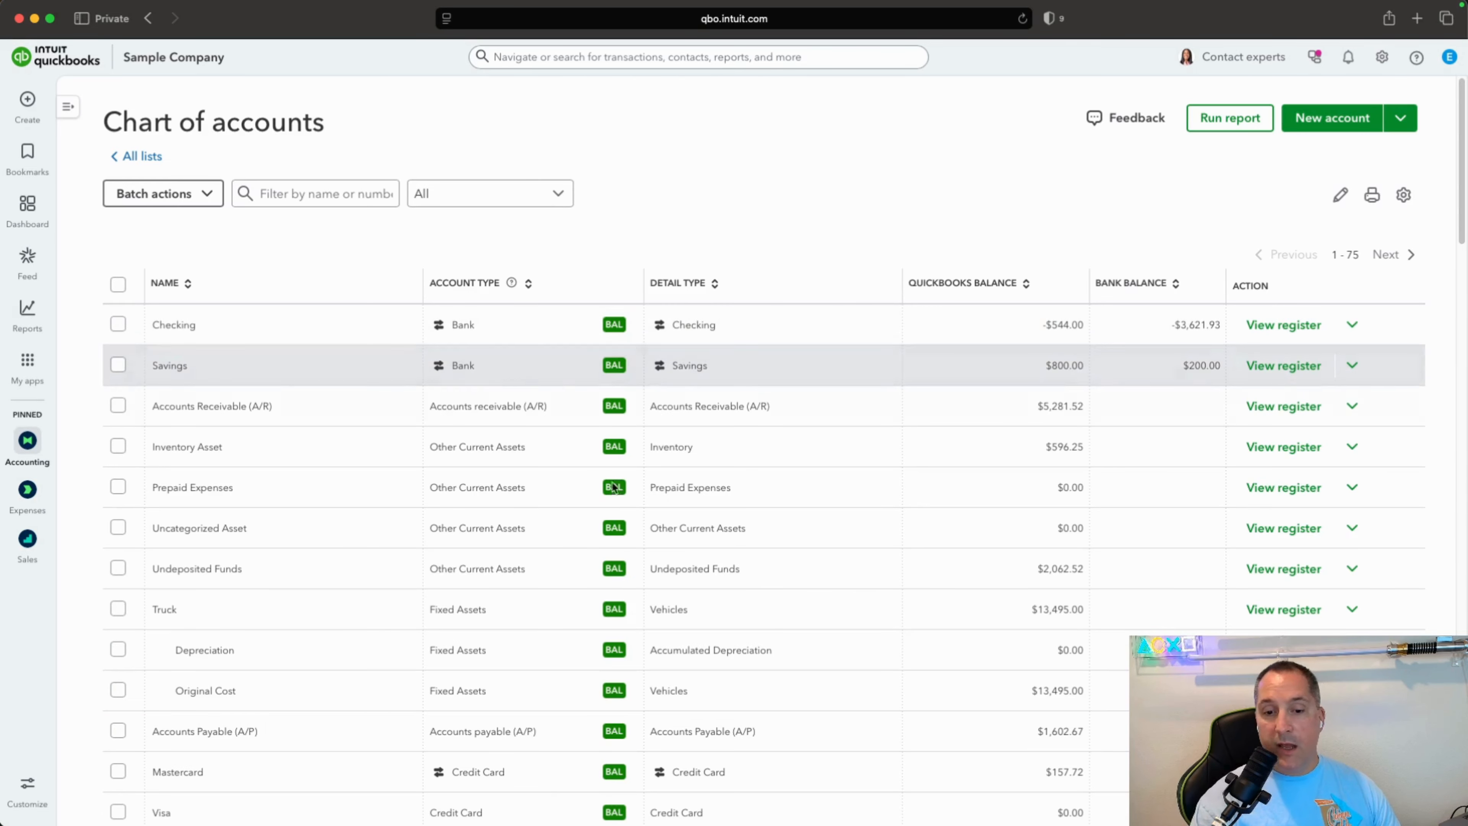
Select the Mastercard, Checking and Savings accounts in the chart of accounts
{"action": "left_click", "coordinate": [118, 772]}
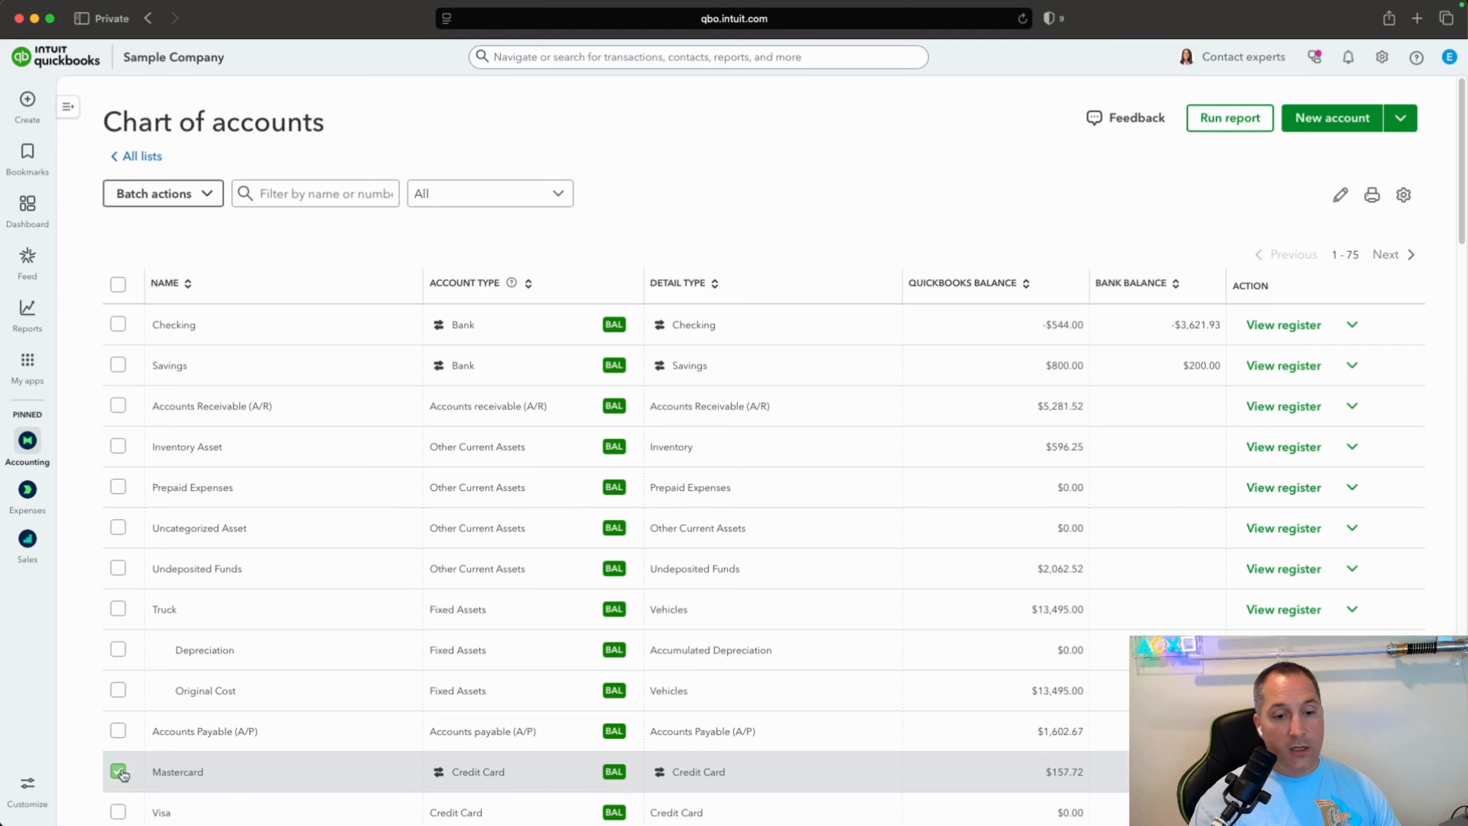
{"action": "left_click", "coordinate": [118, 325]}
{"action": "left_click", "coordinate": [119, 365]}
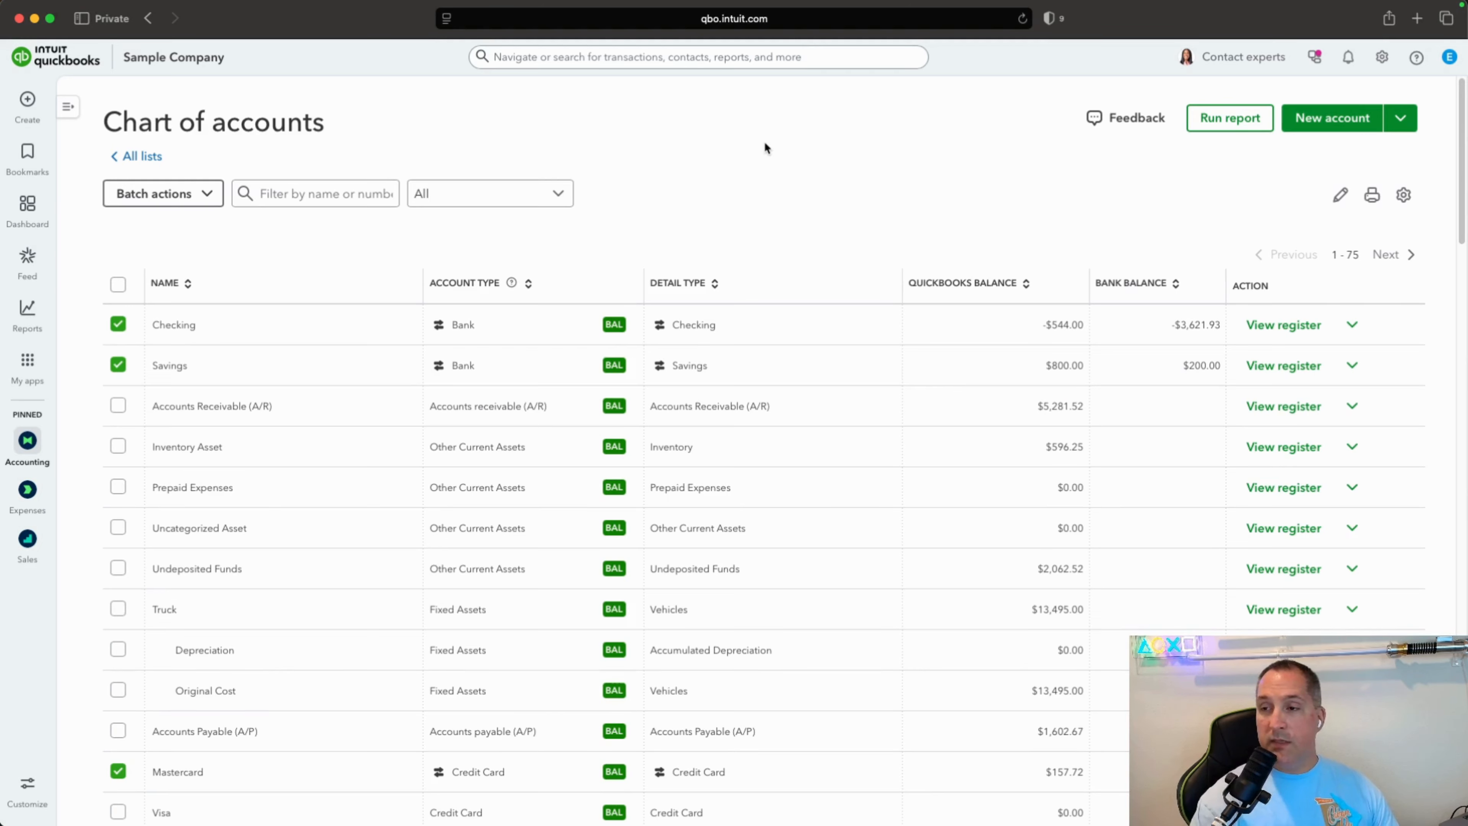
Start a new account in the chart of accounts and name it Food Truck - Fuel
{"action": "left_click", "coordinate": [1401, 119]}
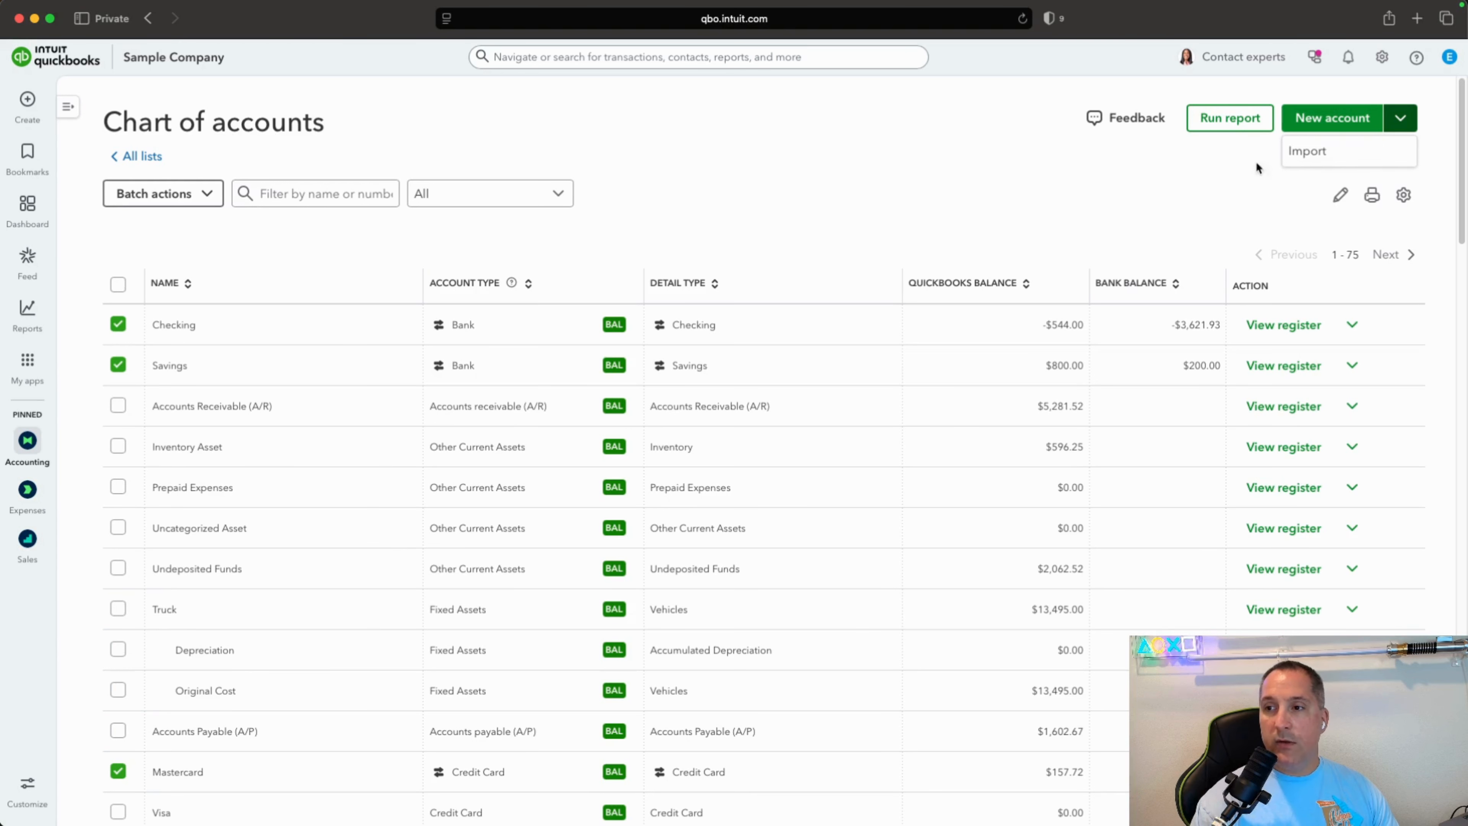
{"action": "left_click", "coordinate": [1407, 129]}
{"action": "left_click", "coordinate": [1350, 129]}
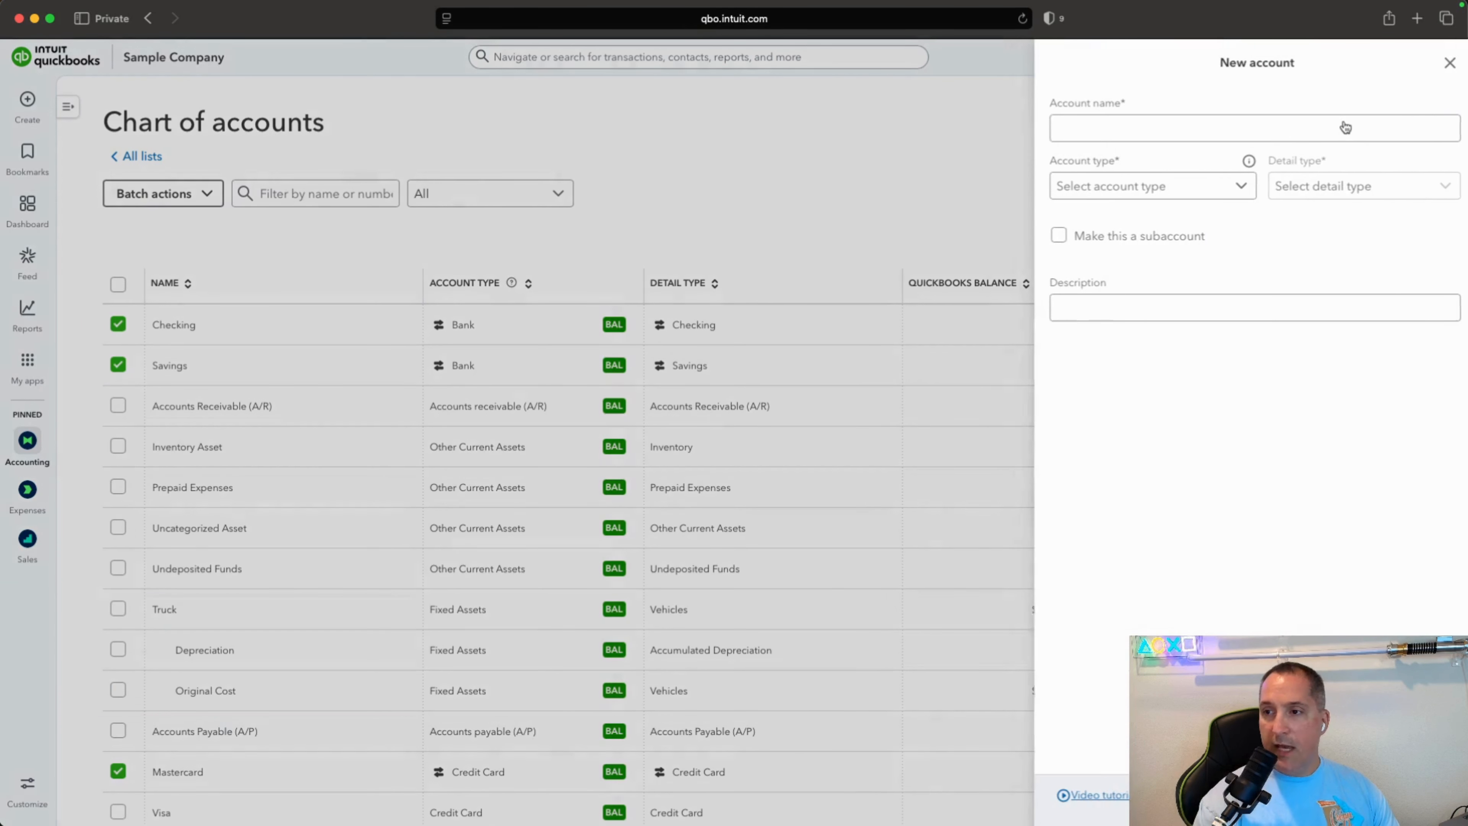
{"action": "left_click", "coordinate": [1214, 137]}
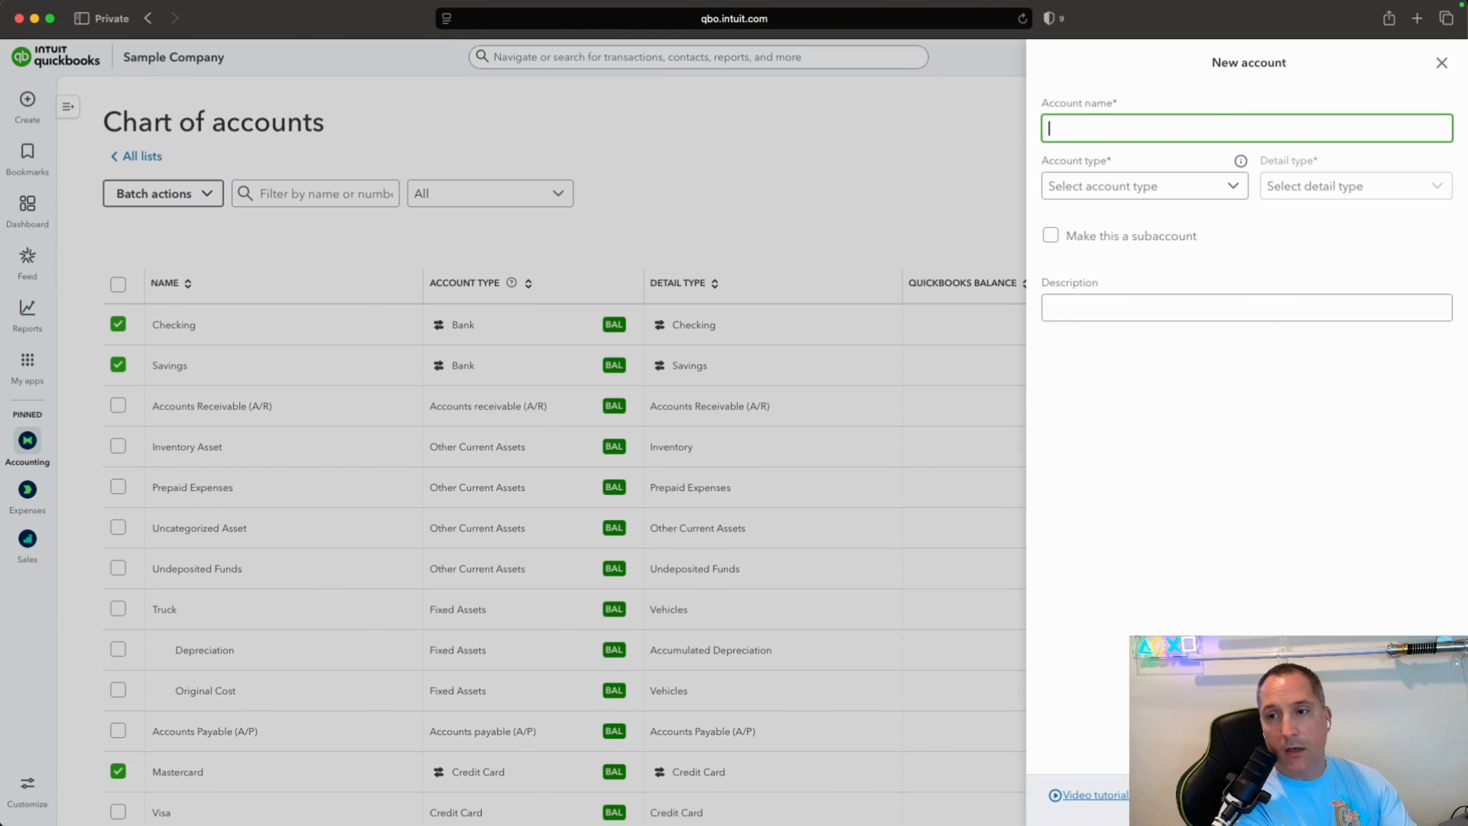
{"action": "type", "text": "Food GT"}
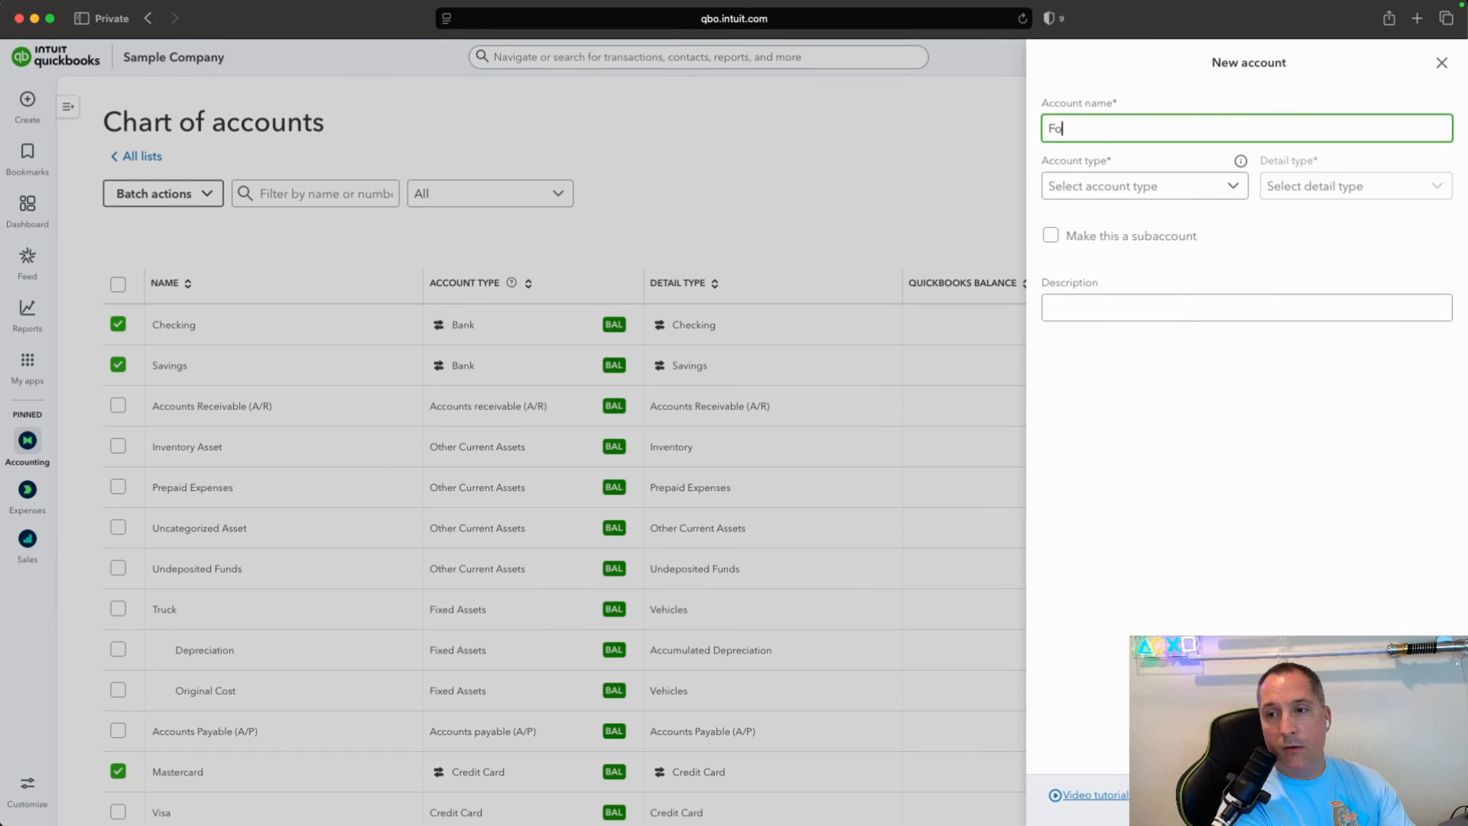
{"action": "key", "text": "BackSpace"}
{"action": "key", "text": "BackSpace"}
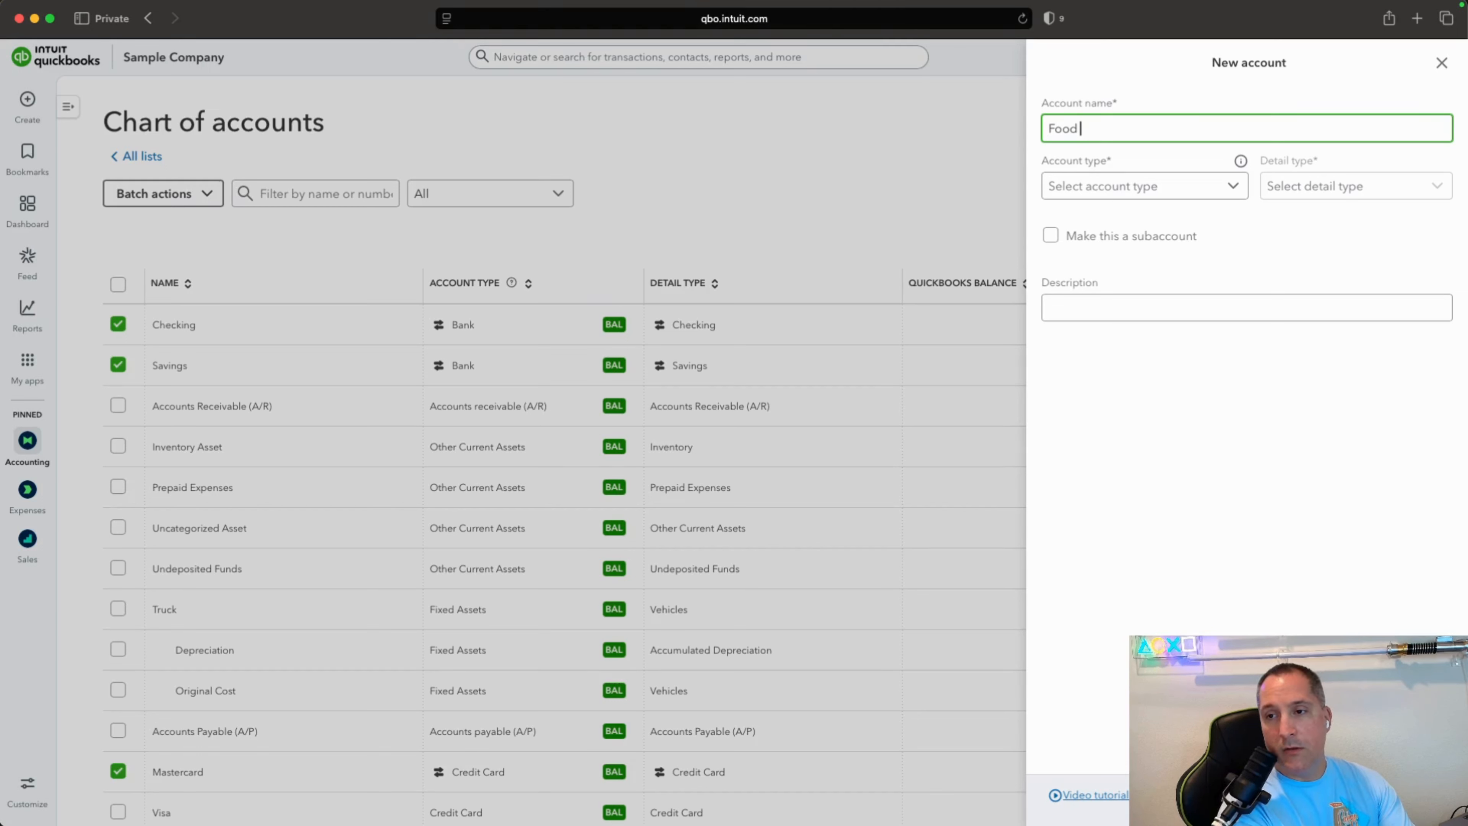
{"action": "type", "text": "Truck -"}
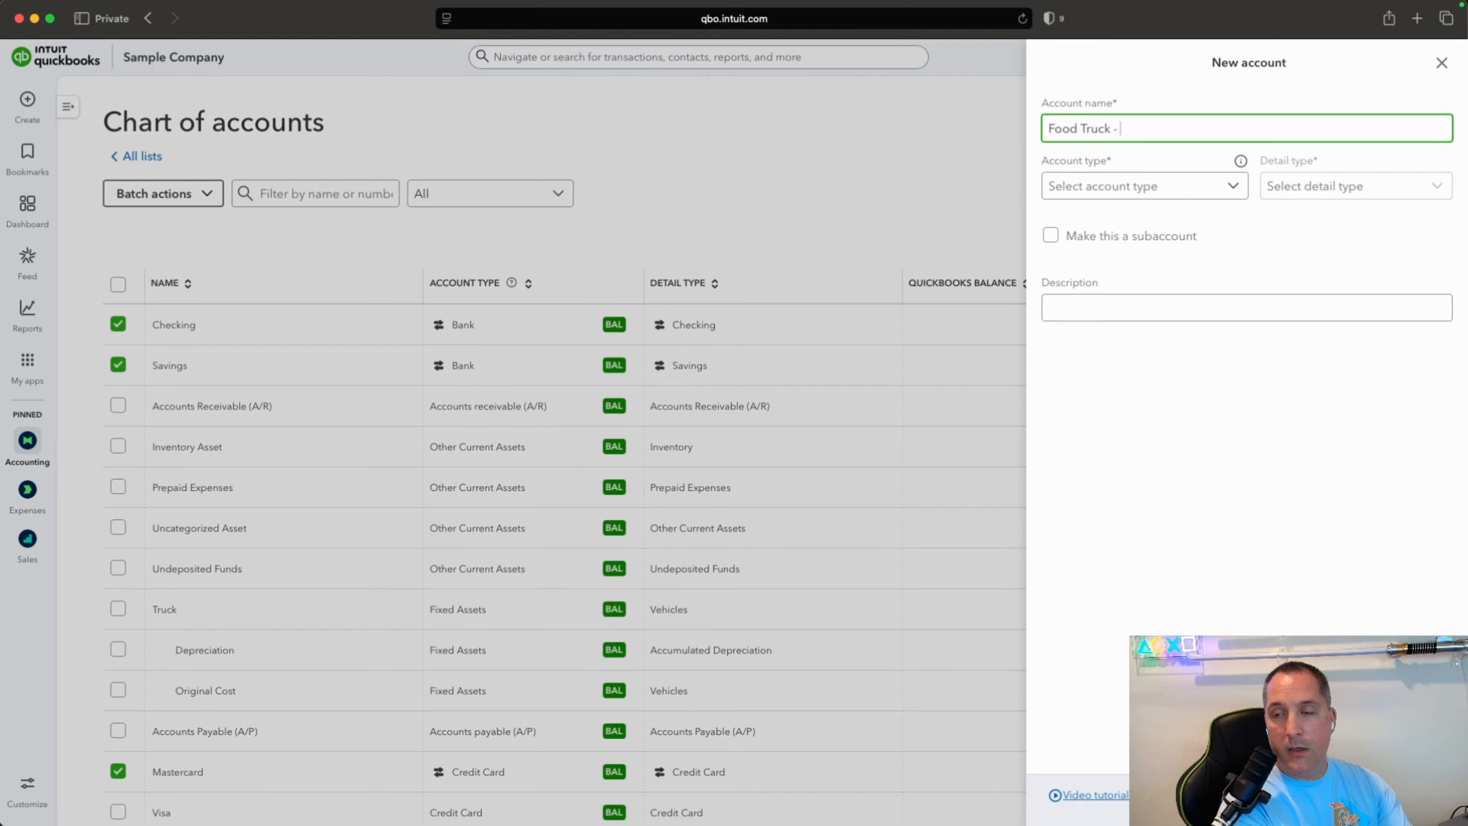
{"action": "type", "text": " Fuel"}
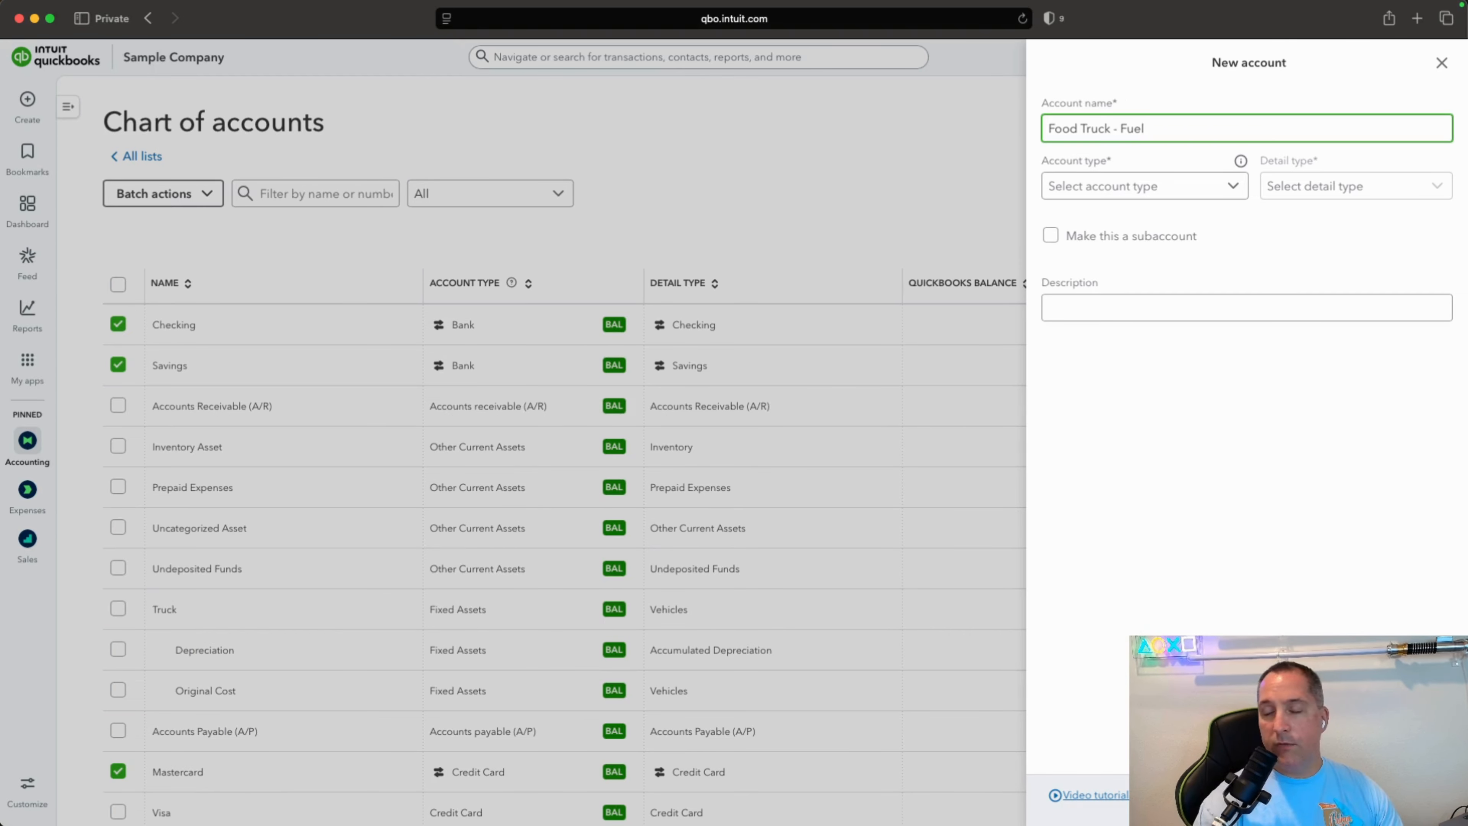
Look through the available account types and set the Food Truck - Fuel account's type to Expenses
{"action": "left_click", "coordinate": [1202, 190]}
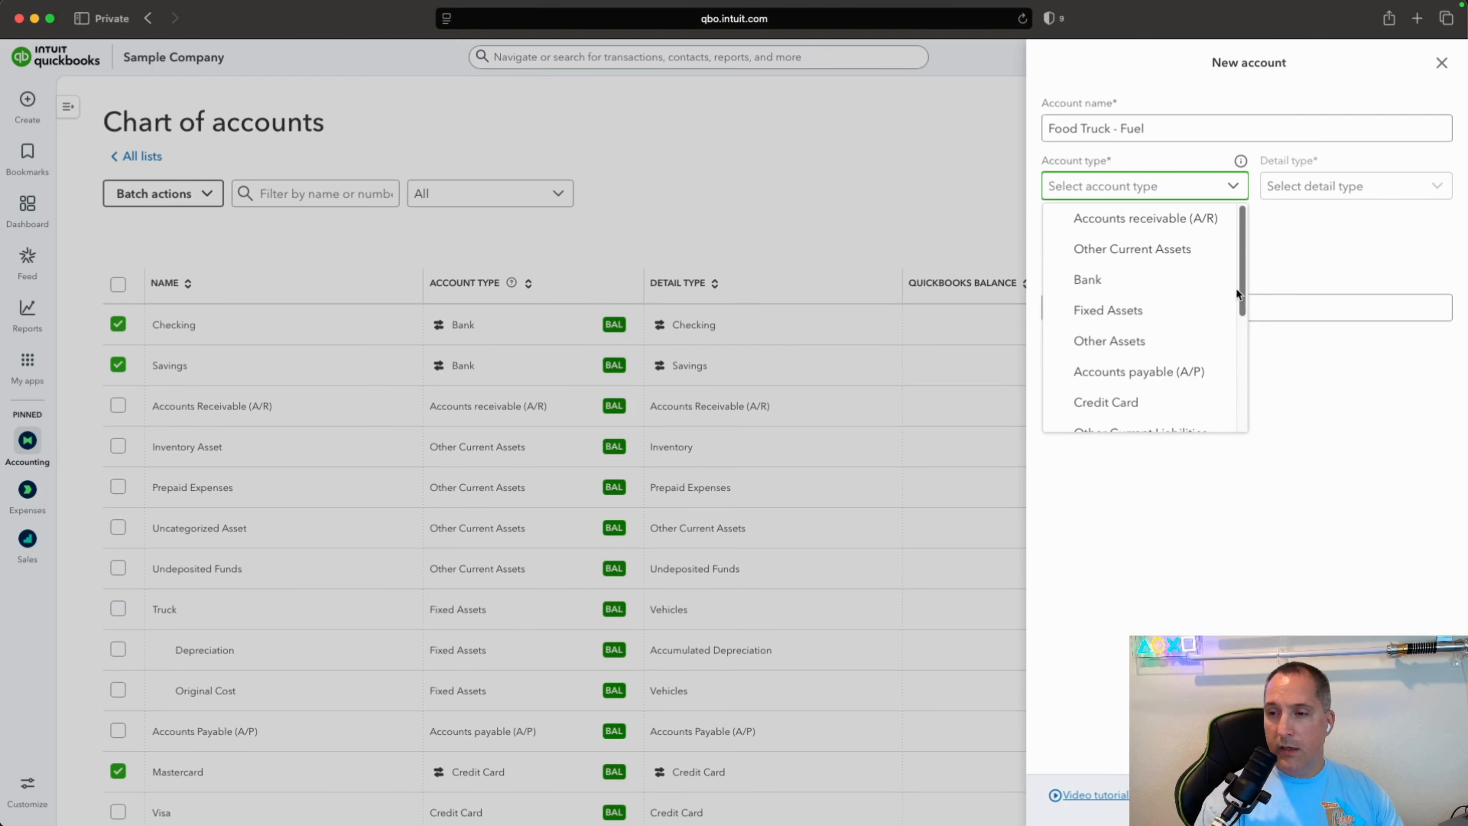
{"action": "left_click_drag", "start_coordinate": [1239, 284], "coordinate": [1249, 414]}
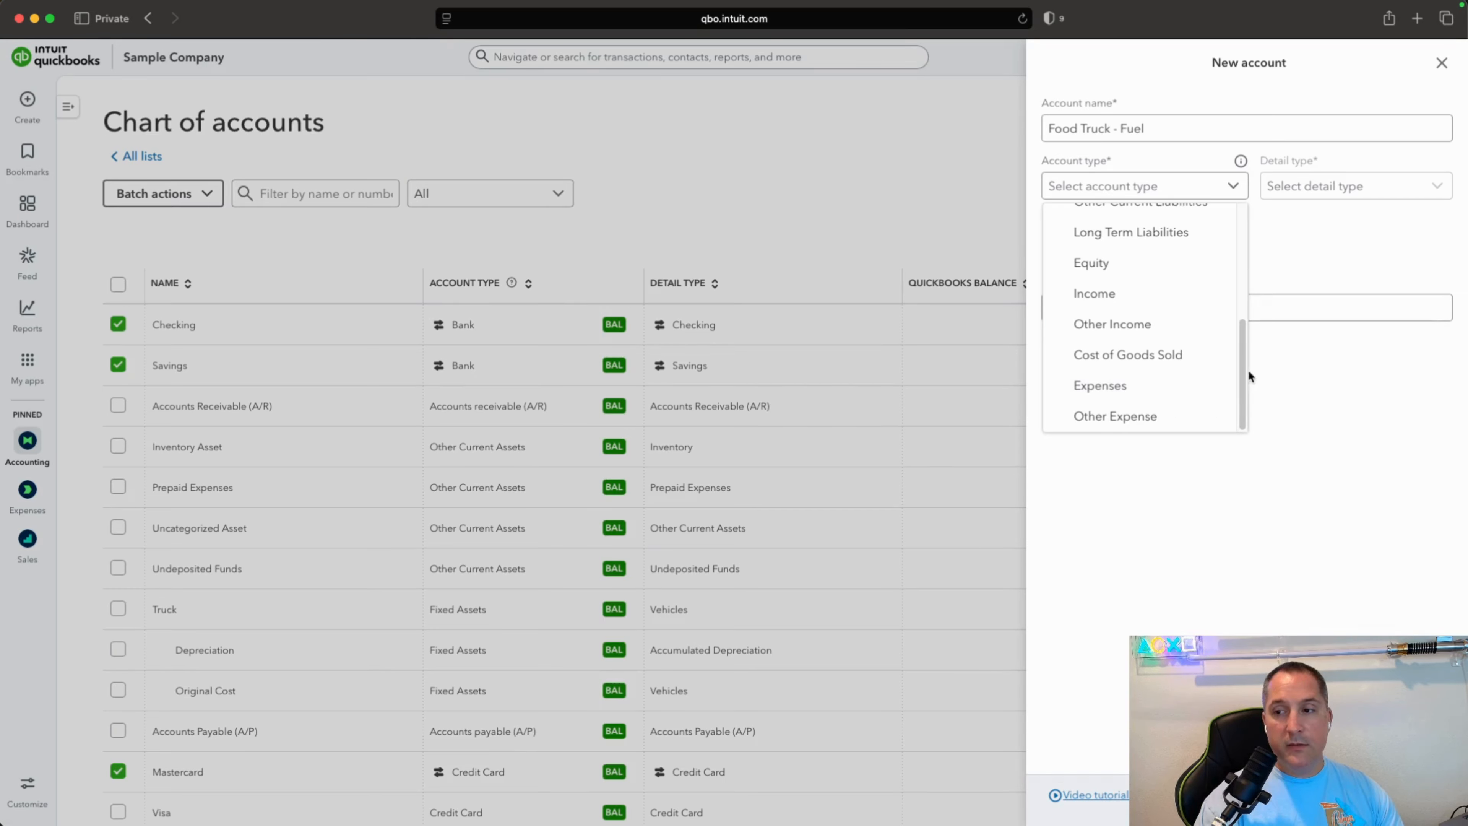
{"action": "left_click_drag", "start_coordinate": [1245, 367], "coordinate": [1216, 449]}
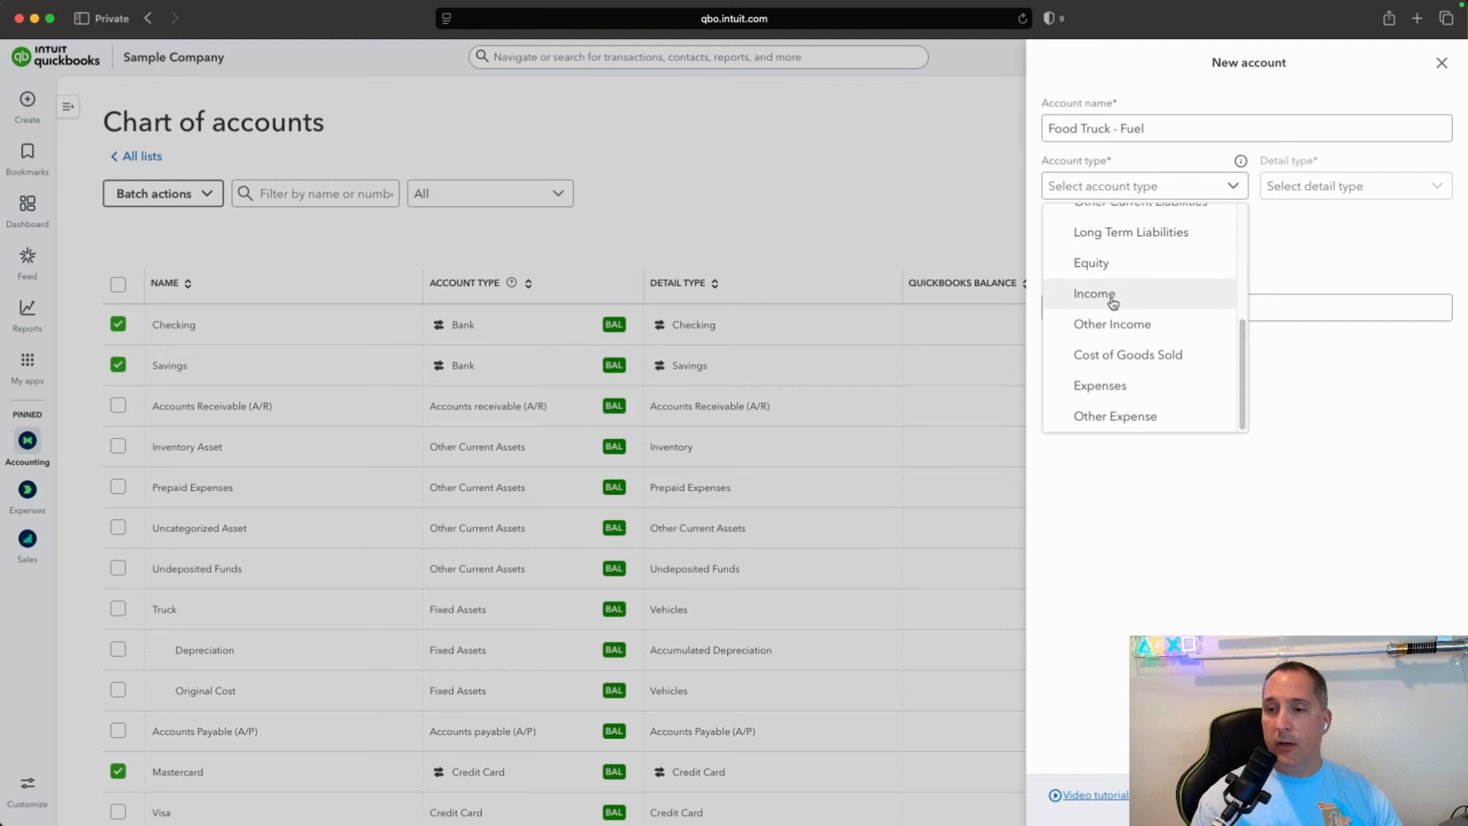
{"action": "scroll", "coordinate": [1137, 312], "scroll_direction": "up", "scroll_amount": 2}
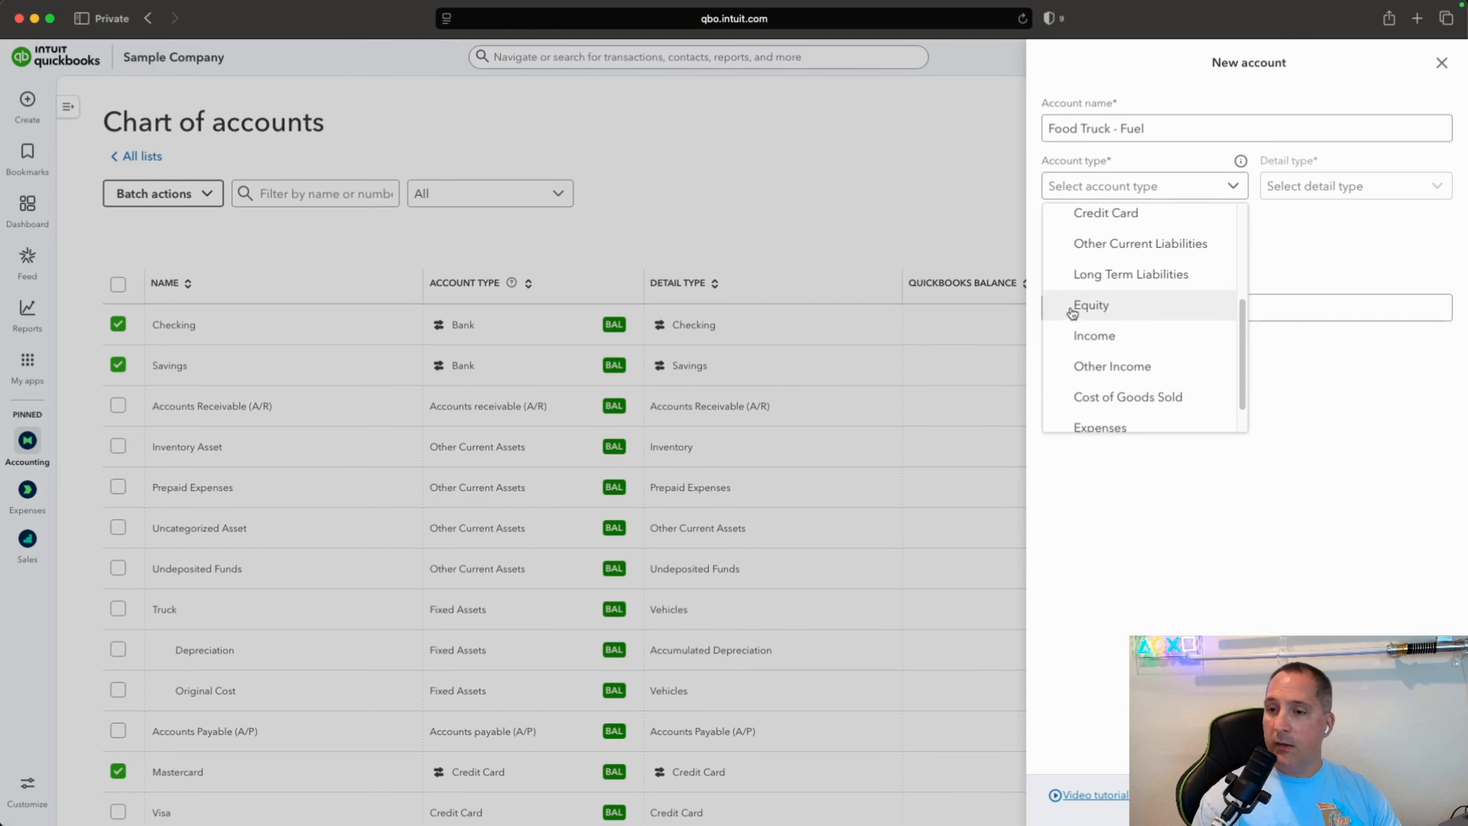
{"action": "left_click_drag", "start_coordinate": [1241, 317], "coordinate": [1247, 269]}
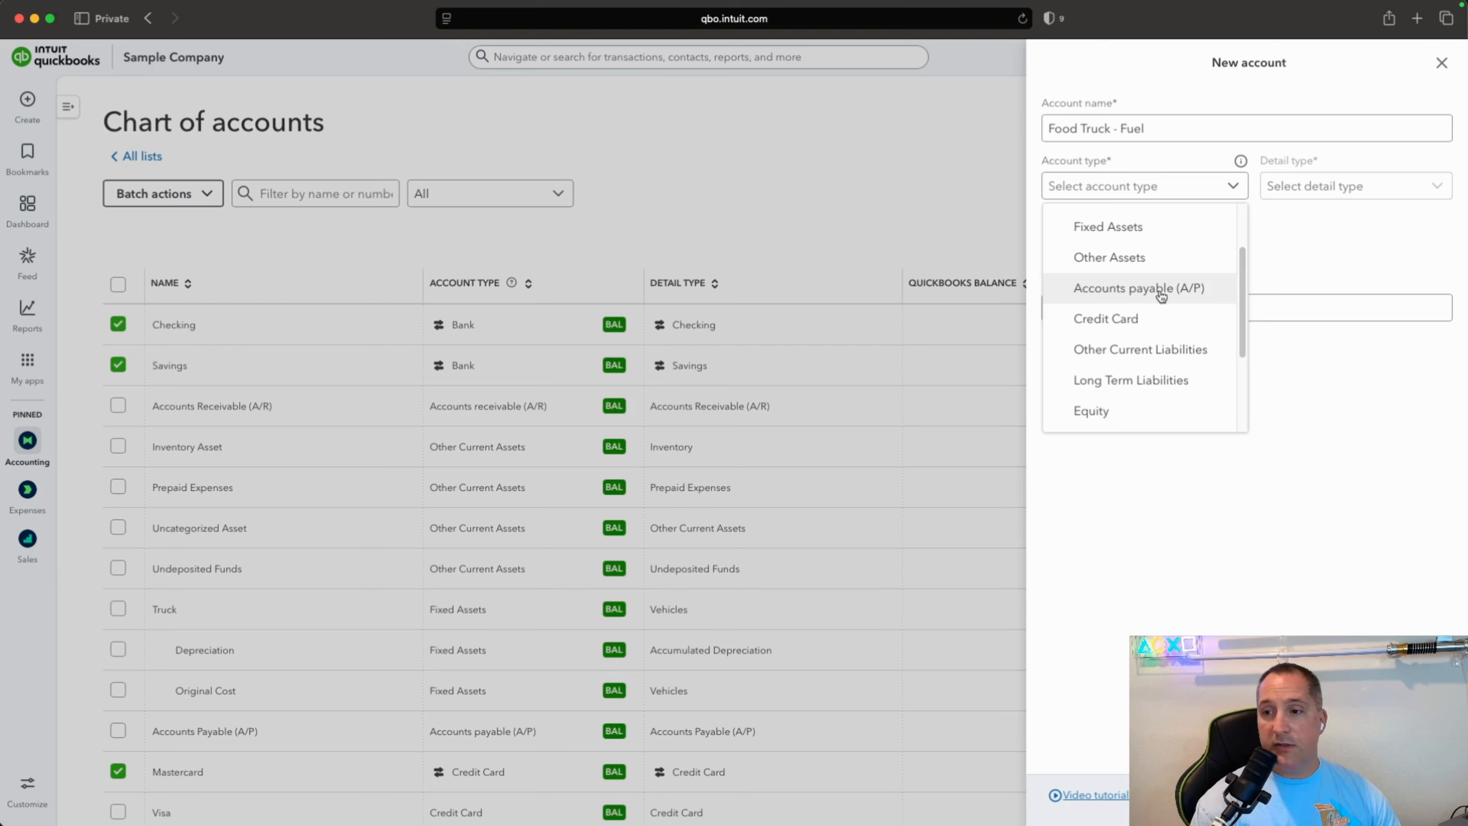
{"action": "left_click_drag", "start_coordinate": [1244, 282], "coordinate": [1243, 250]}
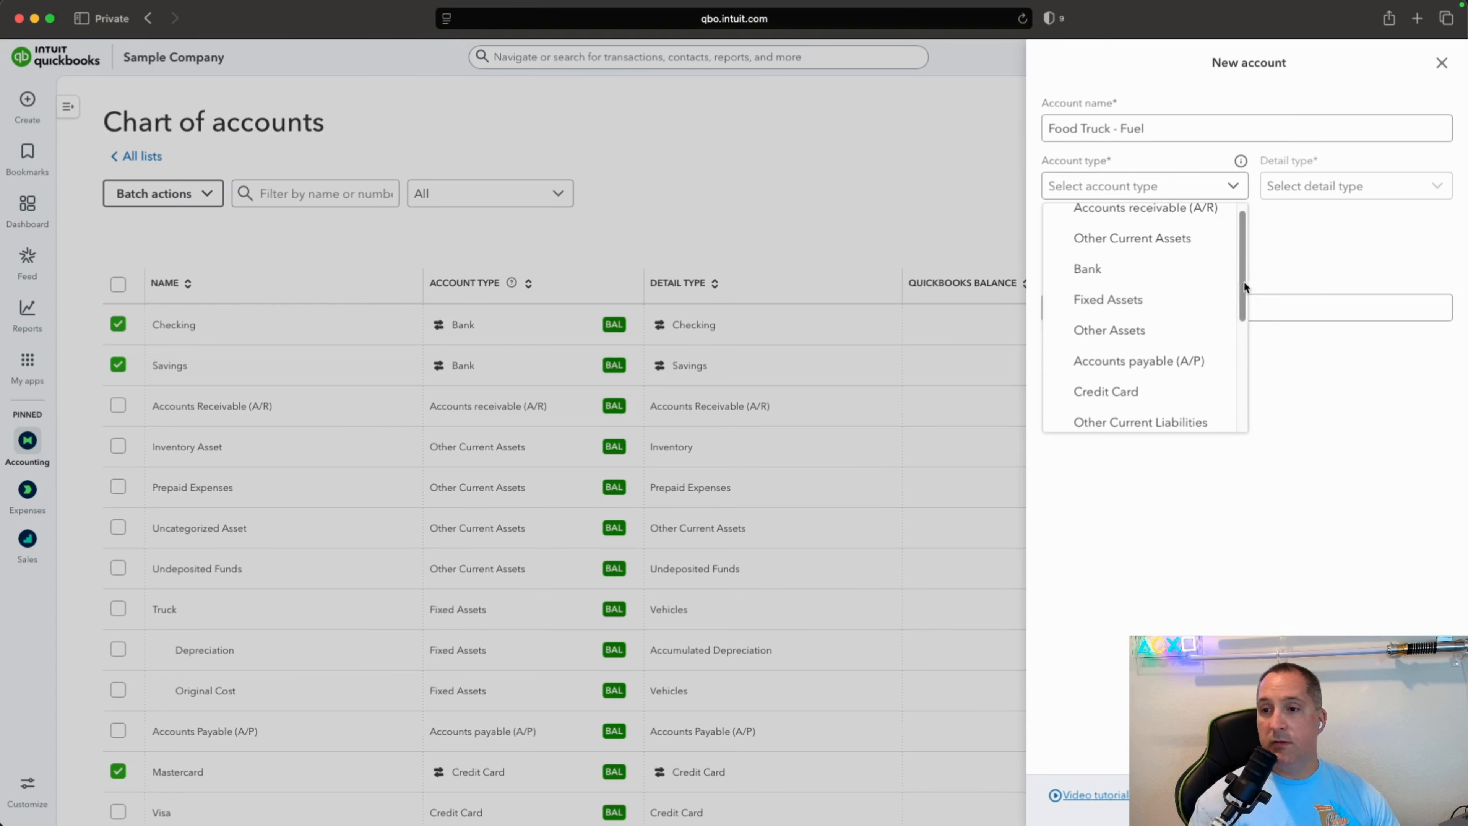
{"action": "left_click_drag", "start_coordinate": [1244, 280], "coordinate": [1242, 247]}
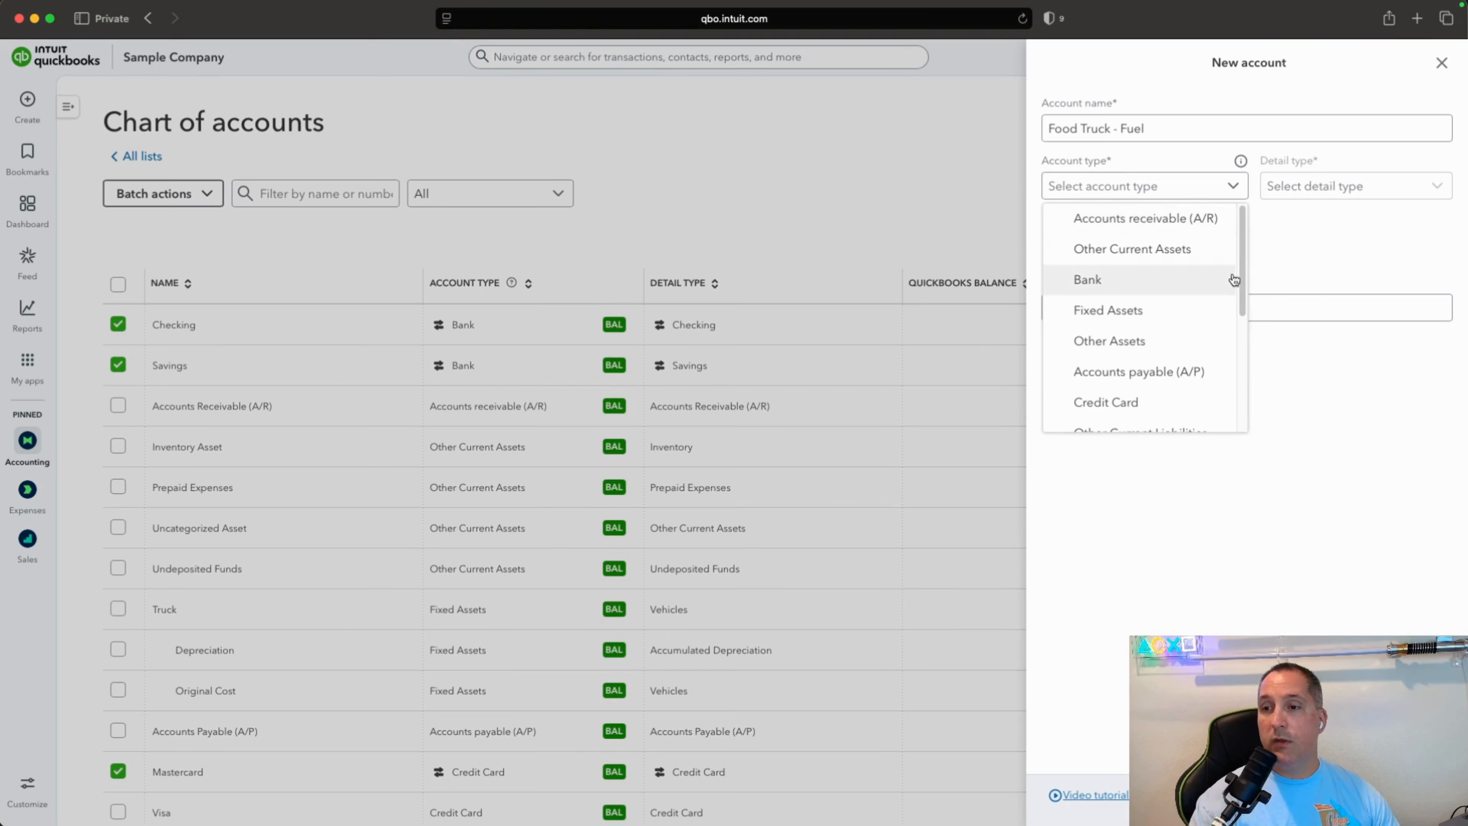
{"action": "scroll", "coordinate": [1241, 258], "scroll_direction": "down", "scroll_amount": 1}
{"action": "left_click_drag", "start_coordinate": [1242, 258], "coordinate": [1264, 384]}
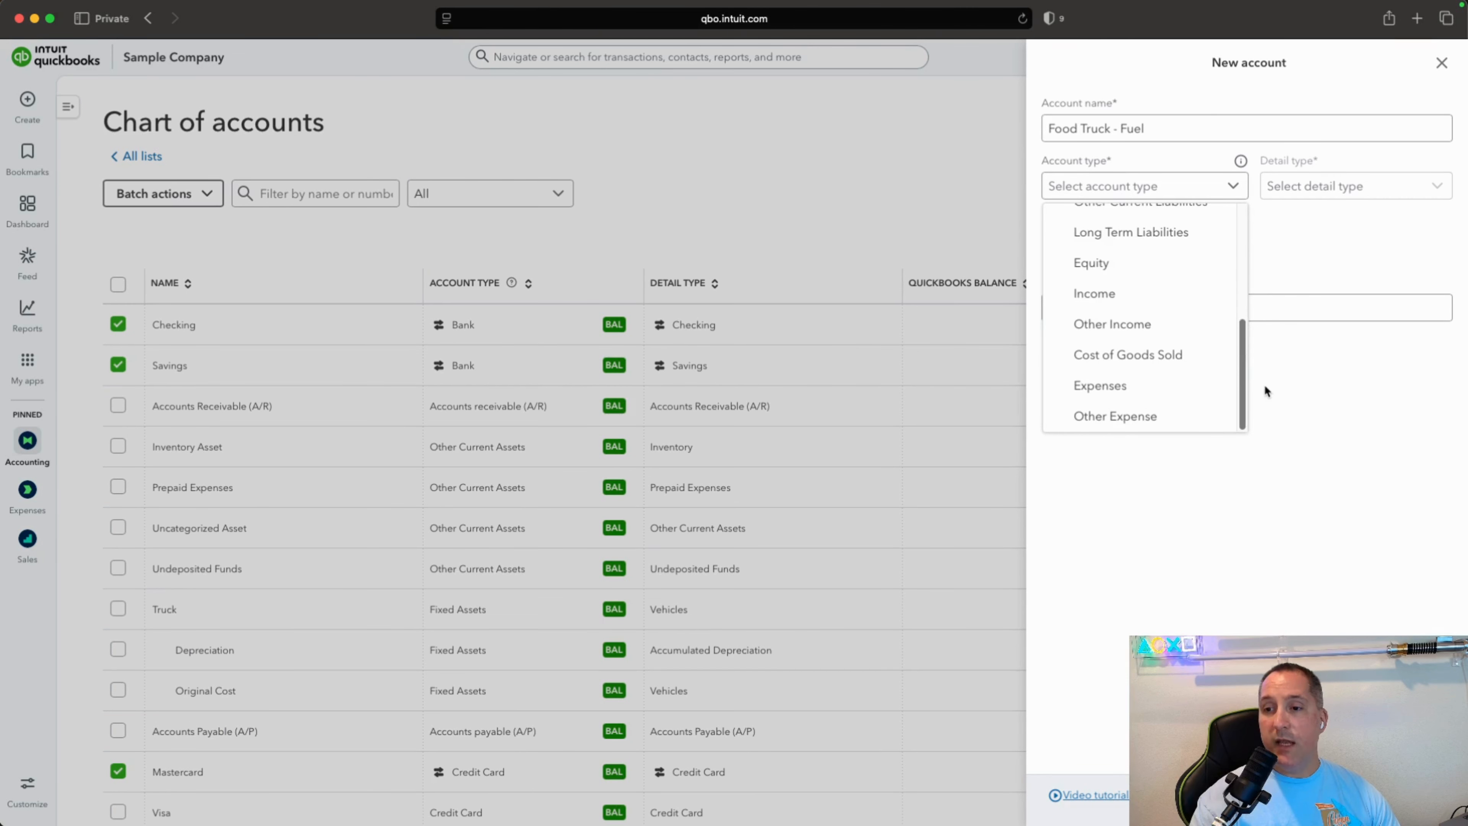
{"action": "left_click", "coordinate": [1163, 392]}
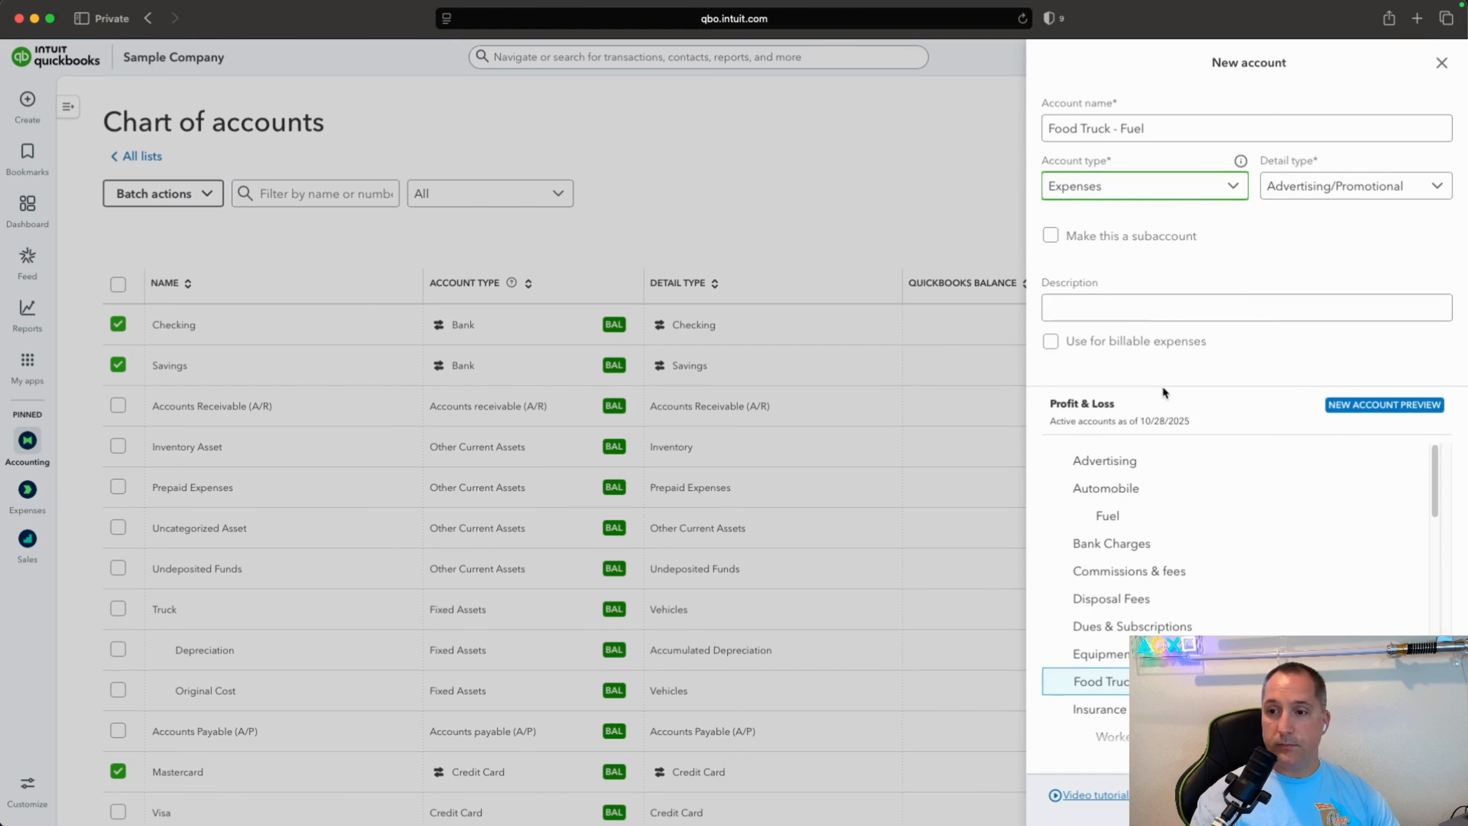
Set the Food Truck - Fuel account's detail type to Auto and save the account
{"action": "left_click", "coordinate": [1432, 188]}
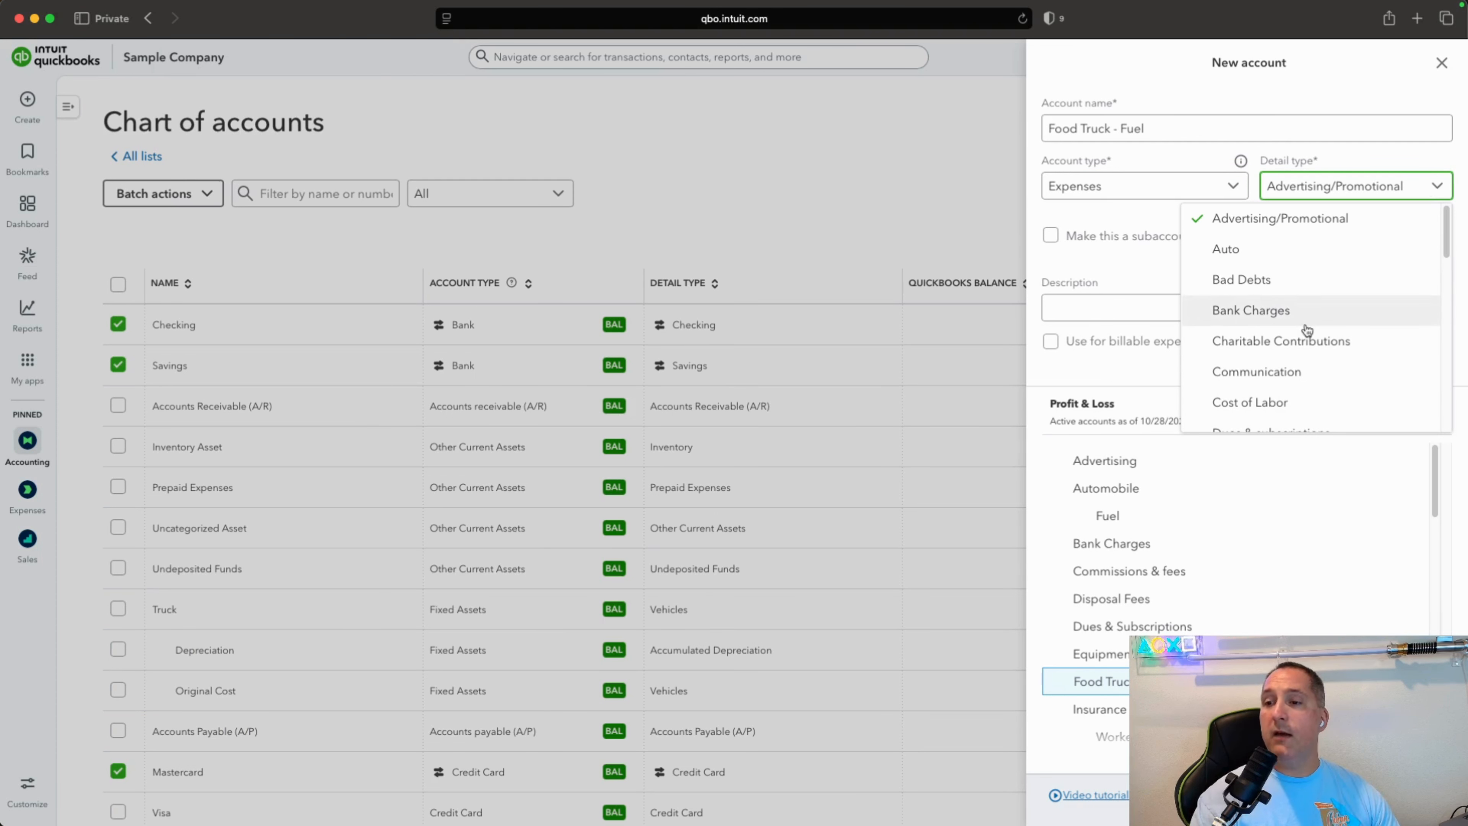
{"action": "scroll", "coordinate": [1307, 329], "scroll_direction": "down", "scroll_amount": 3}
{"action": "scroll", "coordinate": [1308, 331], "scroll_direction": "down", "scroll_amount": 8}
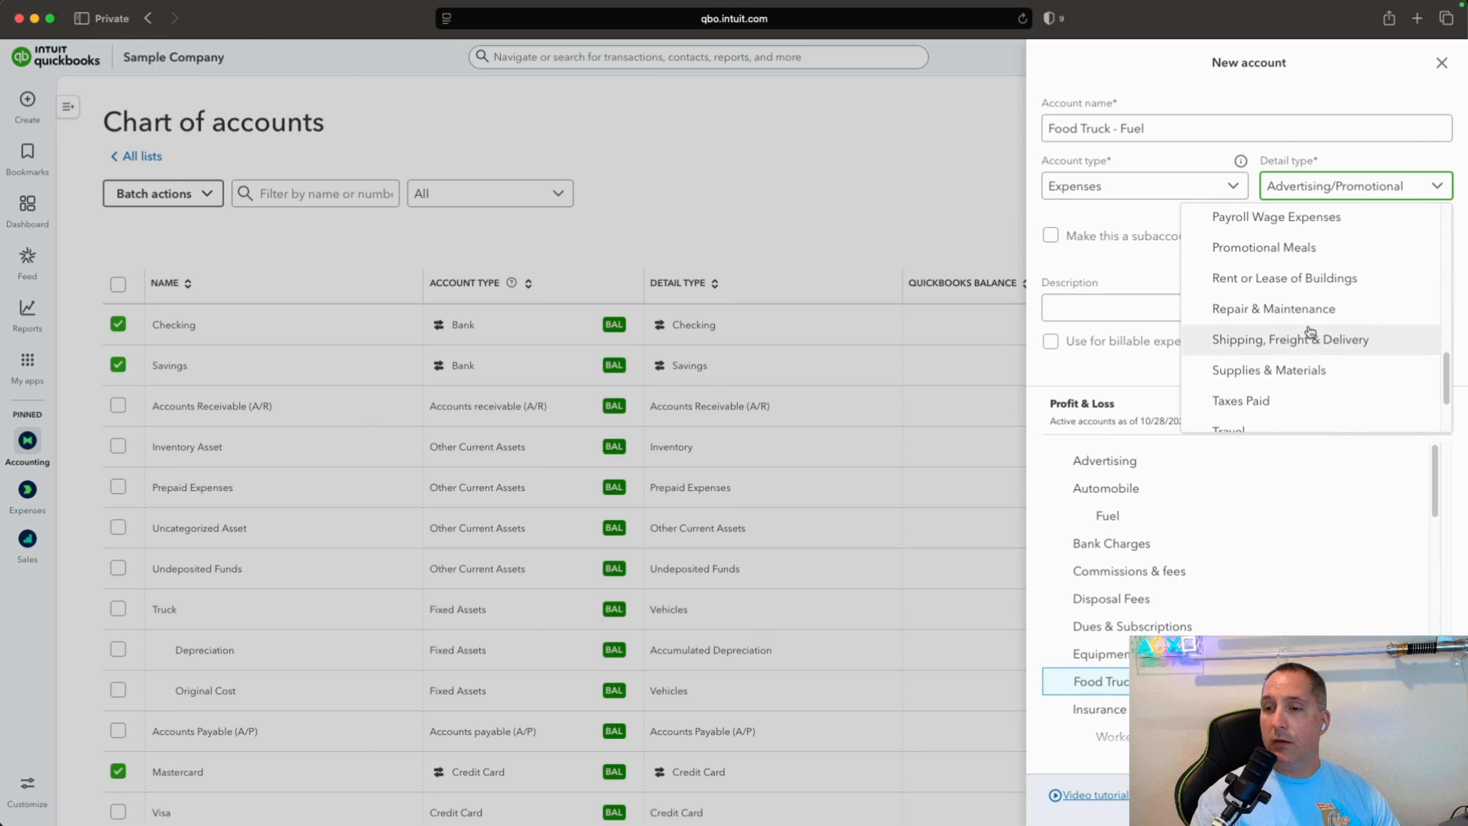
{"action": "scroll", "coordinate": [1310, 333], "scroll_direction": "down", "scroll_amount": 3}
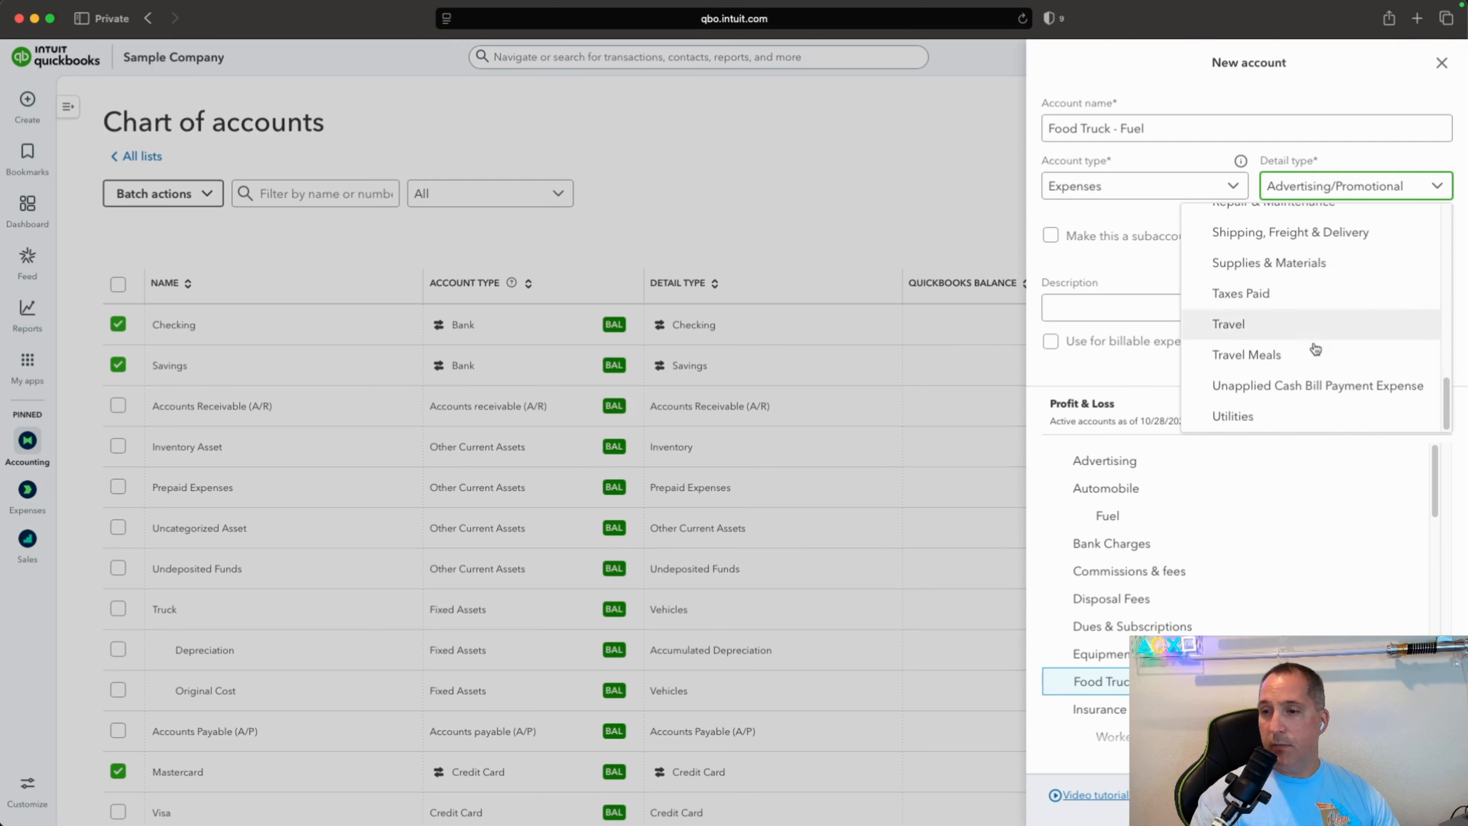
{"action": "scroll", "coordinate": [1320, 366], "scroll_direction": "up", "scroll_amount": 5}
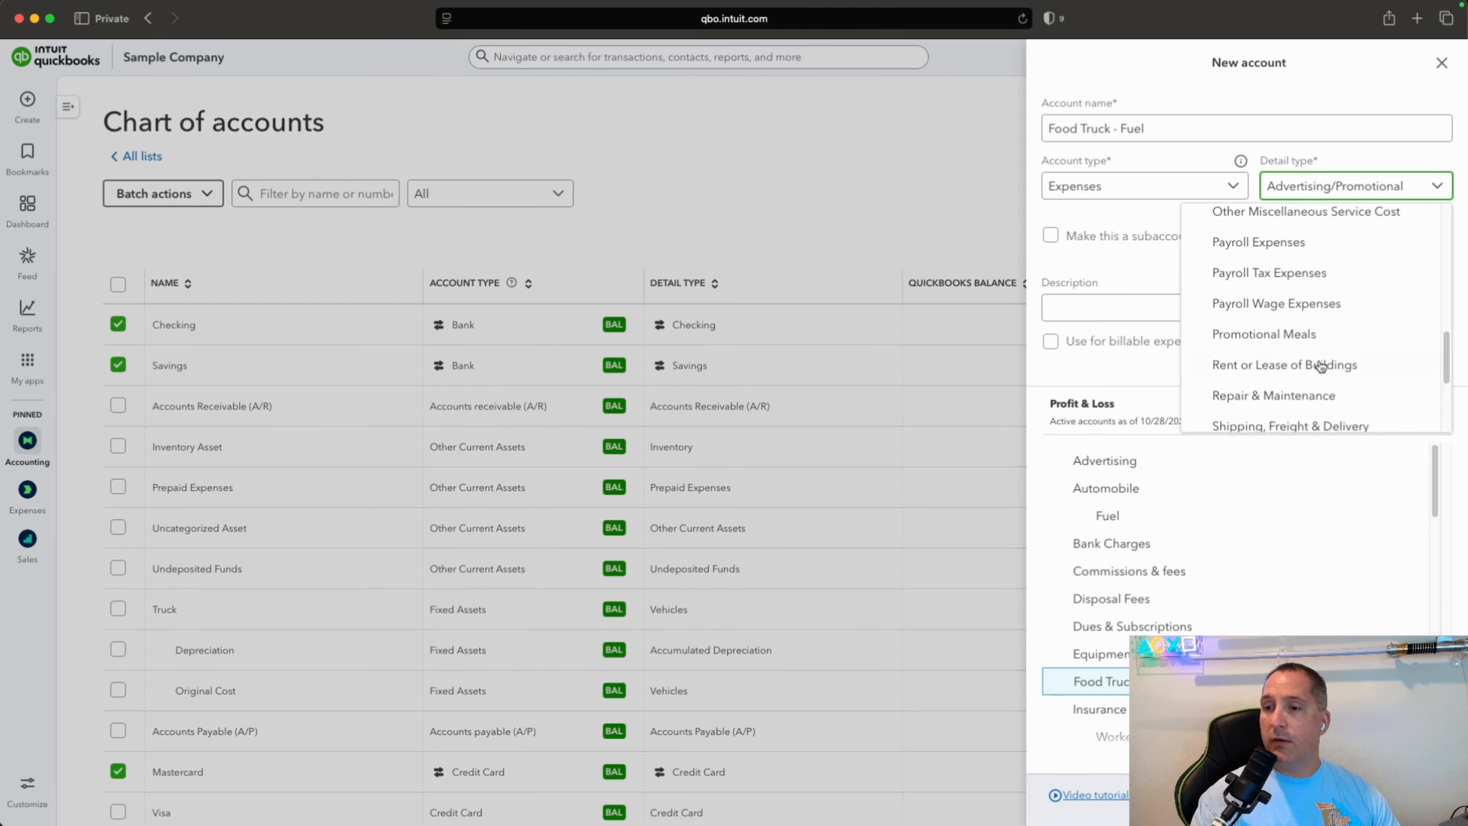
{"action": "scroll", "coordinate": [1322, 366], "scroll_direction": "up", "scroll_amount": 5}
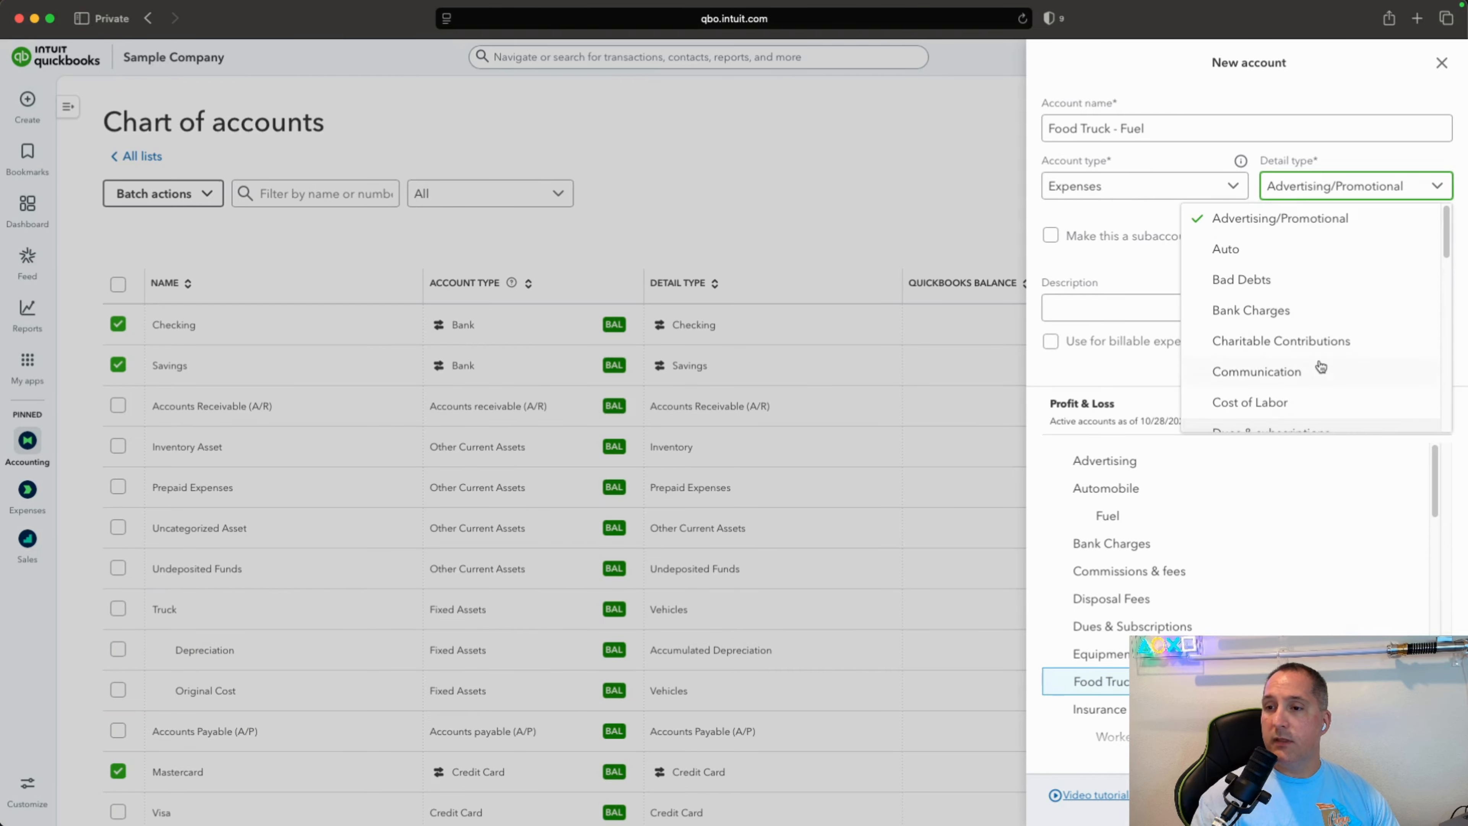
{"action": "left_click", "coordinate": [1305, 249]}
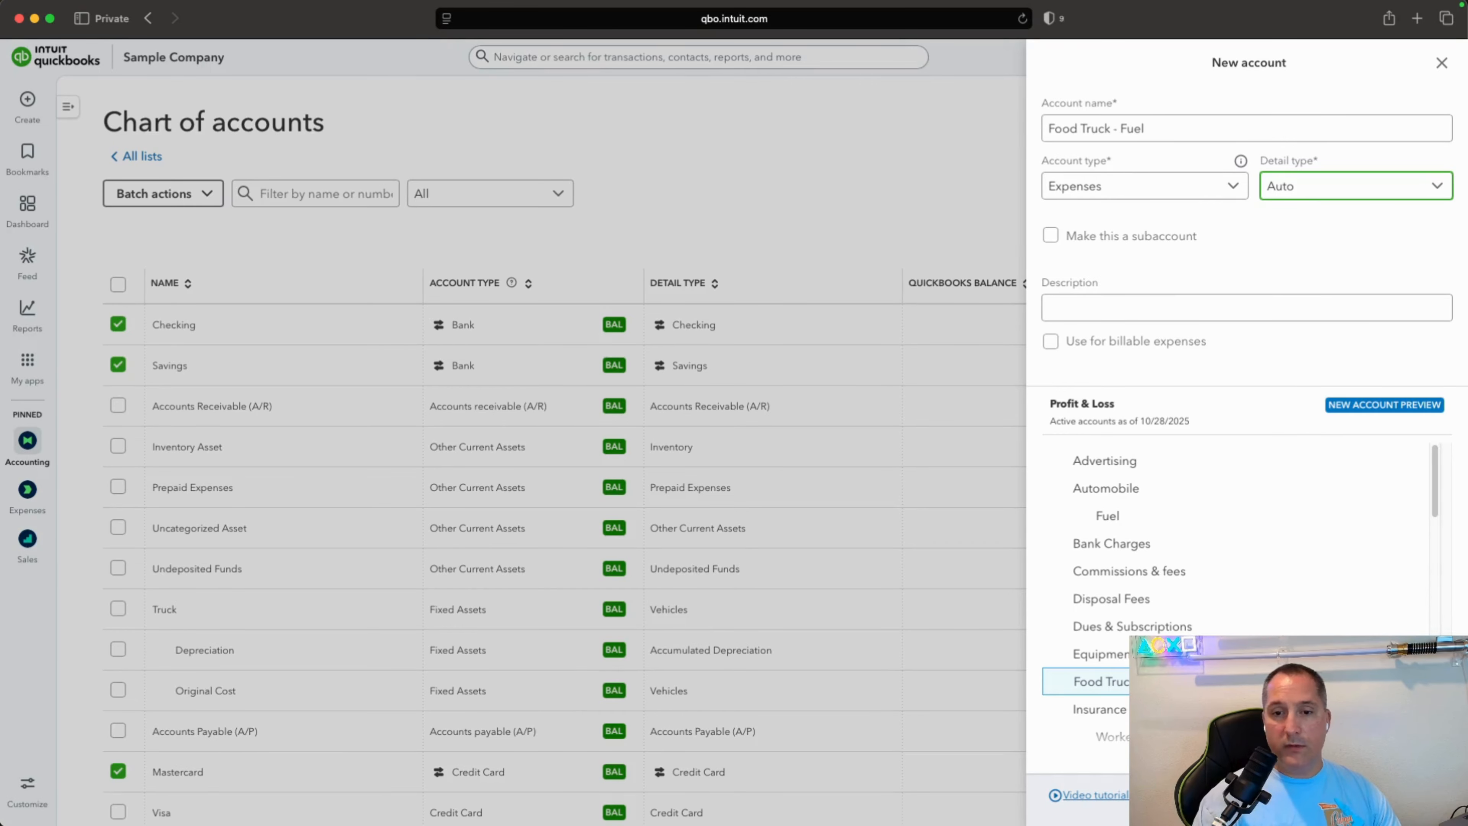
{"action": "left_click", "coordinate": [1406, 795]}
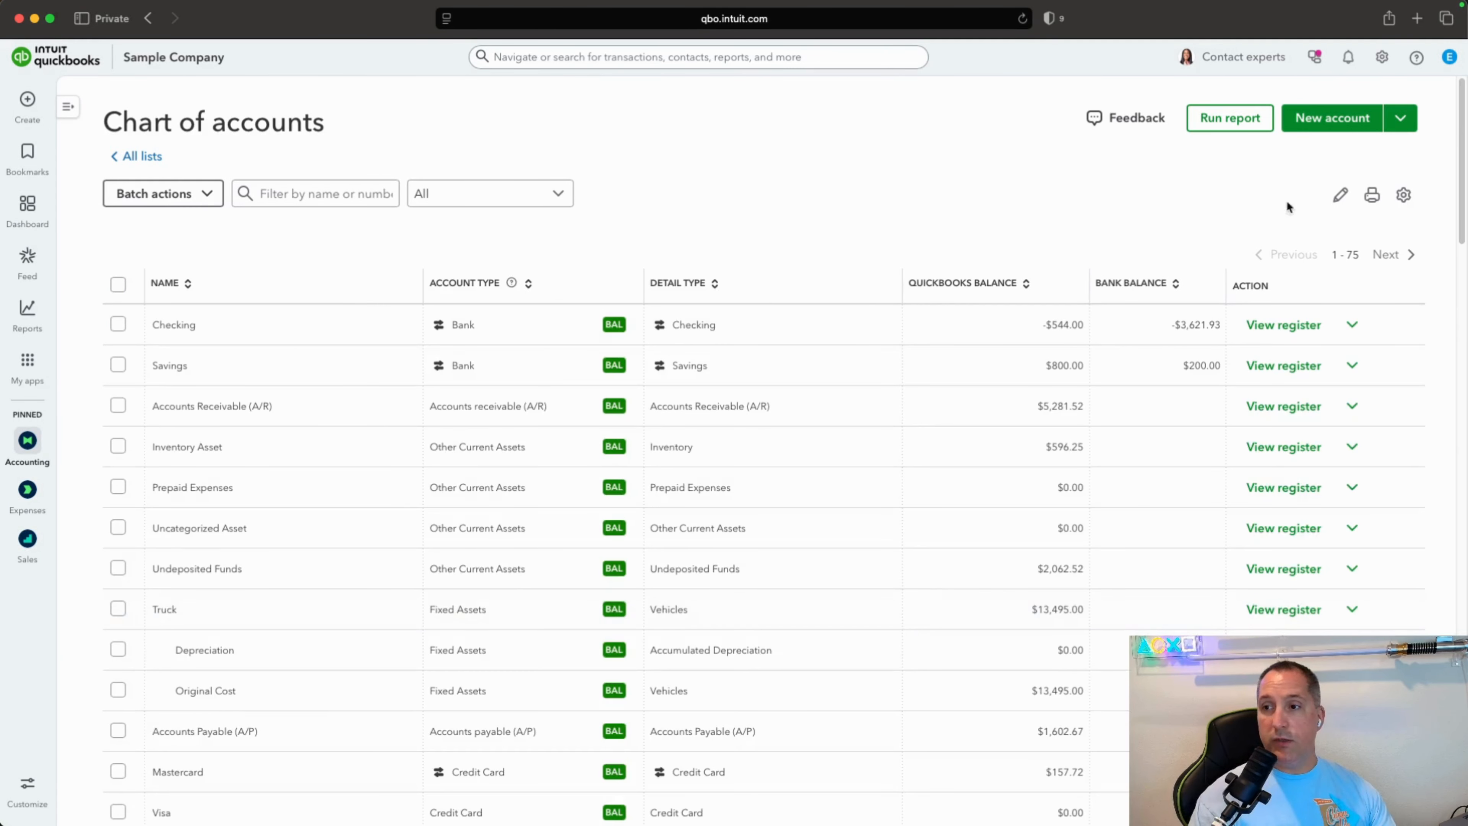
Start another new account in the chart of accounts and name it Food Truck
{"action": "left_click", "coordinate": [1328, 118]}
{"action": "left_click", "coordinate": [1177, 131]}
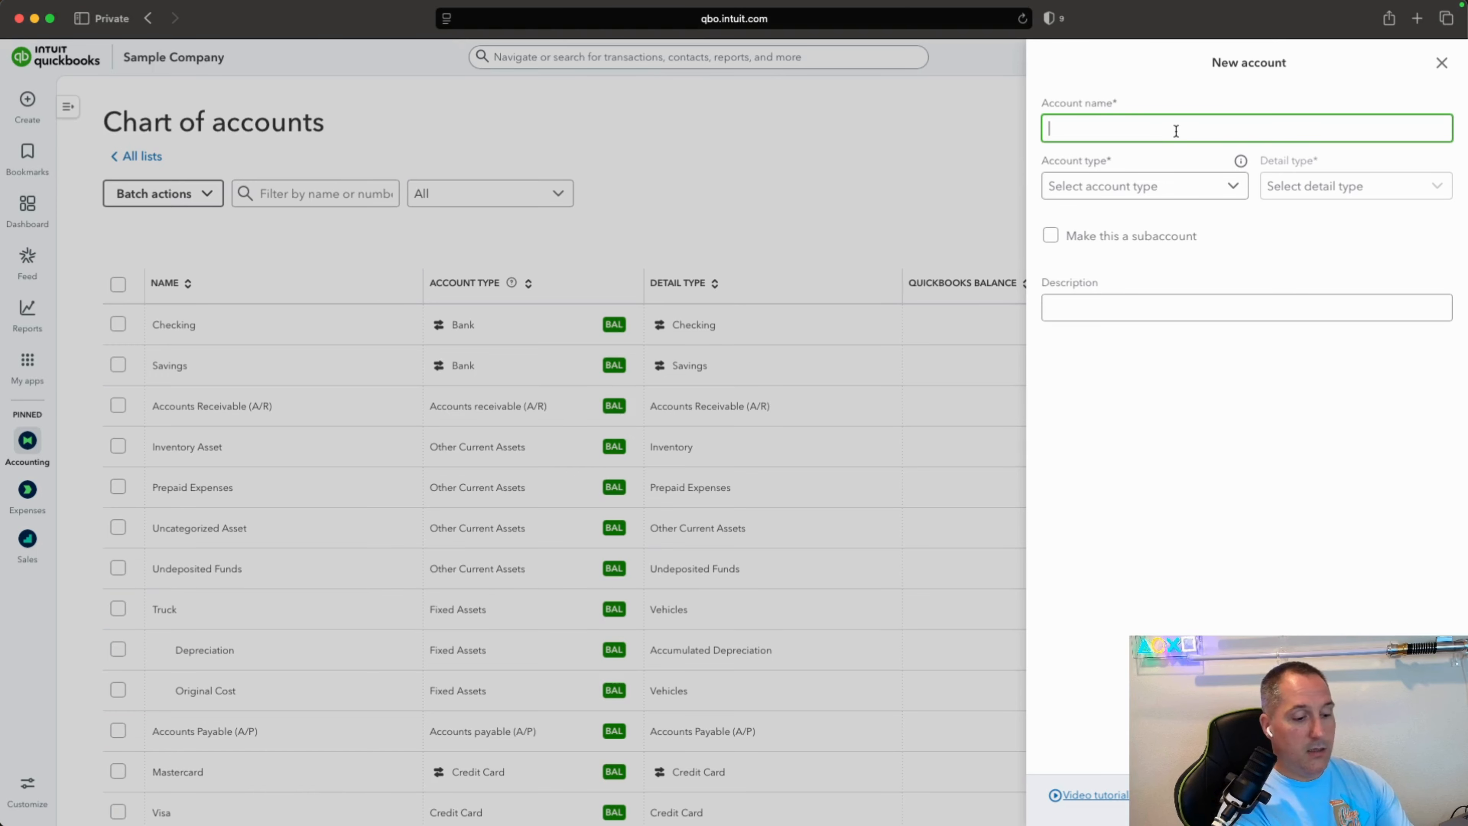
{"action": "type", "text": "Food Tu"}
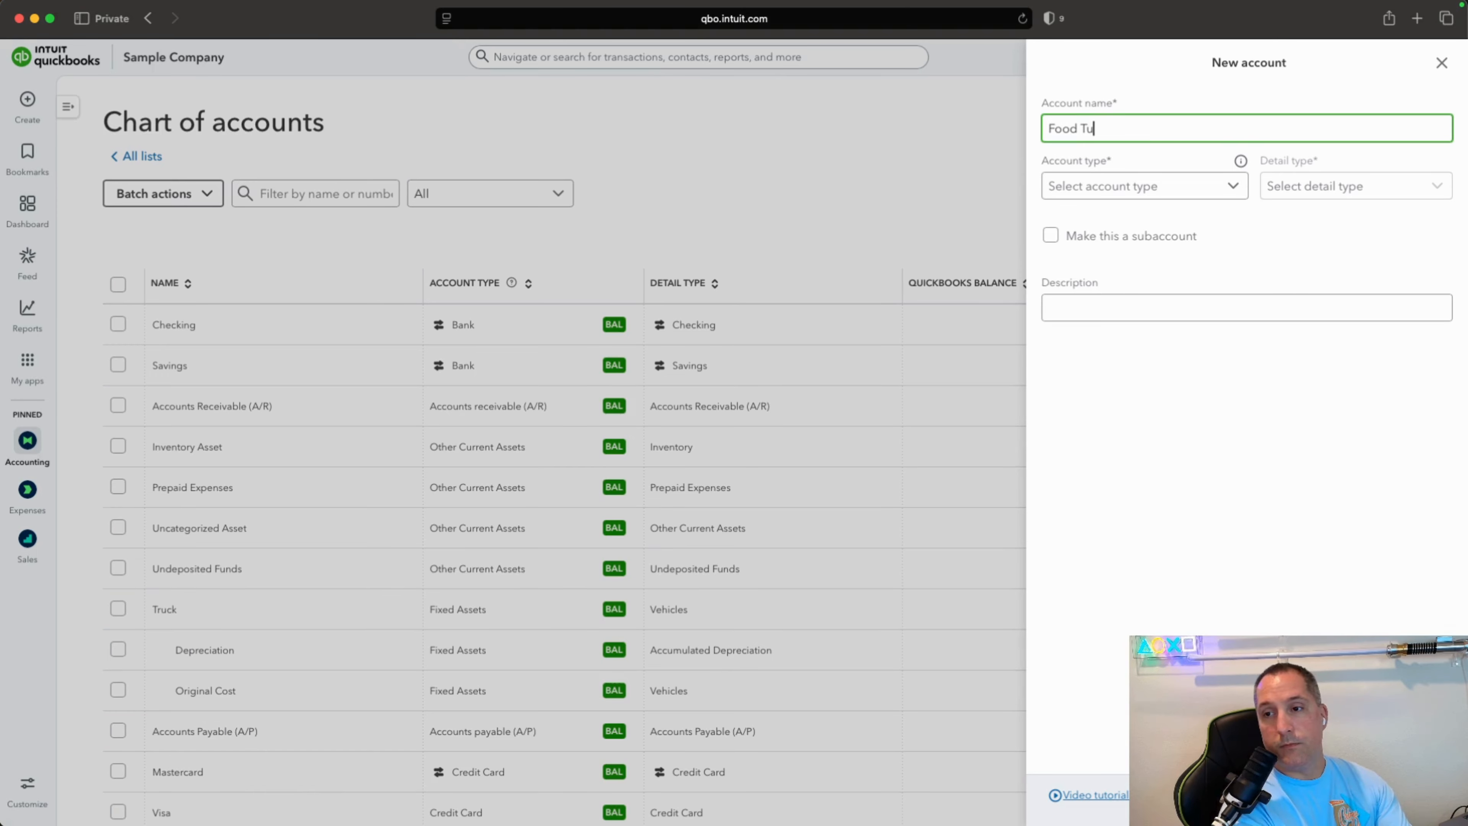
{"action": "key", "text": "BackSpace"}
{"action": "type", "text": "r"}
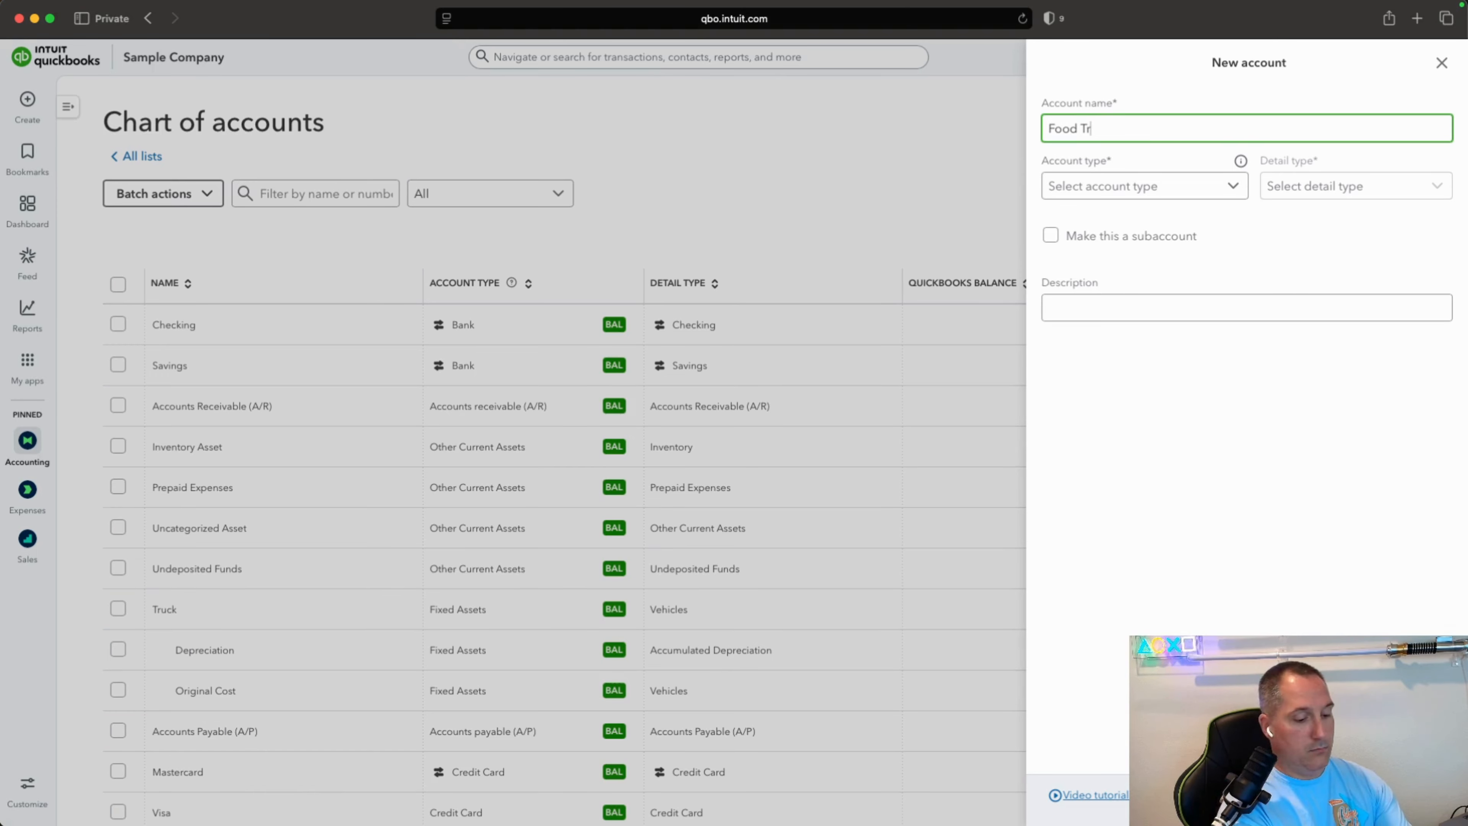
{"action": "type", "text": "uck"}
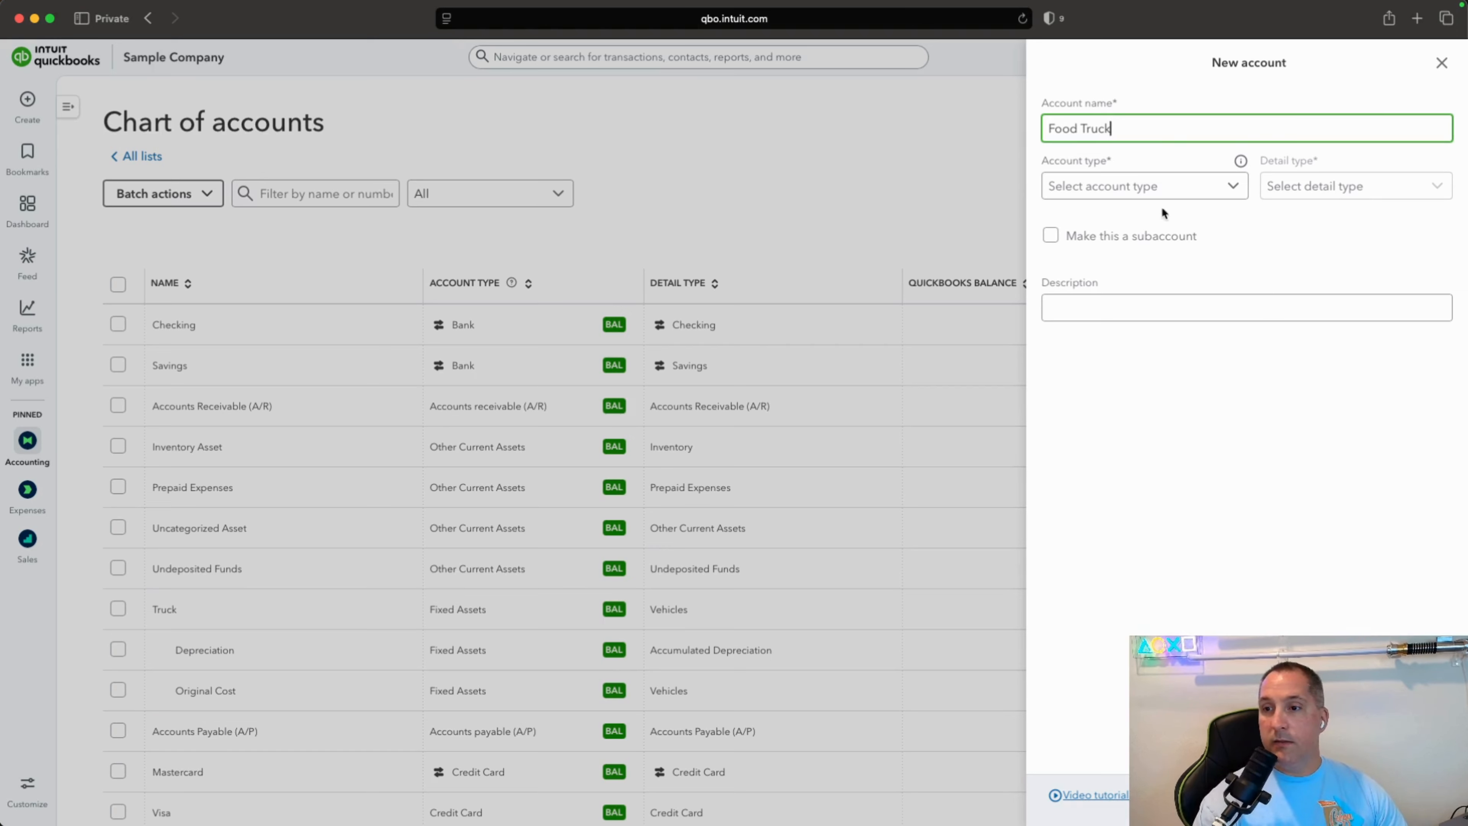
Set the Food Truck account's type to Expenses and its detail type to Auto, and save the account
{"action": "left_click", "coordinate": [1206, 192]}
{"action": "left_click_drag", "start_coordinate": [1240, 282], "coordinate": [1241, 402]}
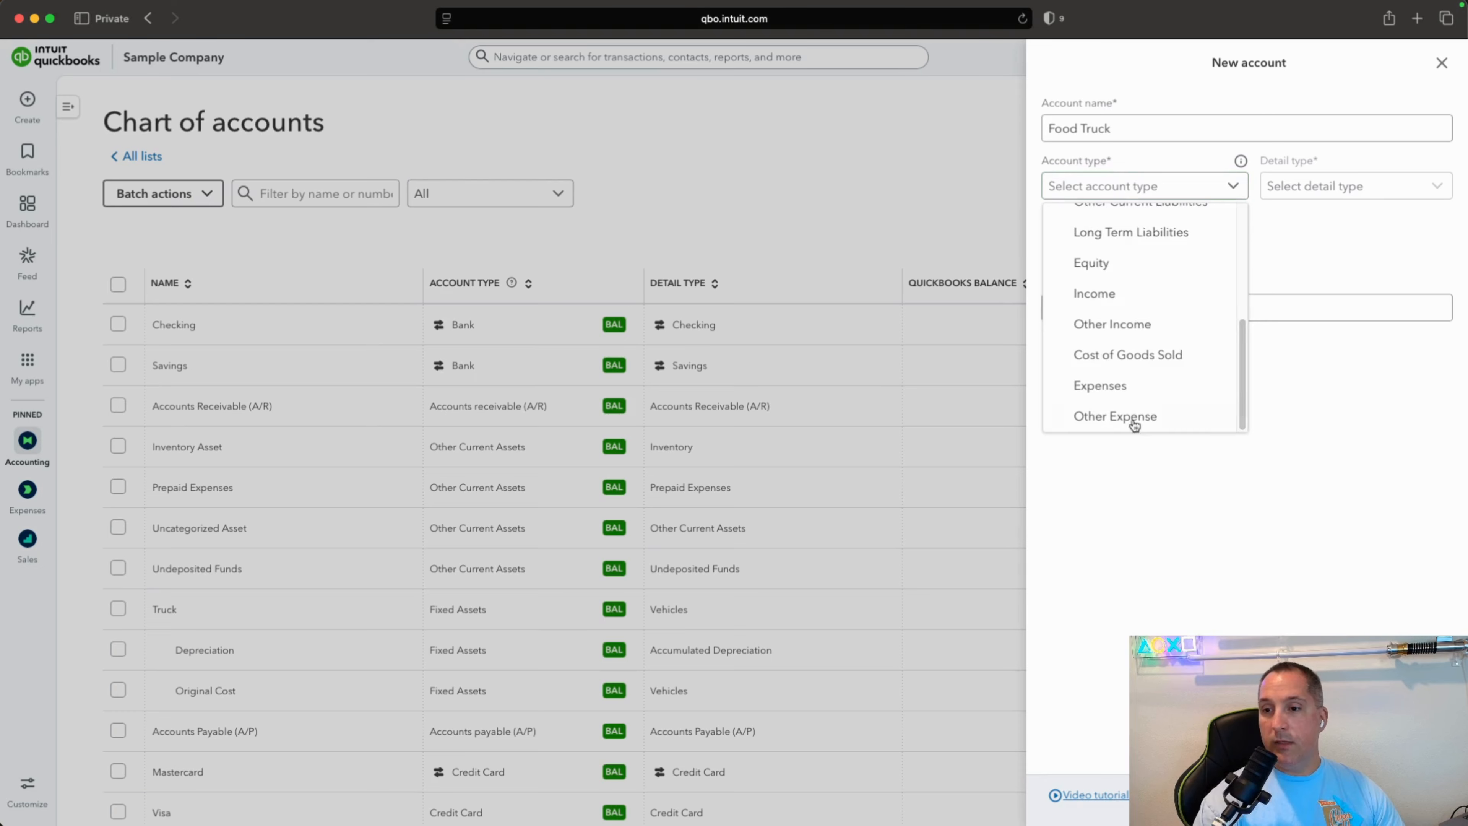
{"action": "left_click", "coordinate": [1131, 393]}
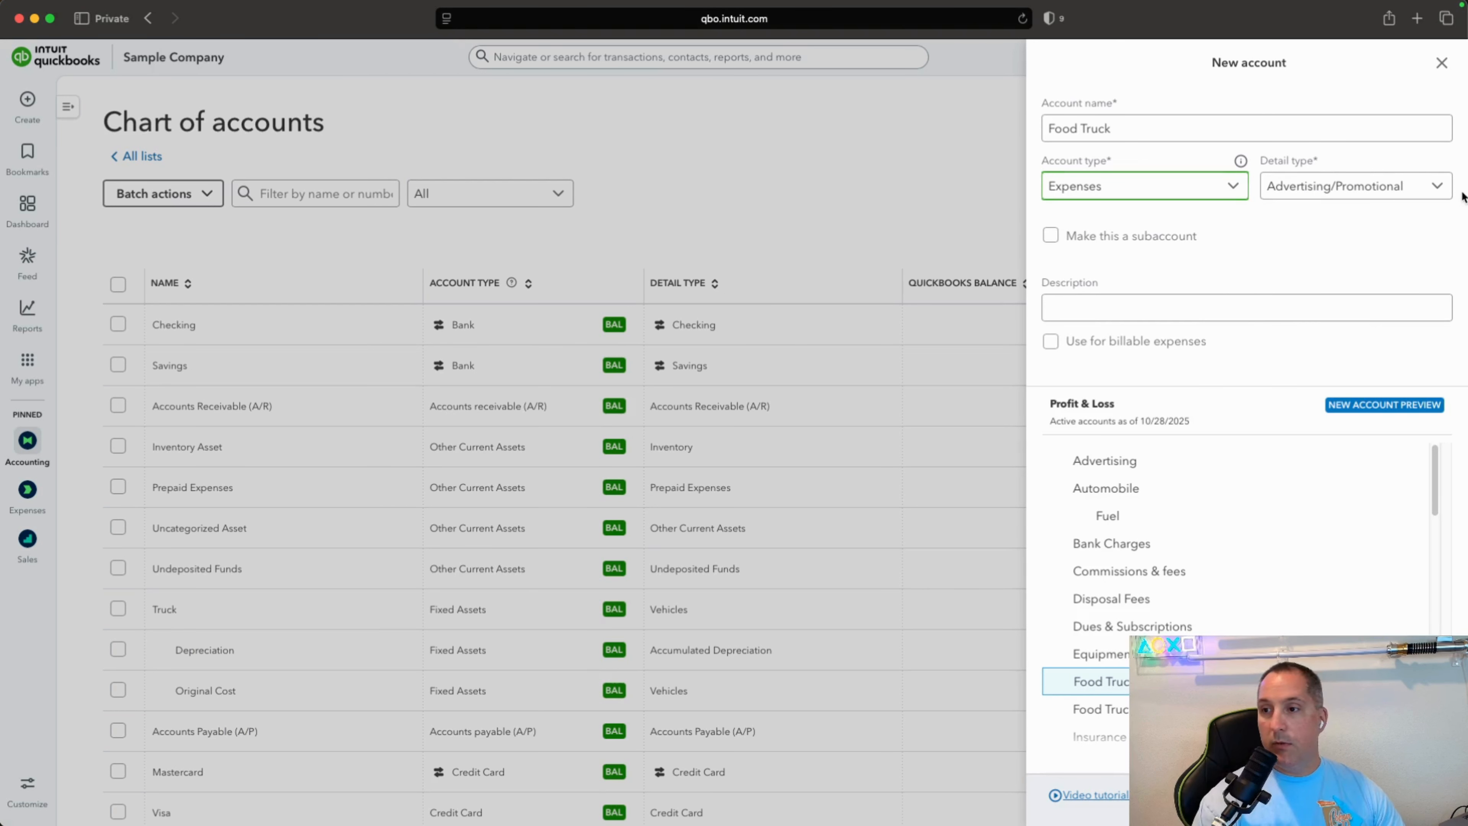
{"action": "left_click", "coordinate": [1352, 185]}
{"action": "left_click", "coordinate": [1300, 249]}
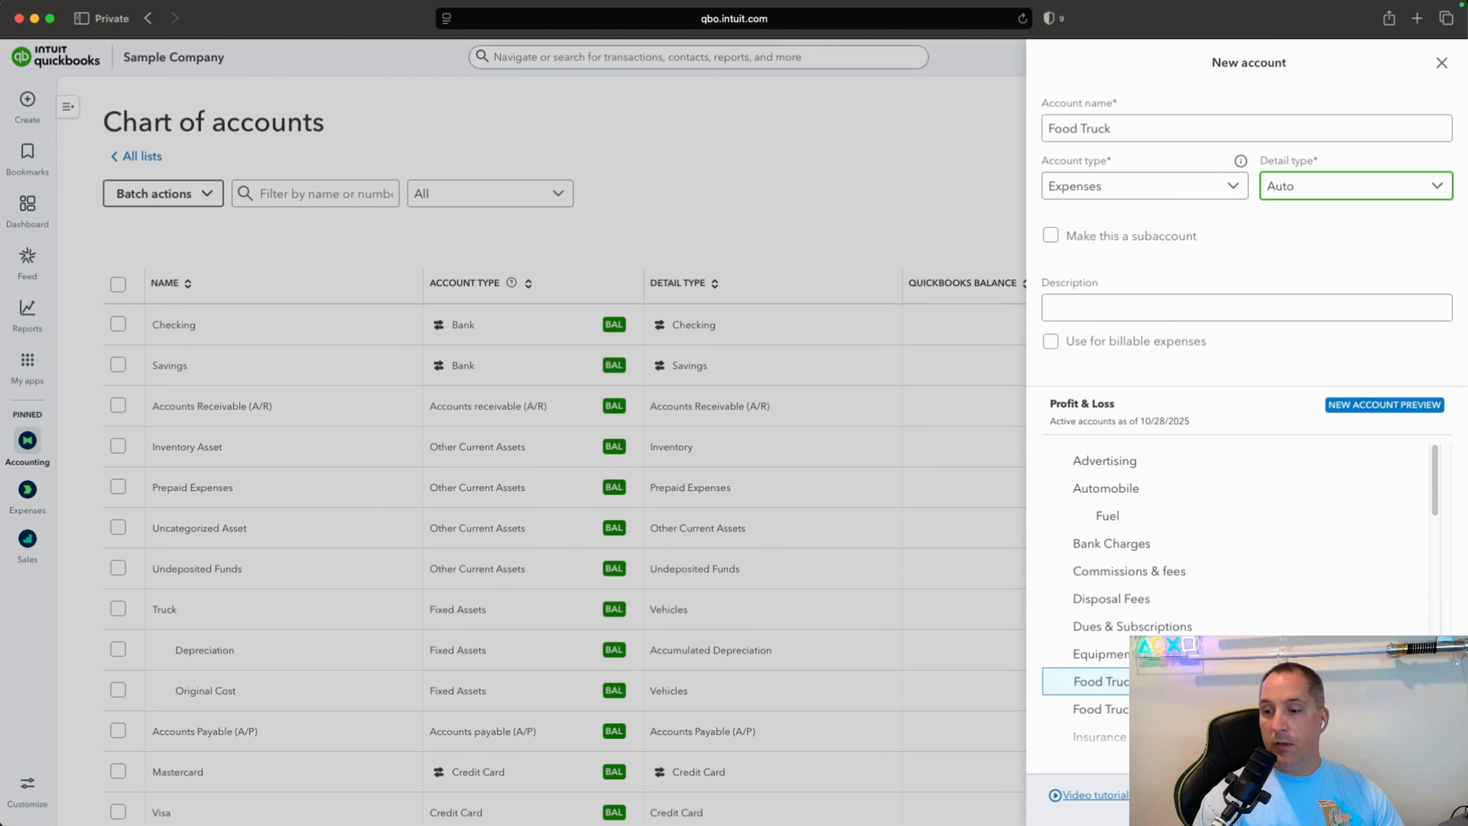
{"action": "left_click", "coordinate": [1419, 795]}
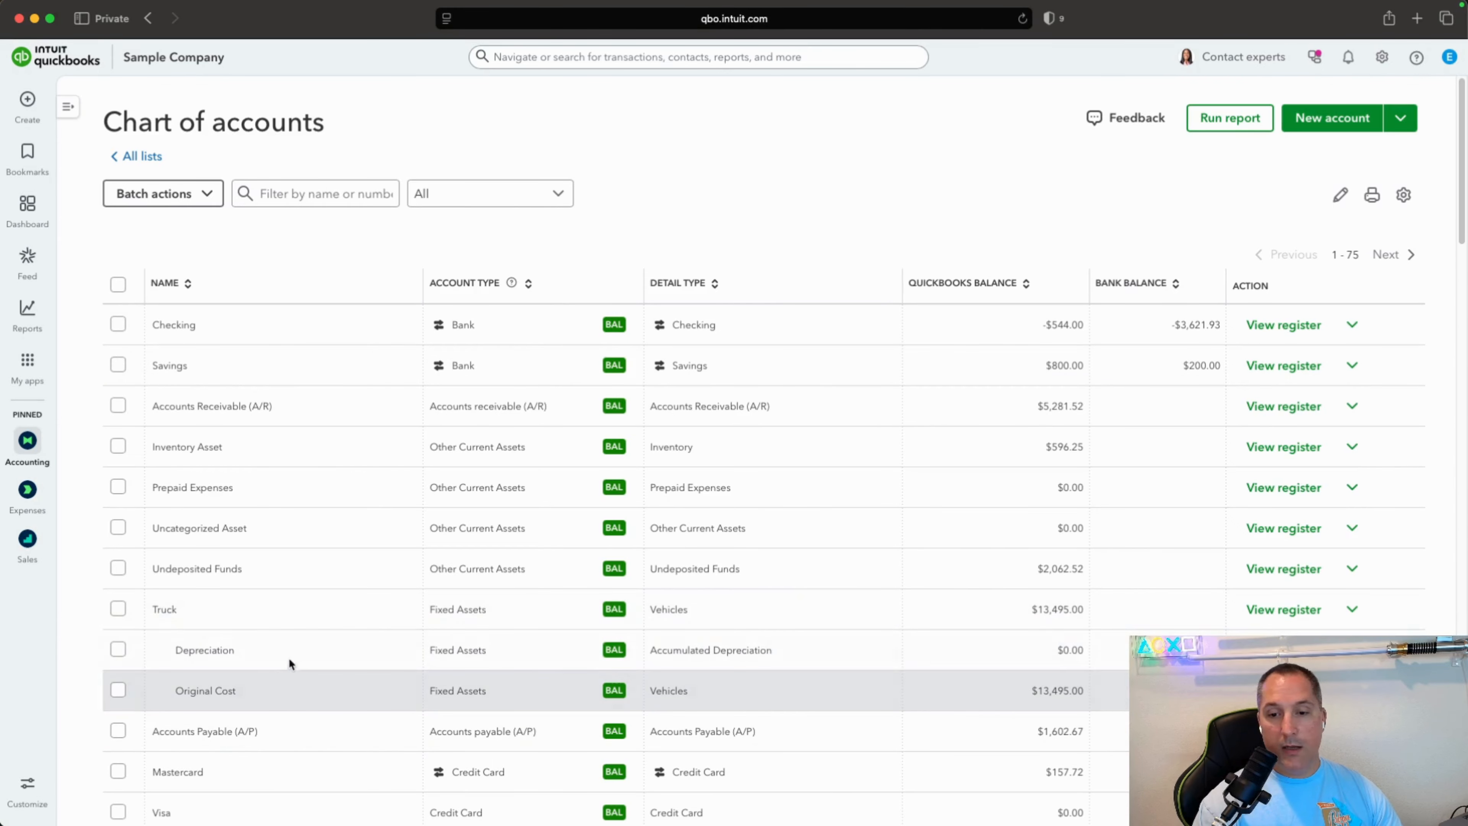
Filter the chart of accounts by Food and open the Food Truck - Fuel account for editing
{"action": "left_click", "coordinate": [339, 193]}
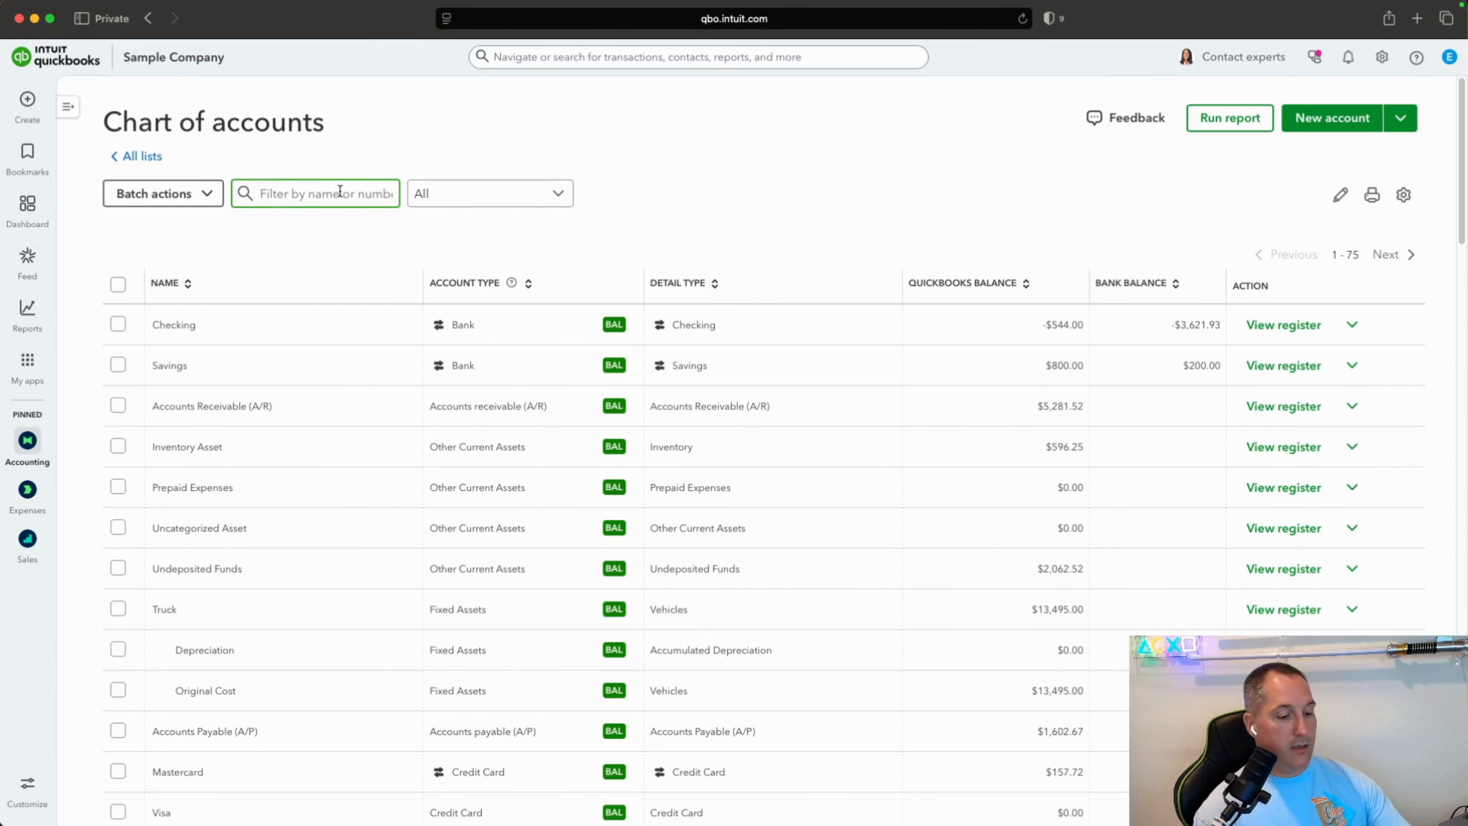
{"action": "type", "text": "Food"}
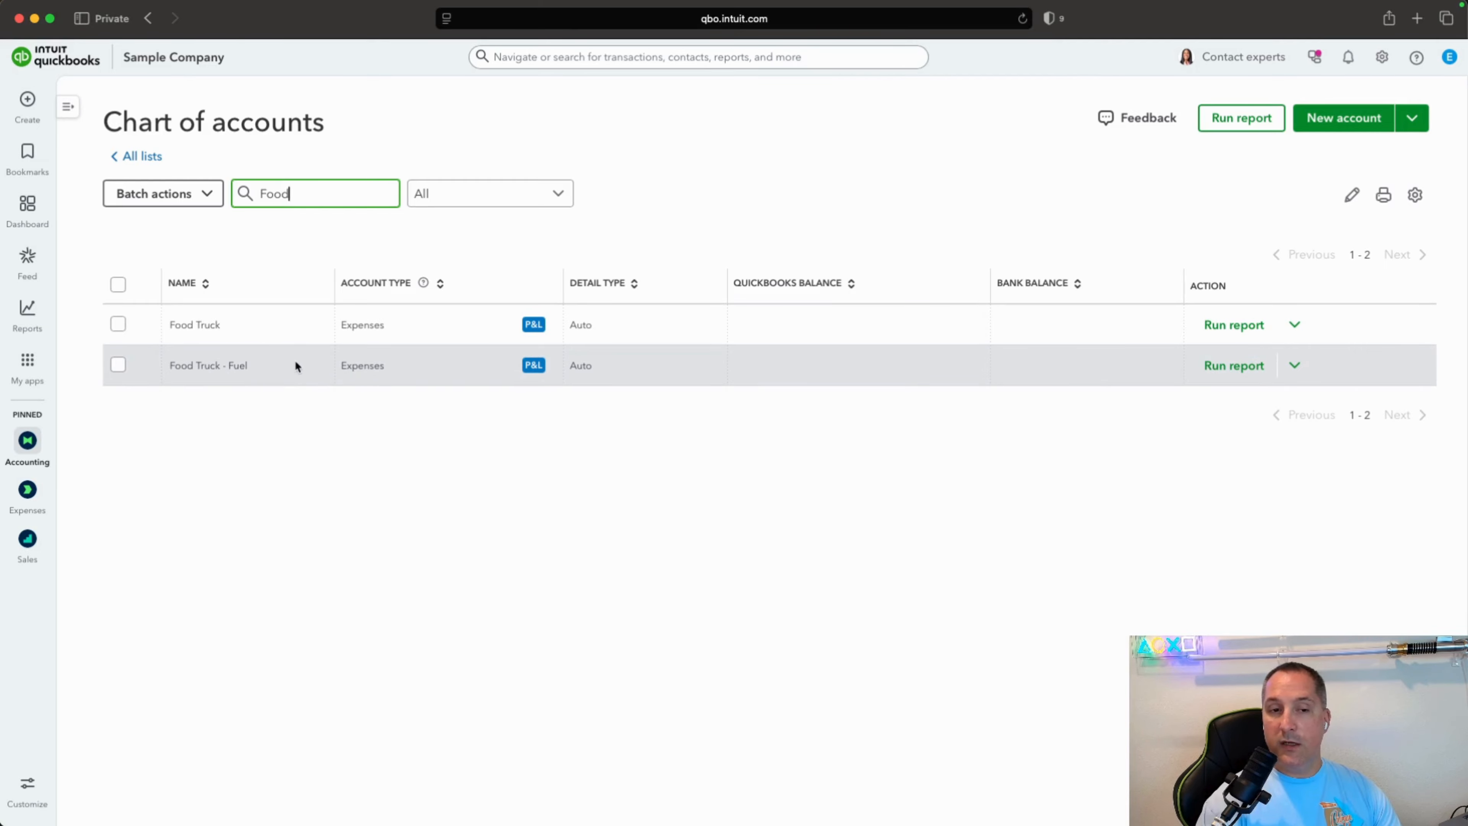
{"action": "left_click", "coordinate": [1296, 366]}
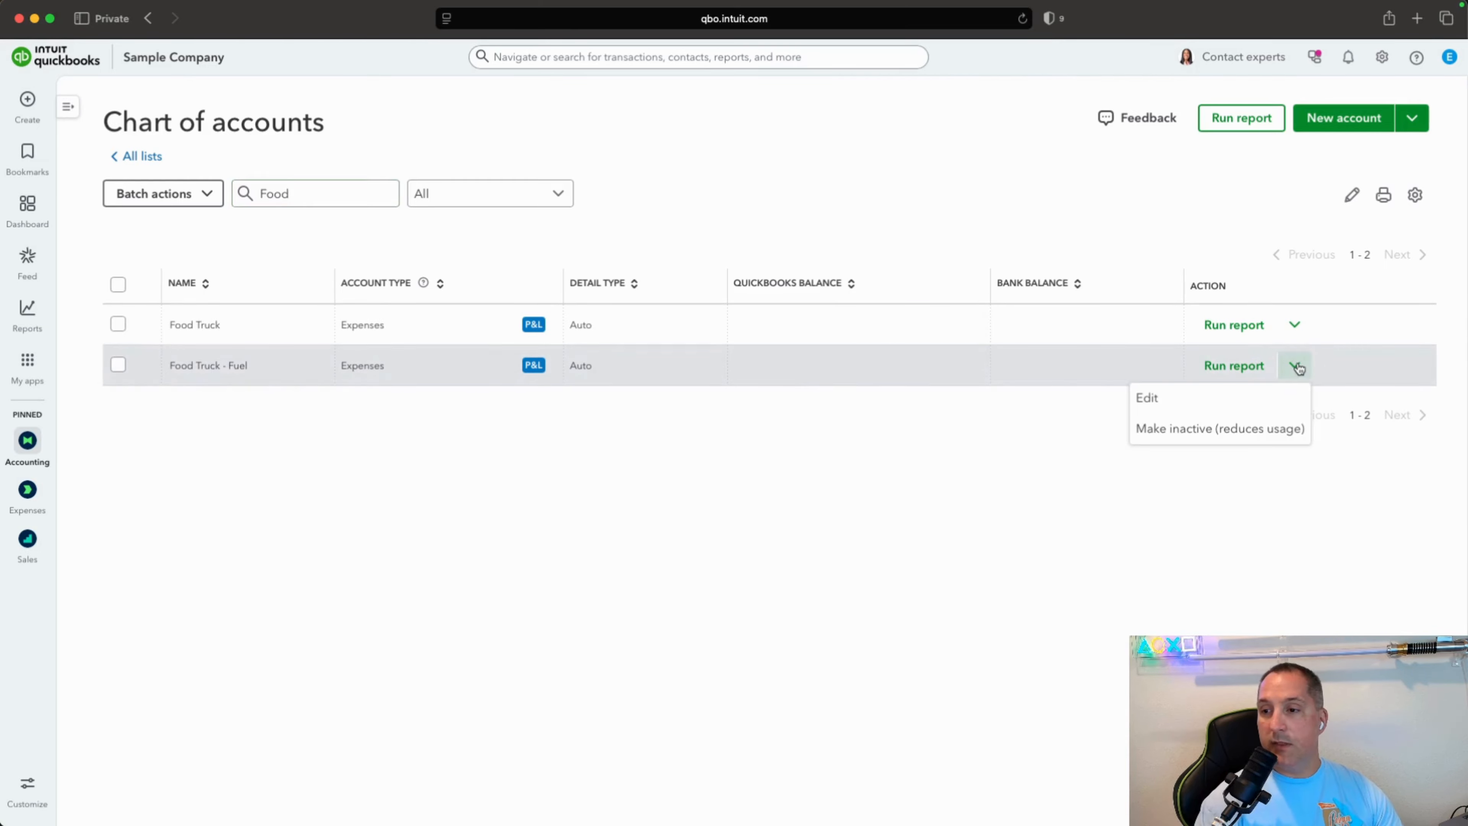
{"action": "left_click", "coordinate": [1201, 395]}
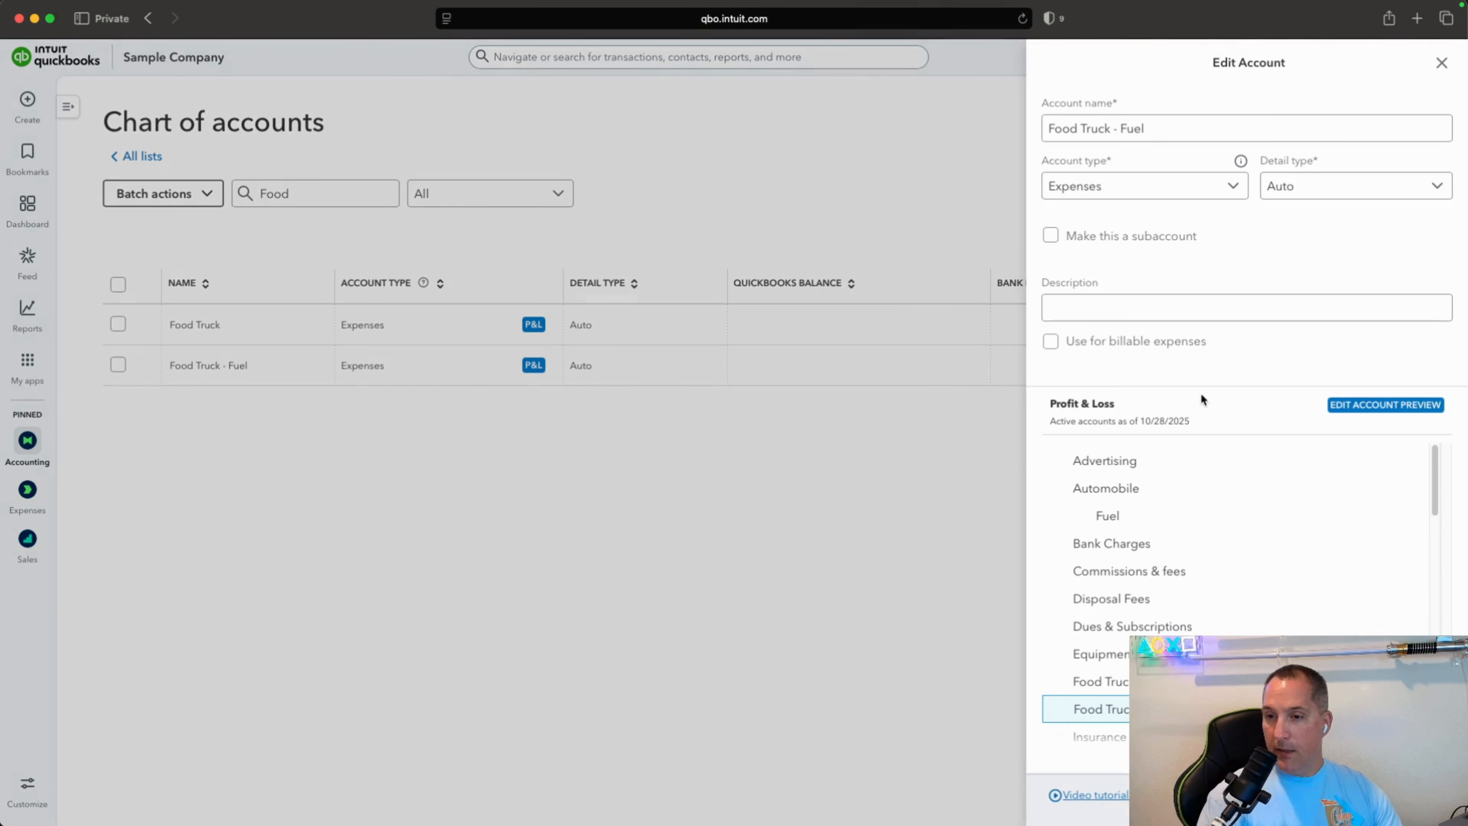
Make Food Truck - Fuel a subaccount with Food Truck as its parent account, and save the change
{"action": "left_click", "coordinate": [1051, 236]}
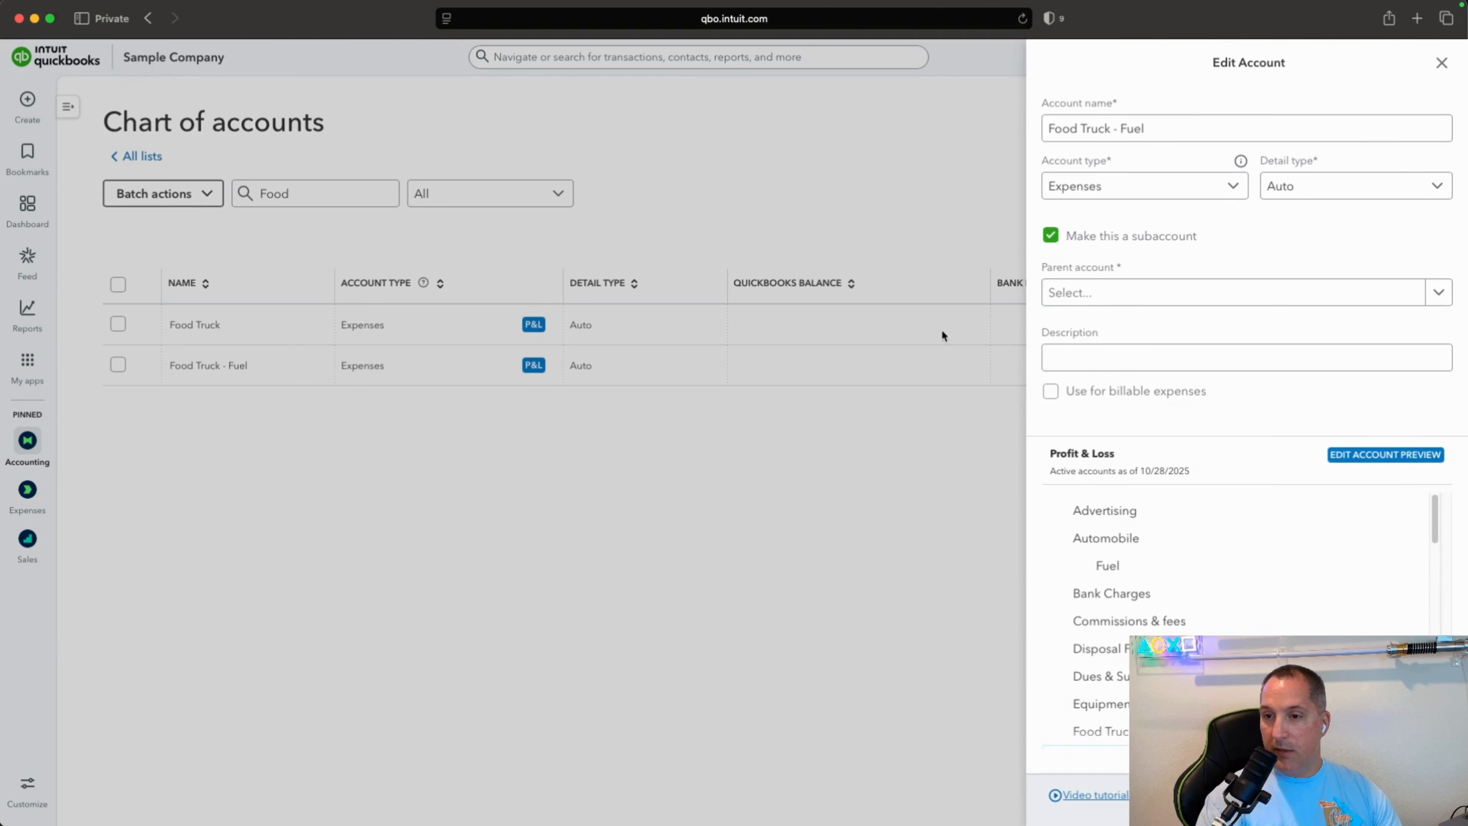
{"action": "left_click", "coordinate": [1132, 299]}
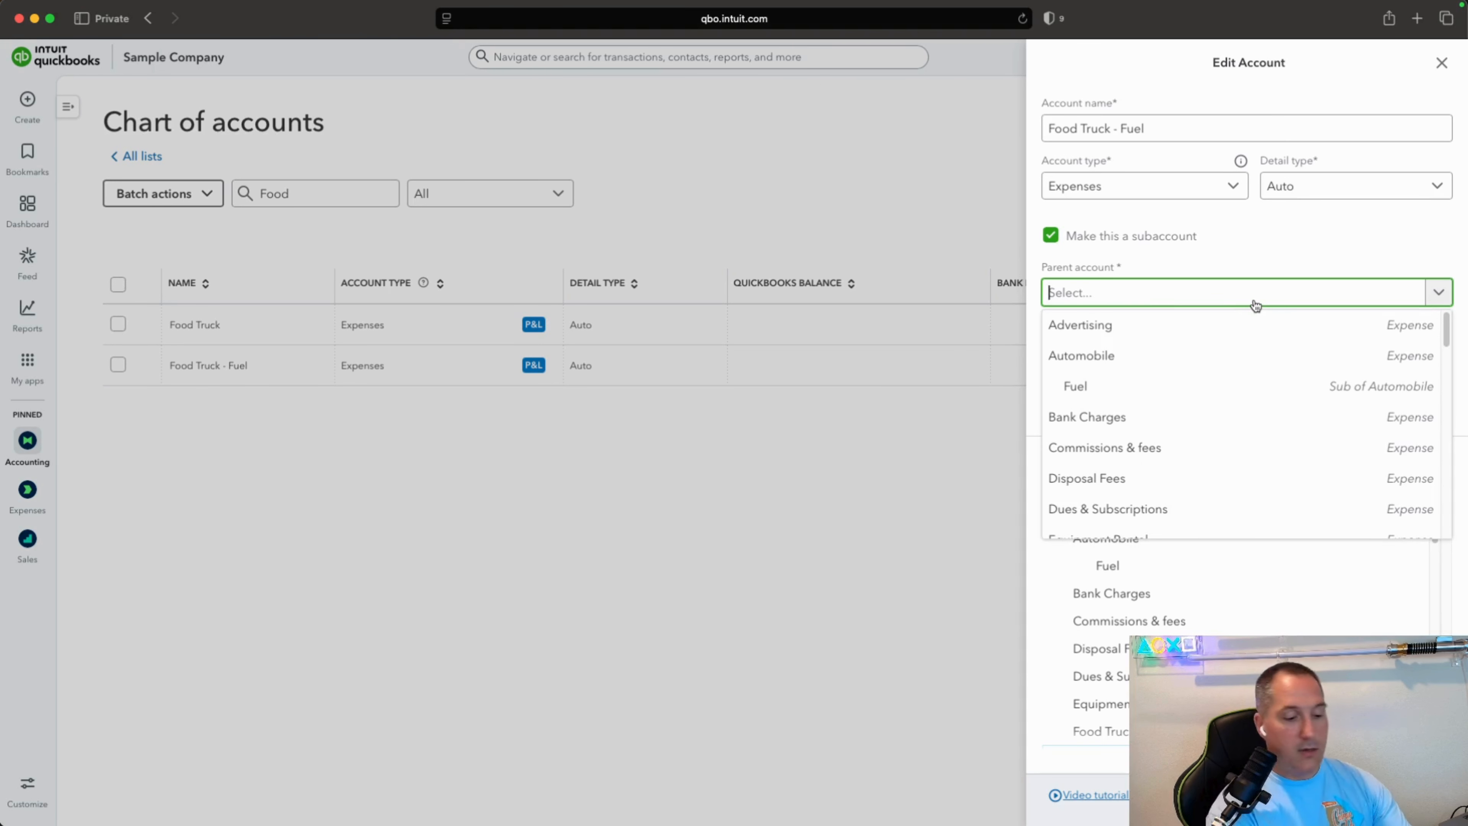
{"action": "type", "text": "Foos"}
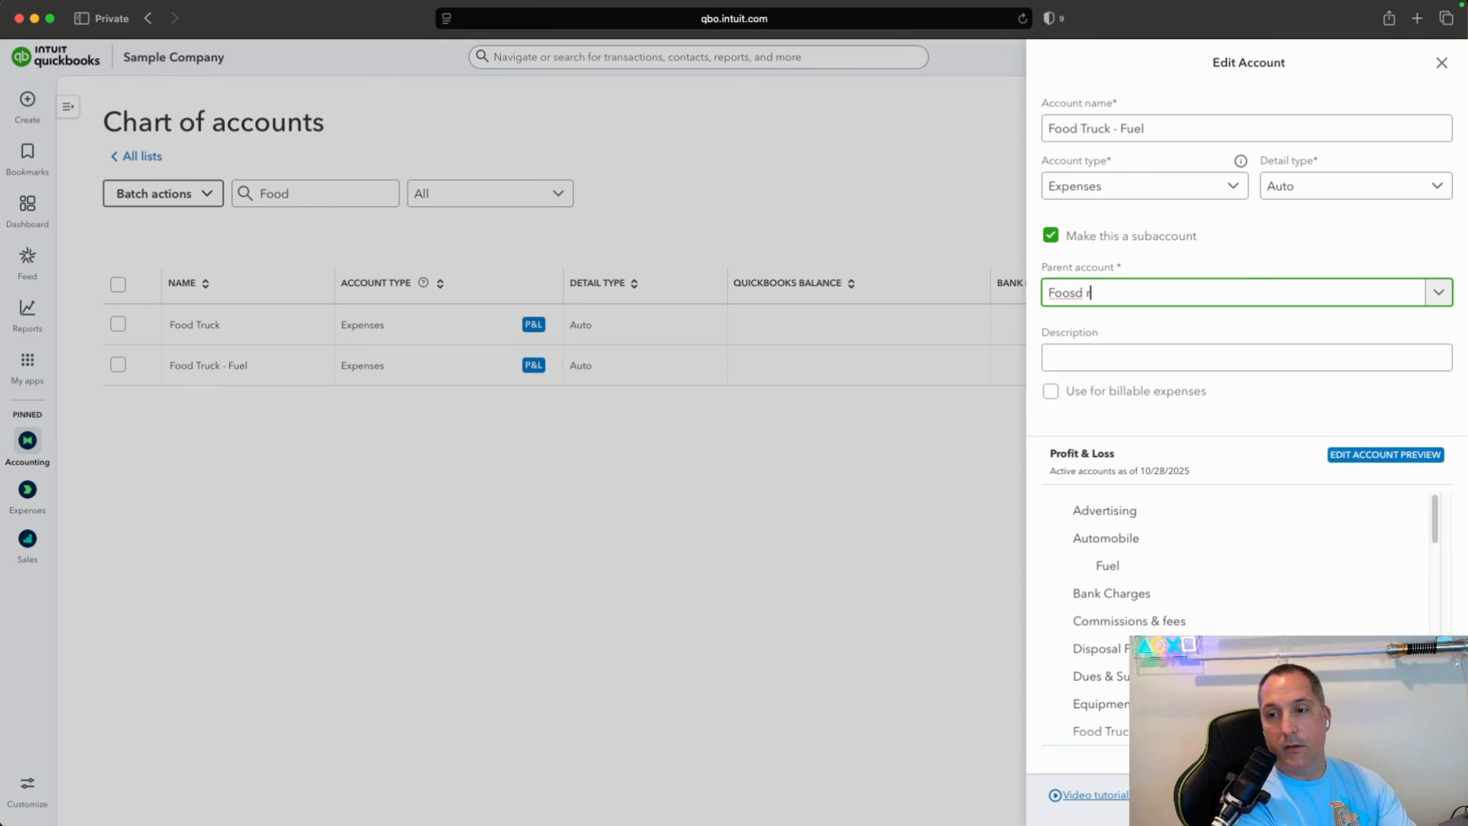
{"action": "key", "text": "BackSpace"}
{"action": "type", "text": "d t"}
{"action": "key", "text": "BackSpace"}
{"action": "type", "text": "Truck"}
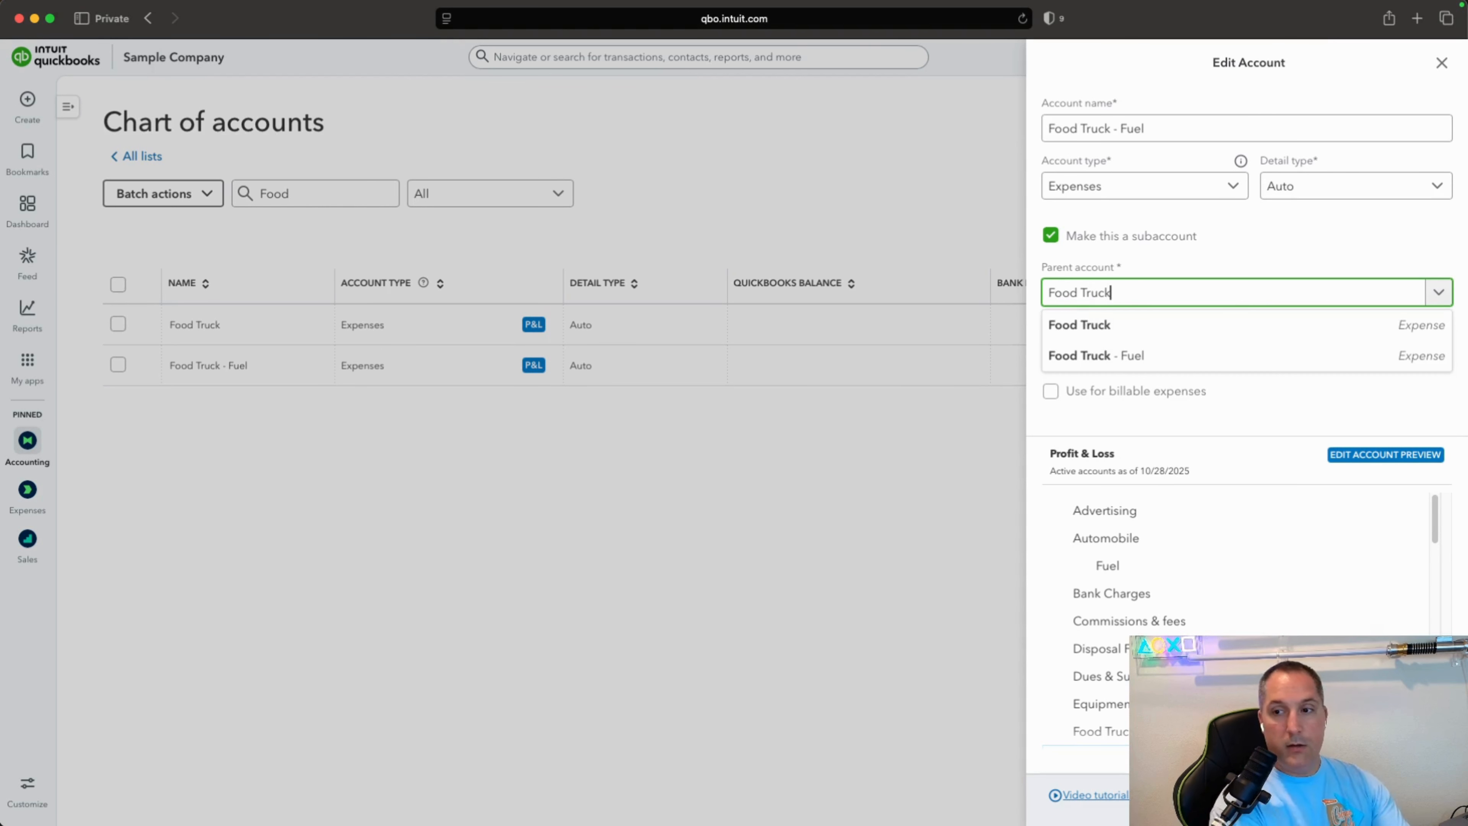
{"action": "left_click", "coordinate": [1143, 336]}
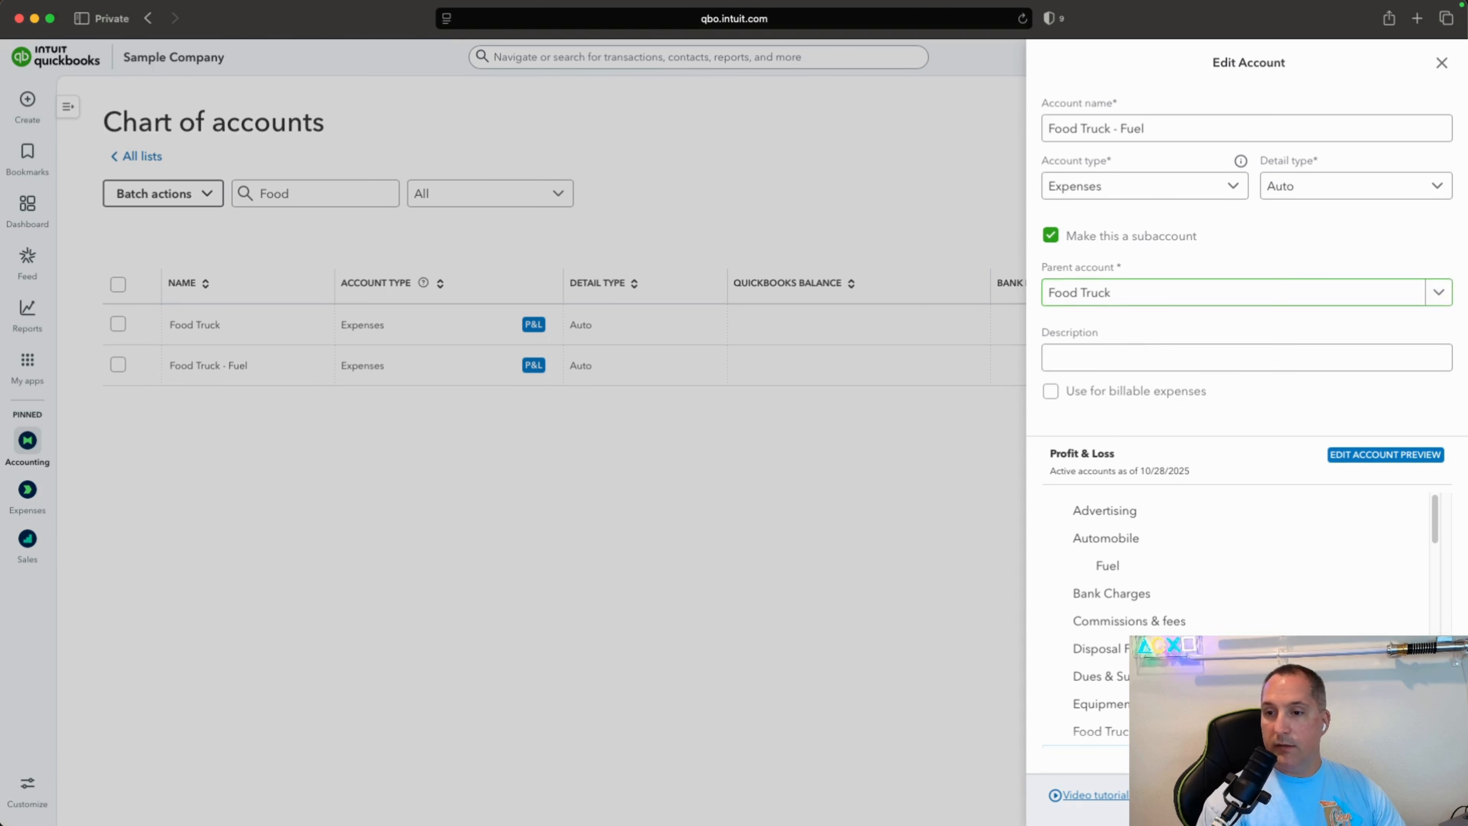
{"action": "left_click", "coordinate": [1421, 795]}
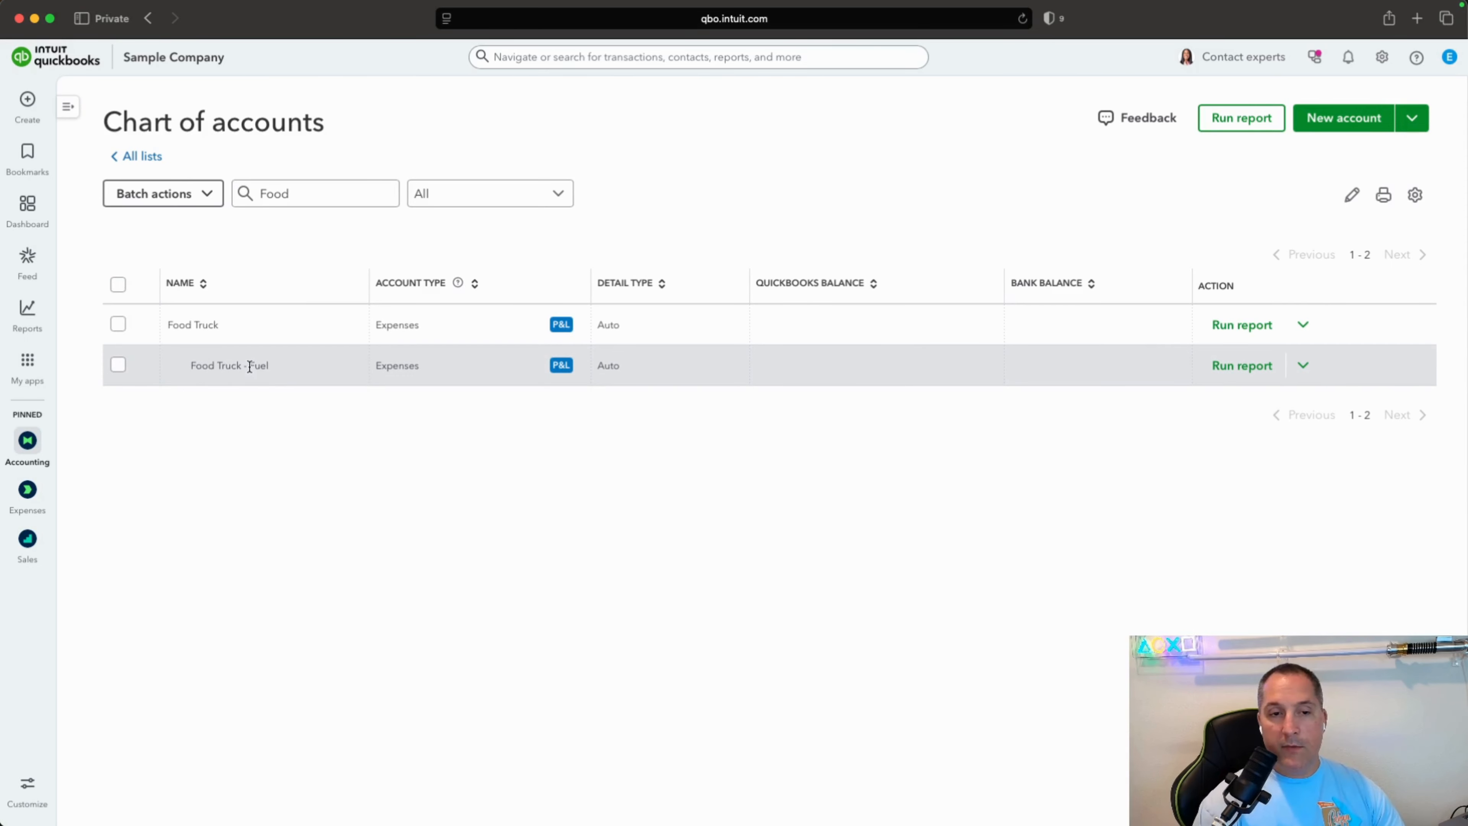
{"action": "left_click_drag", "start_coordinate": [167, 324], "coordinate": [221, 324]}
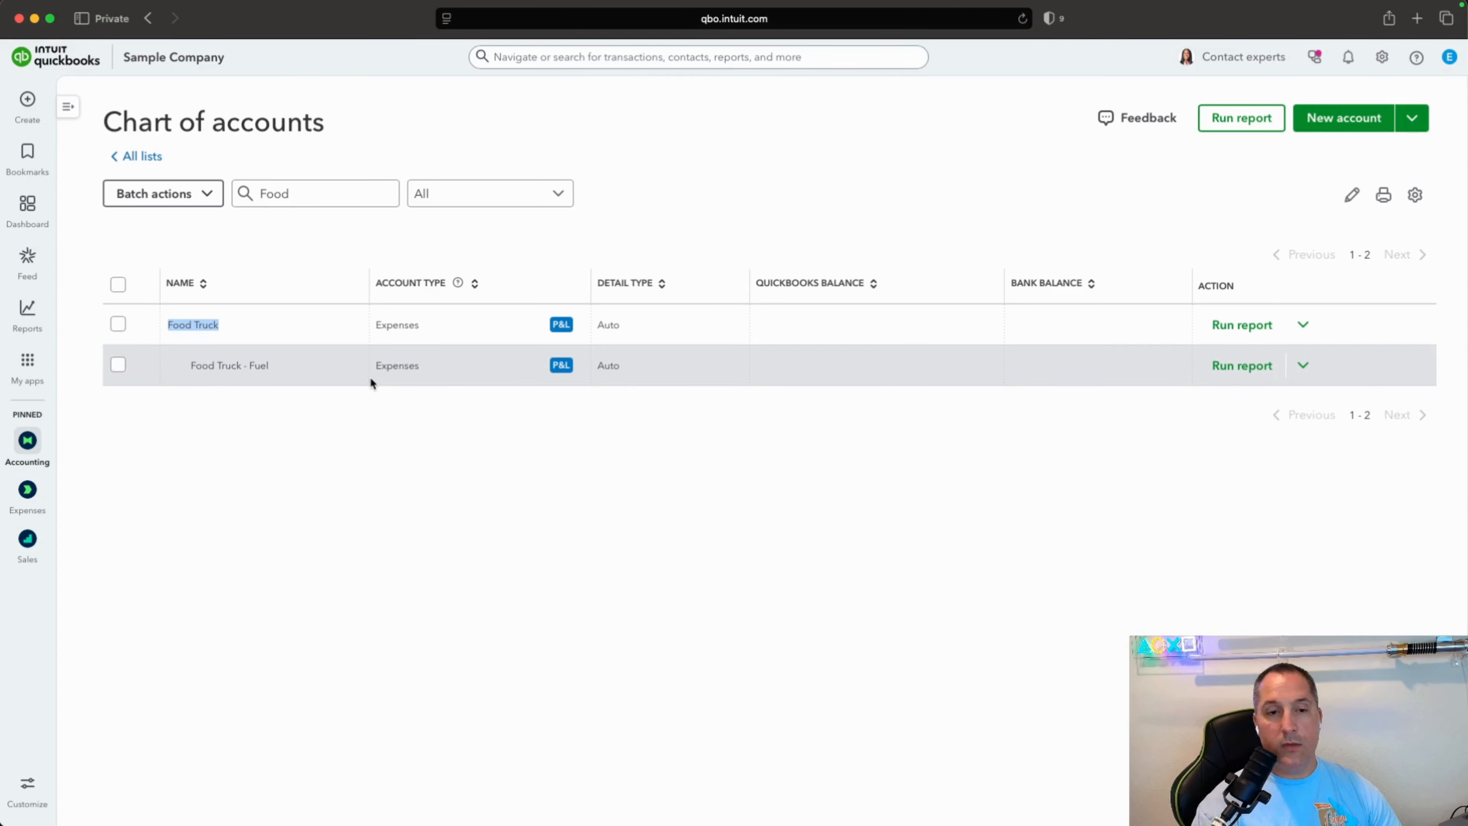
{"action": "left_click_drag", "start_coordinate": [189, 365], "coordinate": [273, 374]}
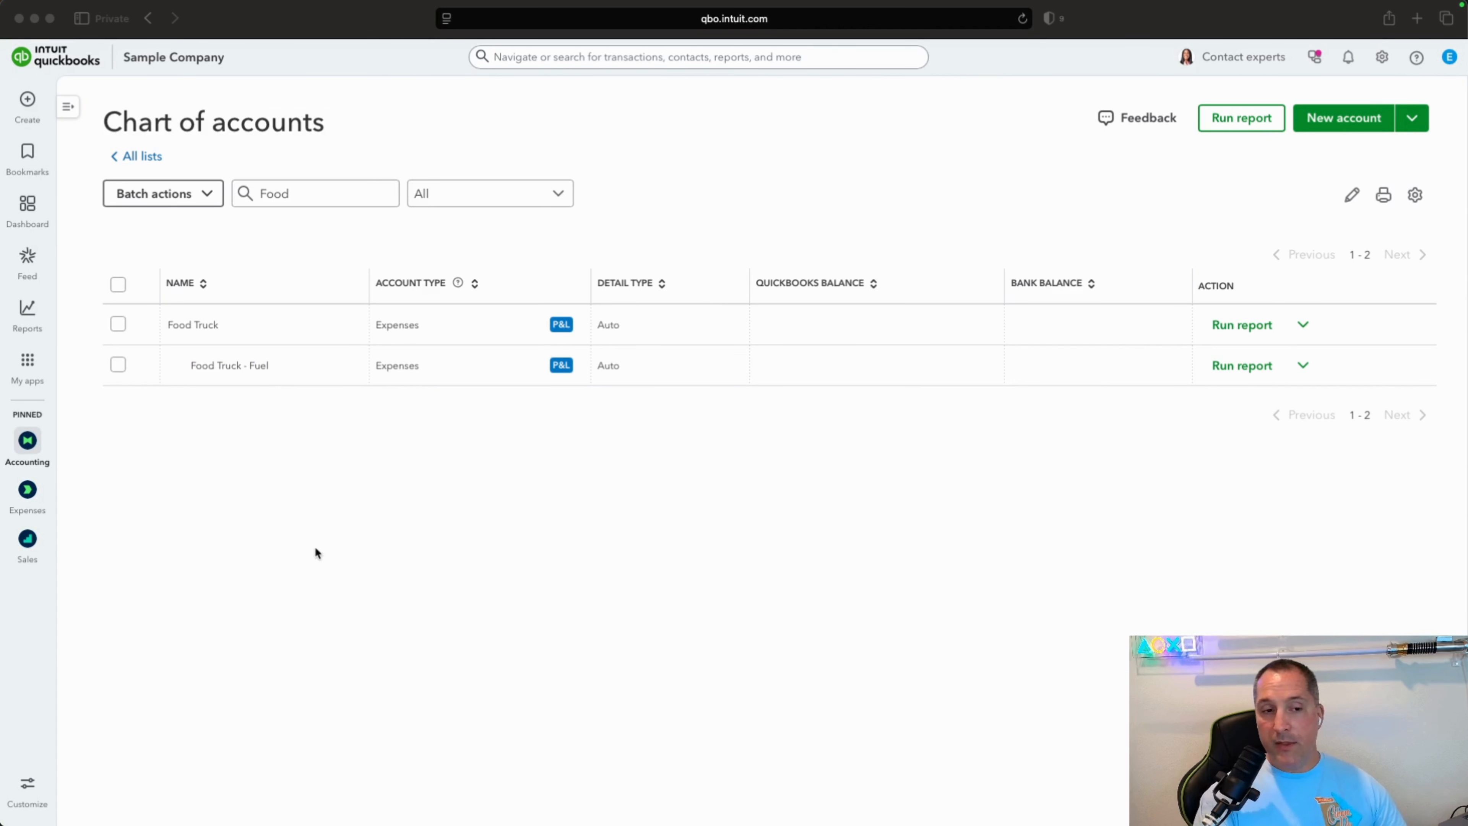
View the Sales & Get Paid overview, and look through the list of customer invoices from the last 12 months
{"action": "left_click", "coordinate": [30, 542]}
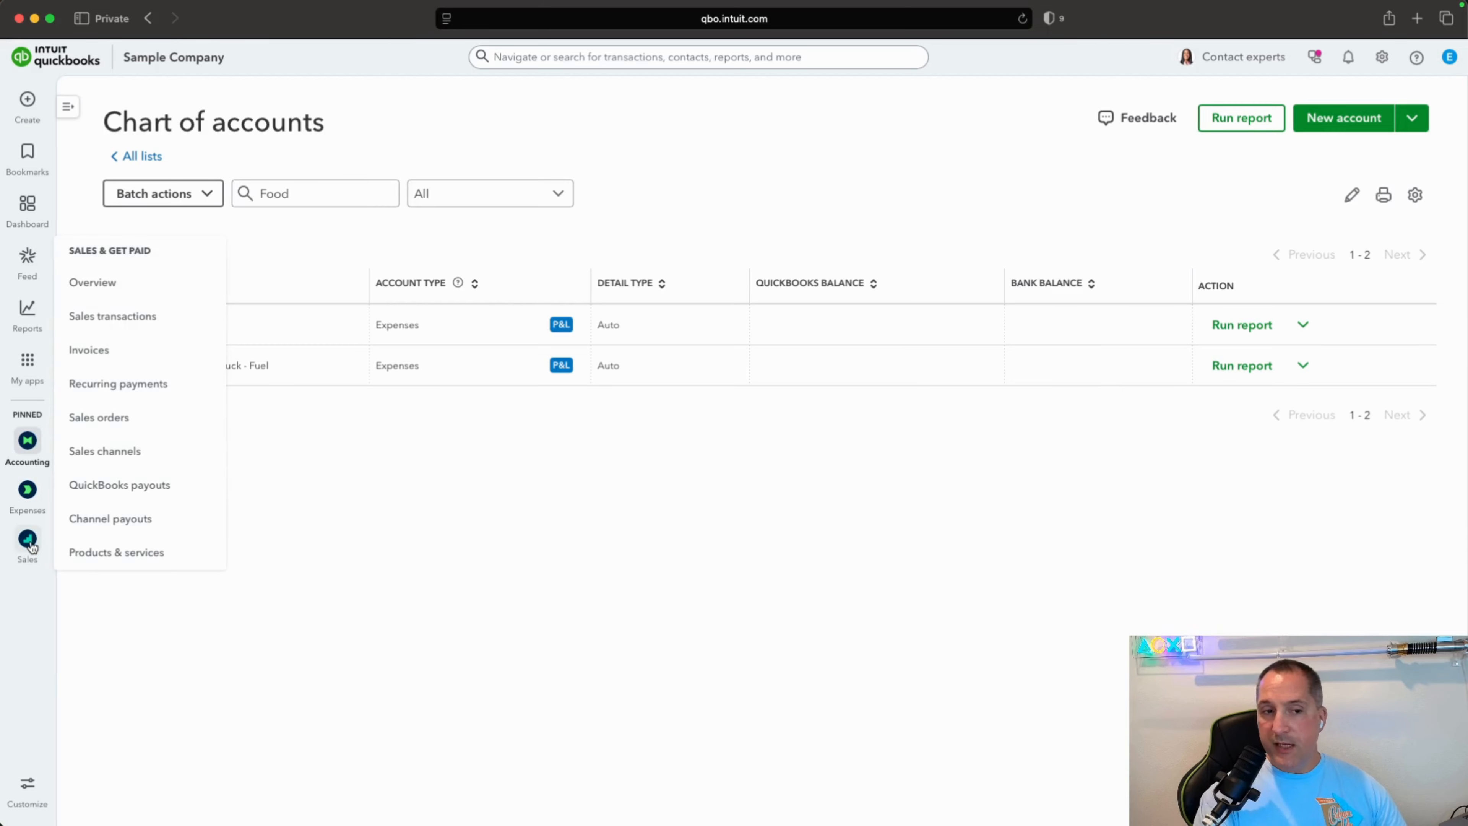
{"action": "left_click", "coordinate": [108, 281]}
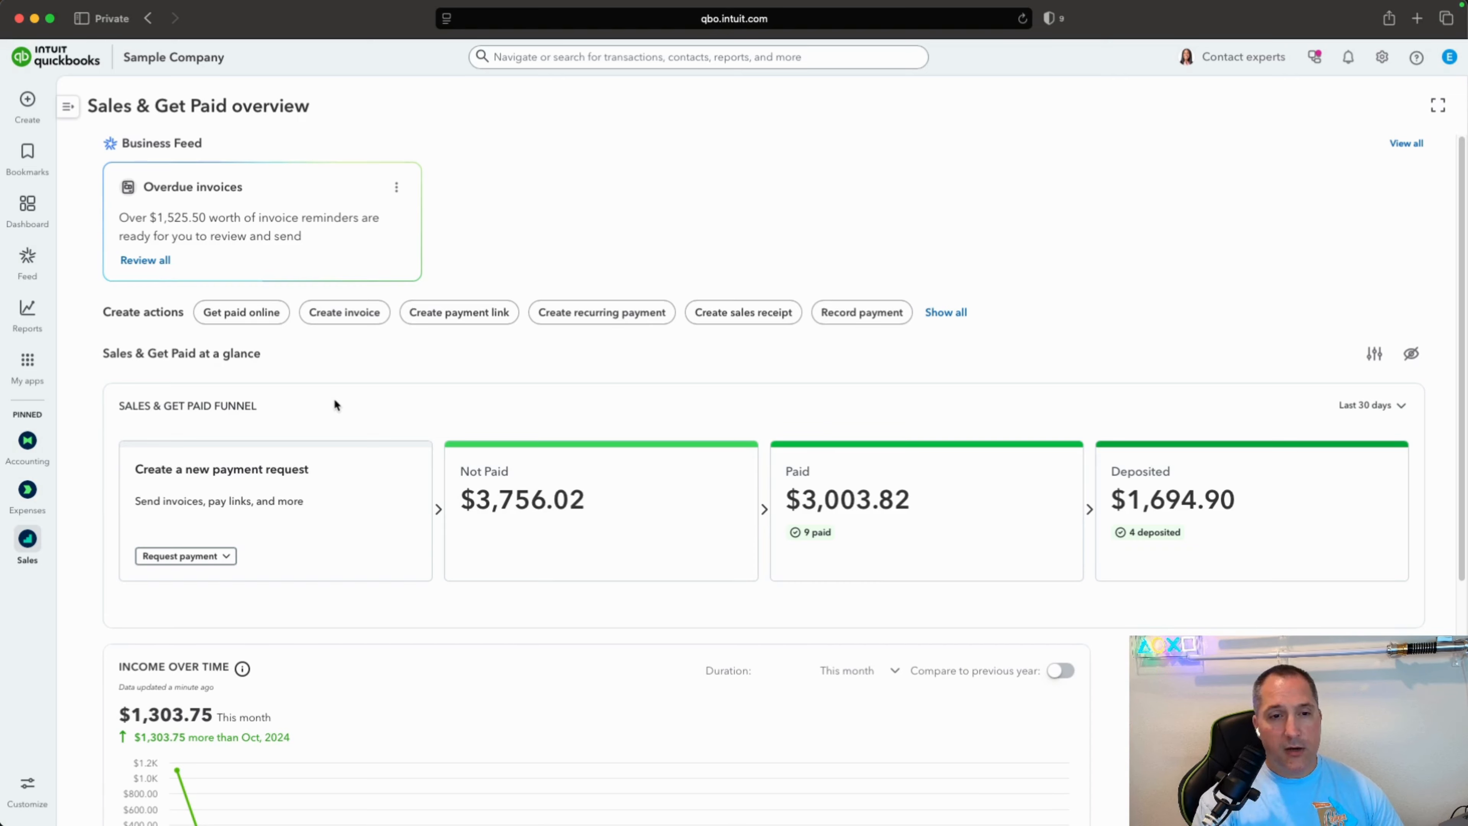
{"action": "mouse_move", "coordinate": [32, 457]}
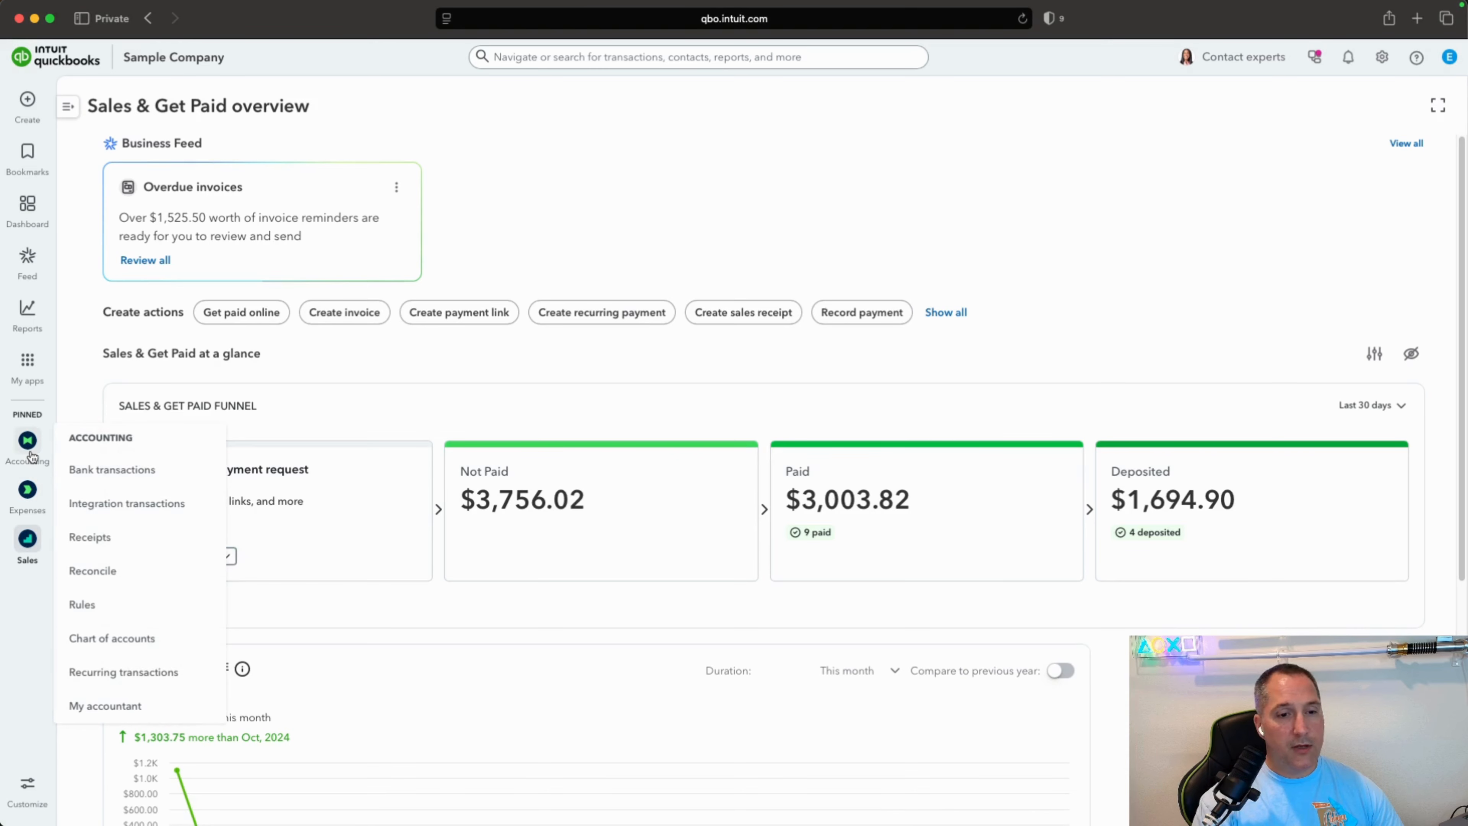
{"action": "mouse_move", "coordinate": [27, 541]}
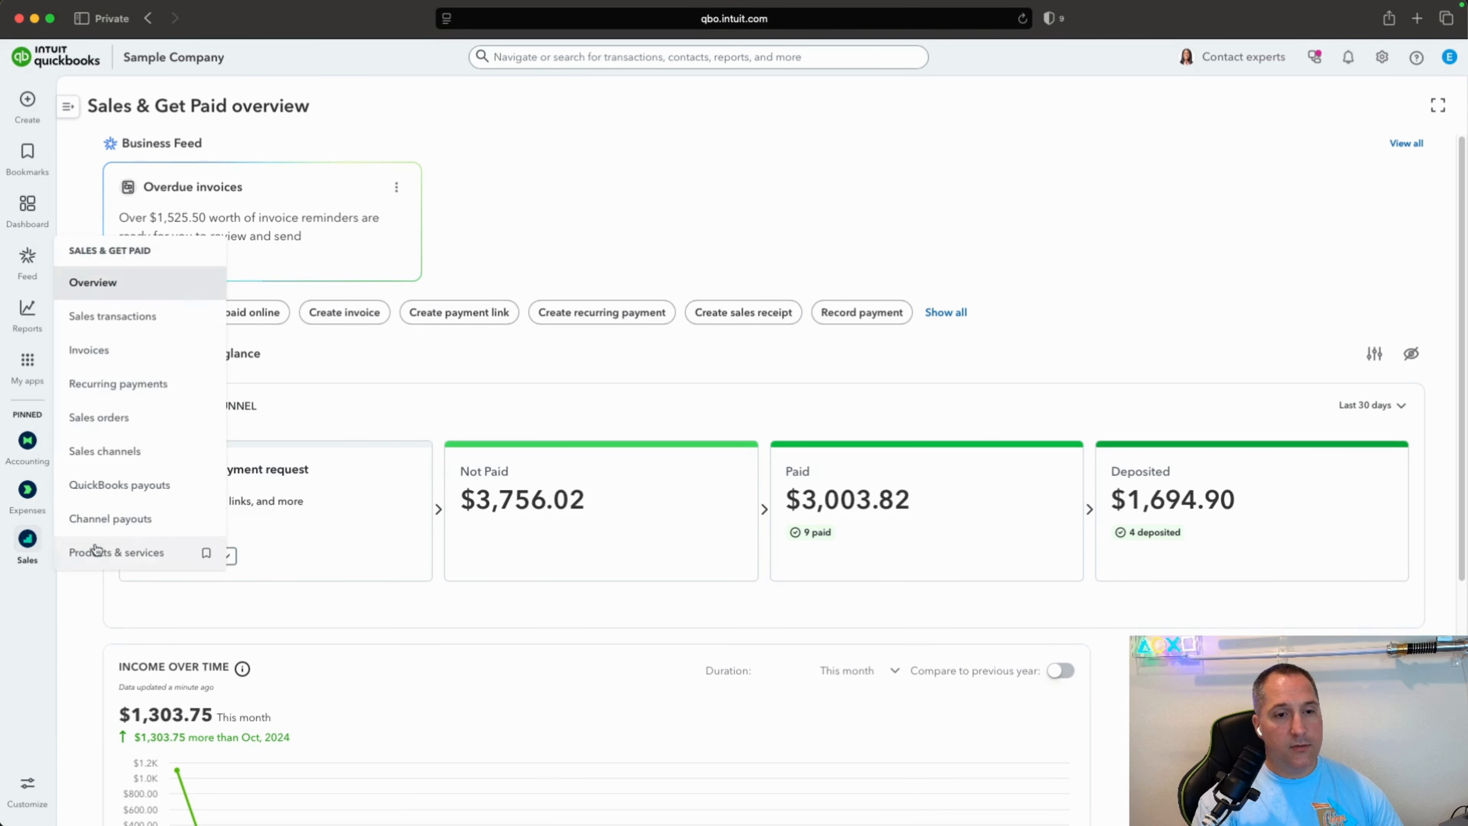
{"action": "left_click", "coordinate": [111, 357]}
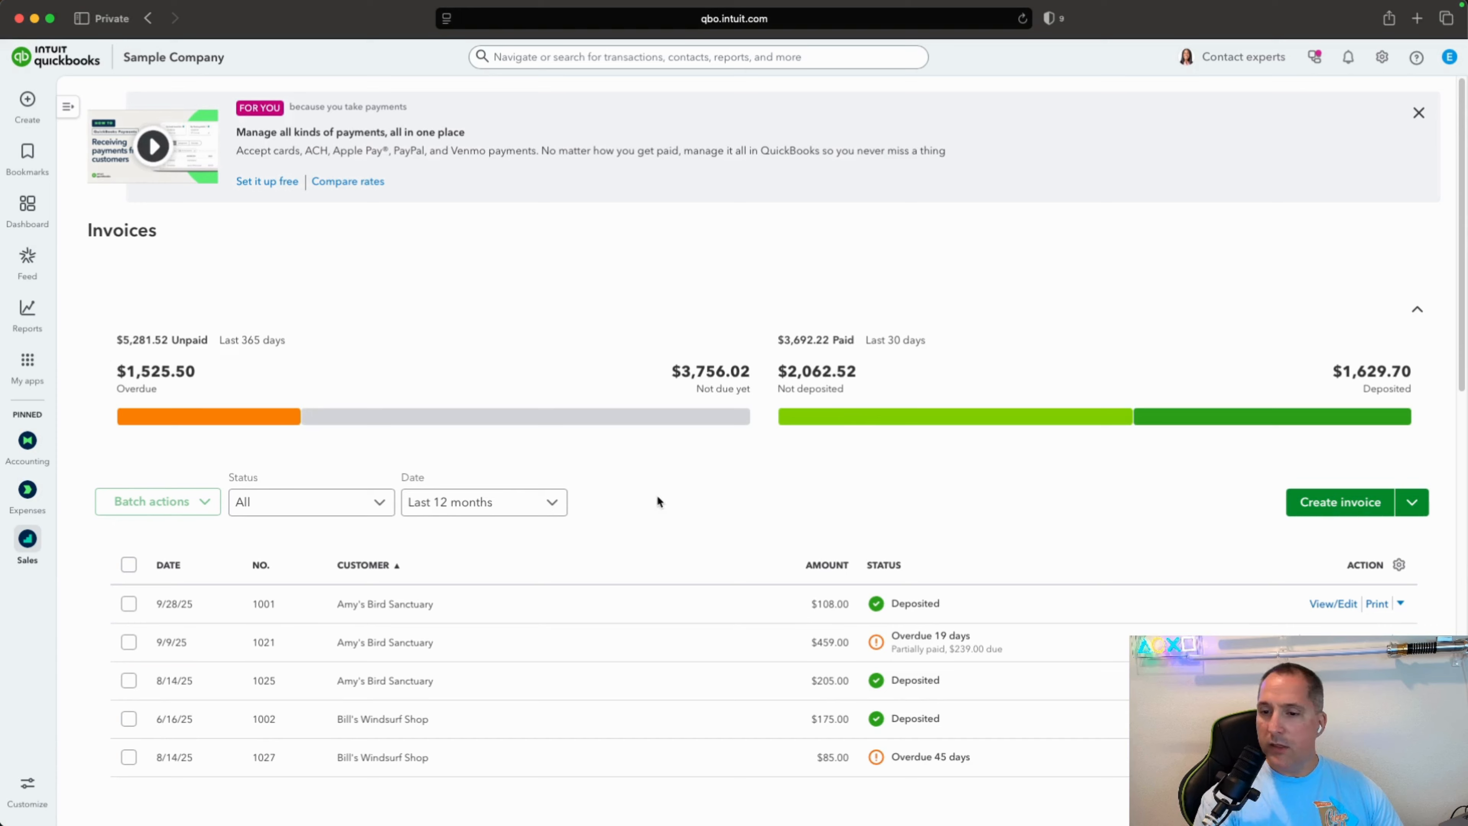
{"action": "scroll", "coordinate": [751, 549], "scroll_direction": "down", "scroll_amount": 5}
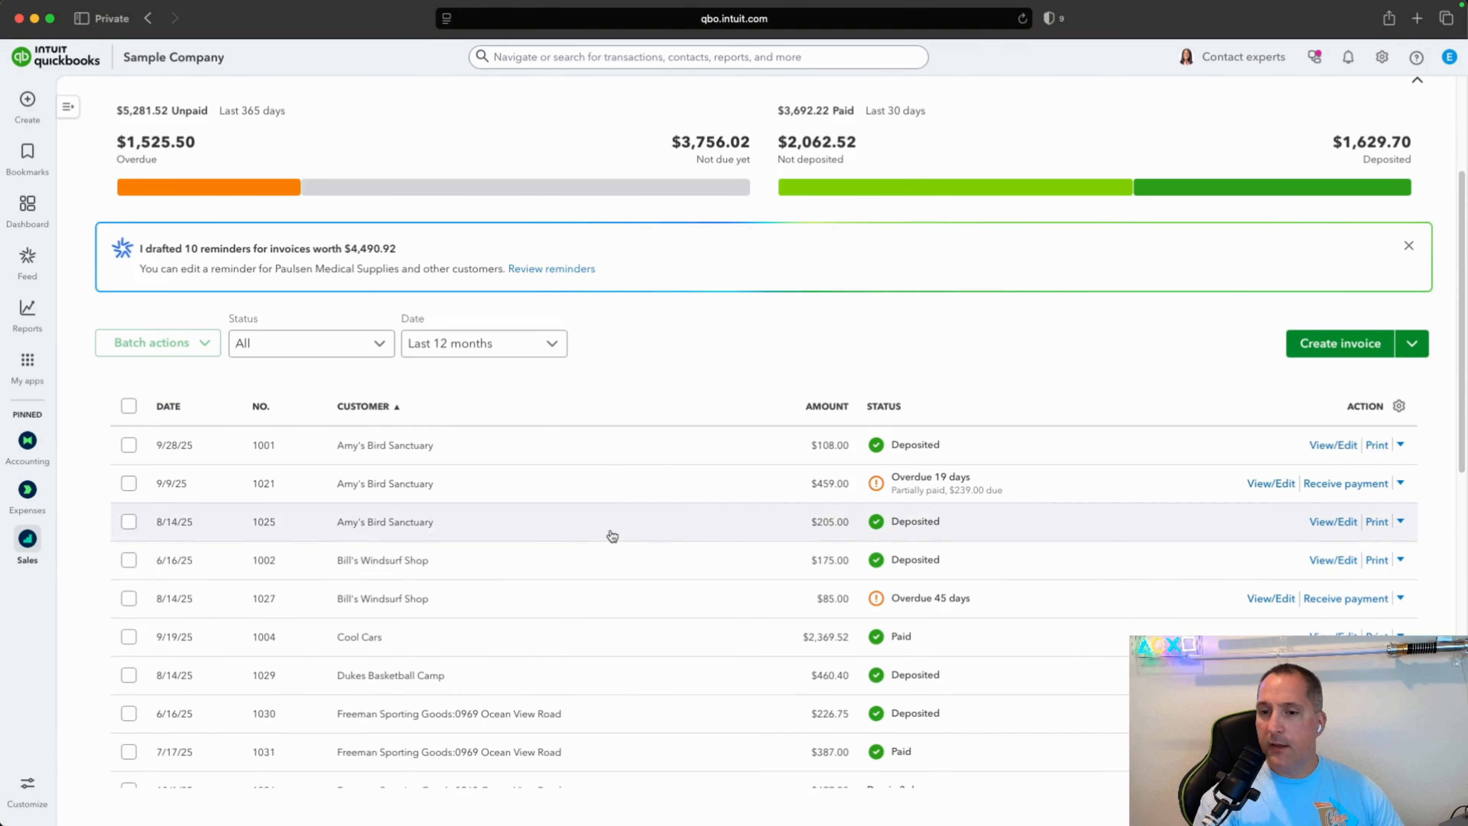
{"action": "scroll", "coordinate": [609, 546], "scroll_direction": "down", "scroll_amount": 2}
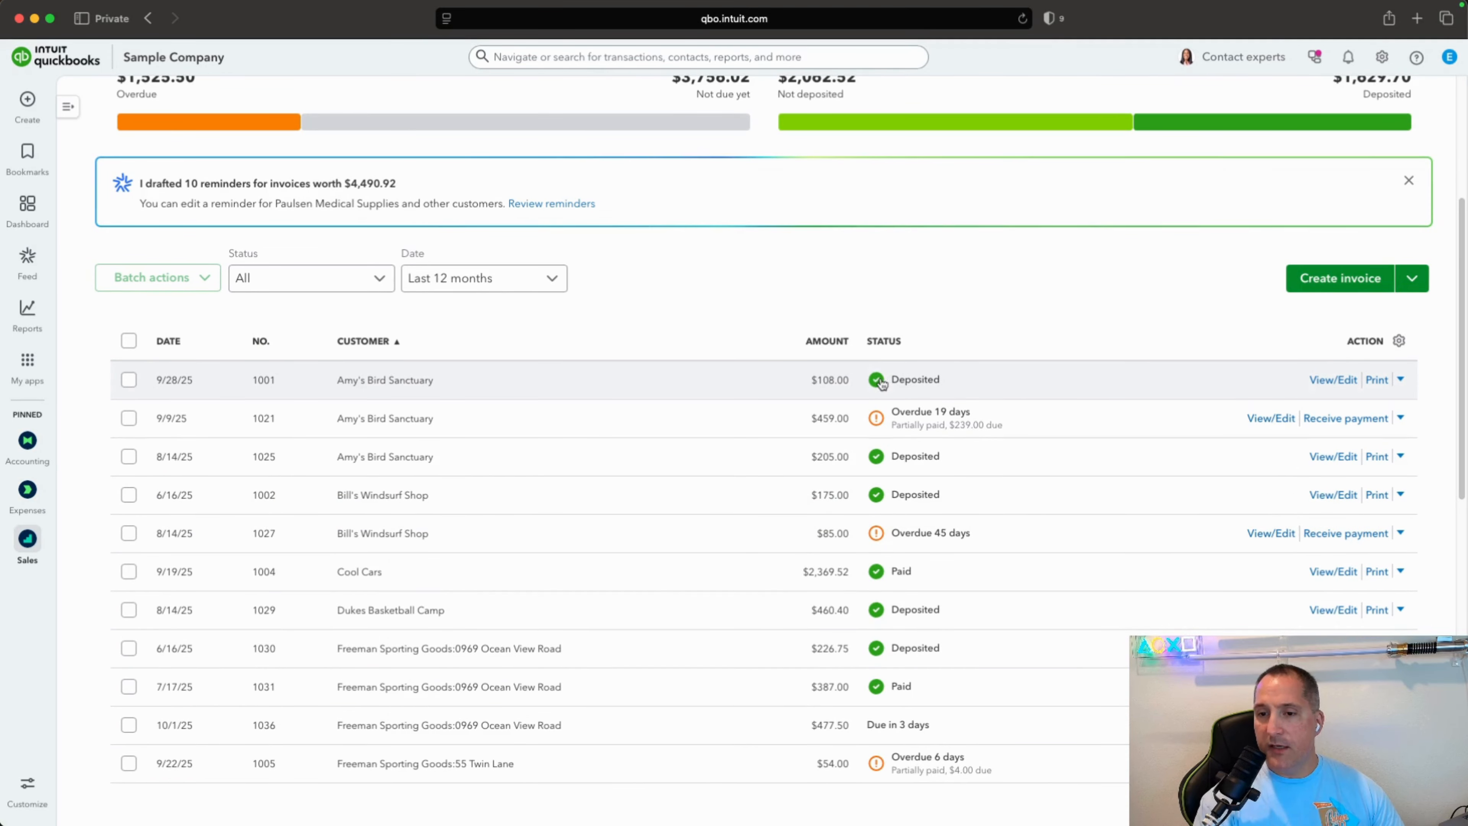
Examine the payment recorded against Amy's Bird Sanctuary's 9/28/25 invoice, including its reference number, and close the payment
{"action": "left_click_drag", "start_coordinate": [810, 382], "coordinate": [840, 386]}
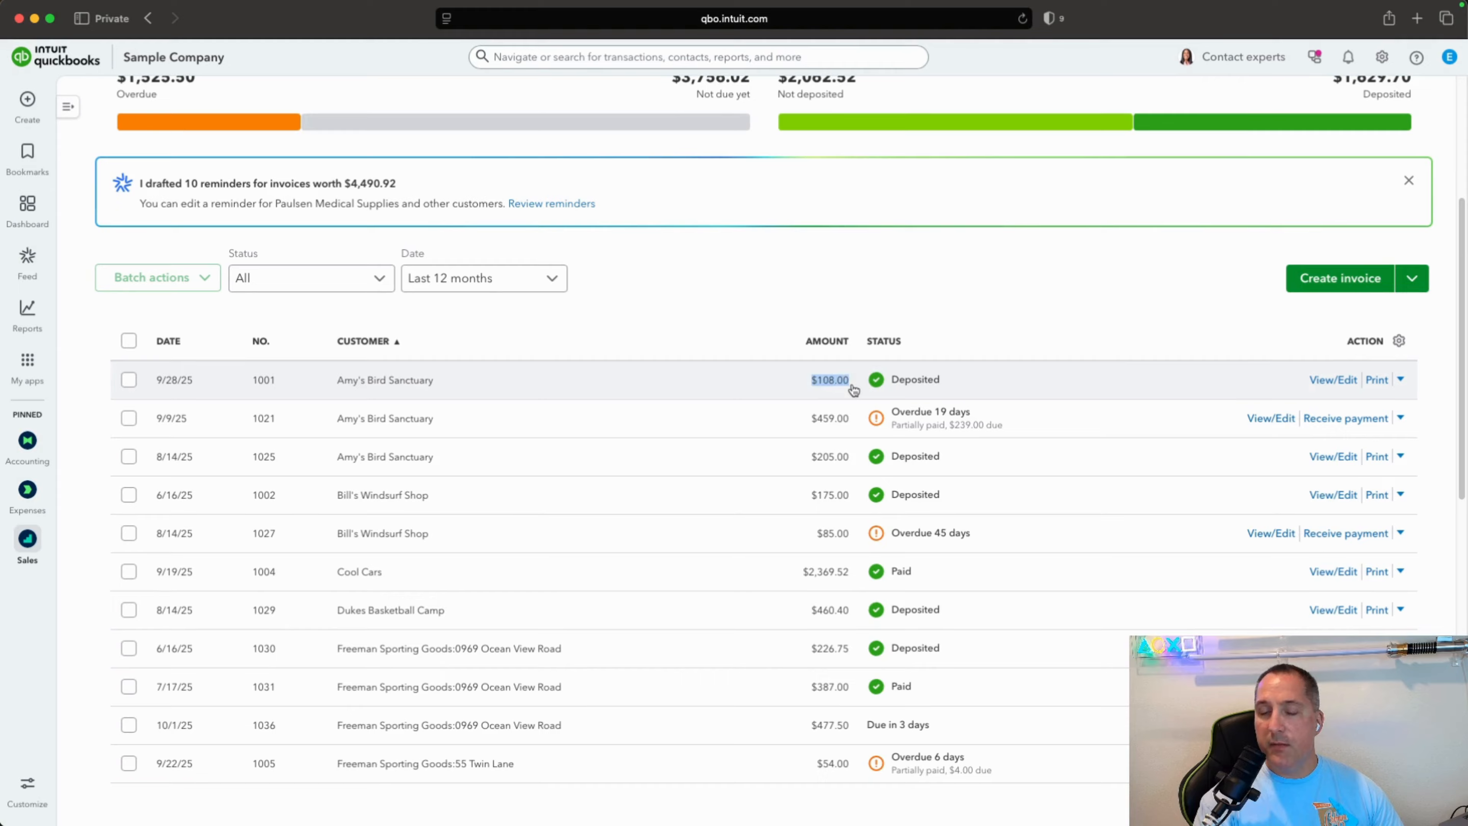
{"action": "left_click", "coordinate": [840, 386]}
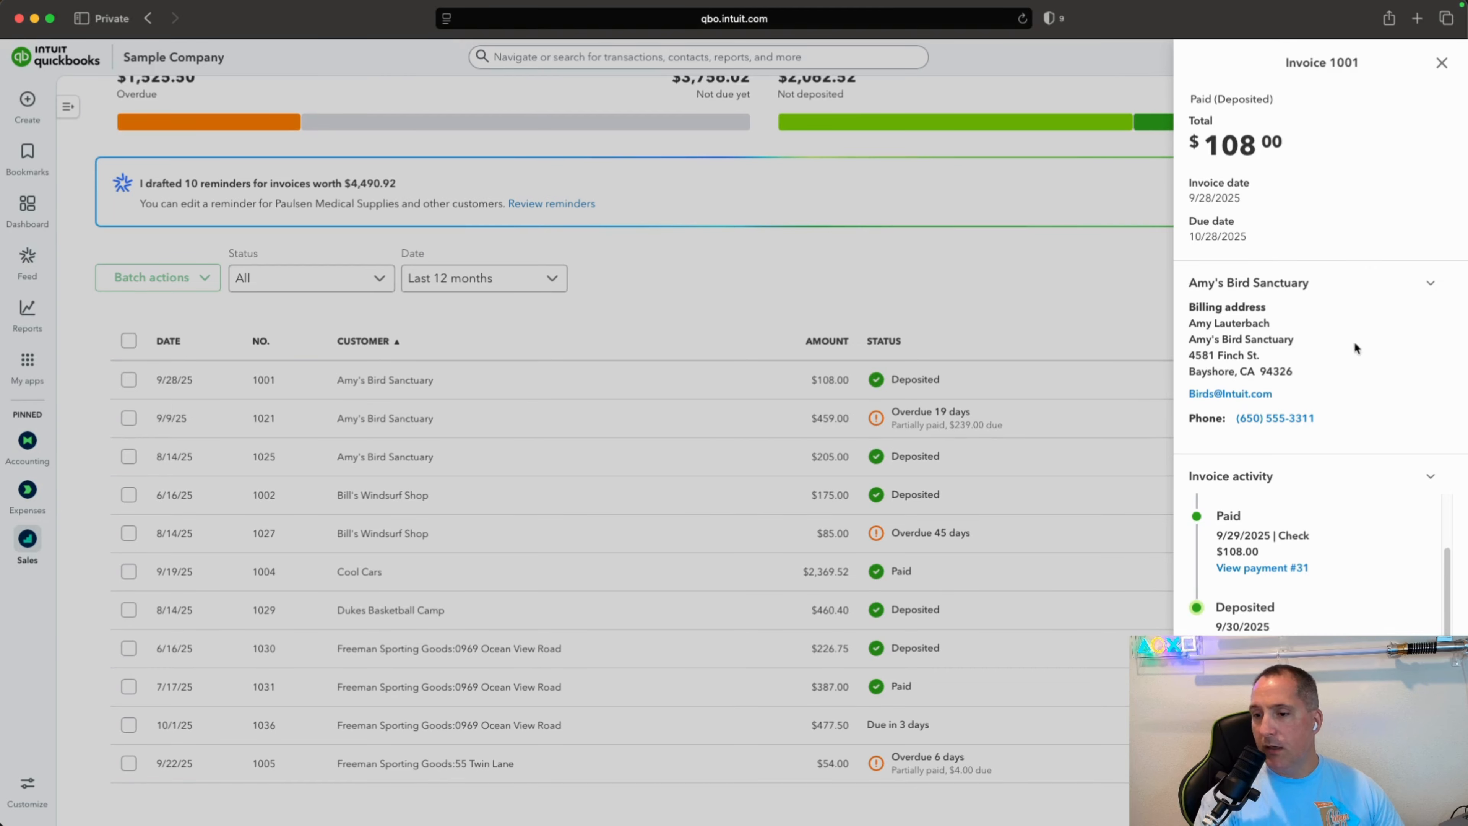
{"action": "left_click", "coordinate": [1249, 569]}
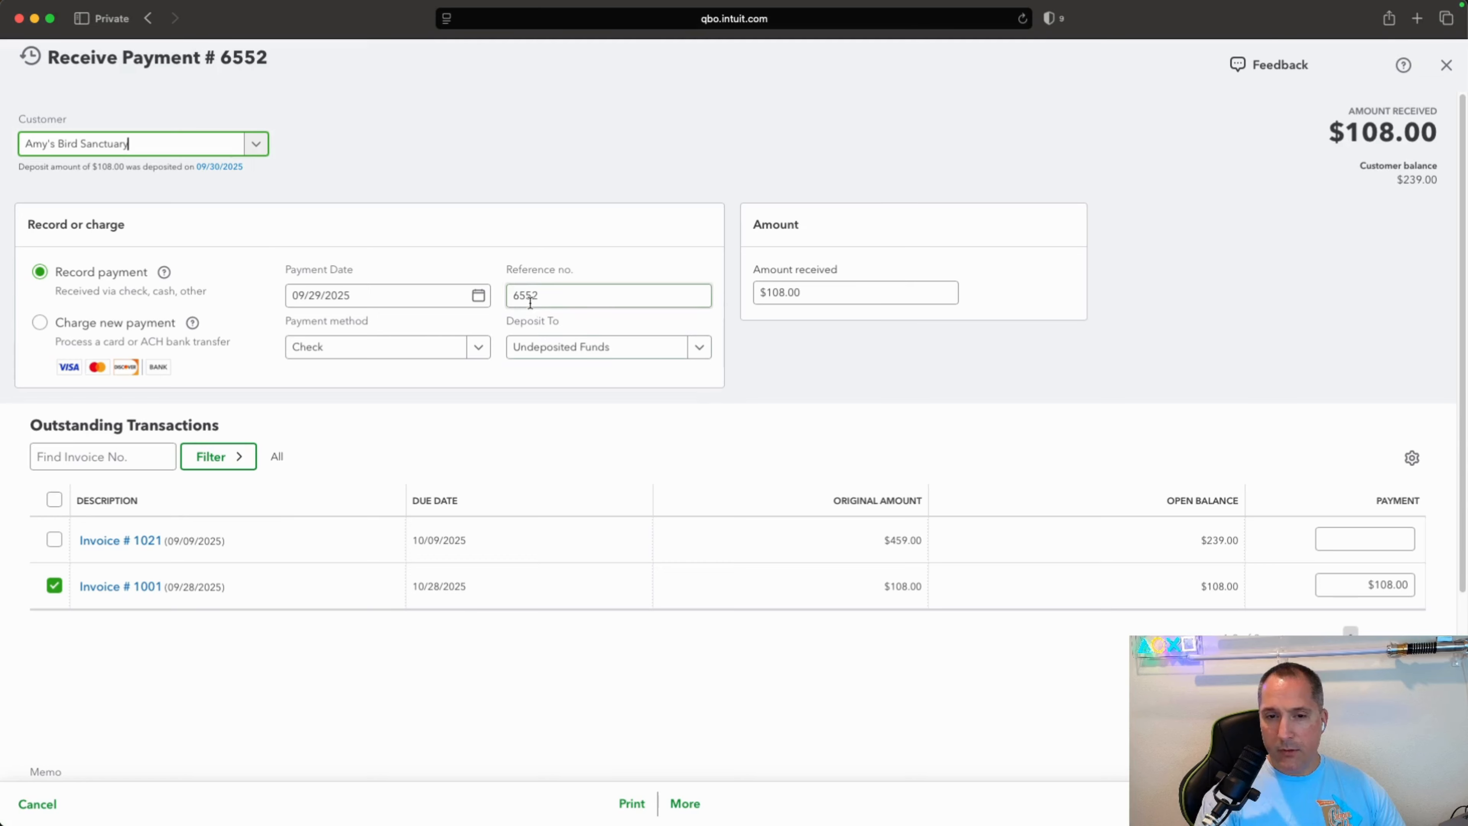
{"action": "left_click", "coordinate": [674, 302]}
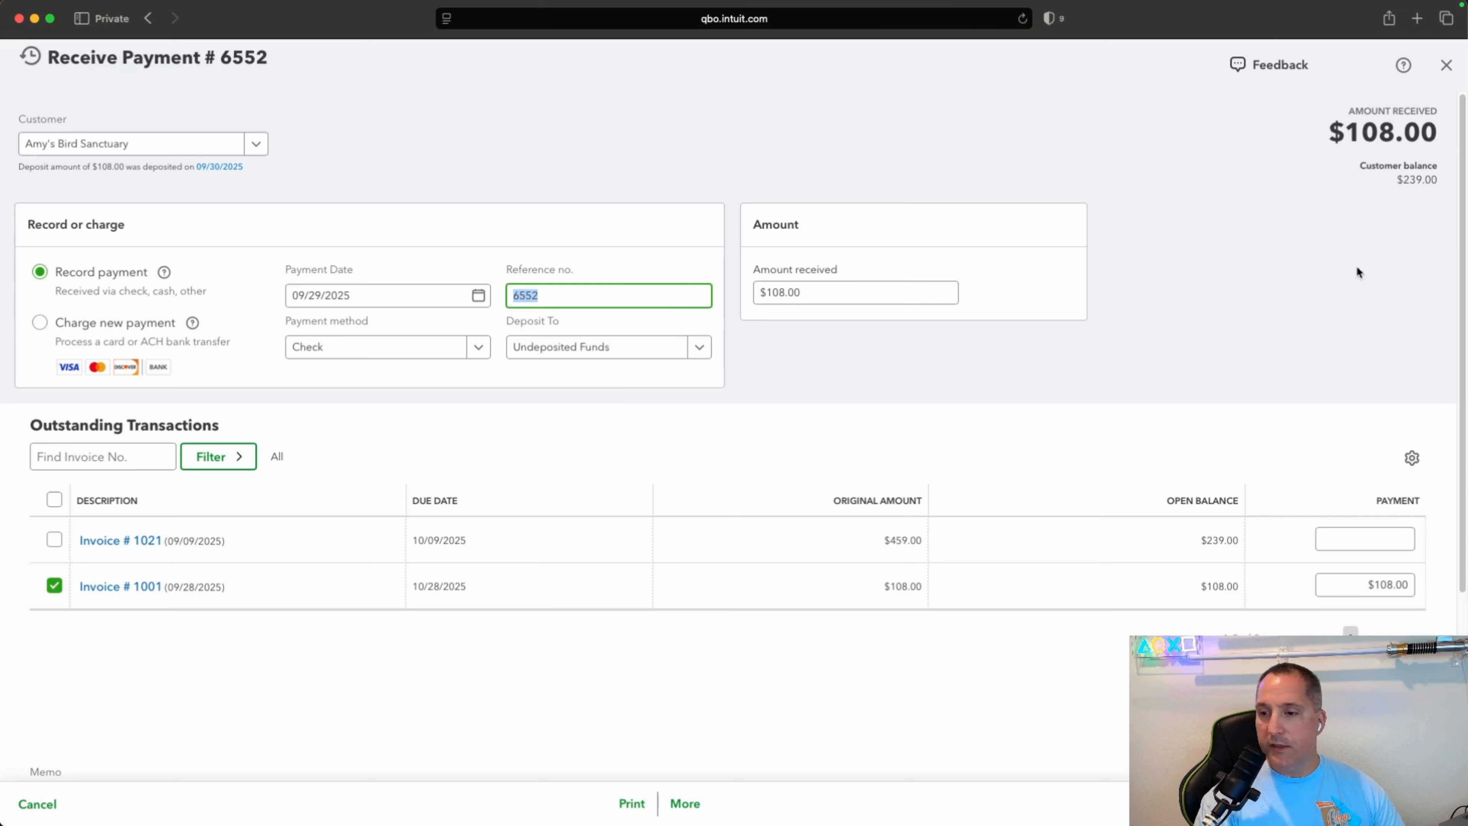
{"action": "left_click", "coordinate": [1446, 65]}
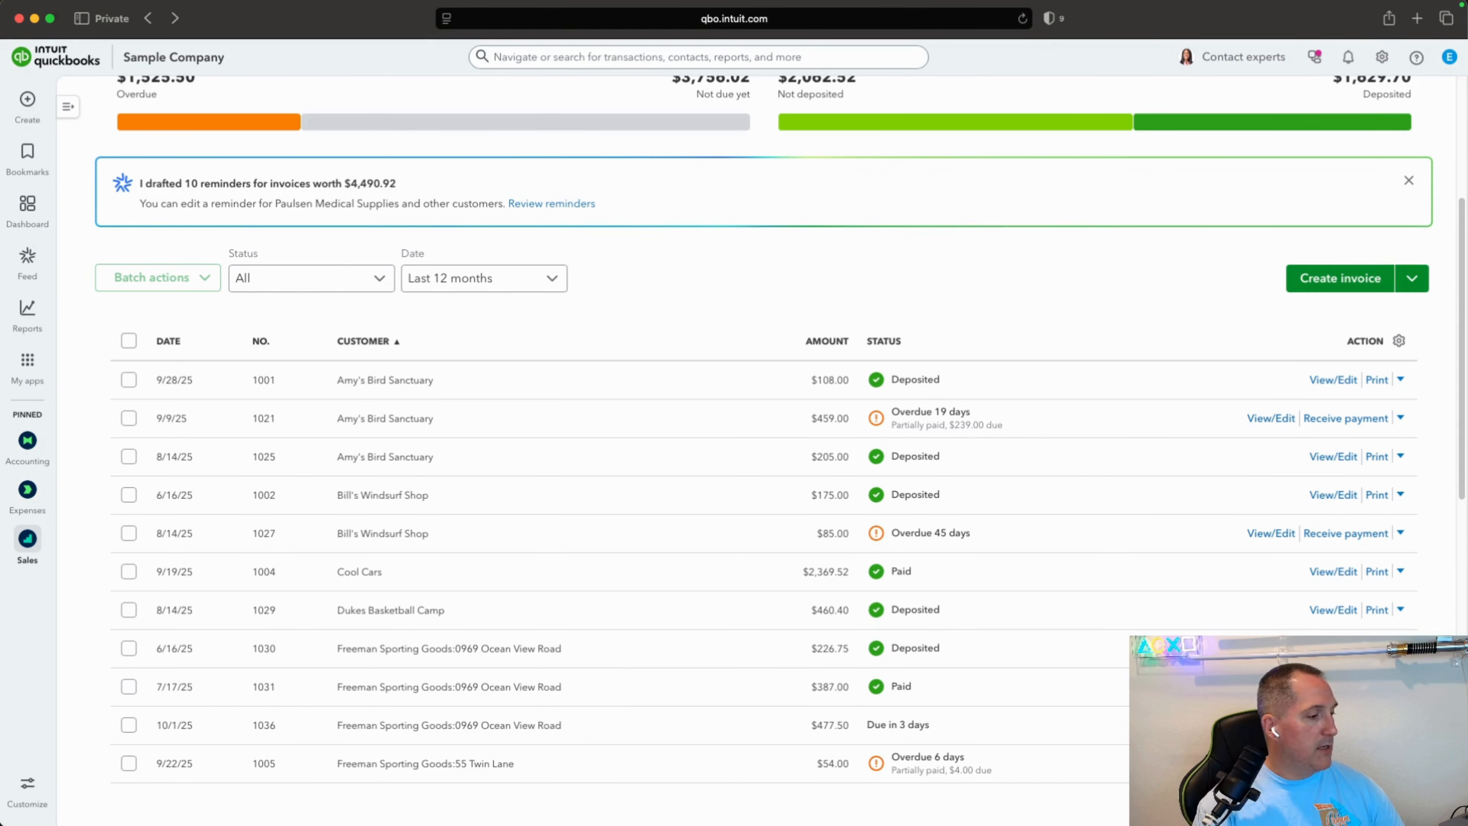
Switch to the Calculator and subtract the 239 still due from the 459.0 total of Amy's Bird Sanctuary's 9/9/25 invoice
{"action": "key", "text": "super+Tab"}
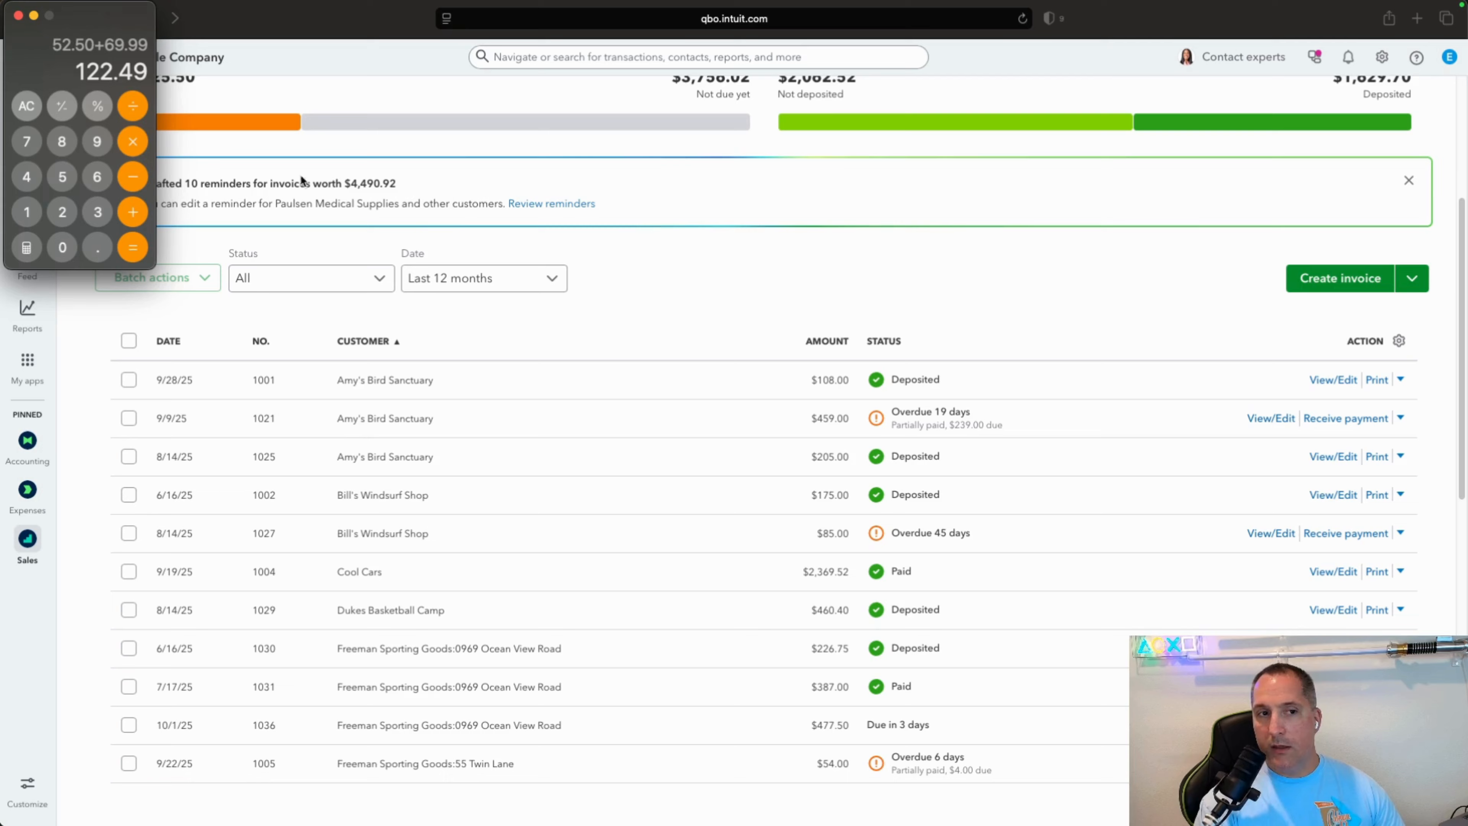
{"action": "left_click", "coordinate": [25, 106]}
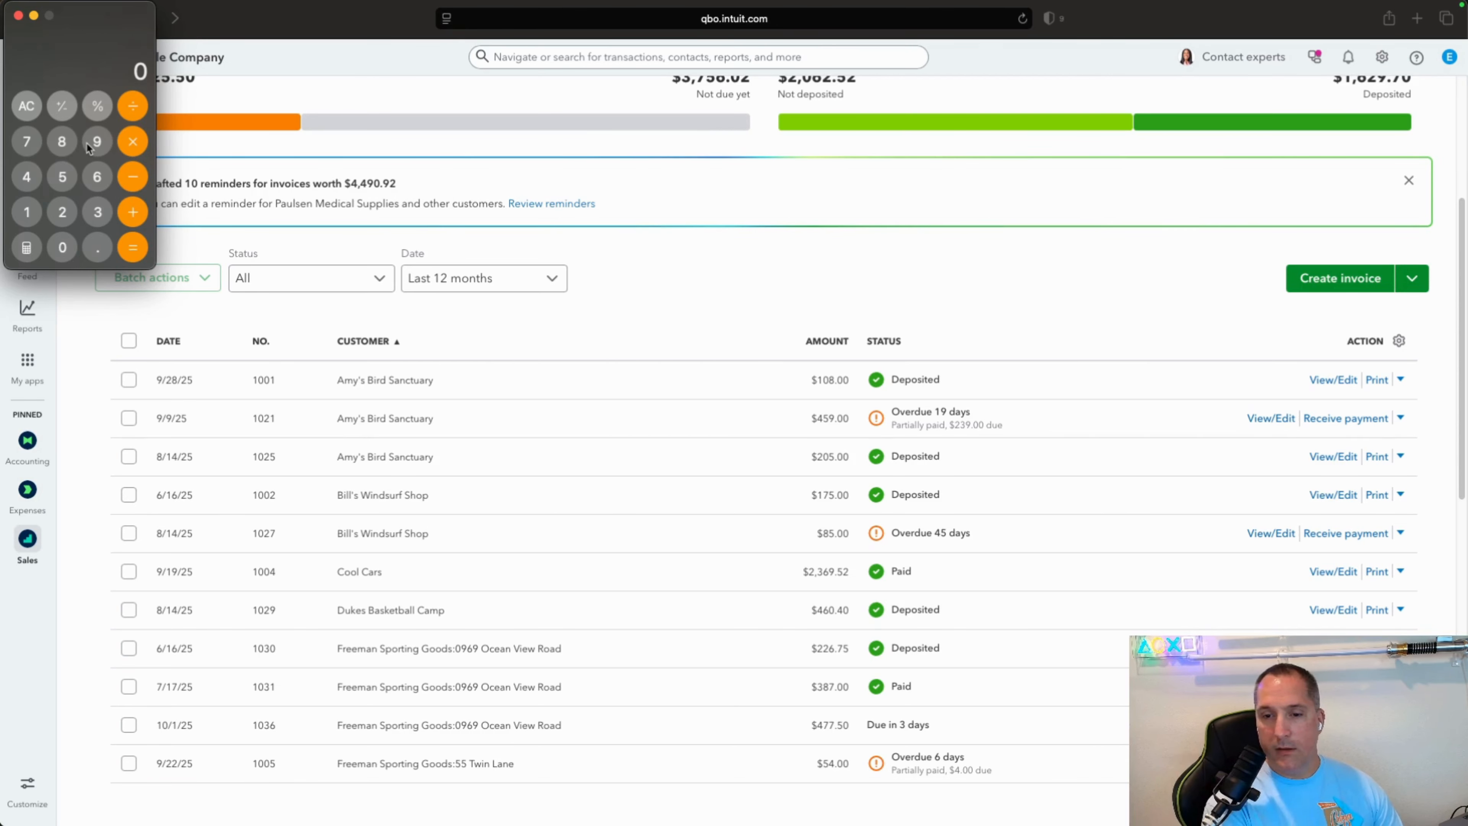
{"action": "type", "text": "459"}
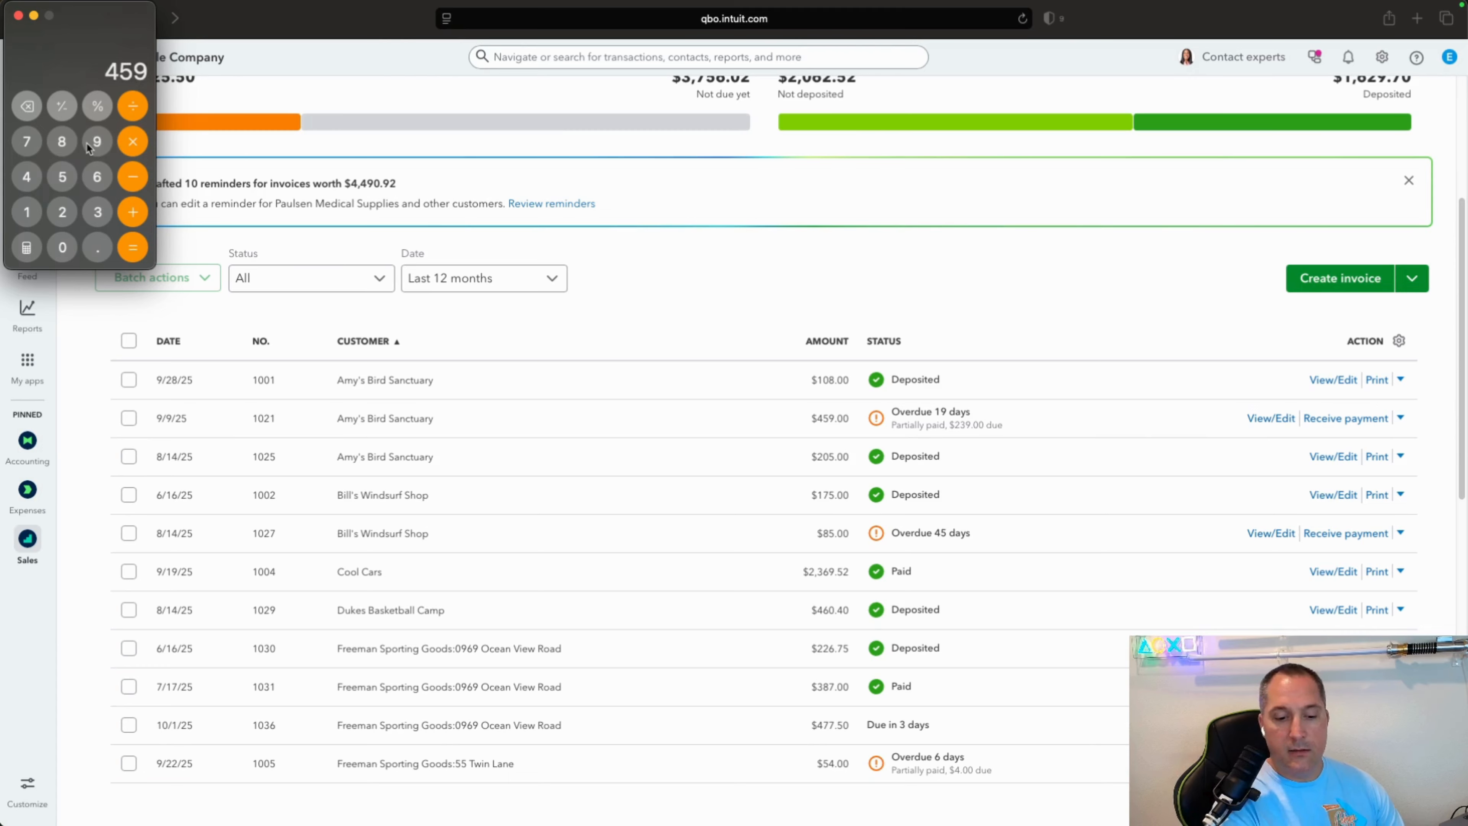
{"action": "type", "text": ".0"}
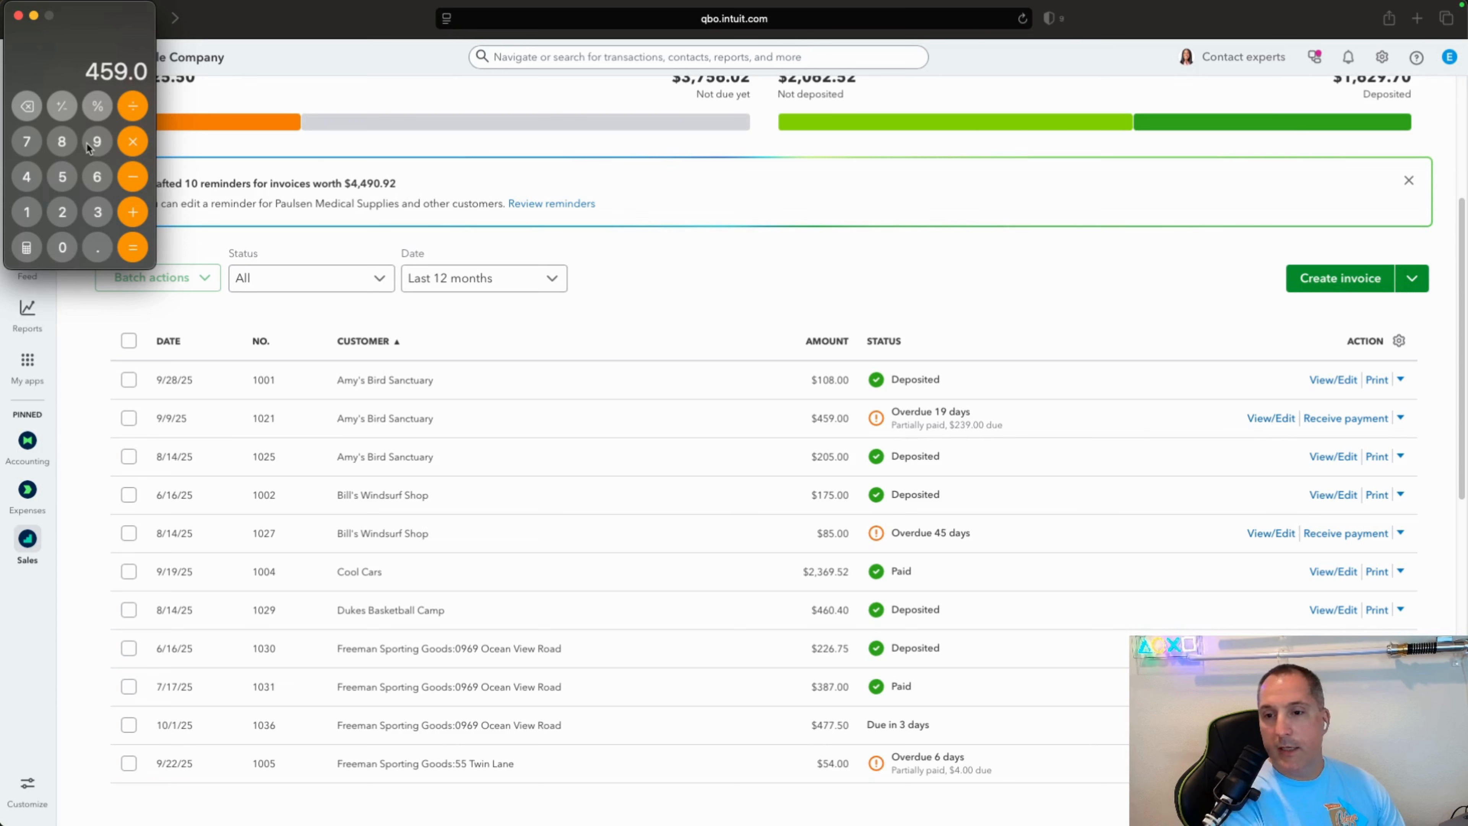
{"action": "type", "text": "-239."}
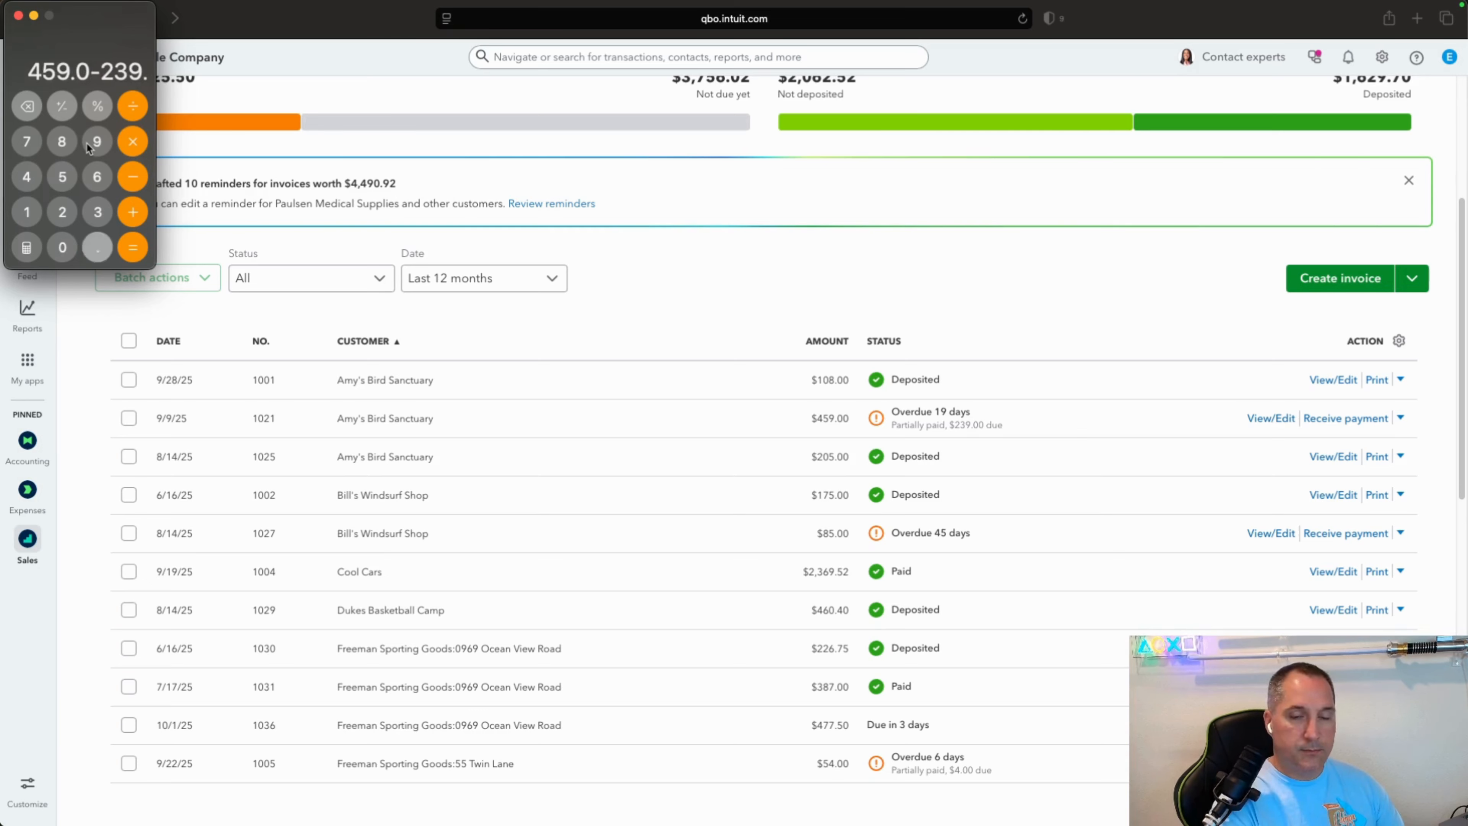
{"action": "key", "text": "Return"}
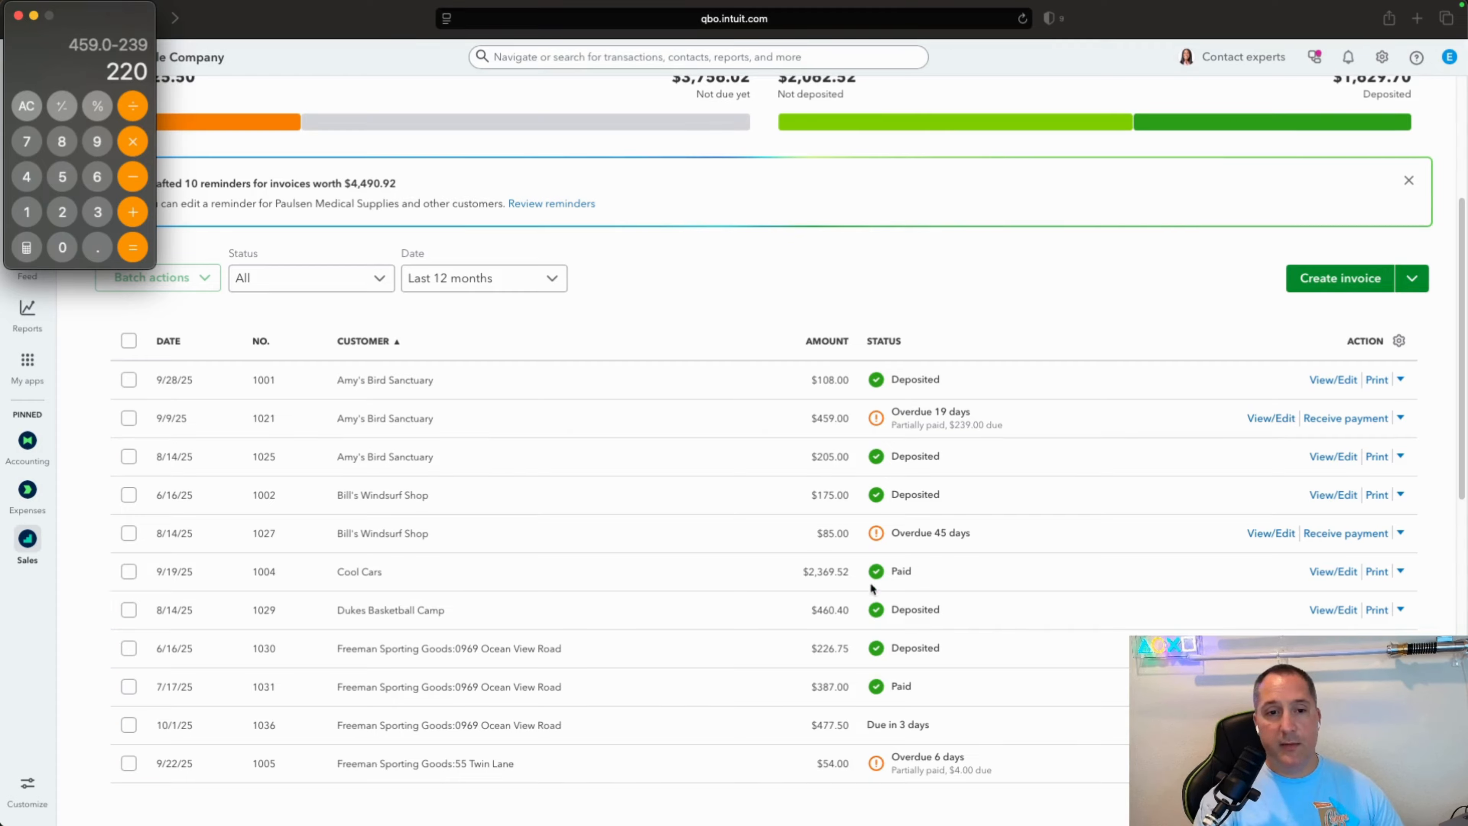
View the details of Cool Cars' 9/19/25 invoice, add its 694 and 1675.52 payments in the Calculator, and close the details
{"action": "left_click", "coordinate": [274, 578]}
{"action": "left_click", "coordinate": [278, 574]}
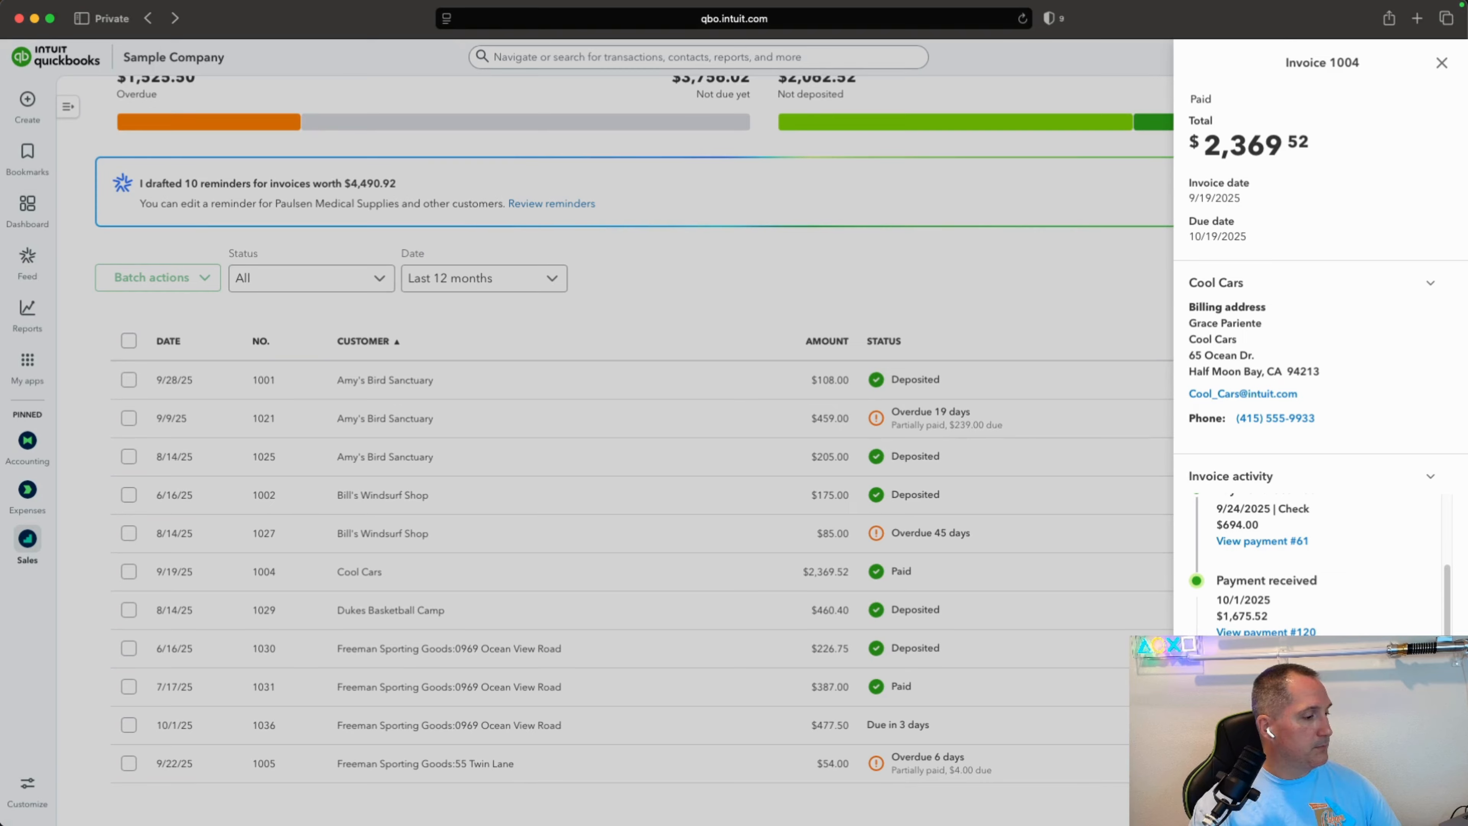
{"action": "key", "text": "super+Tab"}
{"action": "left_click", "coordinate": [26, 106]}
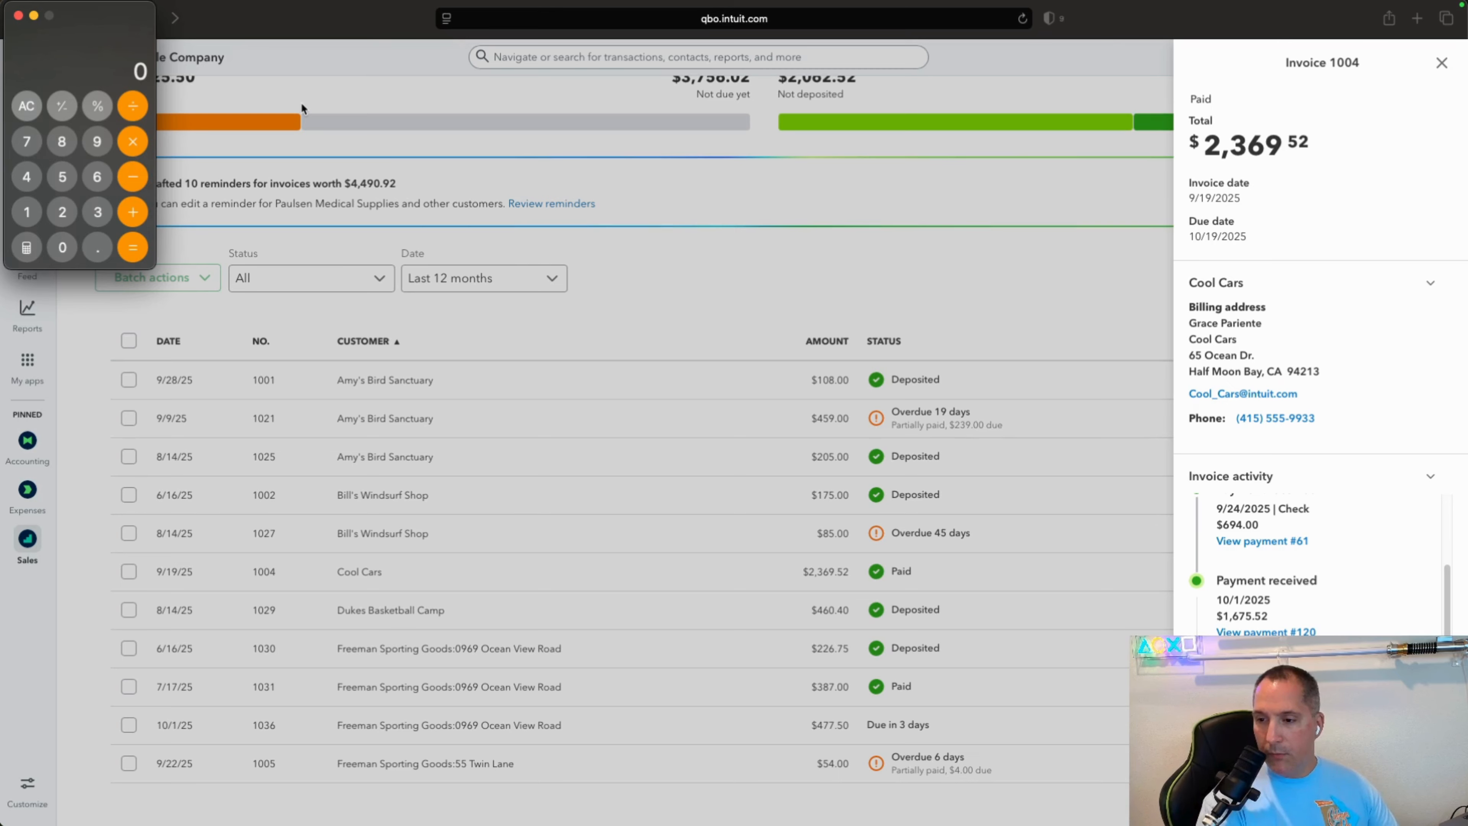
{"action": "type", "text": "694.+"}
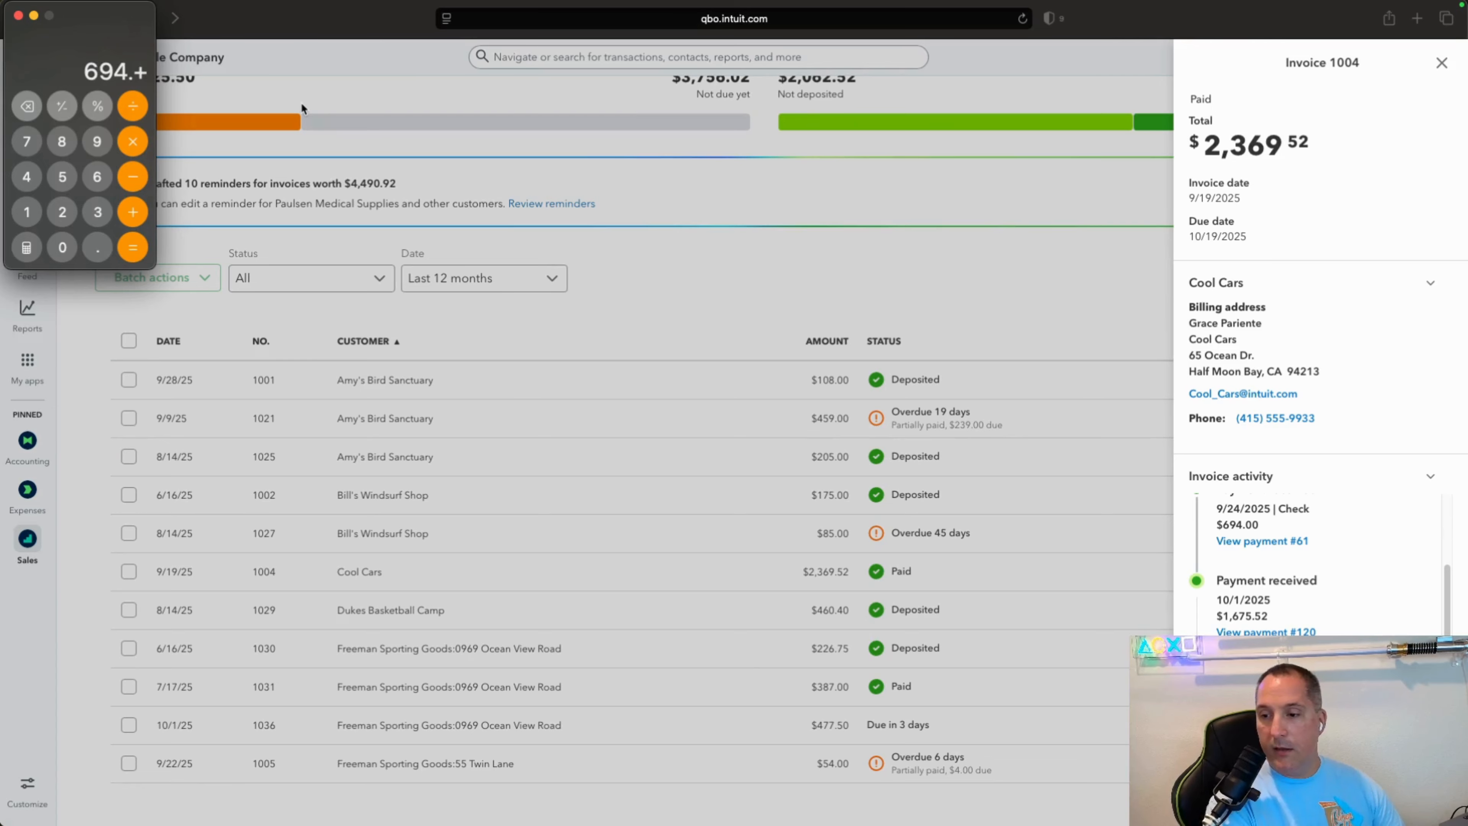
{"action": "type", "text": "16"}
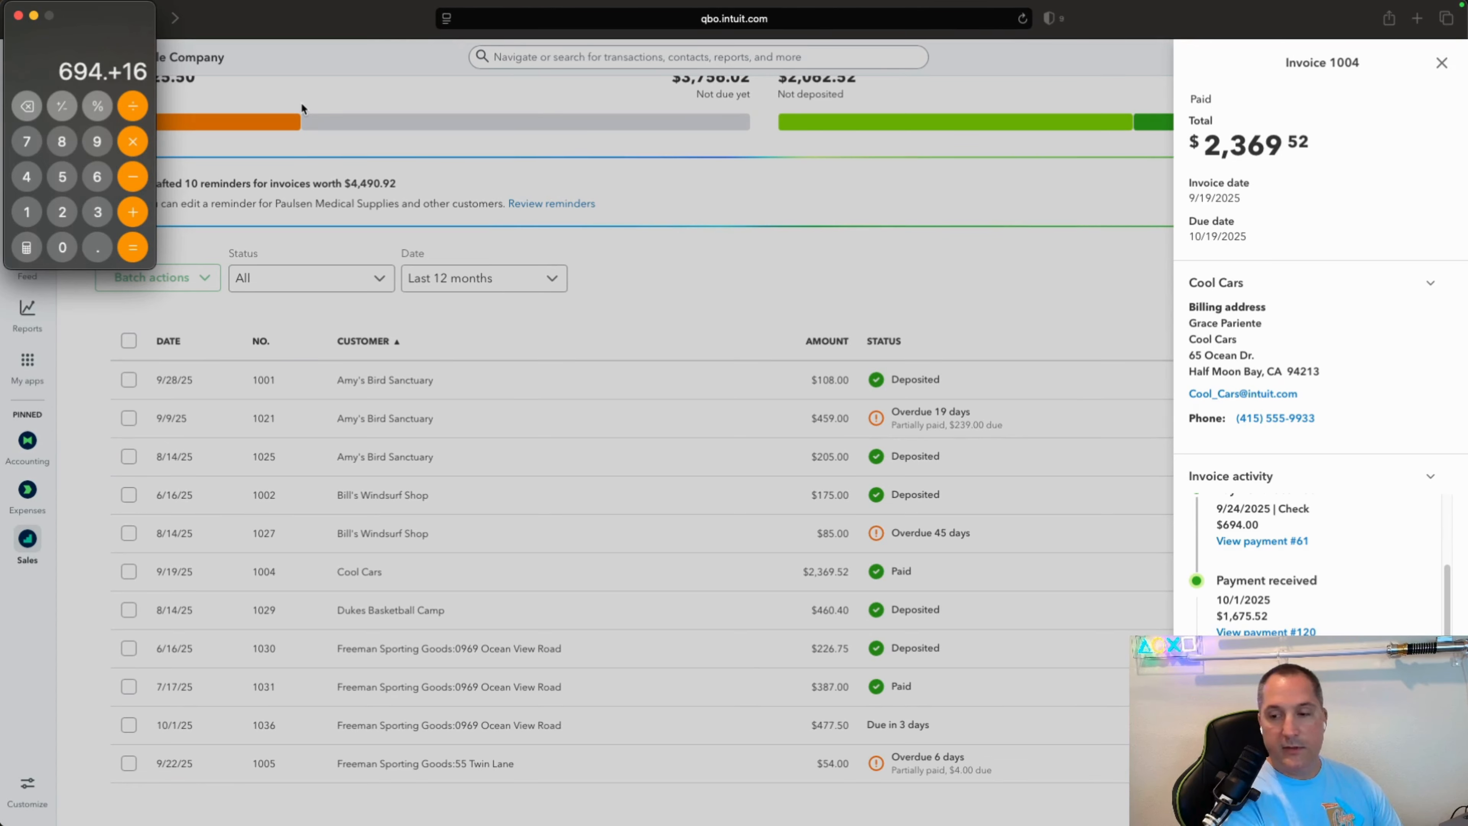
{"action": "type", "text": "75.52"}
{"action": "key", "text": "Return"}
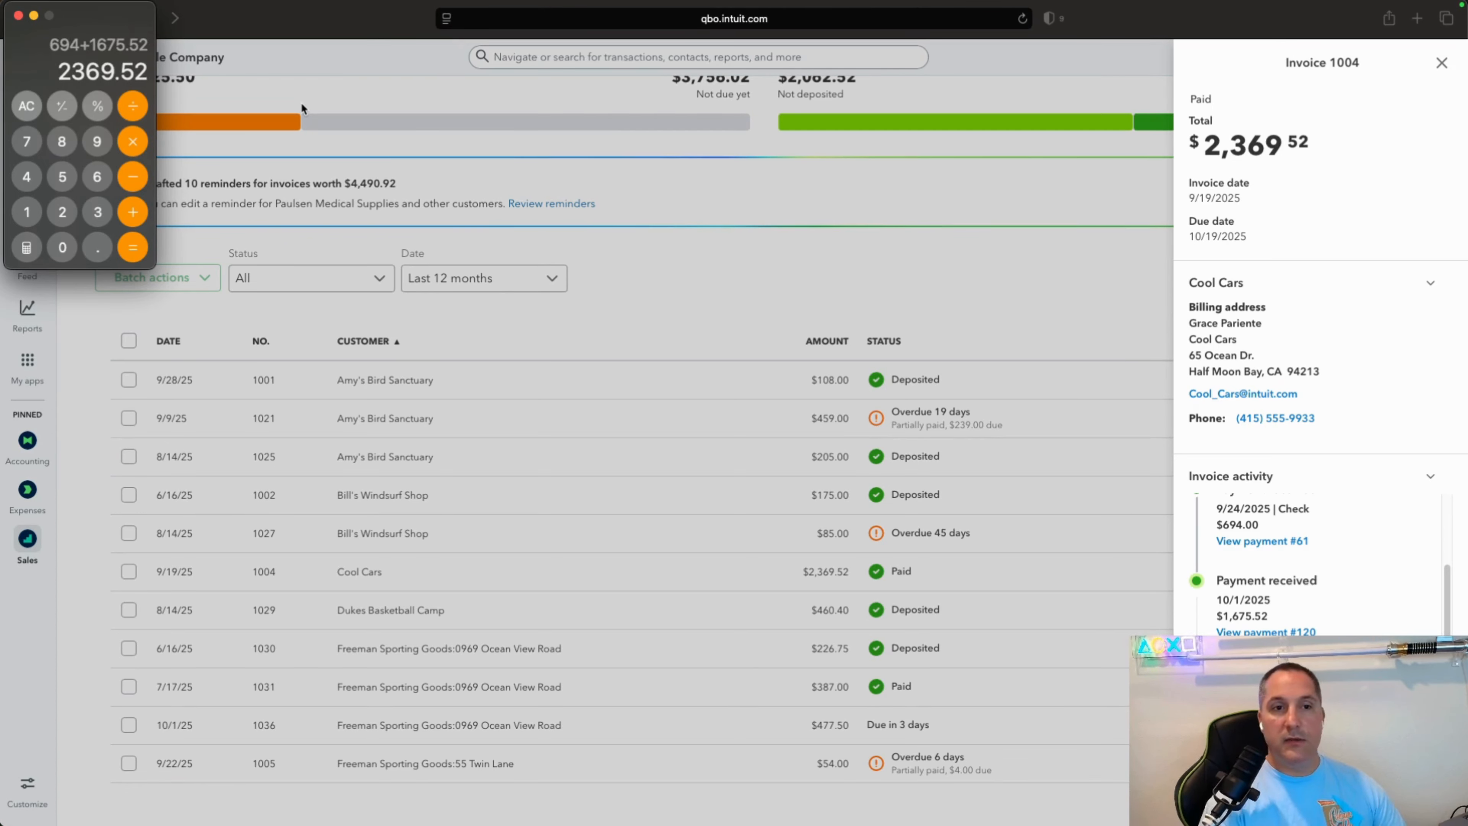
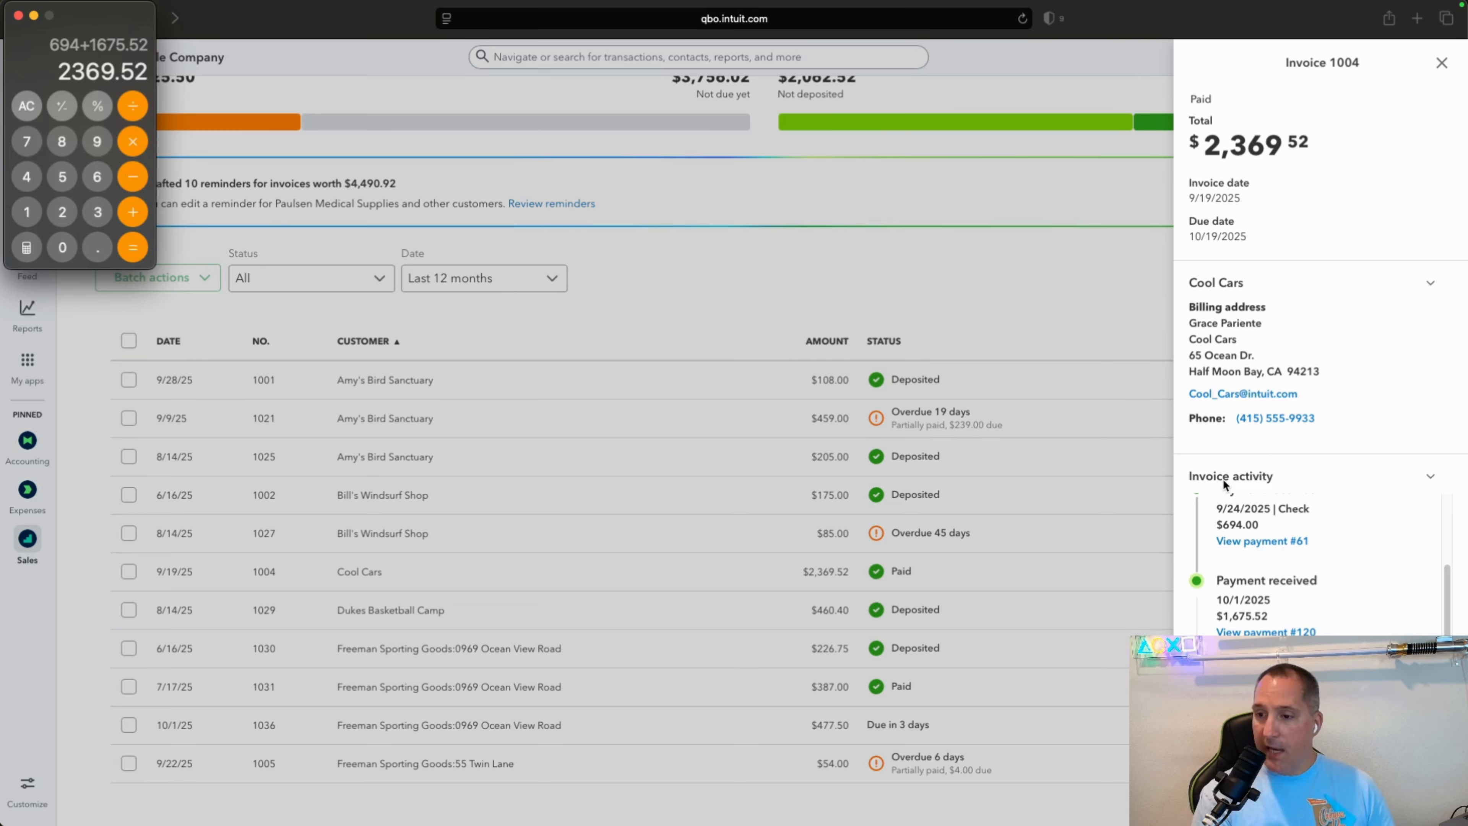
{"action": "left_click", "coordinate": [738, 465]}
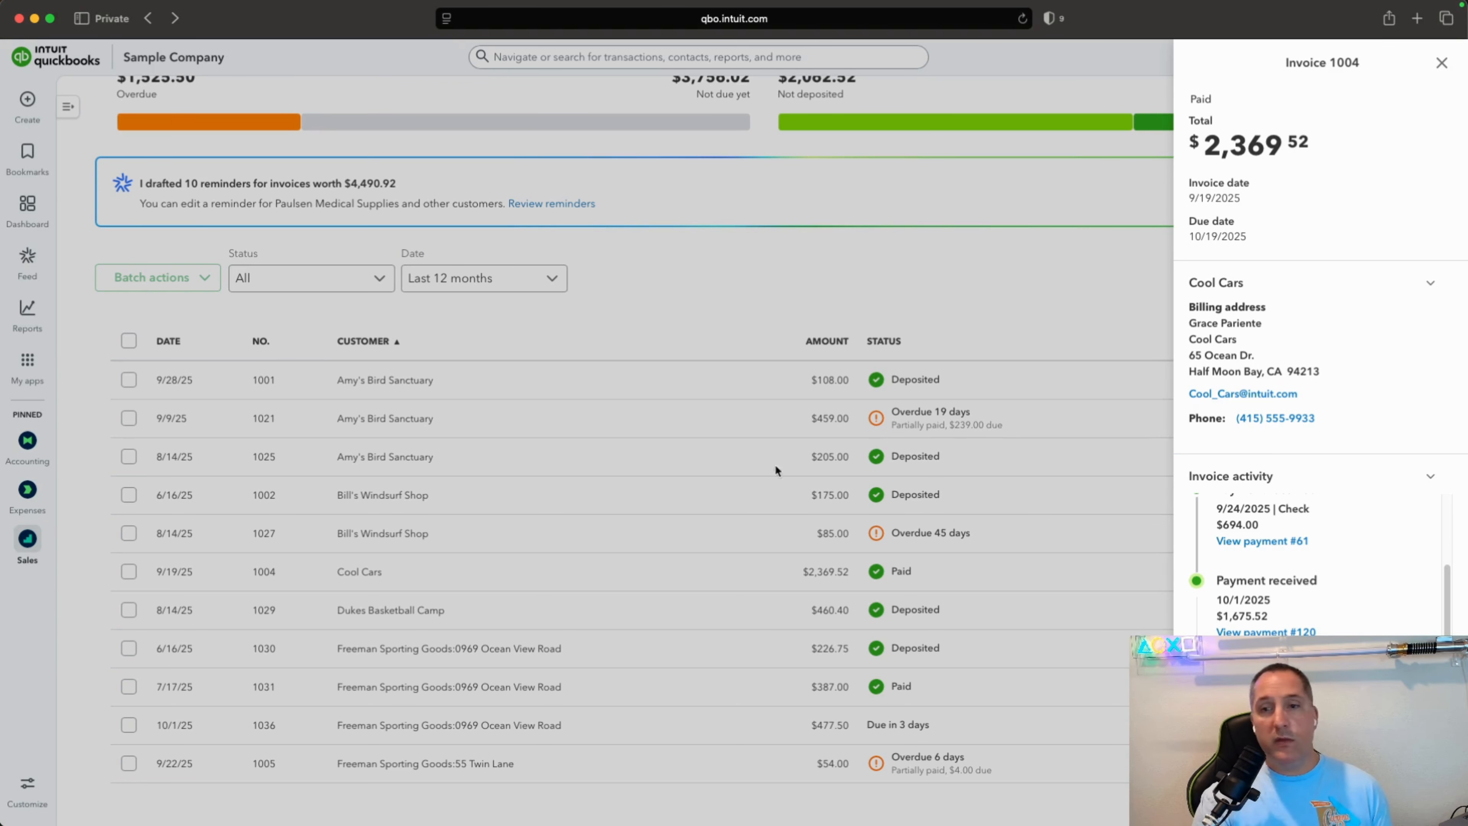
{"action": "left_click", "coordinate": [981, 244]}
Open a blank Receive Payment form and, from its recent transactions, view the full list of customer payments
{"action": "left_click", "coordinate": [26, 106]}
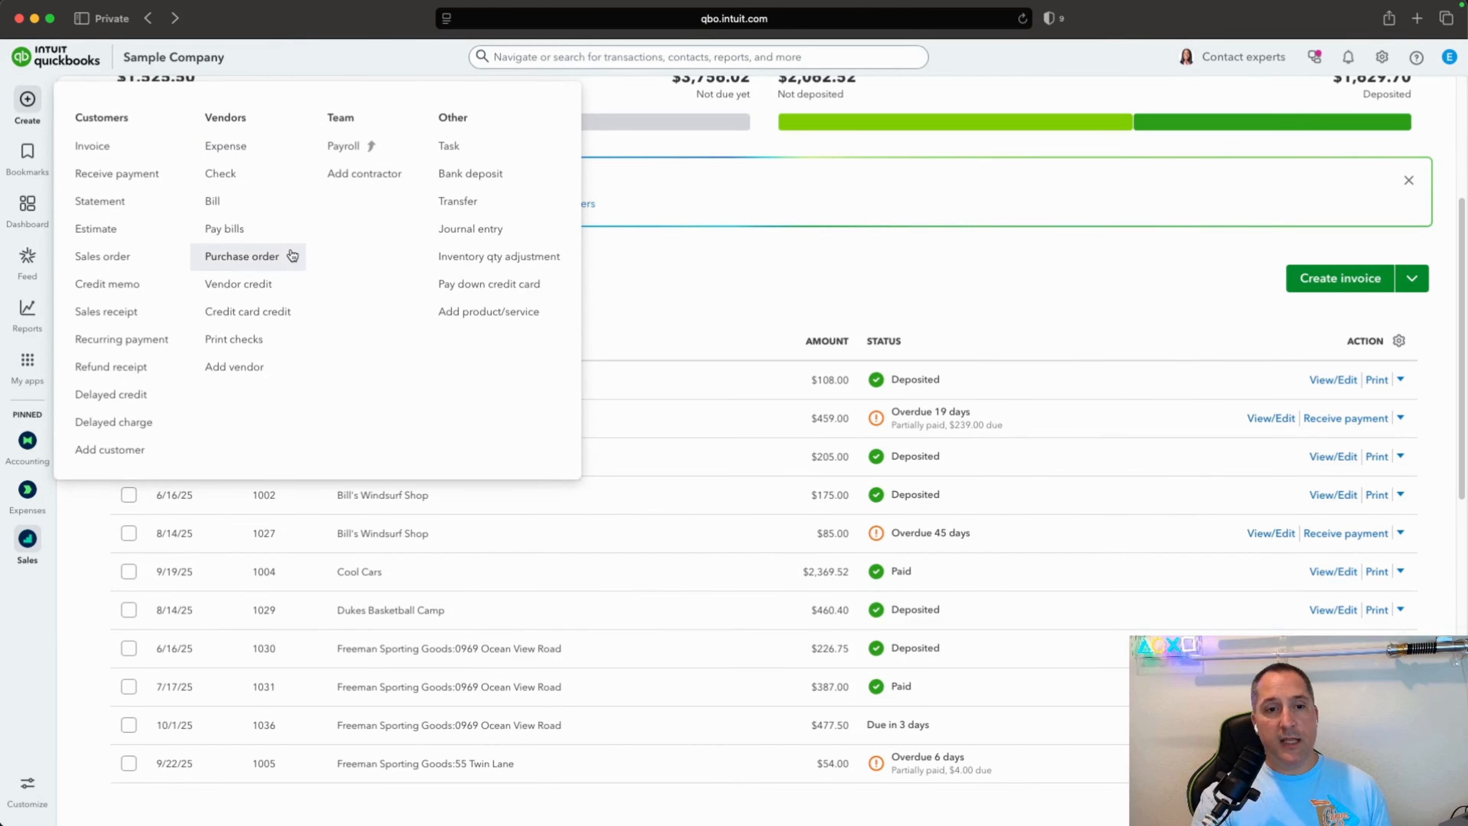
{"action": "left_click", "coordinate": [95, 180]}
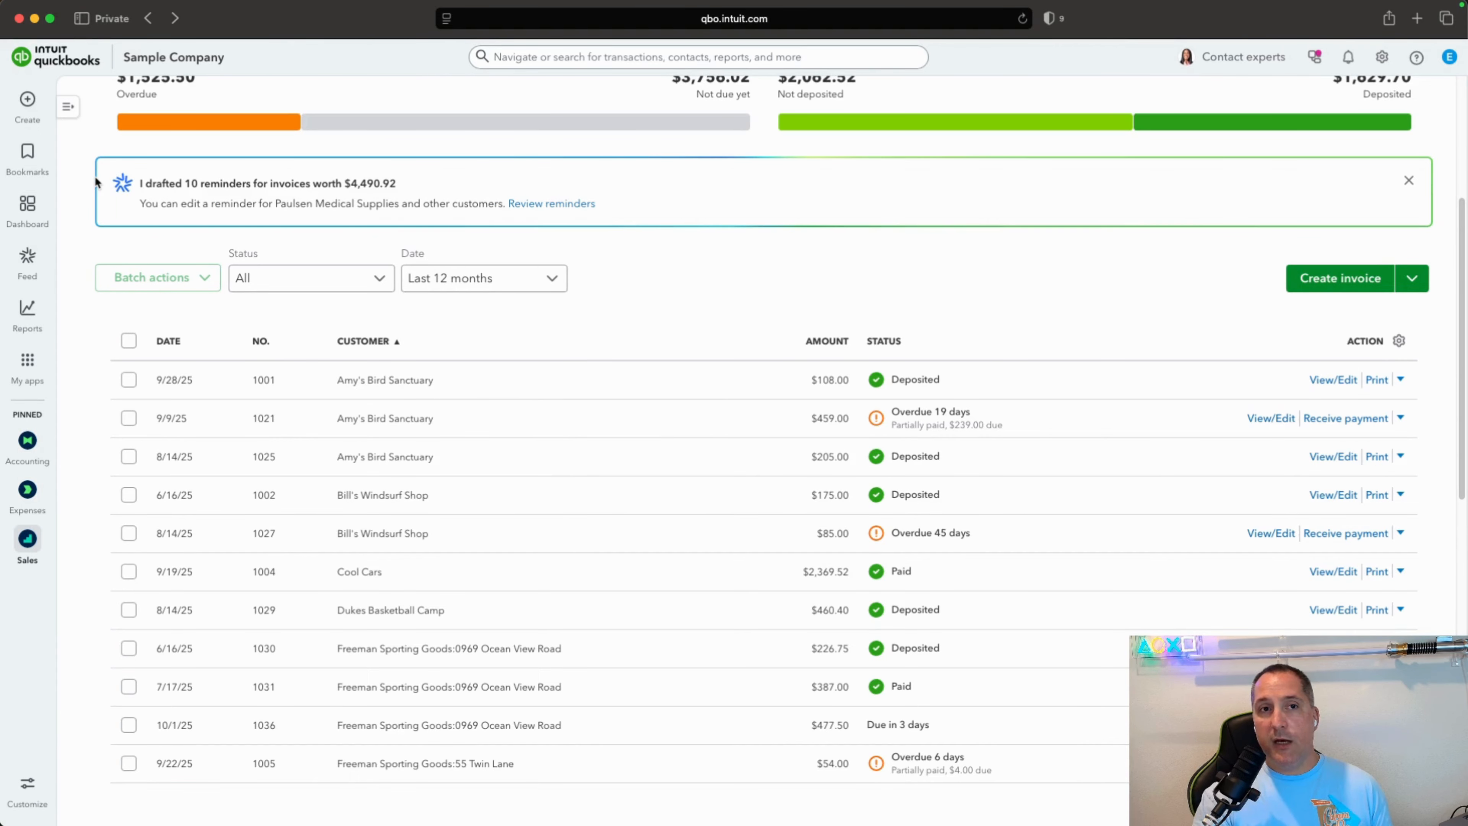
{"action": "left_click", "coordinate": [27, 101]}
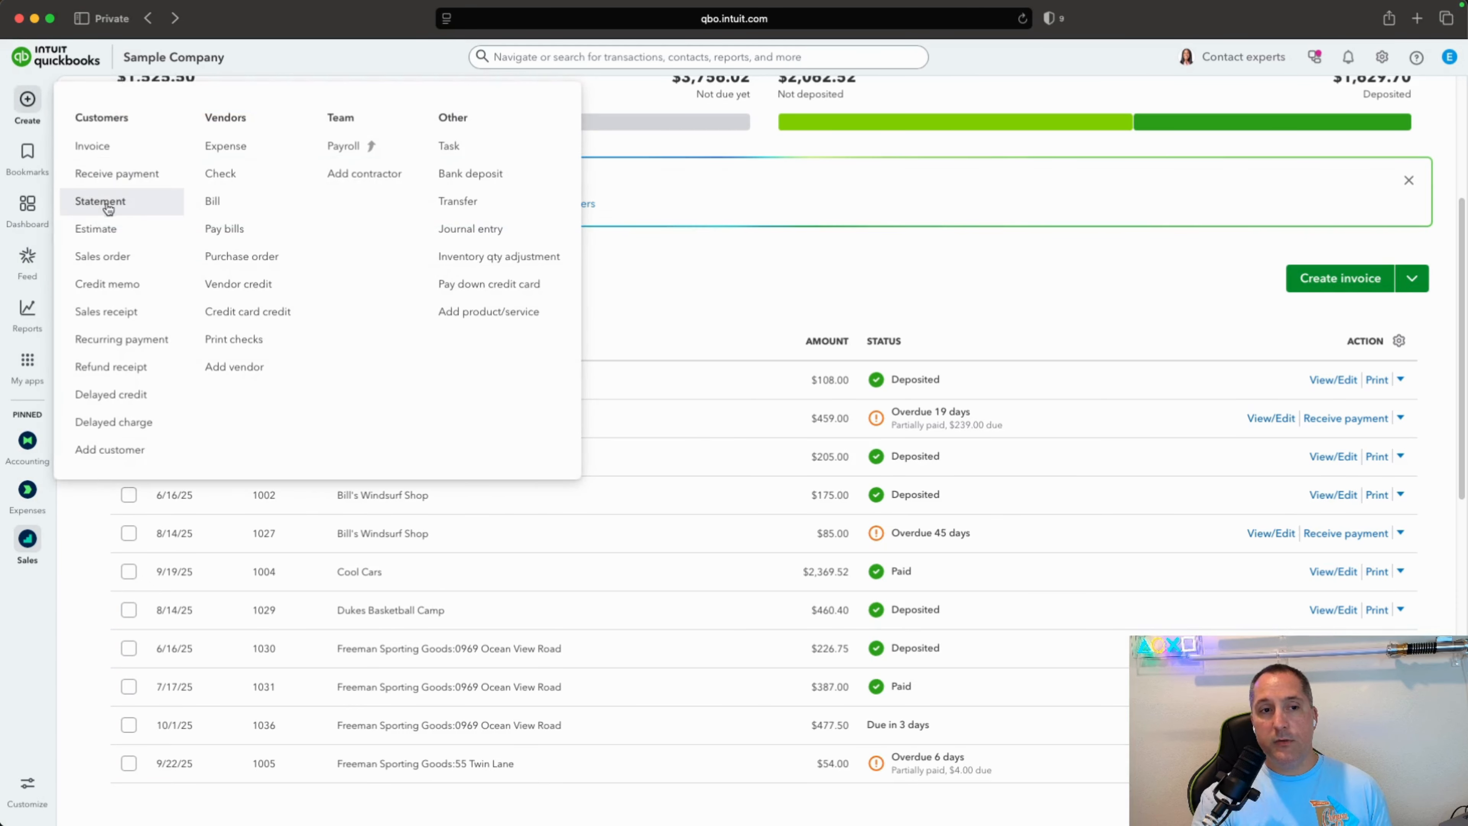
{"action": "left_click", "coordinate": [99, 171]}
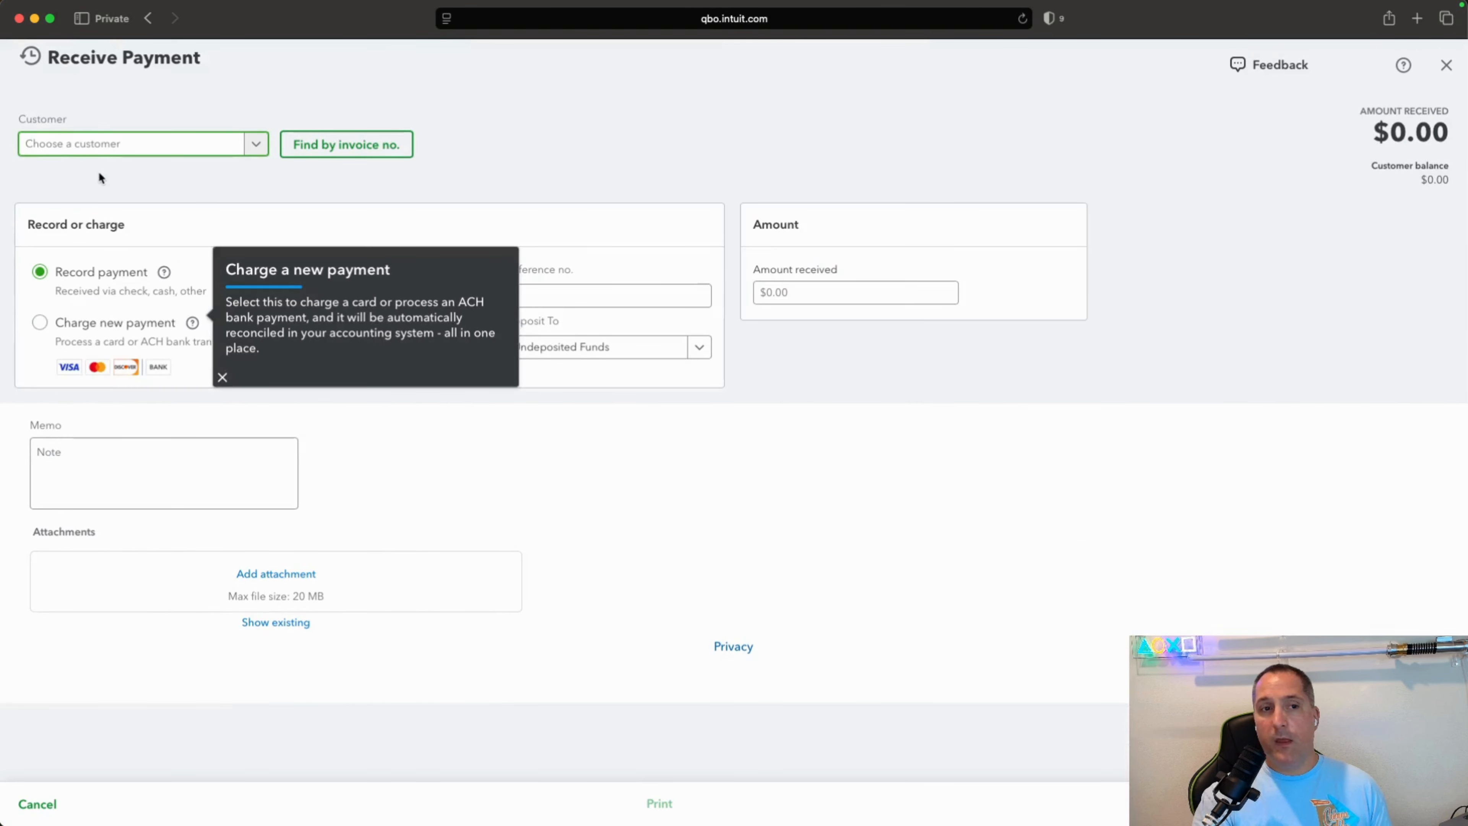
{"action": "left_click", "coordinate": [26, 63]}
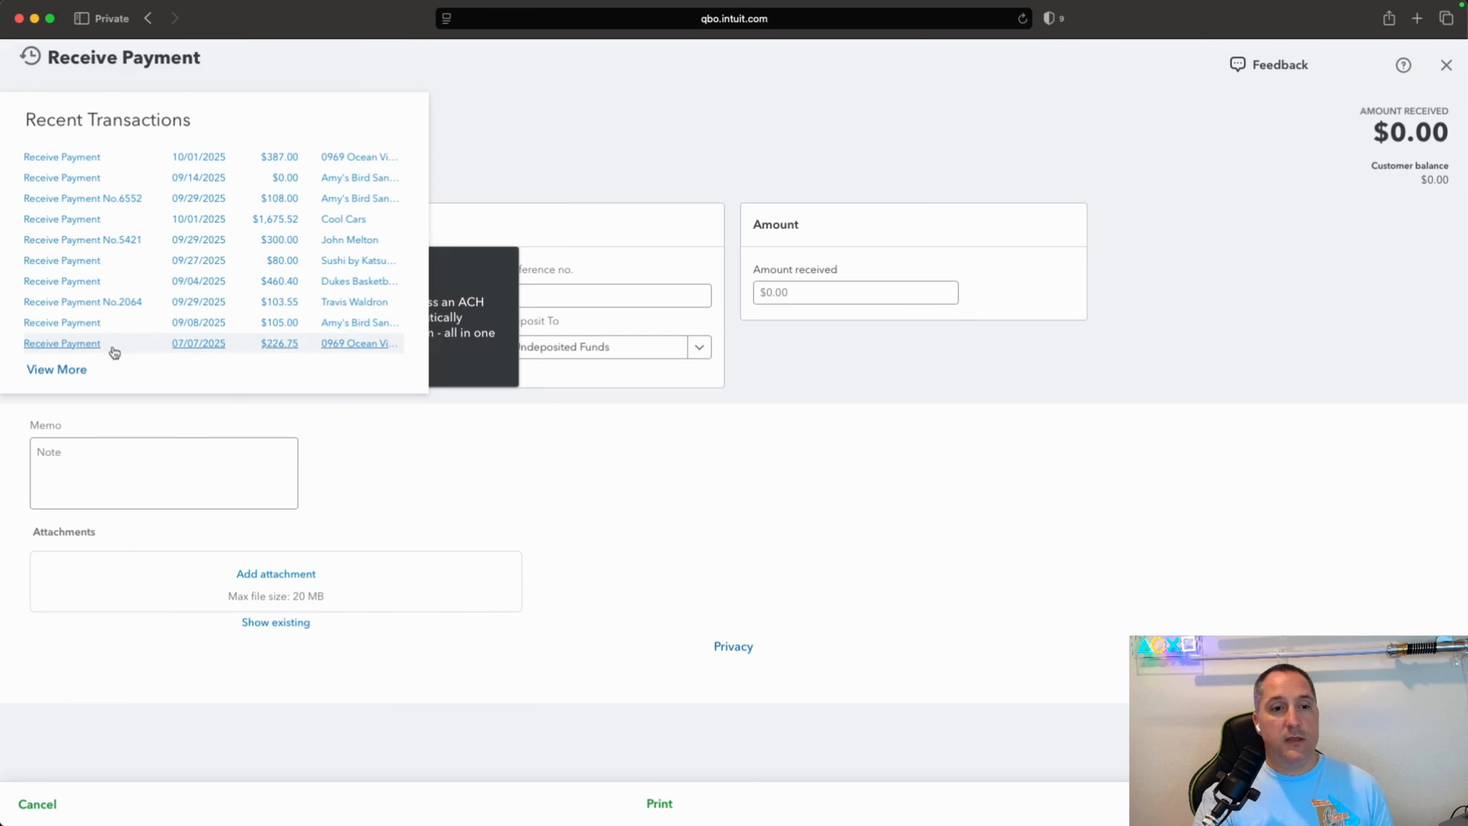
{"action": "left_click", "coordinate": [58, 370]}
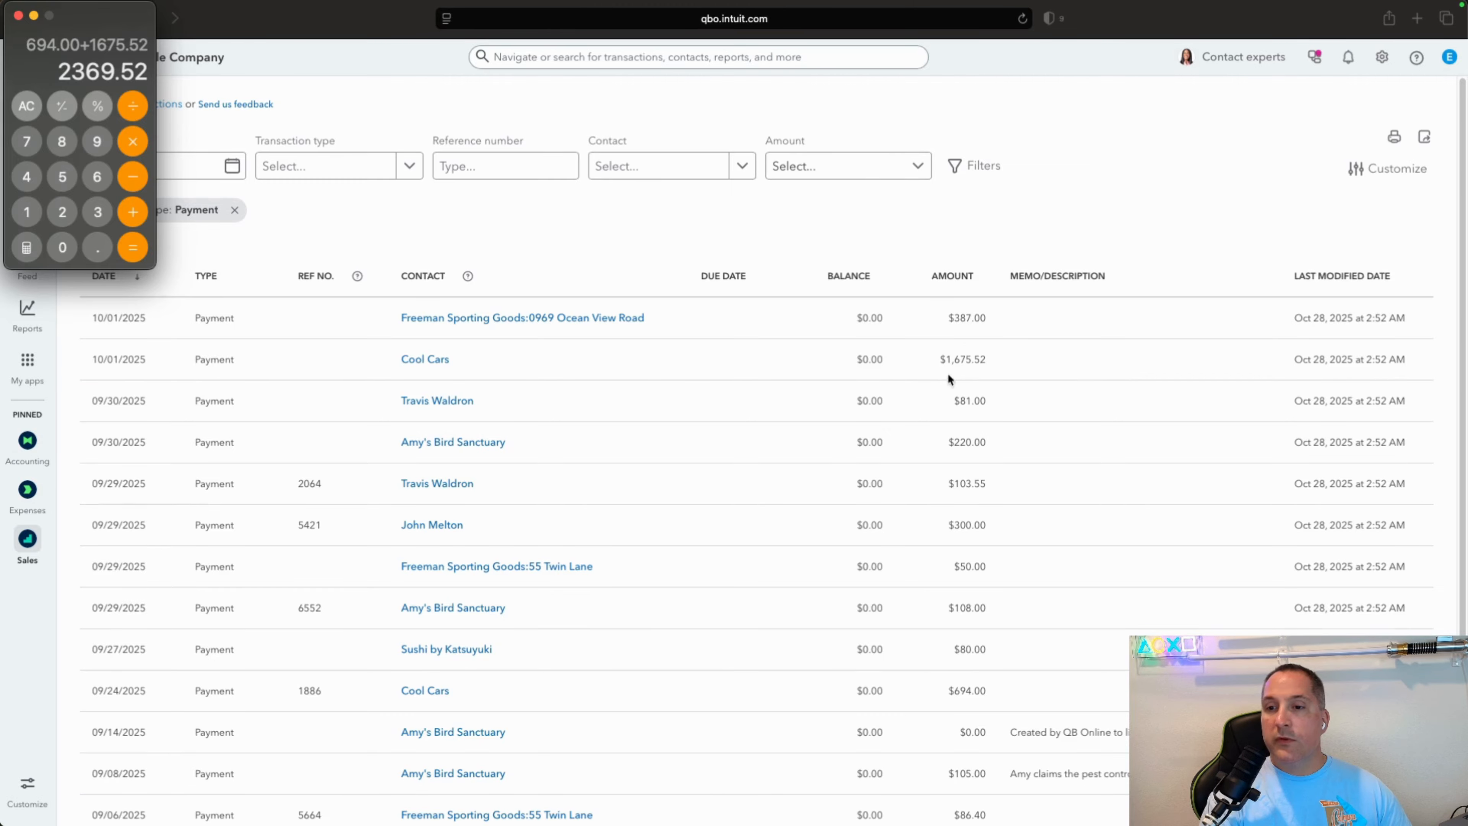
{"action": "scroll", "coordinate": [980, 591], "scroll_direction": "down", "scroll_amount": 5}
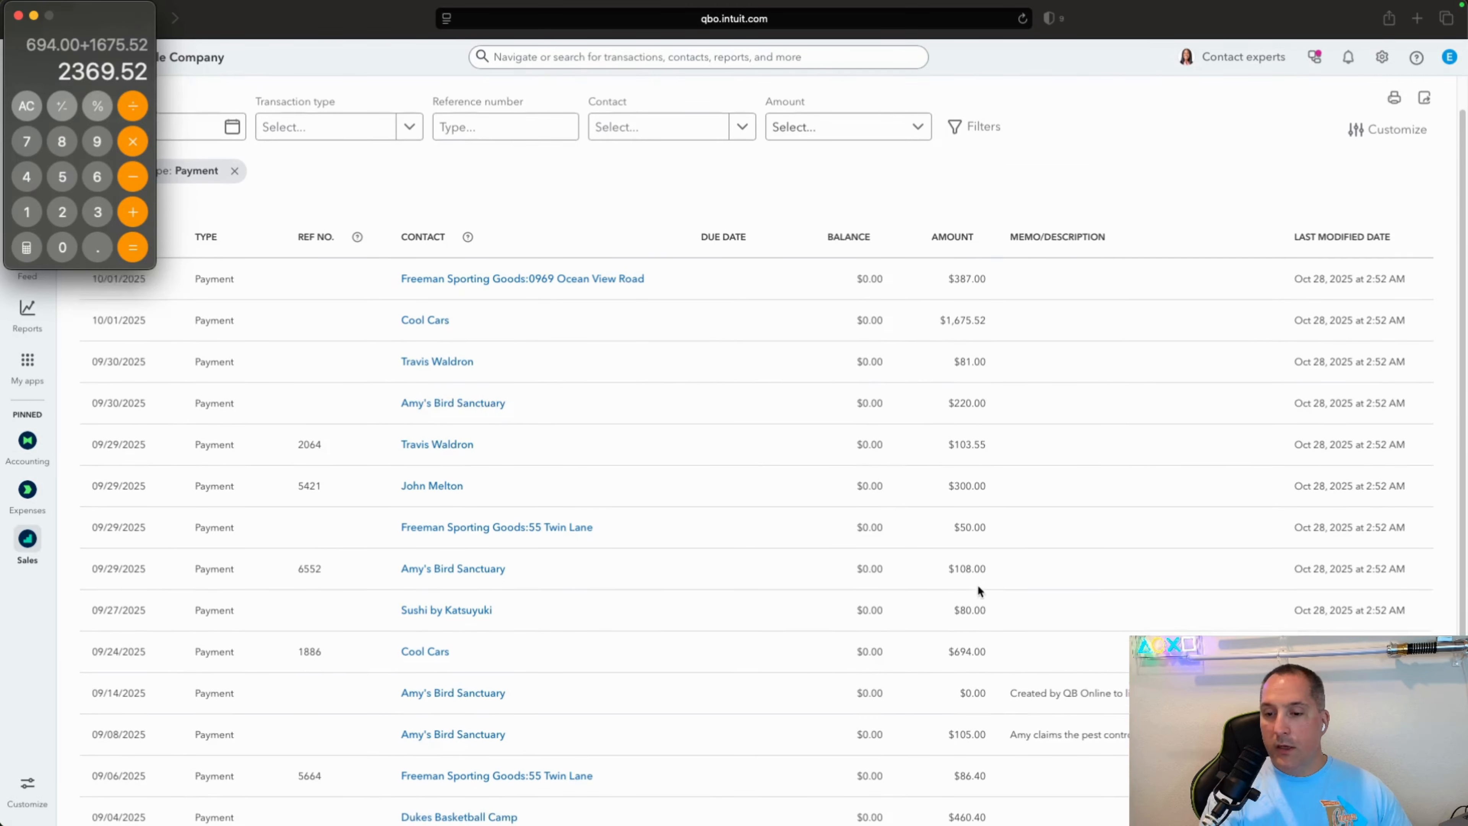
{"action": "scroll", "coordinate": [980, 591], "scroll_direction": "down", "scroll_amount": 1}
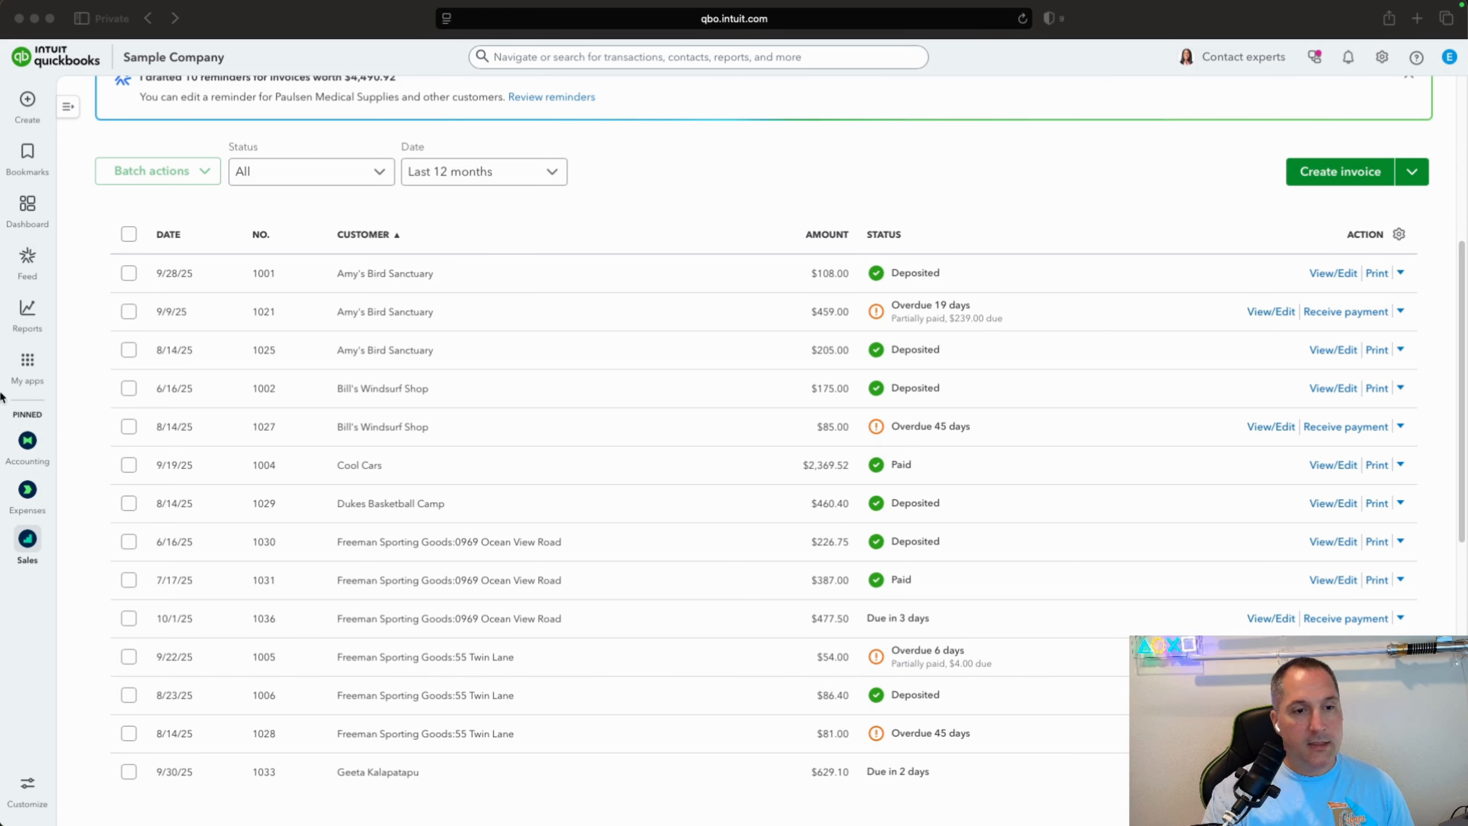
Review the products and services list, including the Pump's SKU and quantity on hand, and the types available for a new item
{"action": "left_click", "coordinate": [32, 542]}
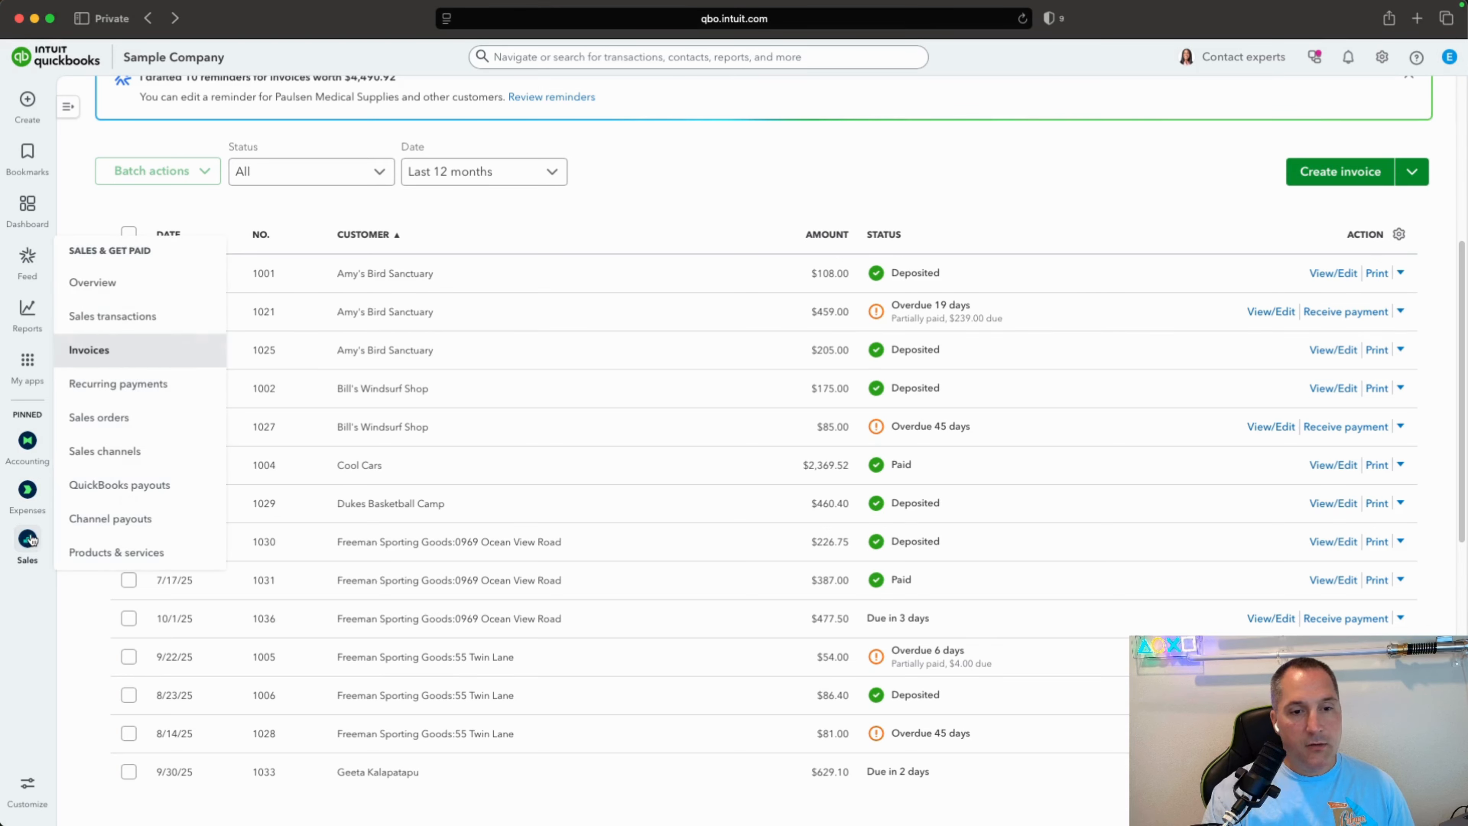
{"action": "left_click", "coordinate": [147, 552]}
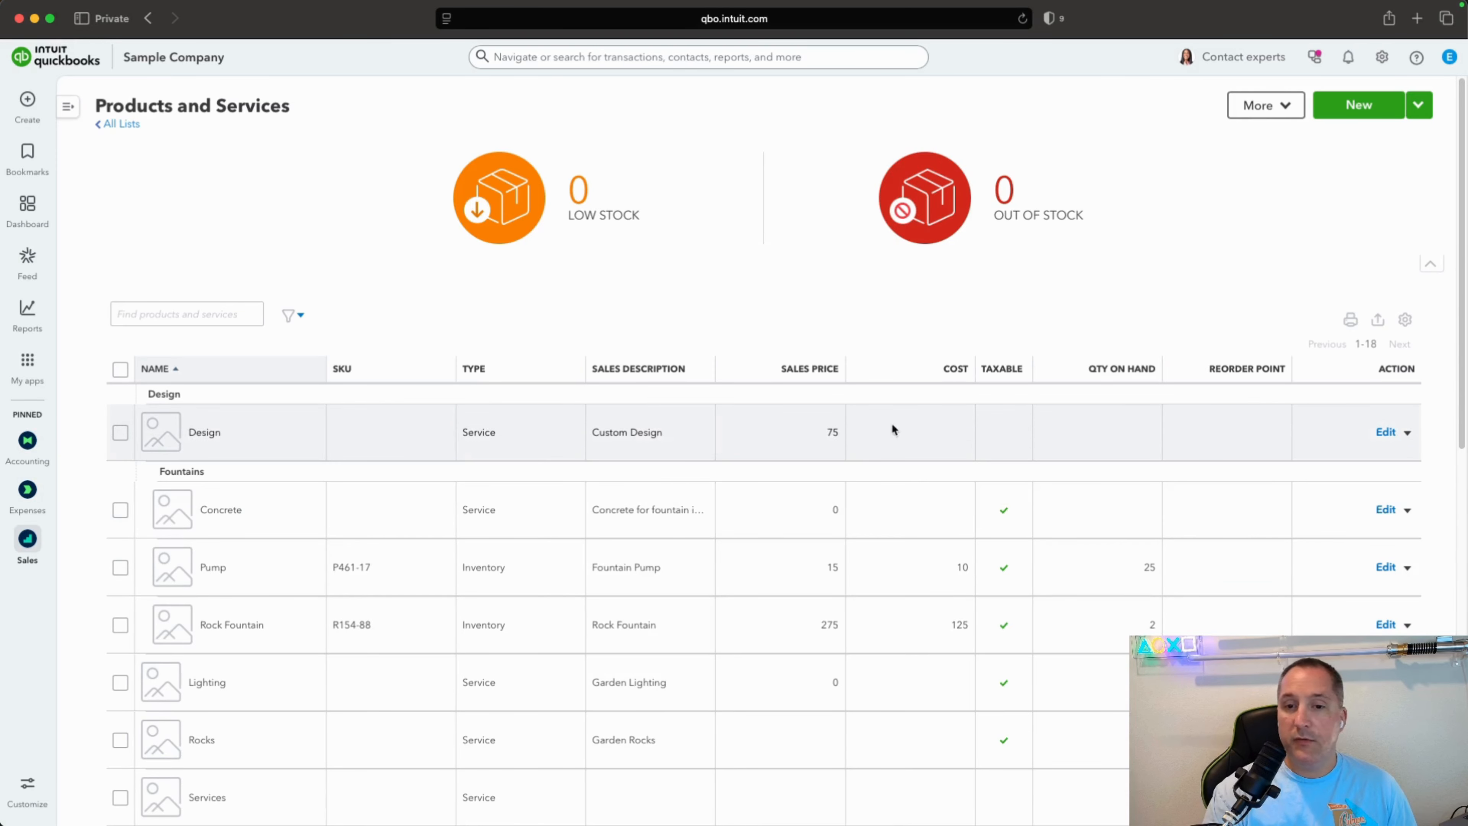
{"action": "left_click_drag", "start_coordinate": [190, 433], "coordinate": [238, 446]}
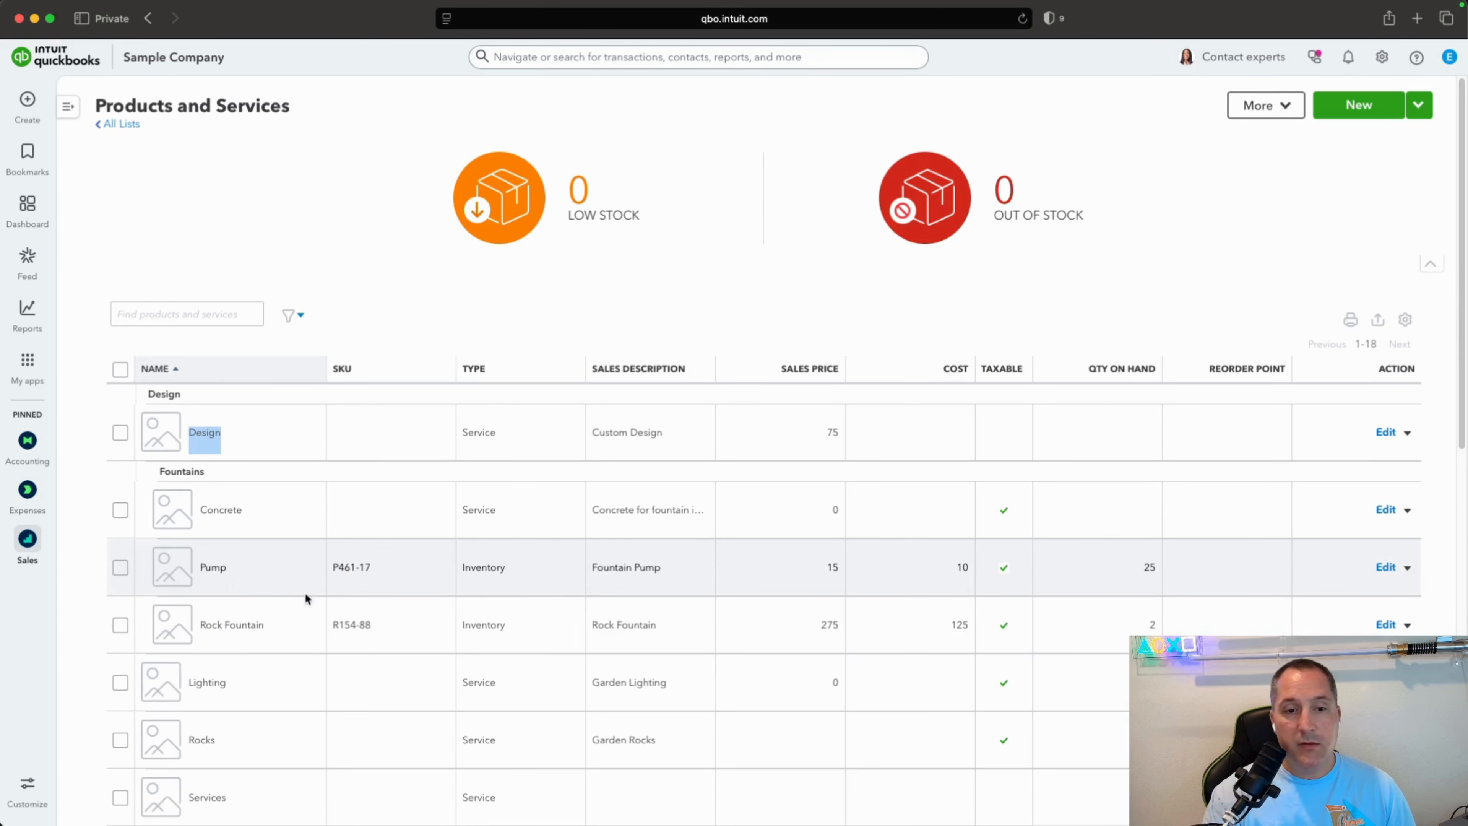
{"action": "left_click_drag", "start_coordinate": [201, 564], "coordinate": [233, 574]}
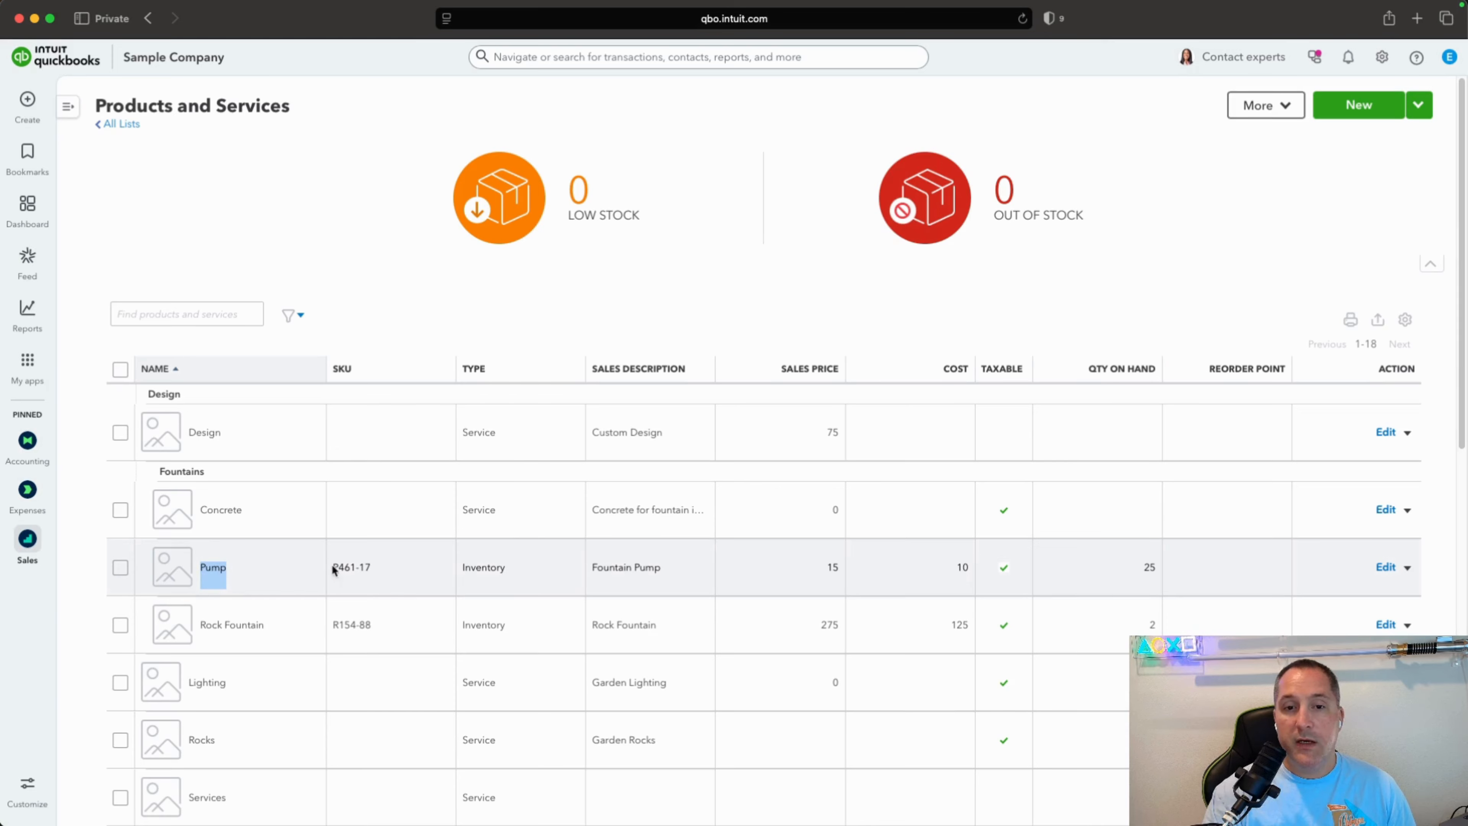
{"action": "left_click_drag", "start_coordinate": [332, 567], "coordinate": [376, 568]}
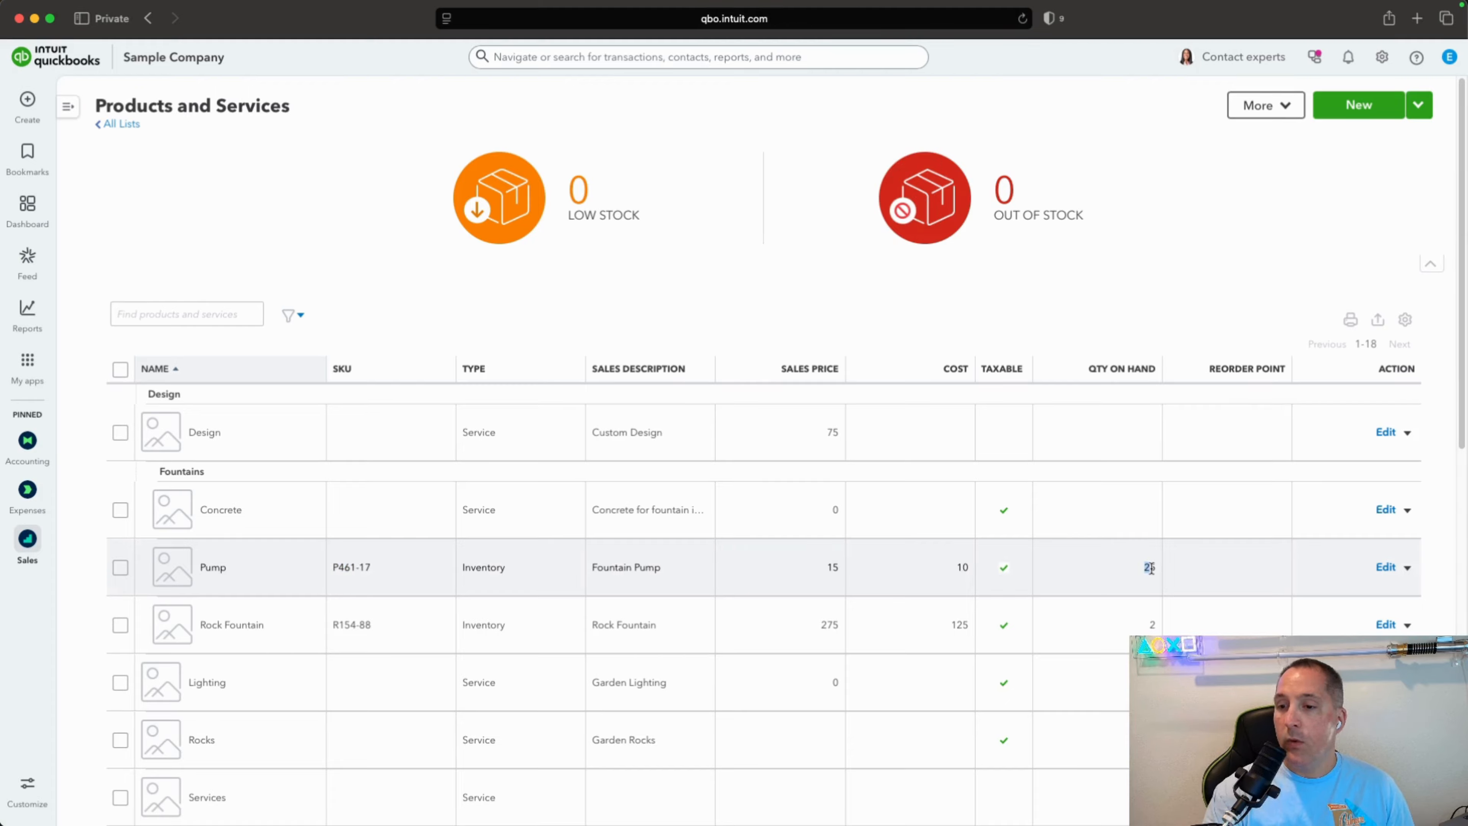
{"action": "left_click_drag", "start_coordinate": [1147, 566], "coordinate": [1194, 593]}
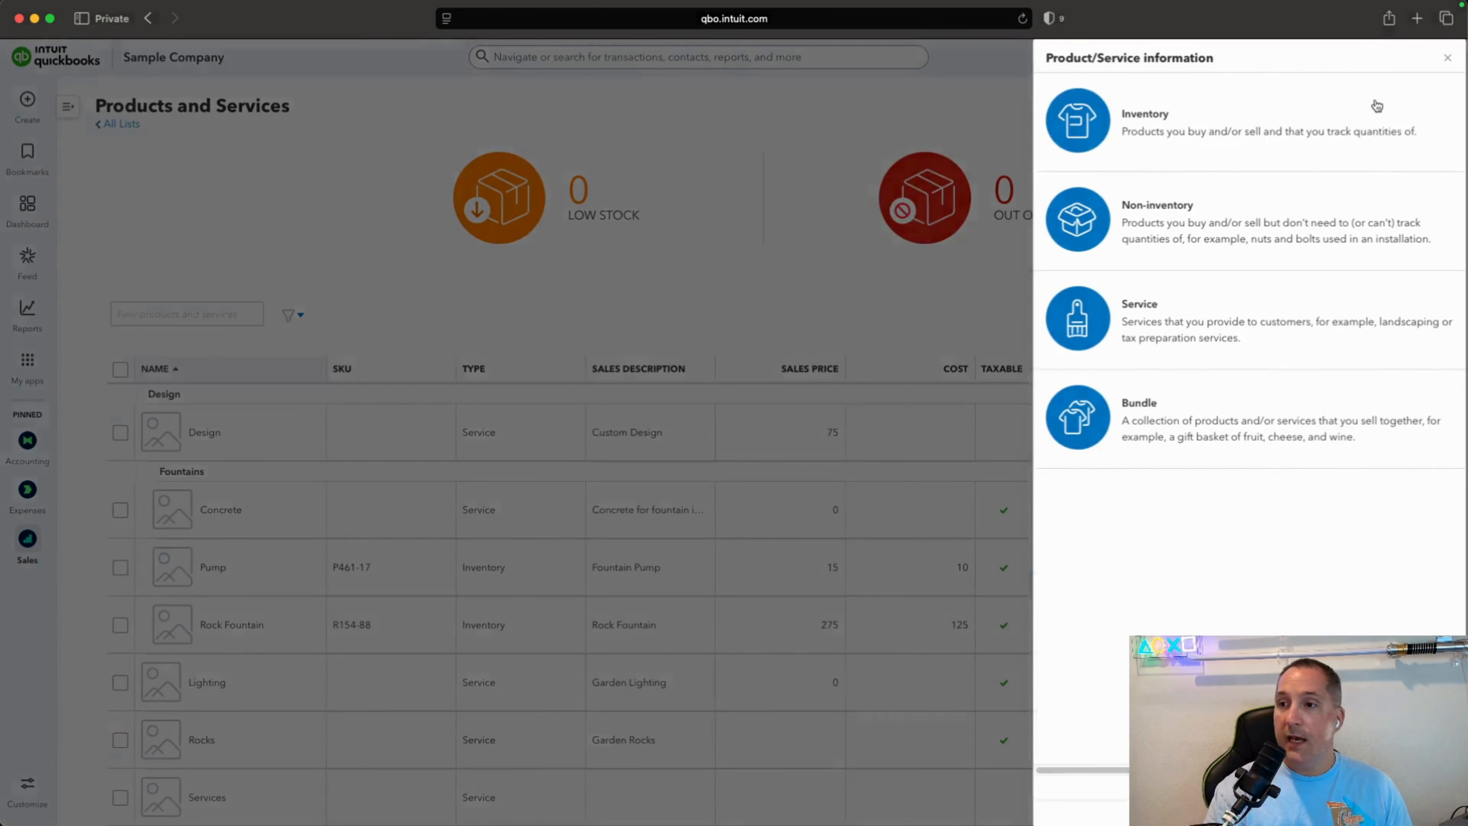
{"action": "left_click", "coordinate": [1378, 106]}
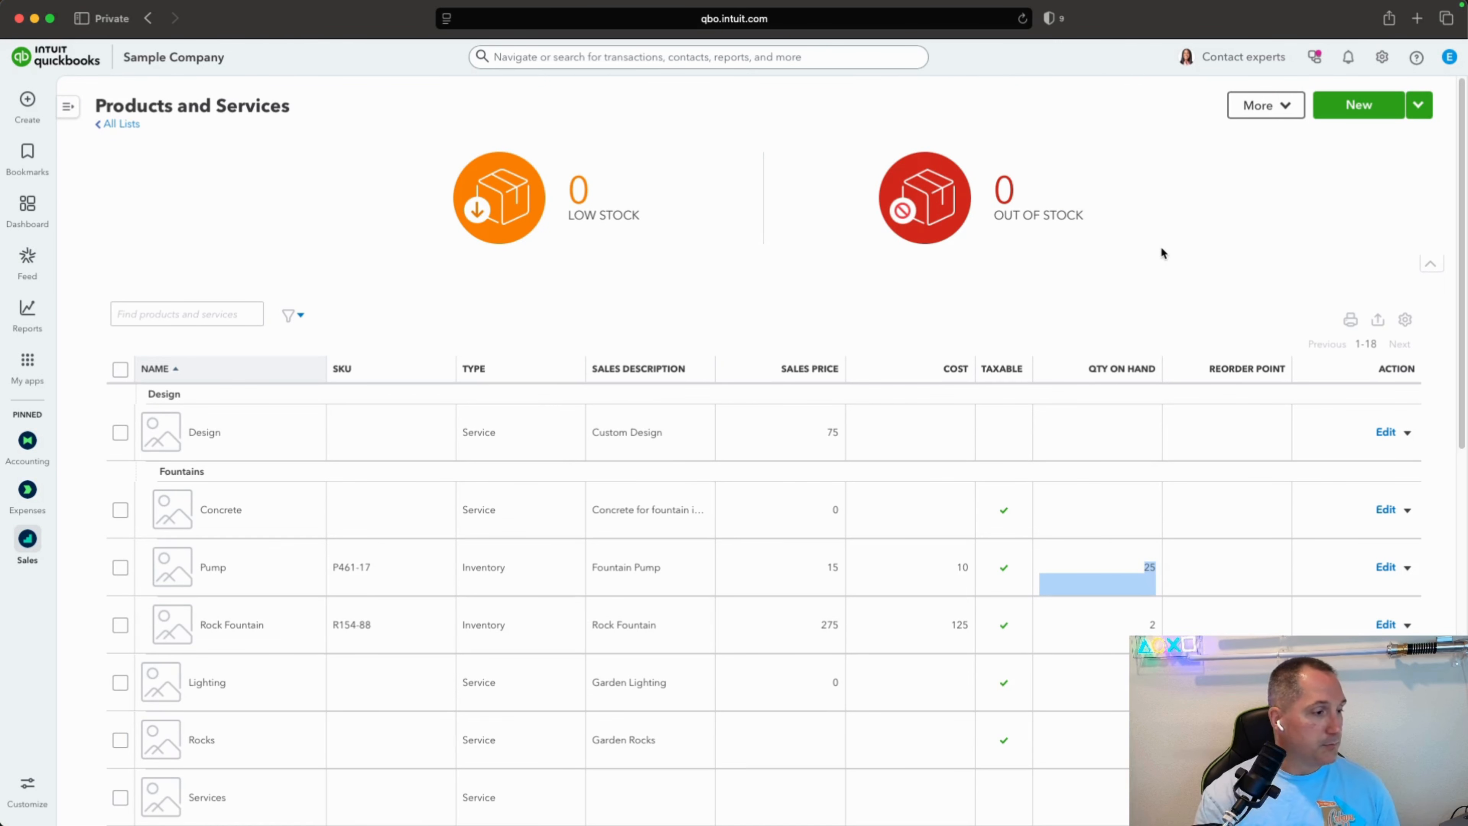
Return to the customer invoices list and start a new blank invoice
{"action": "mouse_move", "coordinate": [27, 539]}
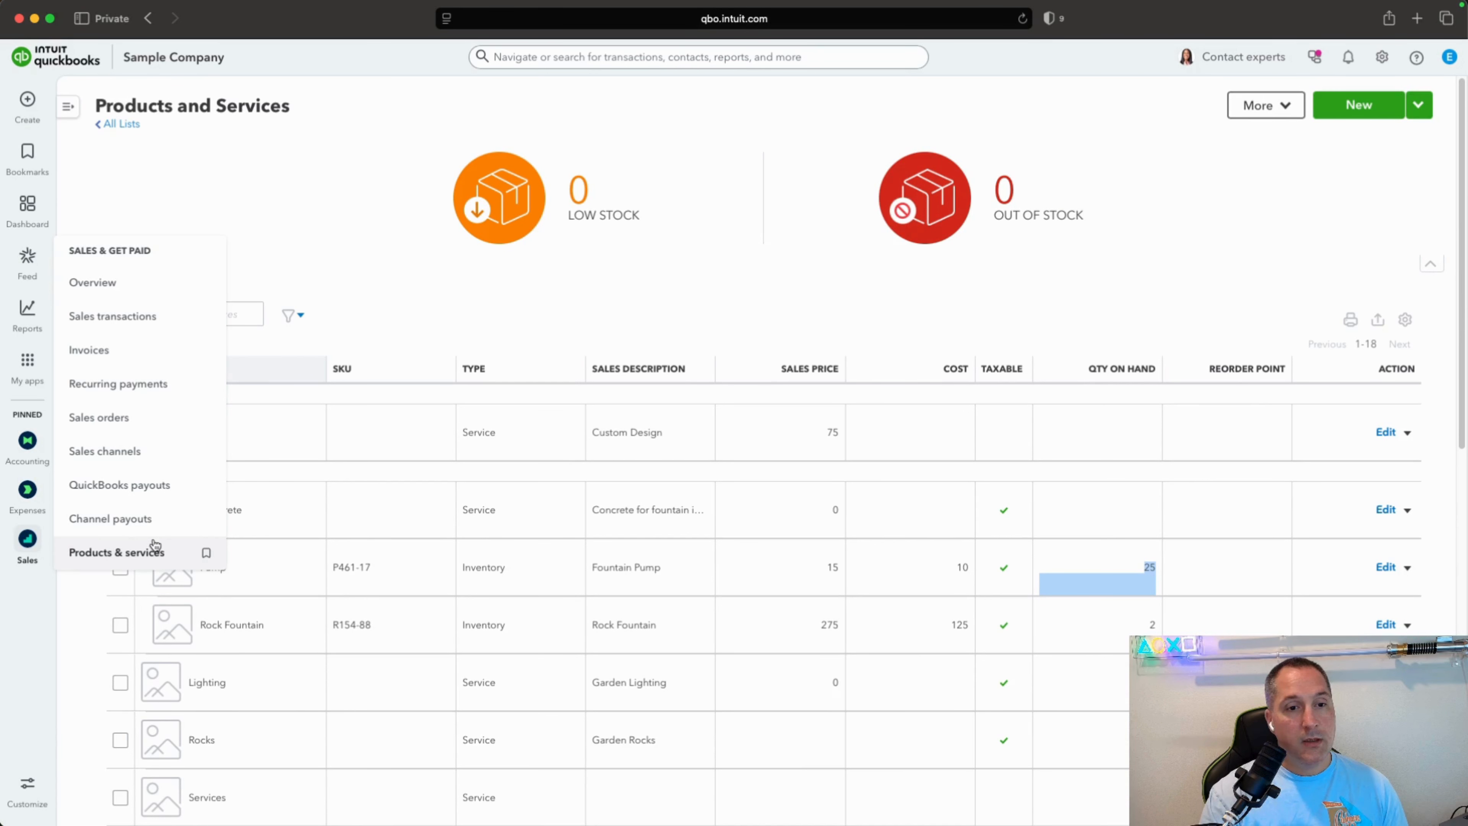
{"action": "left_click", "coordinate": [132, 346]}
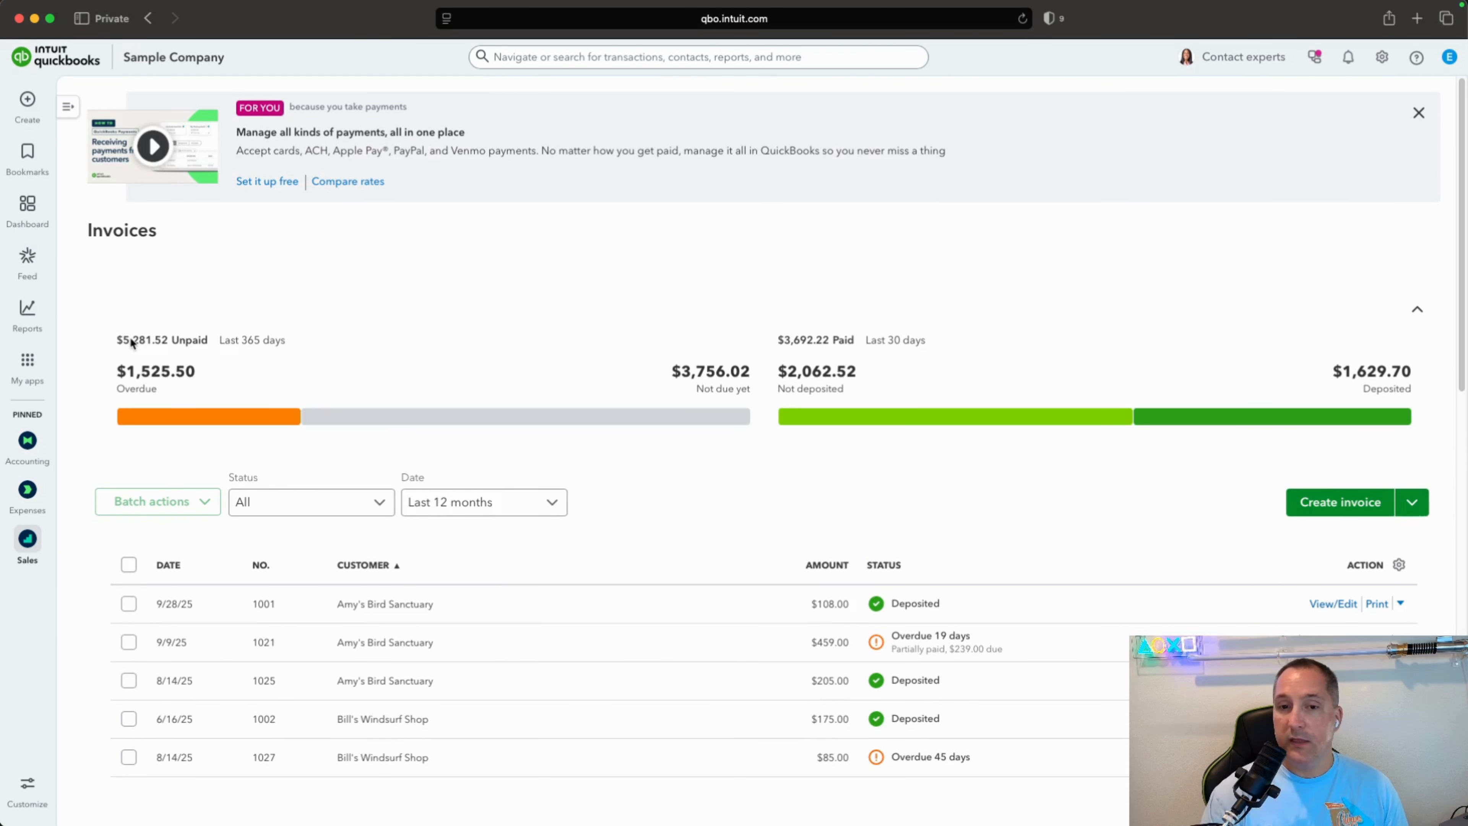
{"action": "left_click", "coordinate": [1340, 570]}
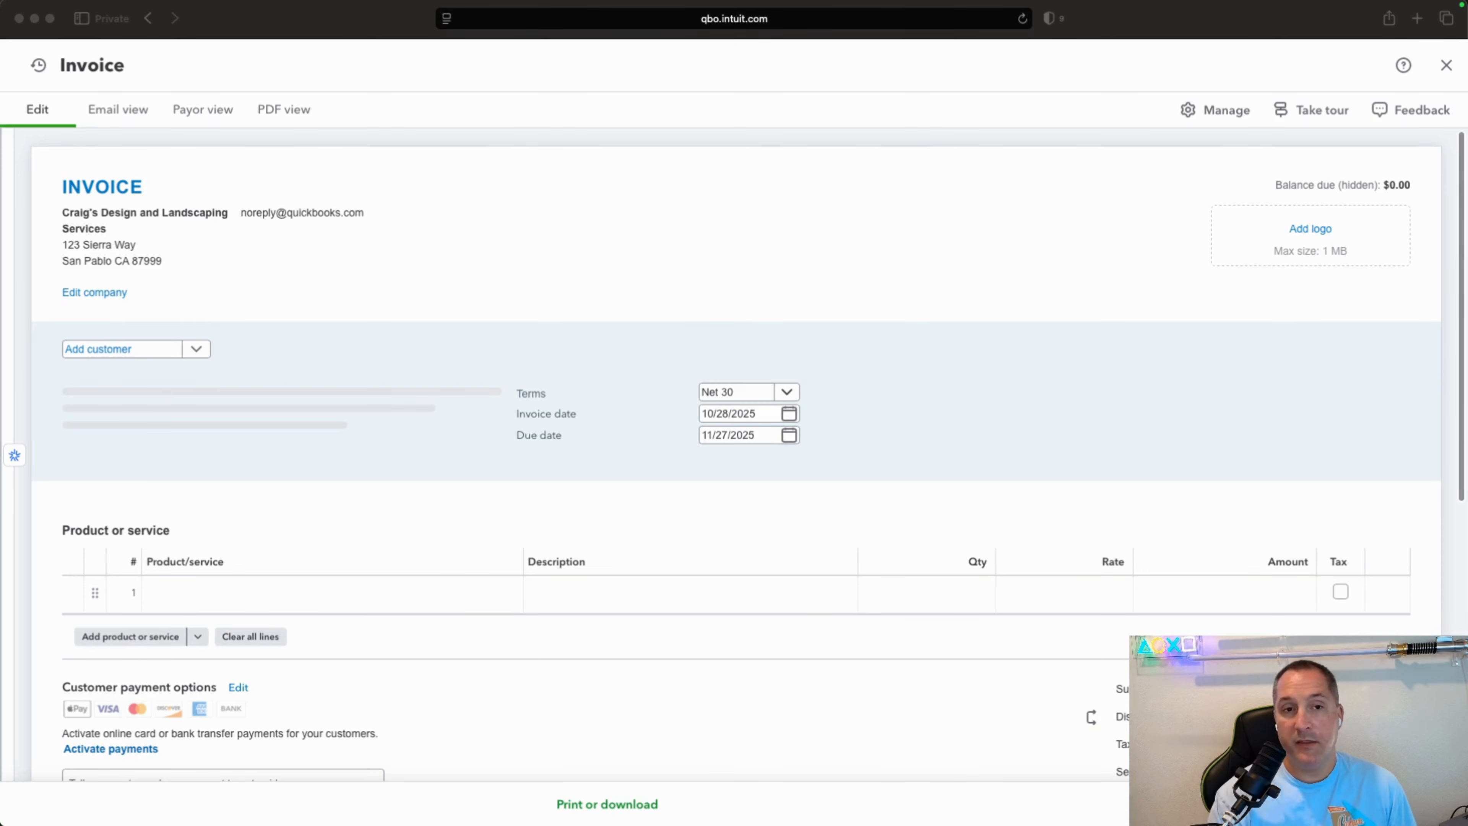
Preview the new invoice as a PDF and as the payor sees it, and examine its accepted payment methods and other payment options
{"action": "left_click", "coordinate": [266, 108]}
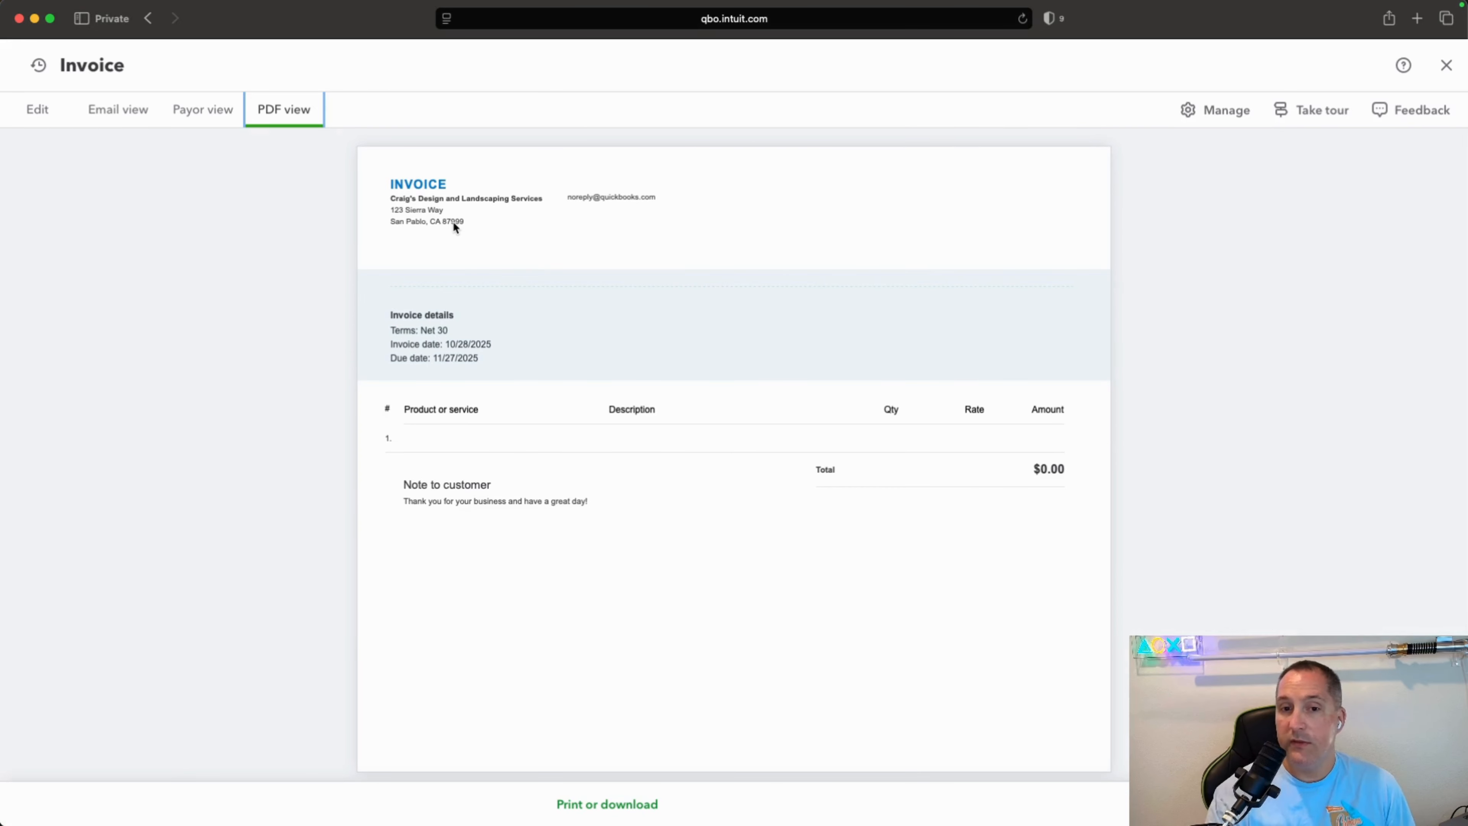
{"action": "left_click", "coordinate": [213, 119]}
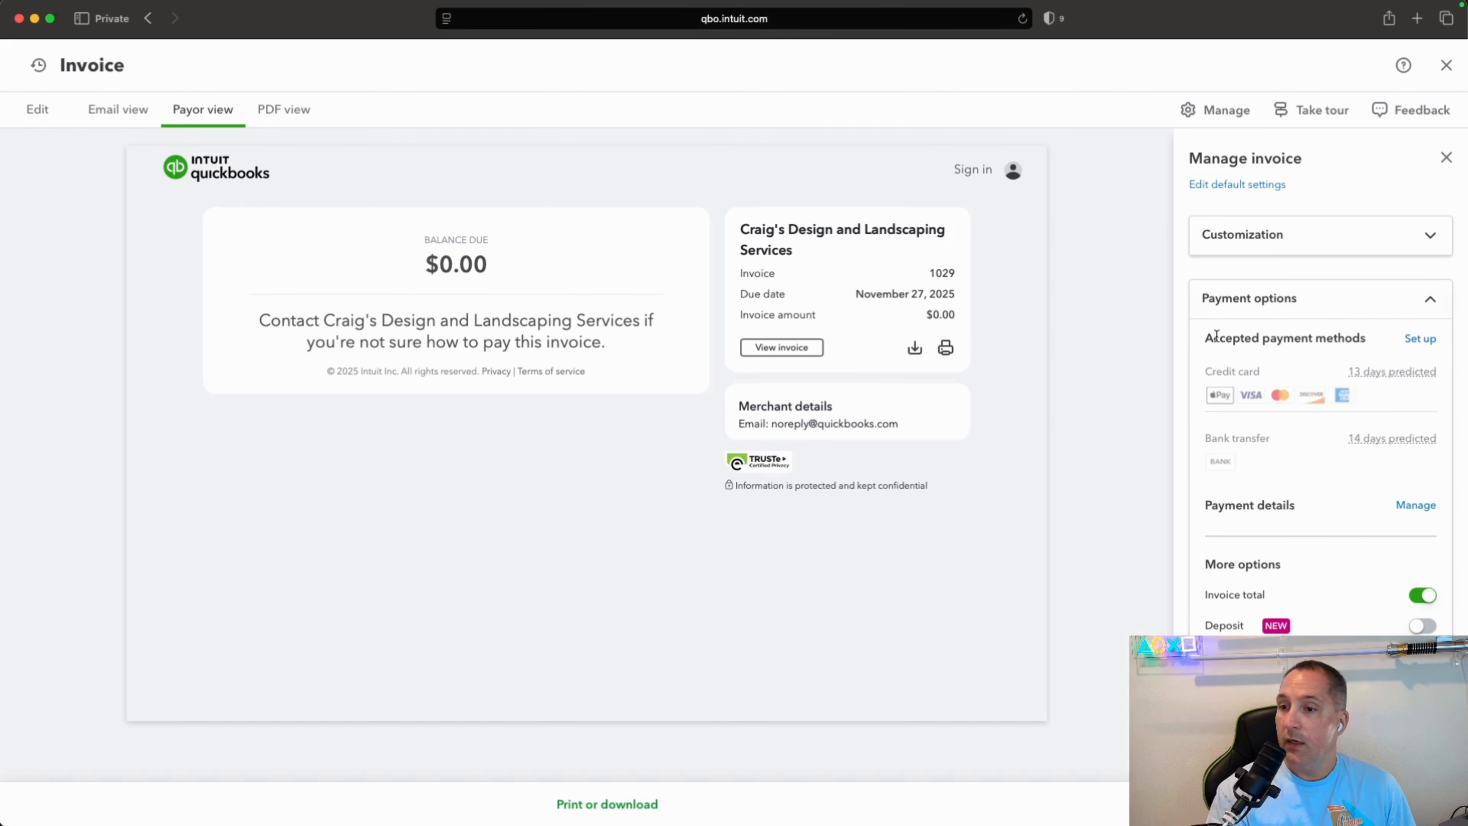
{"action": "left_click_drag", "start_coordinate": [1205, 340], "coordinate": [1367, 344]}
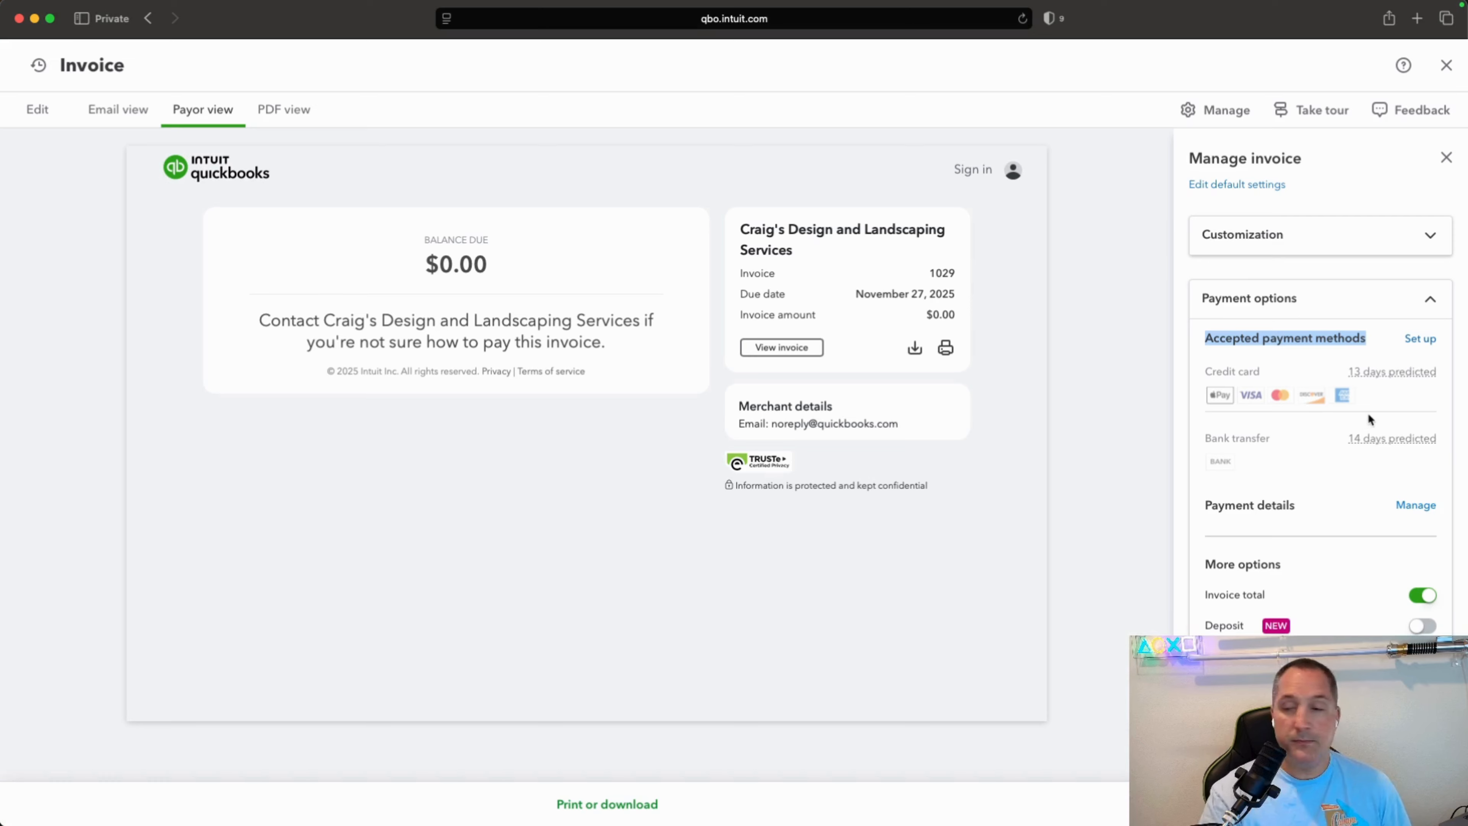
{"action": "scroll", "coordinate": [1379, 512], "scroll_direction": "down", "scroll_amount": 3}
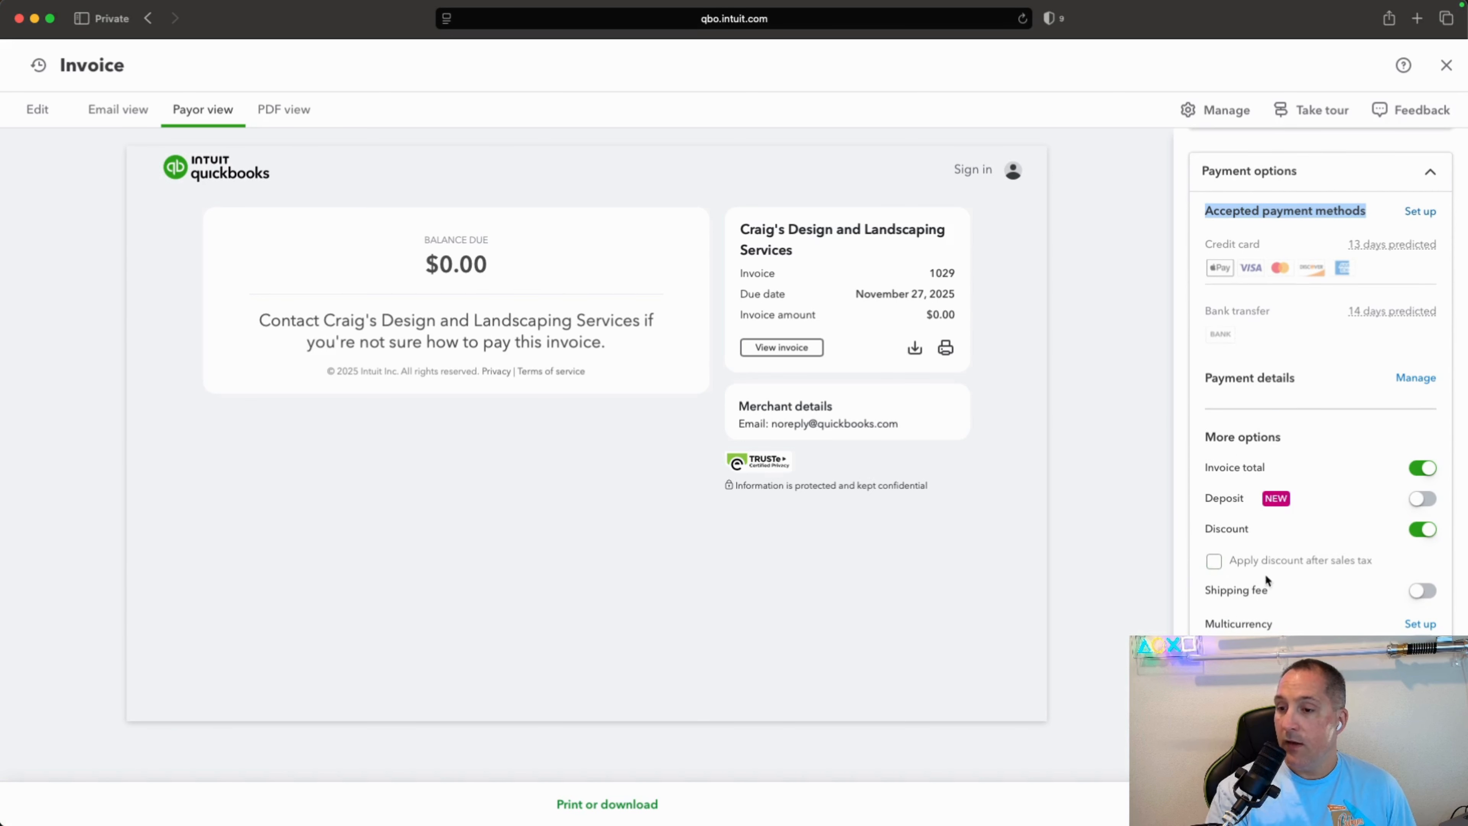
Set the new invoice's design color to the brown #995242 and look through the available fonts
{"action": "scroll", "coordinate": [1266, 574], "scroll_direction": "down", "scroll_amount": 2}
{"action": "scroll", "coordinate": [1356, 487], "scroll_direction": "down", "scroll_amount": 5}
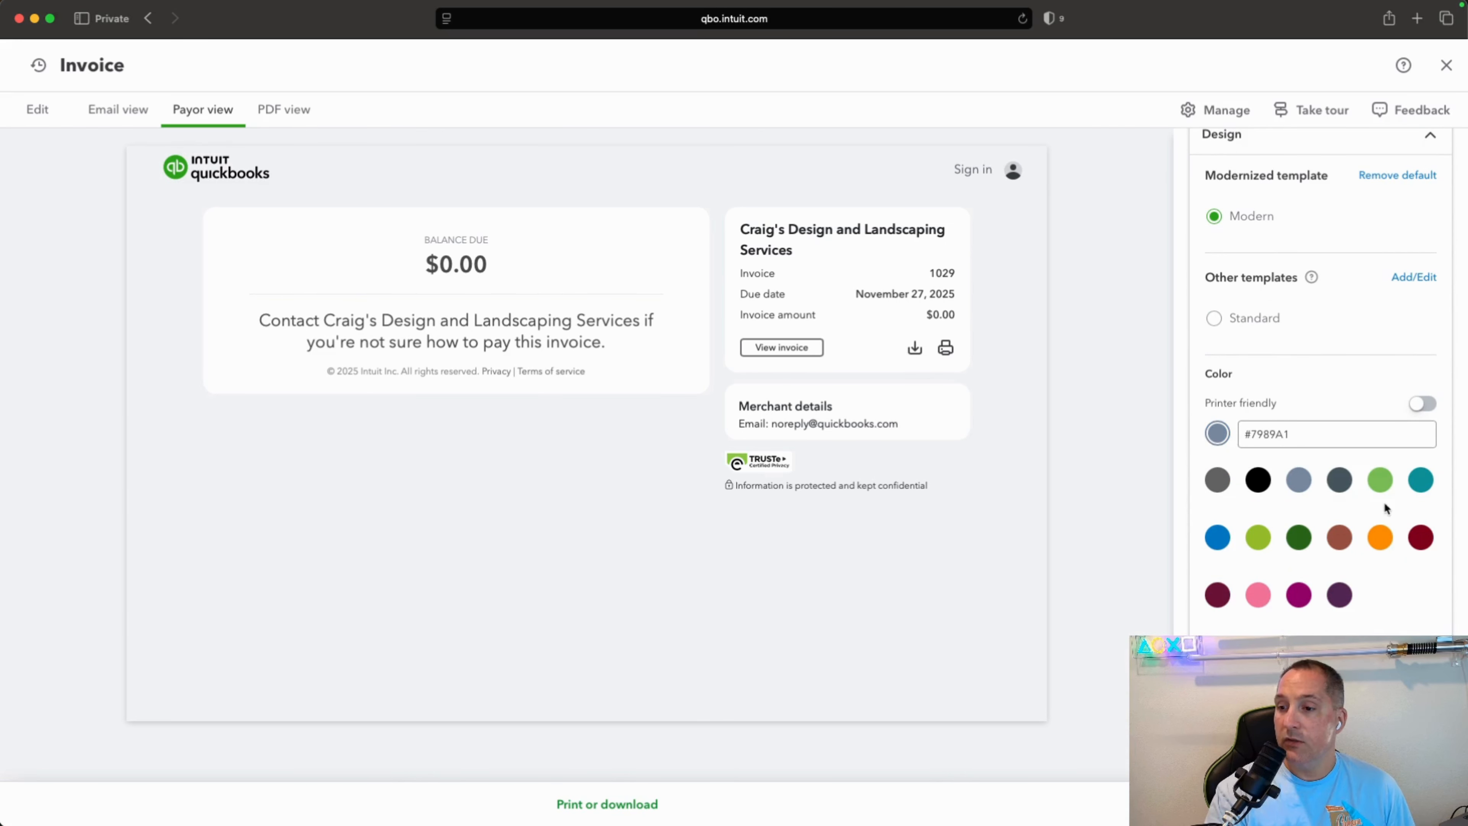
{"action": "left_click", "coordinate": [1420, 479]}
{"action": "left_click", "coordinate": [1340, 537]}
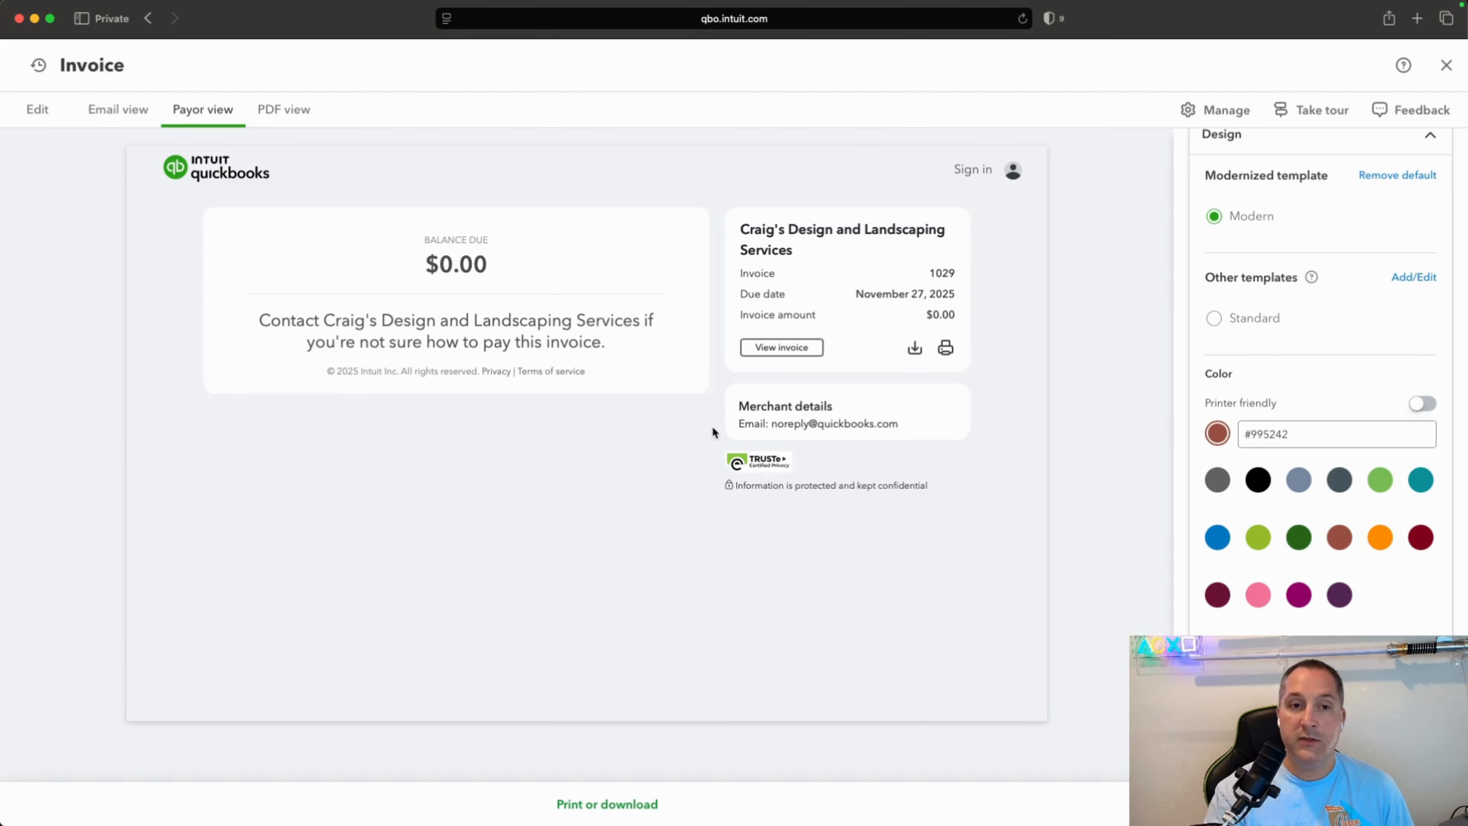
{"action": "scroll", "coordinate": [1321, 413], "scroll_direction": "down", "scroll_amount": 1}
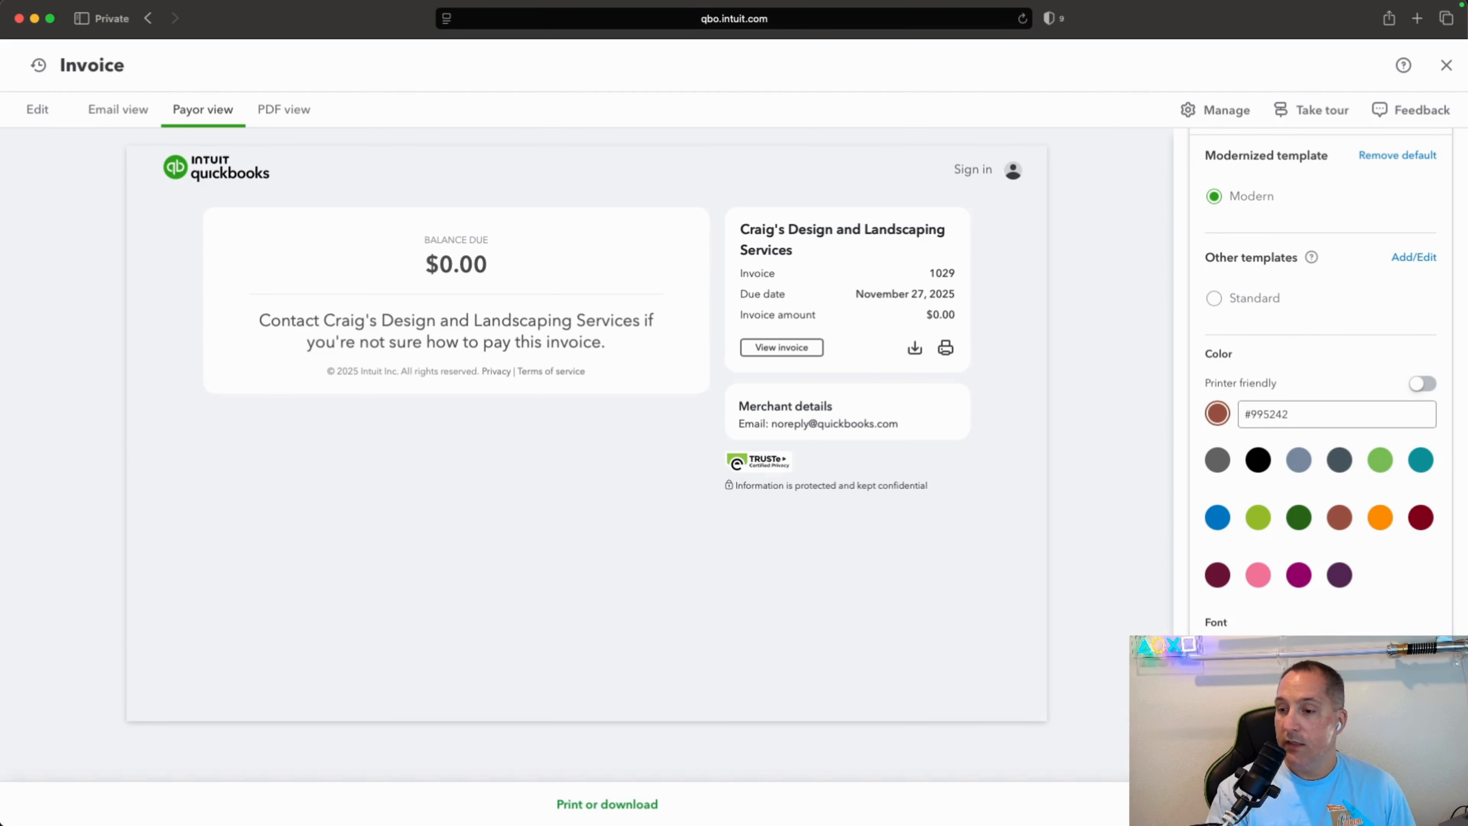
{"action": "left_click", "coordinate": [1321, 652]}
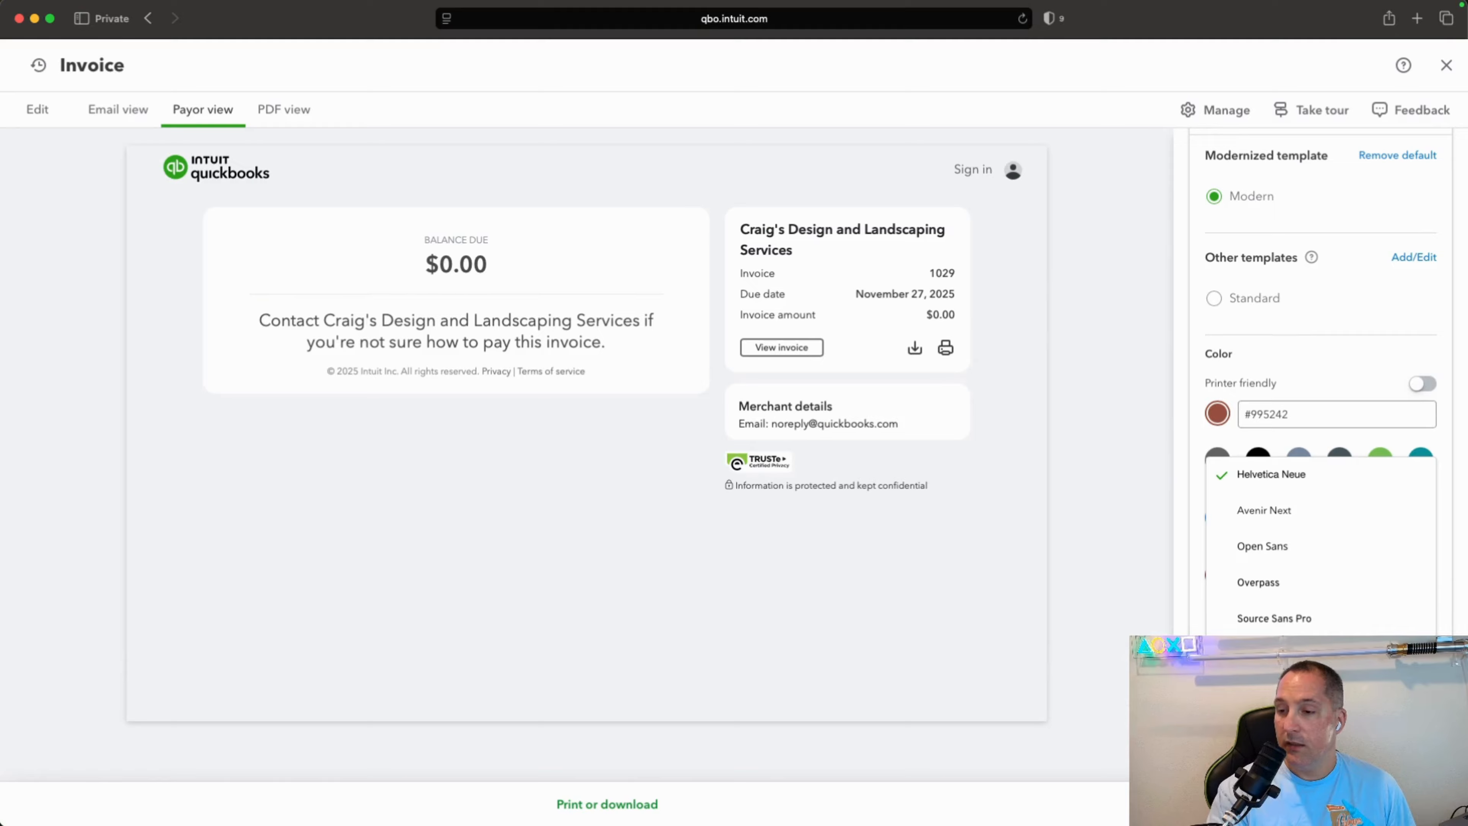
{"action": "left_click", "coordinate": [1434, 644]}
Examine the invoice's scheduling options for recurring invoices, recurring payments and delayed printing or sending, dismissing the tip
{"action": "scroll", "coordinate": [1244, 642], "scroll_direction": "down", "scroll_amount": 4}
{"action": "left_click", "coordinate": [1243, 616]}
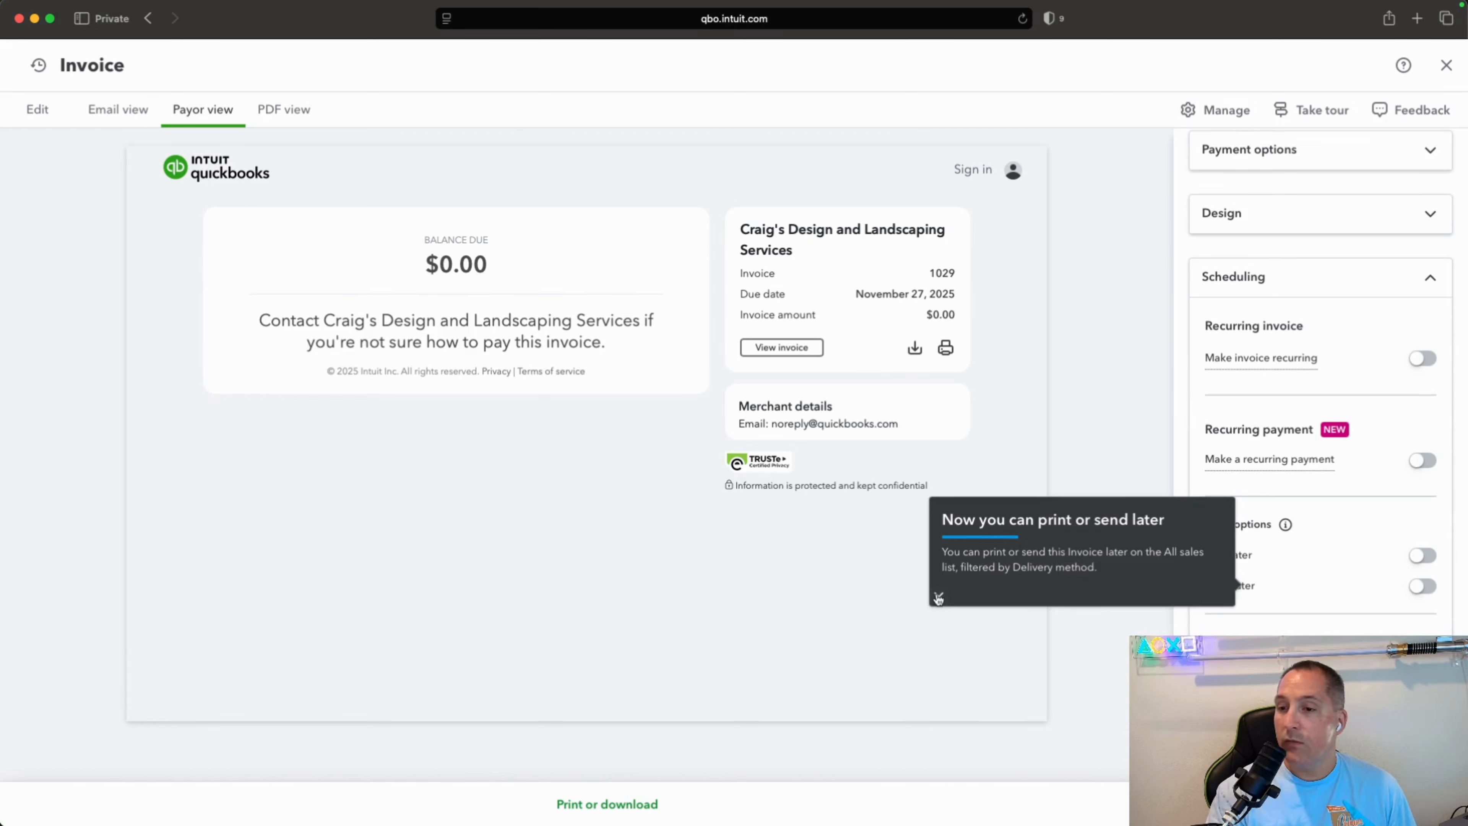
{"action": "left_click", "coordinate": [938, 595]}
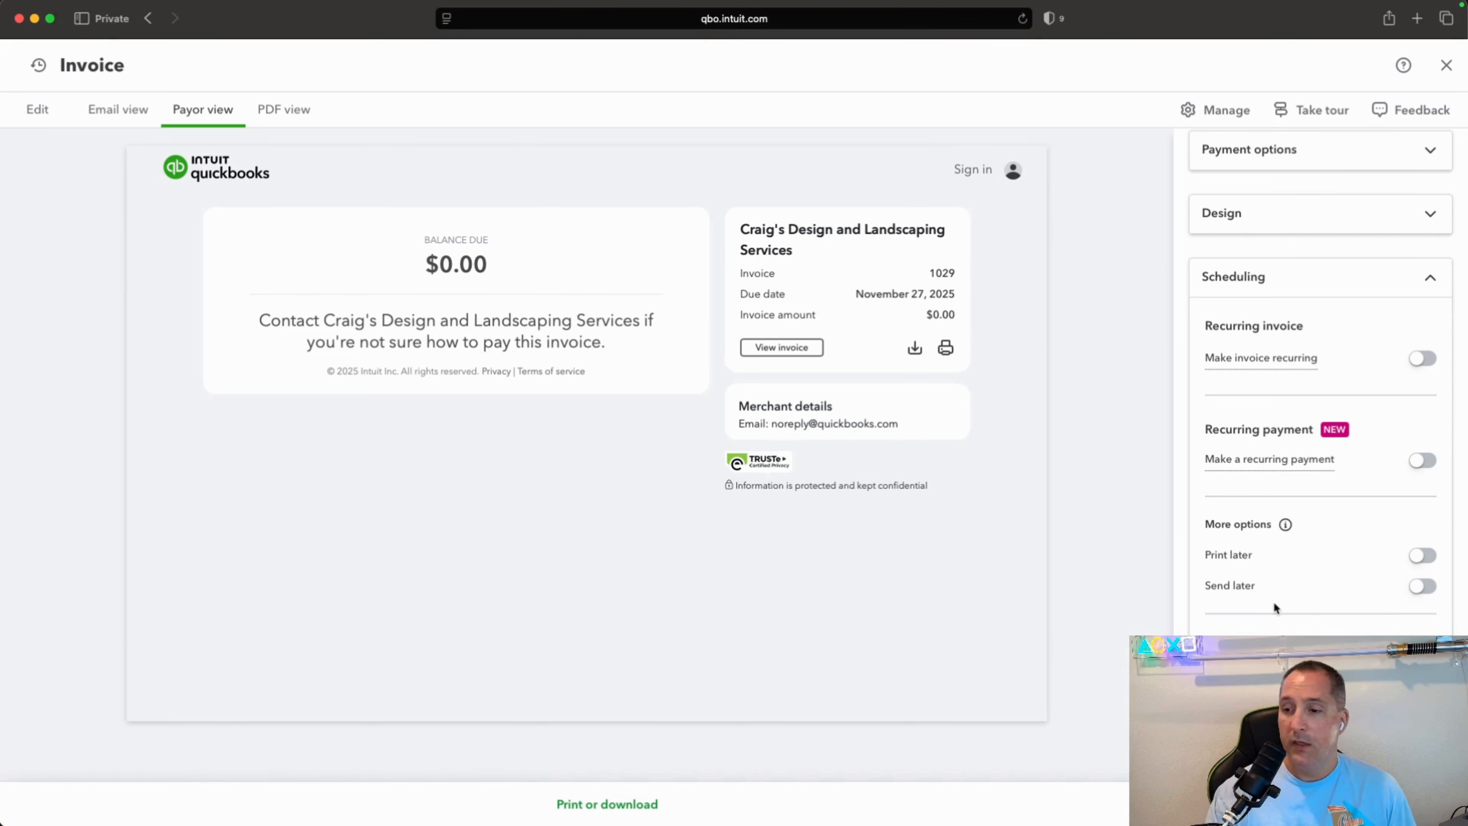
Return to editing the invoice and add the Design service and the fountain Pump as its first two line items
{"action": "left_click", "coordinate": [74, 105]}
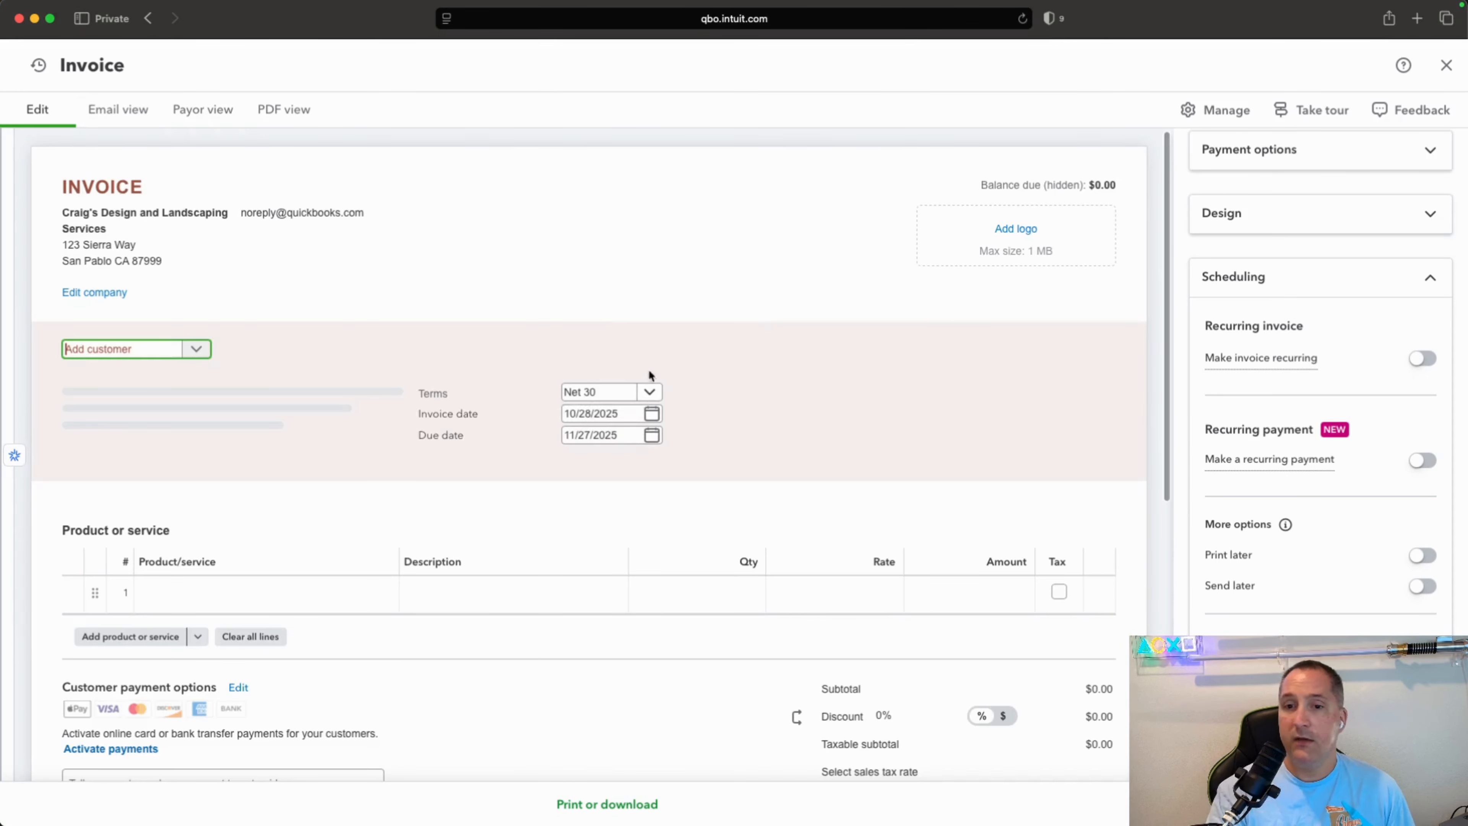
{"action": "scroll", "coordinate": [920, 370], "scroll_direction": "down", "scroll_amount": 4}
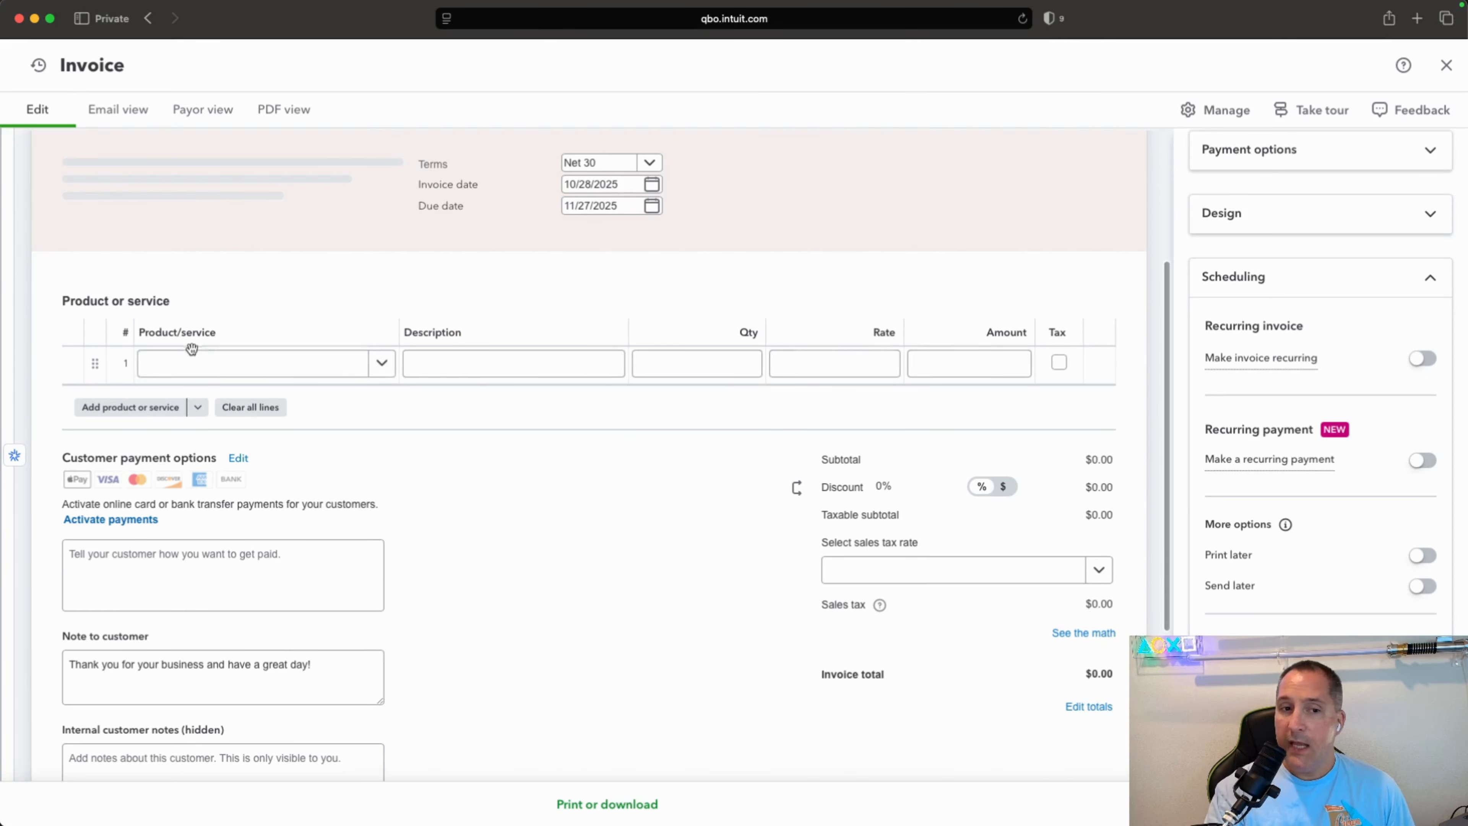
{"action": "left_click", "coordinate": [200, 371]}
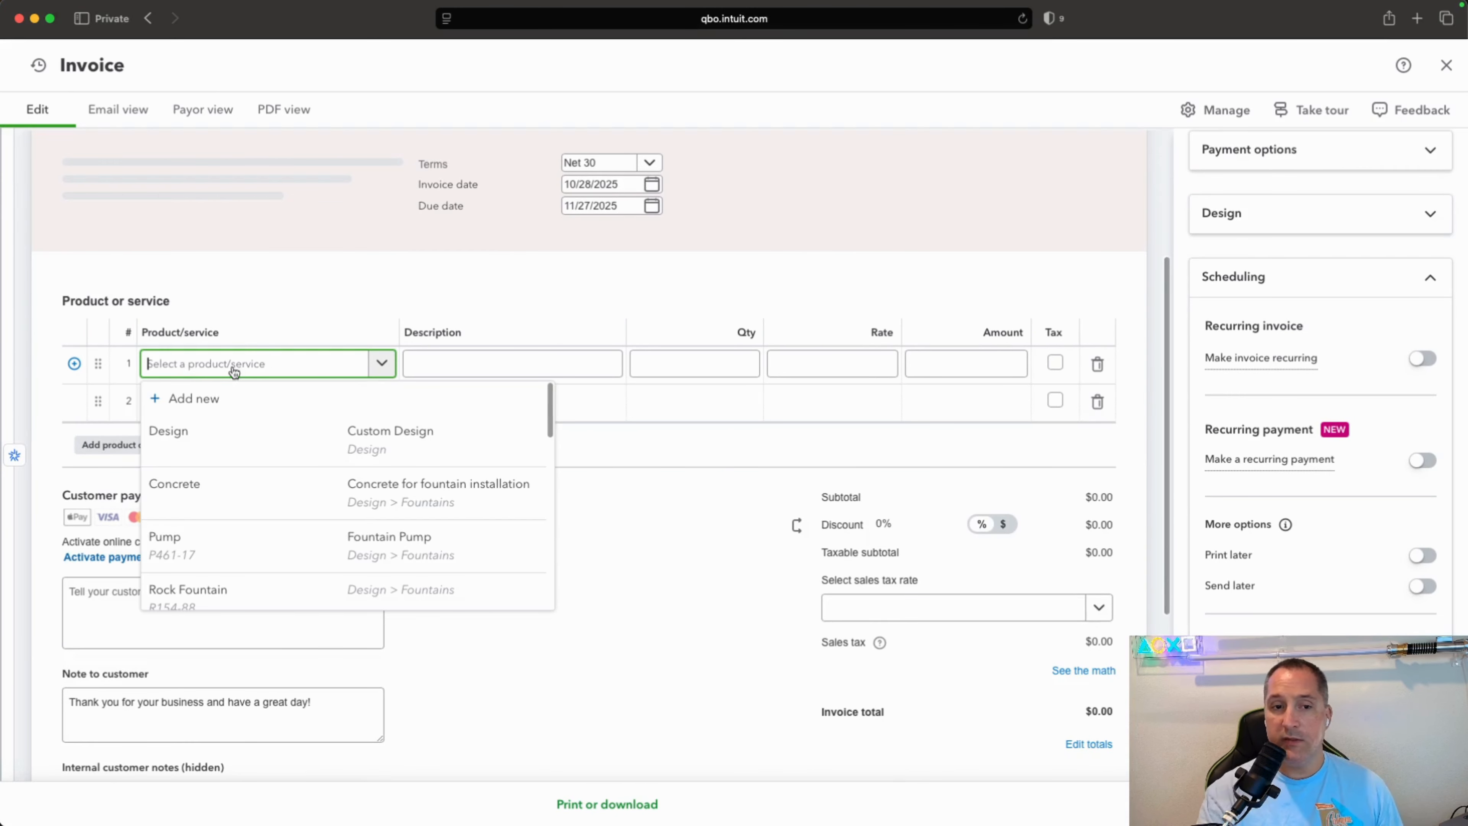
{"action": "left_click", "coordinate": [230, 450]}
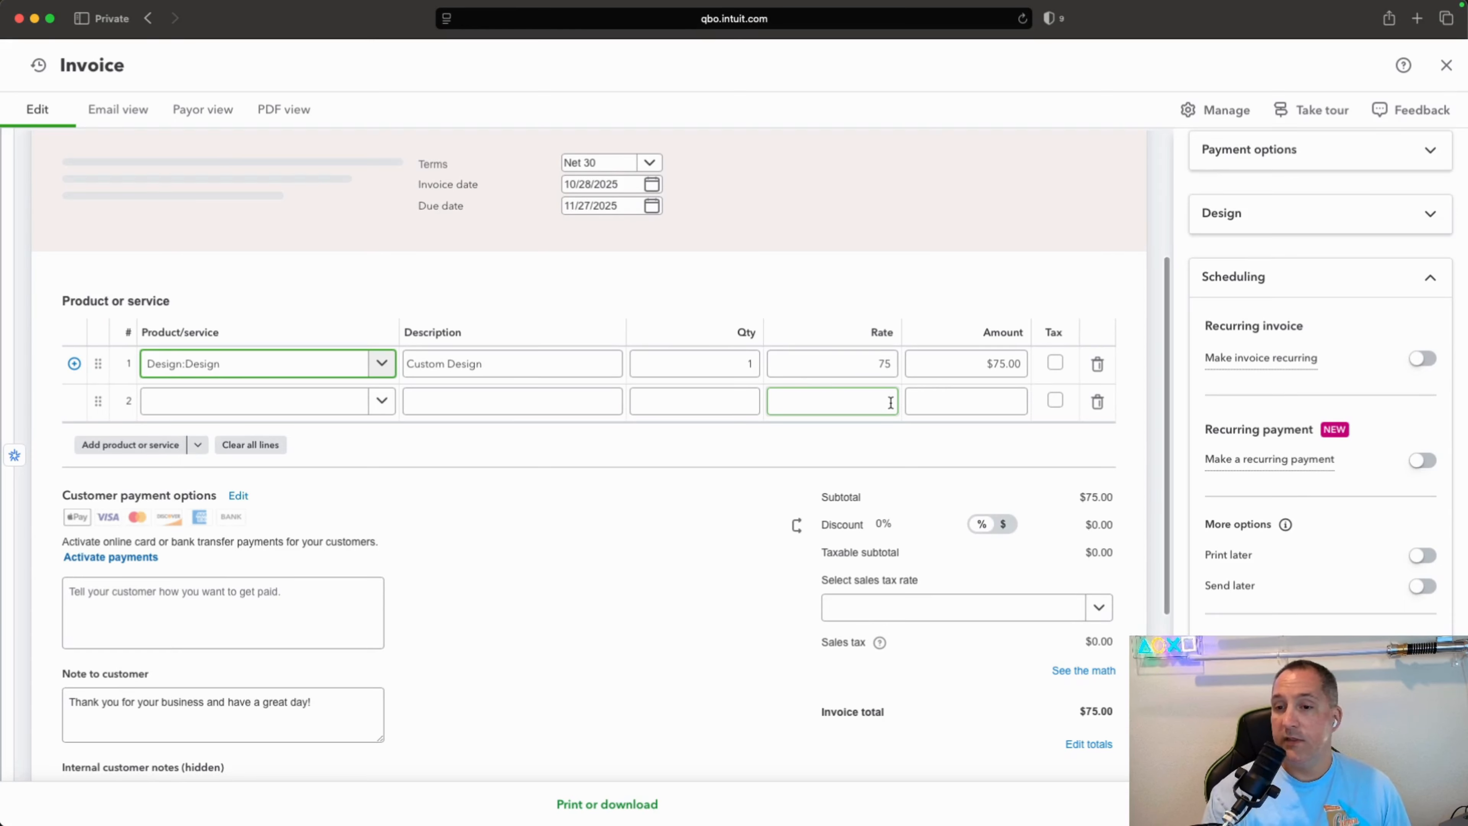
{"action": "left_click", "coordinate": [879, 364]}
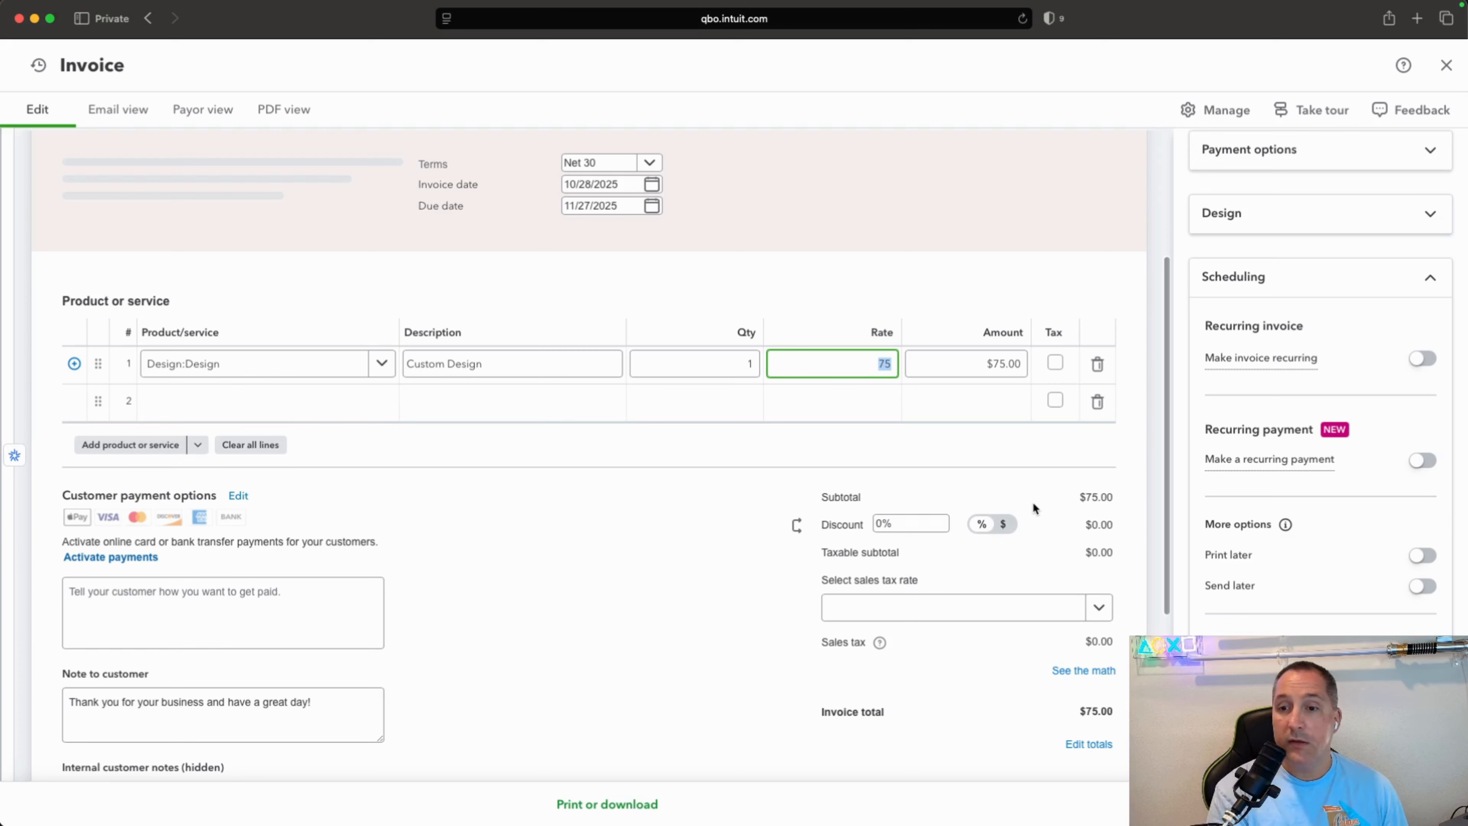
{"action": "left_click", "coordinate": [227, 409]}
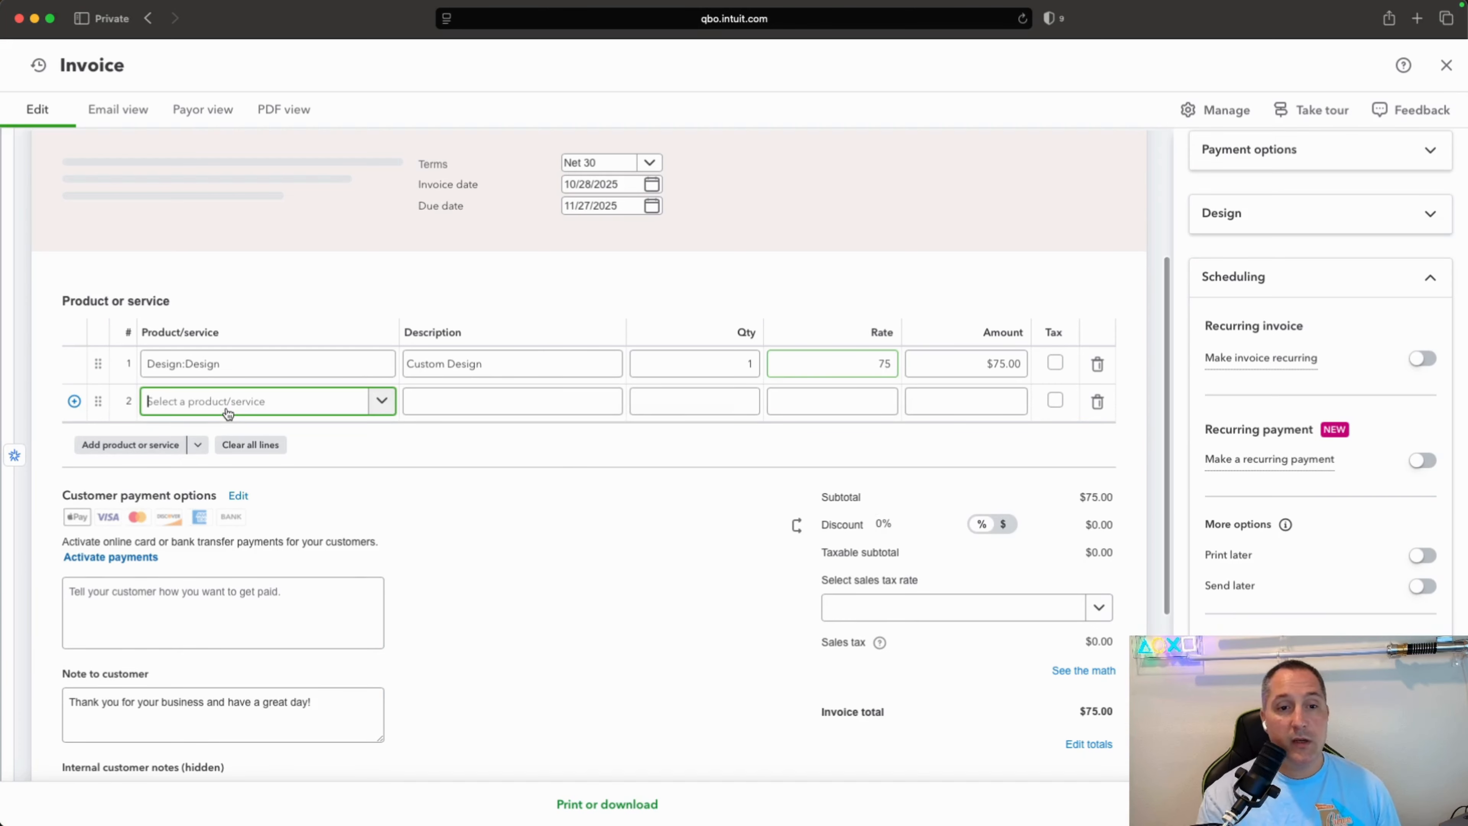
{"action": "left_click", "coordinate": [238, 572]}
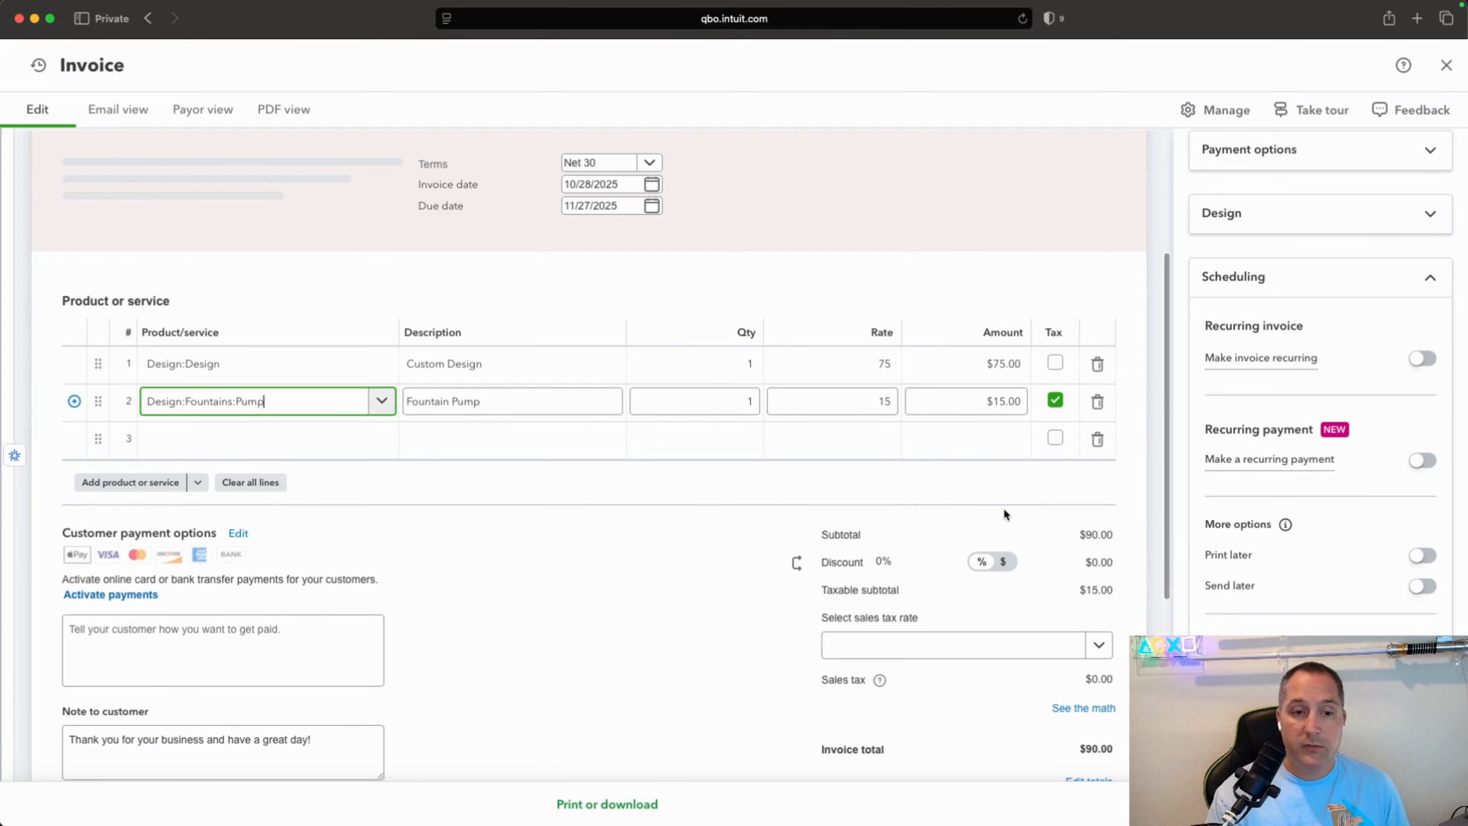
Review the invoice's totals, customer notes and attachment area, and check the sales tax rate choices
{"action": "scroll", "coordinate": [694, 561], "scroll_direction": "down", "scroll_amount": 3}
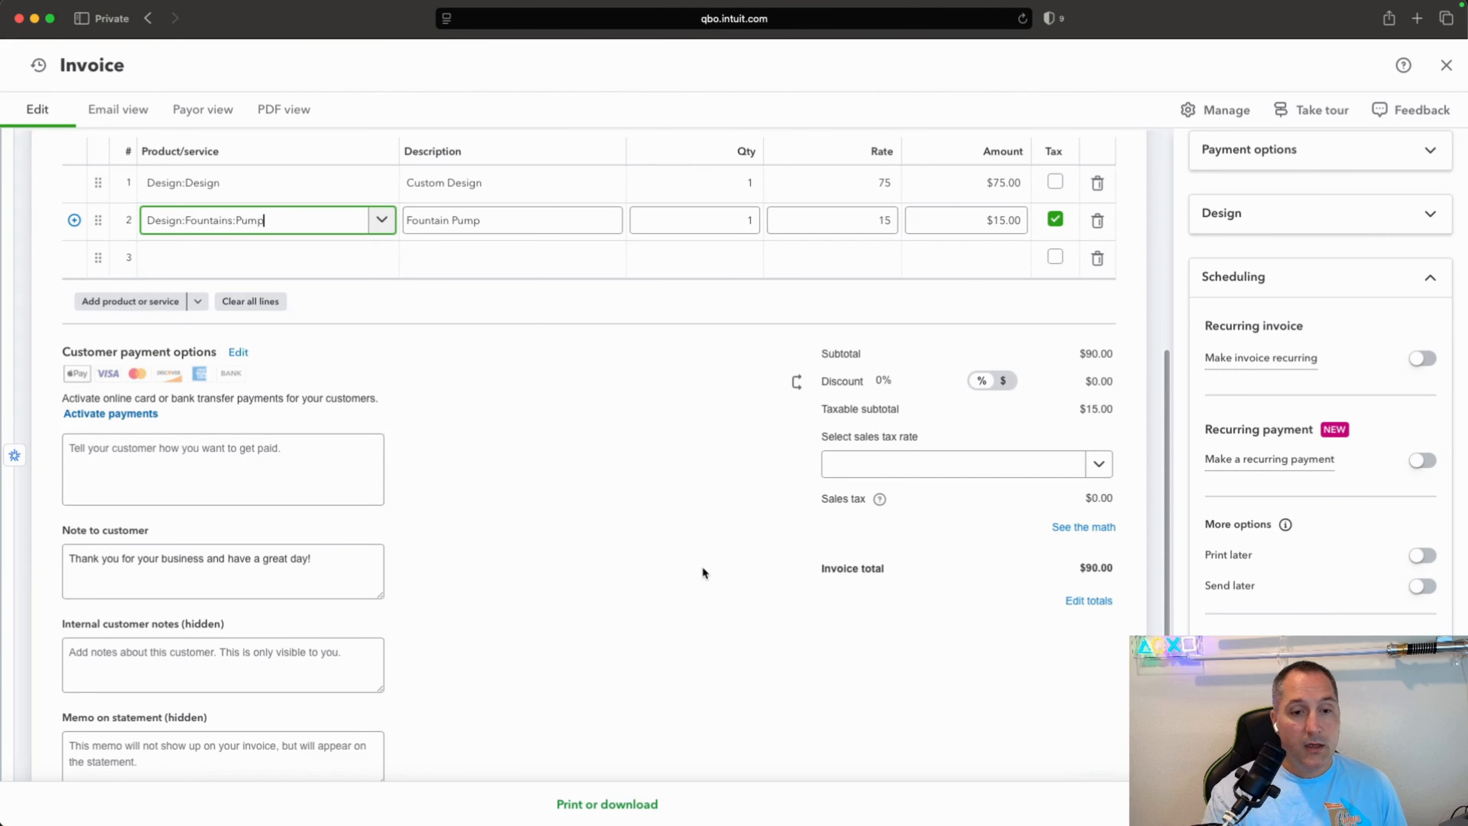
{"action": "scroll", "coordinate": [462, 584], "scroll_direction": "down", "scroll_amount": 3}
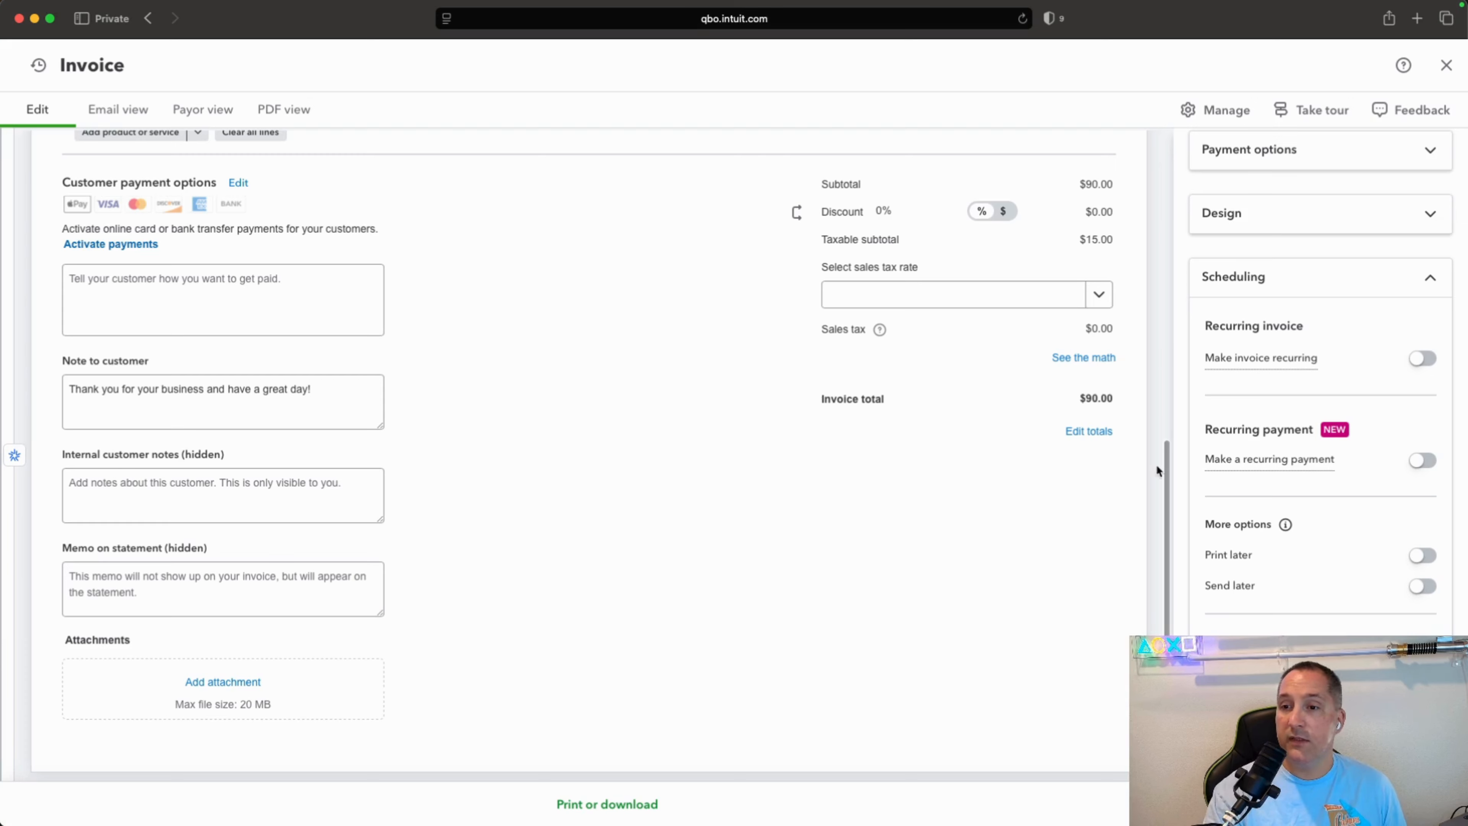
{"action": "left_click", "coordinate": [1099, 294]}
{"action": "left_click", "coordinate": [1099, 294]}
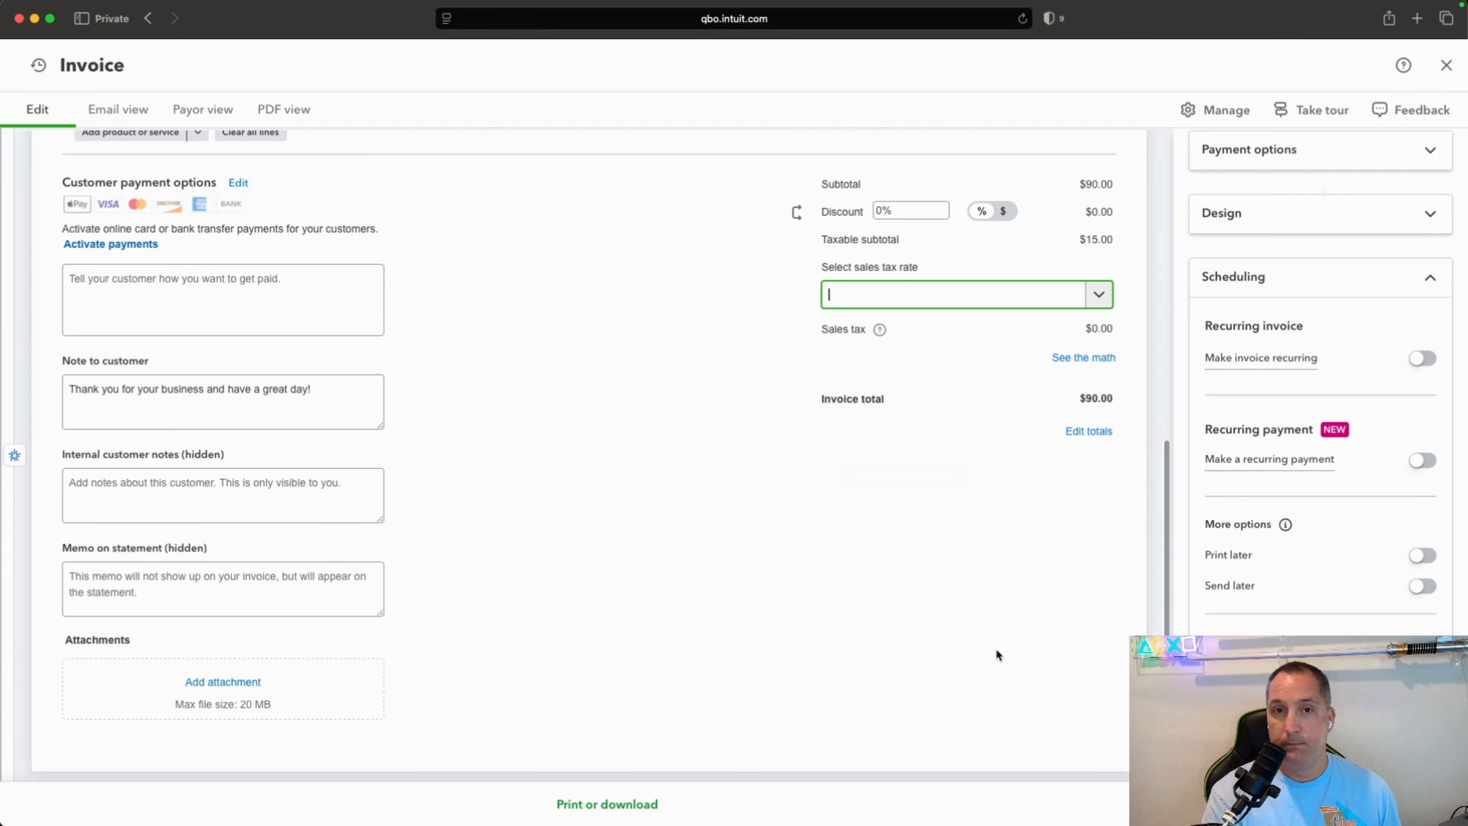
Leave the new invoice without saving it and open the vendors list under expenses
{"action": "key", "text": "Escape"}
{"action": "left_click", "coordinate": [932, 483]}
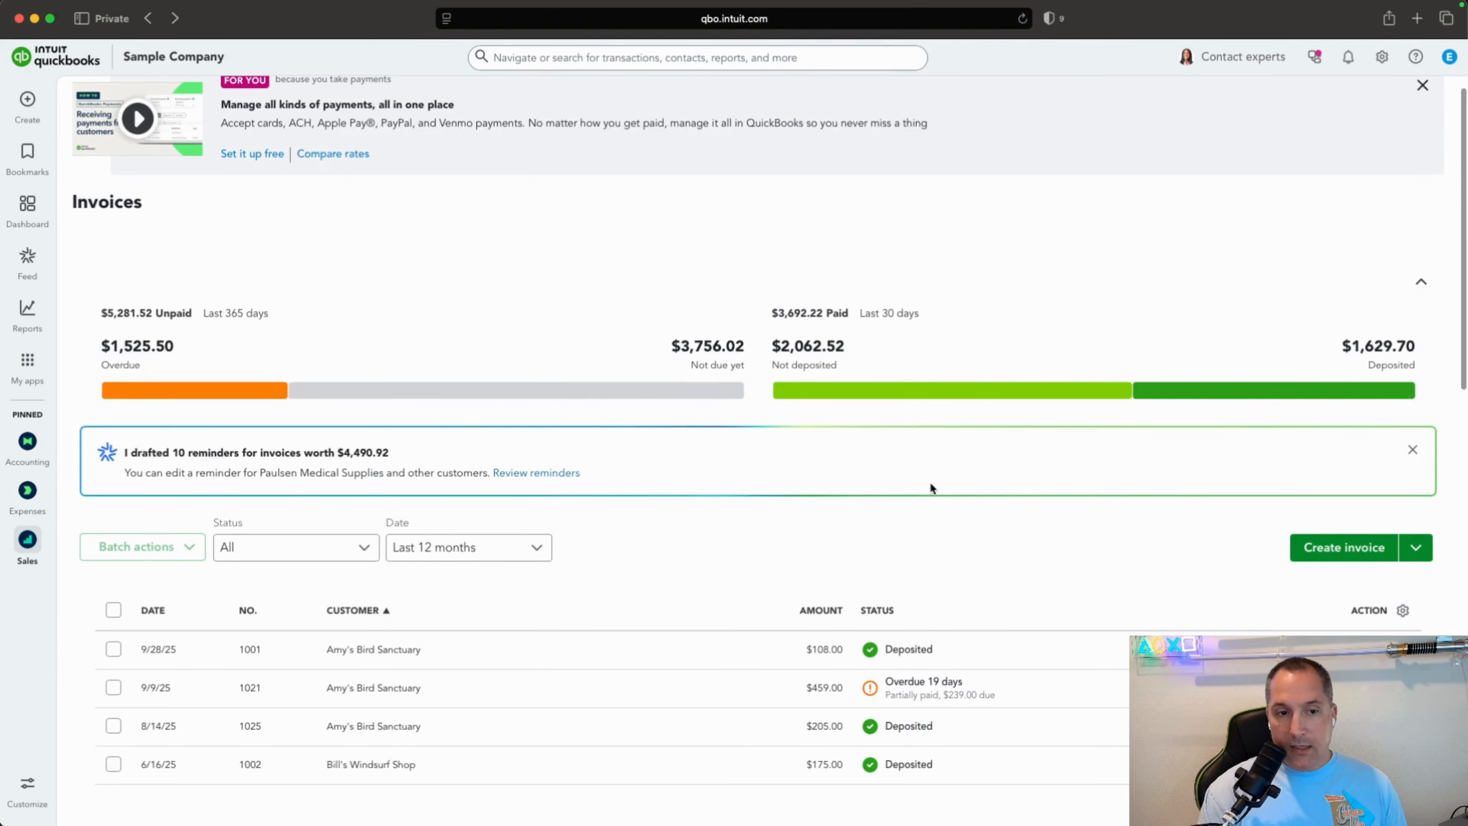
{"action": "mouse_move", "coordinate": [30, 506]}
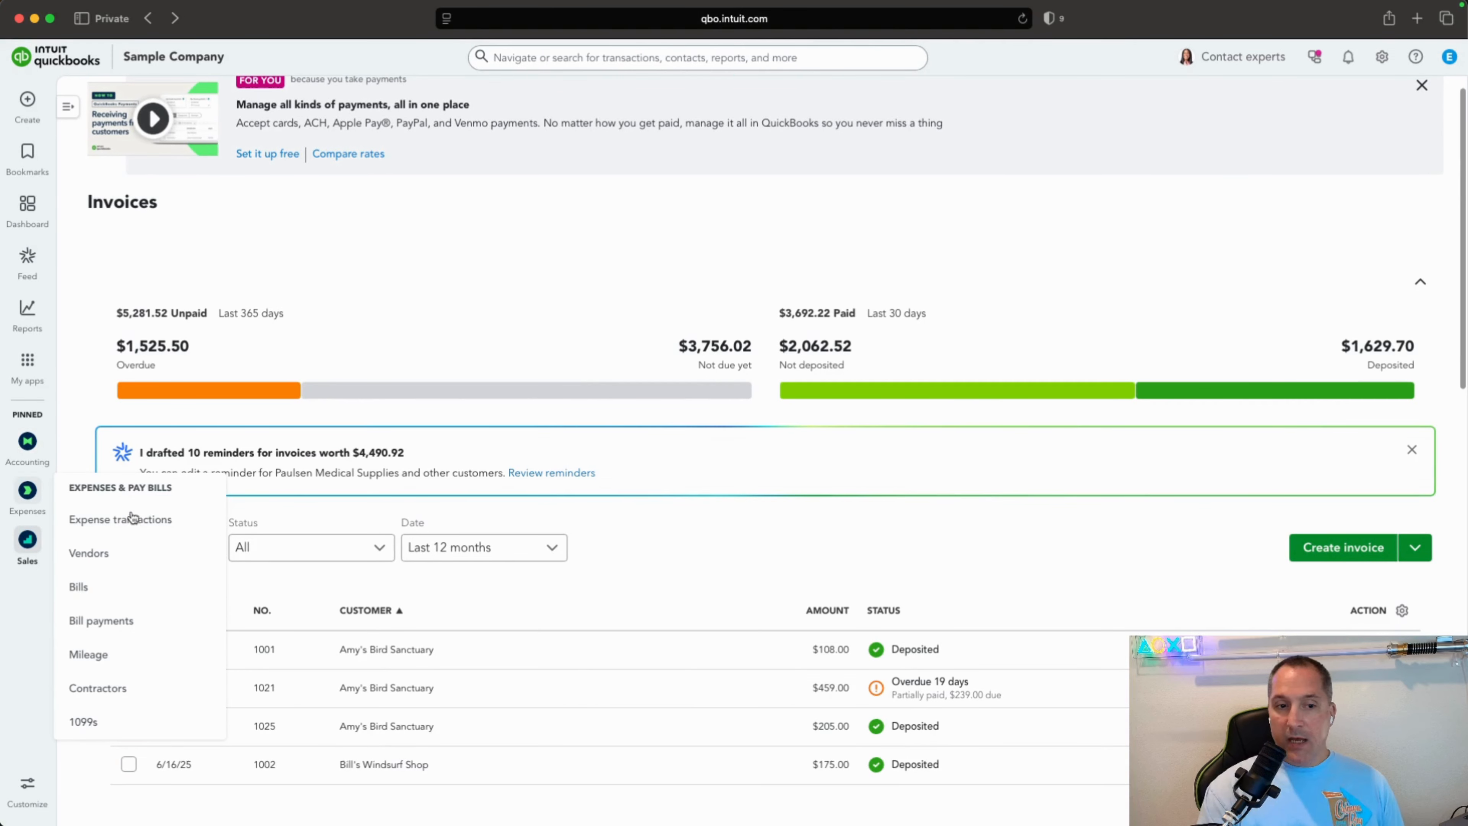
{"action": "left_click", "coordinate": [123, 552]}
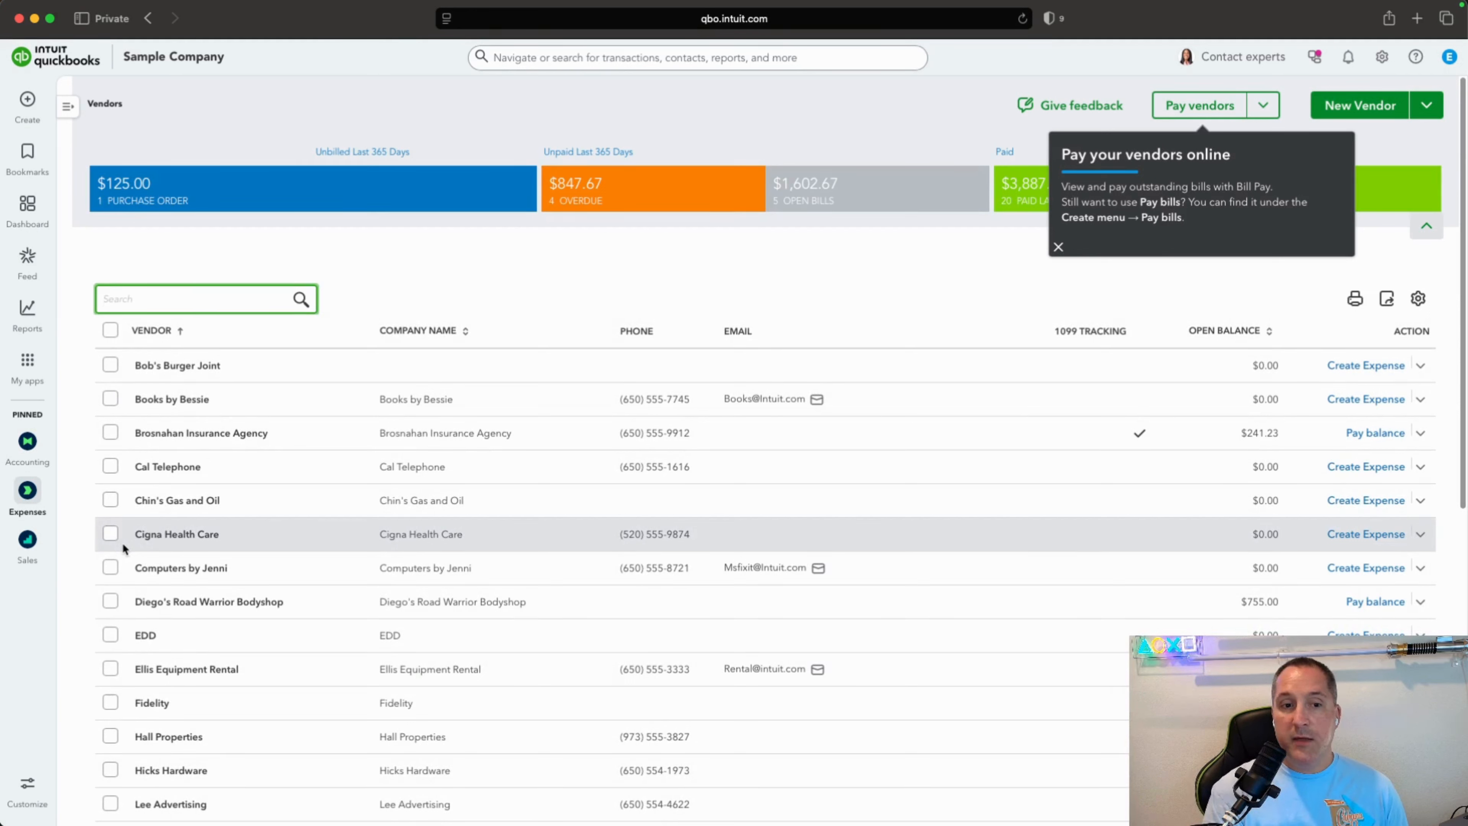
Dismiss the tip about paying vendors online and open the Books by Bessie vendor record
{"action": "left_click", "coordinate": [1059, 246]}
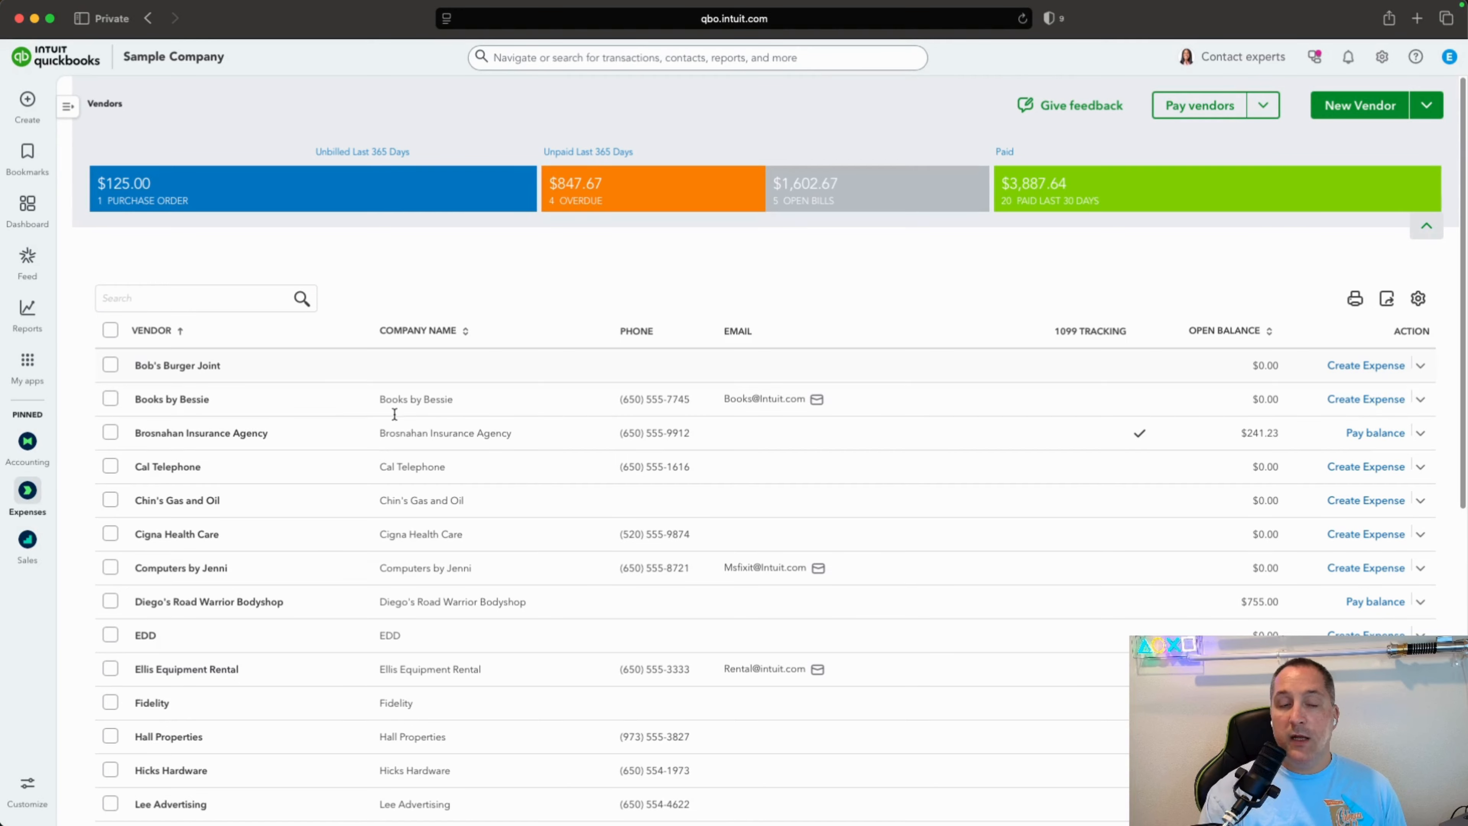
{"action": "left_click", "coordinate": [110, 398]}
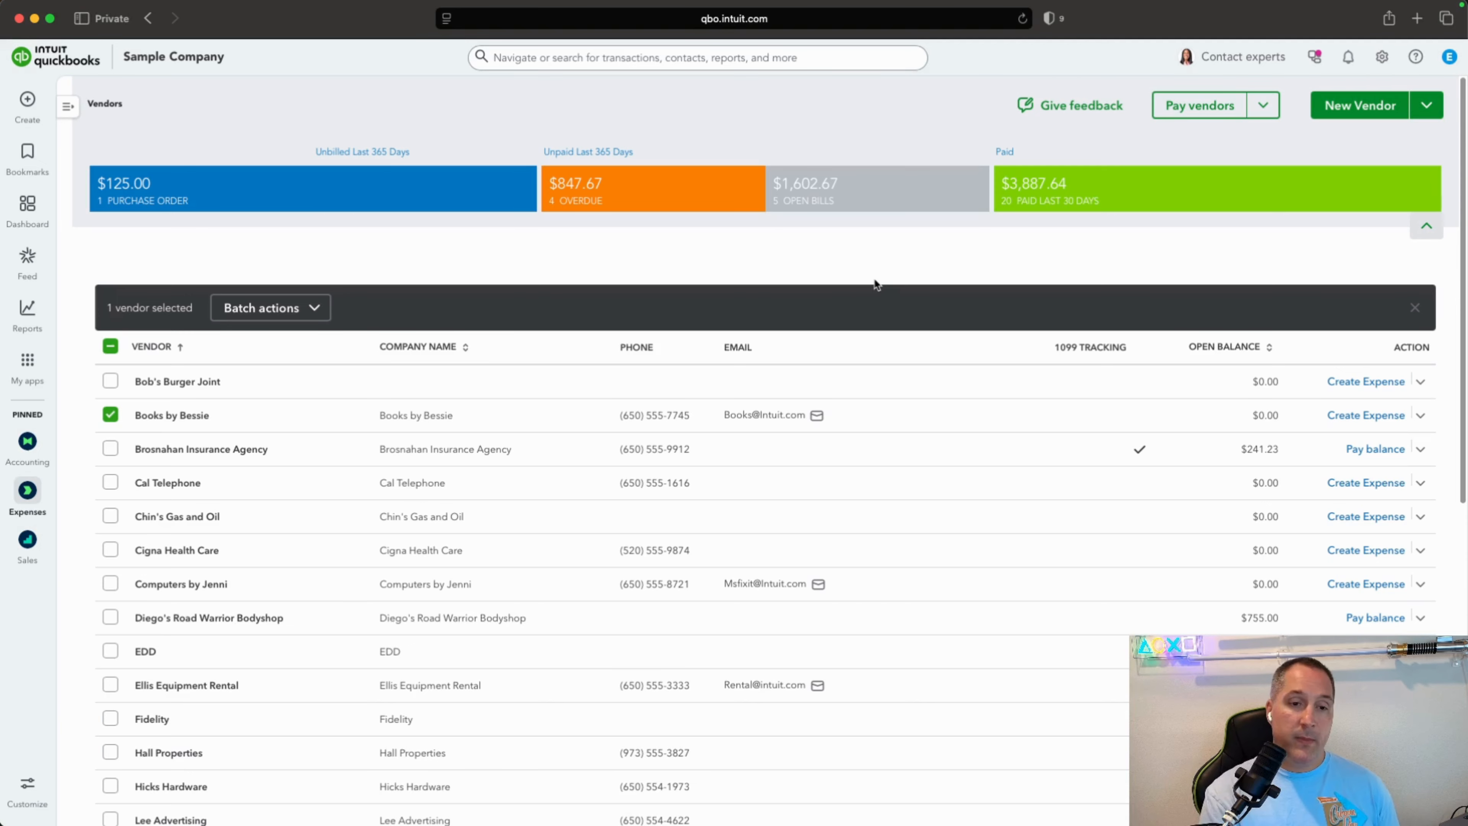
{"action": "left_click", "coordinate": [162, 420]}
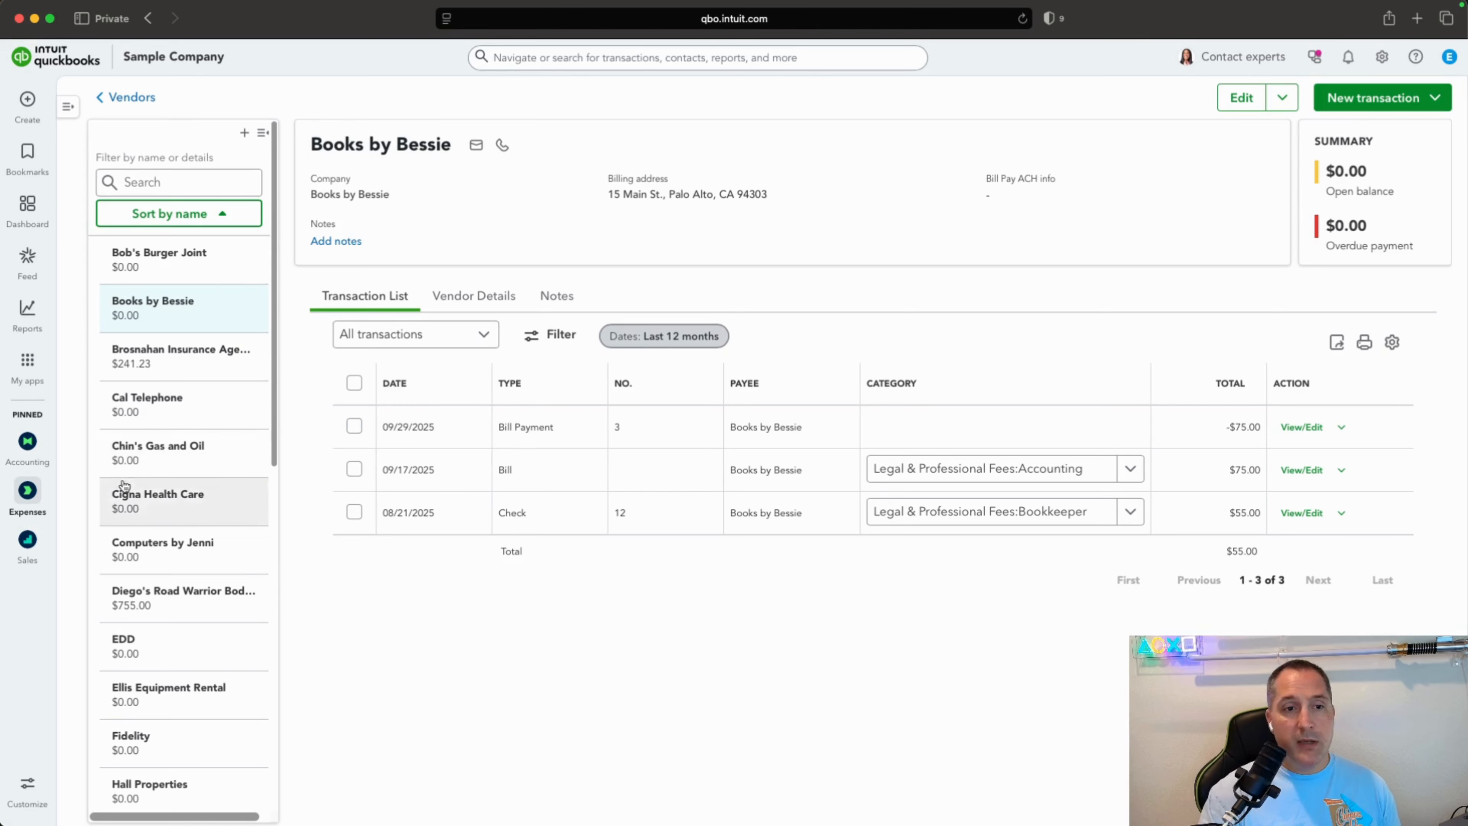
Open the unpaid bills and try scheduling payment for the Brosnahan Insurance Agency and Robertson & Associates bills, checking the former's other payment actions
{"action": "mouse_move", "coordinate": [35, 494]}
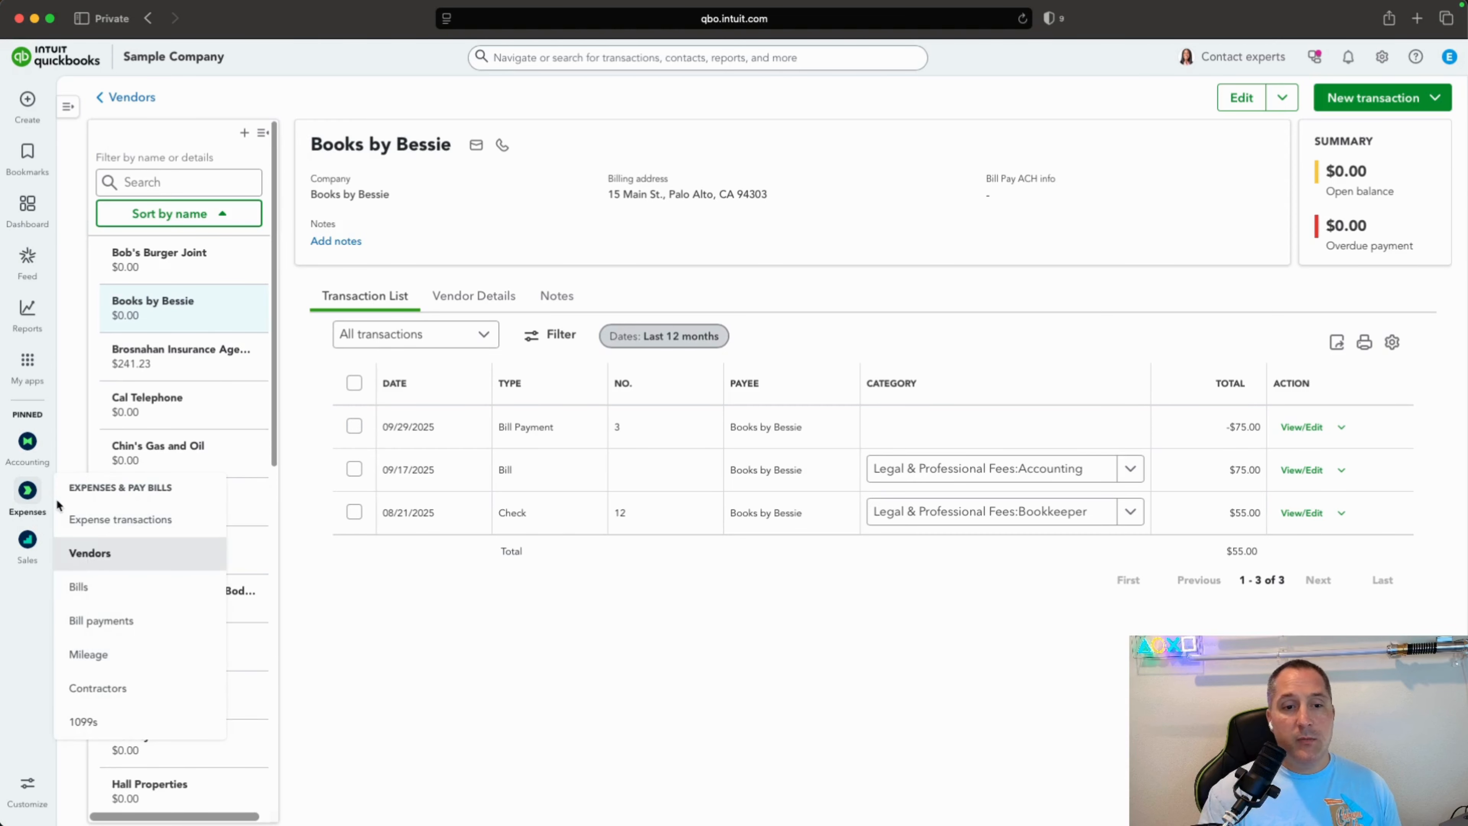
{"action": "left_click", "coordinate": [100, 587]}
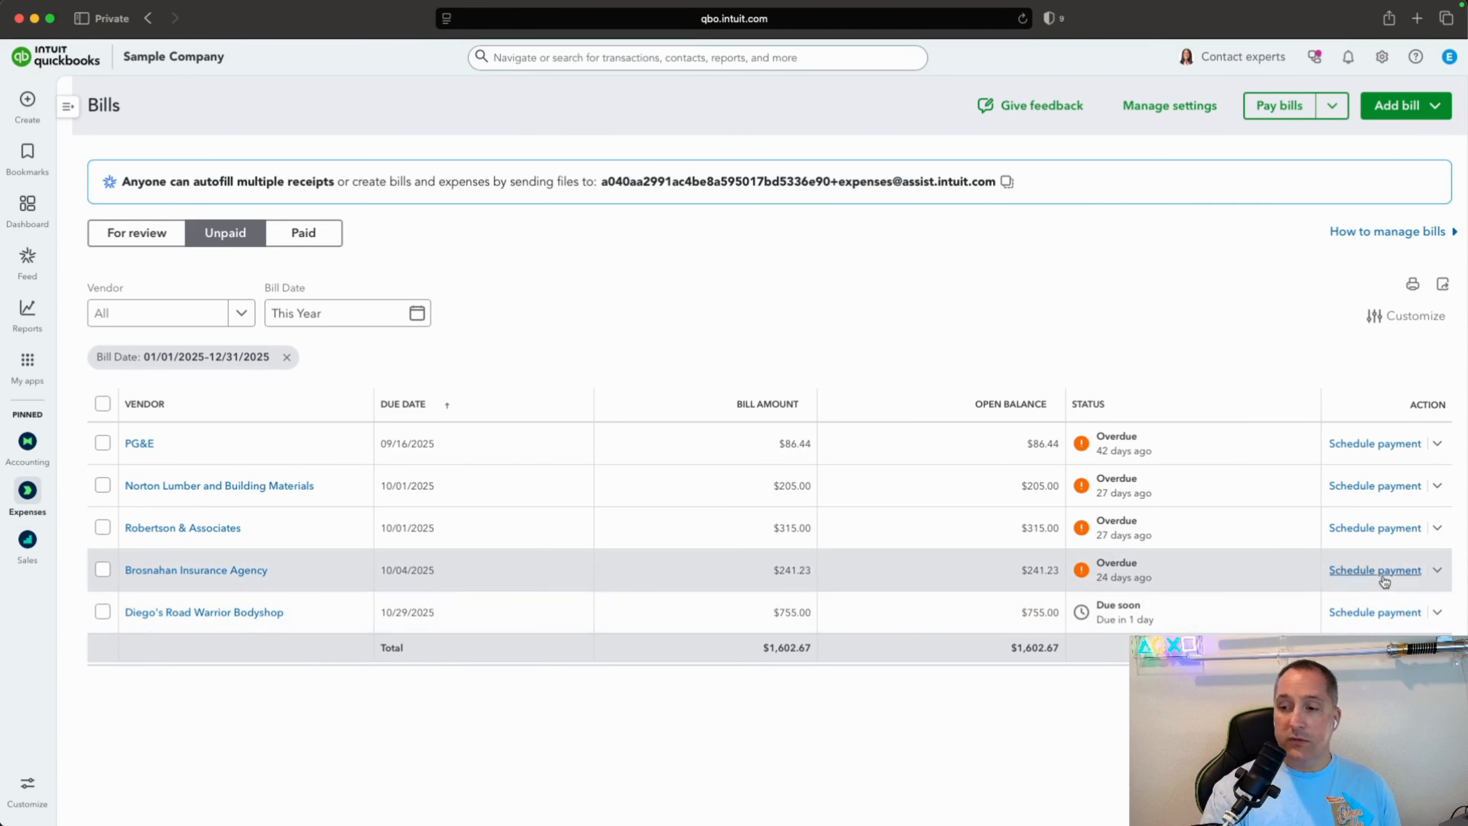
{"action": "left_click", "coordinate": [1382, 572]}
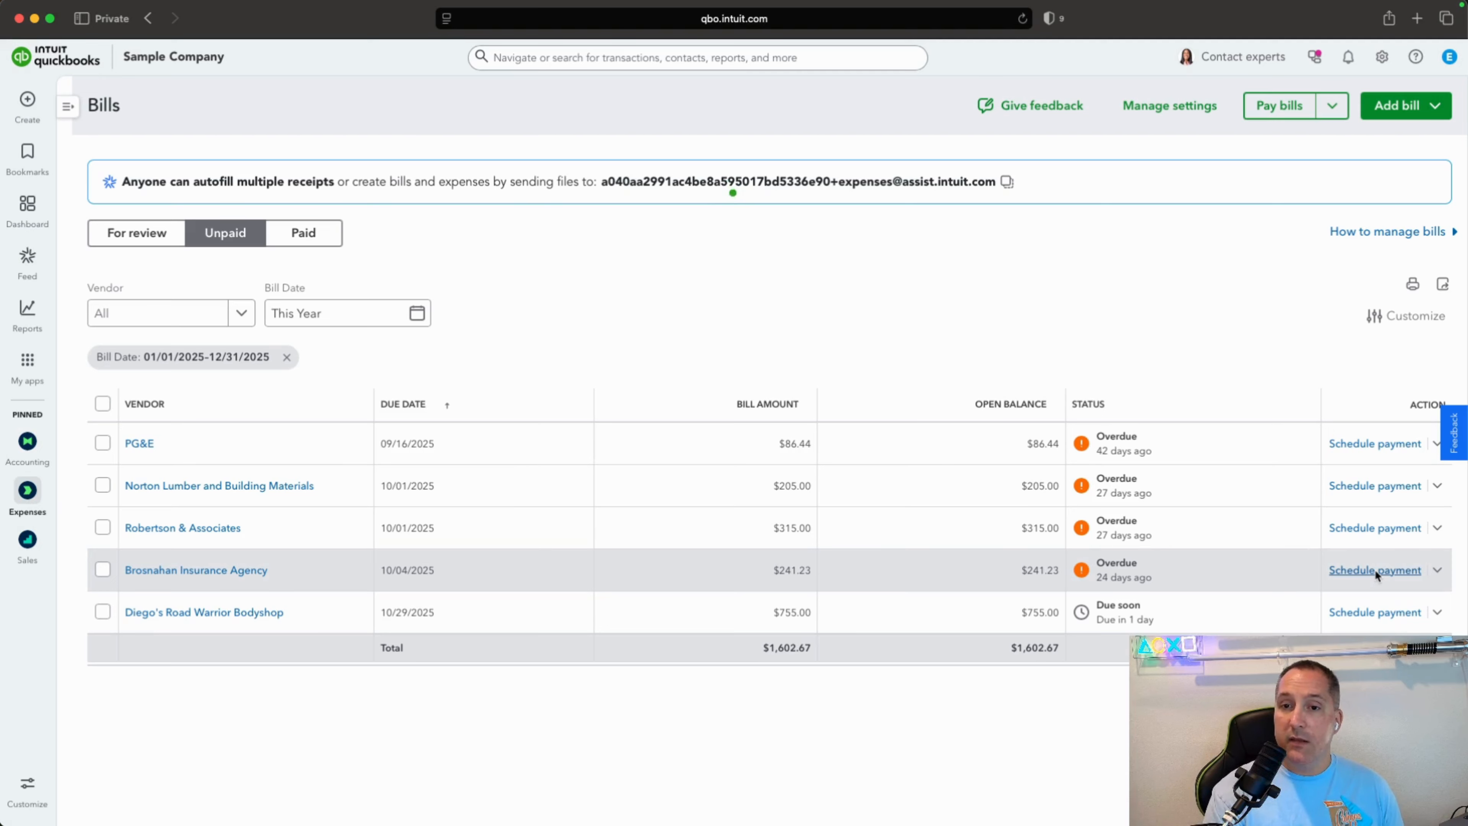
{"action": "left_click", "coordinate": [1438, 571]}
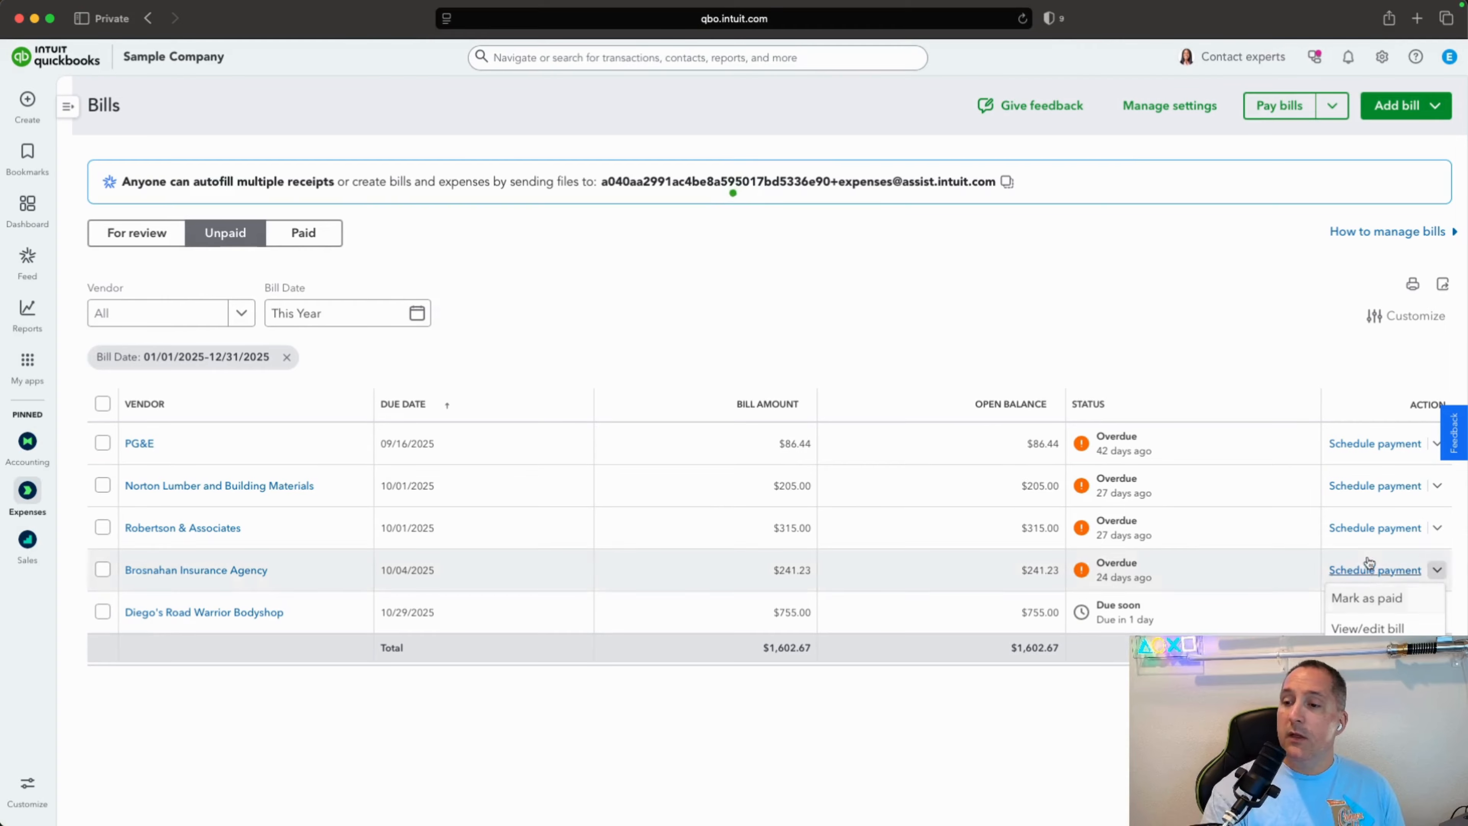
{"action": "left_click", "coordinate": [1378, 529]}
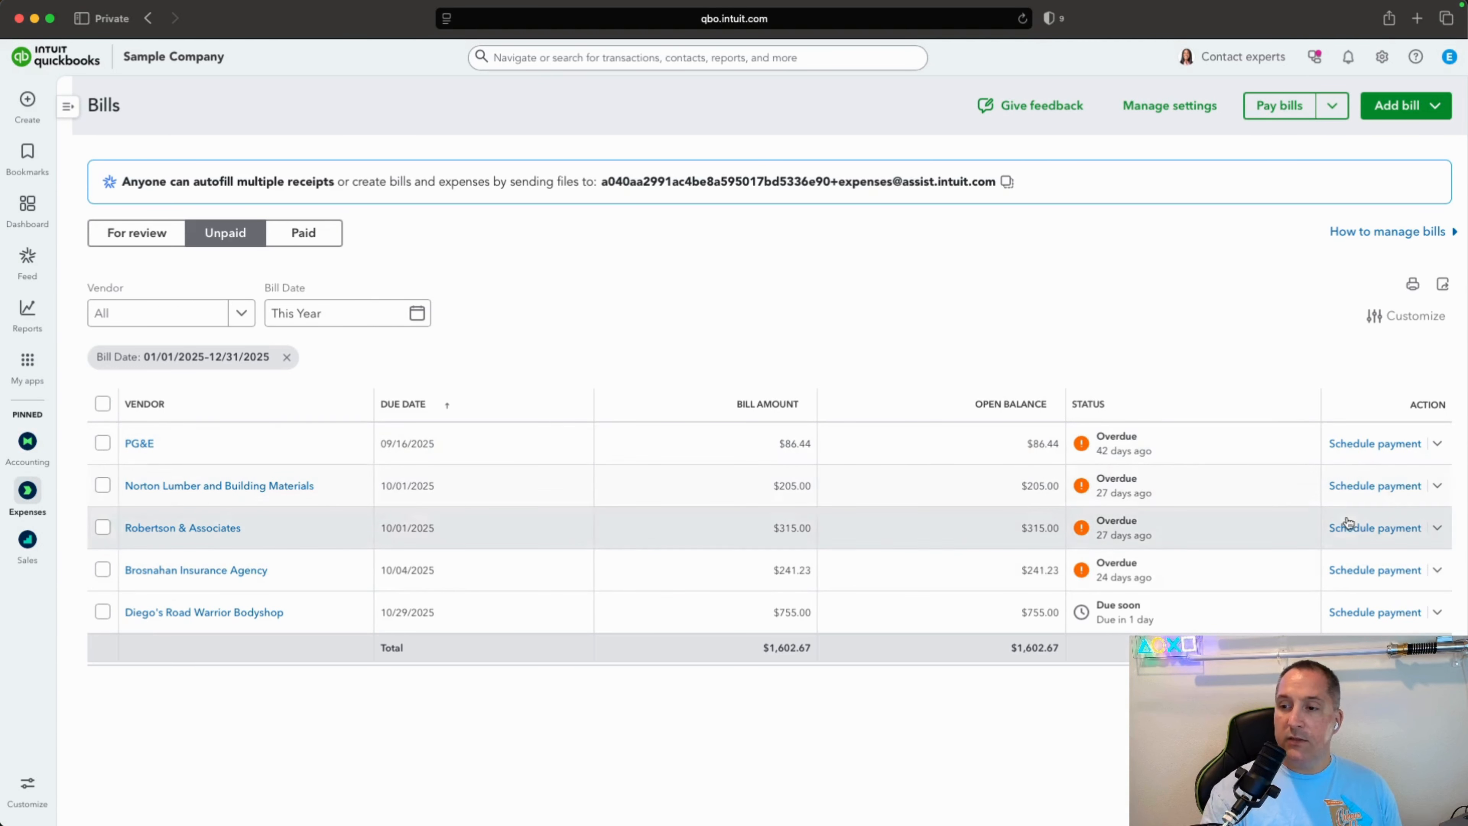
{"action": "left_click", "coordinate": [1353, 531]}
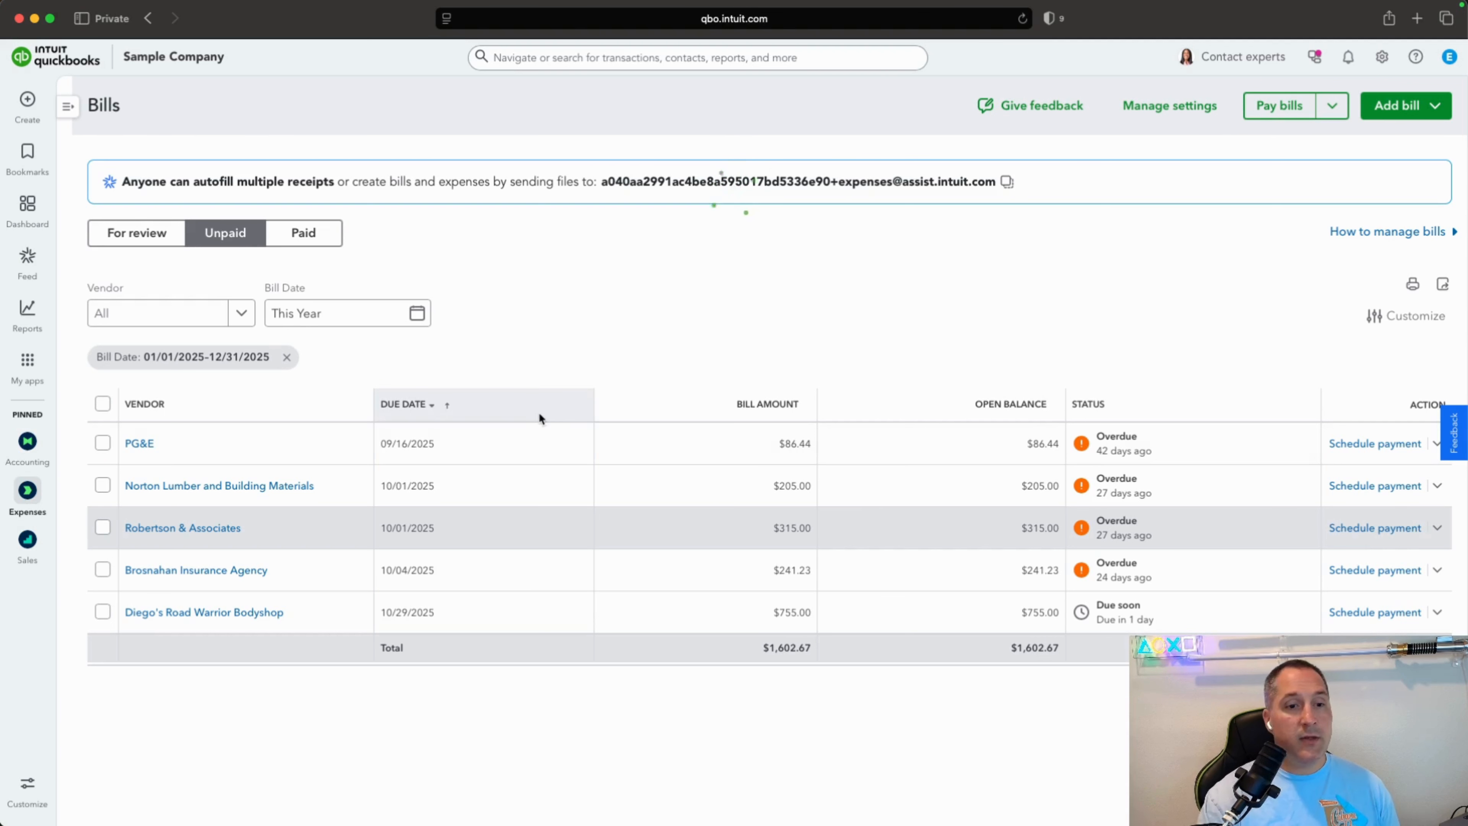
View the Bill payments page and the Mileage page of the expenses area
{"action": "mouse_move", "coordinate": [27, 492]}
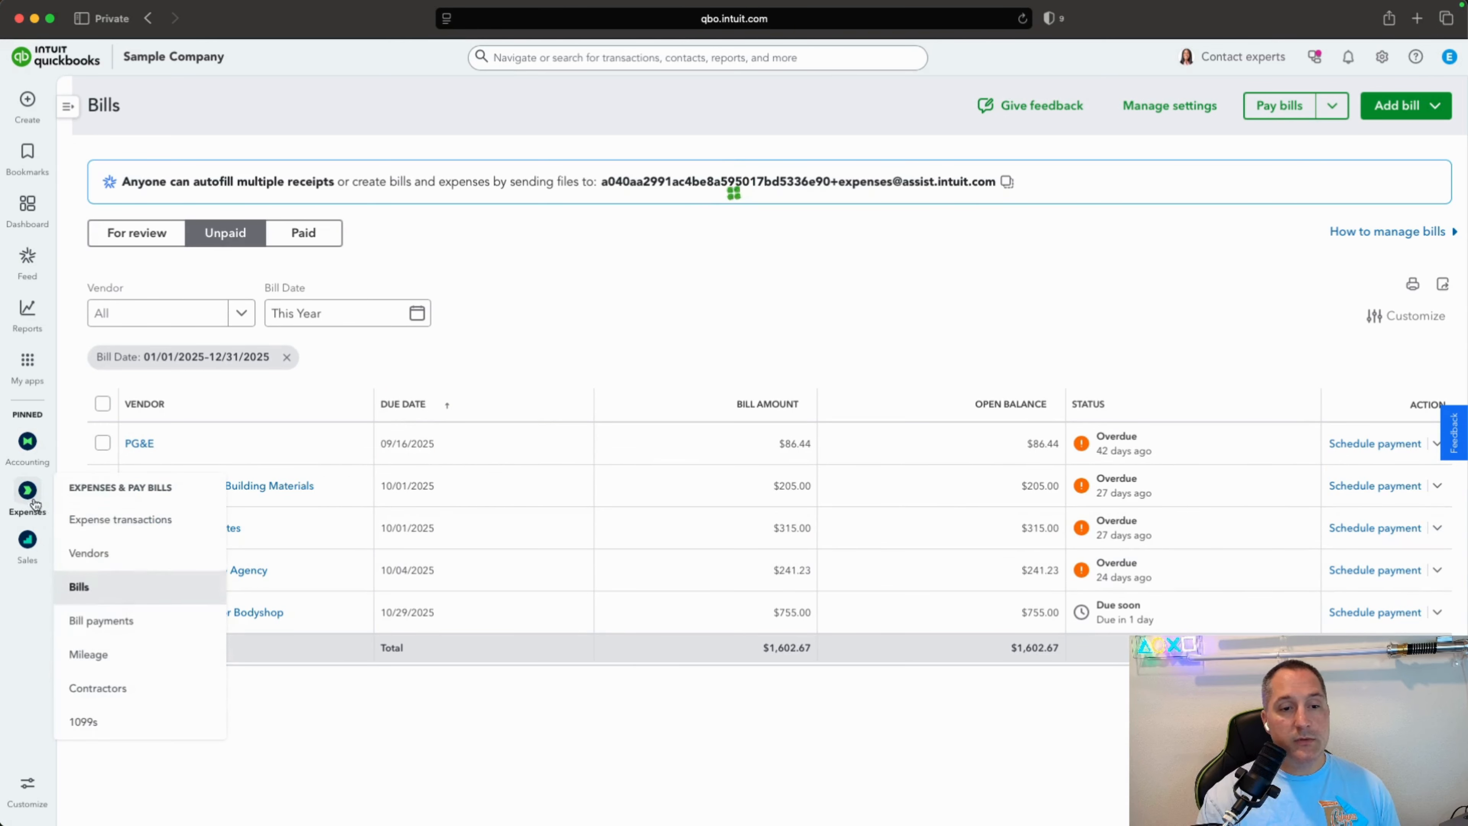
{"action": "left_click", "coordinate": [117, 620]}
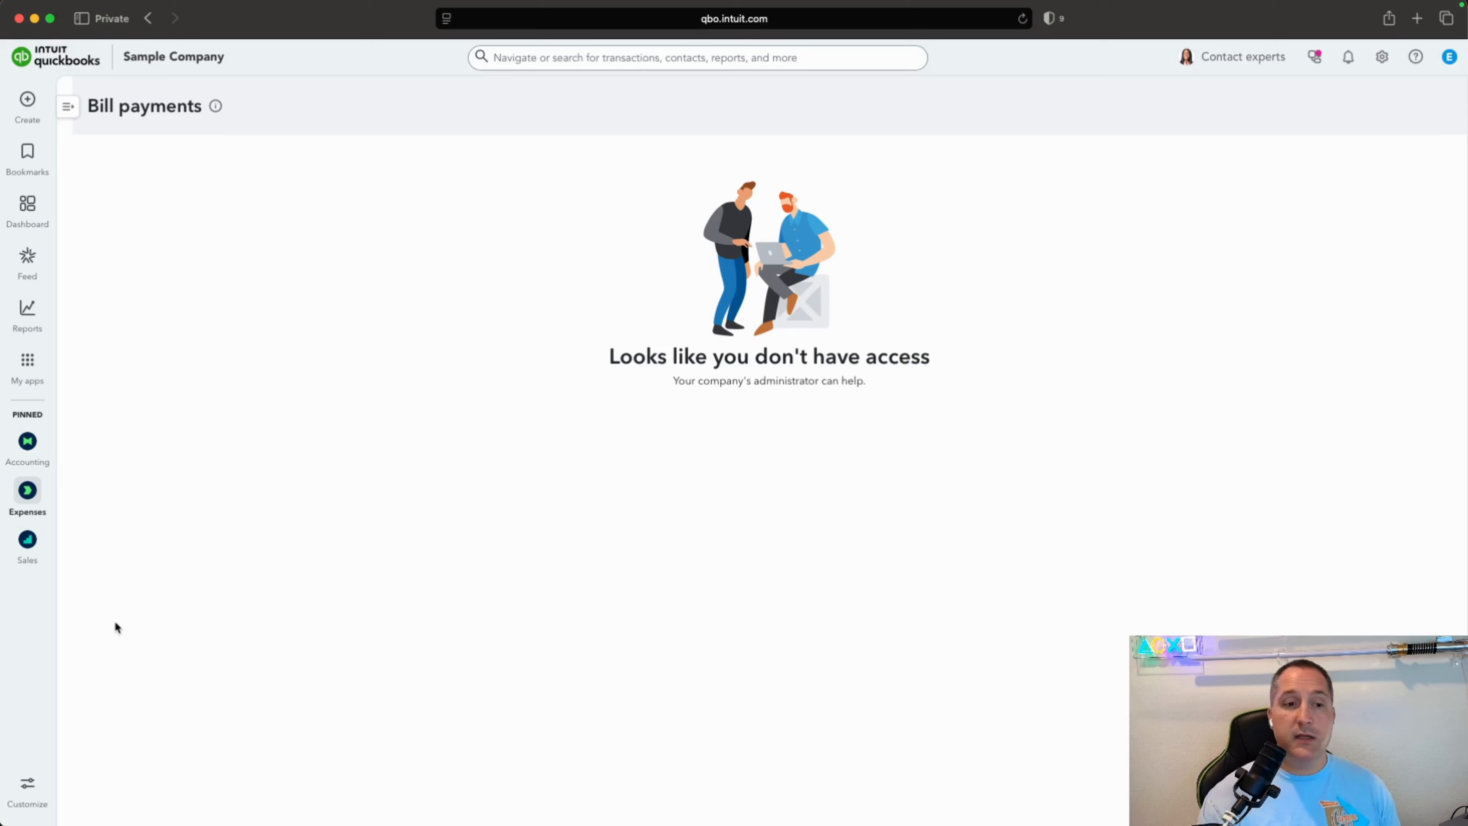
{"action": "mouse_move", "coordinate": [30, 490]}
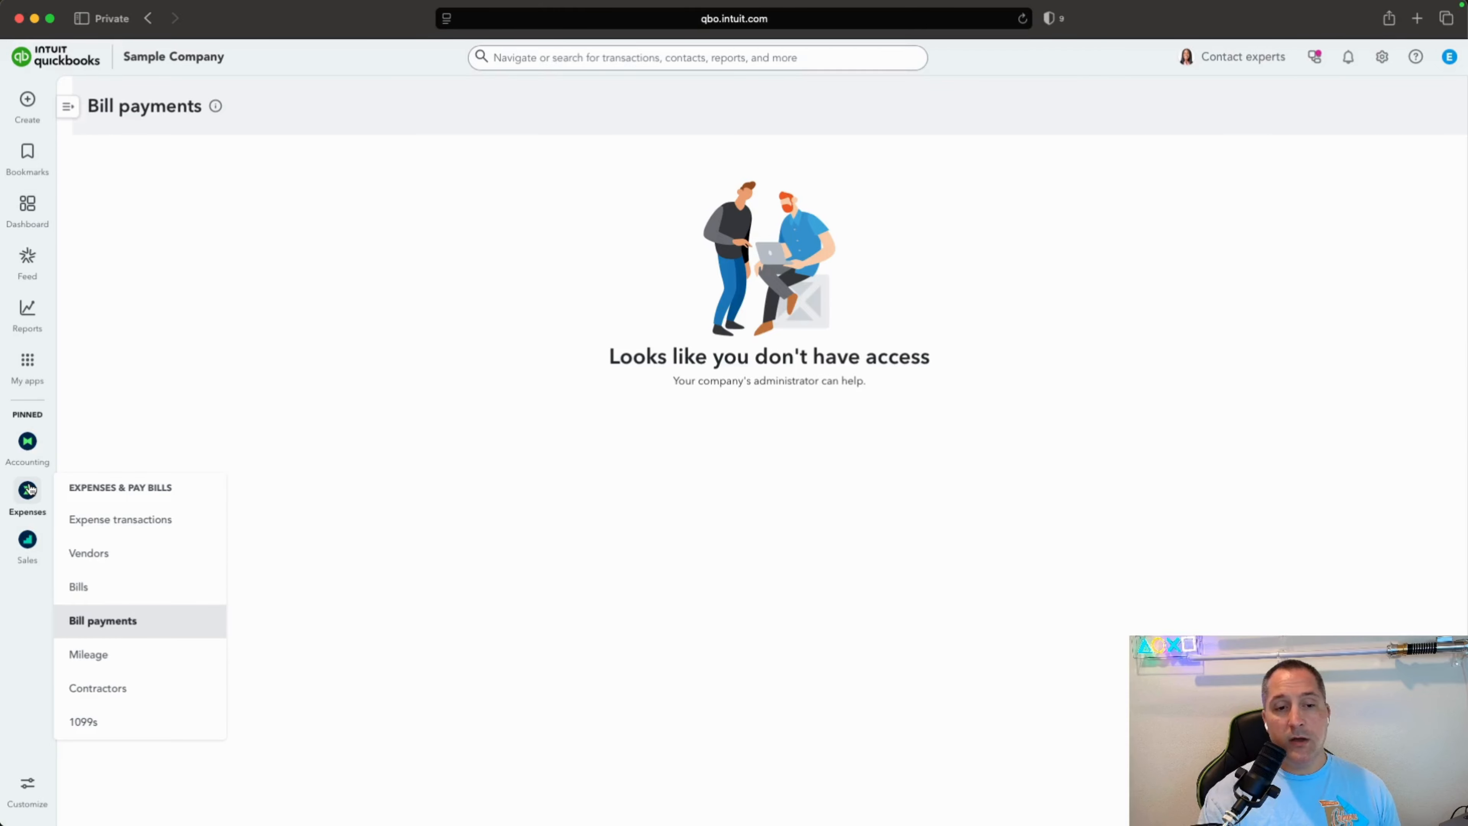
{"action": "left_click", "coordinate": [104, 659]}
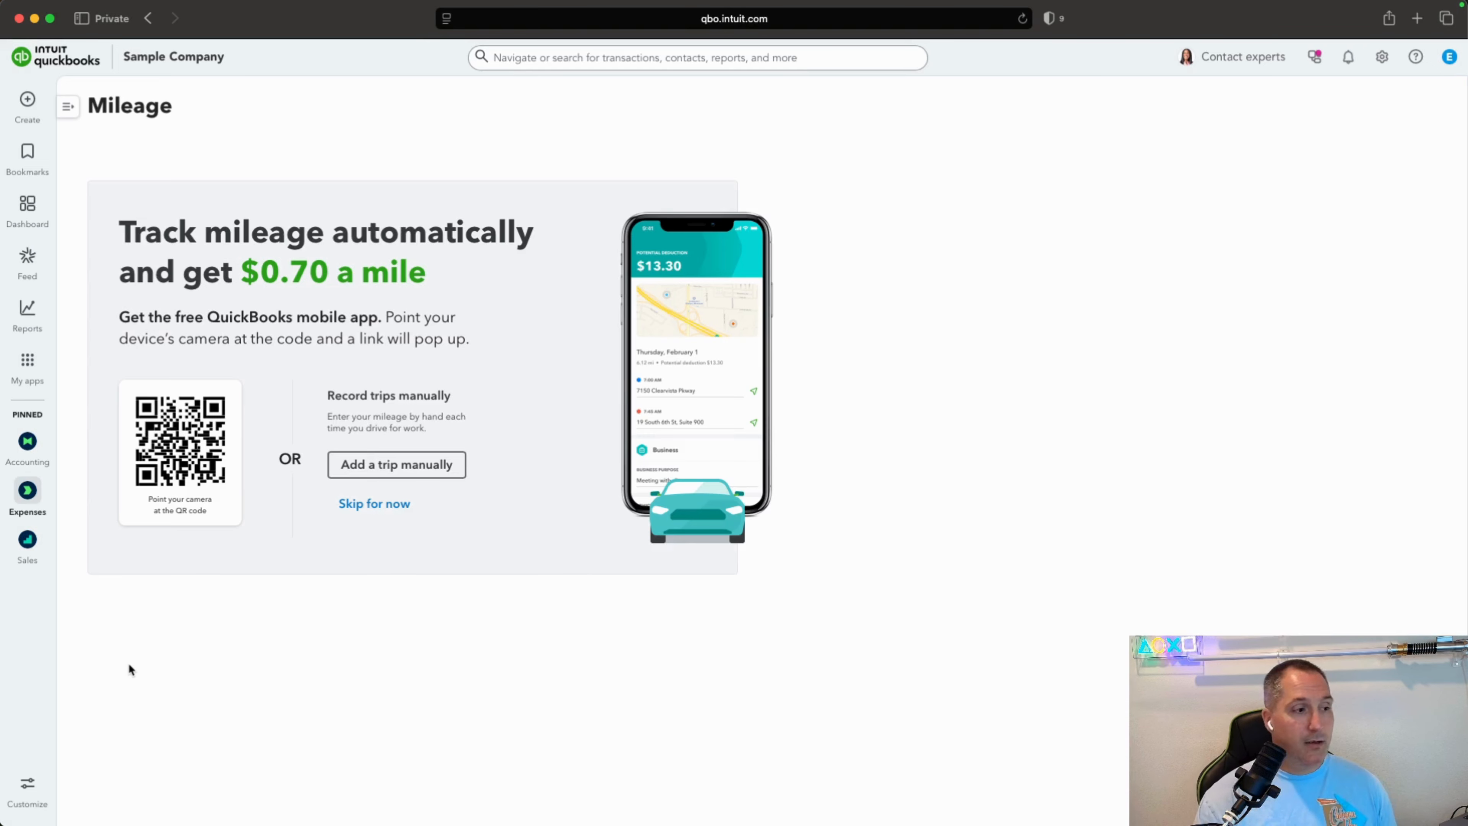
Look over the Contractors page, including its list of contractors and the blank Add a contractor form
{"action": "mouse_move", "coordinate": [27, 492]}
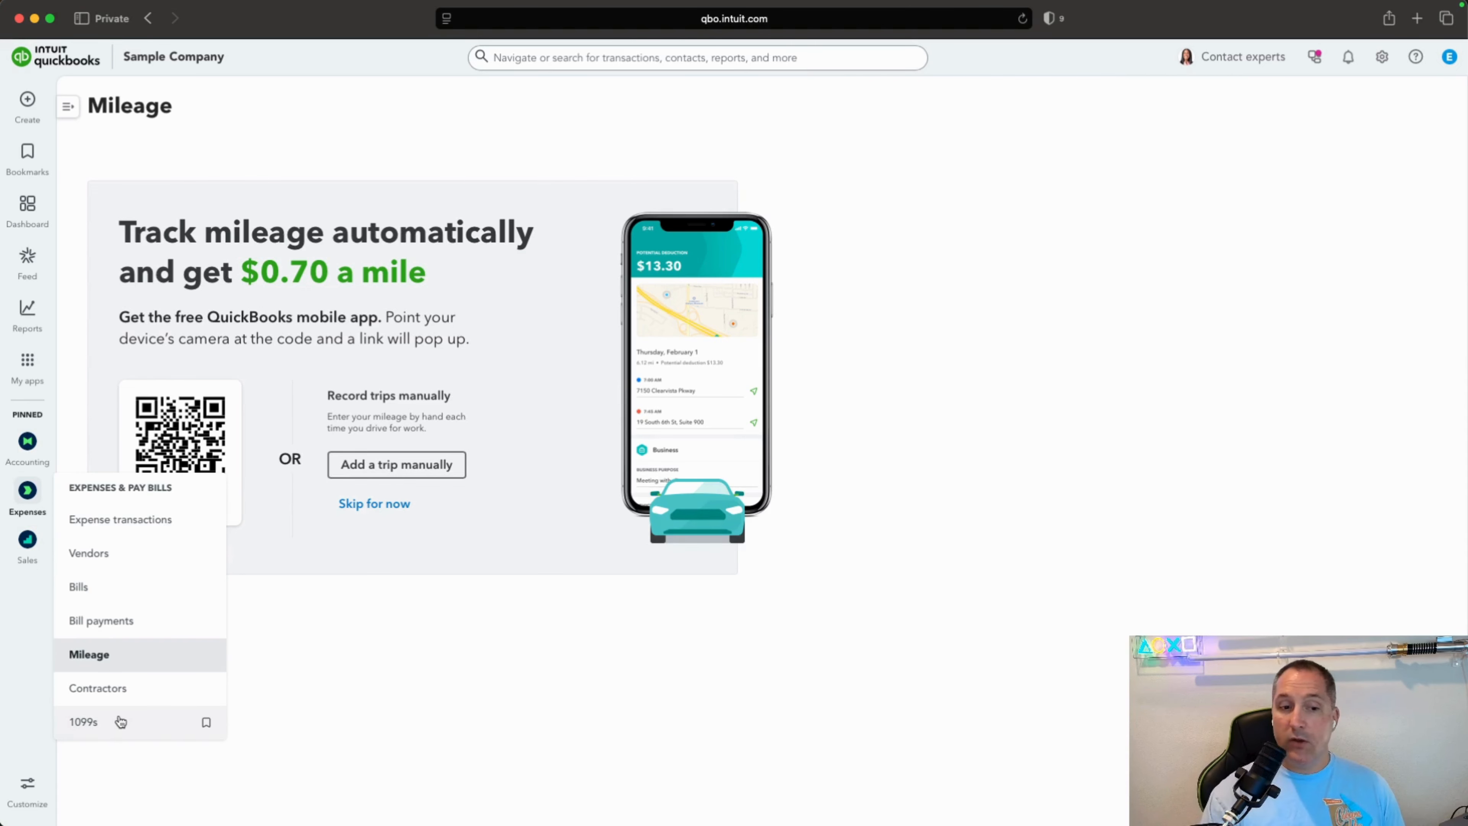
{"action": "left_click", "coordinate": [118, 698]}
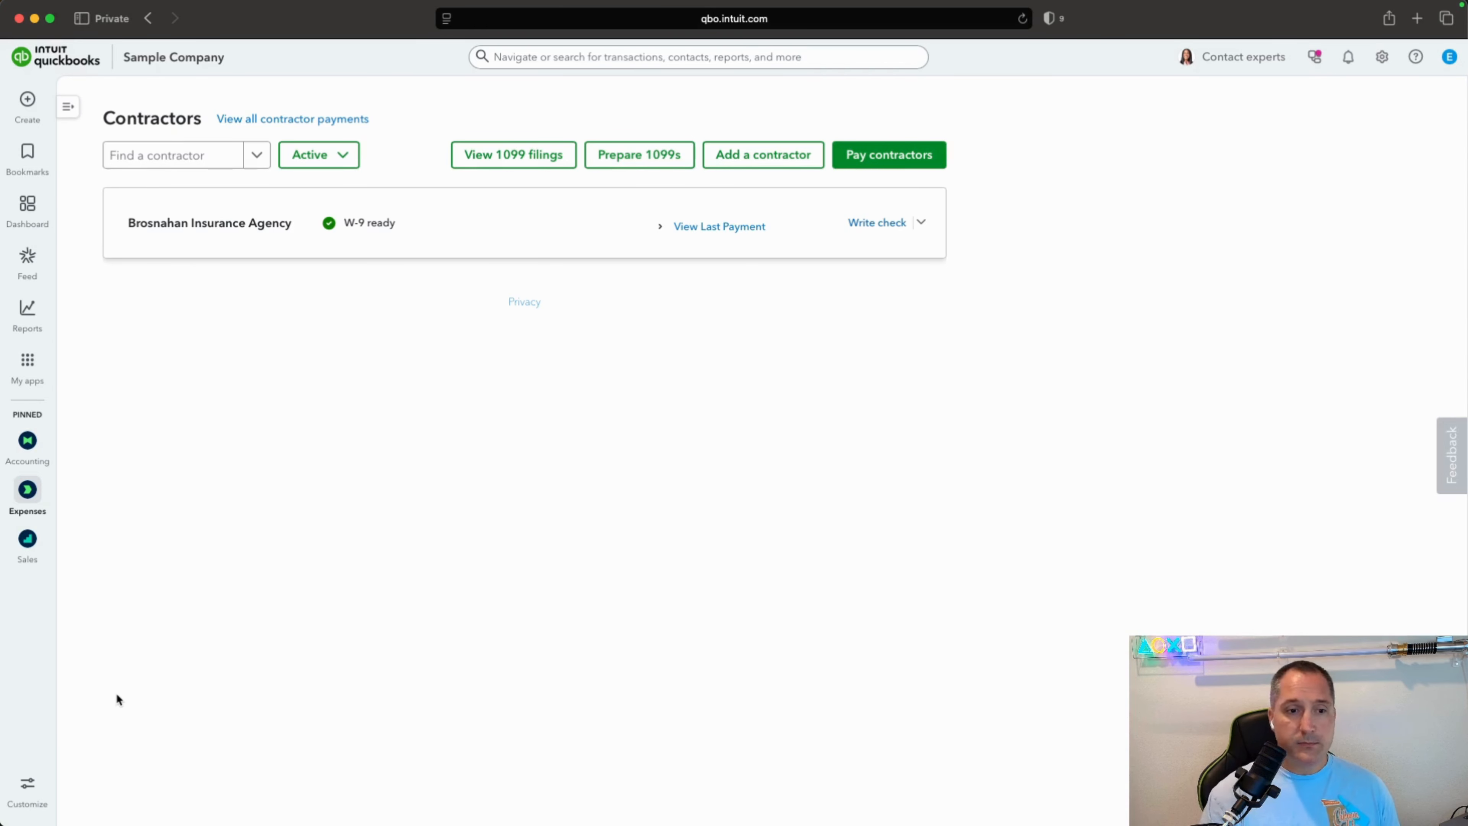
{"action": "mouse_move", "coordinate": [33, 508]}
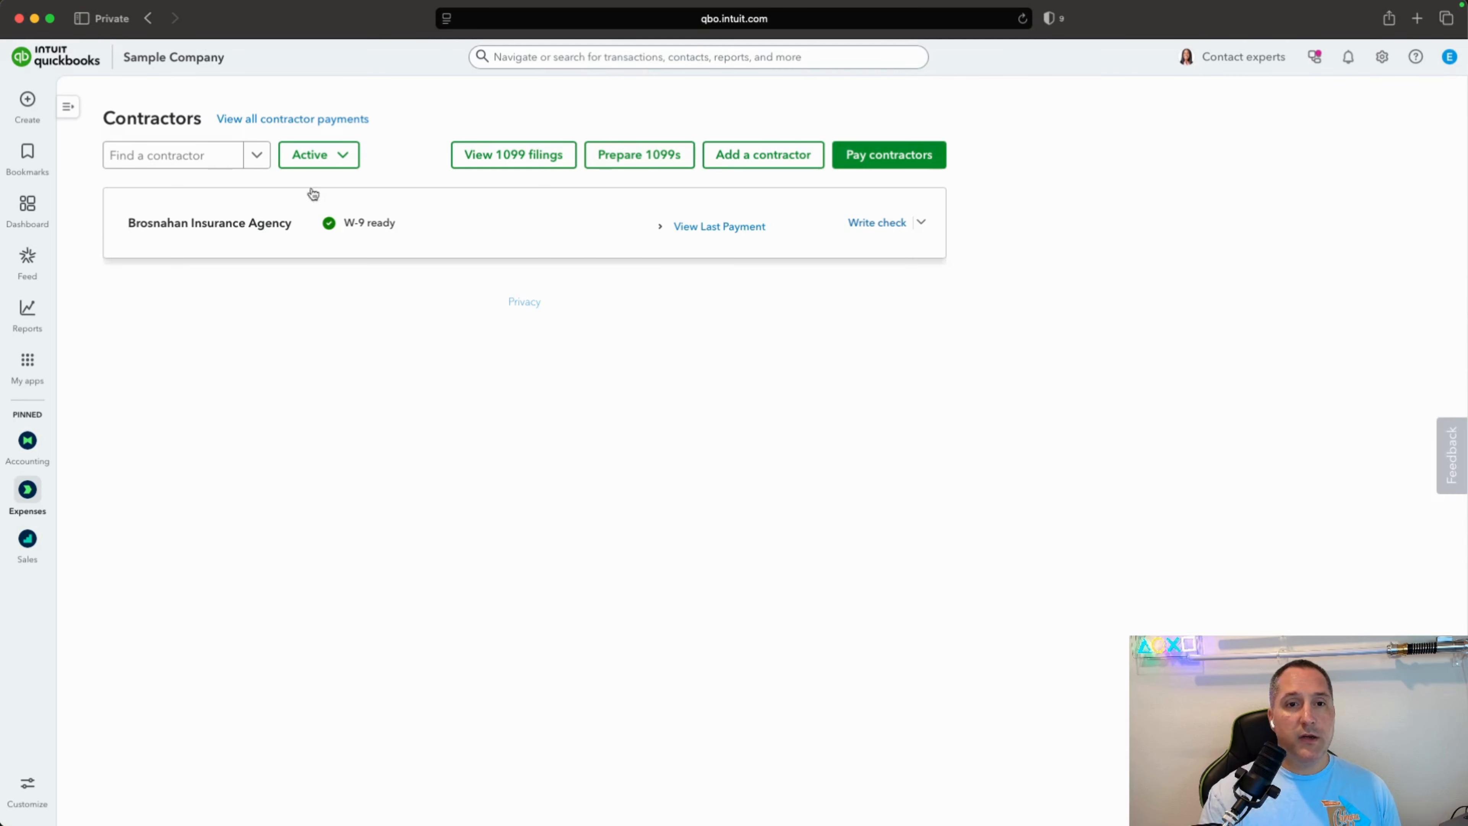
{"action": "left_click", "coordinate": [256, 157]}
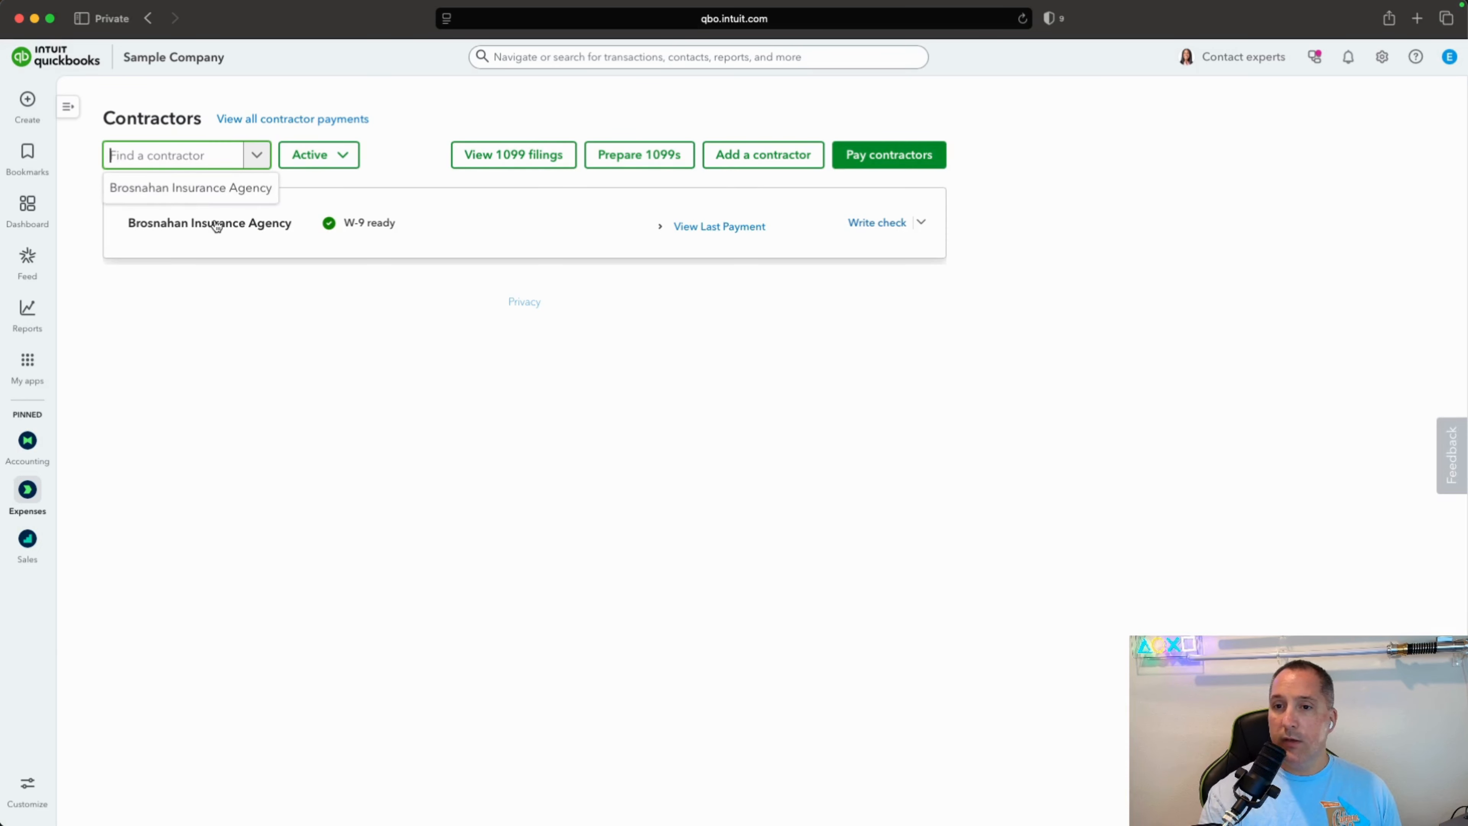
{"action": "left_click", "coordinate": [799, 167]}
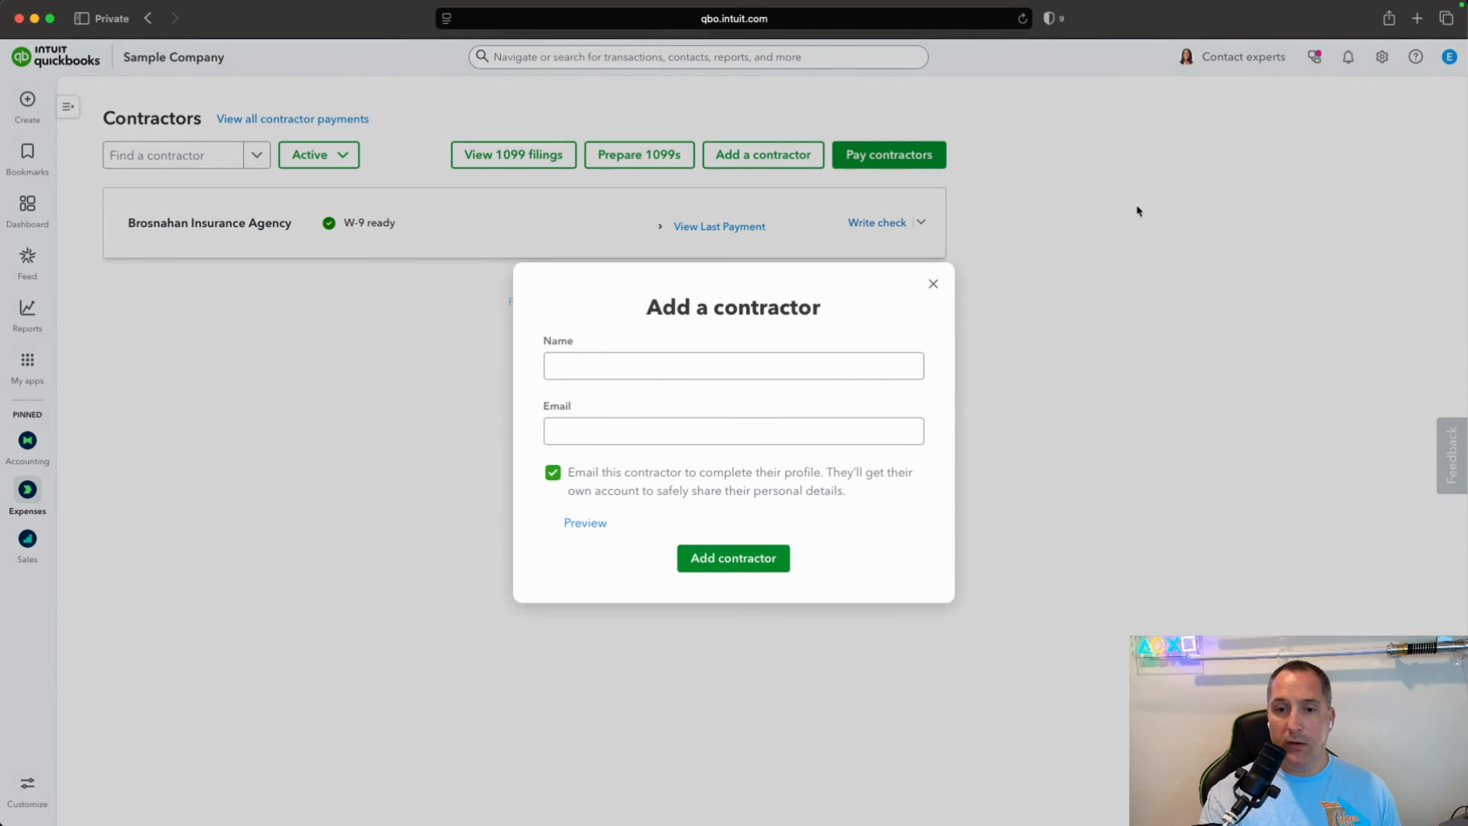
{"action": "left_click", "coordinate": [933, 284]}
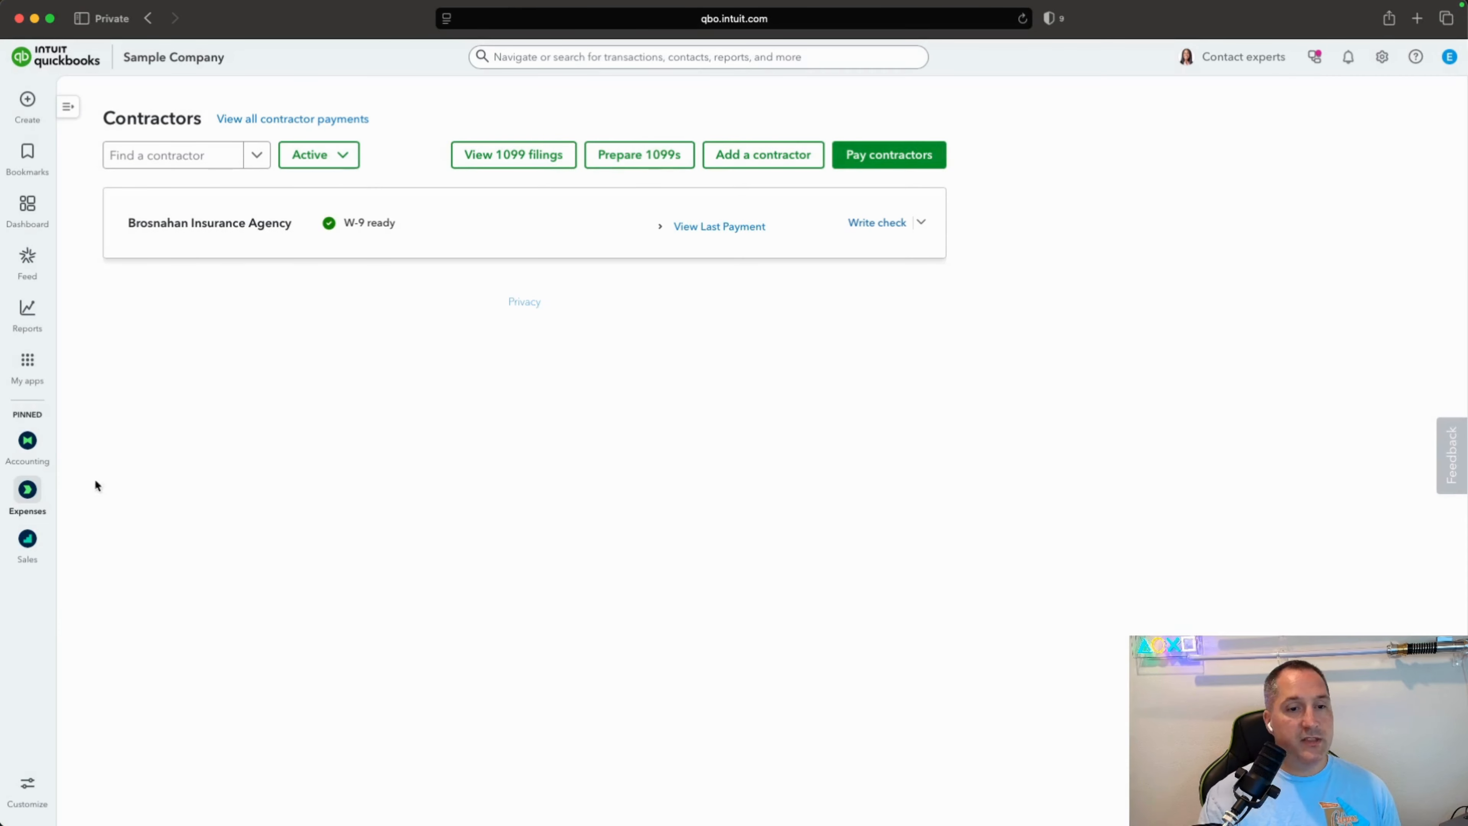
Return to the vendor list, check the payment actions for Brosnahan Insurance Agency, and open its vendor record
{"action": "left_click", "coordinate": [101, 552]}
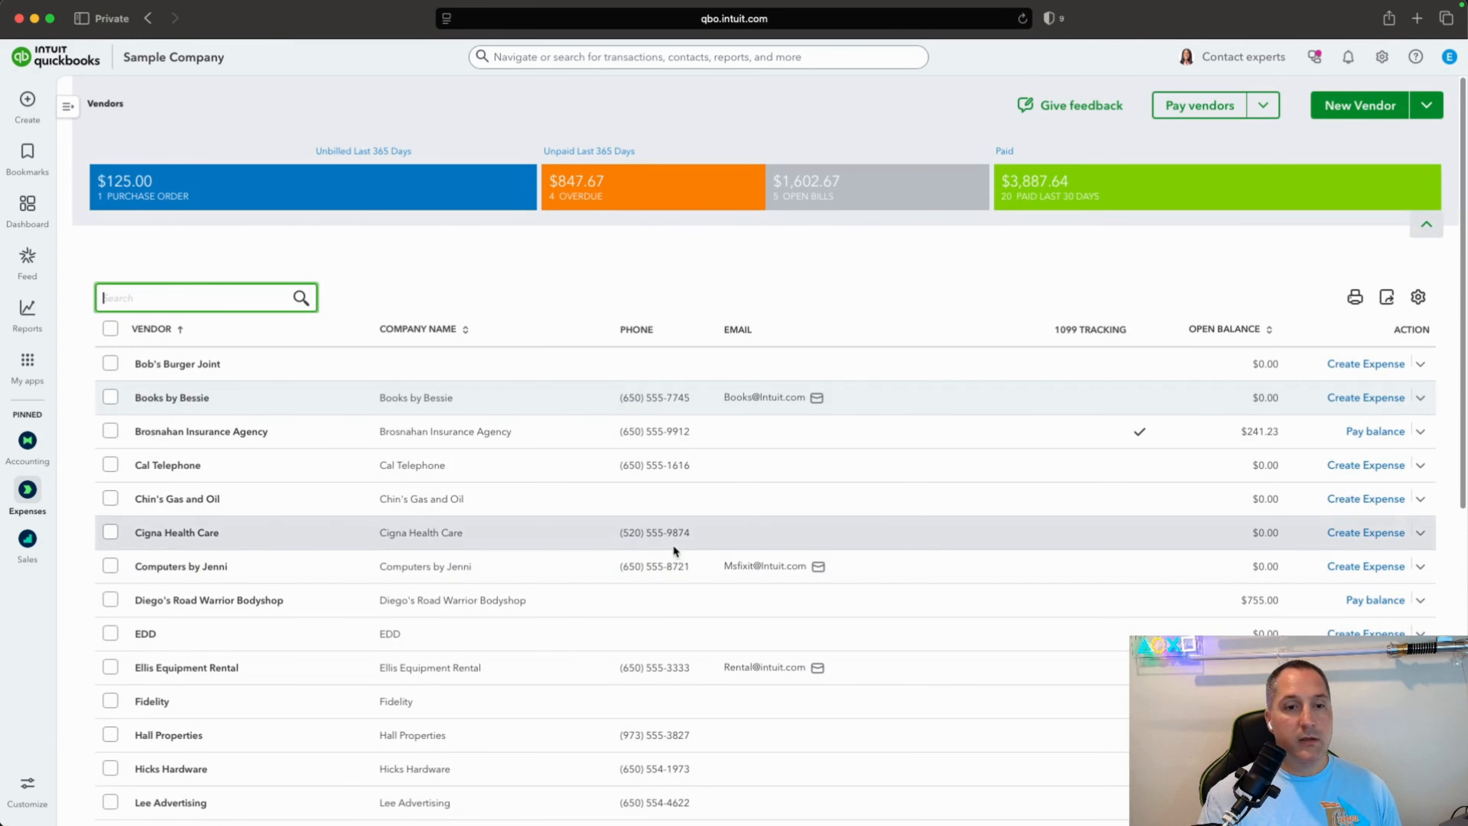
{"action": "left_click", "coordinate": [109, 433]}
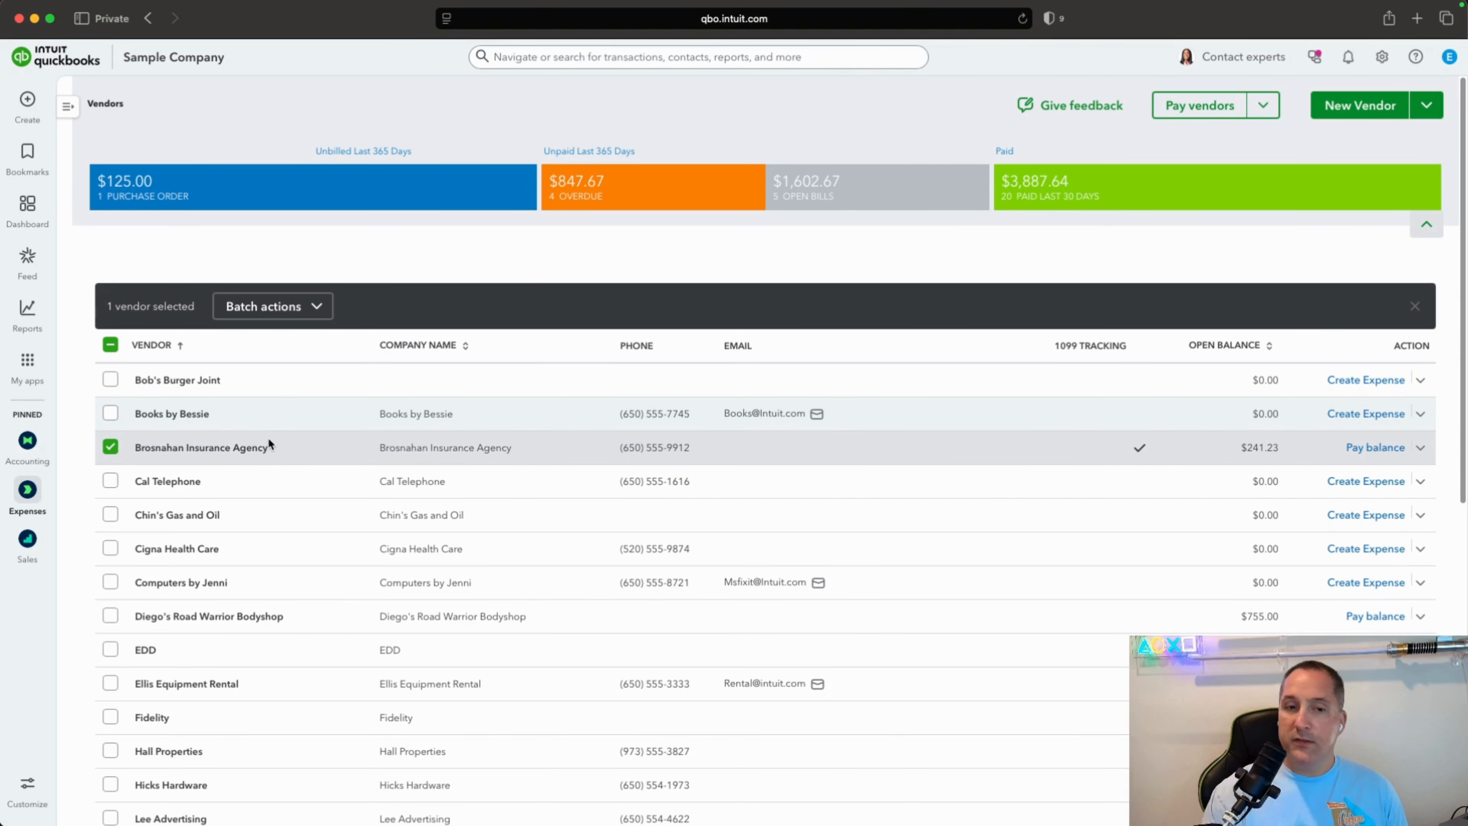
{"action": "left_click", "coordinate": [1422, 448]}
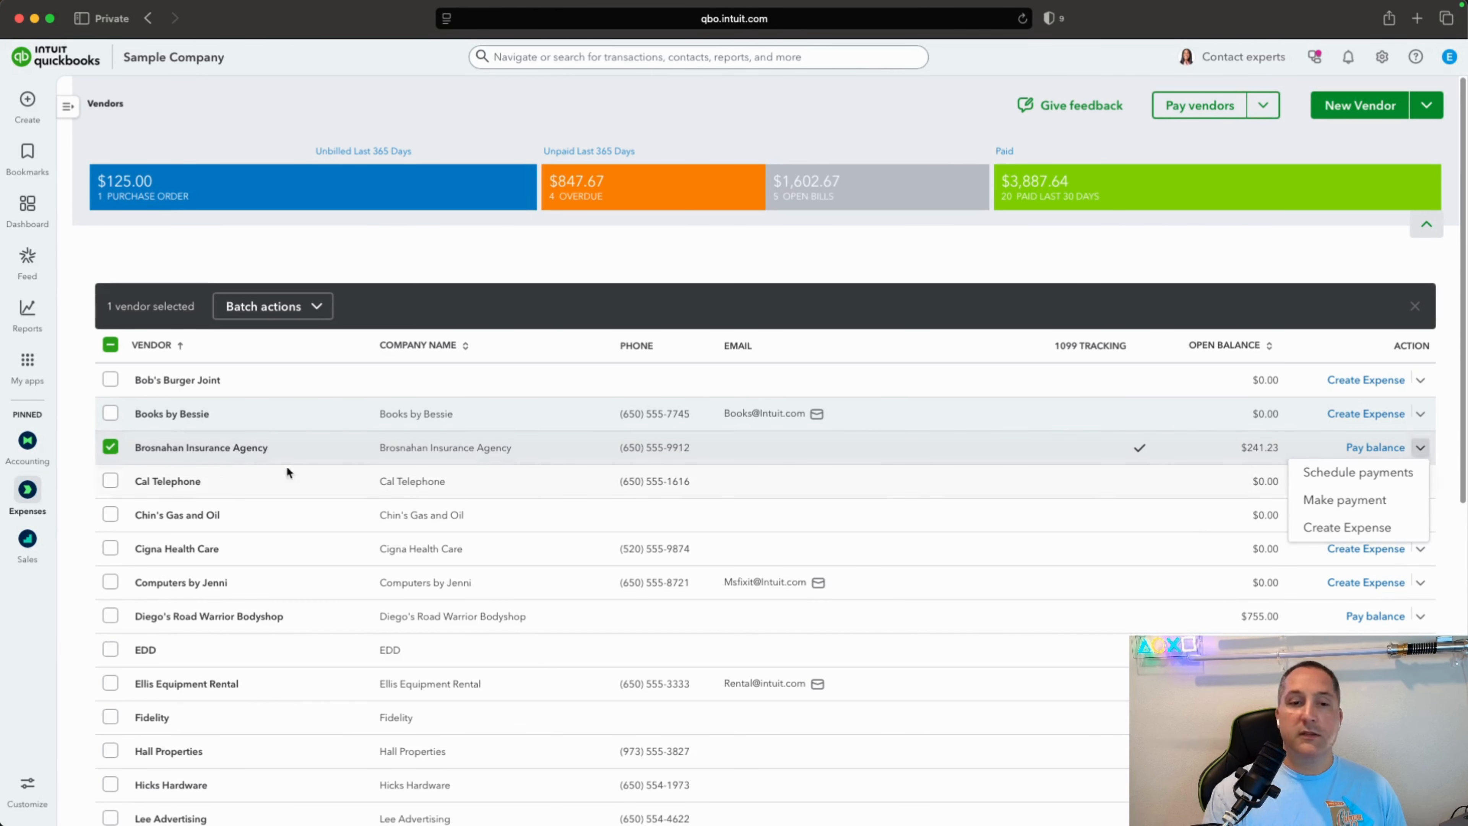
{"action": "left_click", "coordinate": [166, 447]}
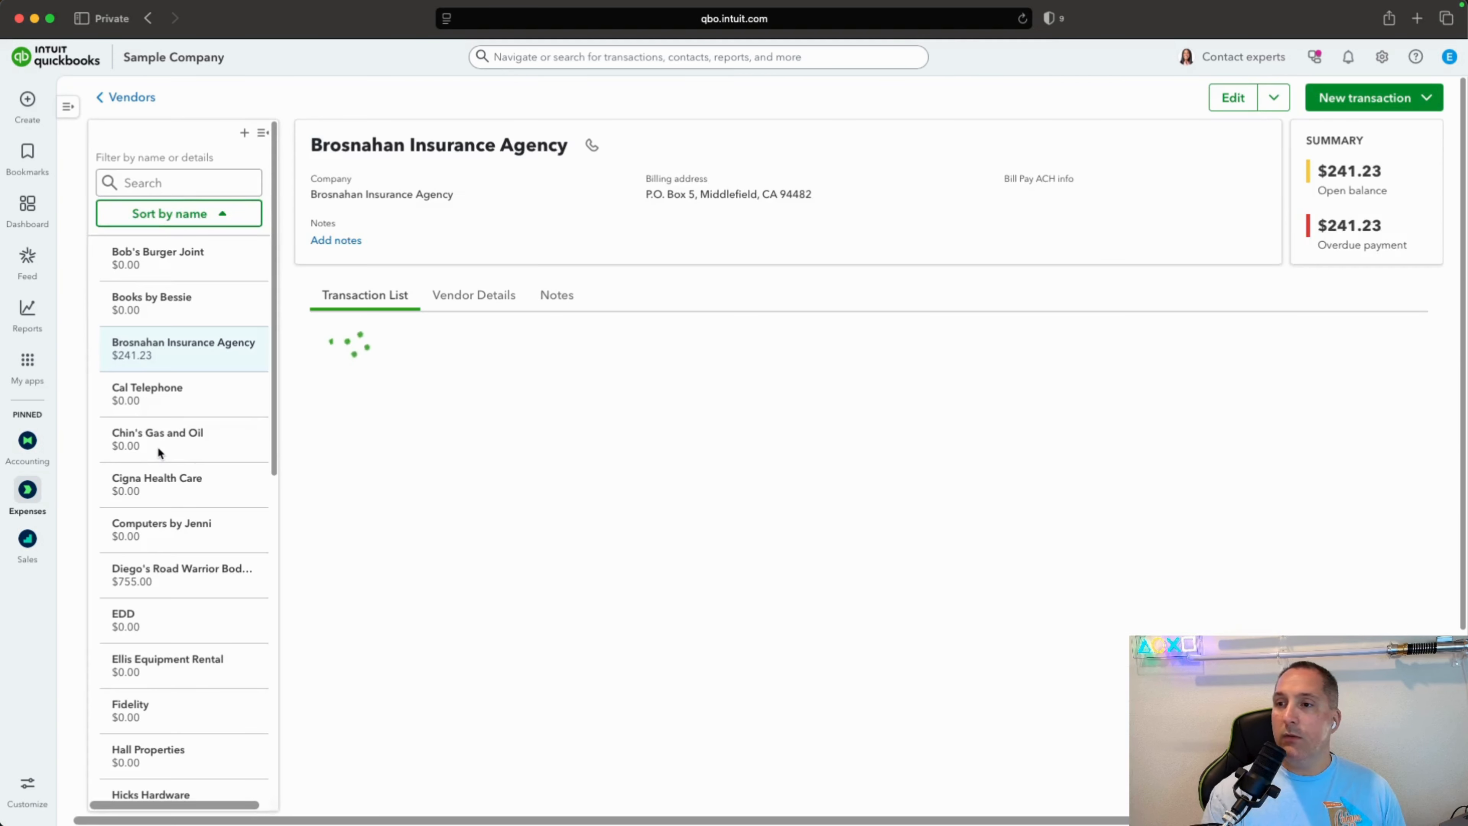
Inspect the Track payments for 1099 setting in Brosnahan Insurance Agency's vendor details and close the form without saving
{"action": "left_click", "coordinate": [1282, 97]}
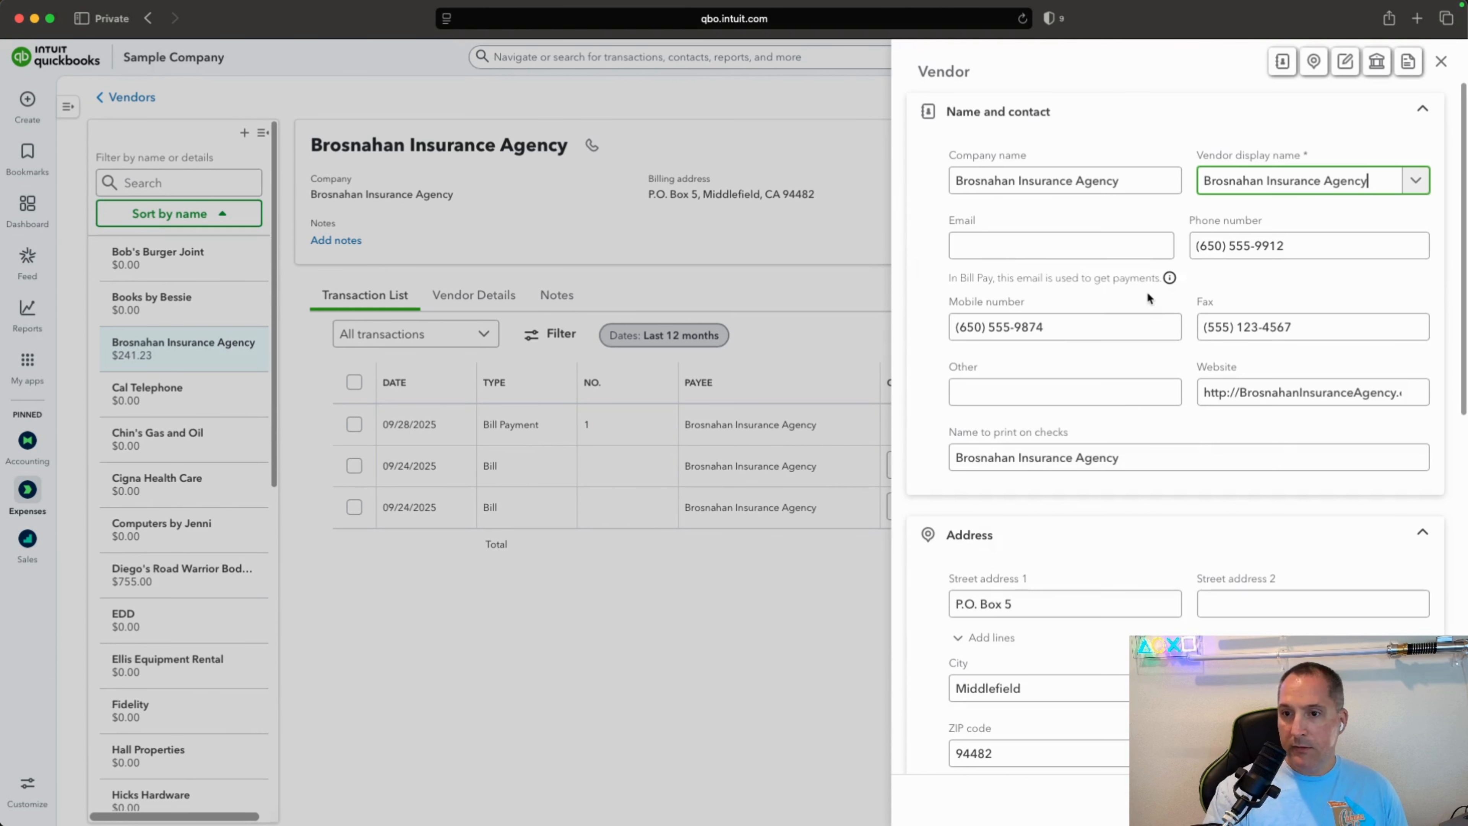
{"action": "scroll", "coordinate": [1148, 298], "scroll_direction": "down", "scroll_amount": 5}
{"action": "scroll", "coordinate": [1147, 299], "scroll_direction": "down", "scroll_amount": 10}
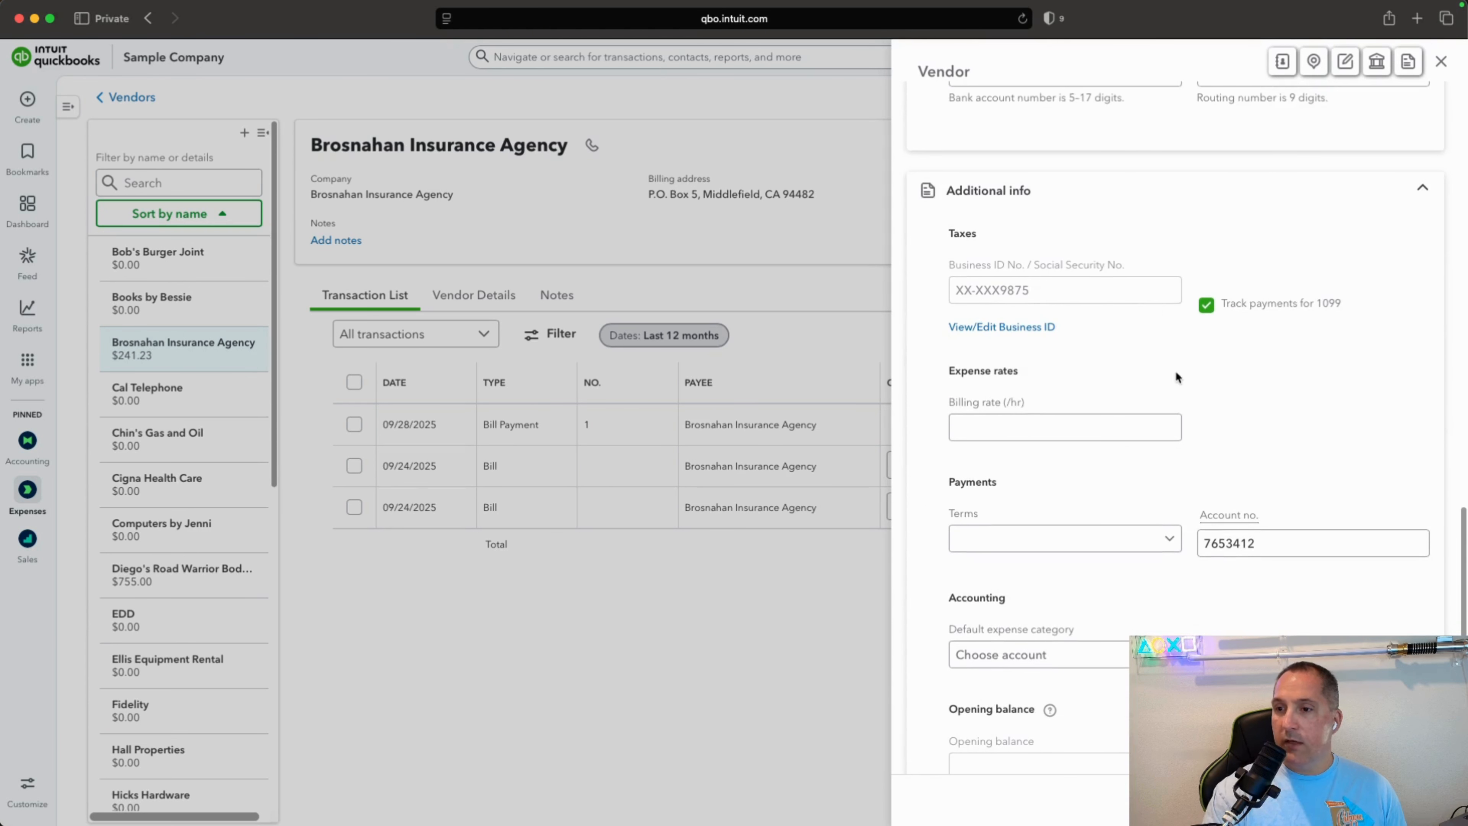
{"action": "left_click", "coordinate": [1207, 307]}
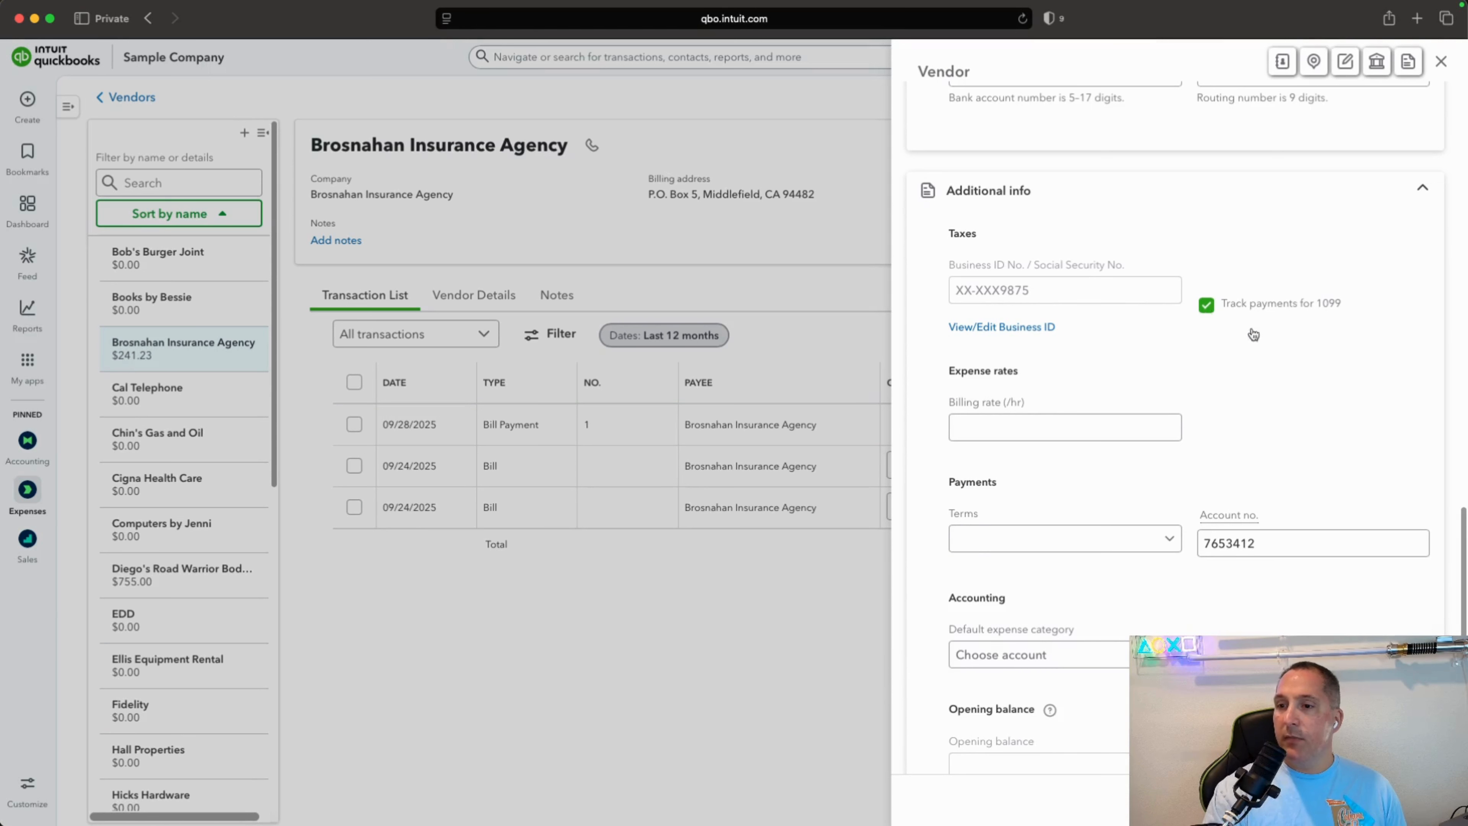
{"action": "left_click", "coordinate": [1206, 304]}
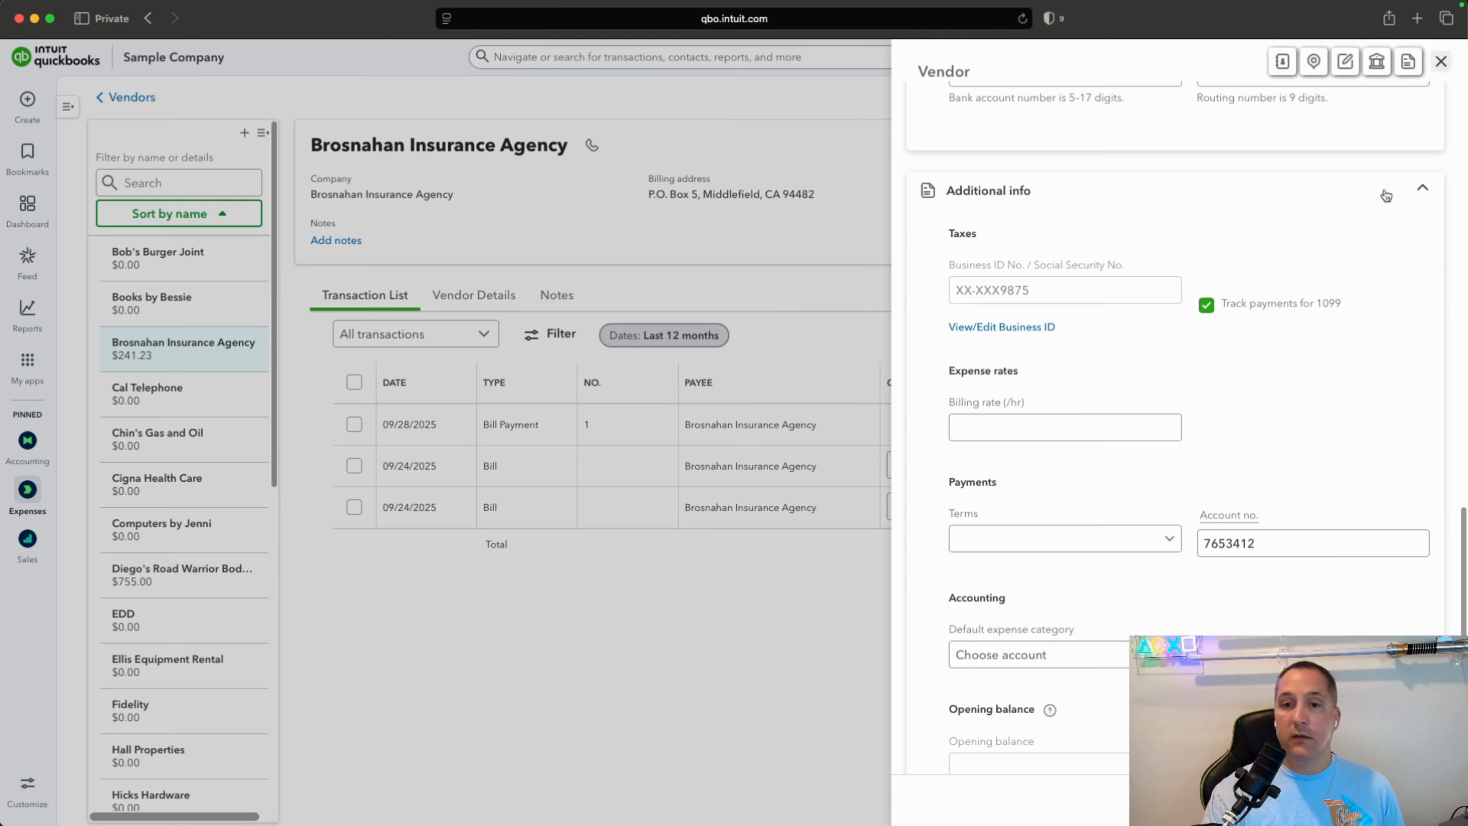
{"action": "left_click", "coordinate": [1441, 61]}
{"action": "left_click", "coordinate": [775, 486]}
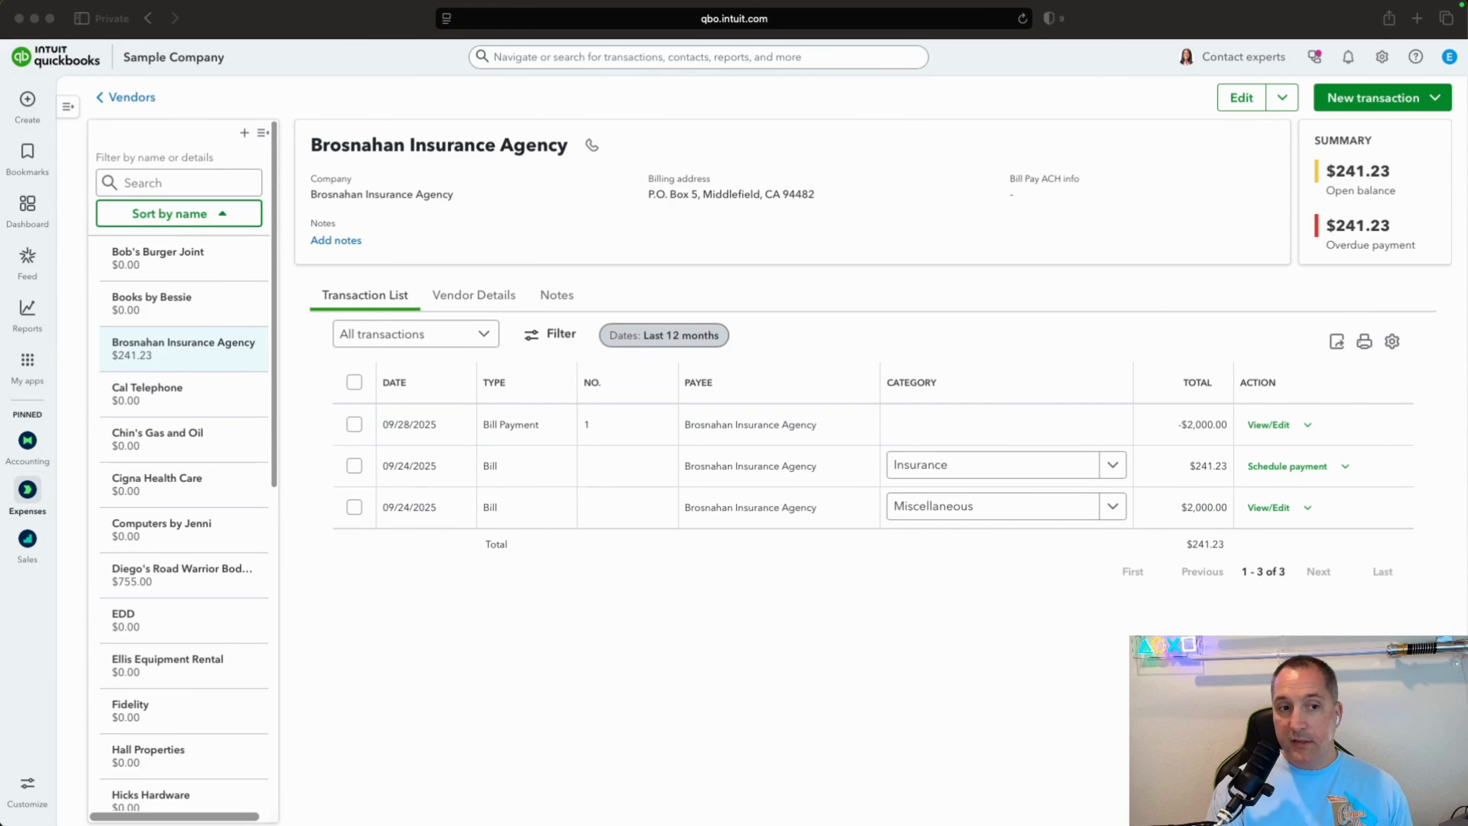
Open the bank transactions page from the accounting area
{"action": "left_click", "coordinate": [40, 442]}
{"action": "mouse_move", "coordinate": [38, 451]}
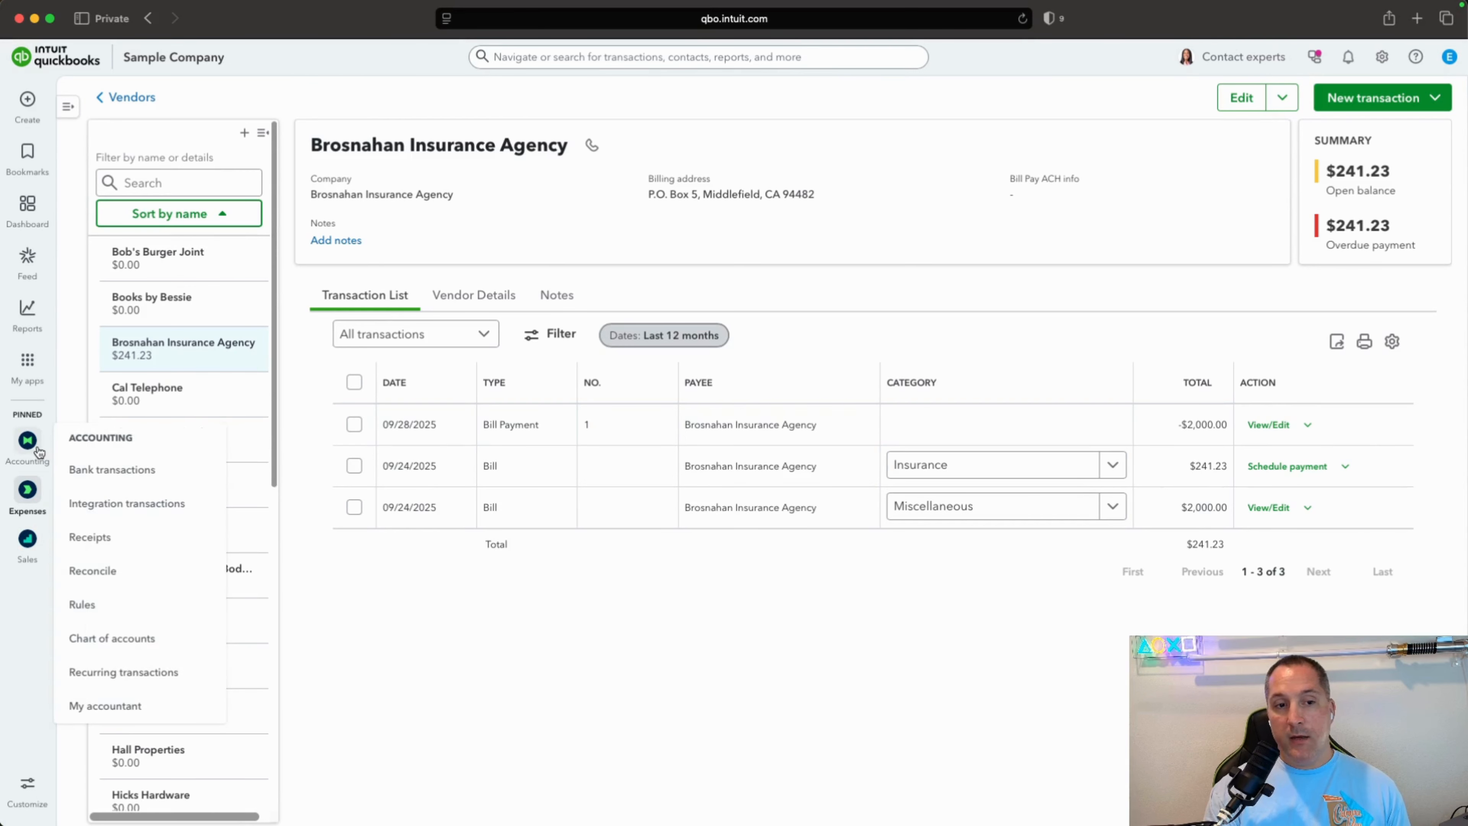
{"action": "left_click", "coordinate": [139, 470]}
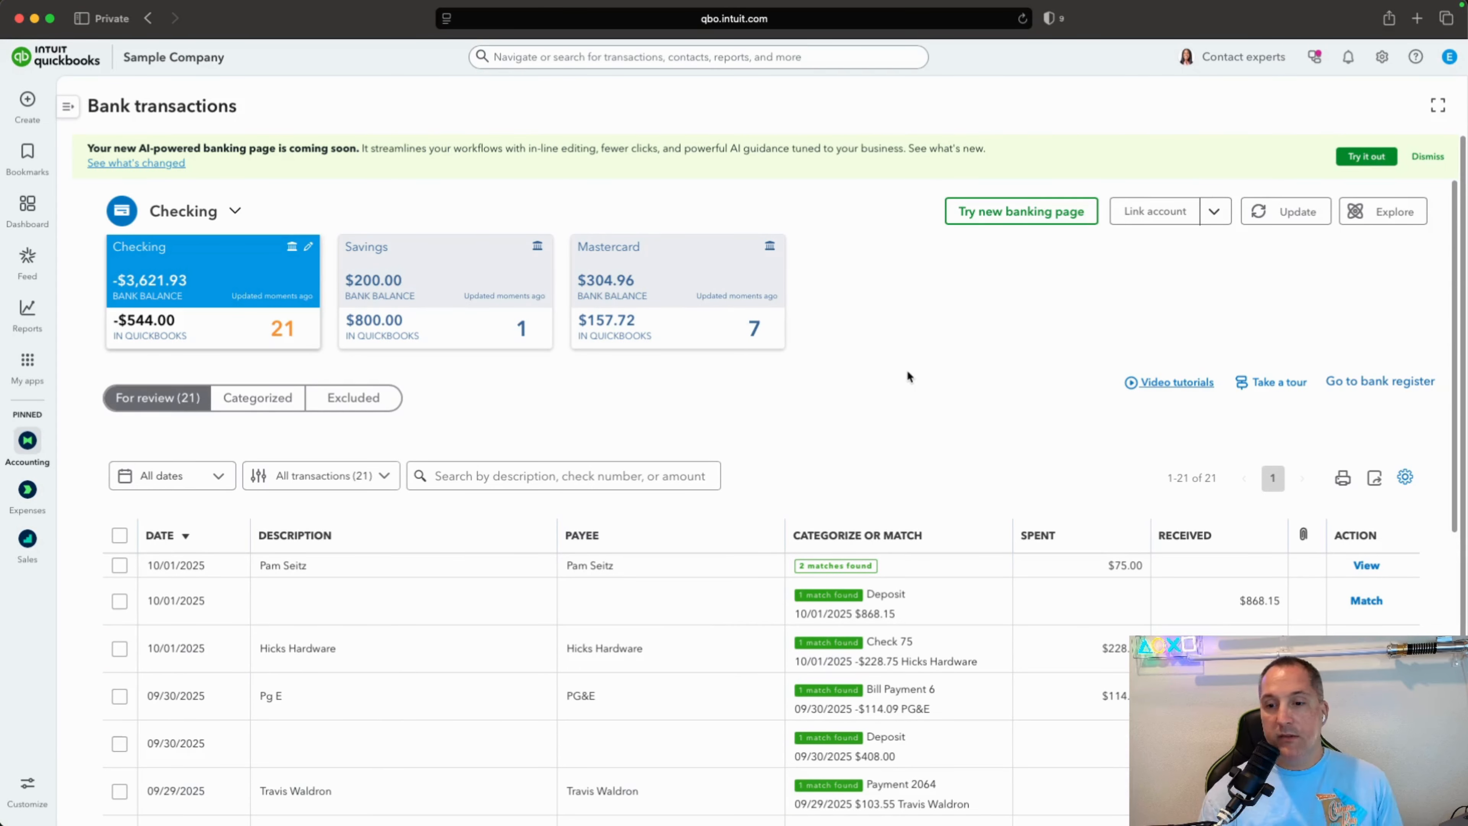
Open the details of the uncategorized 09/13/2025 Hicks Hardware transaction in the checking account's review list
{"action": "scroll", "coordinate": [913, 373], "scroll_direction": "down", "scroll_amount": 5}
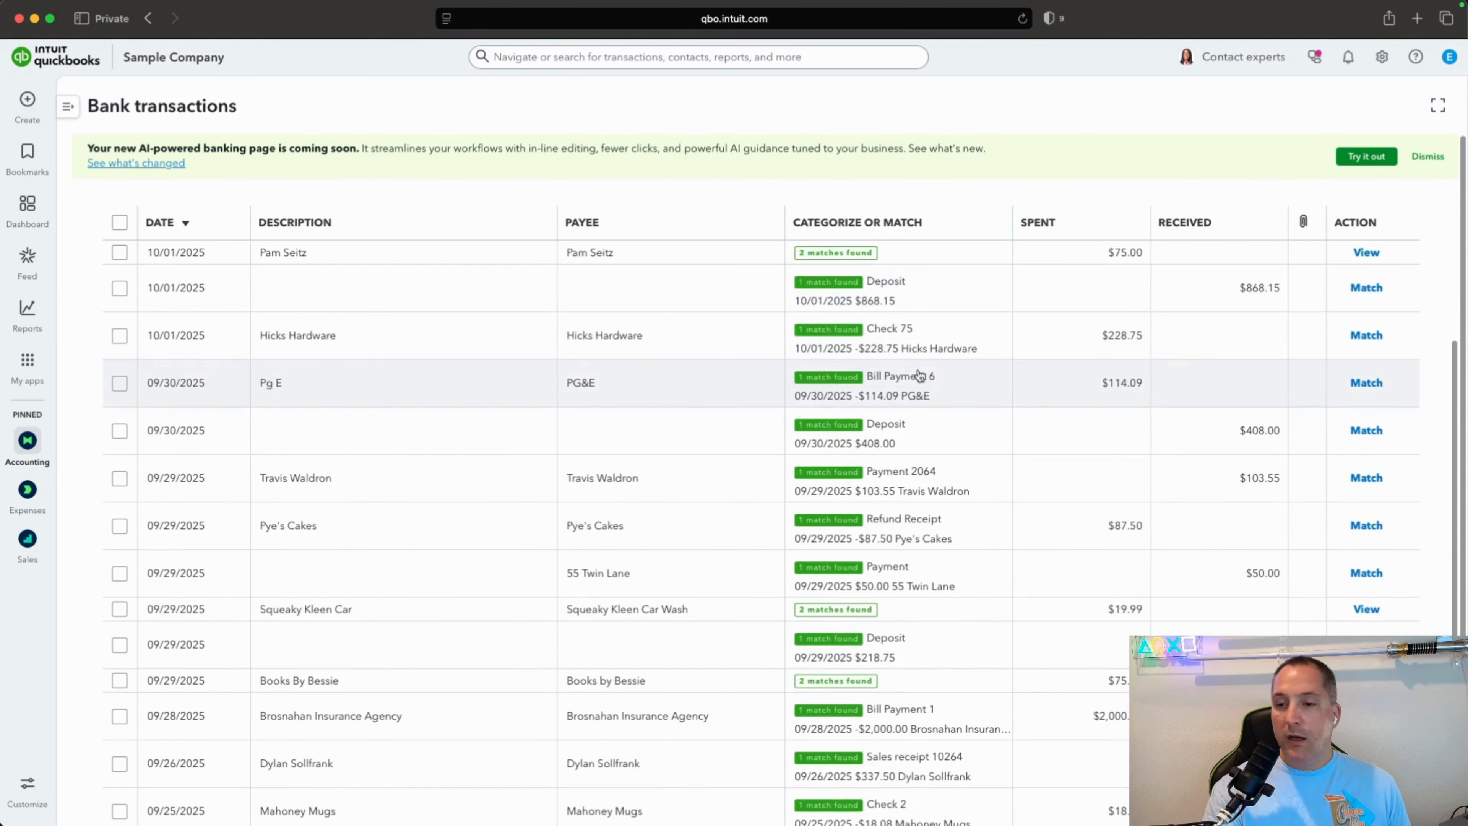
{"action": "scroll", "coordinate": [922, 376], "scroll_direction": "down", "scroll_amount": 10}
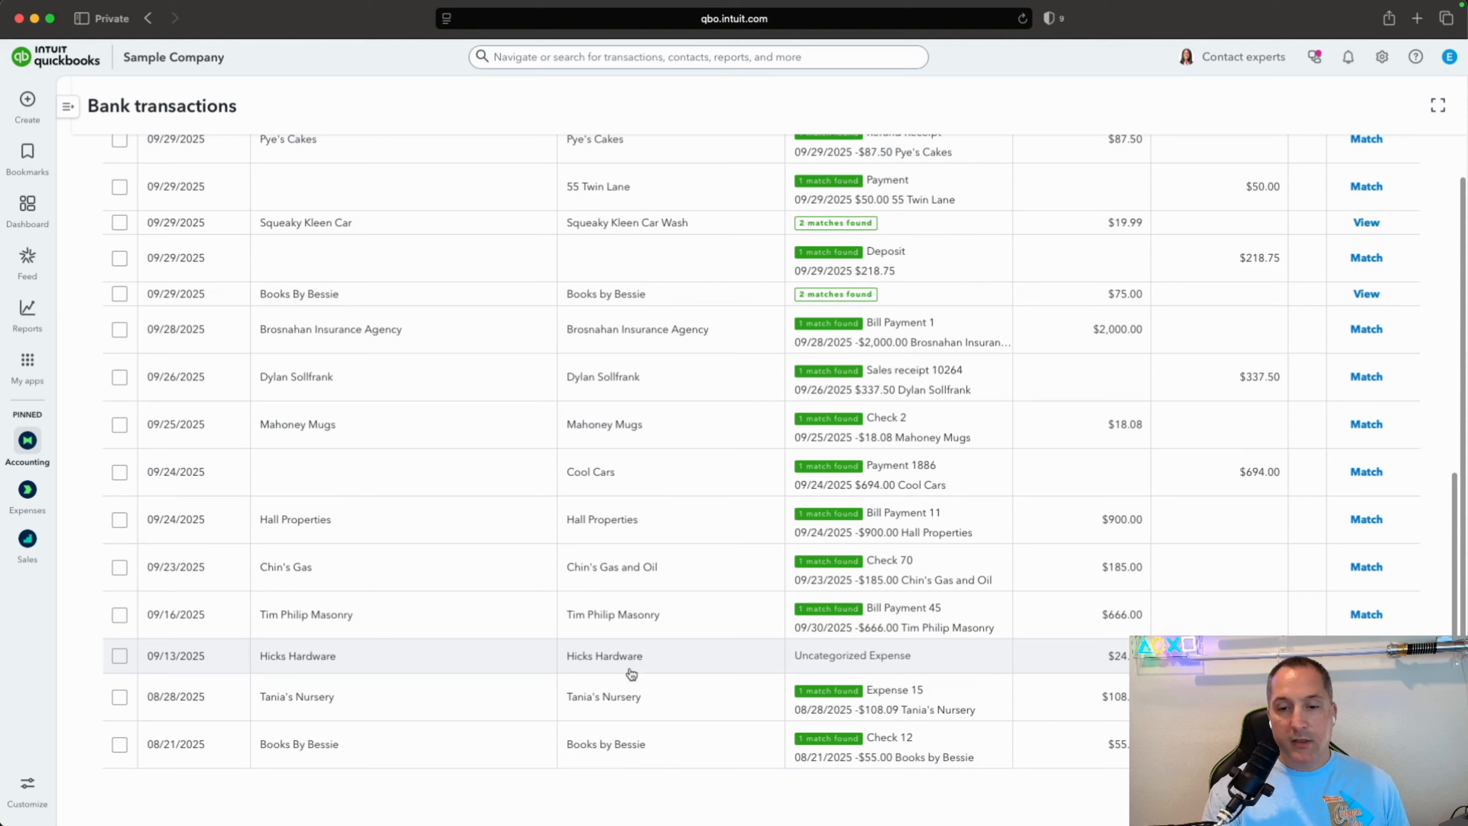
{"action": "left_click", "coordinate": [702, 665]}
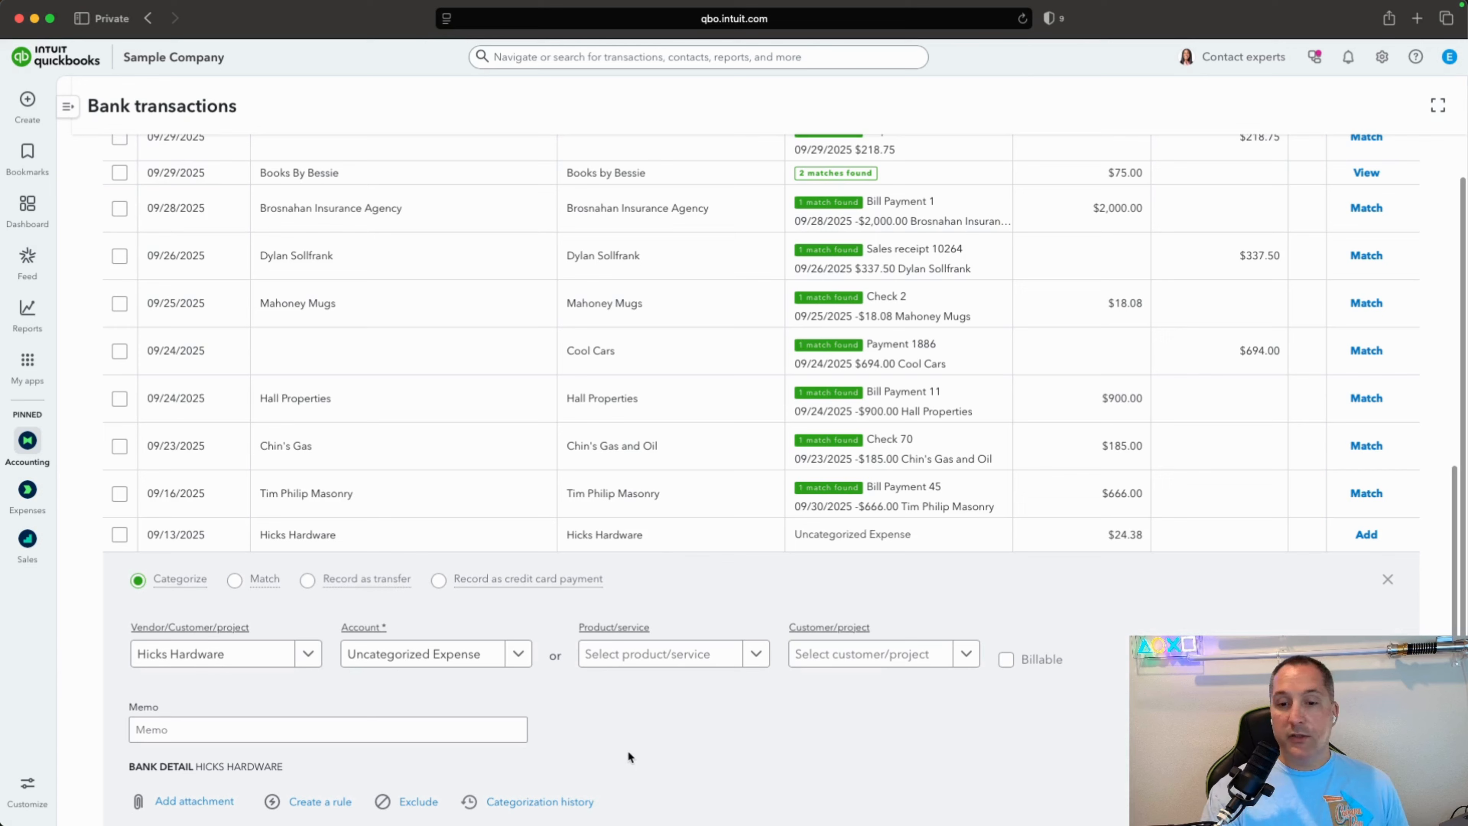
Assign Brosnahan Insurance Agency as the vendor of the 09/13/2025 Hicks Hardware transaction
{"action": "left_click", "coordinate": [289, 664]}
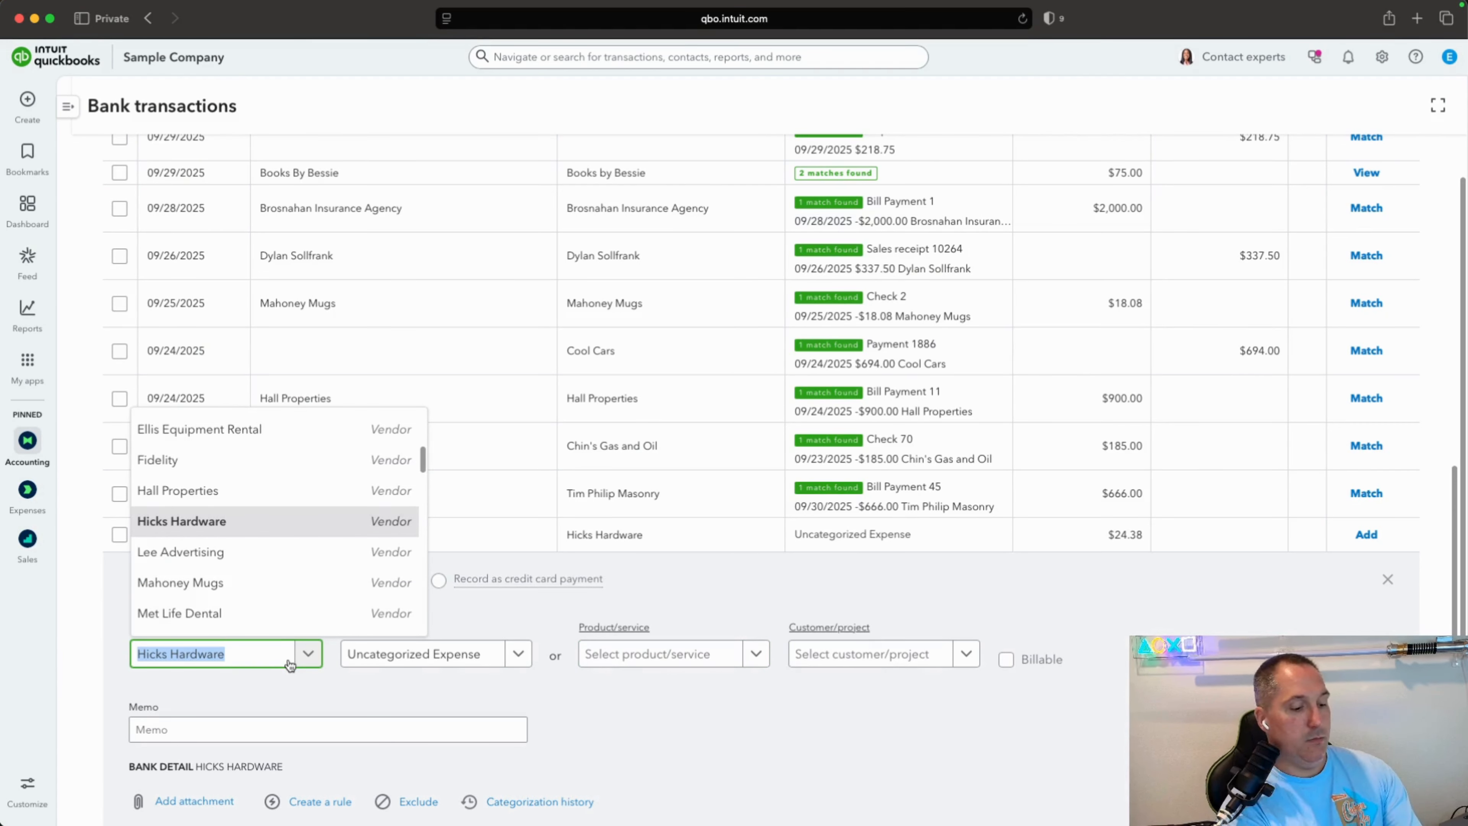
{"action": "type", "text": "bros"}
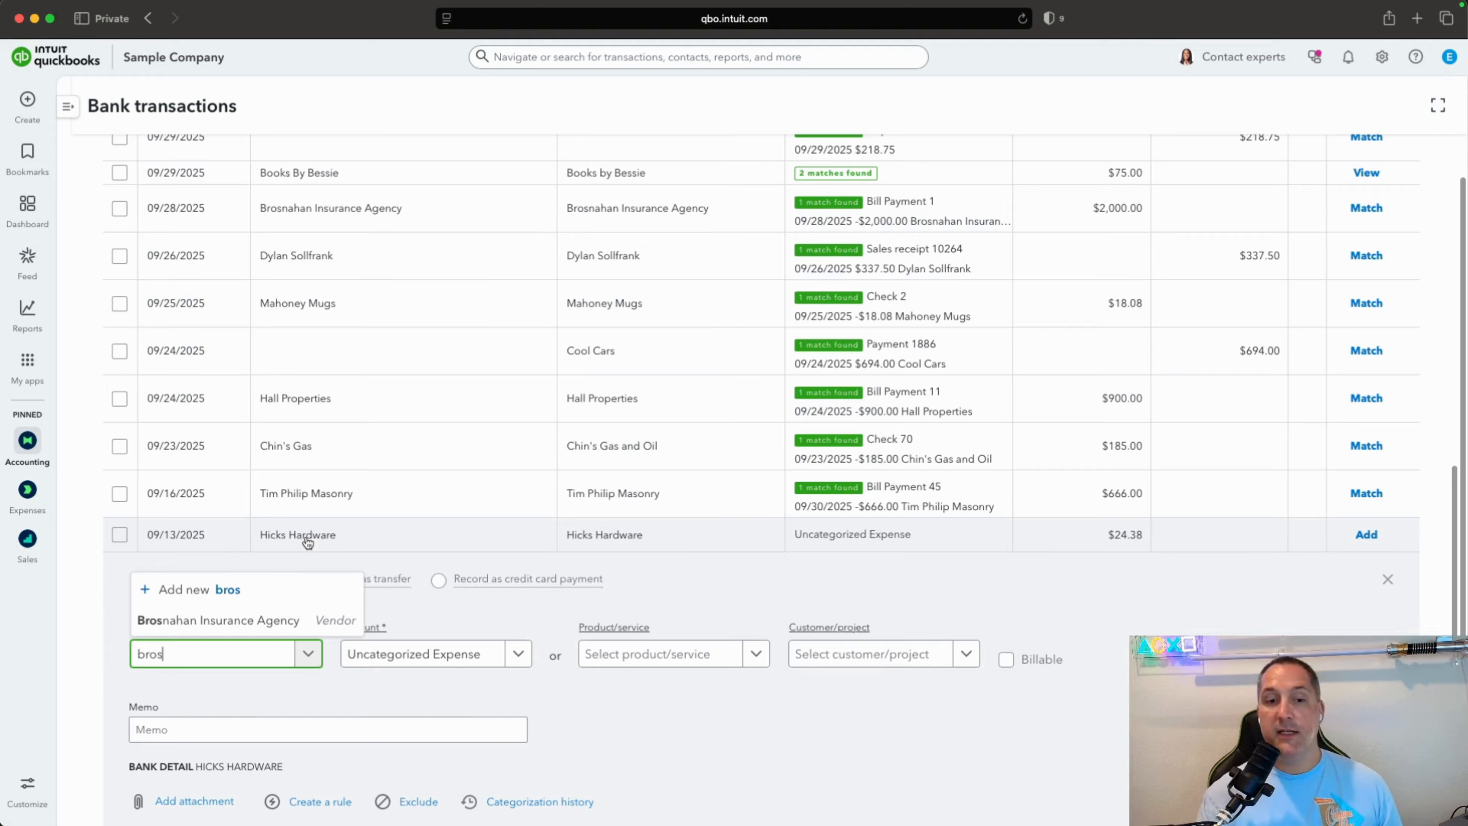
{"action": "left_click", "coordinate": [151, 629]}
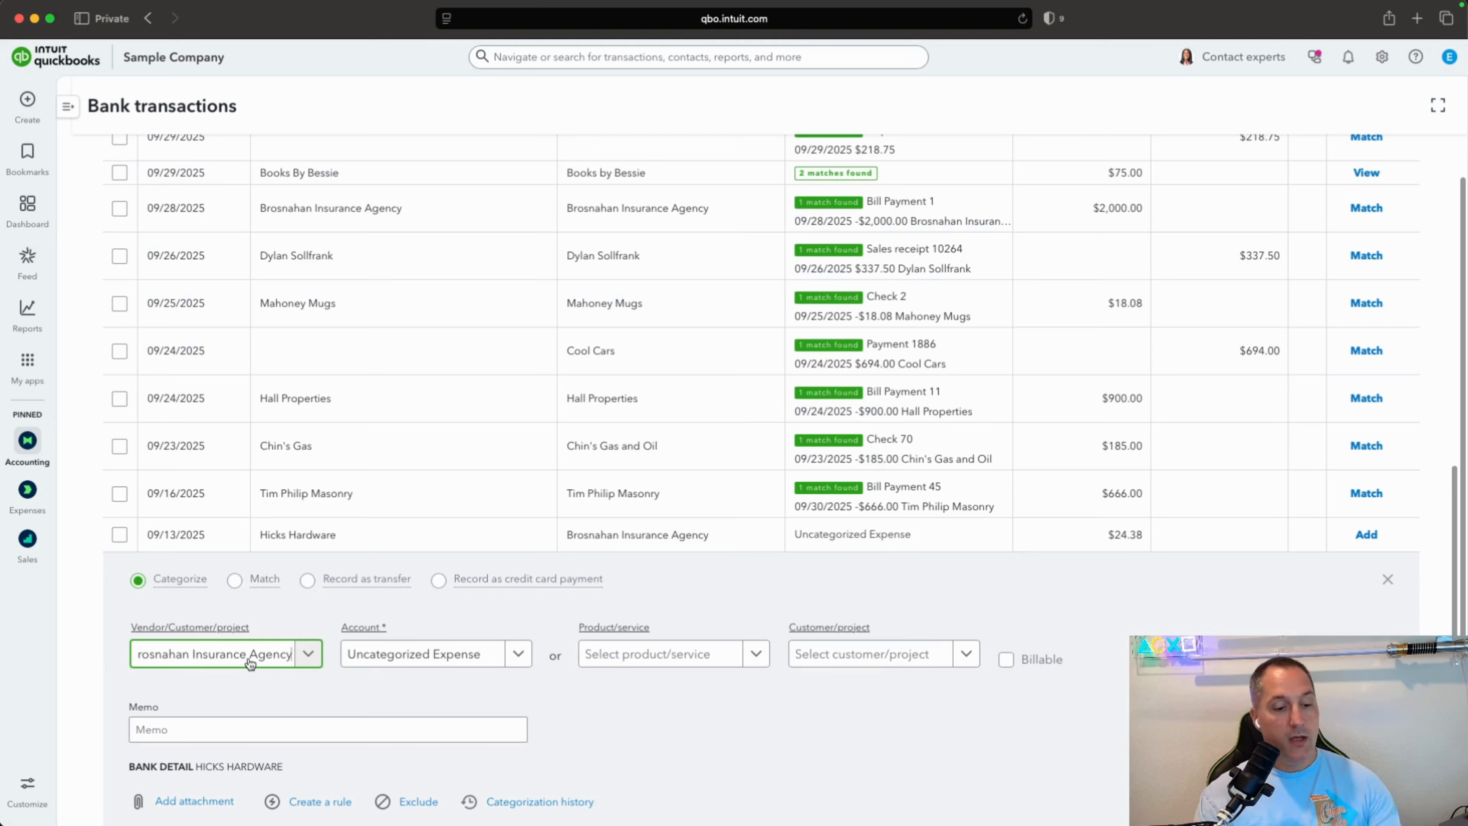
Clear Brosnahan Insurance Agency from the transaction's vendor field
{"action": "key", "text": "BackSpace"}
{"action": "key", "text": "BackSpace"}
{"action": "key", "text": "BackSpace"}
{"action": "key", "text": "BackSpace"}
{"action": "key", "text": "BackSpace"}
{"action": "key", "text": "BackSpace"}
{"action": "key", "text": "BackSpace"}
{"action": "key", "text": "BackSpace"}
{"action": "key", "text": "BackSpace"}
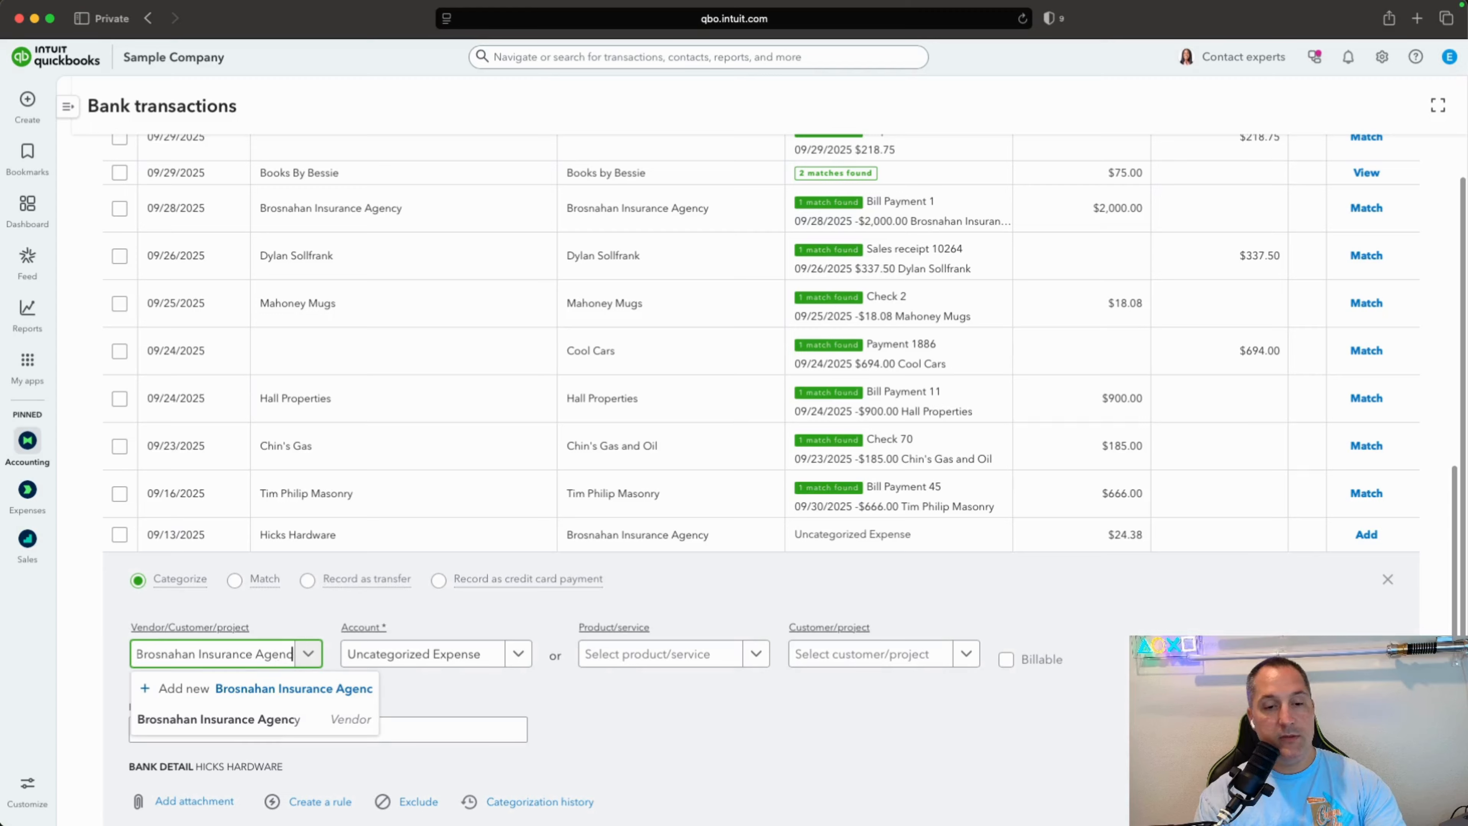
{"action": "key", "text": "BackSpace"}
{"action": "key", "text": "BackSpace"}
{"action": "key", "text": "BackSpace"}
{"action": "key", "text": "BackSpace"}
{"action": "key", "text": "BackSpace"}
{"action": "key", "text": "BackSpace"}
{"action": "key", "text": "BackSpace"}
{"action": "key", "text": "BackSpace"}
{"action": "key", "text": "BackSpace"}
{"action": "key", "text": "BackSpace"}
{"action": "key", "text": "BackSpace"}
{"action": "key", "text": "BackSpace"}
{"action": "key", "text": "BackSpace"}
{"action": "key", "text": "BackSpace"}
{"action": "key", "text": "BackSpace"}
{"action": "key", "text": "BackSpace"}
{"action": "key", "text": "BackSpace"}
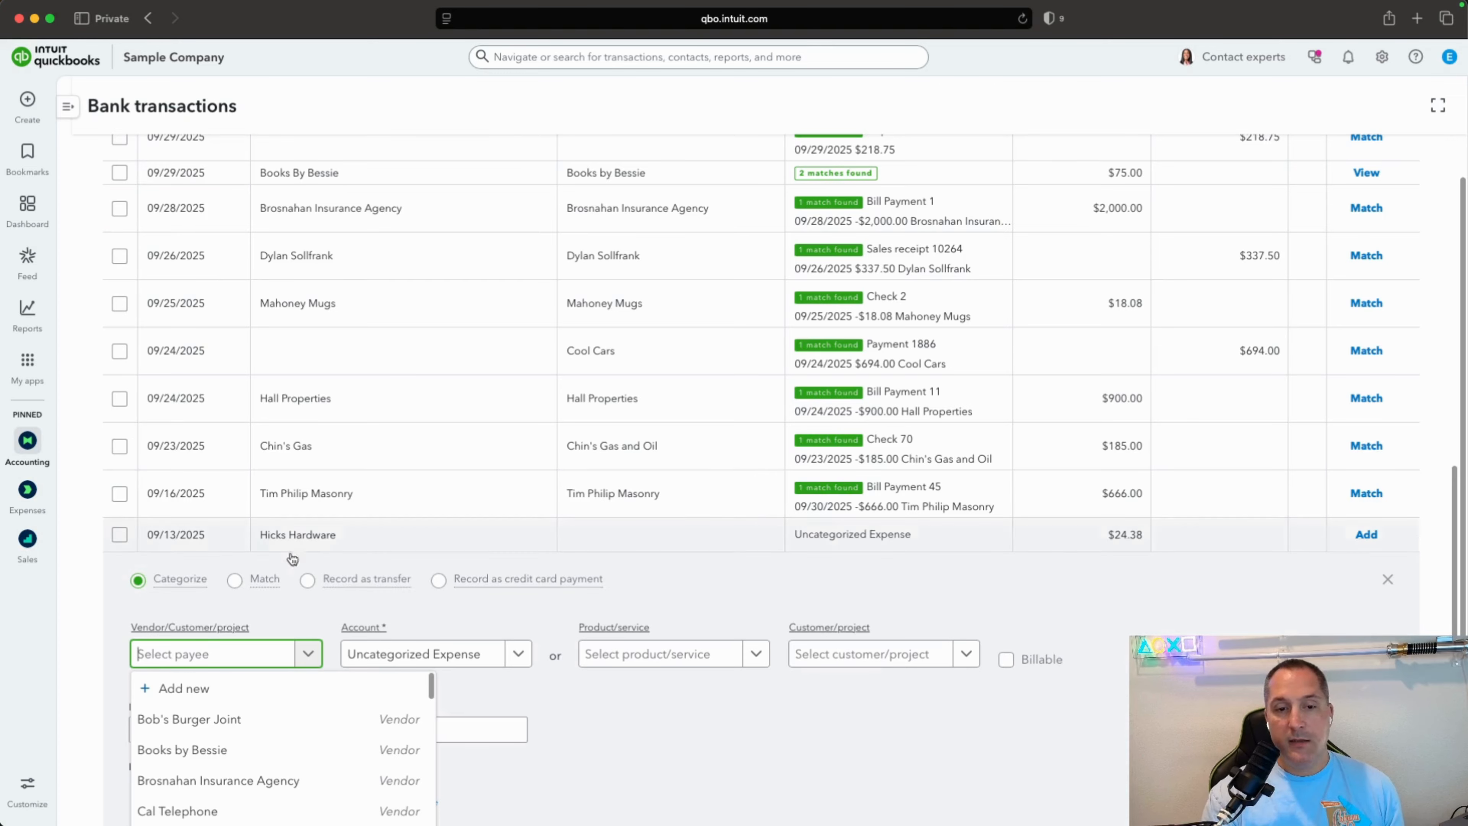
{"action": "left_click", "coordinate": [1270, 592]}
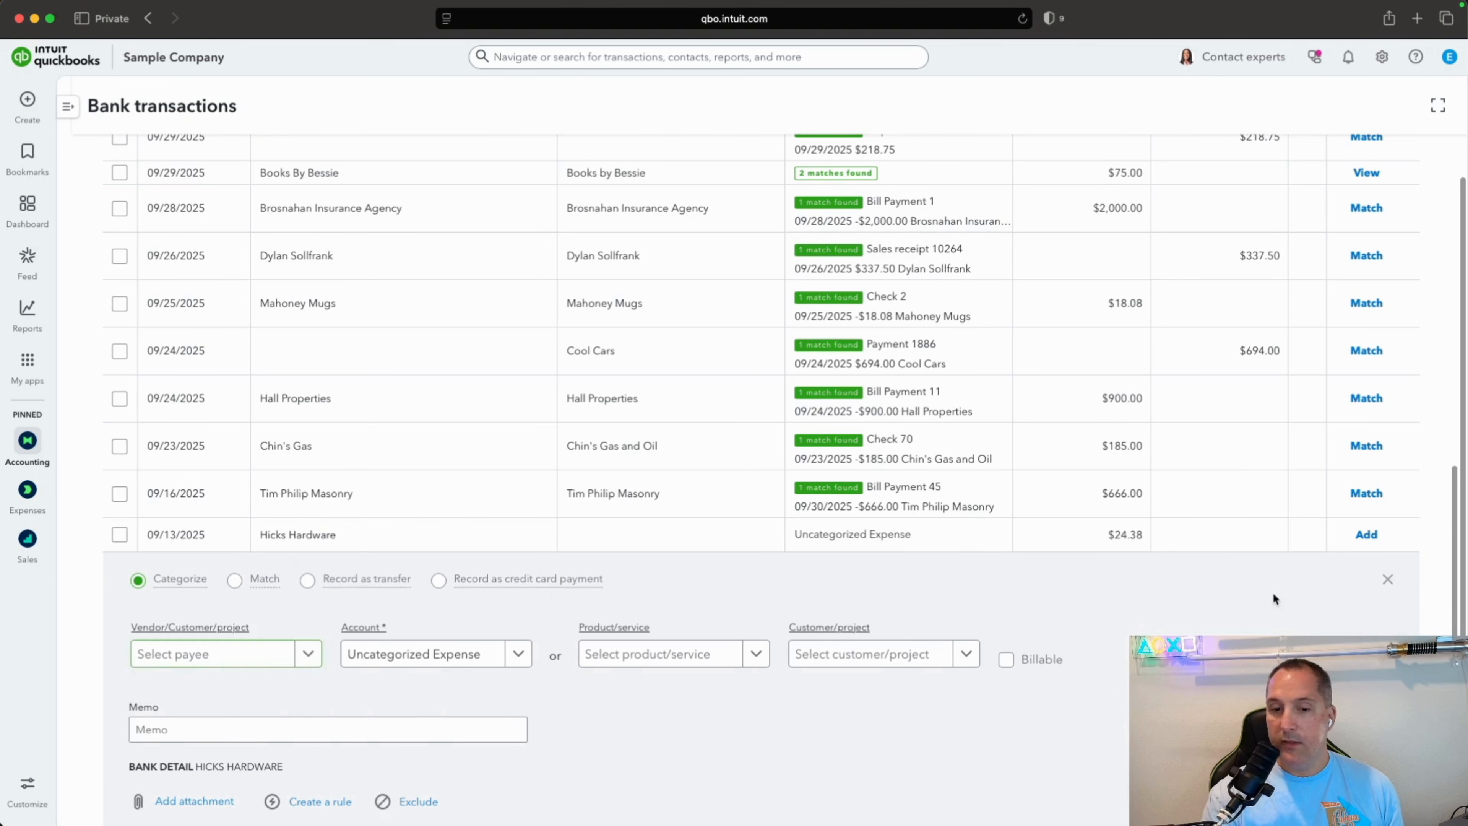
Assign Hicks Hardware as the vendor of the 09/13/2025 transaction
{"action": "left_click", "coordinate": [232, 658]}
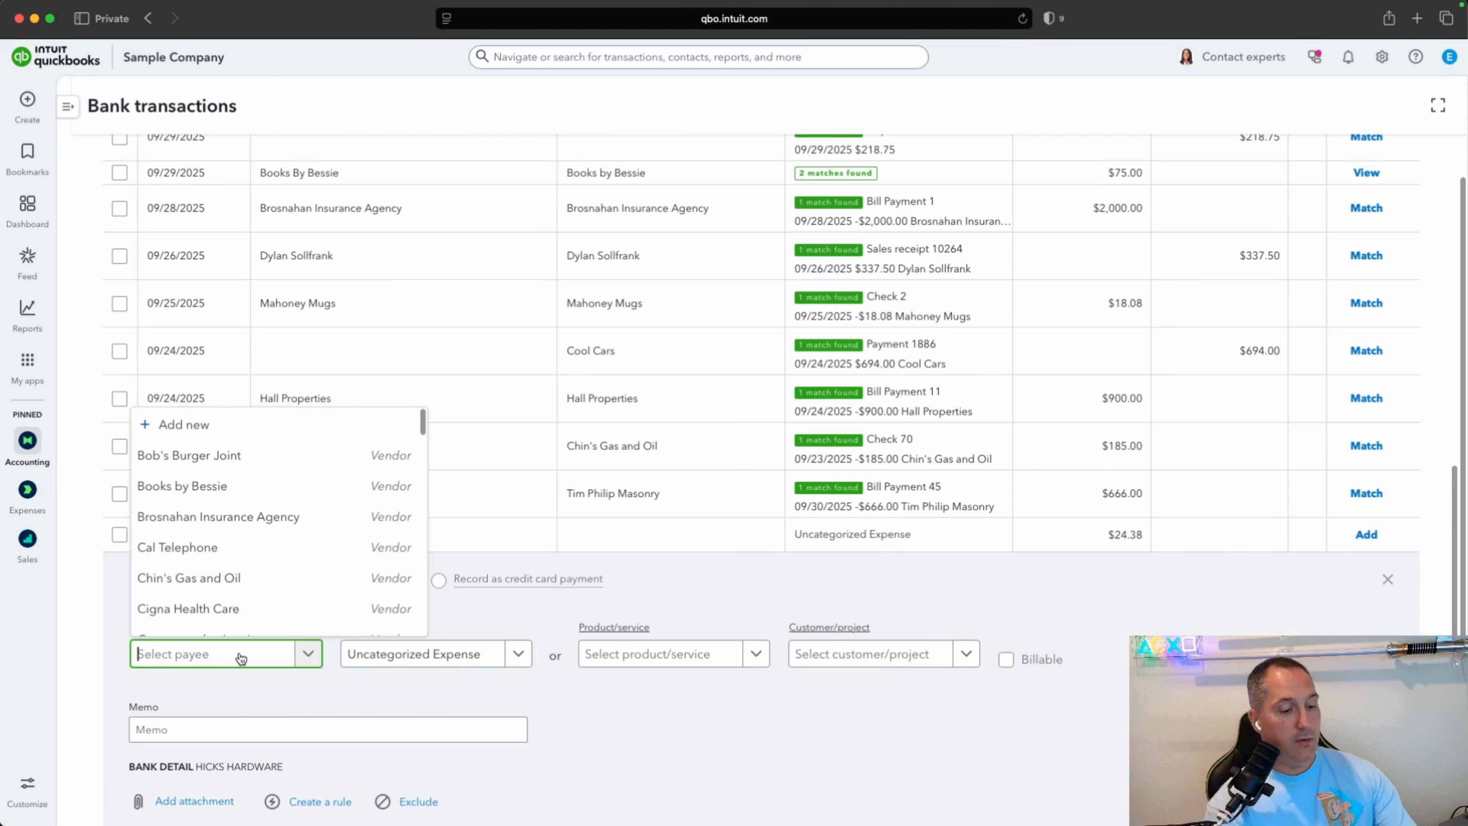
{"action": "type", "text": "Hick"}
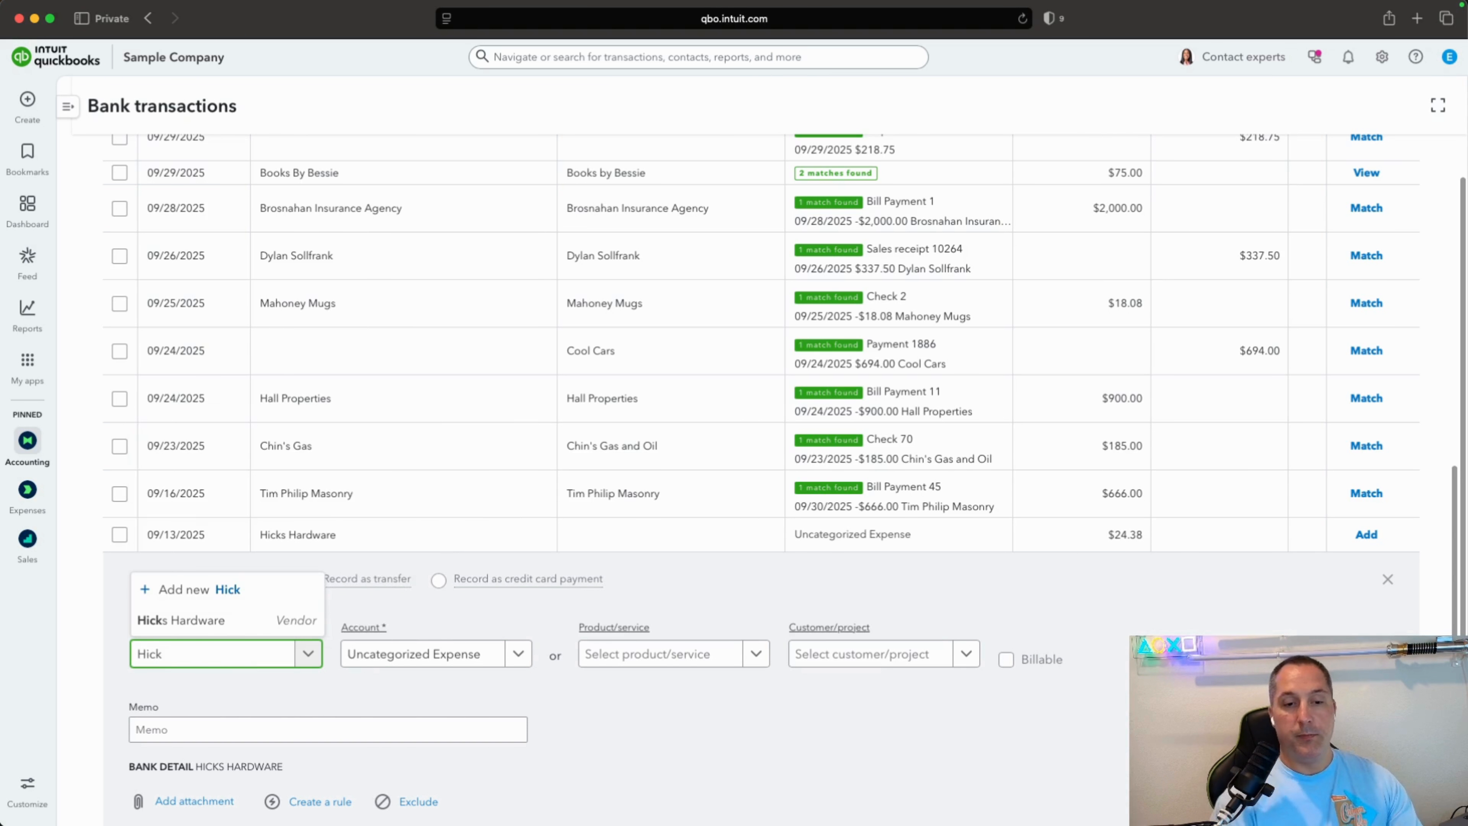
{"action": "left_click", "coordinate": [194, 620]}
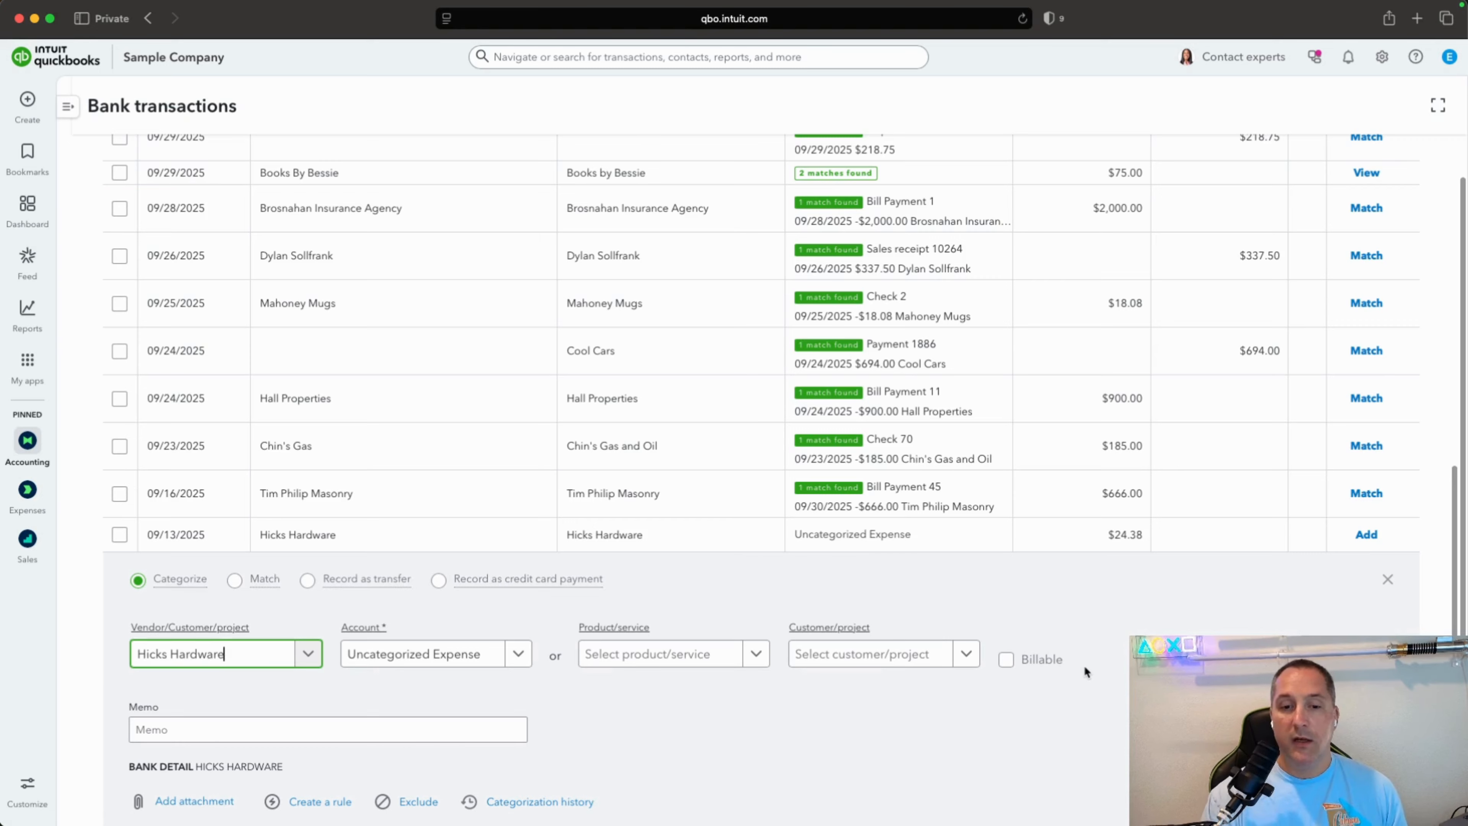
Categorize the Hicks Hardware transaction to the Maintenance and Repair expense account and add it to the books
{"action": "left_click", "coordinate": [419, 656]}
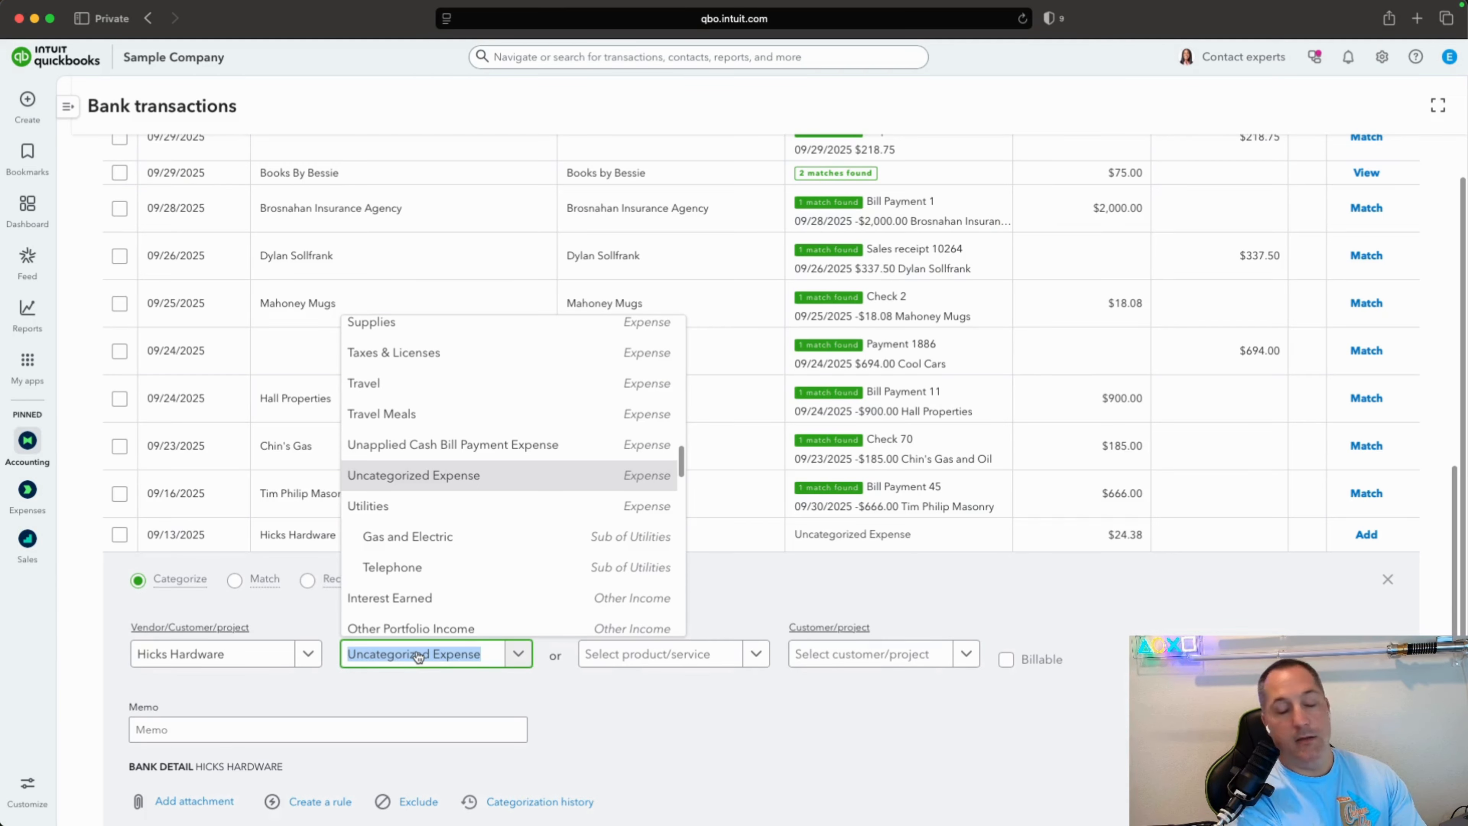
{"action": "type", "text": "rep"}
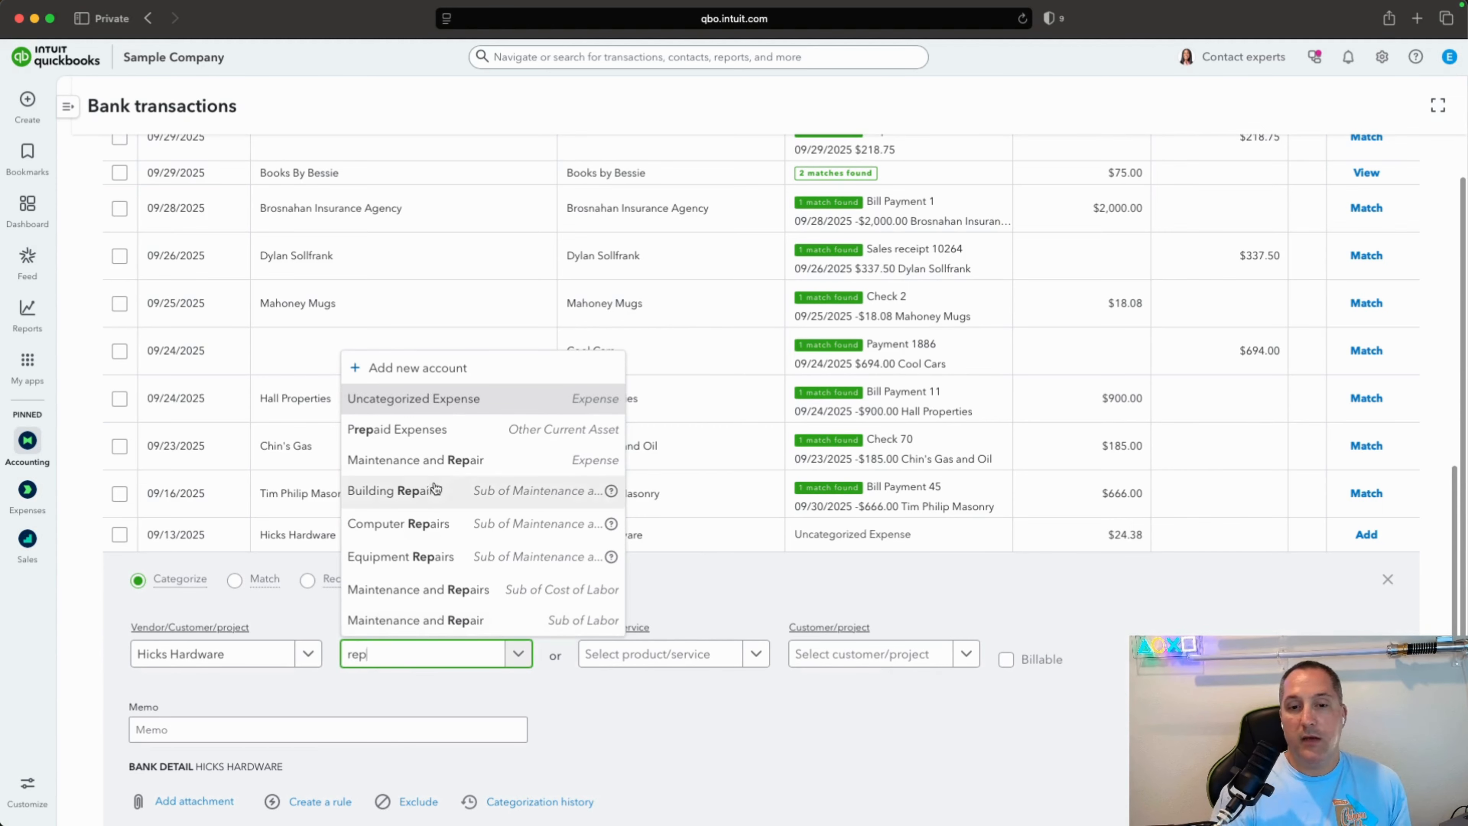
{"action": "left_click", "coordinate": [437, 463]}
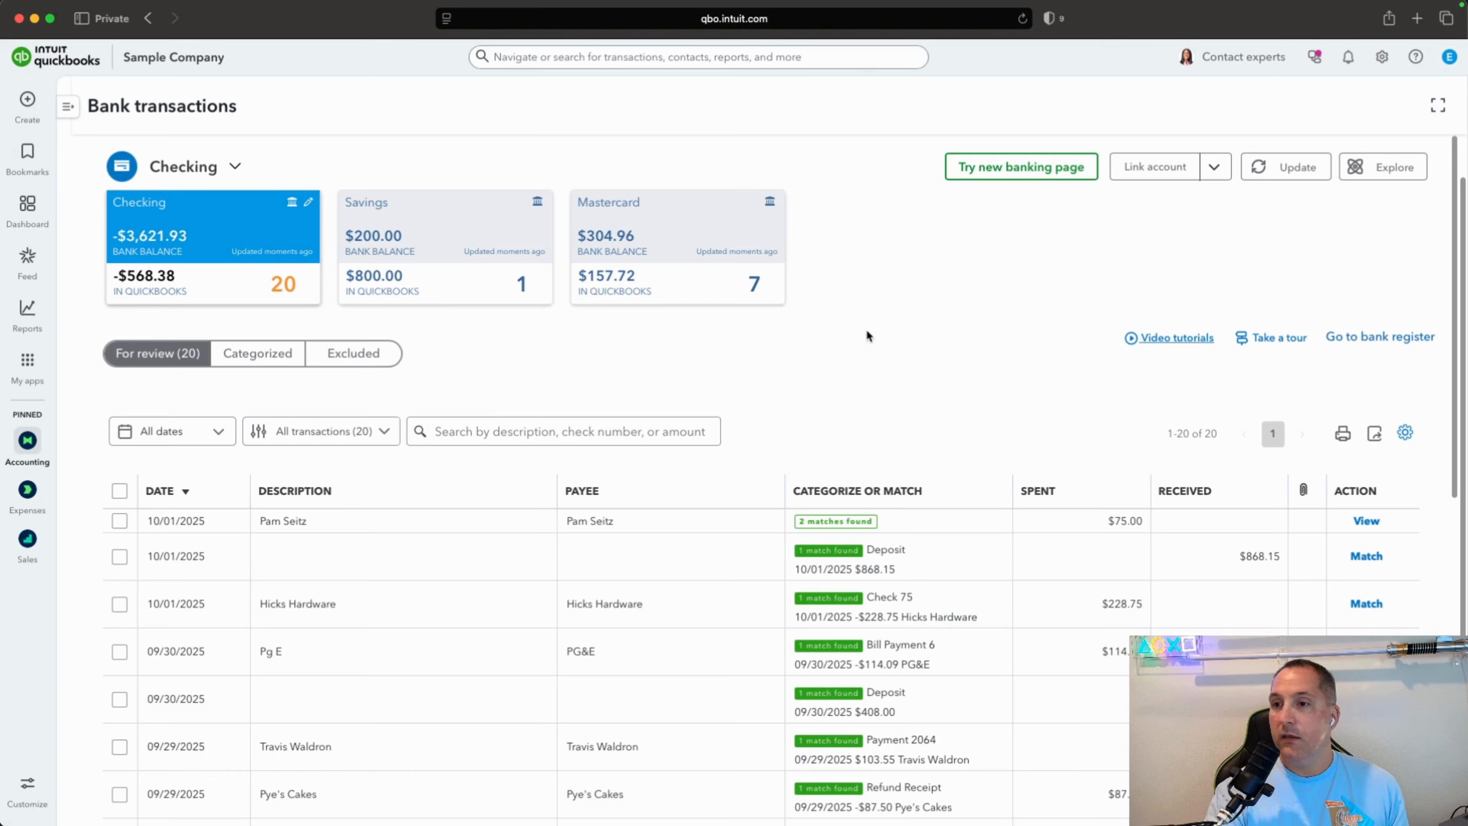
Check the options for linking a bank account, try connecting Chase, and close the Connect an account page
{"action": "left_click", "coordinate": [1221, 173]}
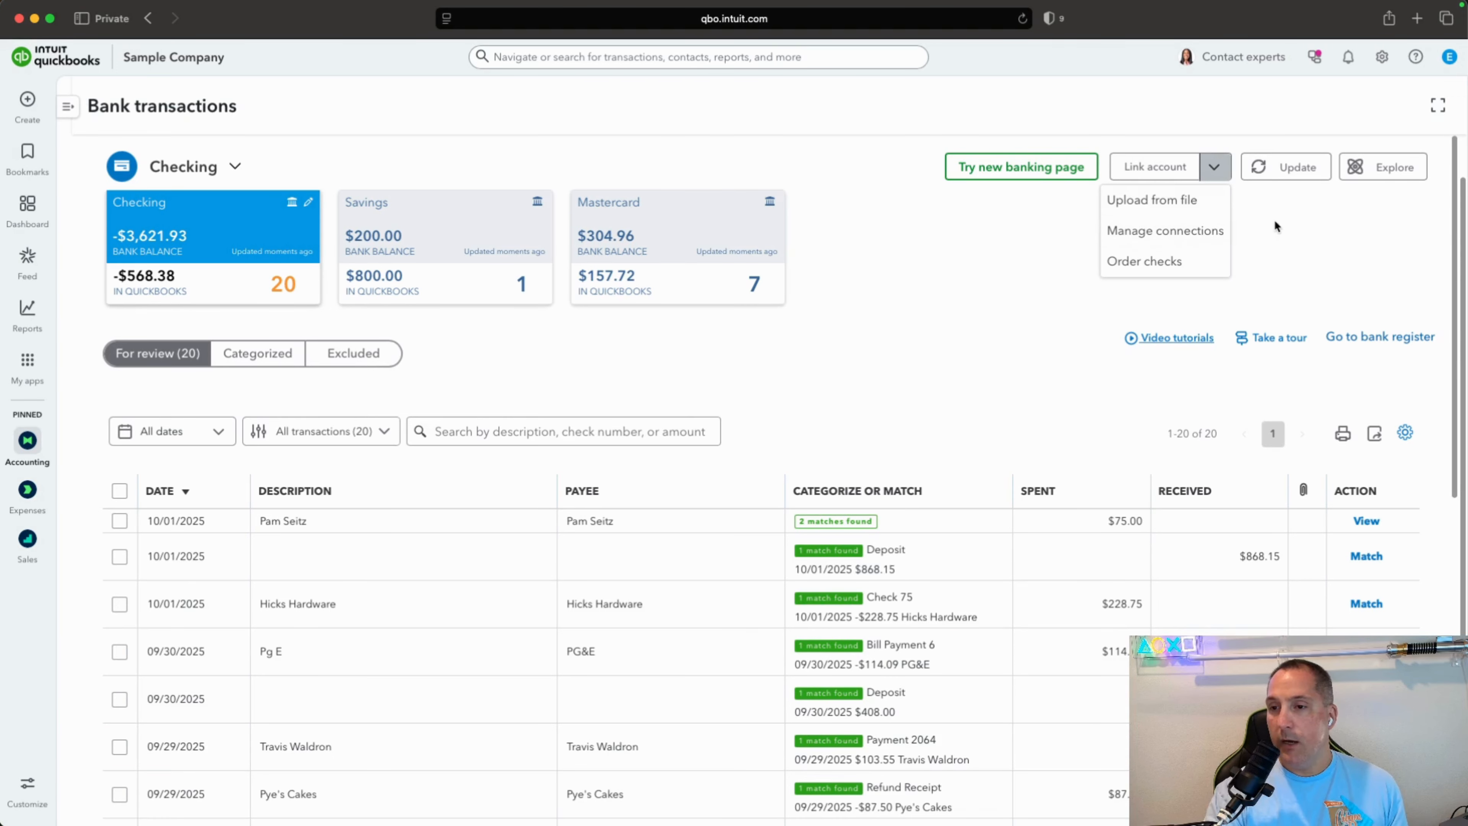
{"action": "left_click", "coordinate": [1162, 177]}
{"action": "left_click", "coordinate": [1160, 170]}
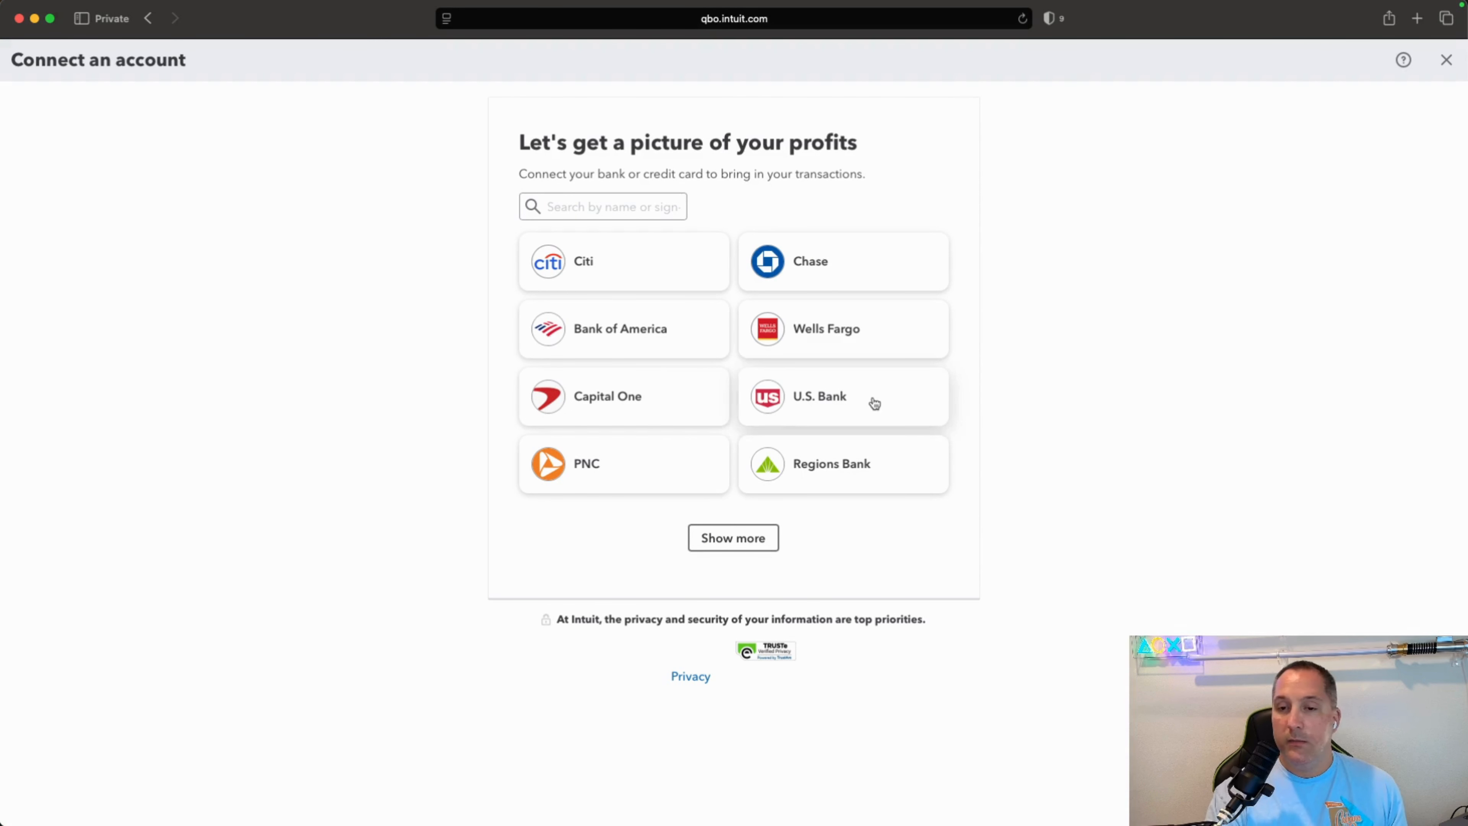
{"action": "left_click", "coordinate": [588, 207]}
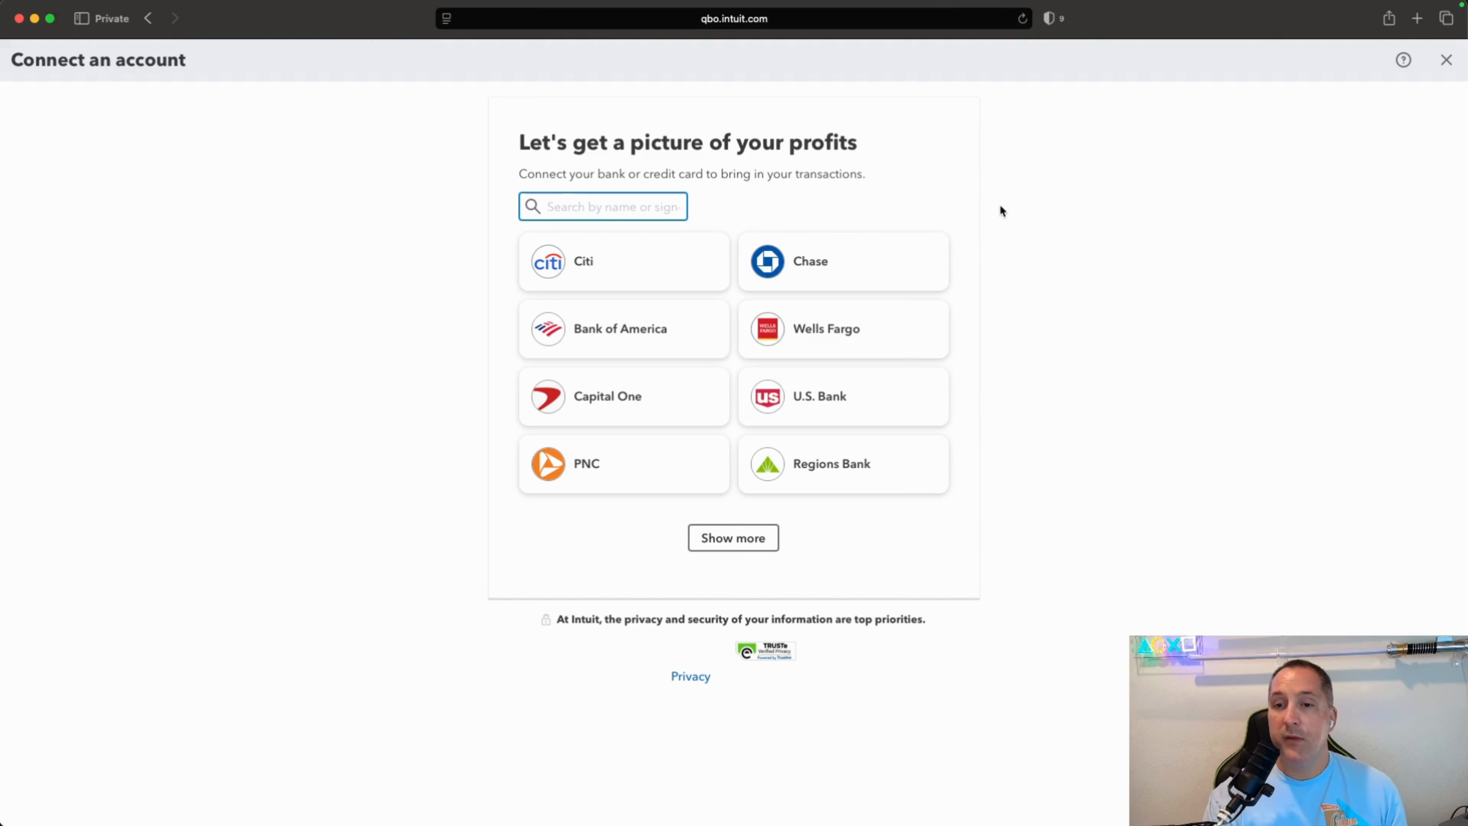
{"action": "left_click", "coordinate": [853, 255]}
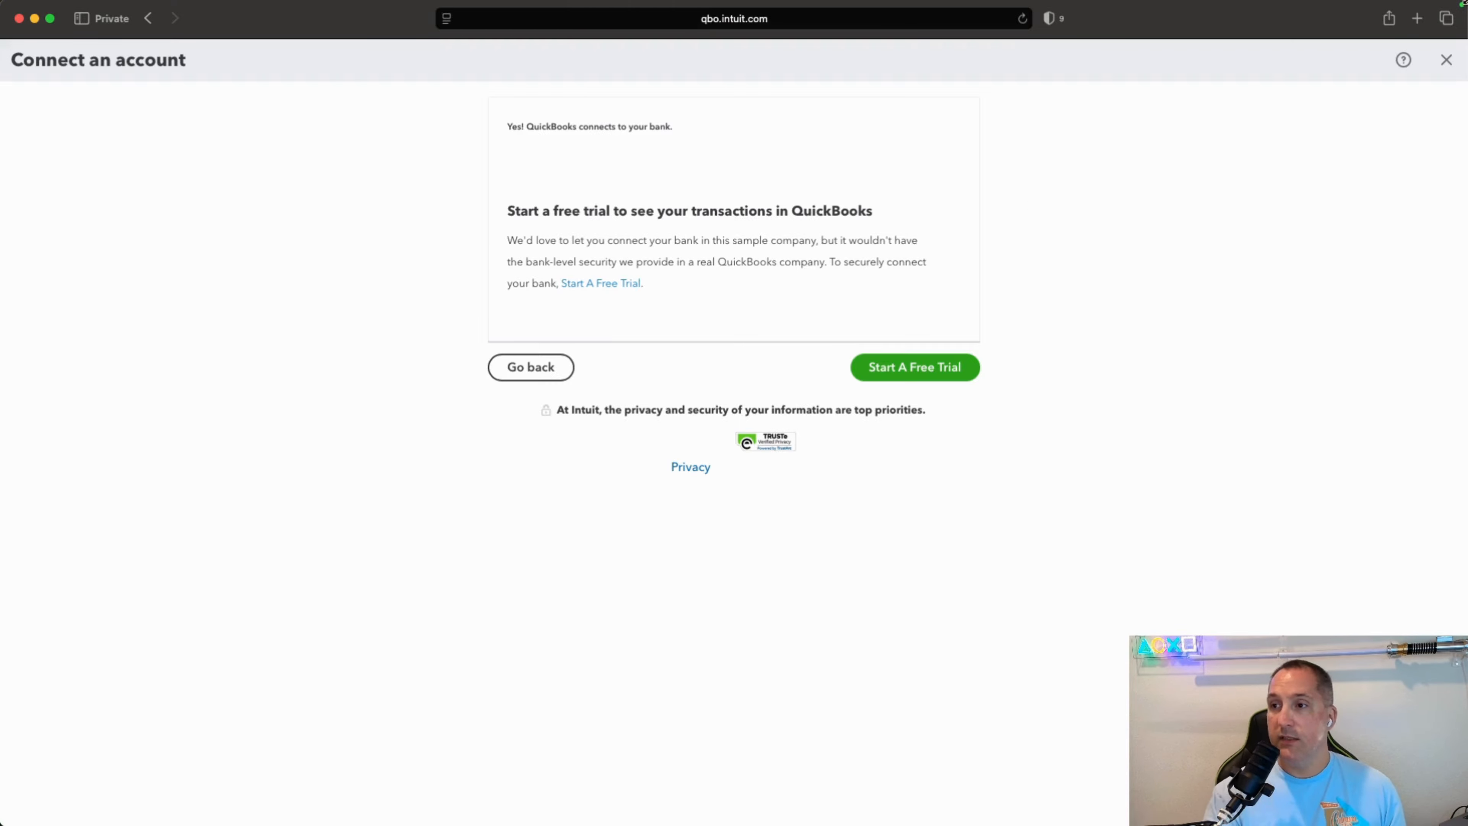
{"action": "left_click", "coordinate": [1446, 60]}
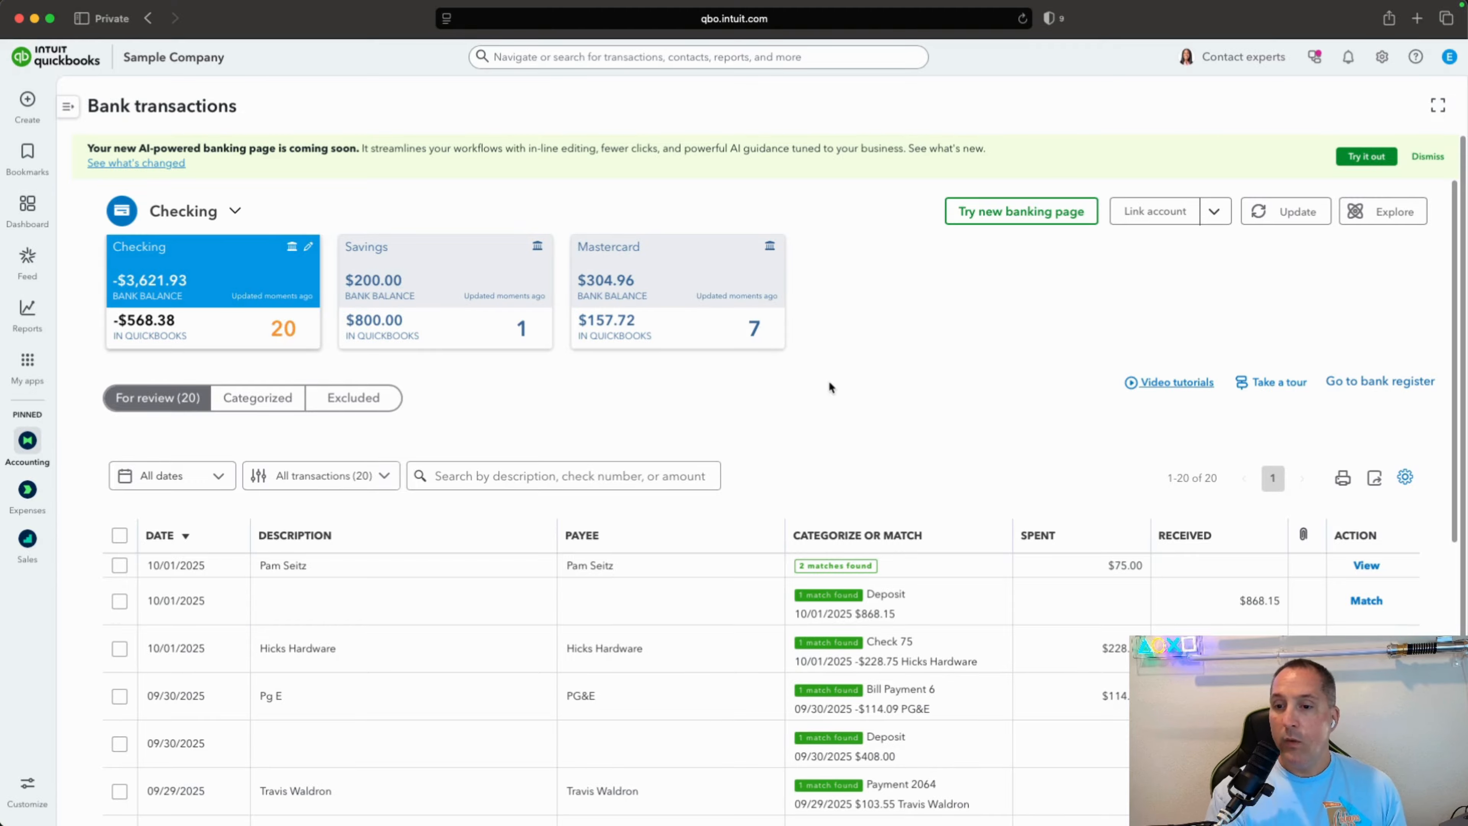
Accept the matched 08/21/2025 Books by Bessie and 08/28/2025 Tania's Nursery transactions together as a batch
{"action": "scroll", "coordinate": [674, 466], "scroll_direction": "down", "scroll_amount": 10}
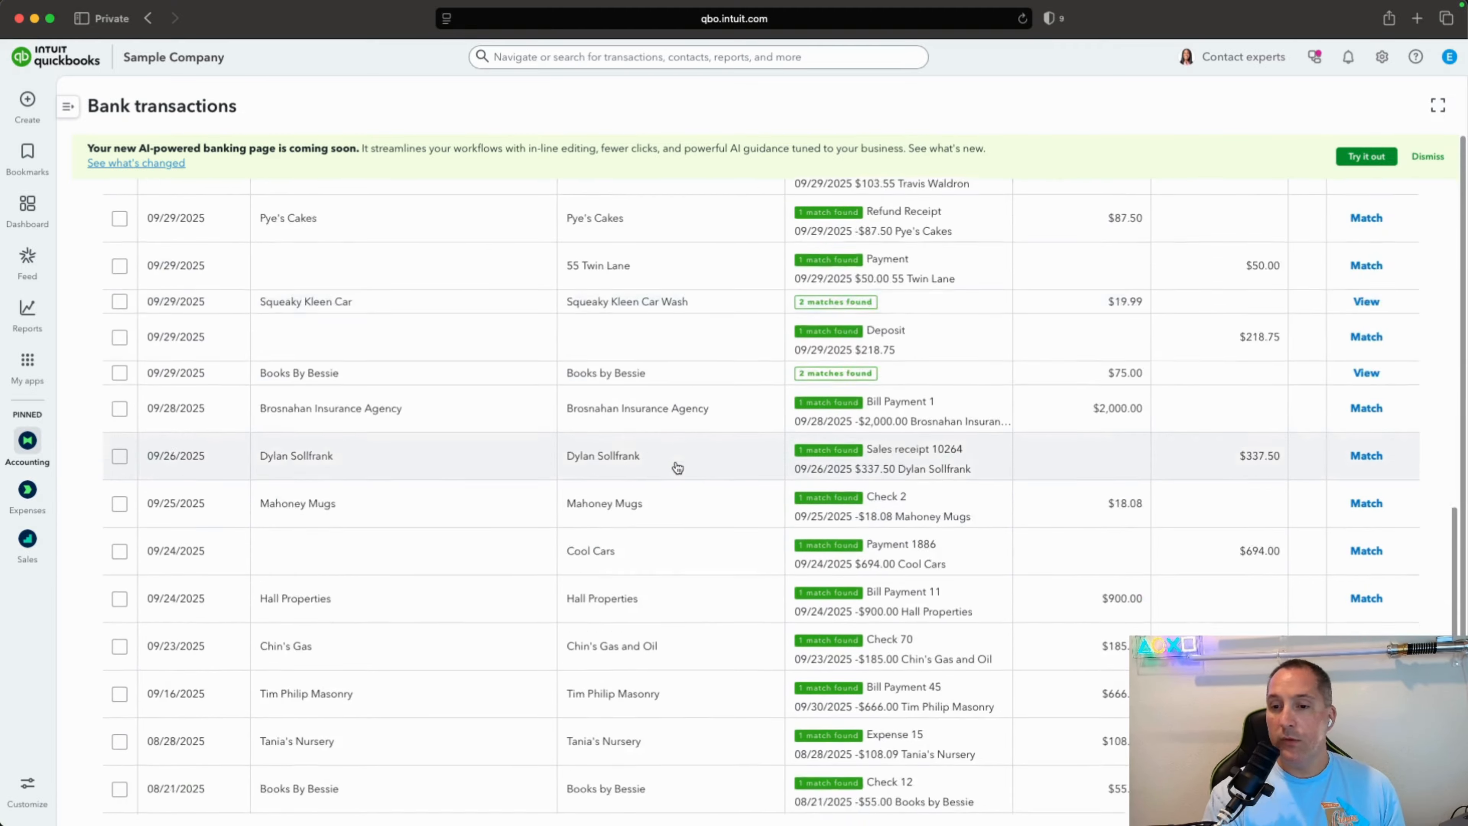
{"action": "scroll", "coordinate": [684, 463], "scroll_direction": "up", "scroll_amount": 10}
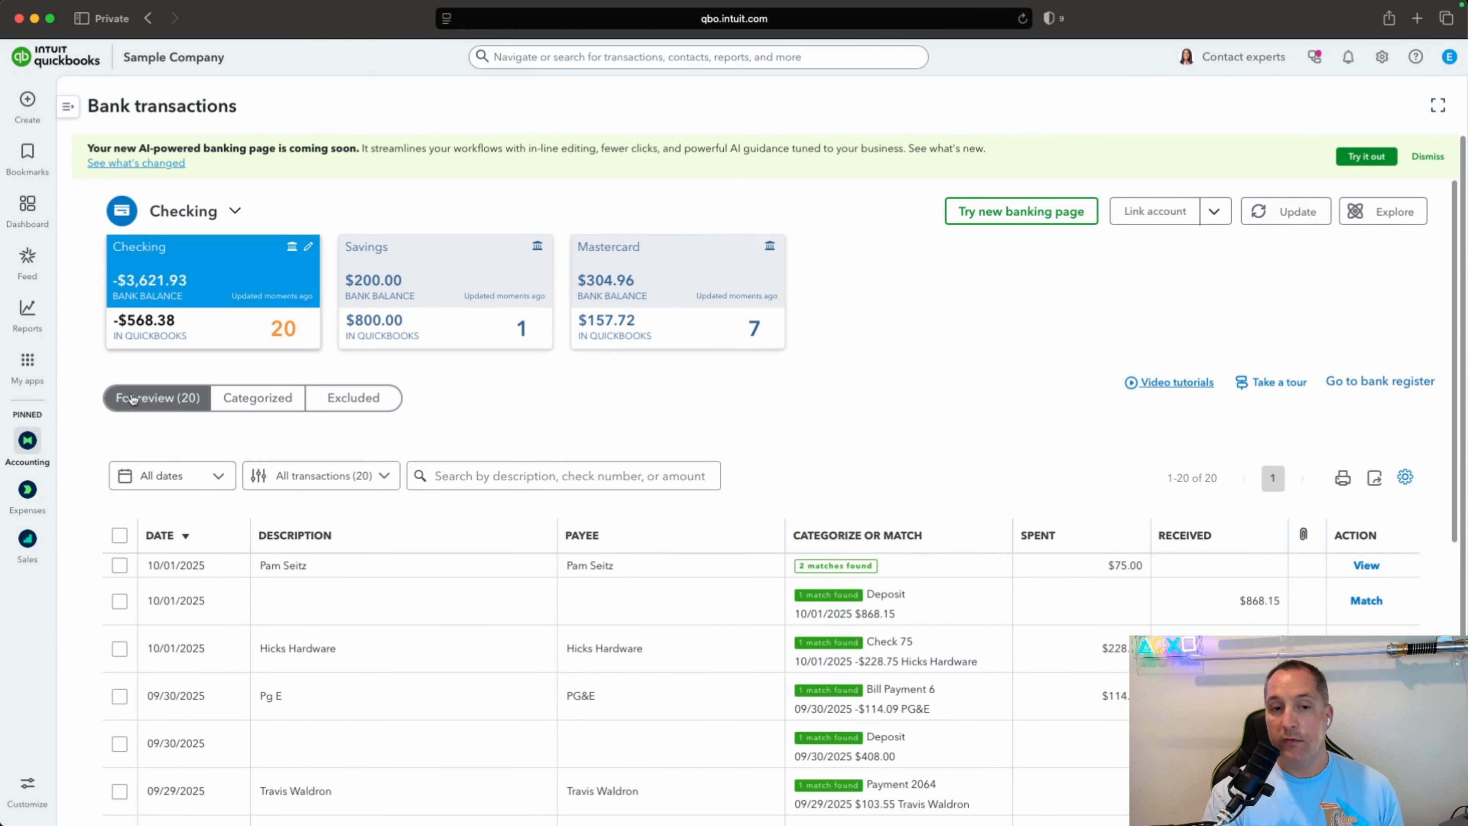
{"action": "scroll", "coordinate": [261, 450], "scroll_direction": "down", "scroll_amount": 15}
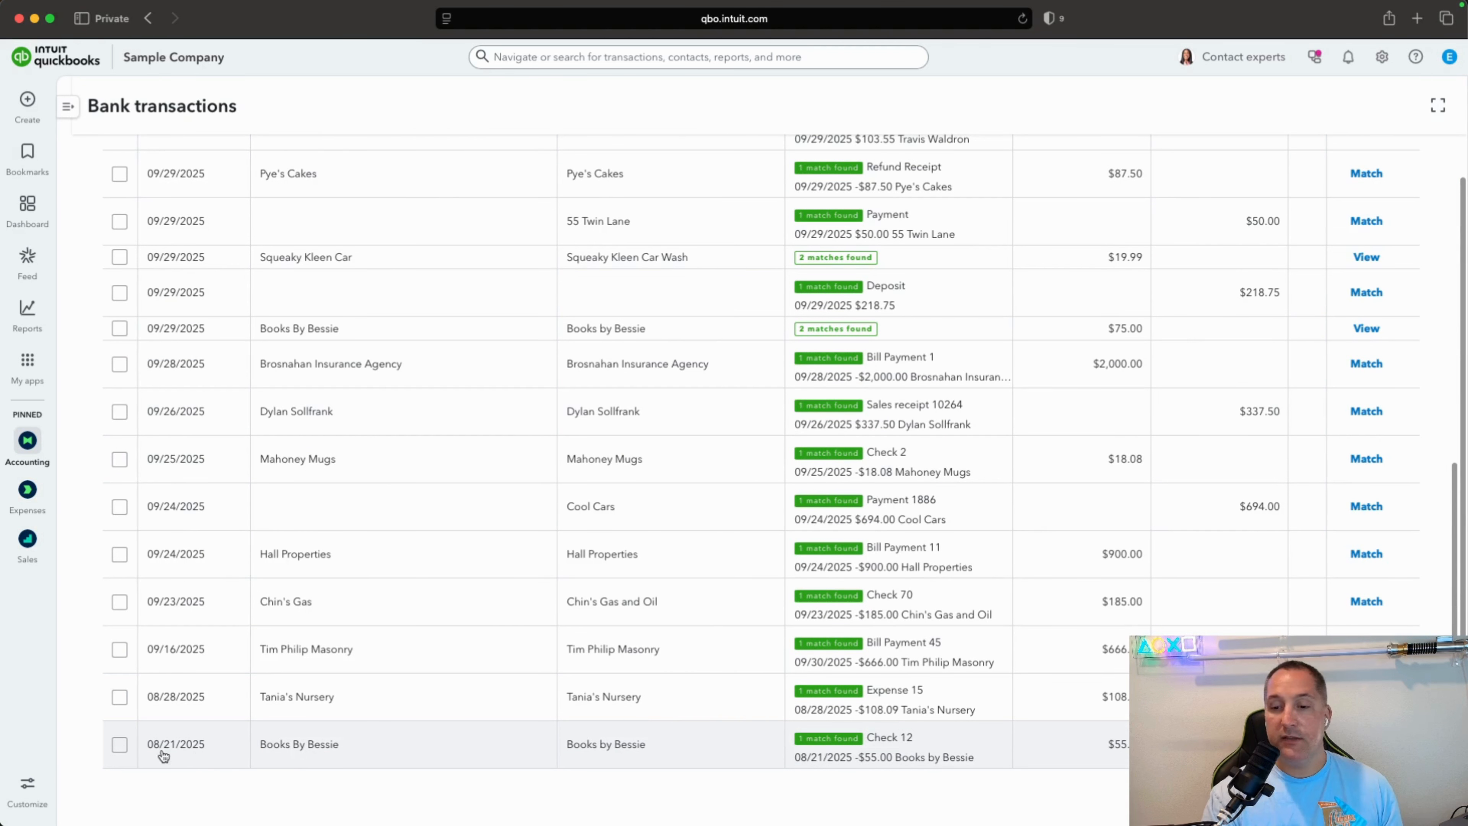
{"action": "left_click", "coordinate": [123, 746]}
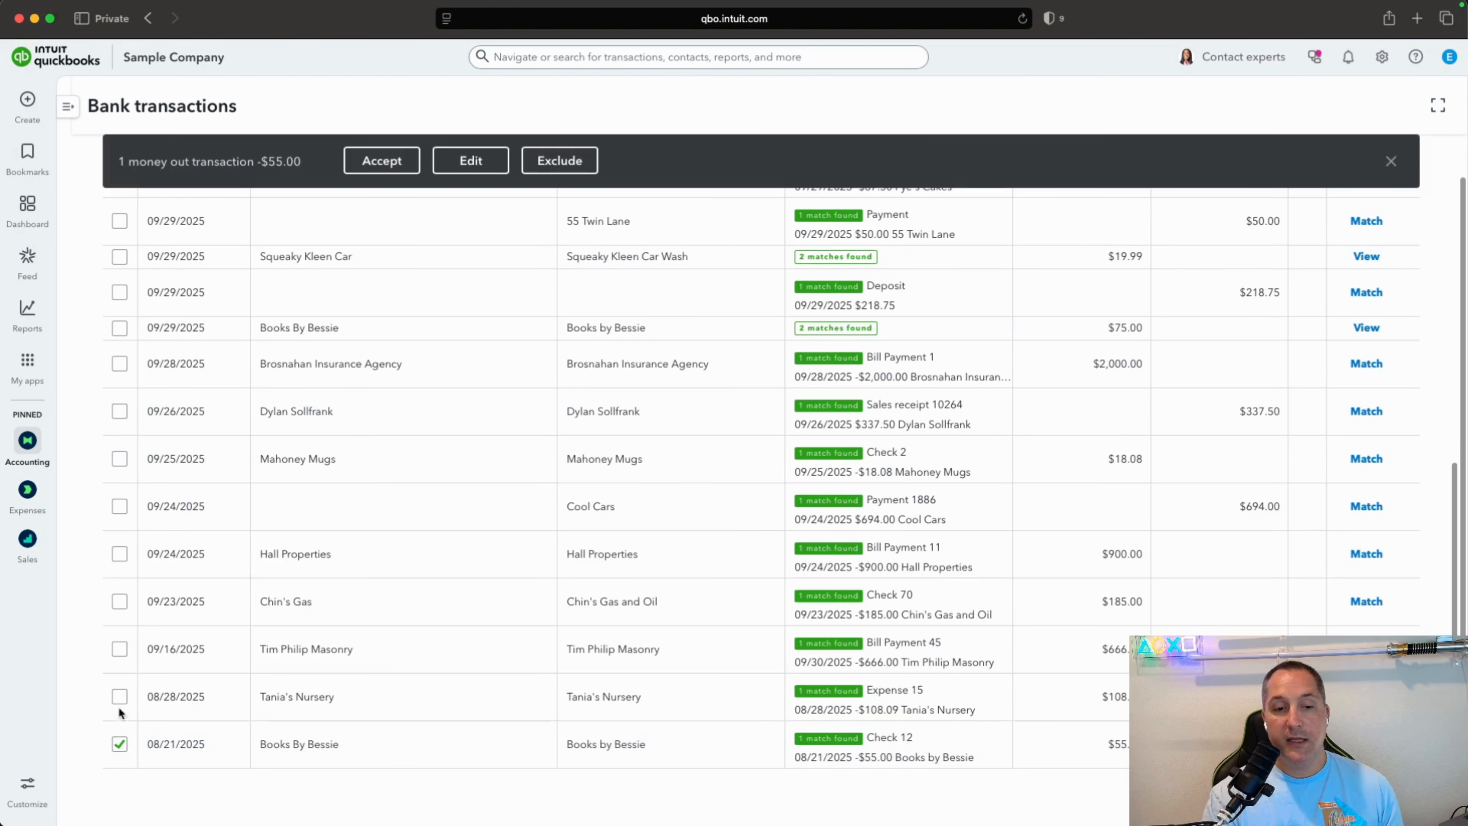
{"action": "left_click", "coordinate": [120, 694]}
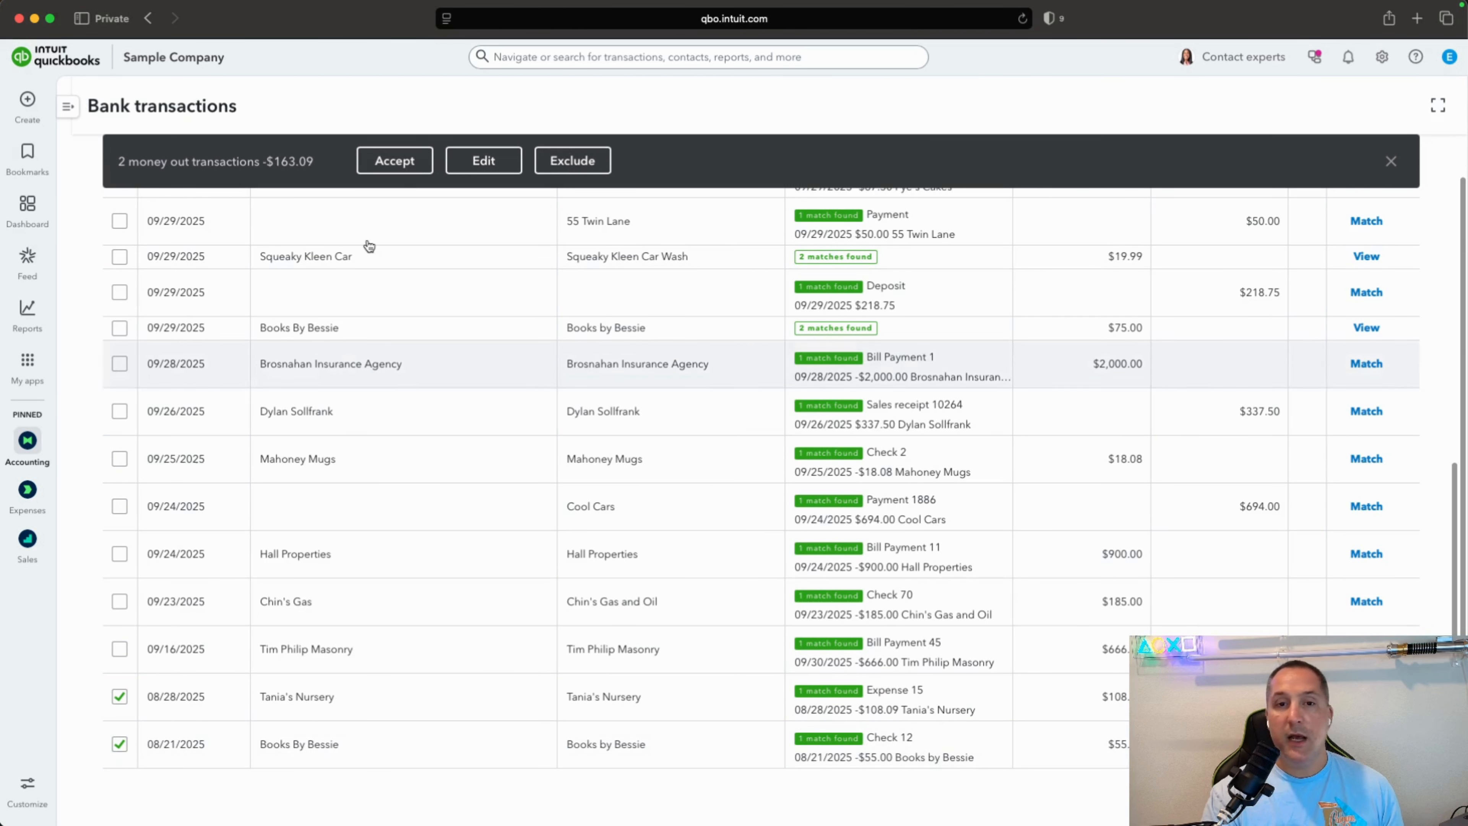
{"action": "left_click", "coordinate": [395, 160]}
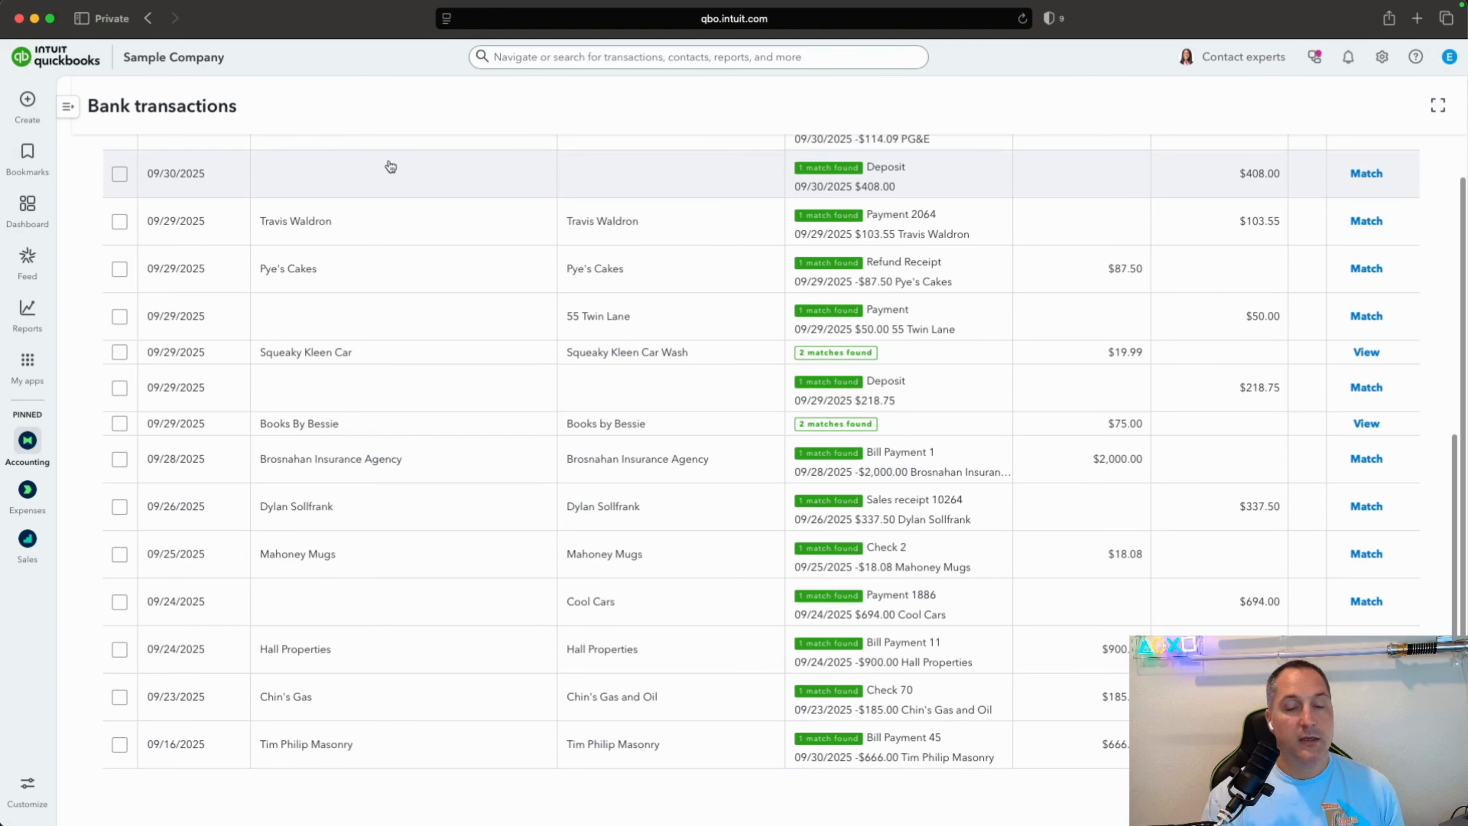
Check the transactions still awaiting review and open the Reconcile page from the accounting area
{"action": "scroll", "coordinate": [373, 467], "scroll_direction": "up", "scroll_amount": 4}
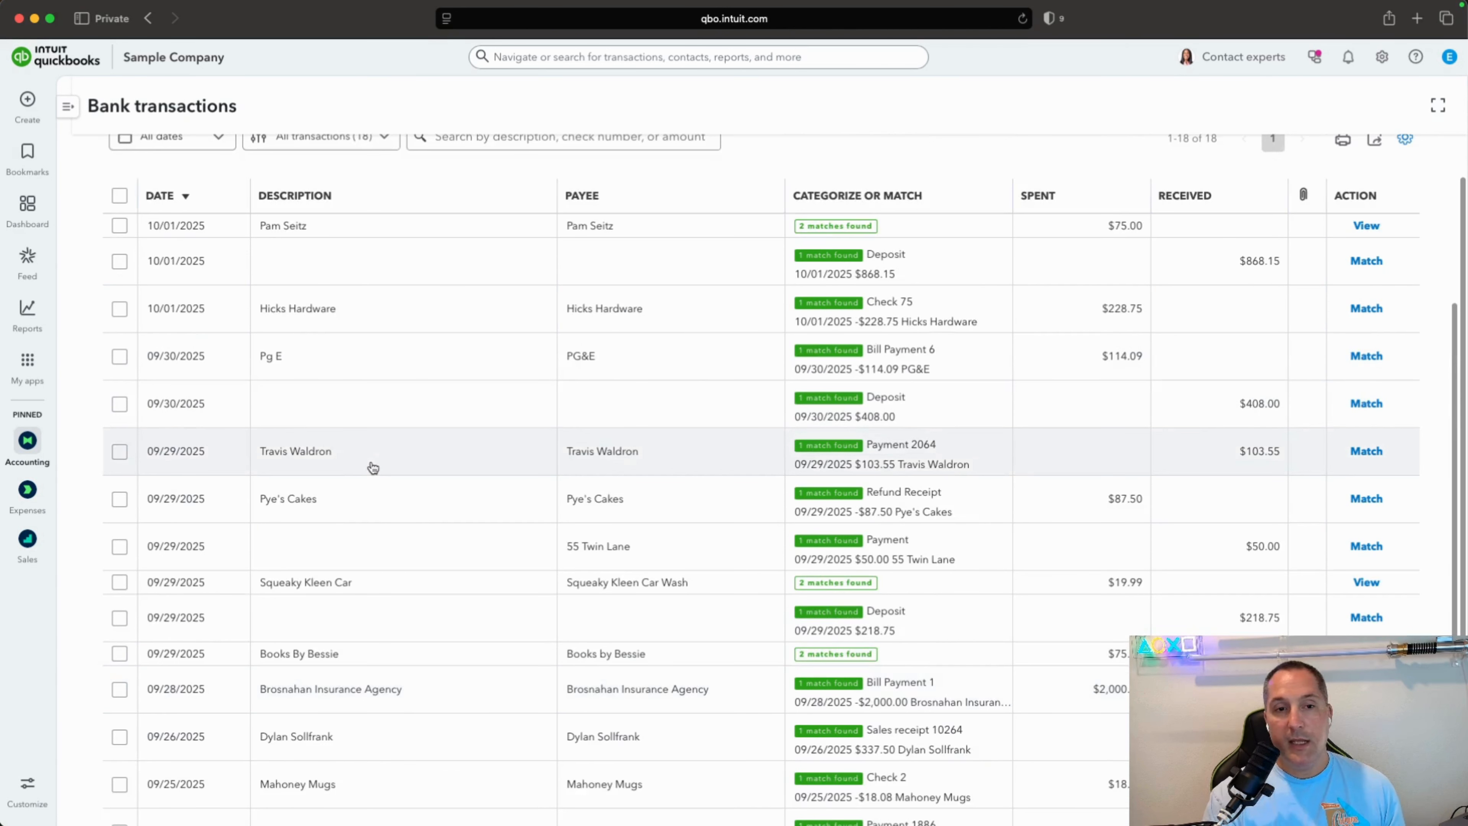
{"action": "scroll", "coordinate": [373, 467], "scroll_direction": "down", "scroll_amount": 4}
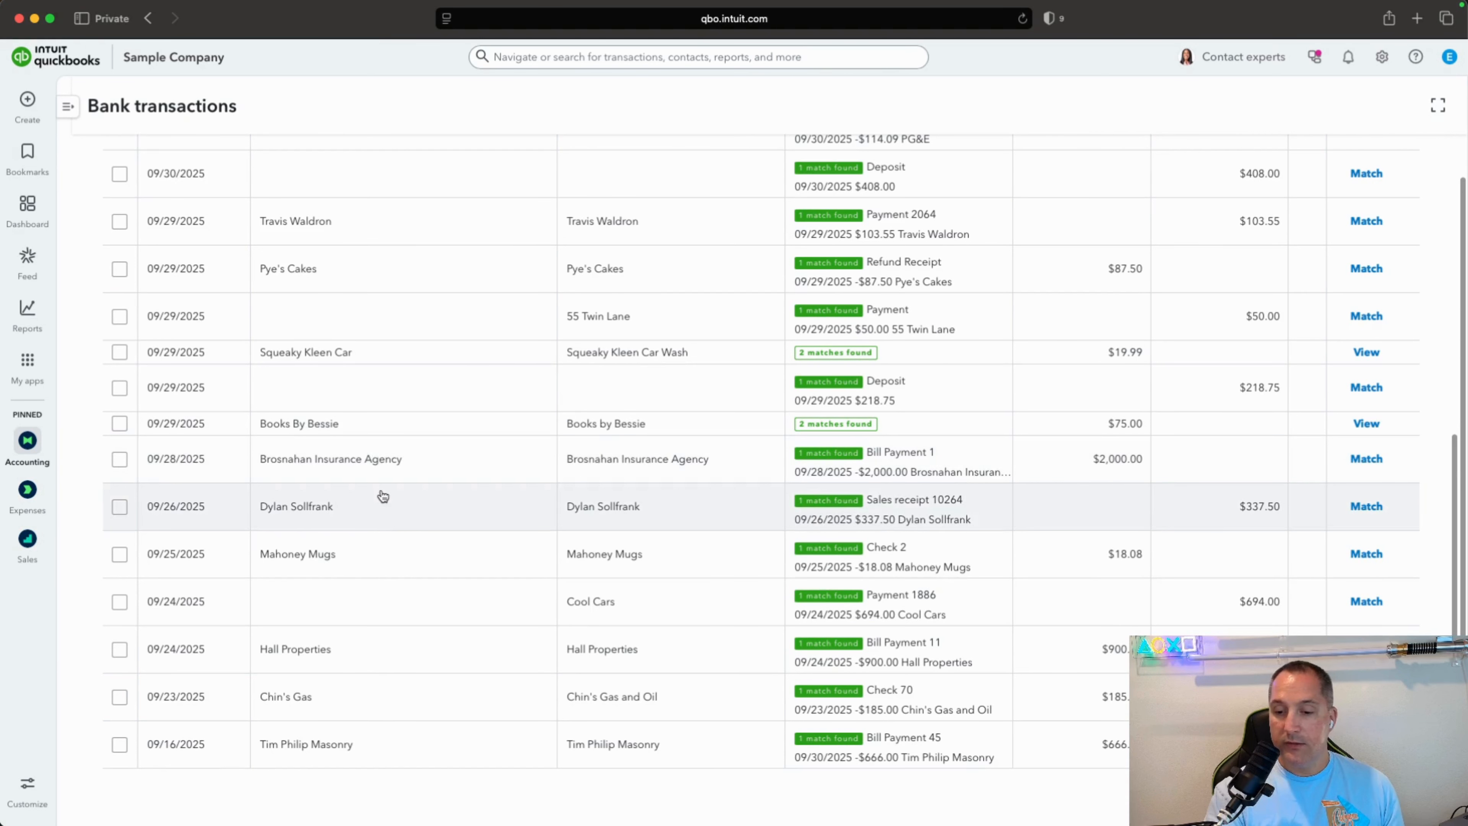
{"action": "scroll", "coordinate": [383, 497], "scroll_direction": "up", "scroll_amount": 9}
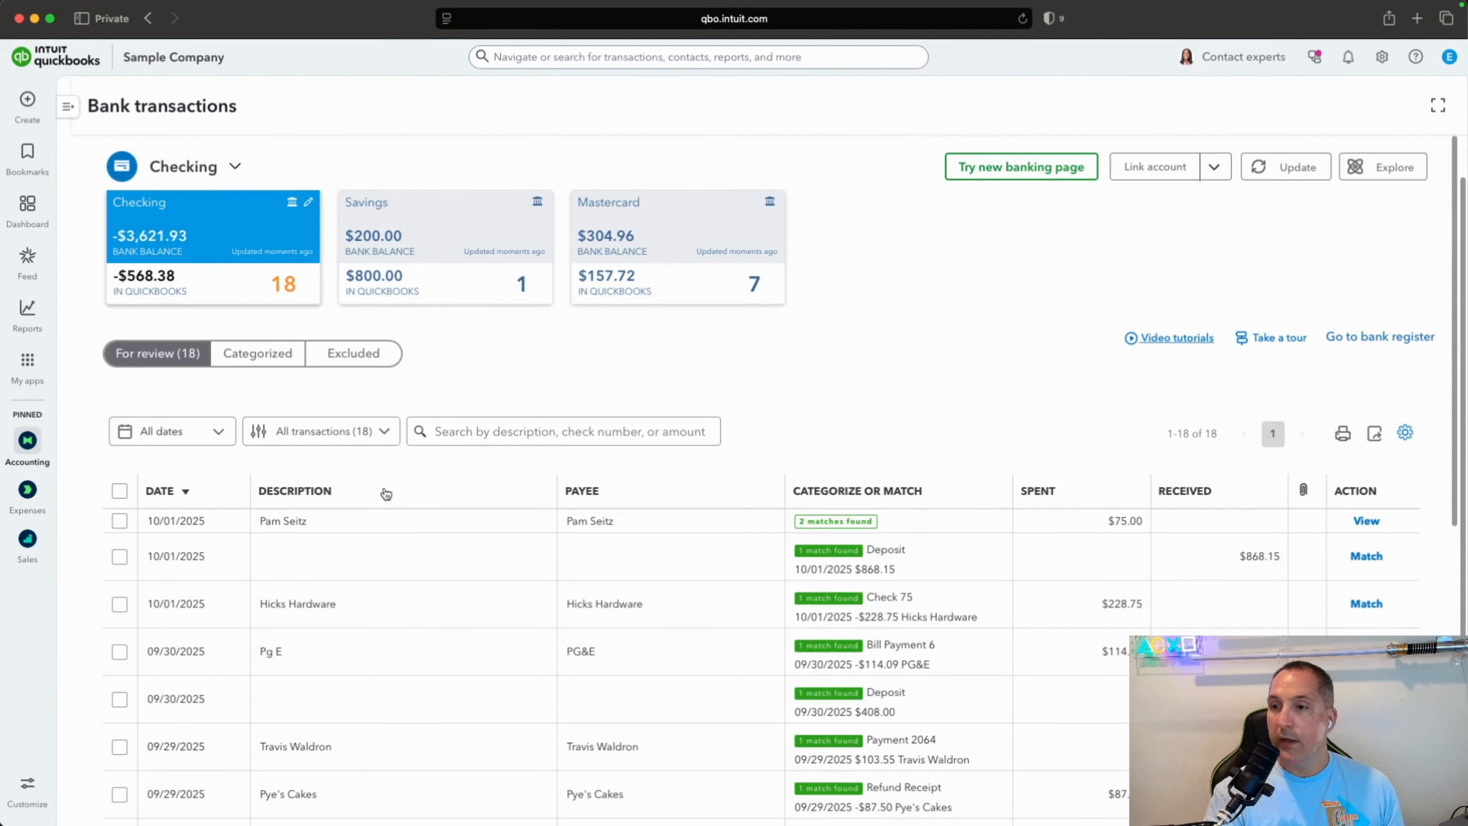
{"action": "mouse_move", "coordinate": [36, 323]}
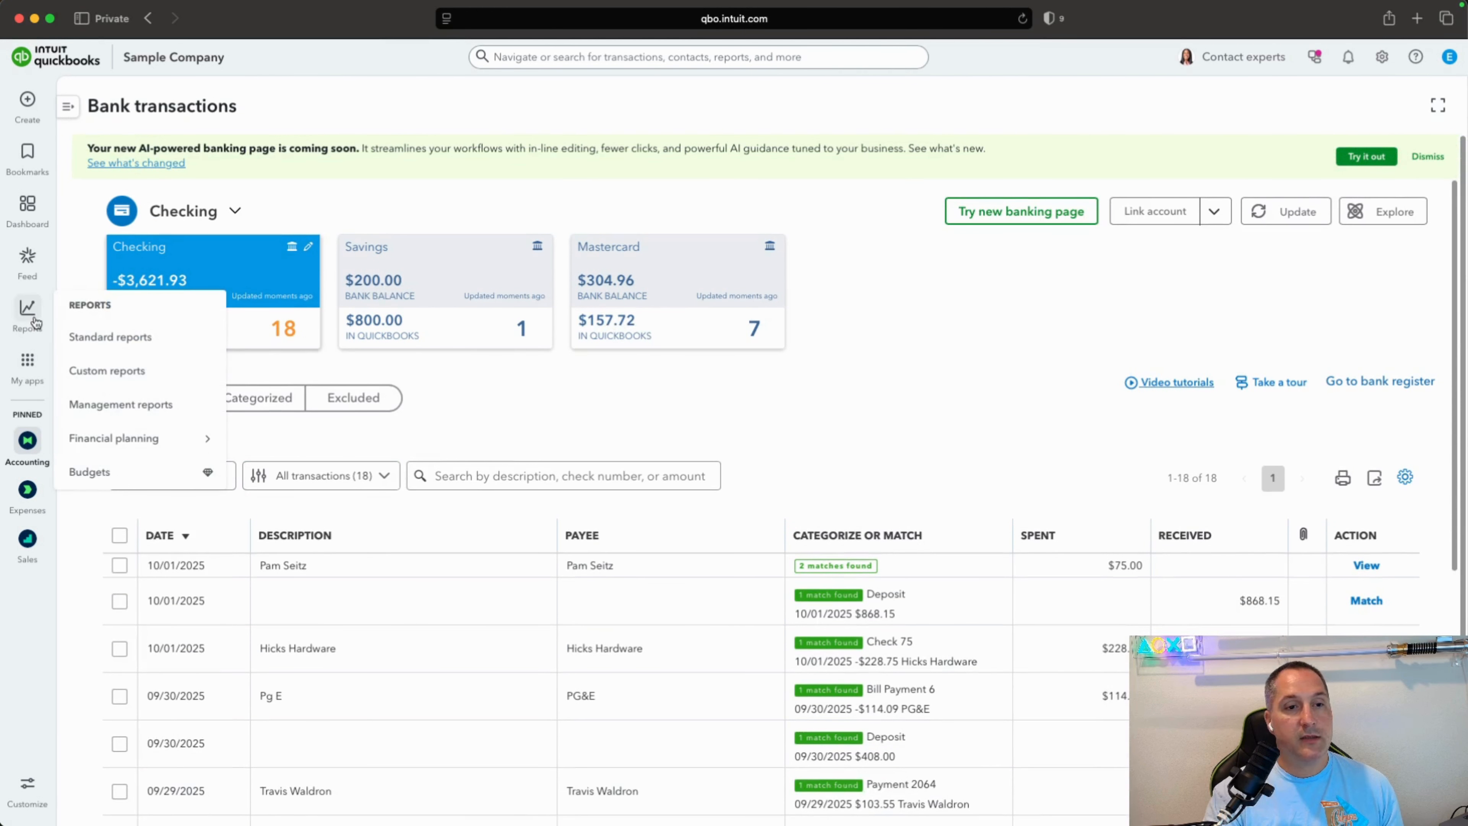
{"action": "mouse_move", "coordinate": [40, 432]}
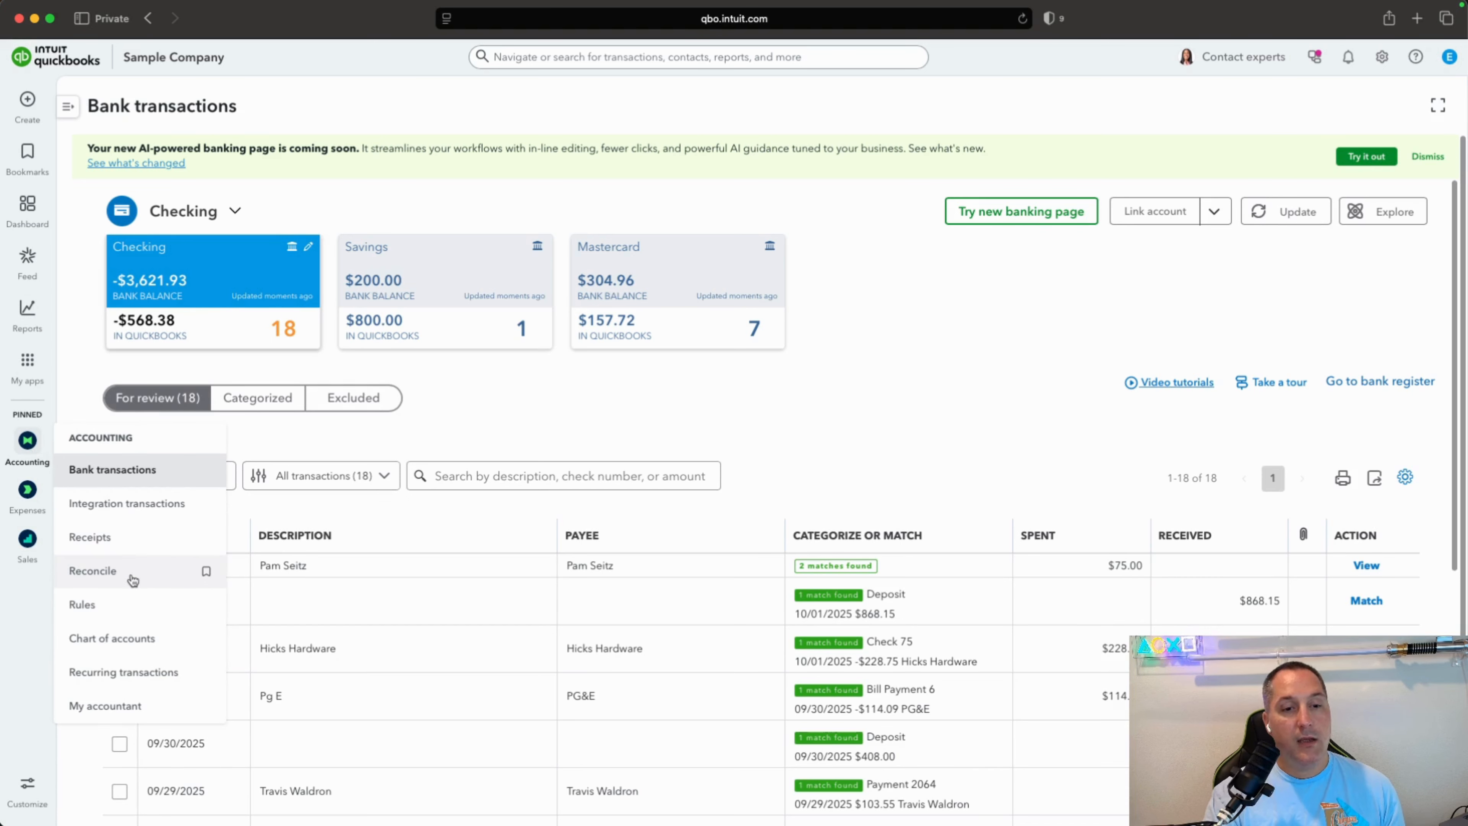
{"action": "left_click", "coordinate": [133, 573]}
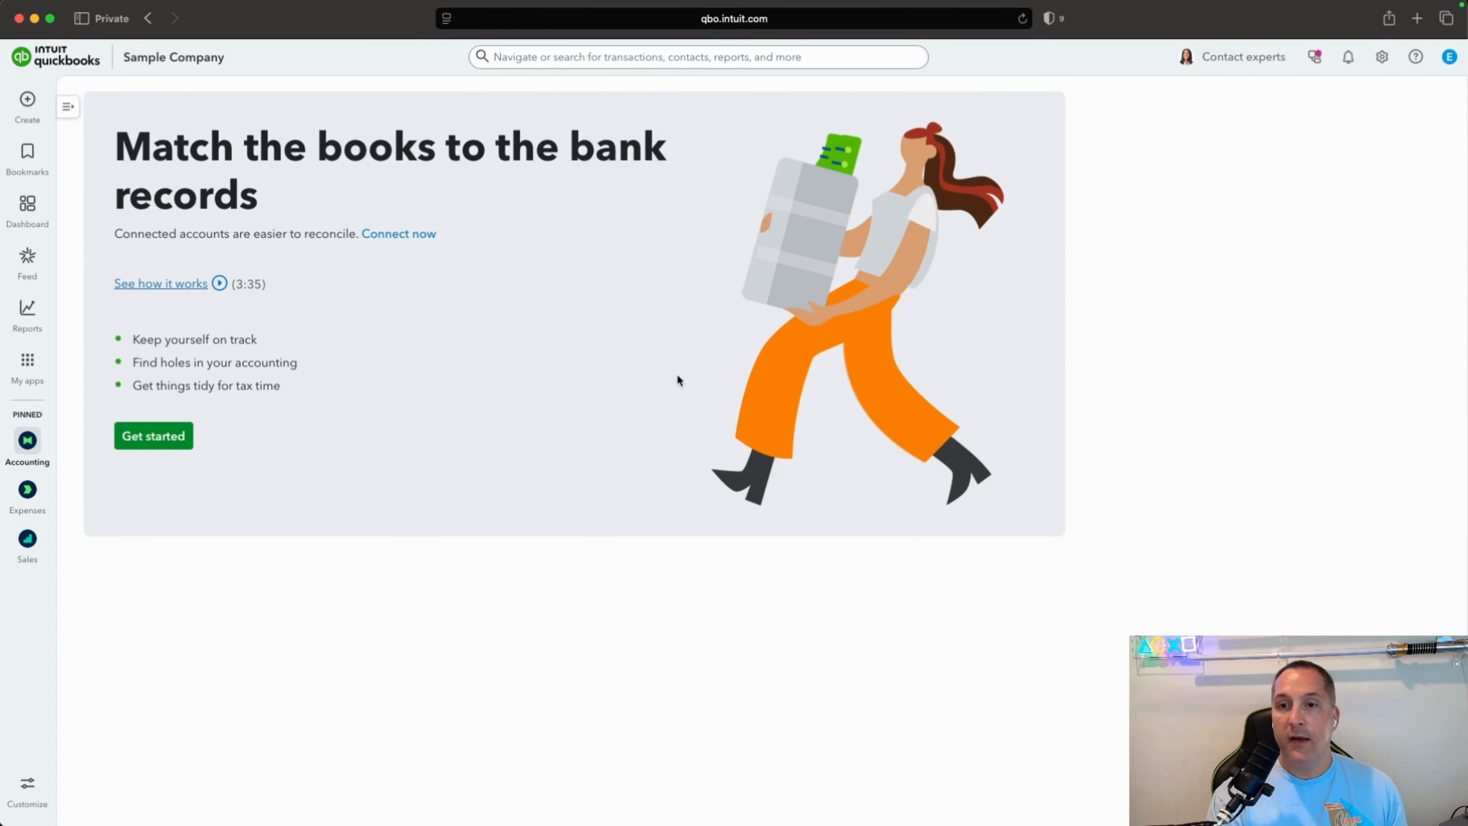
Get started with reconciling, look through the available accounts, and choose Checking as the account to reconcile
{"action": "left_click", "coordinate": [151, 431]}
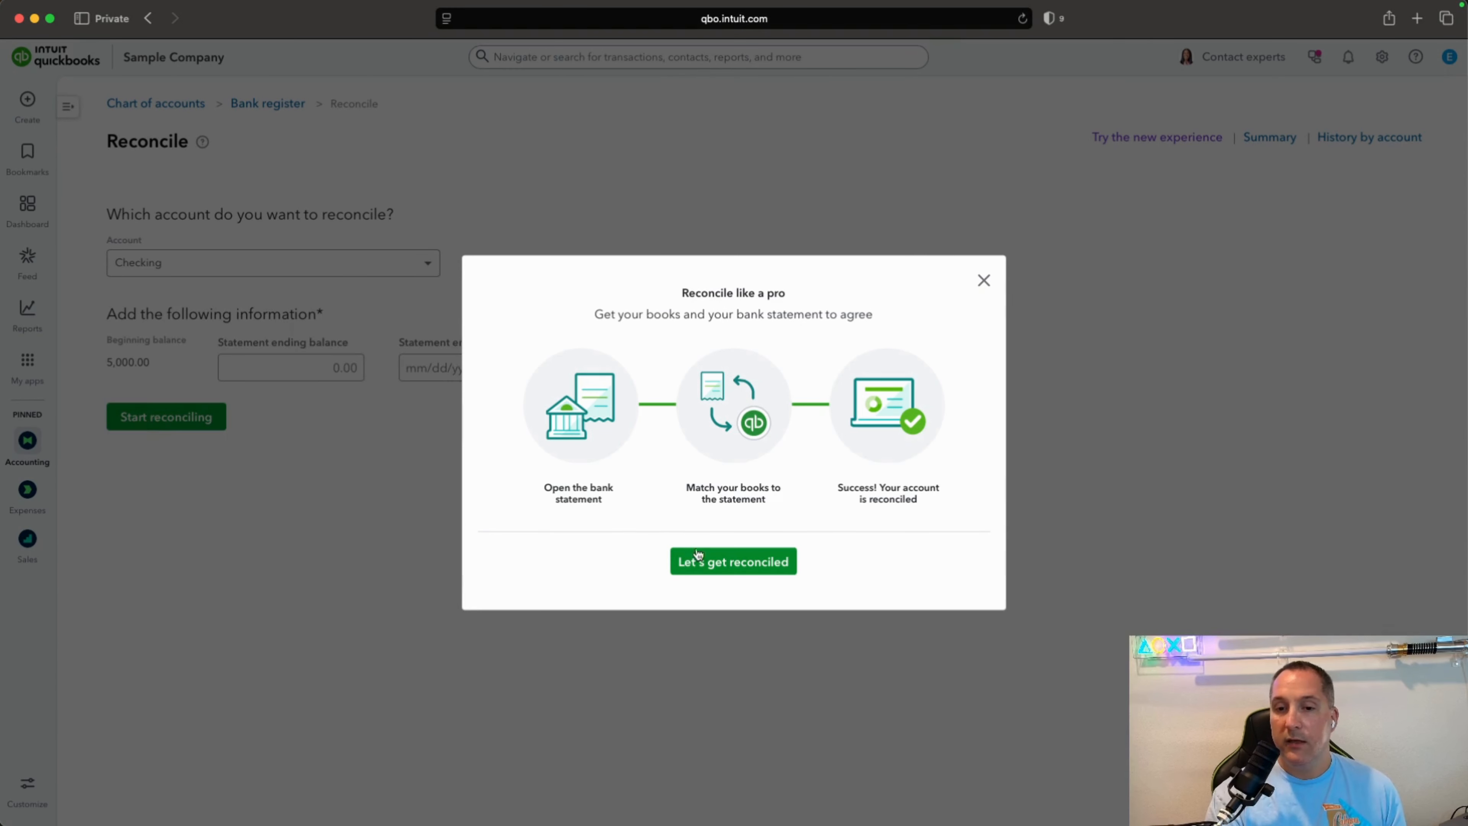
{"action": "left_click", "coordinate": [698, 557]}
{"action": "left_click", "coordinate": [431, 267]}
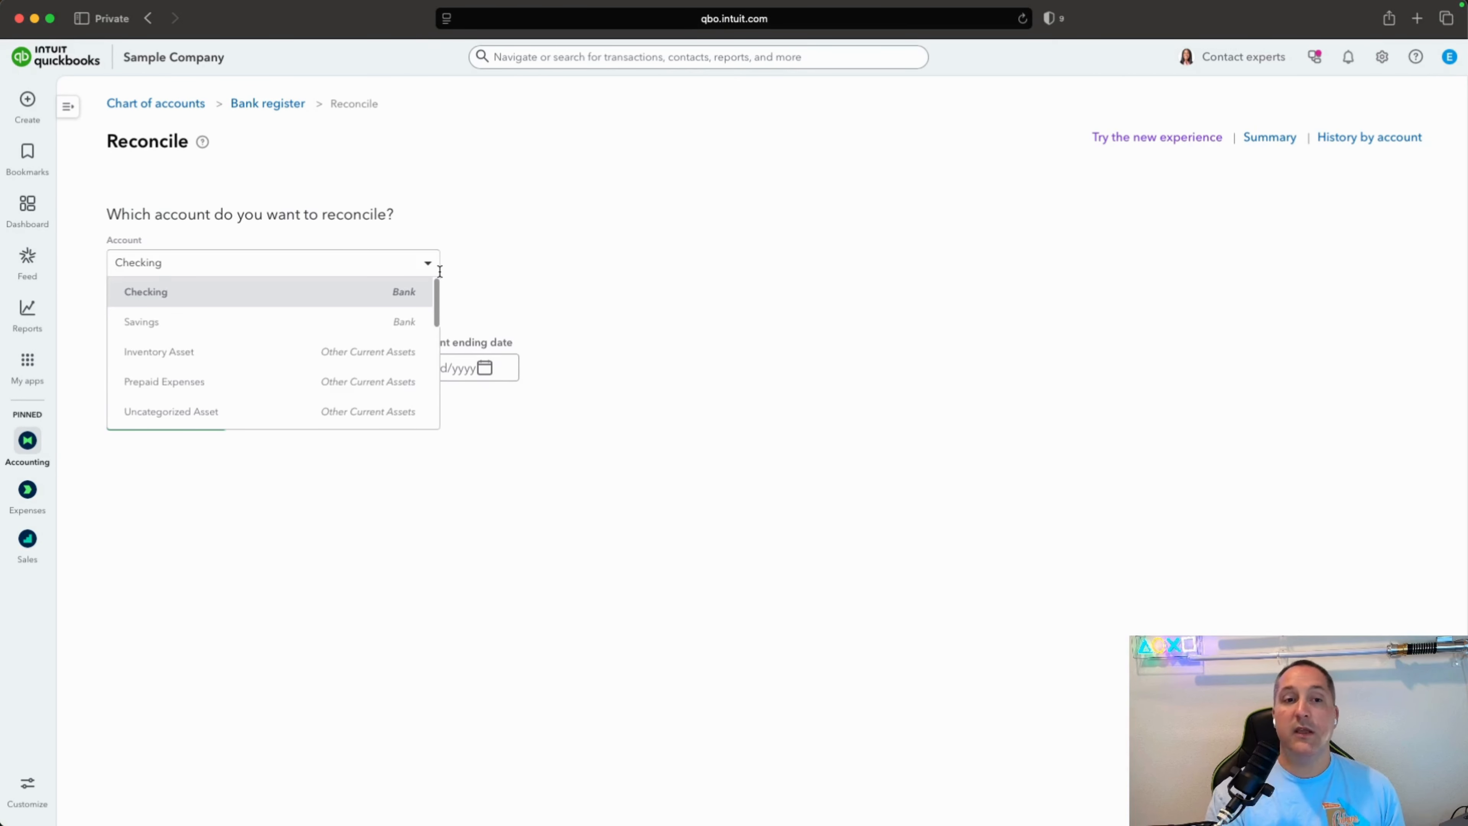
{"action": "scroll", "coordinate": [382, 316], "scroll_direction": "down", "scroll_amount": 5}
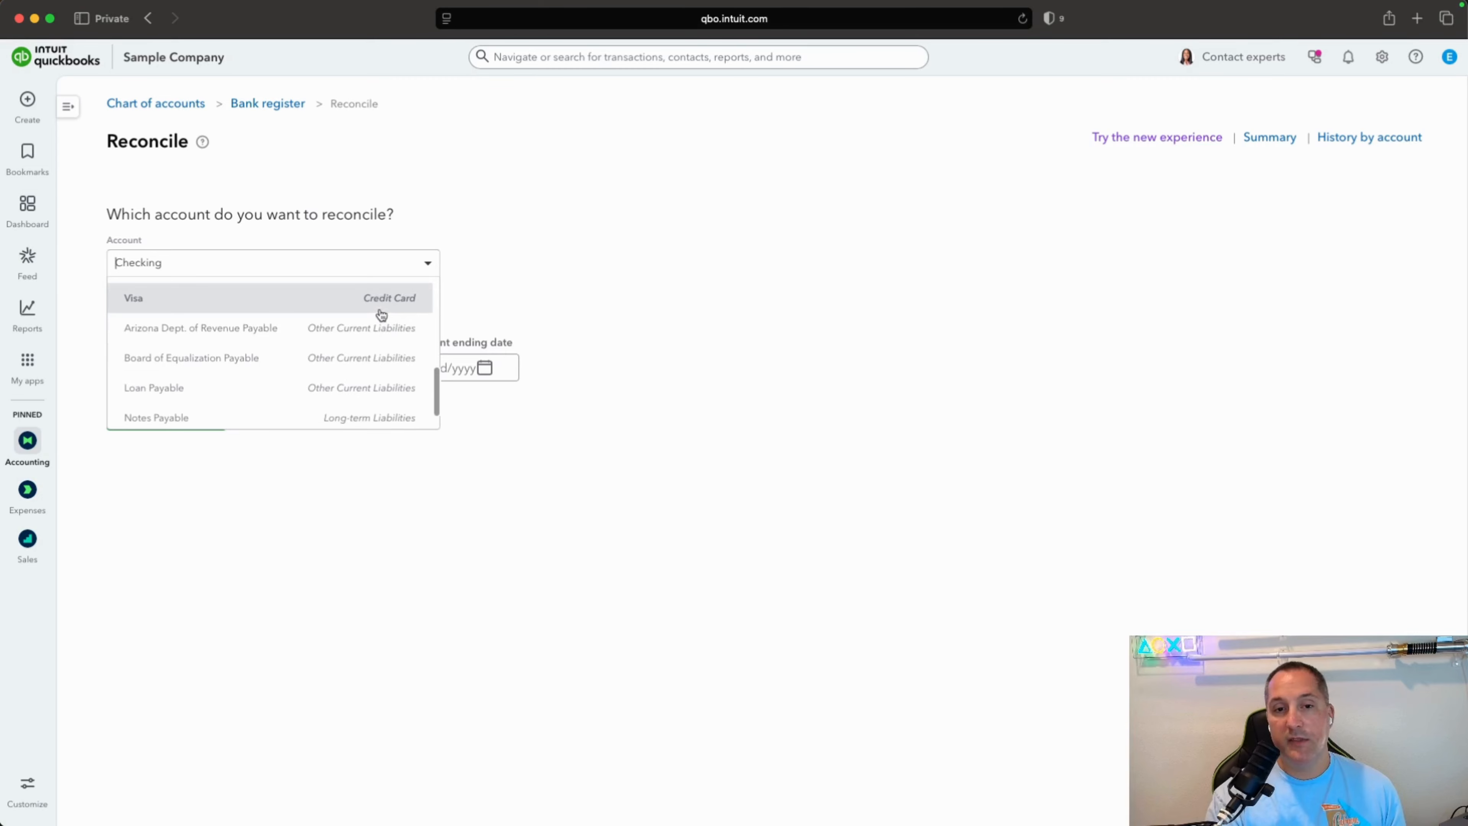
{"action": "scroll", "coordinate": [363, 381], "scroll_direction": "up", "scroll_amount": 5}
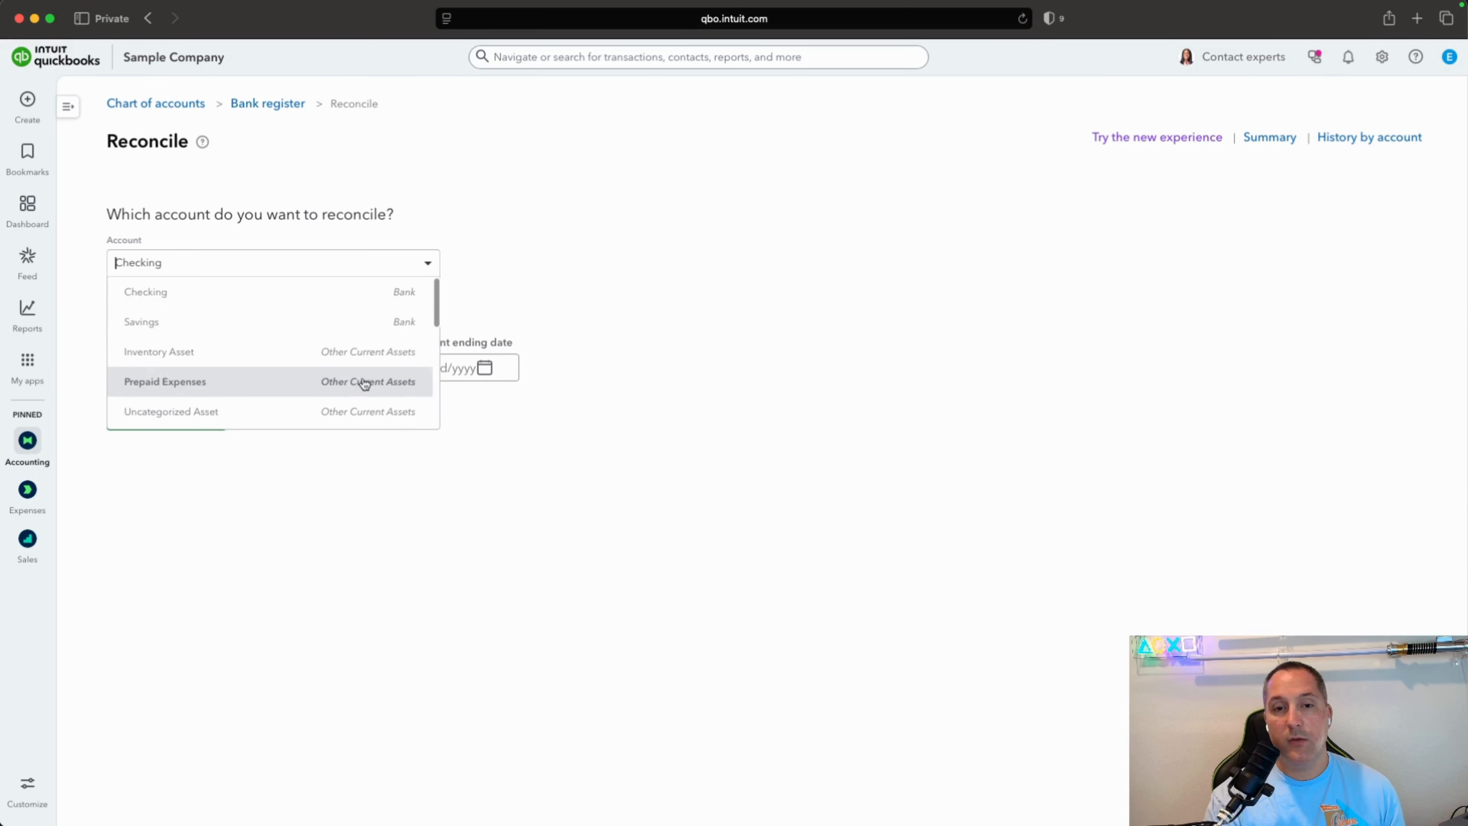
{"action": "left_click", "coordinate": [319, 304]}
Set the statement ending balance to 2,500.00 and the ending date to 08/31/2025, and start reconciling
{"action": "left_click", "coordinate": [304, 370]}
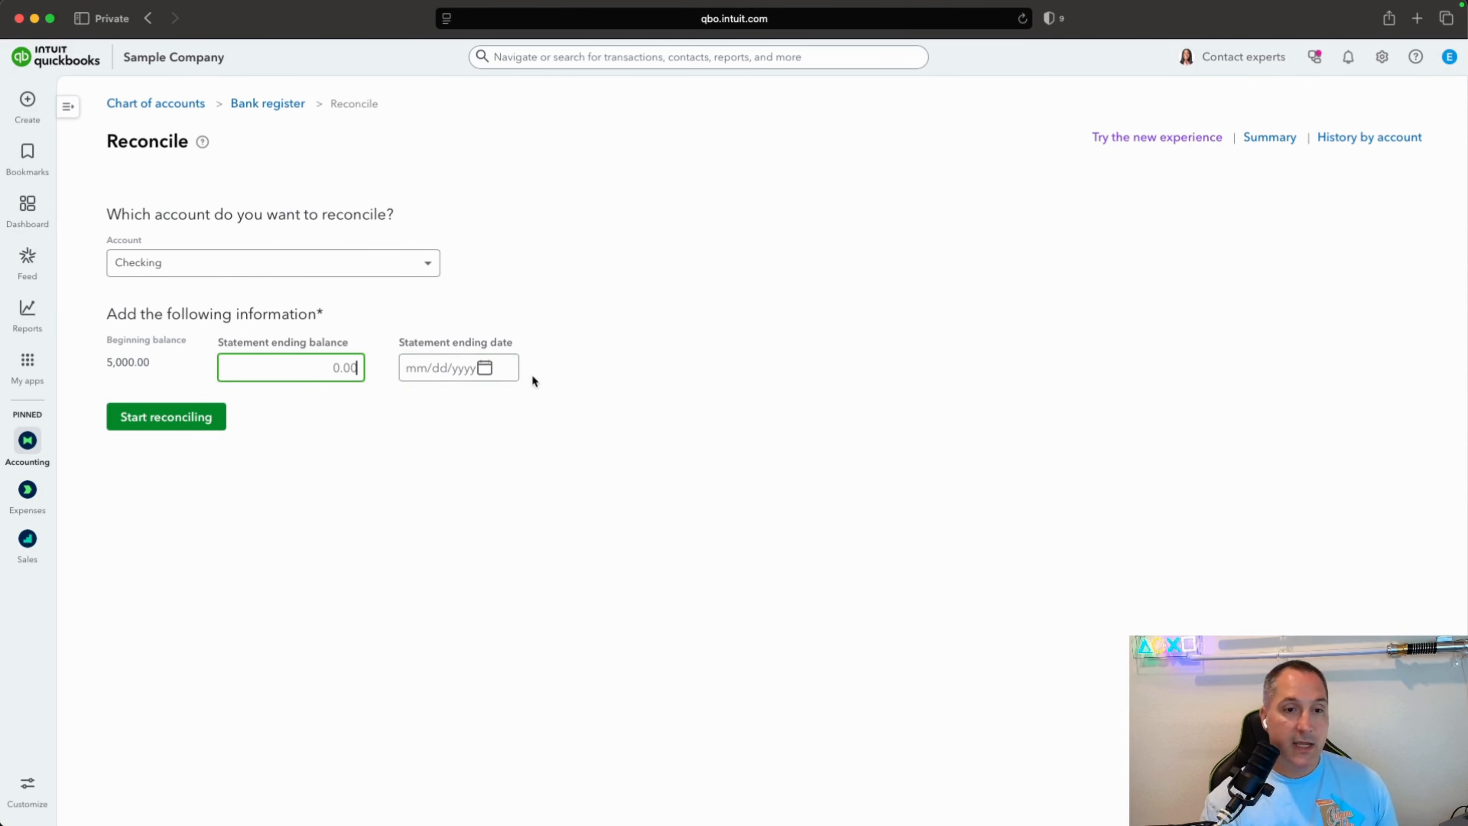
{"action": "type", "text": "2500.00"}
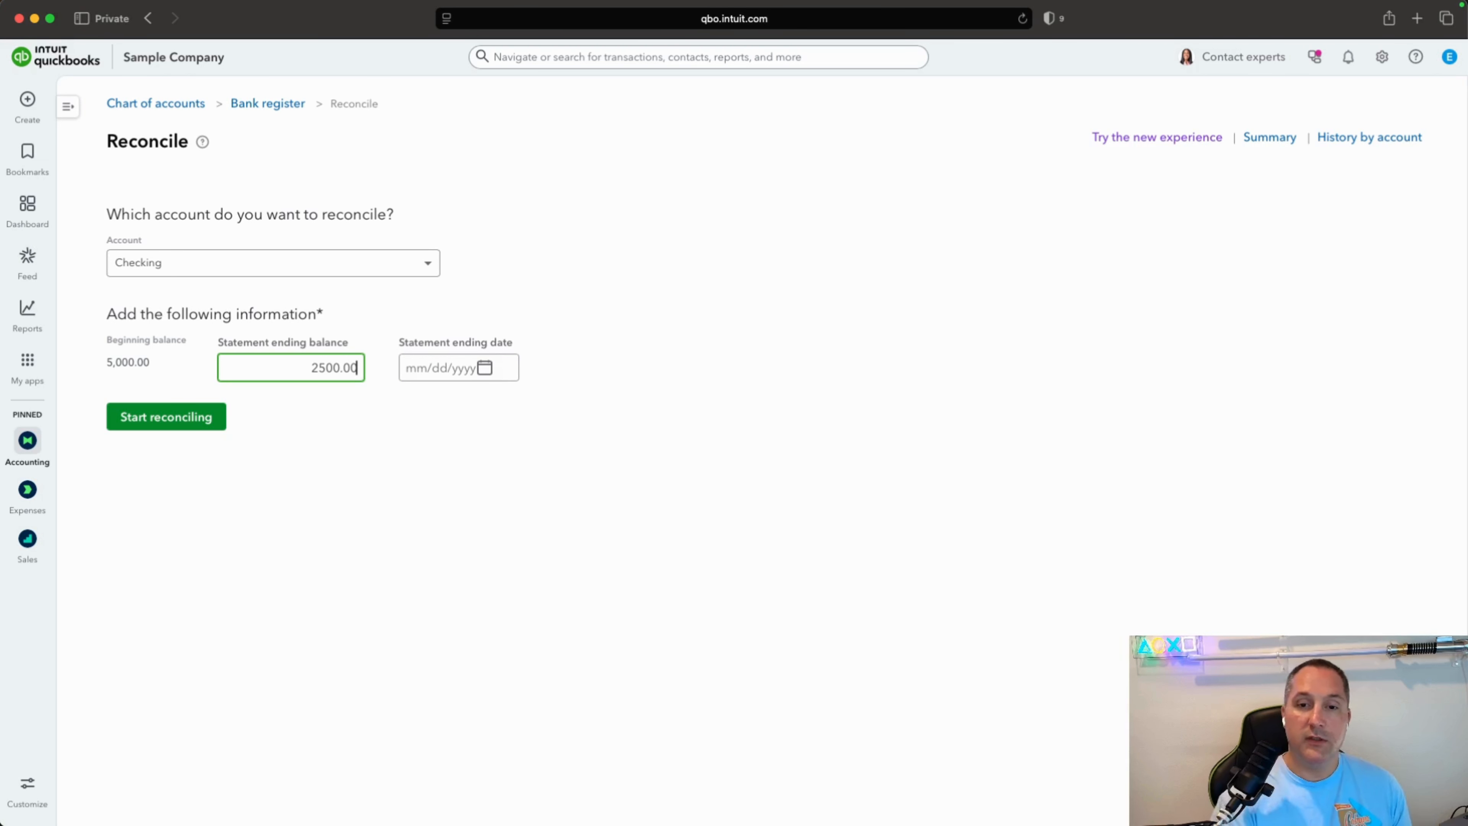
{"action": "left_click", "coordinate": [484, 367]}
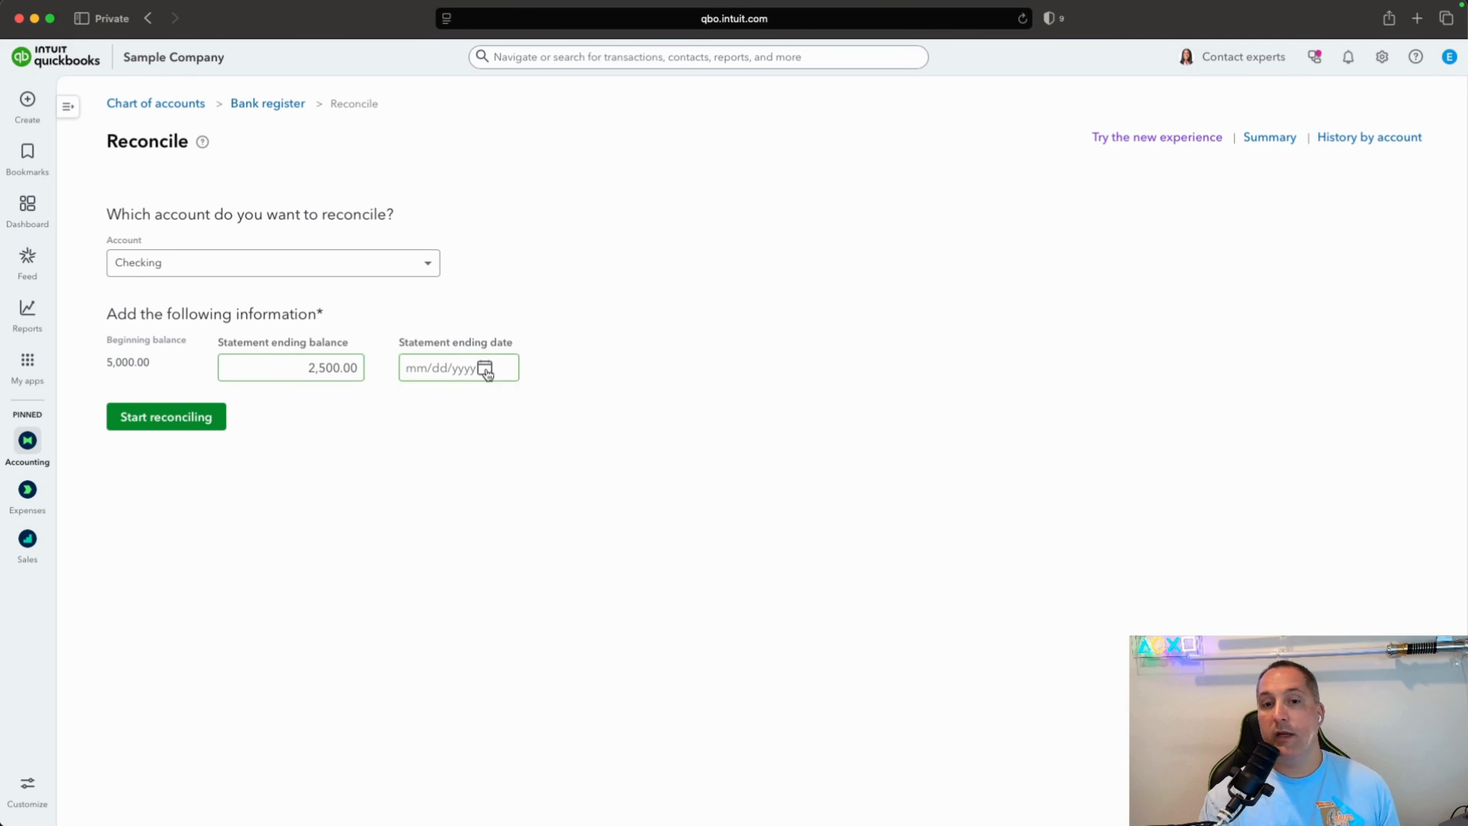
{"action": "left_click", "coordinate": [421, 412]}
{"action": "left_click", "coordinate": [421, 412]}
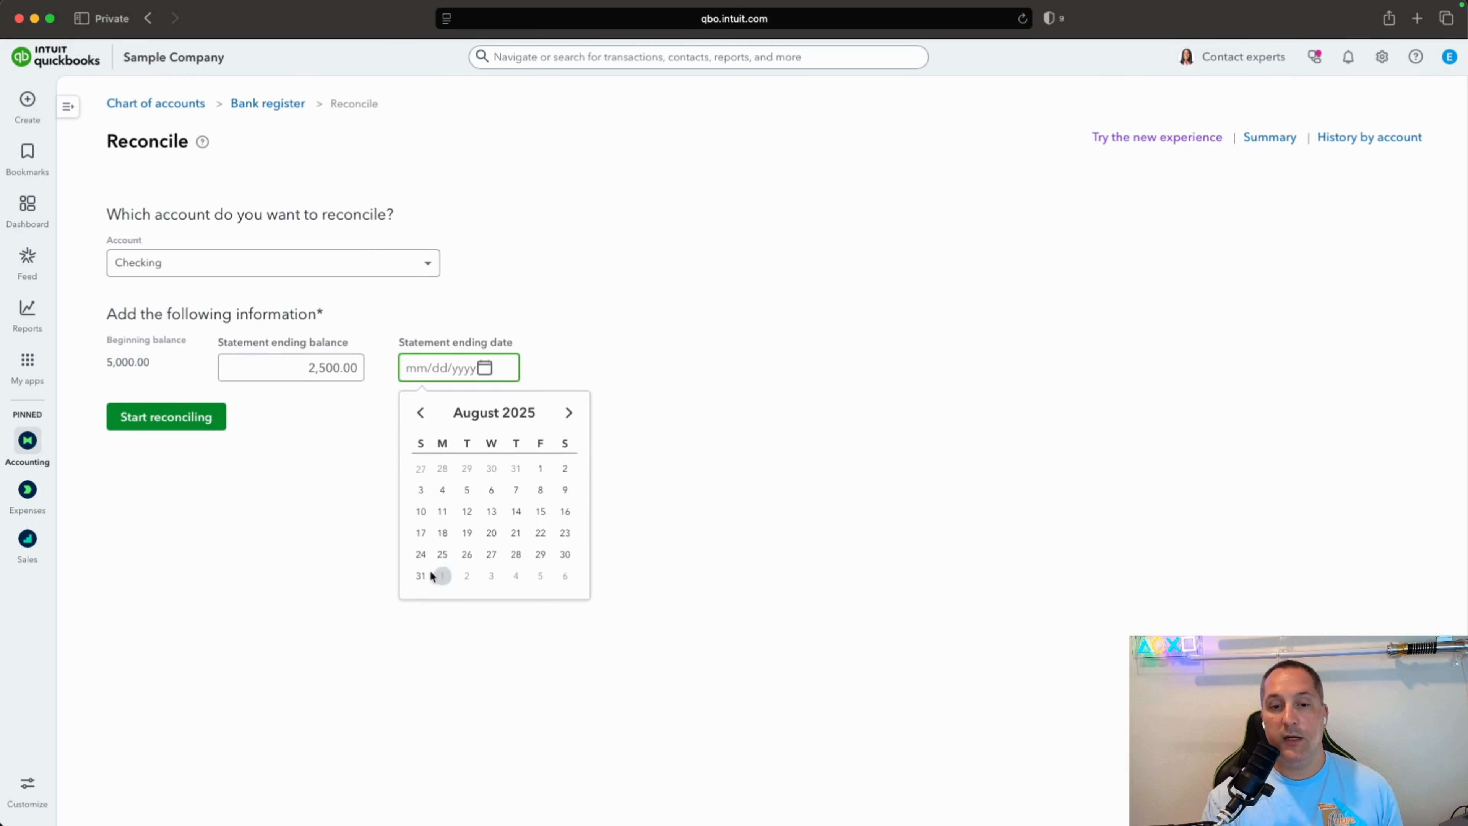
{"action": "left_click", "coordinate": [418, 574]}
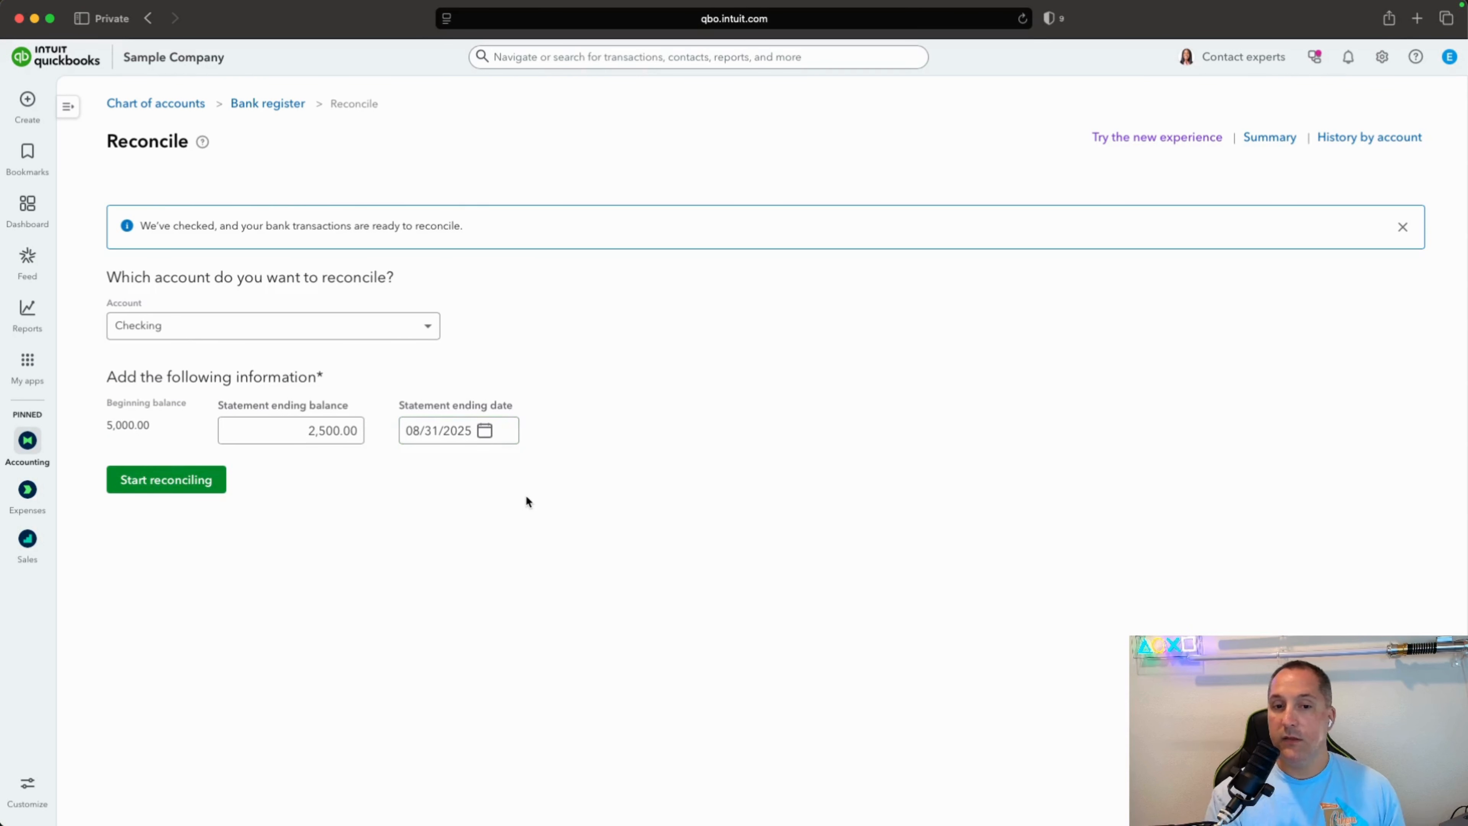
{"action": "key", "text": "Return"}
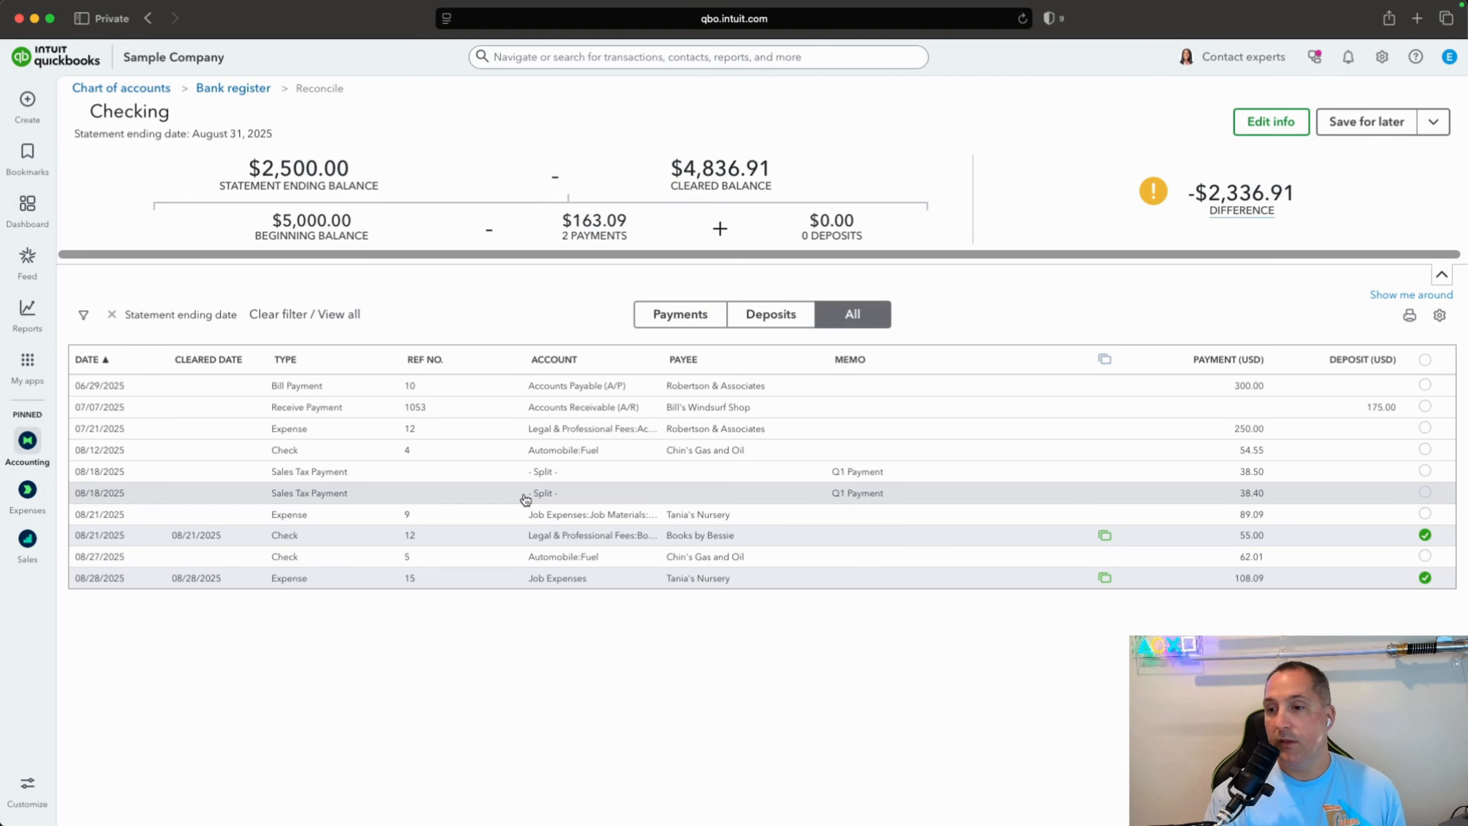
Mark the remaining uncleared payments dated 08/12/2025 through 08/27/2025 as cleared individually, without selecting all transactions
{"action": "left_click", "coordinate": [1437, 361]}
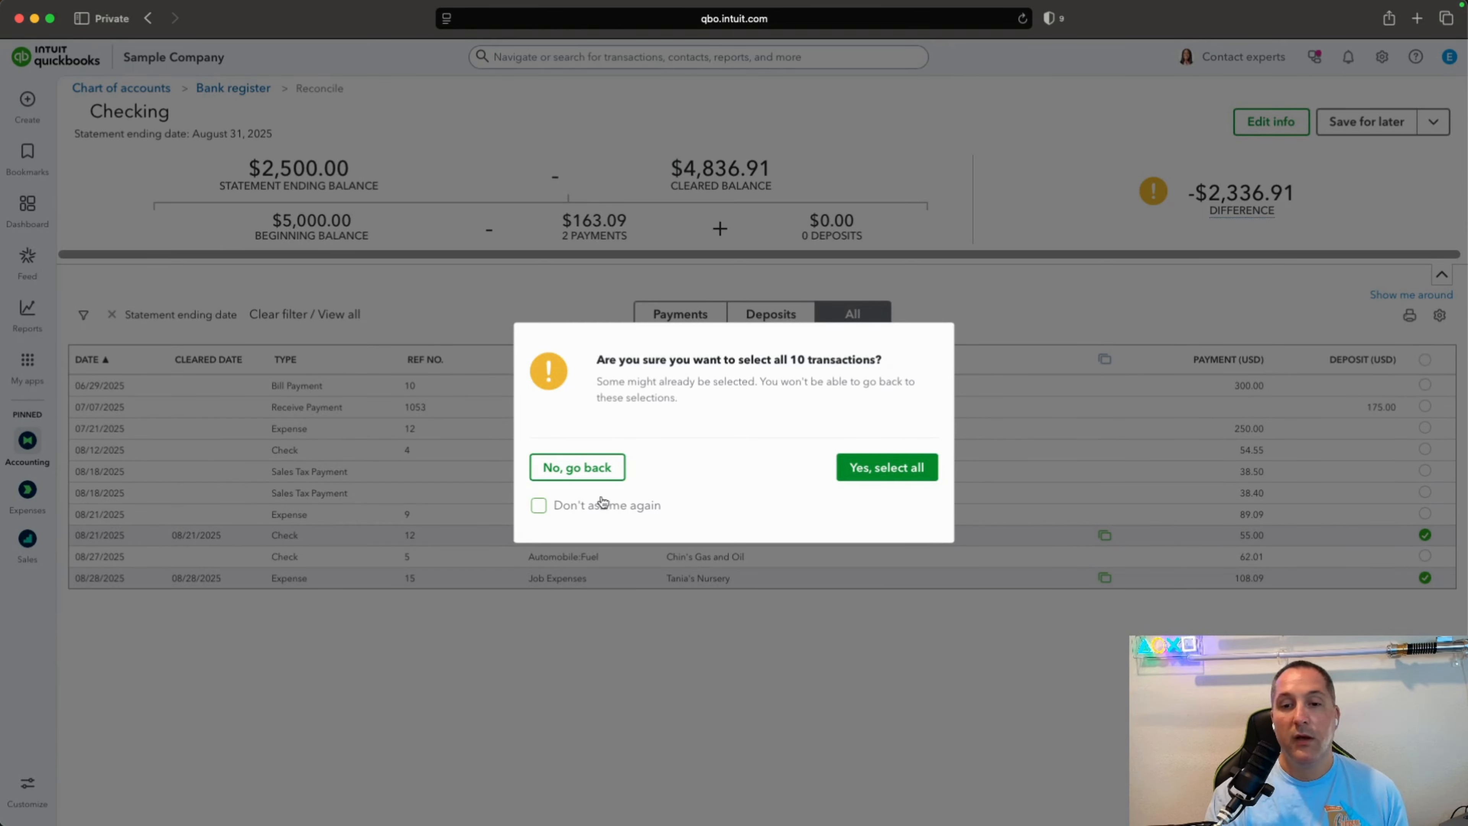
{"action": "left_click", "coordinate": [580, 468]}
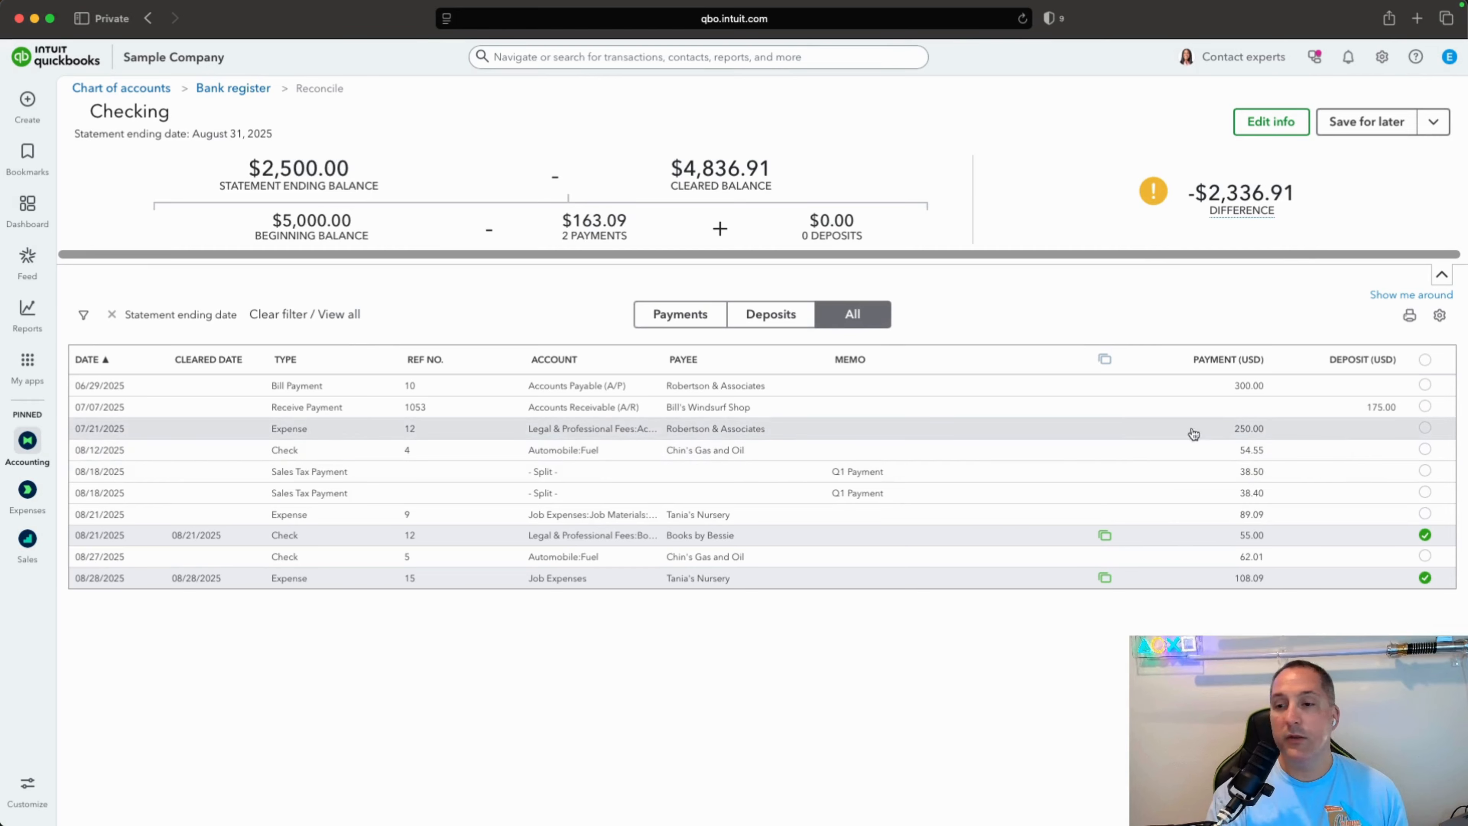
{"action": "left_click", "coordinate": [1425, 429]}
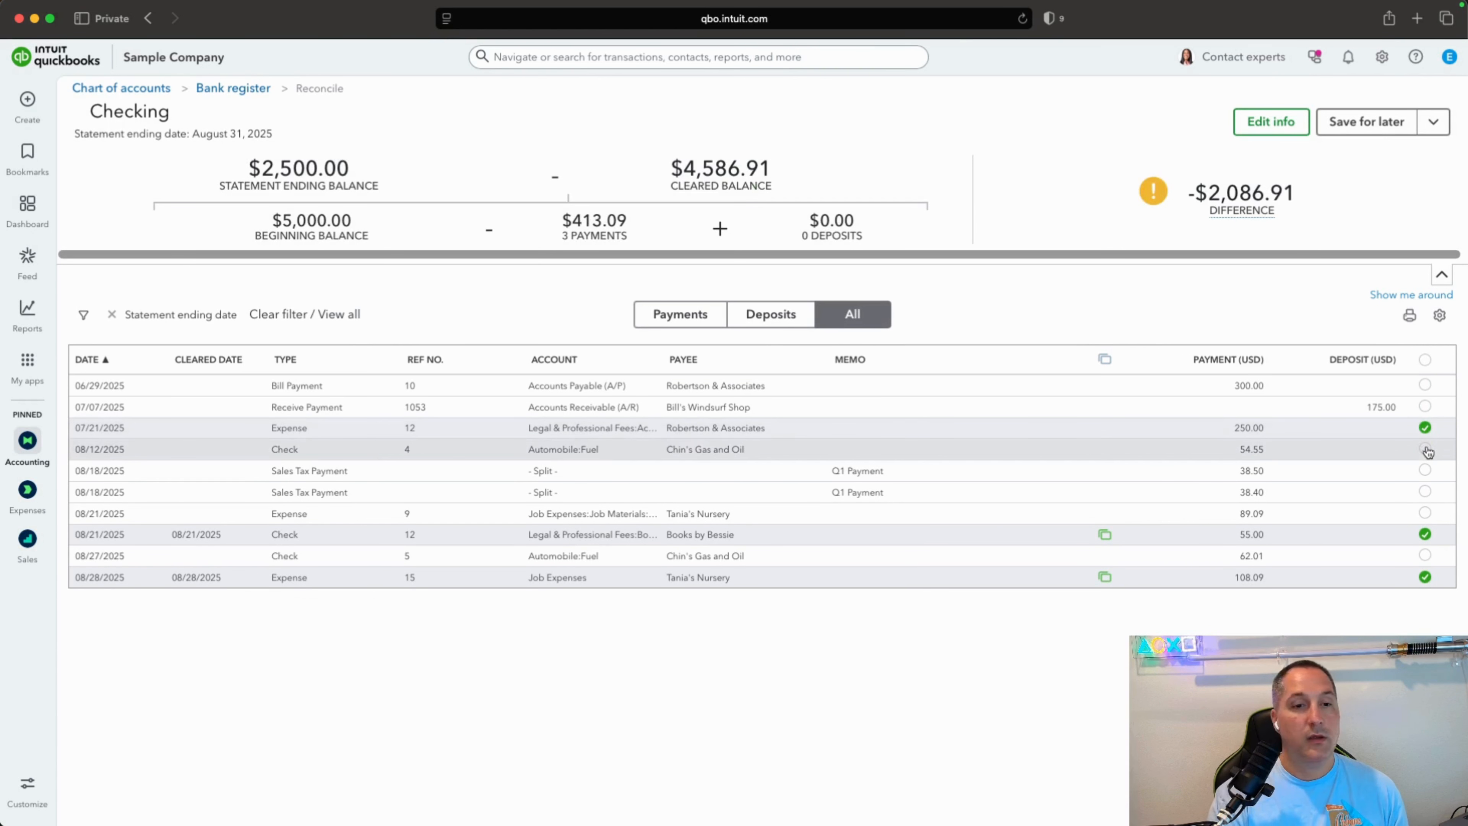
{"action": "left_click", "coordinate": [1425, 450]}
{"action": "left_click", "coordinate": [1425, 428]}
{"action": "left_click", "coordinate": [1426, 469]}
{"action": "left_click", "coordinate": [1425, 491]}
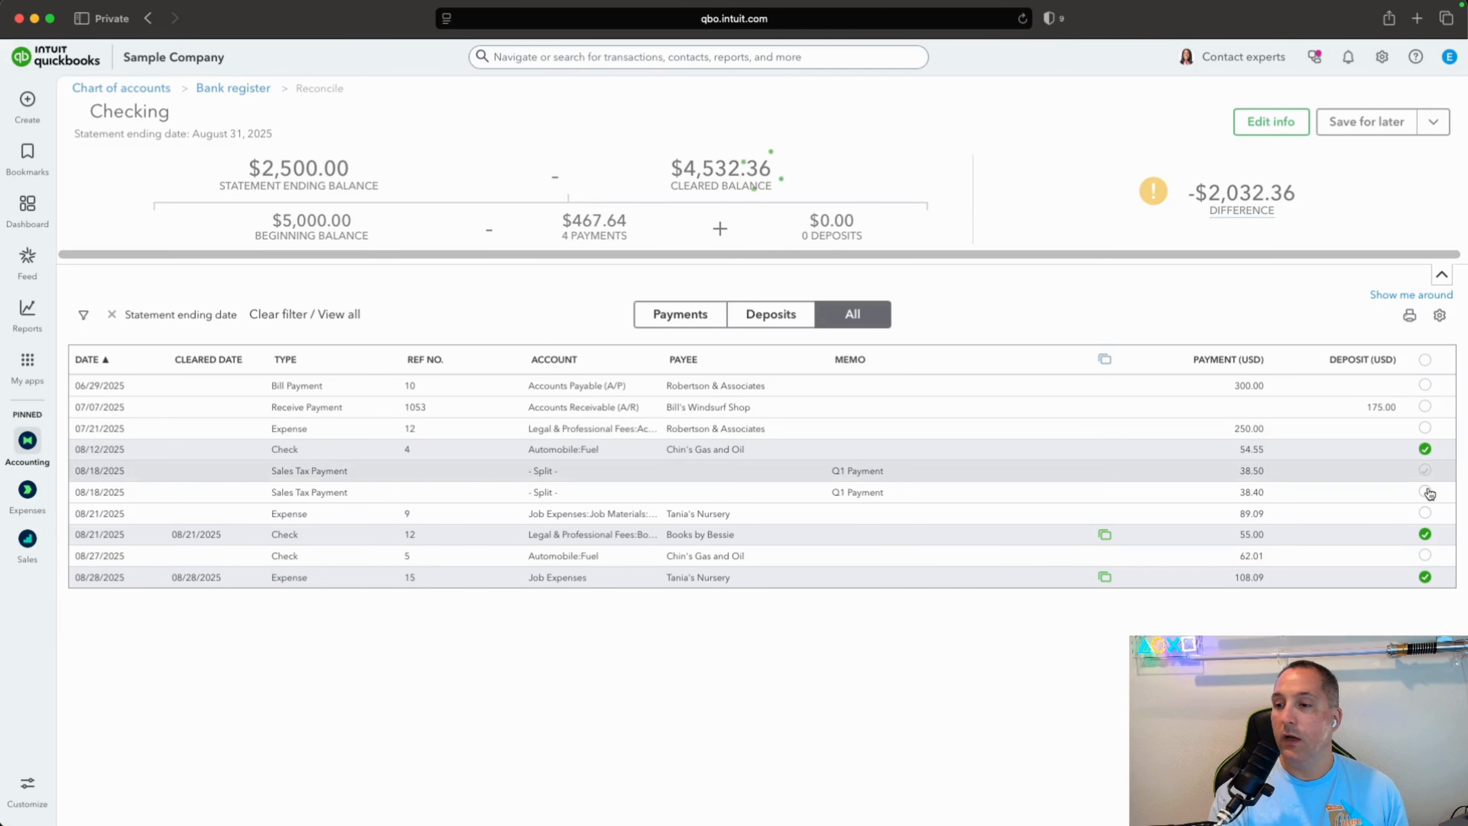
{"action": "left_click", "coordinate": [1427, 555]}
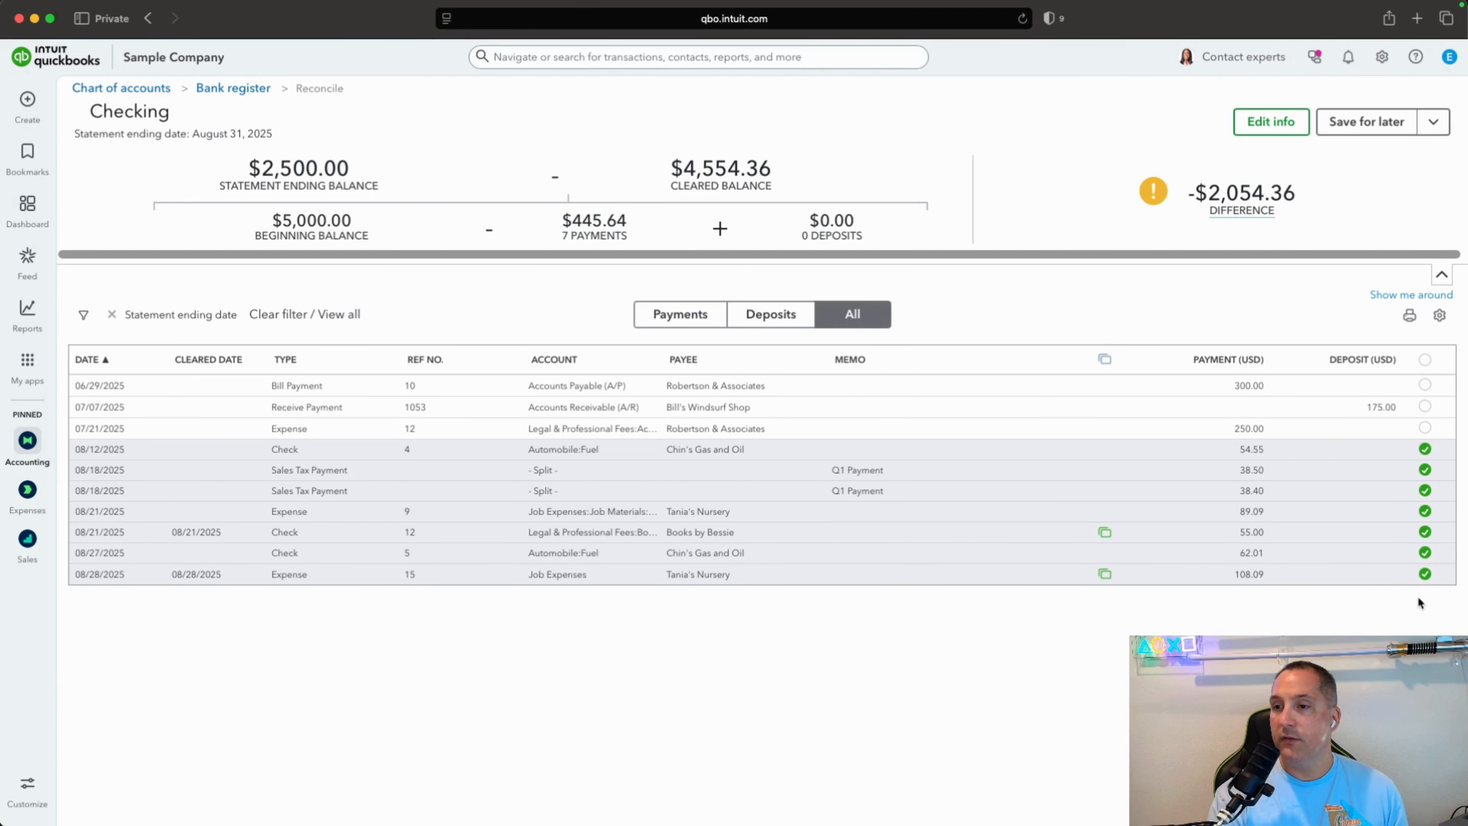
Edit the statement information to set the ending balance to 0.00 and save it
{"action": "left_click", "coordinate": [1271, 121]}
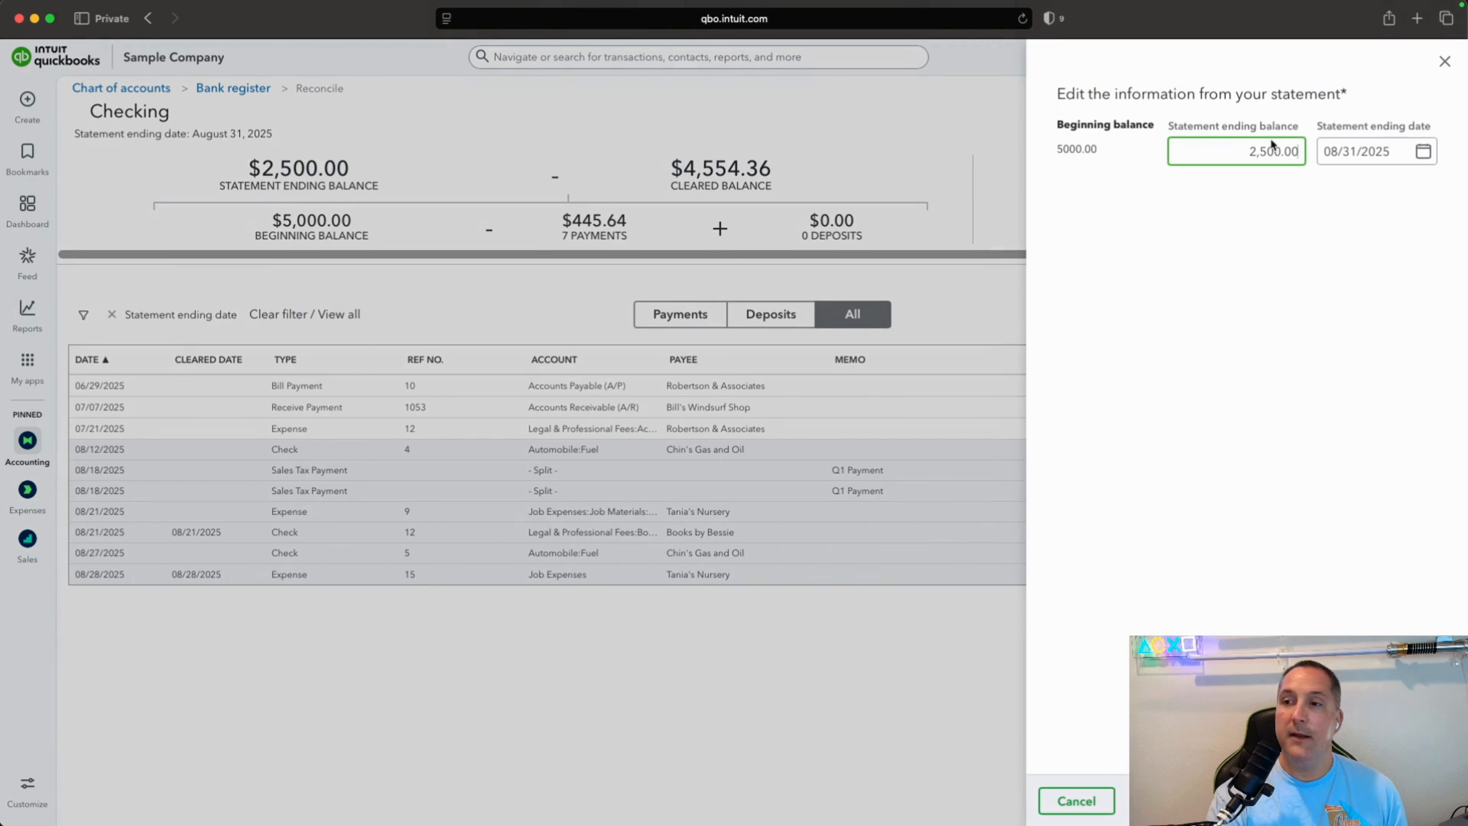
{"action": "left_click_drag", "start_coordinate": [1242, 149], "coordinate": [1431, 164]}
{"action": "type", "text": "0.0"}
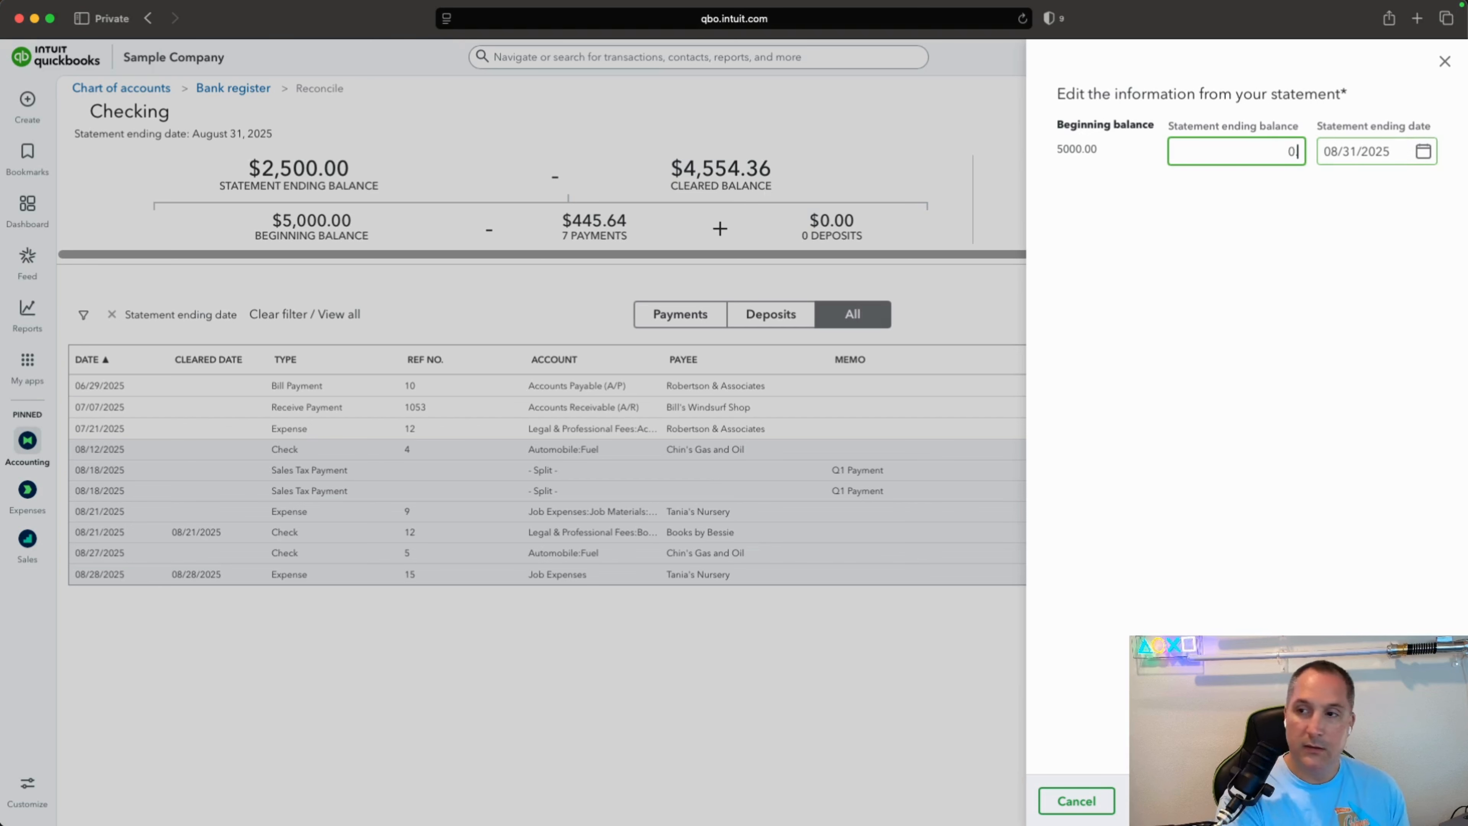
{"action": "type", "text": "0"}
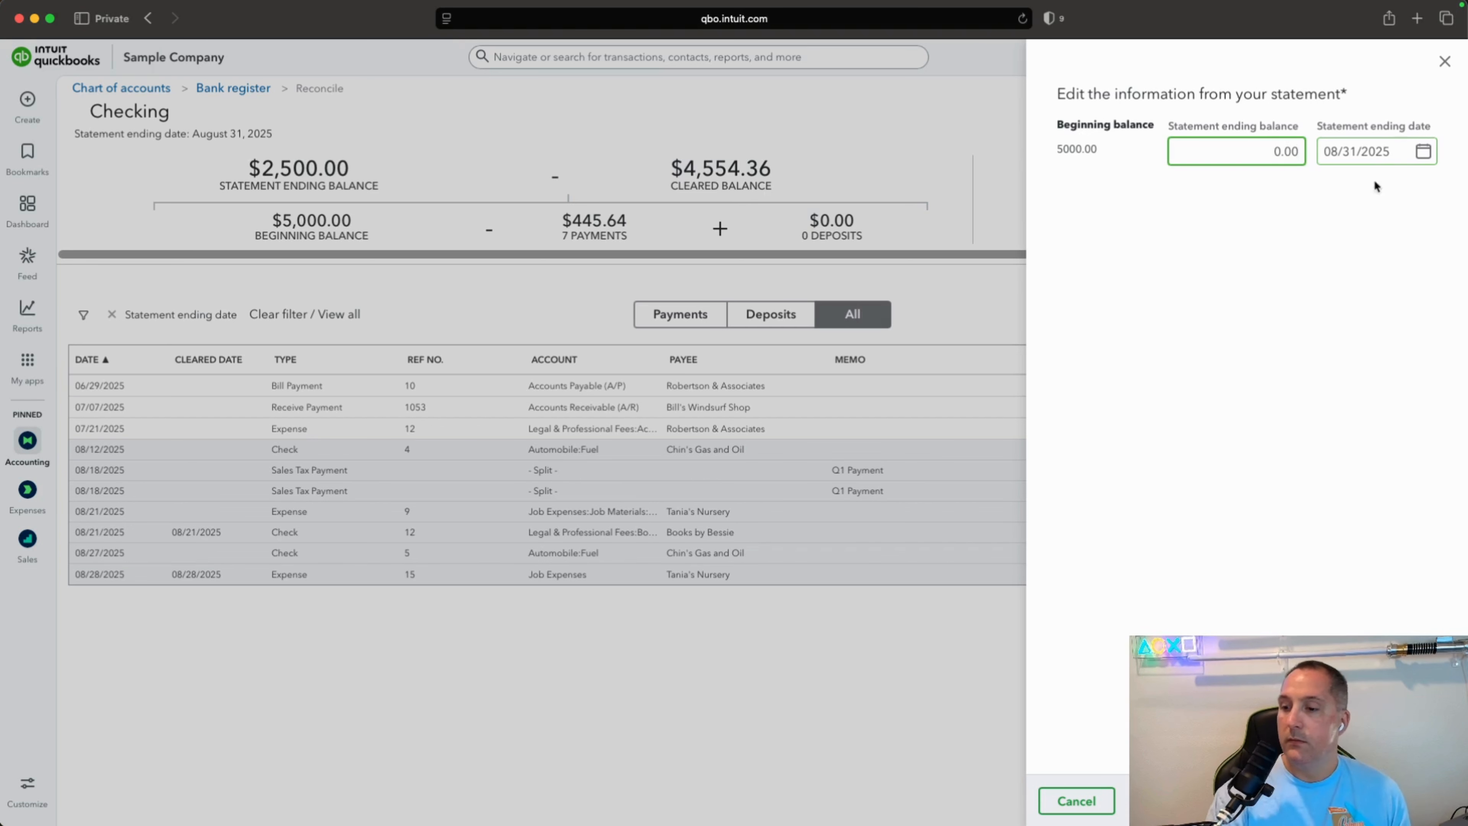
{"action": "key", "text": "Return"}
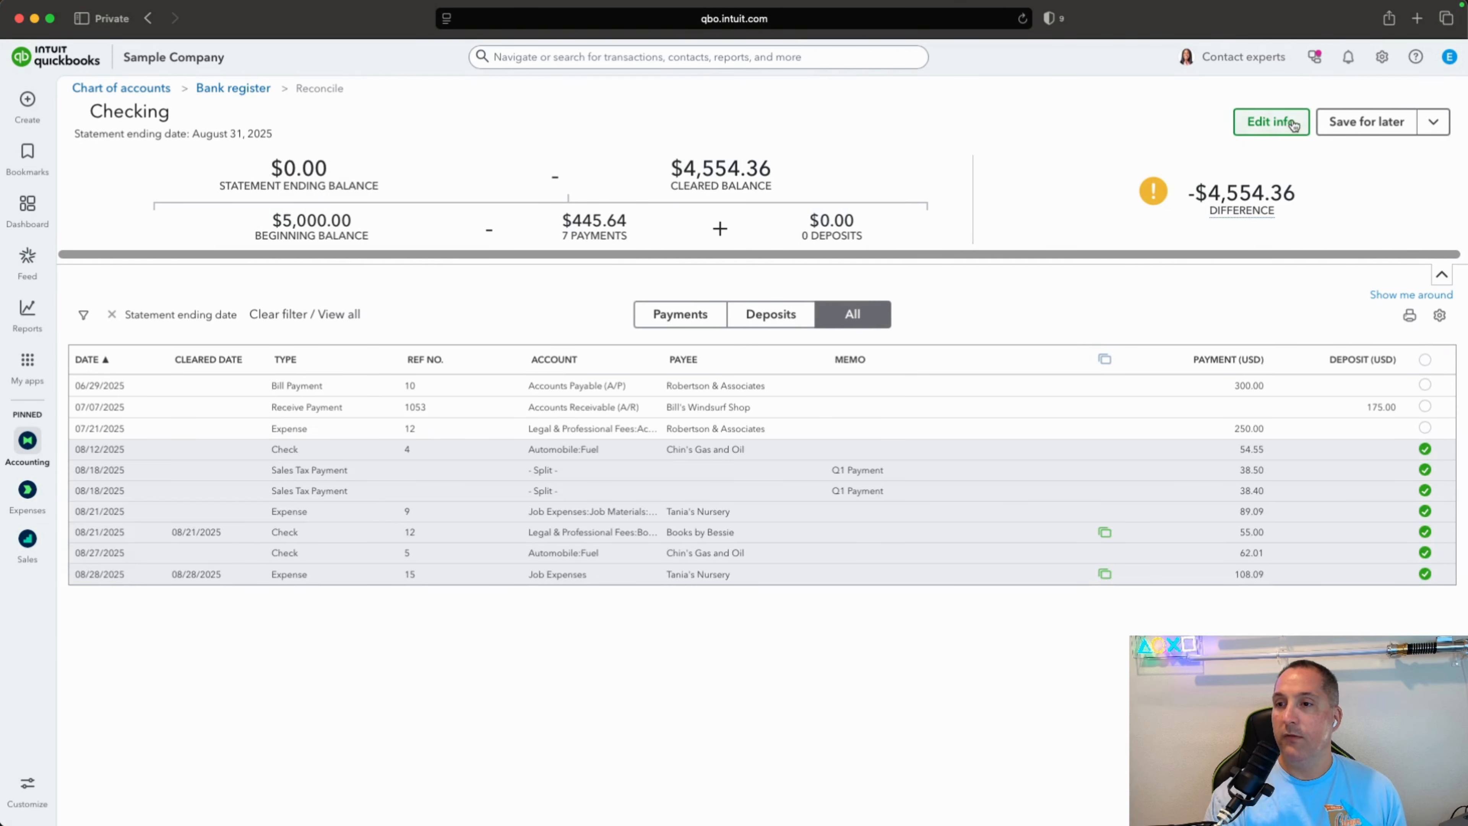
Edit the statement information again to set the ending balance to 4554.36 and save it
{"action": "left_click", "coordinate": [1277, 122]}
{"action": "type", "text": "4554.36"}
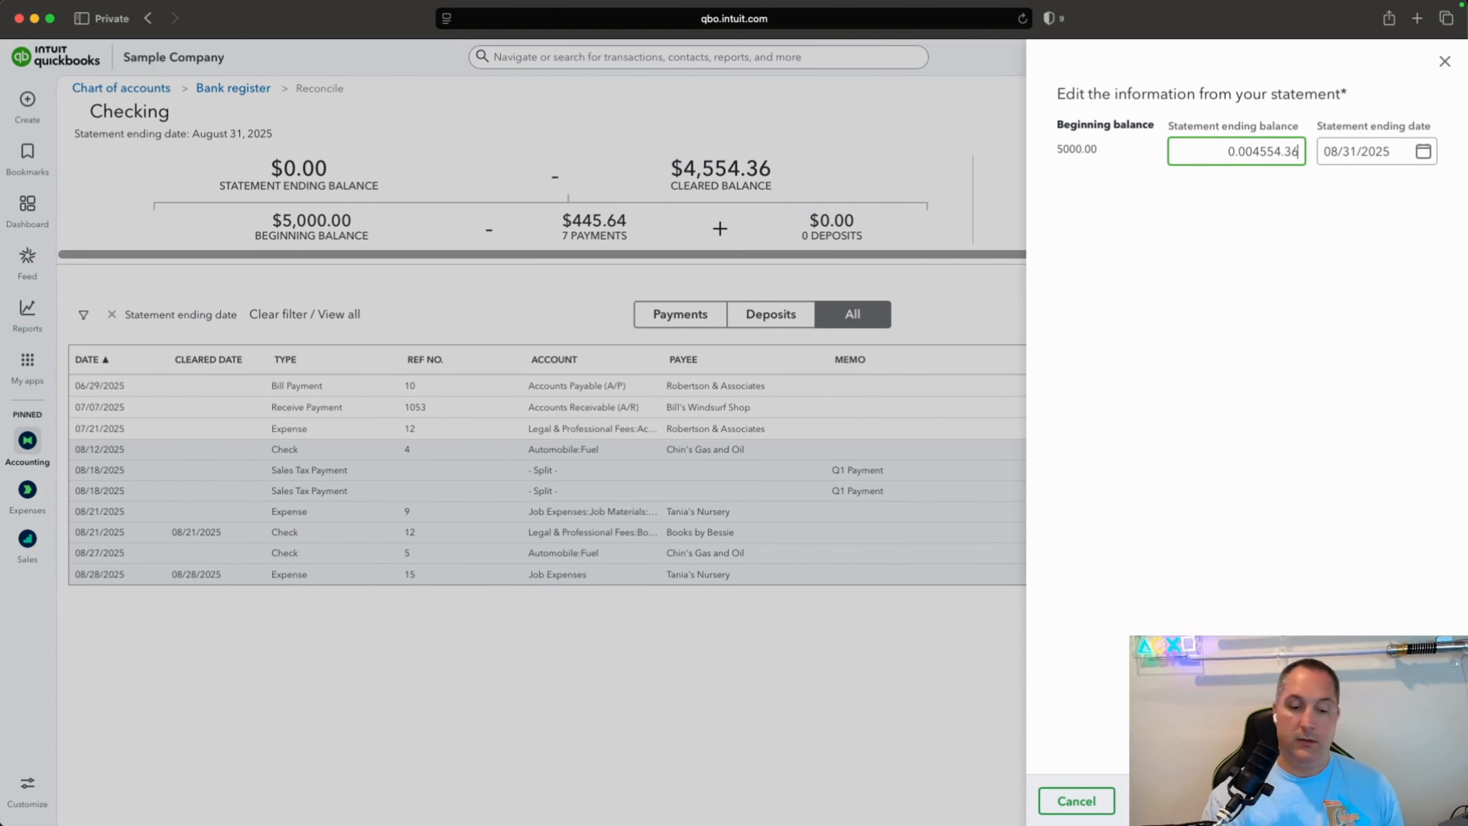
{"action": "key", "text": "Left"}
{"action": "key", "text": "Left"}
{"action": "key", "text": "BackSpace"}
{"action": "key", "text": "BackSpace"}
{"action": "key", "text": "BackSpace"}
{"action": "key", "text": "BackSpace"}
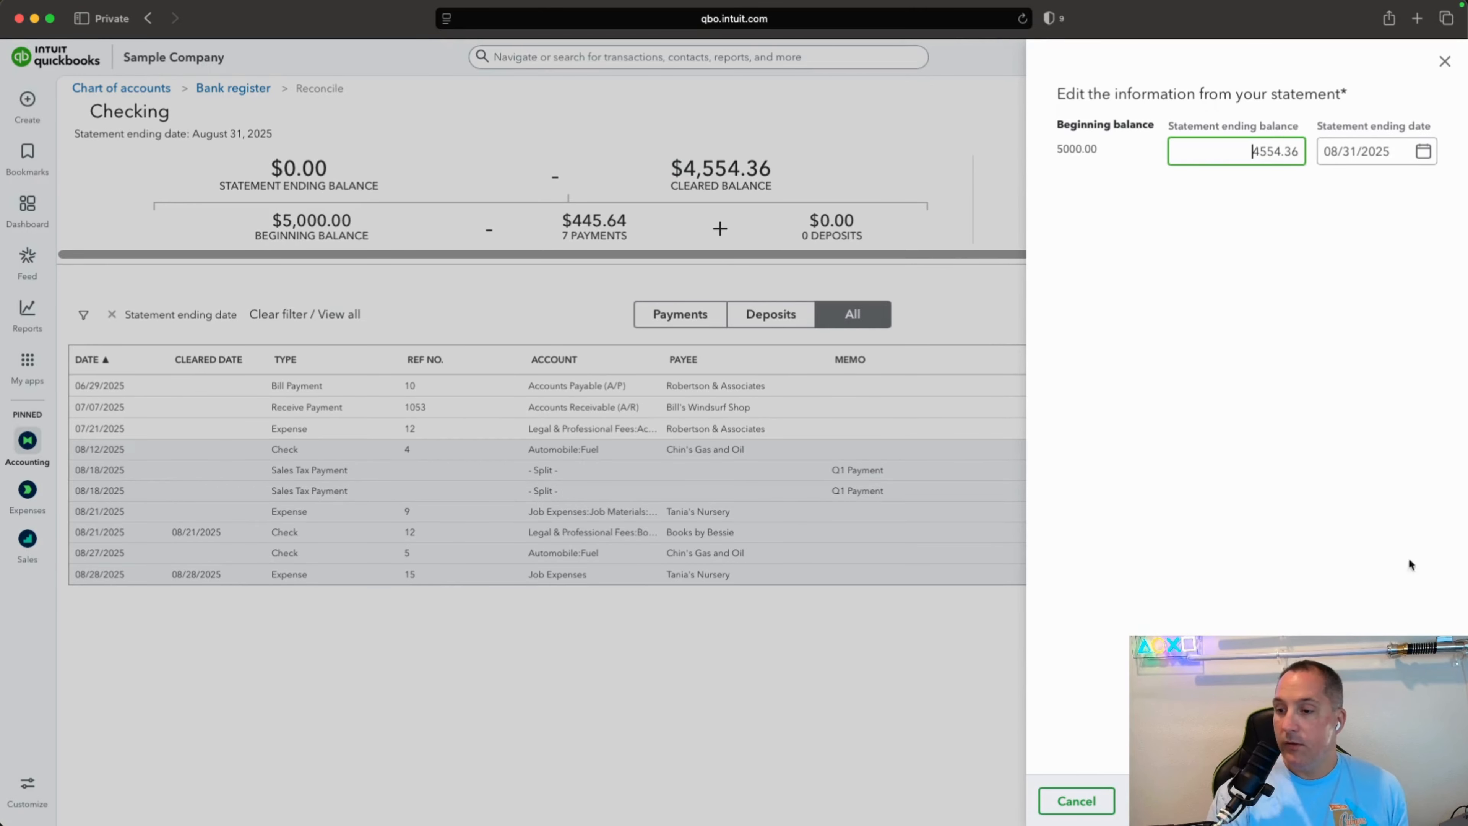
{"action": "left_click", "coordinate": [1421, 801]}
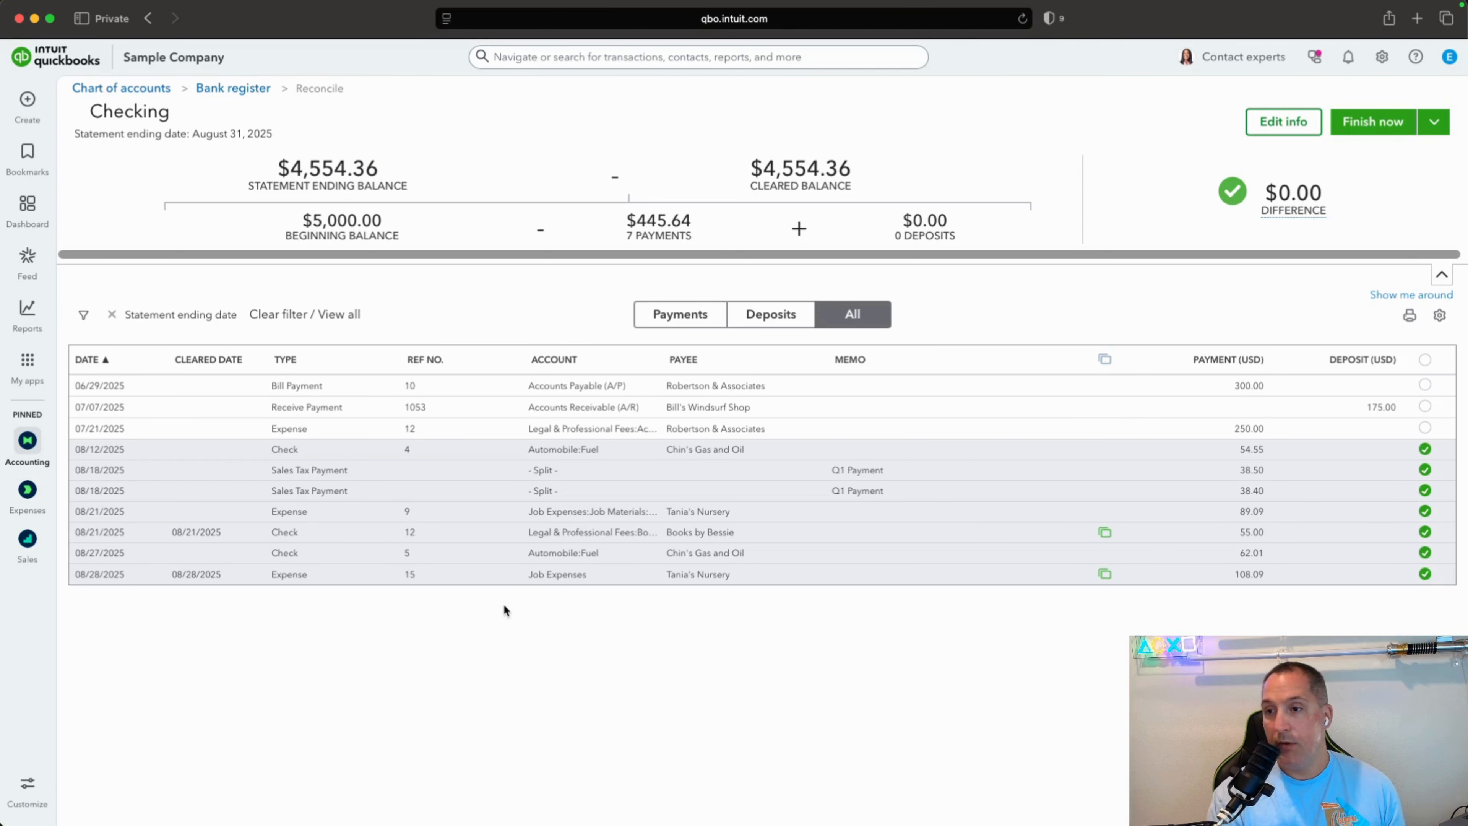
Open the Checking account's bank register, close the register basics tip, and look through the transactions
{"action": "left_click", "coordinate": [233, 88]}
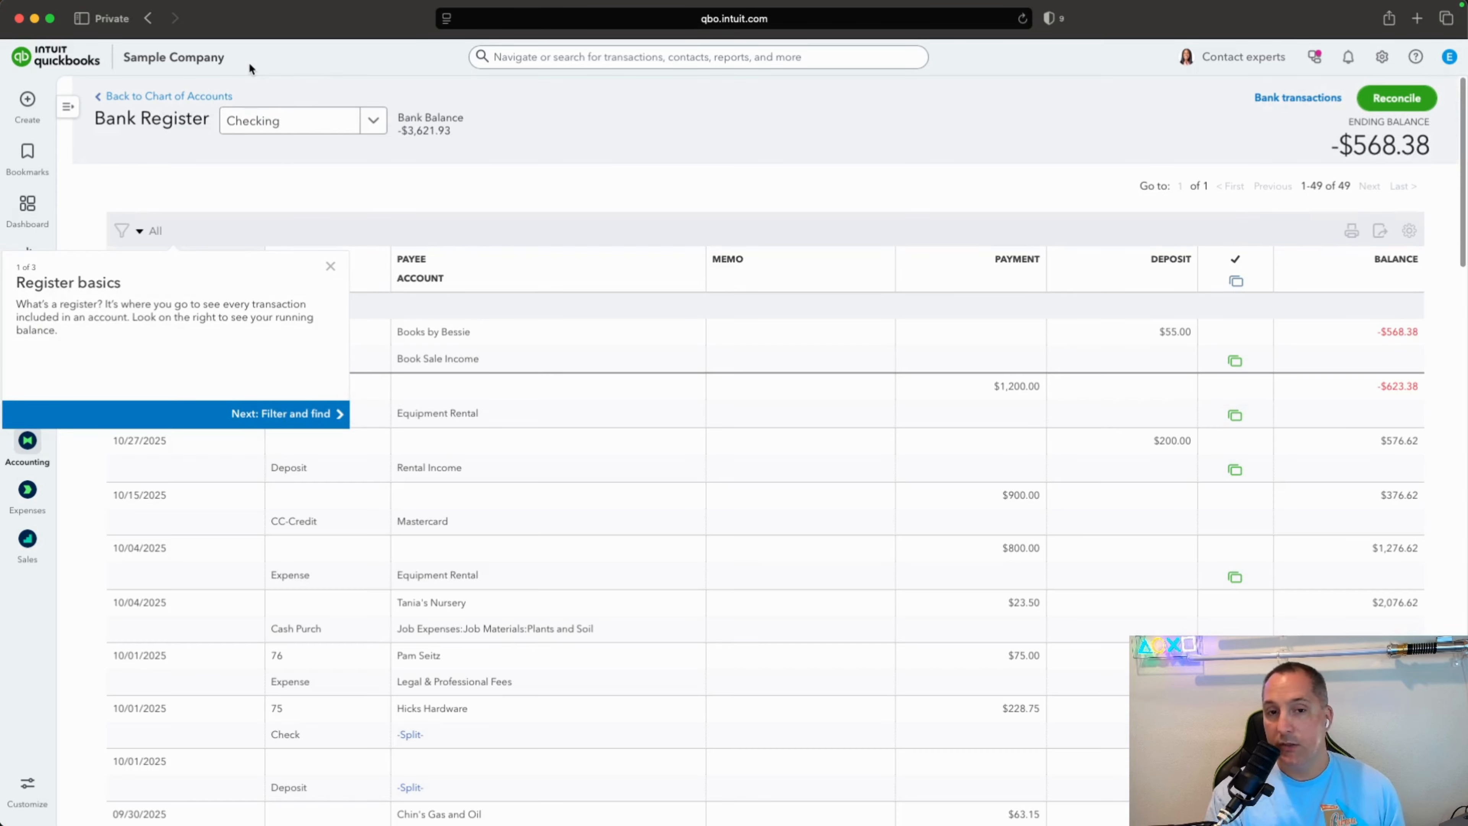
{"action": "left_click", "coordinate": [331, 264]}
{"action": "scroll", "coordinate": [983, 578], "scroll_direction": "down", "scroll_amount": 3}
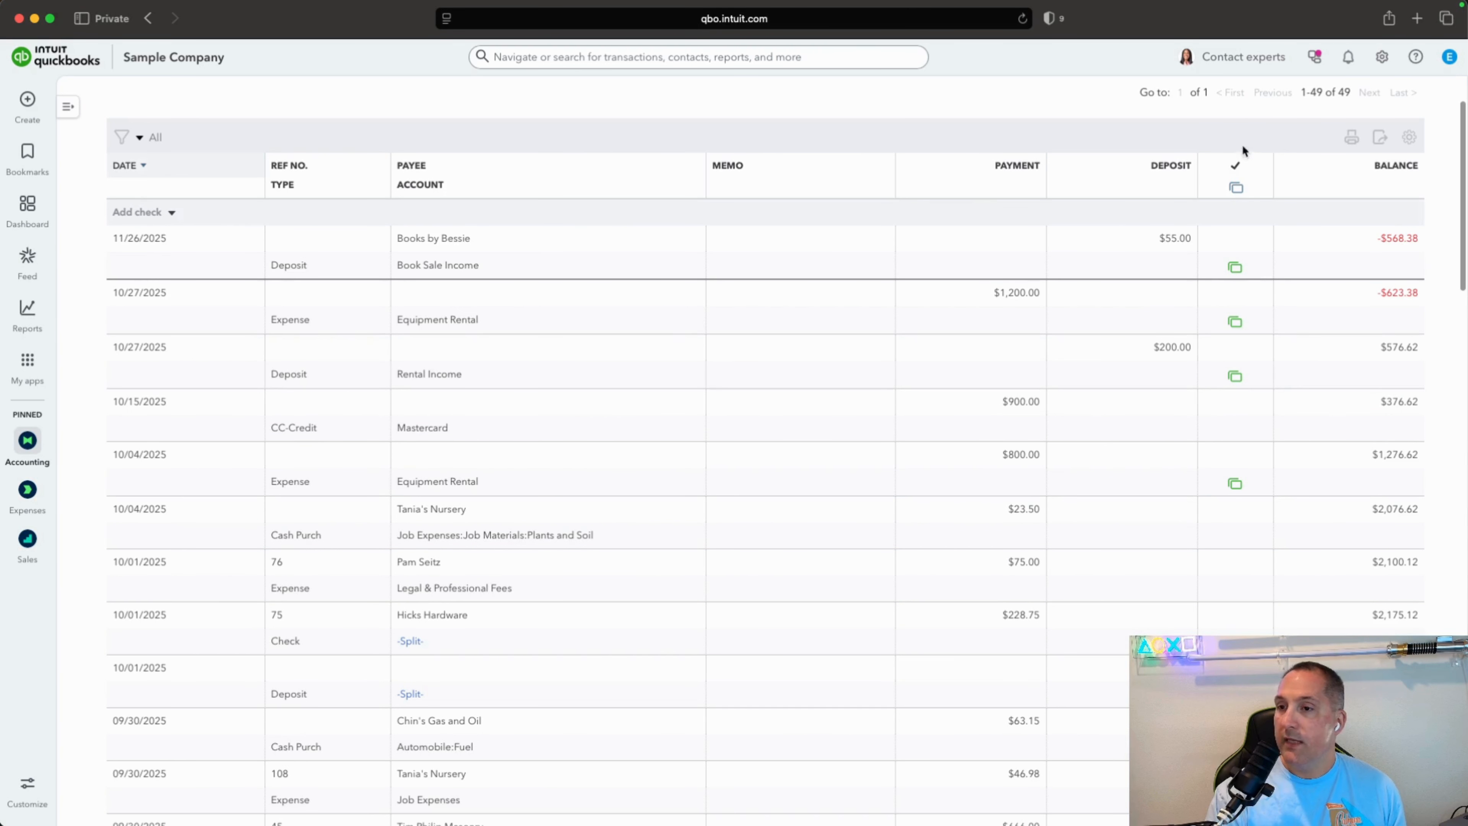
Try switching the reconcile status of the 10/01/2025 expense with reference number 76 to C and to R
{"action": "left_click", "coordinate": [1231, 572]}
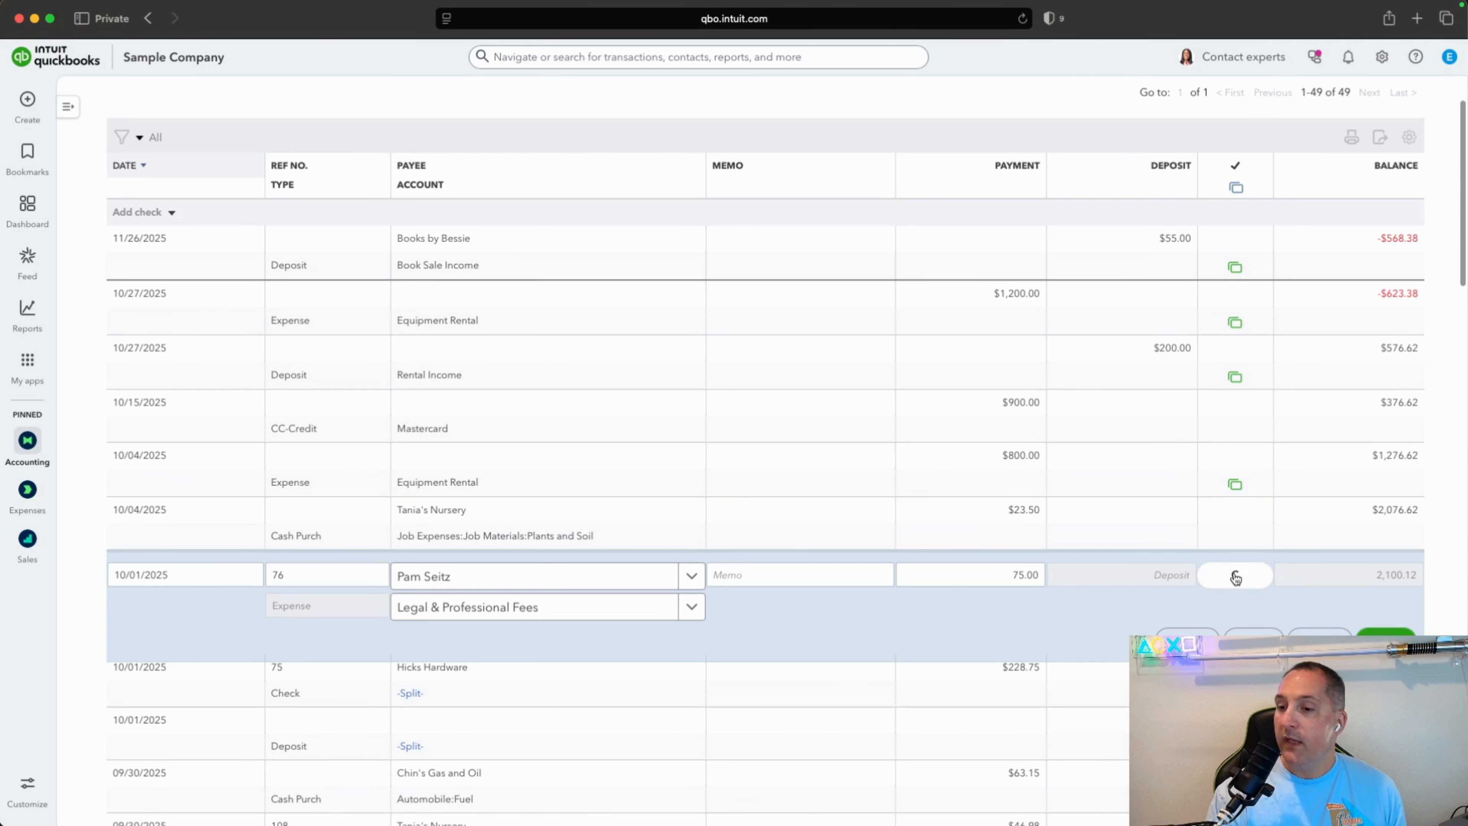
{"action": "left_click", "coordinate": [1235, 577]}
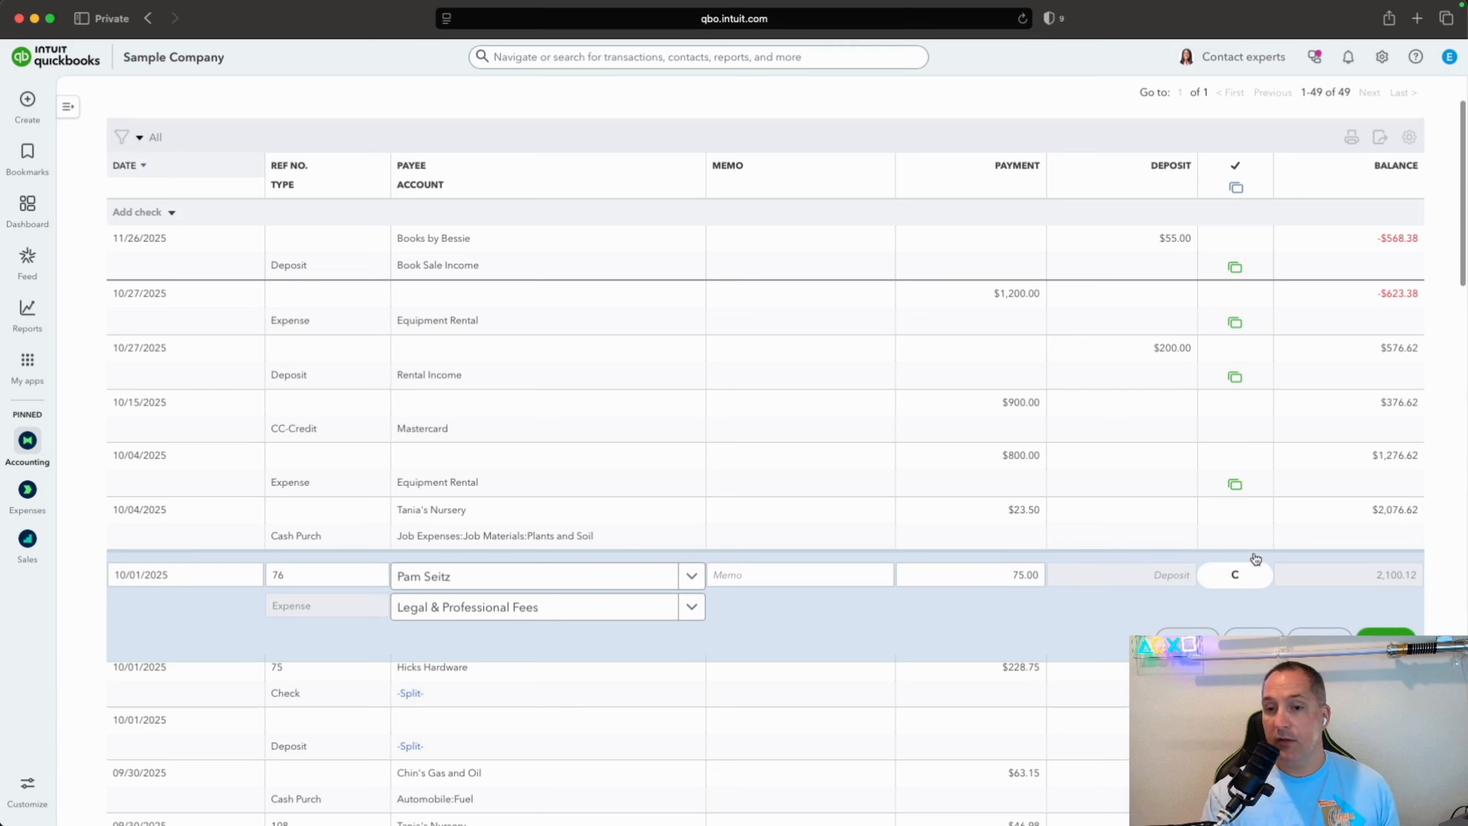
{"action": "left_click", "coordinate": [1254, 572]}
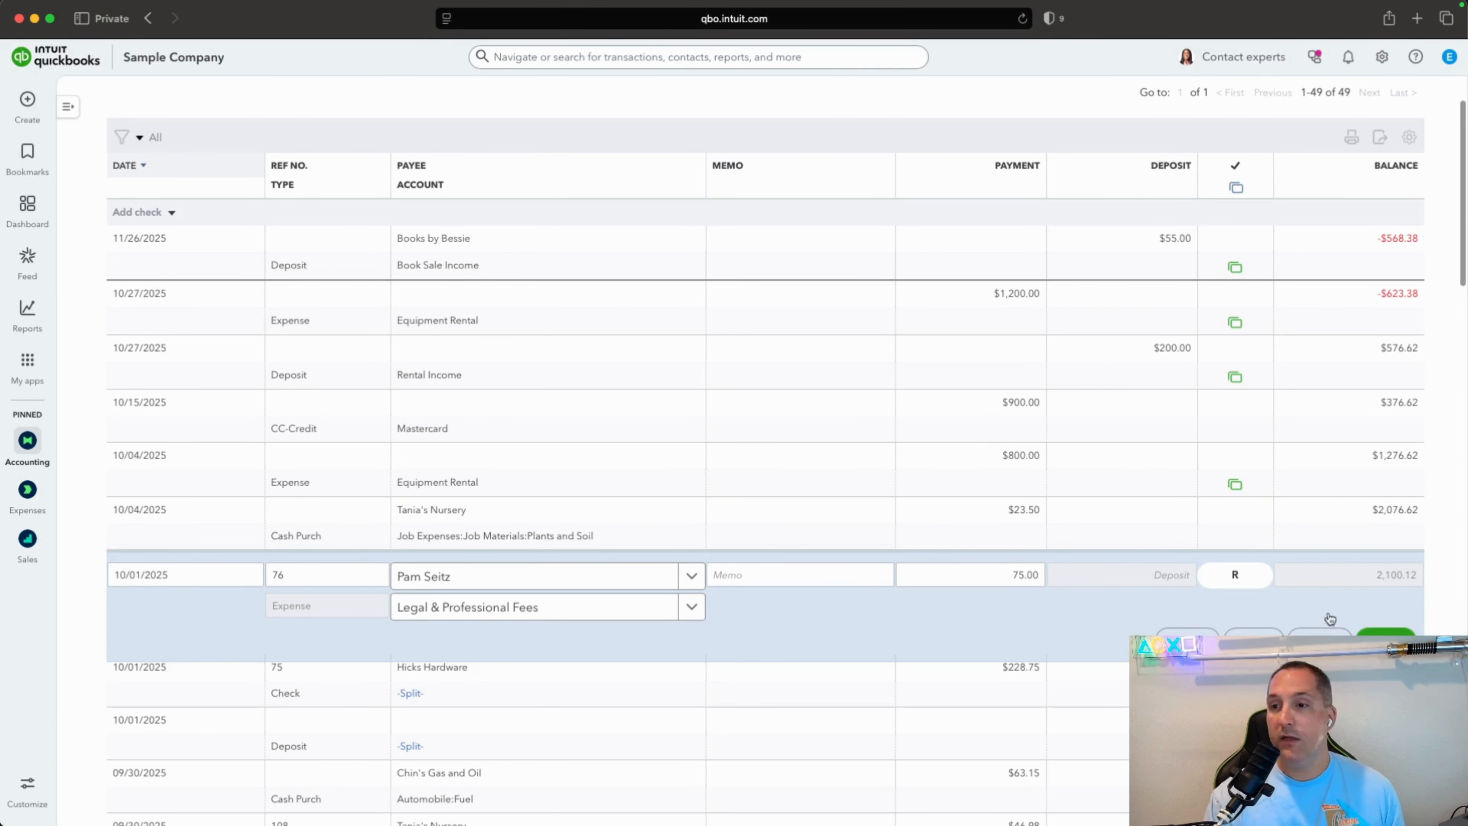
Resume the Checking reconciliation from the Reconcile page in the existing experience and check the options for finishing it
{"action": "mouse_move", "coordinate": [29, 448]}
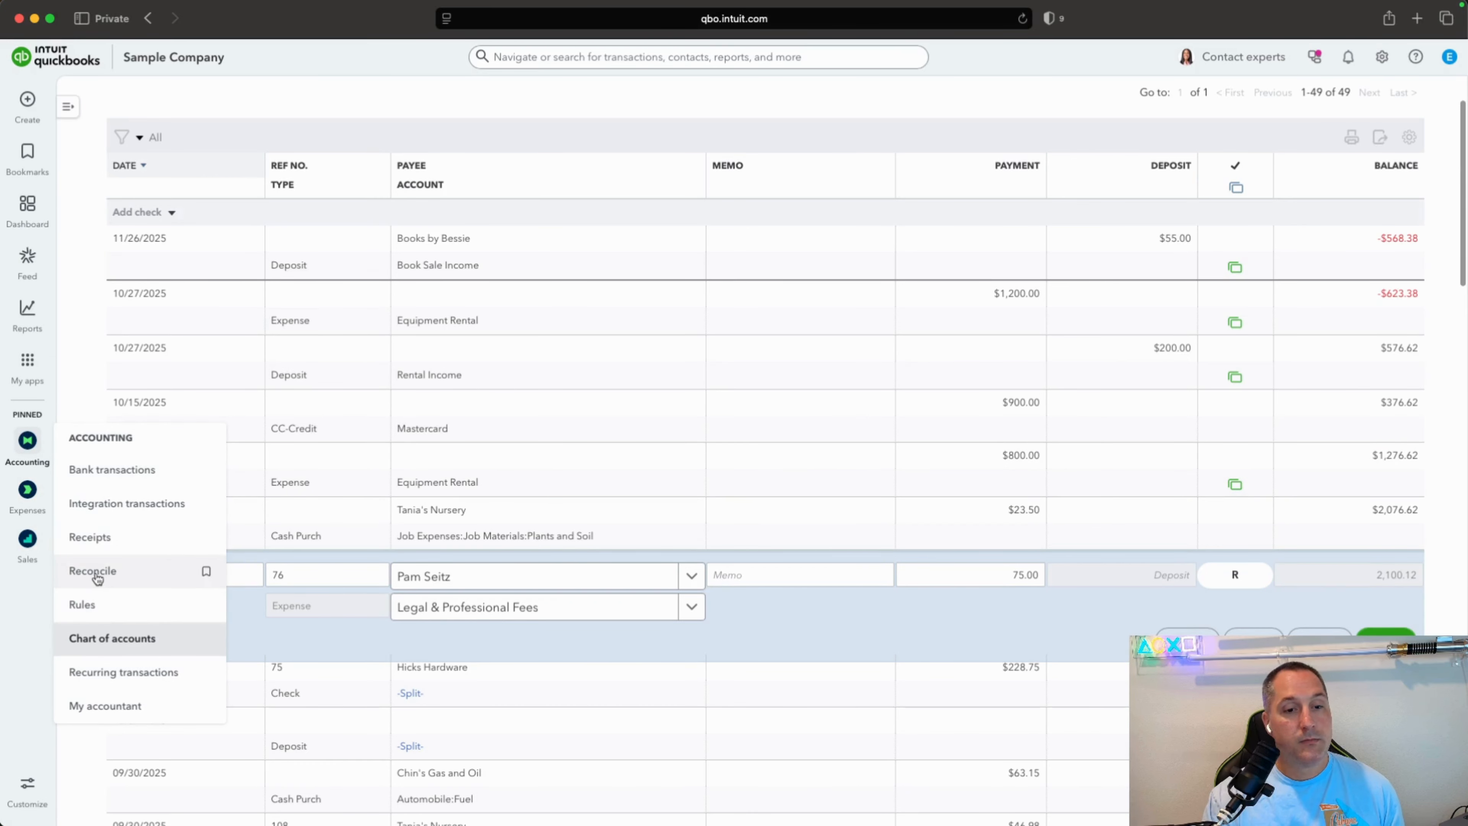
{"action": "left_click", "coordinate": [95, 572]}
{"action": "left_click", "coordinate": [807, 455]}
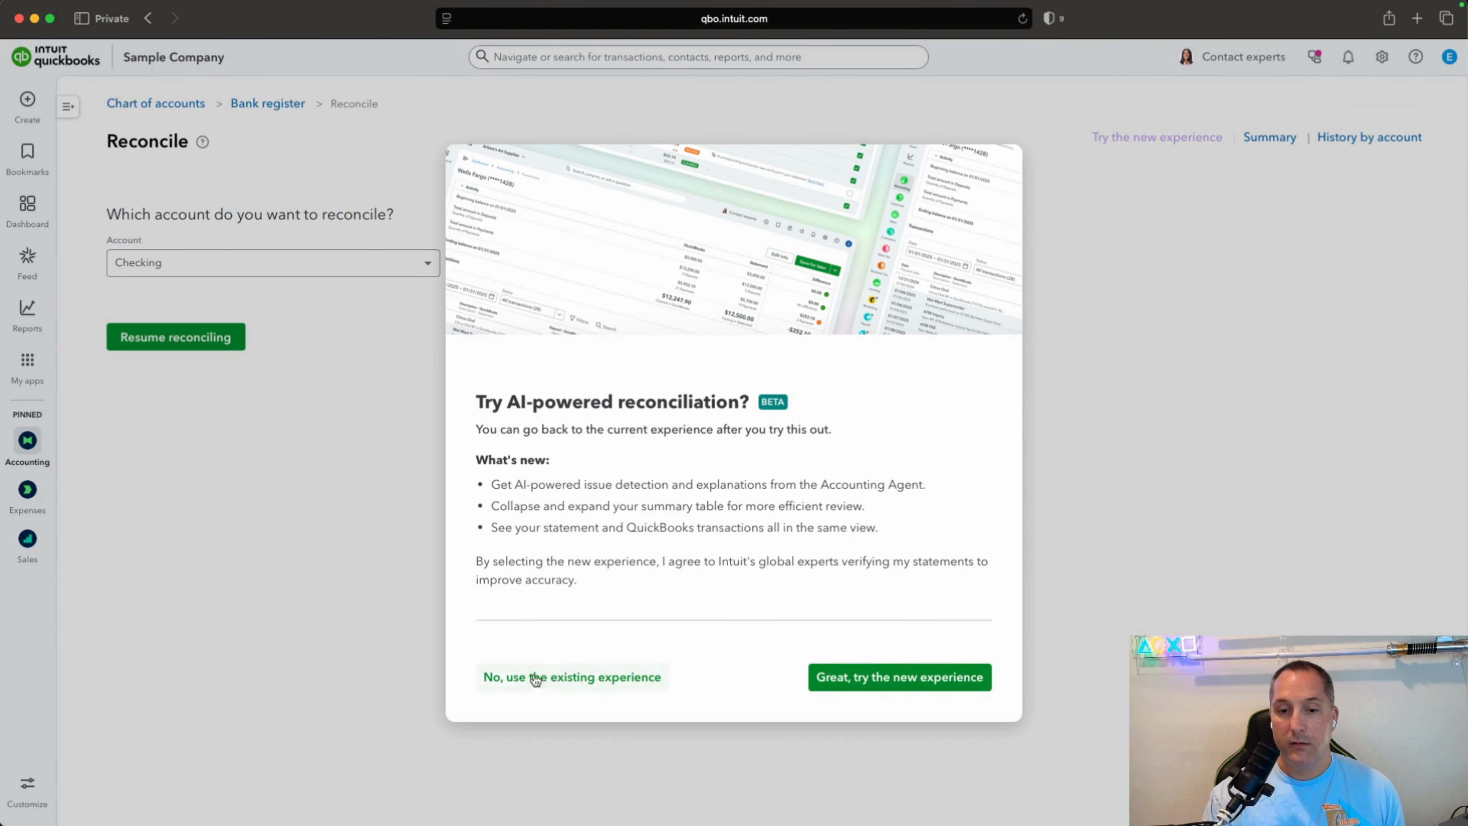
{"action": "left_click", "coordinate": [890, 671]}
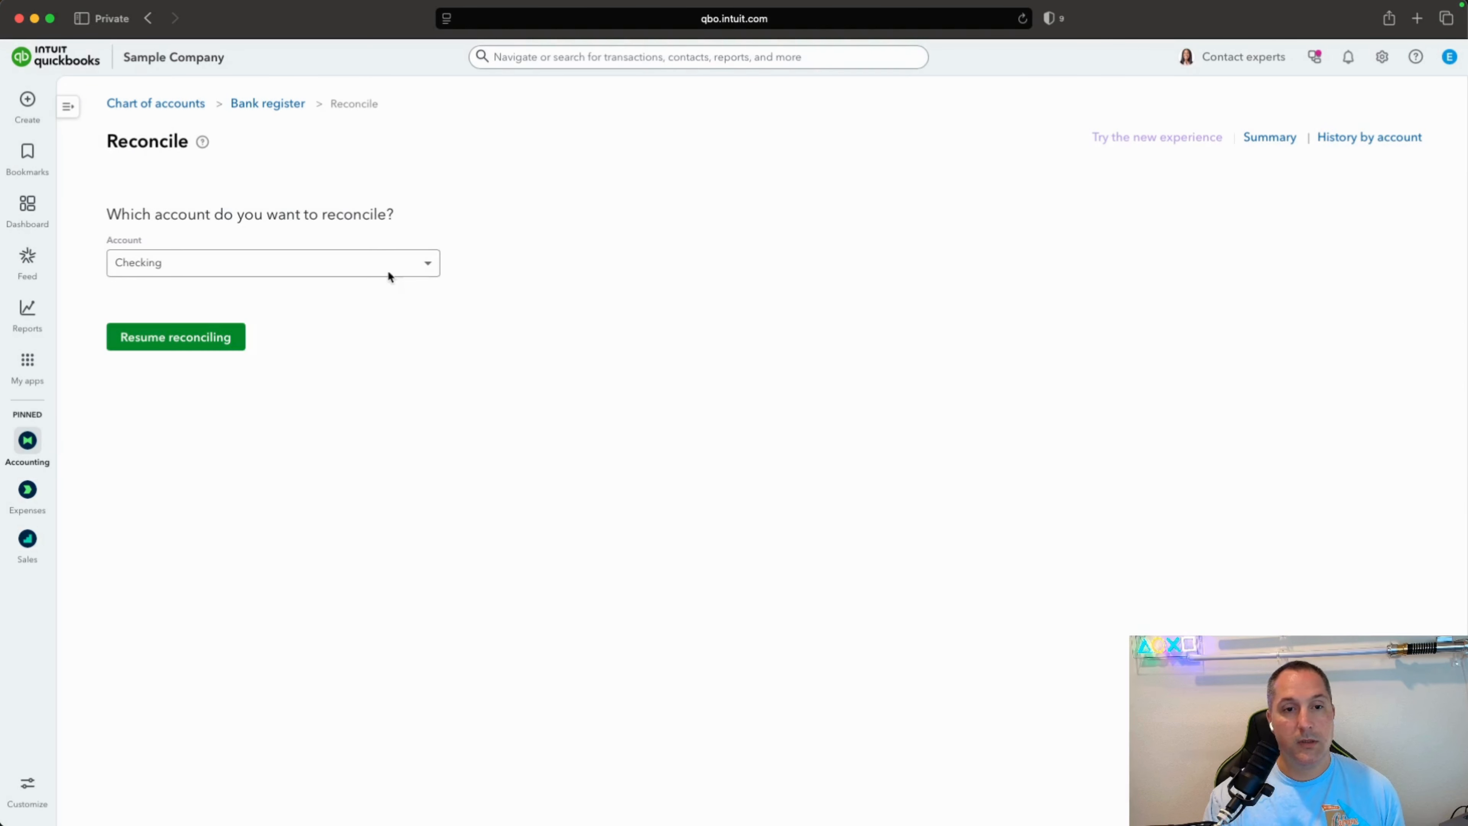
{"action": "left_click", "coordinate": [181, 336]}
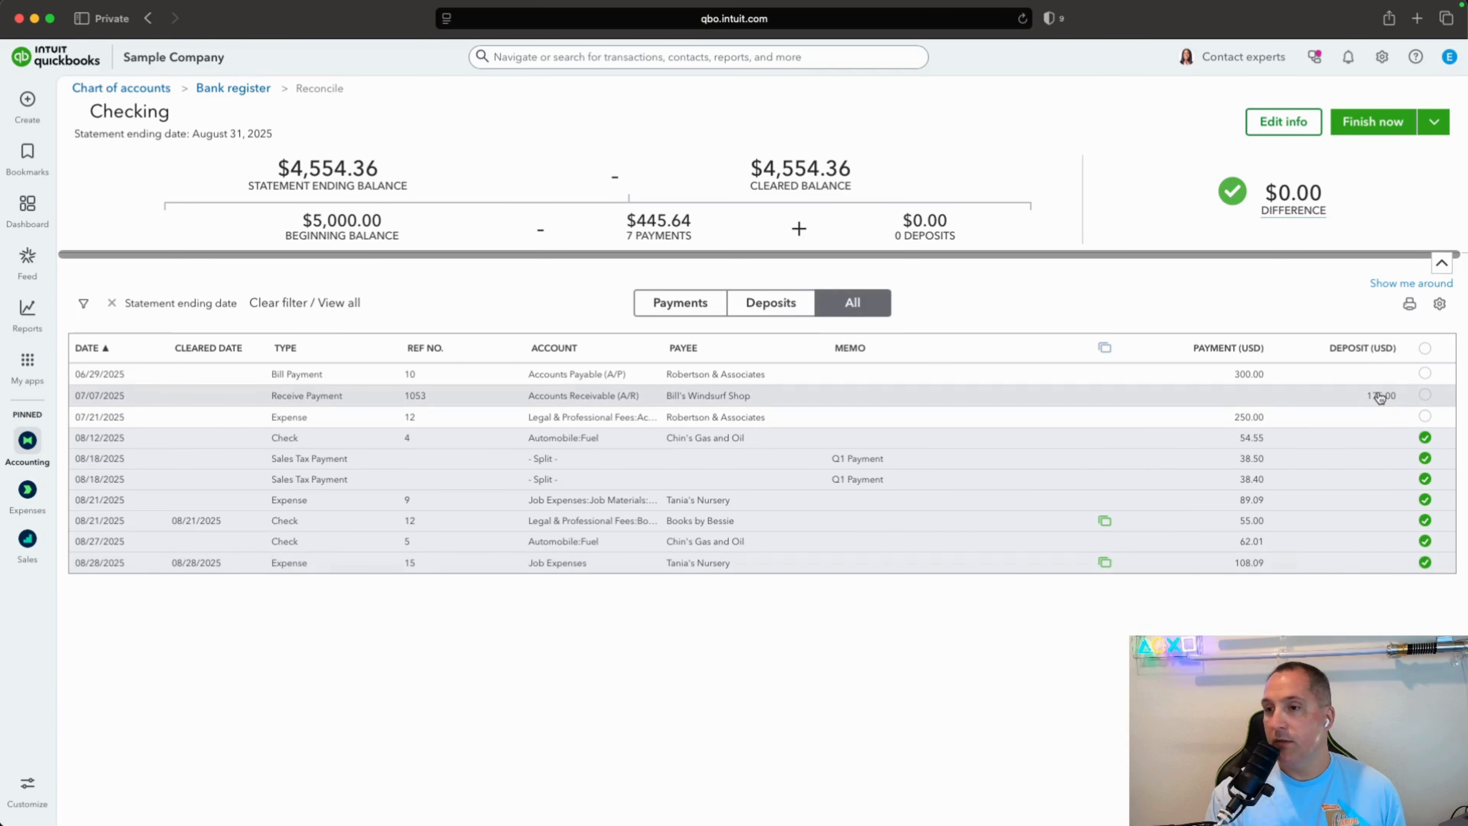
{"action": "left_click", "coordinate": [1434, 122]}
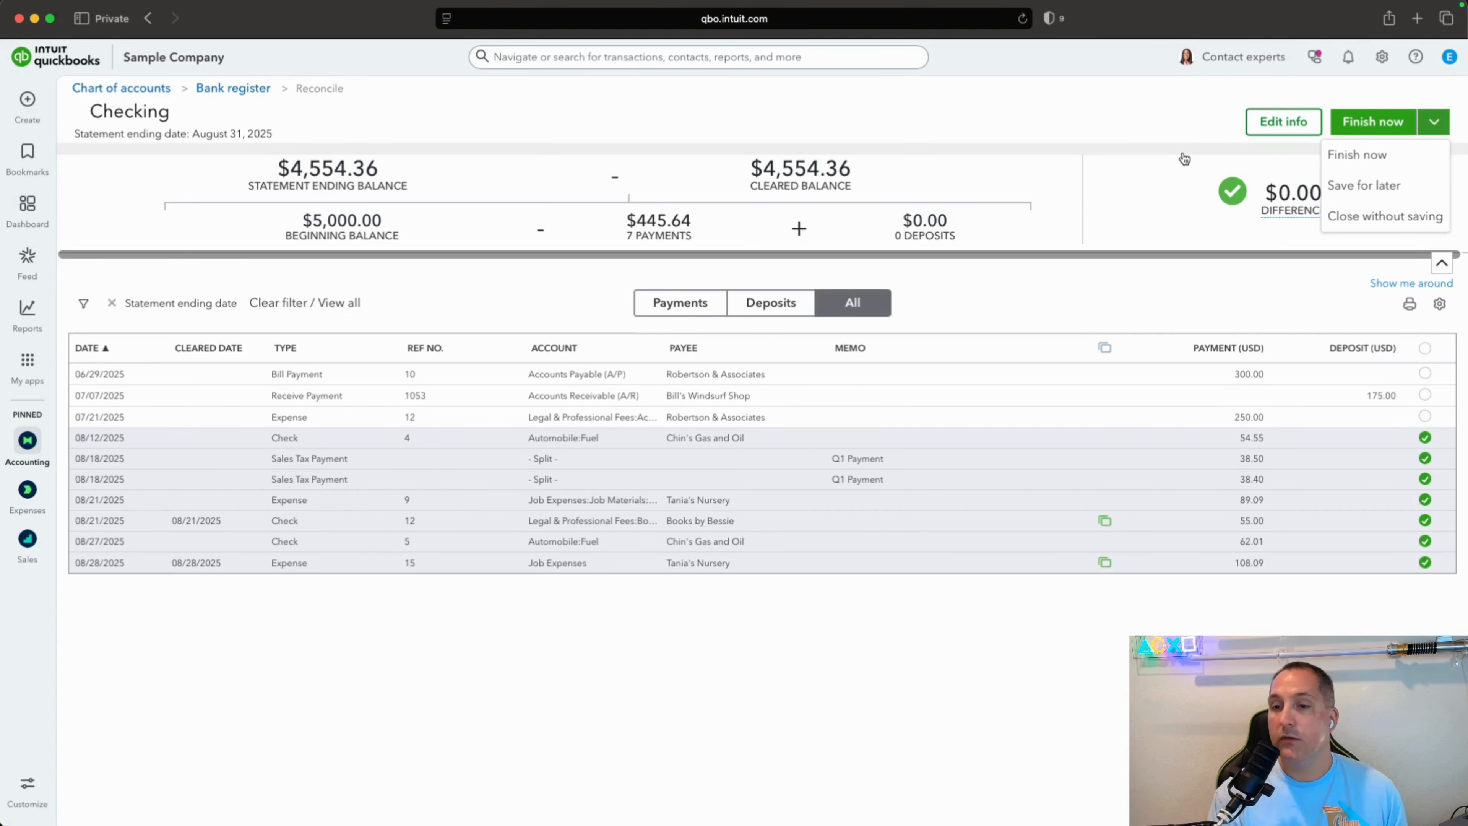
Open the bank rules list from the accounting area
{"action": "mouse_move", "coordinate": [29, 448]}
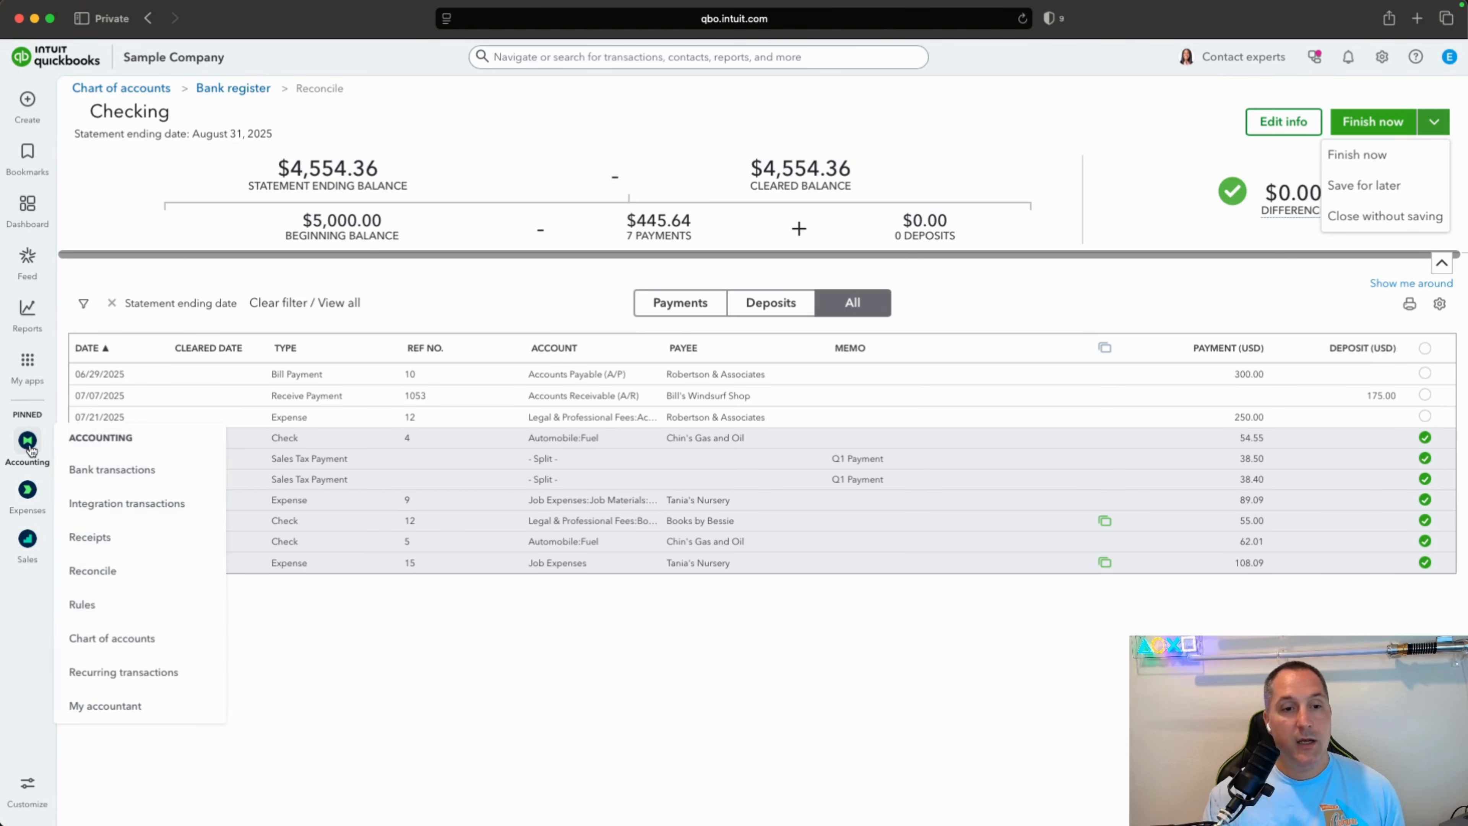
{"action": "left_click", "coordinate": [86, 607]}
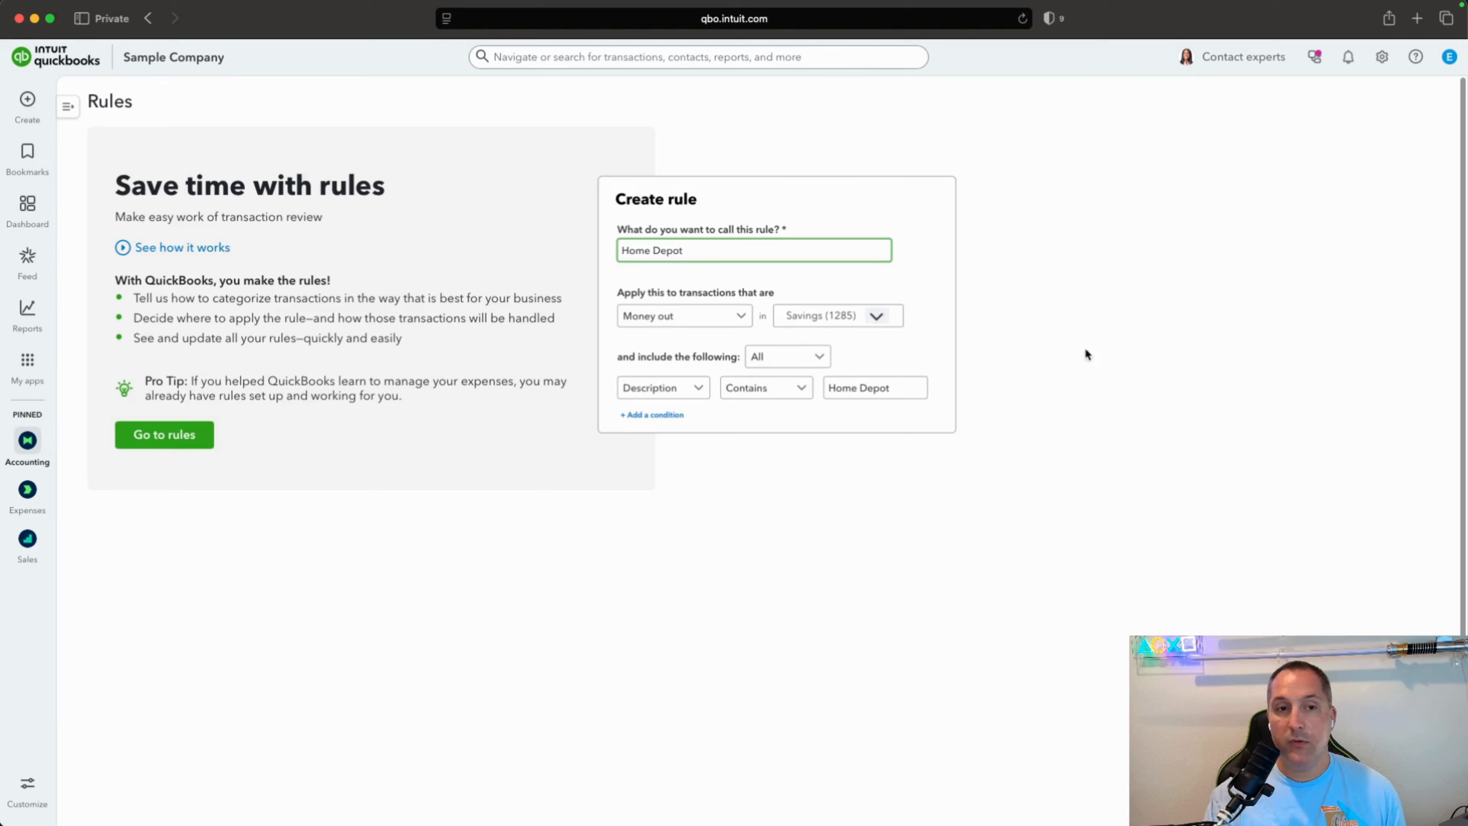
{"action": "left_click", "coordinate": [174, 437]}
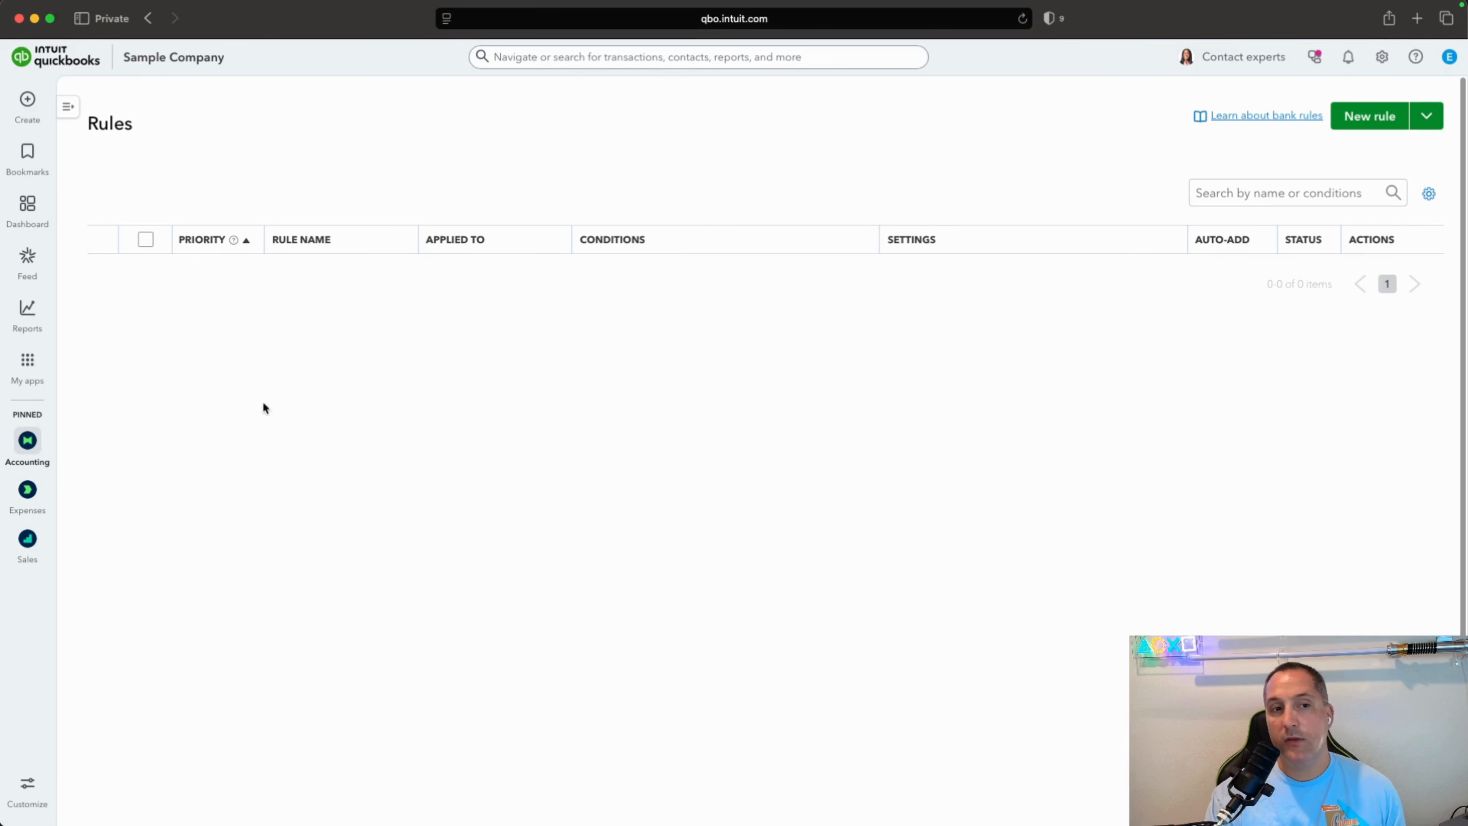
Open the bank transactions page, look through the Checking and Savings feeds, and show the Mastercard transactions for review
{"action": "left_click", "coordinate": [29, 364]}
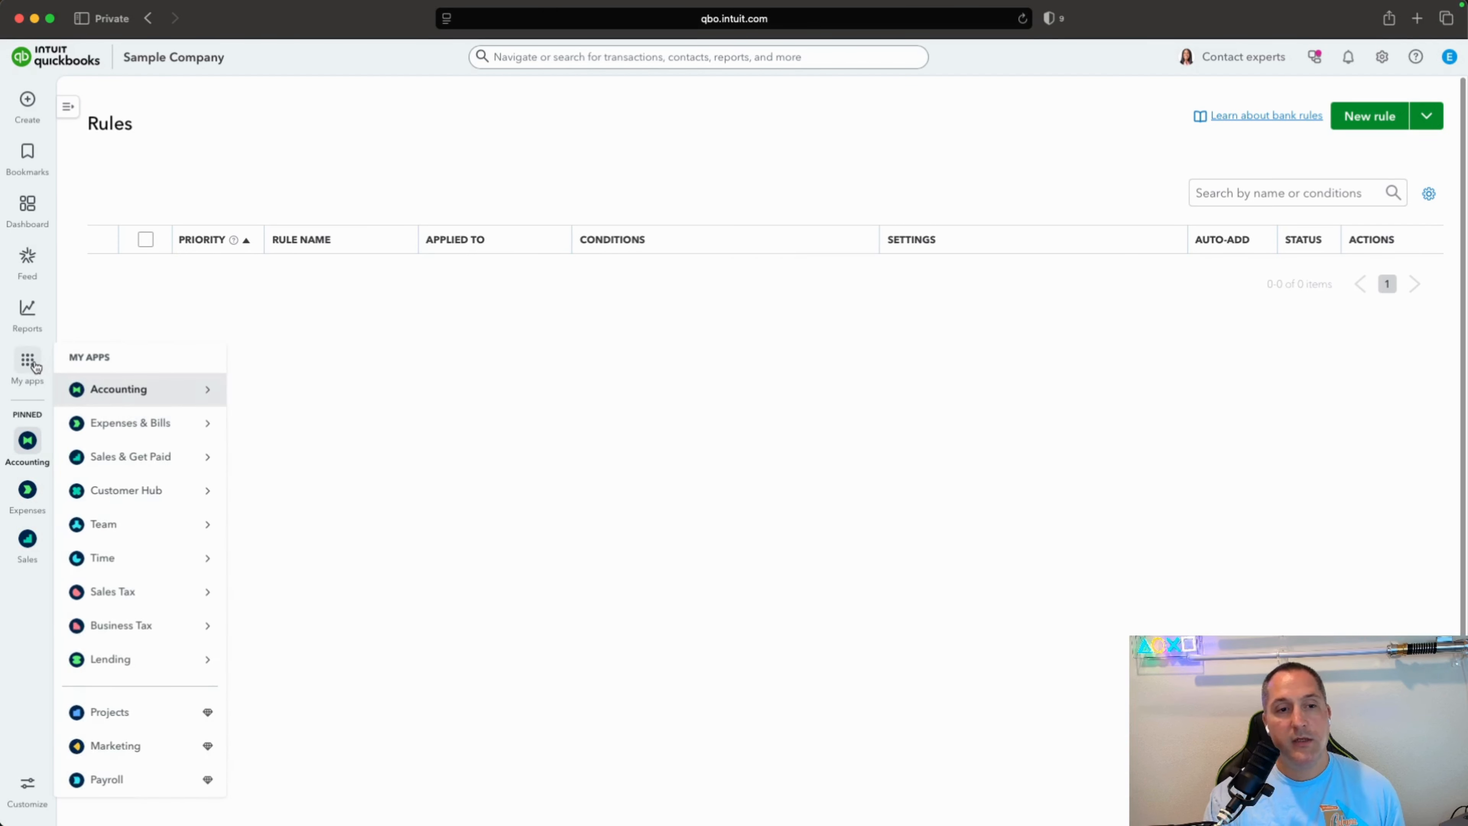
{"action": "mouse_move", "coordinate": [29, 441]}
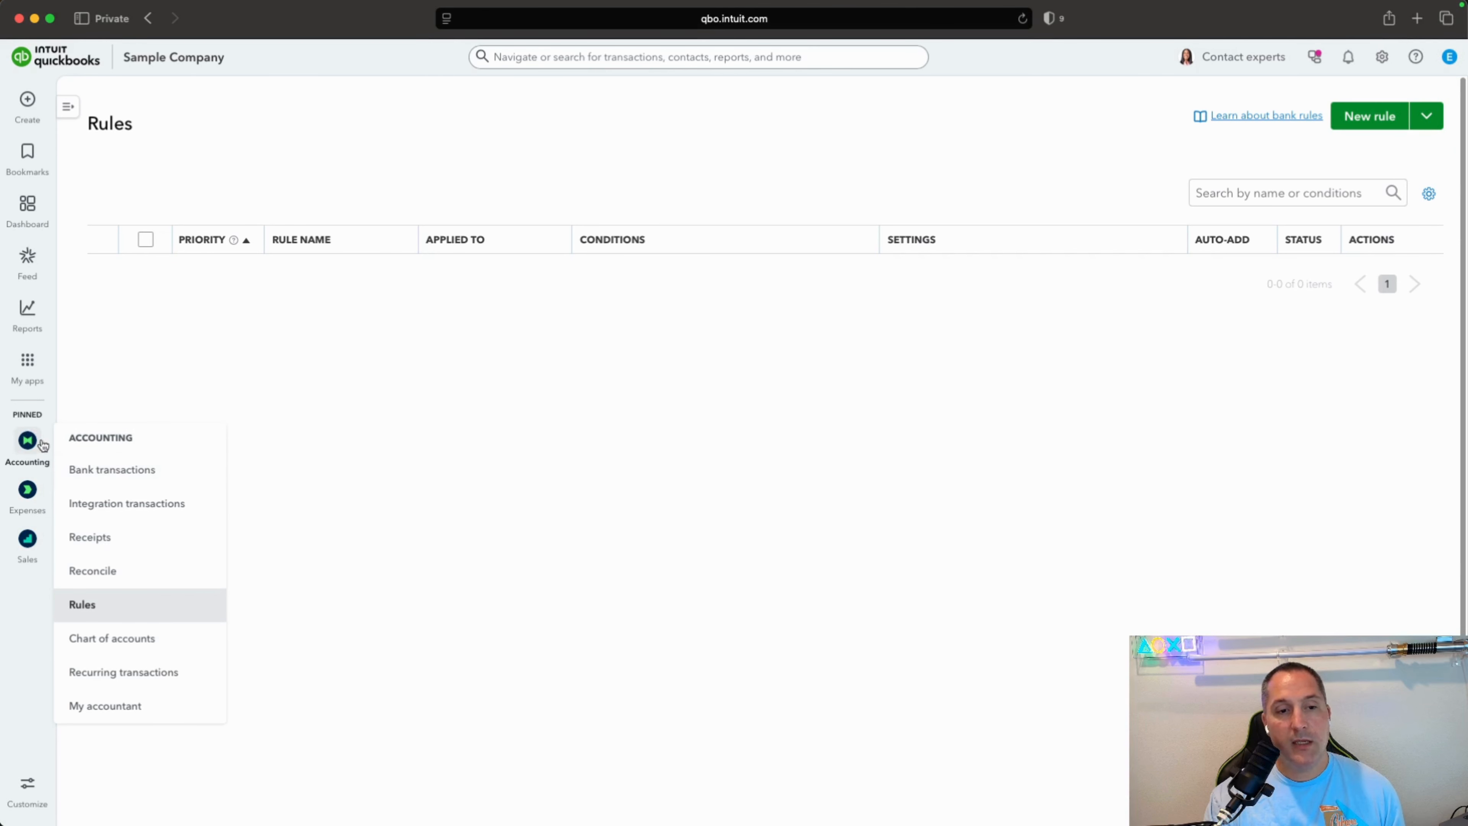
{"action": "left_click", "coordinate": [96, 469]}
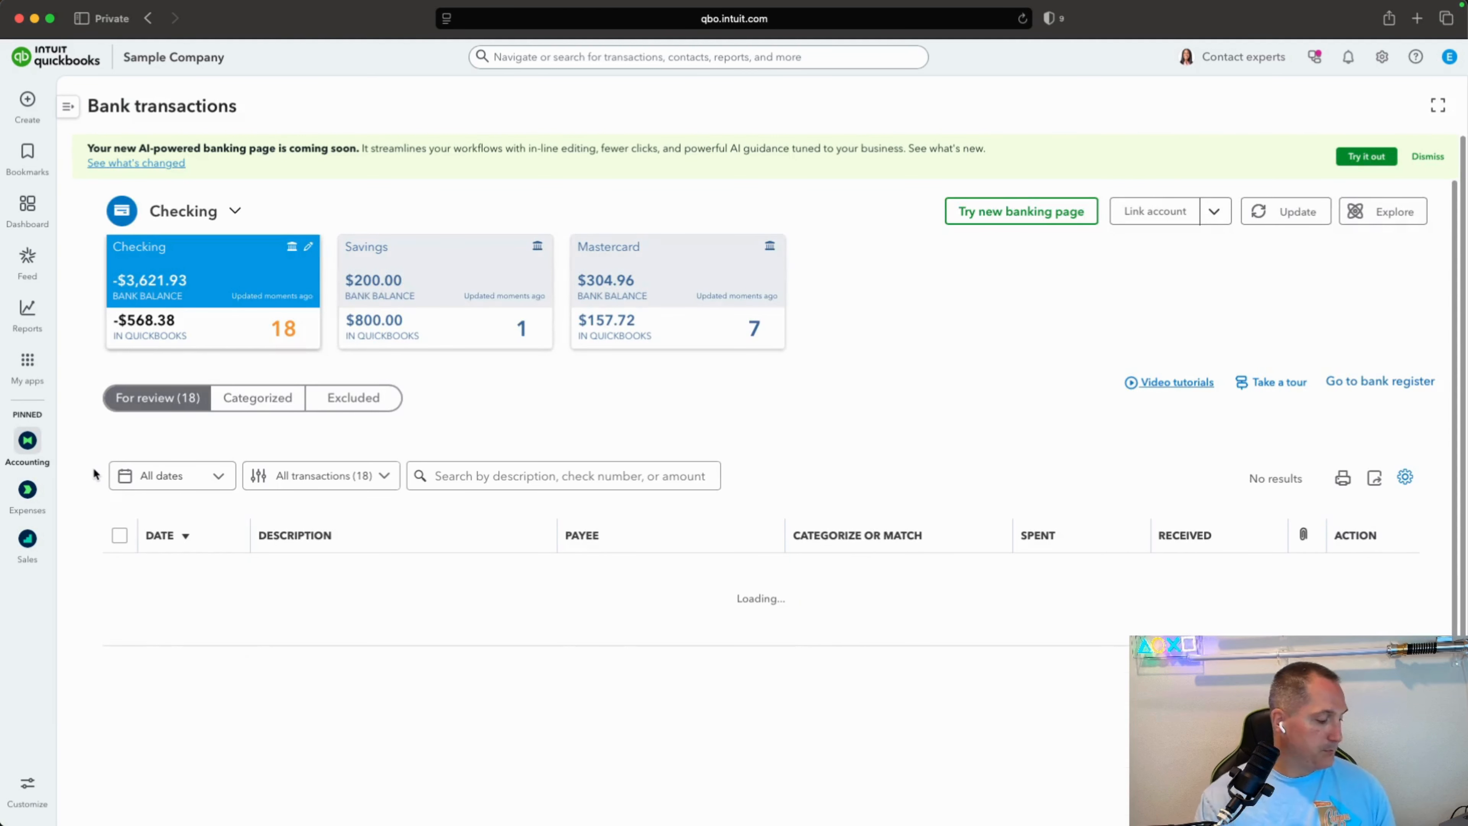
{"action": "scroll", "coordinate": [977, 509], "scroll_direction": "down", "scroll_amount": 5}
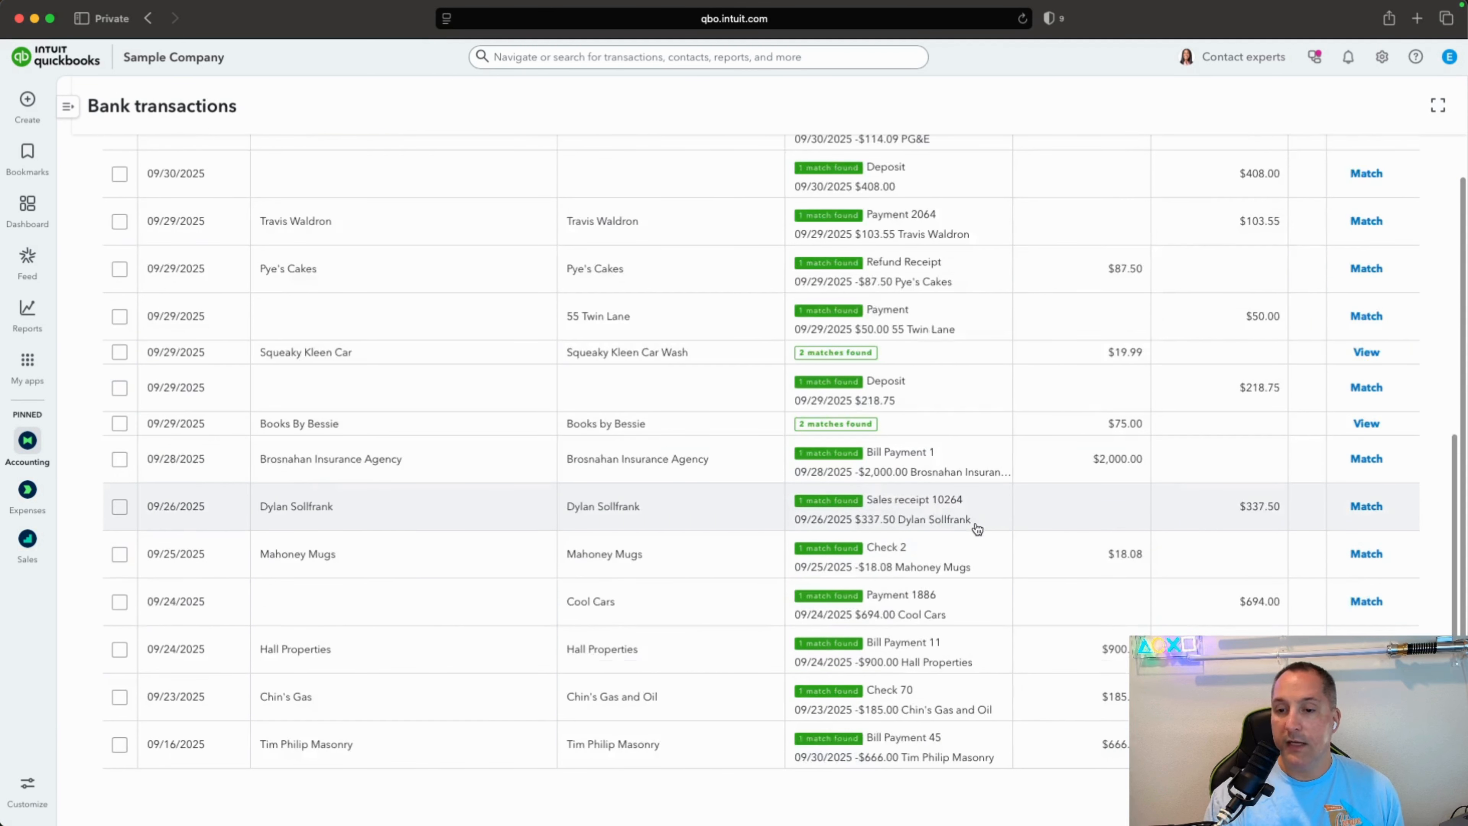
{"action": "scroll", "coordinate": [688, 564], "scroll_direction": "up", "scroll_amount": 5}
{"action": "left_click", "coordinate": [509, 244]}
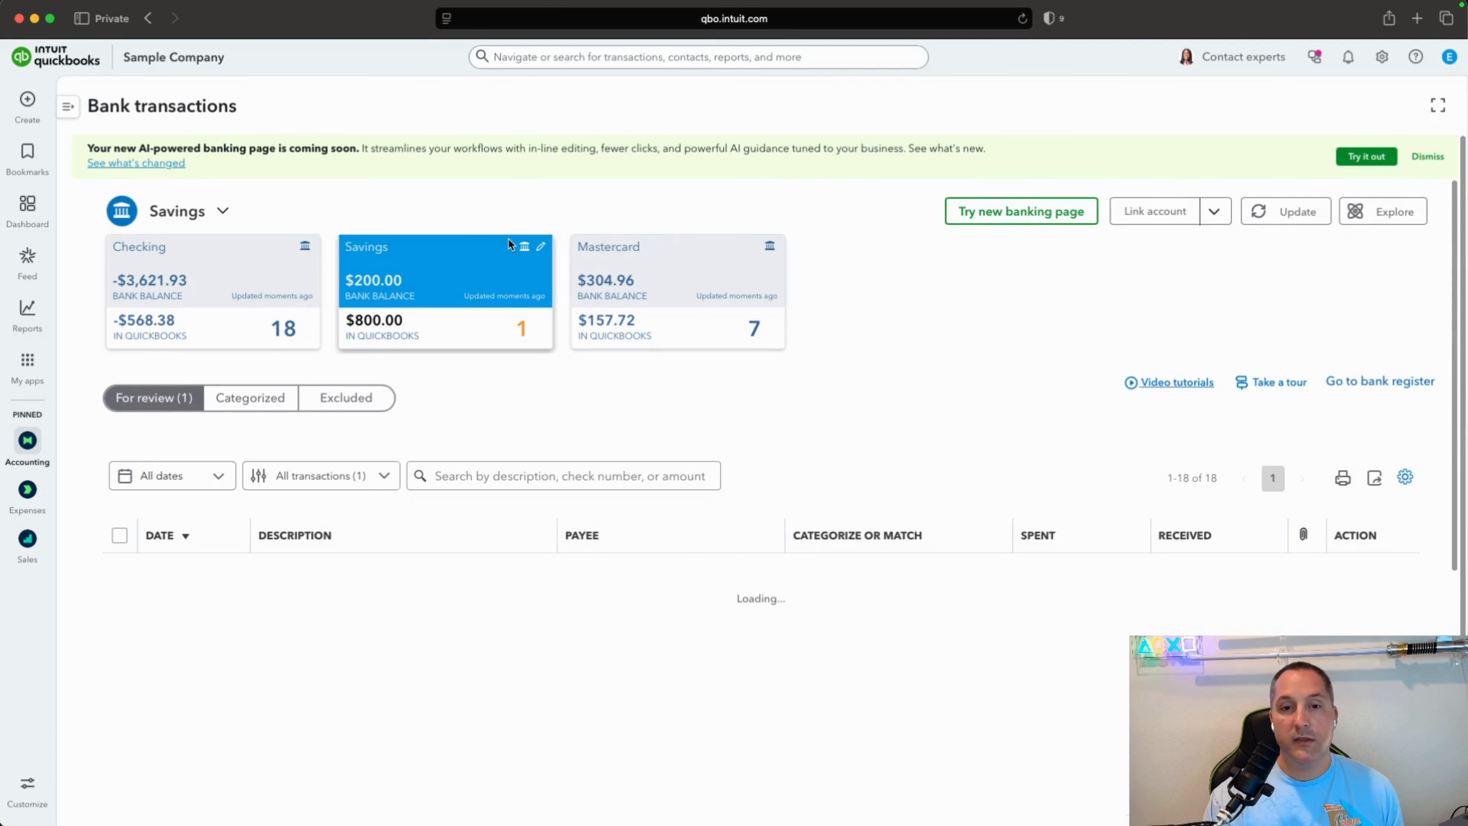
{"action": "left_click", "coordinate": [680, 278]}
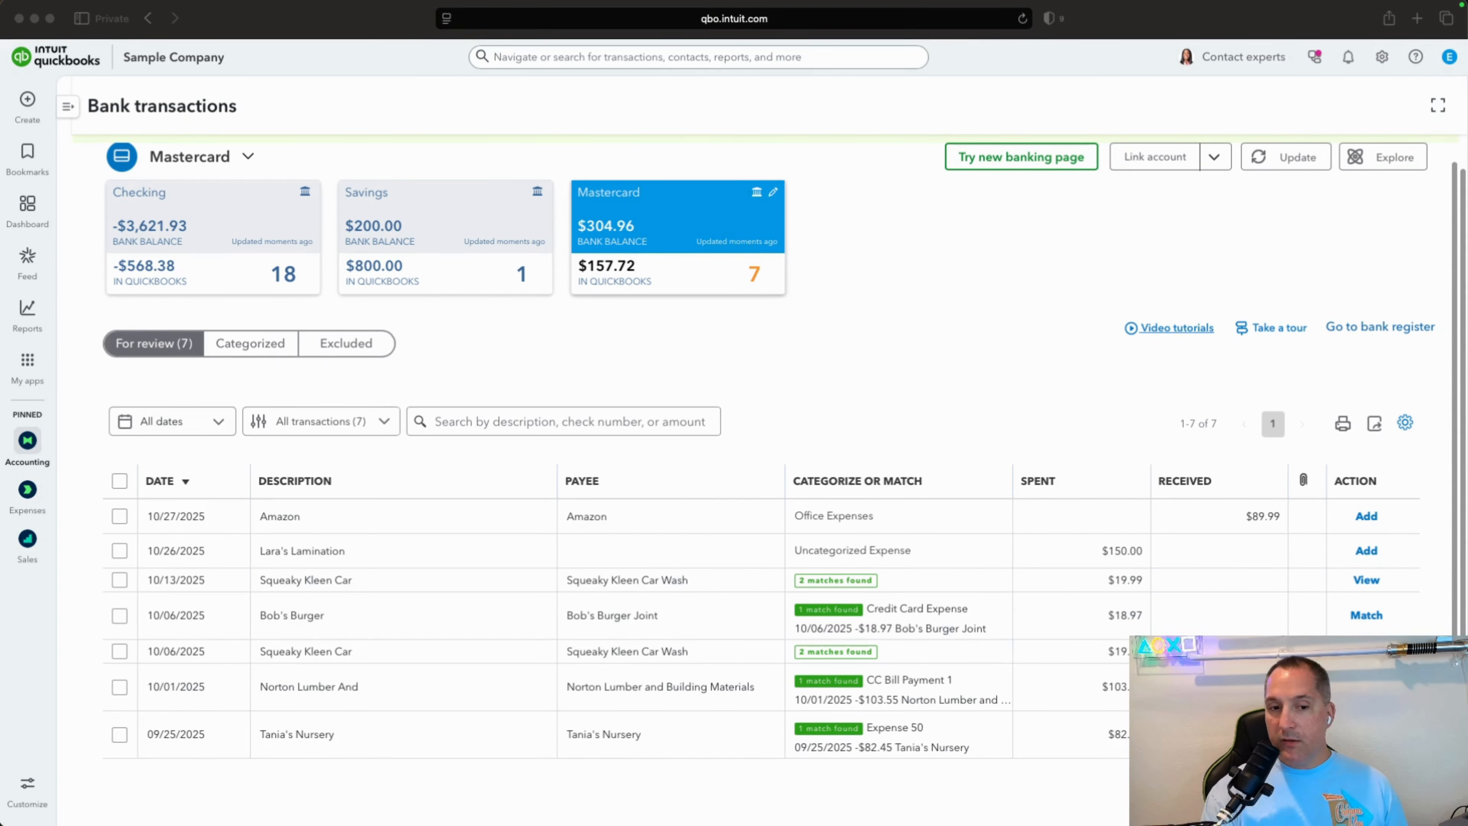
Expand the 10/26/2025 Lara's Lamination transaction and start adding "Lara's Lamination" as a new vendor for its payee
{"action": "left_click", "coordinate": [446, 552]}
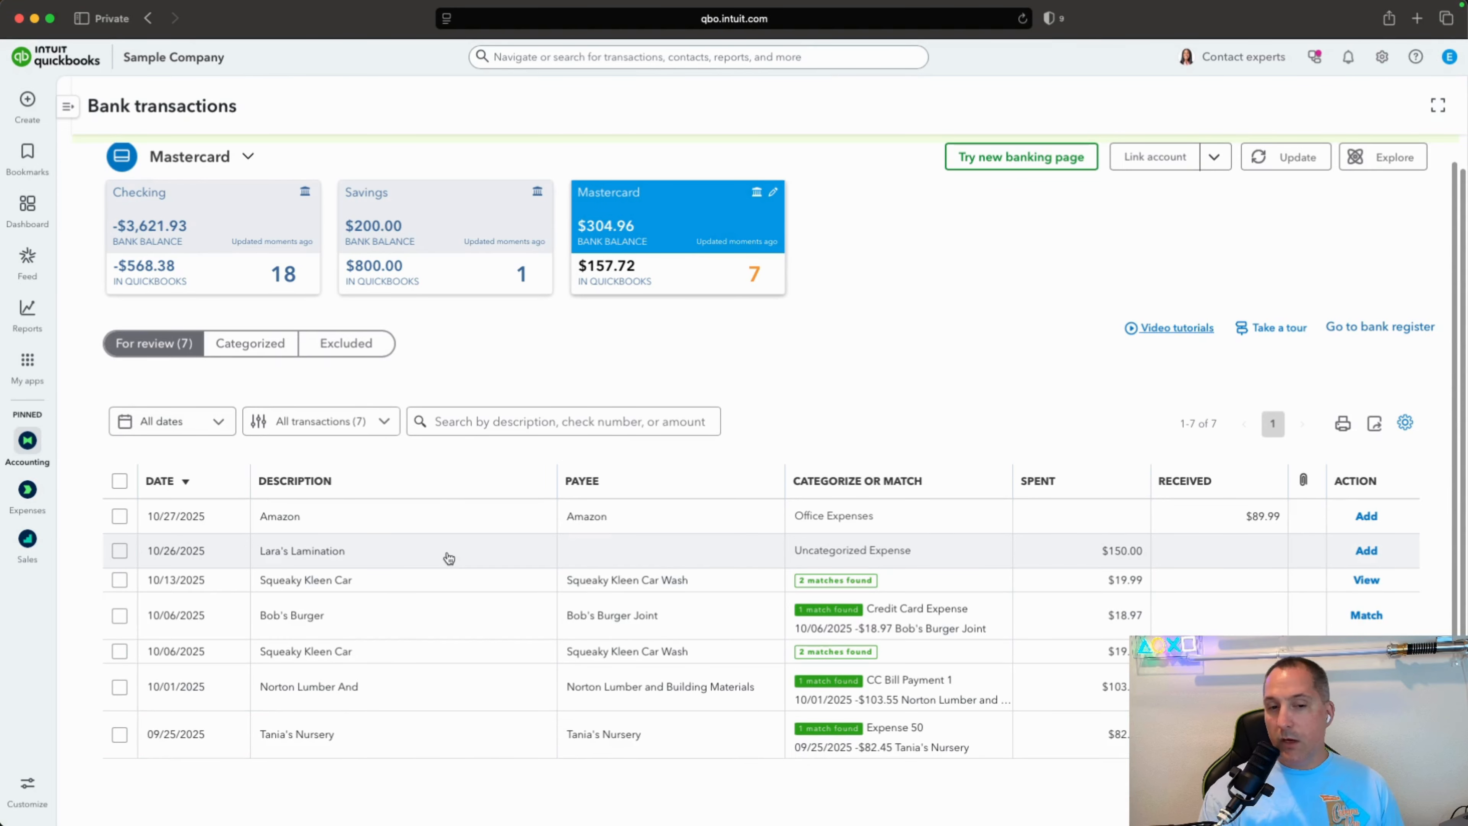
{"action": "left_click", "coordinate": [449, 558]}
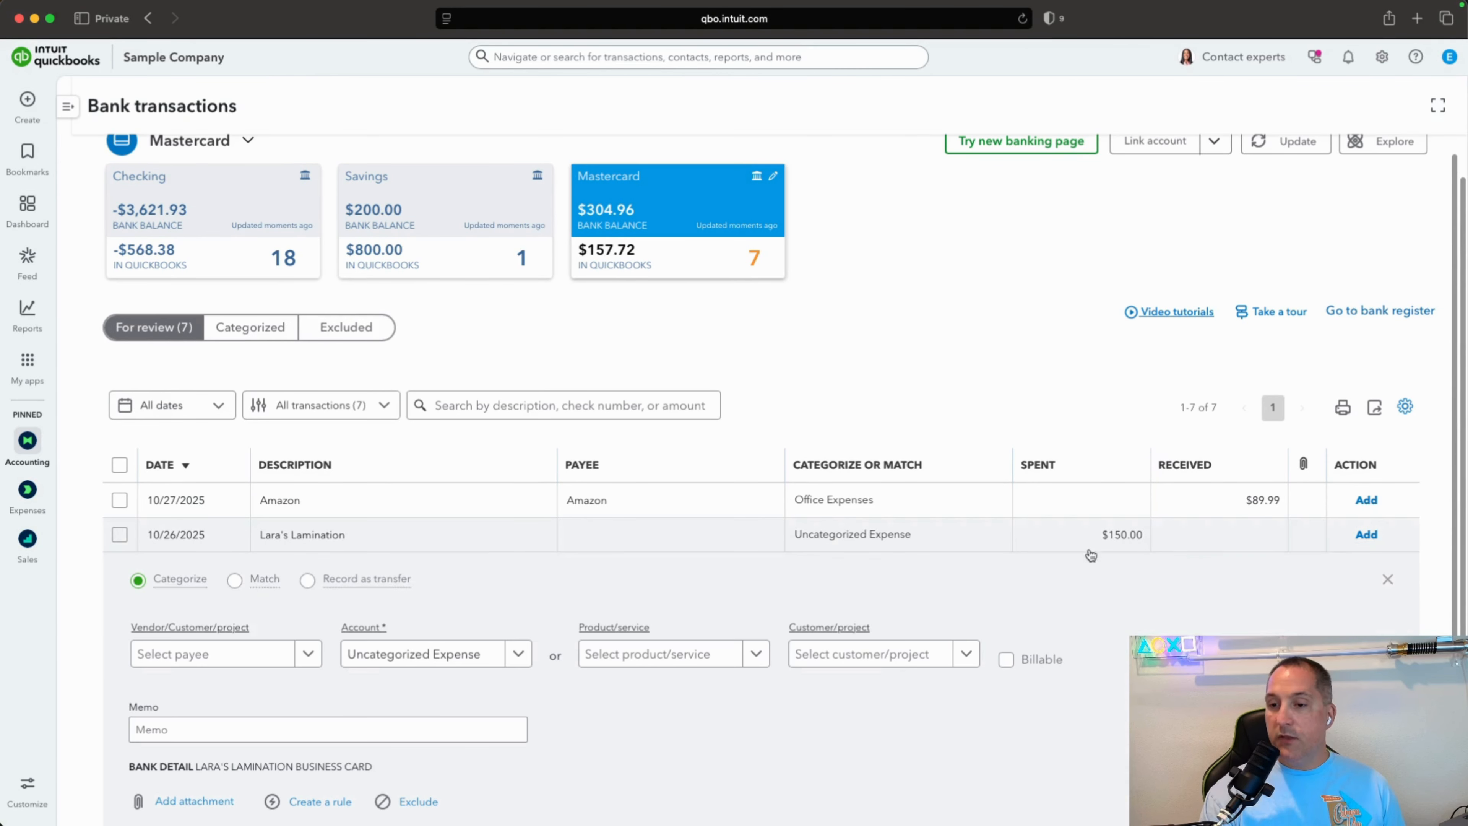
{"action": "left_click", "coordinate": [196, 655]}
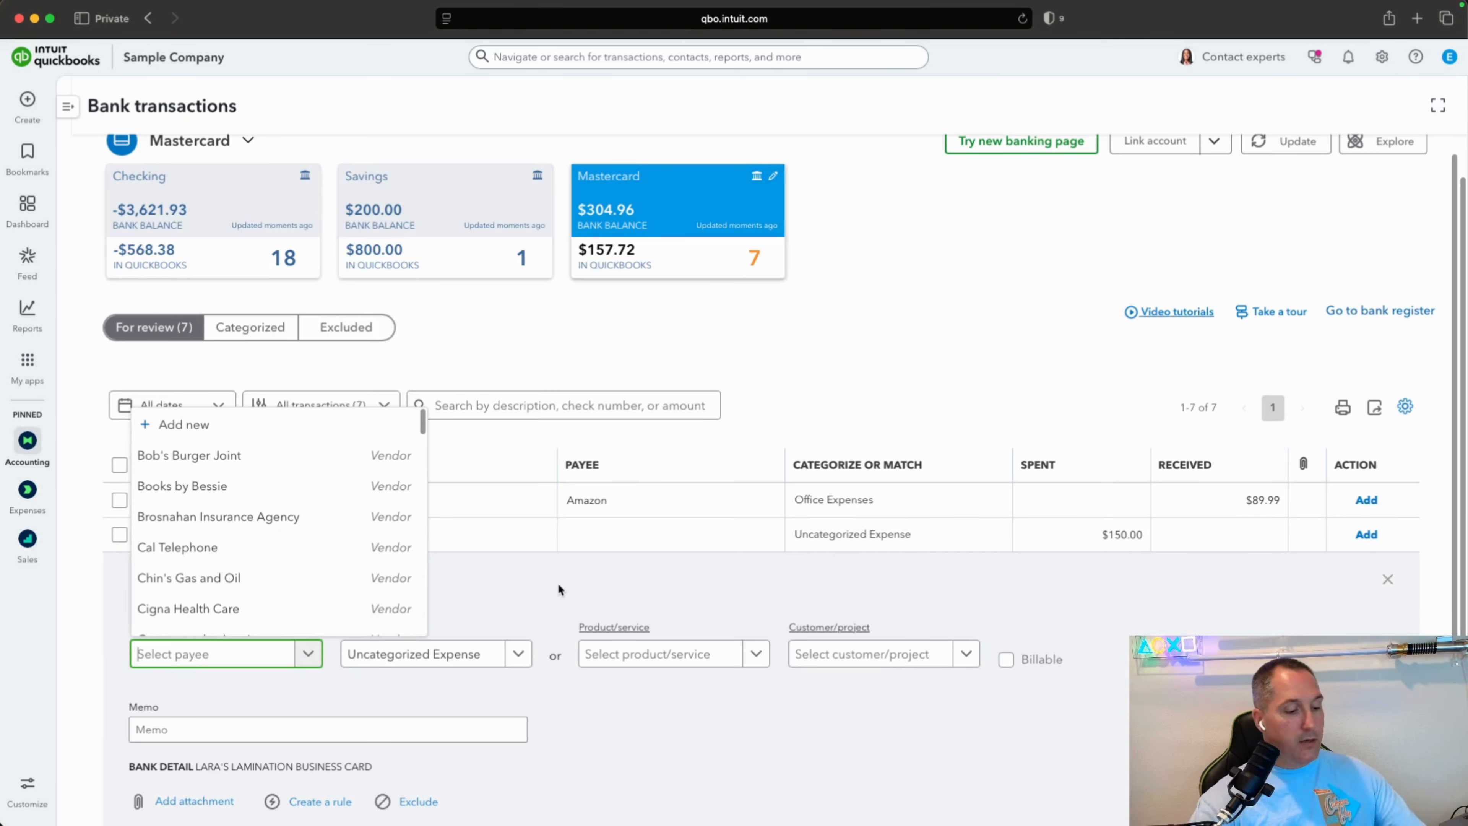
{"action": "type", "text": "Lara"}
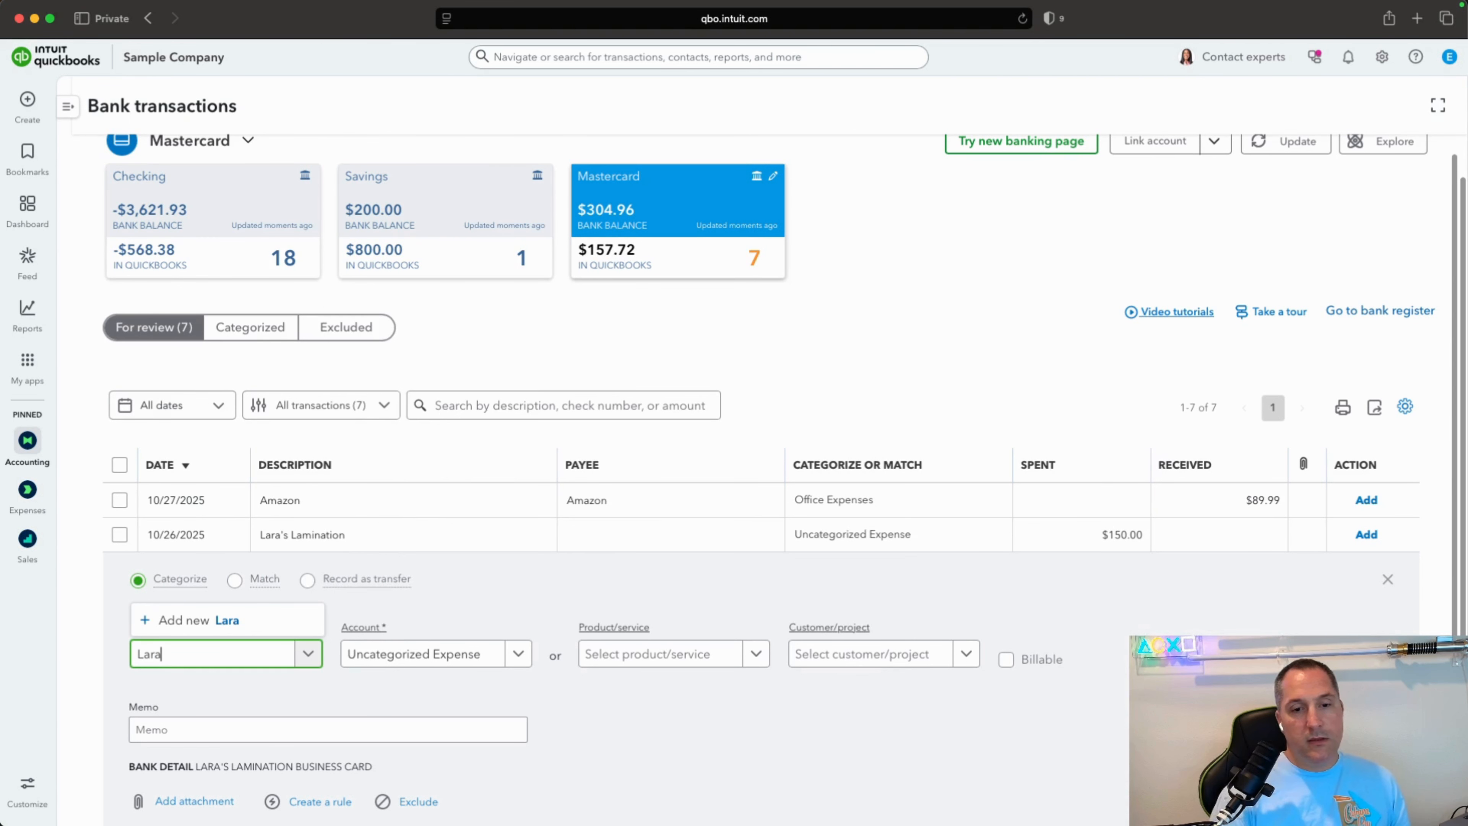
{"action": "type", "text": "'s"}
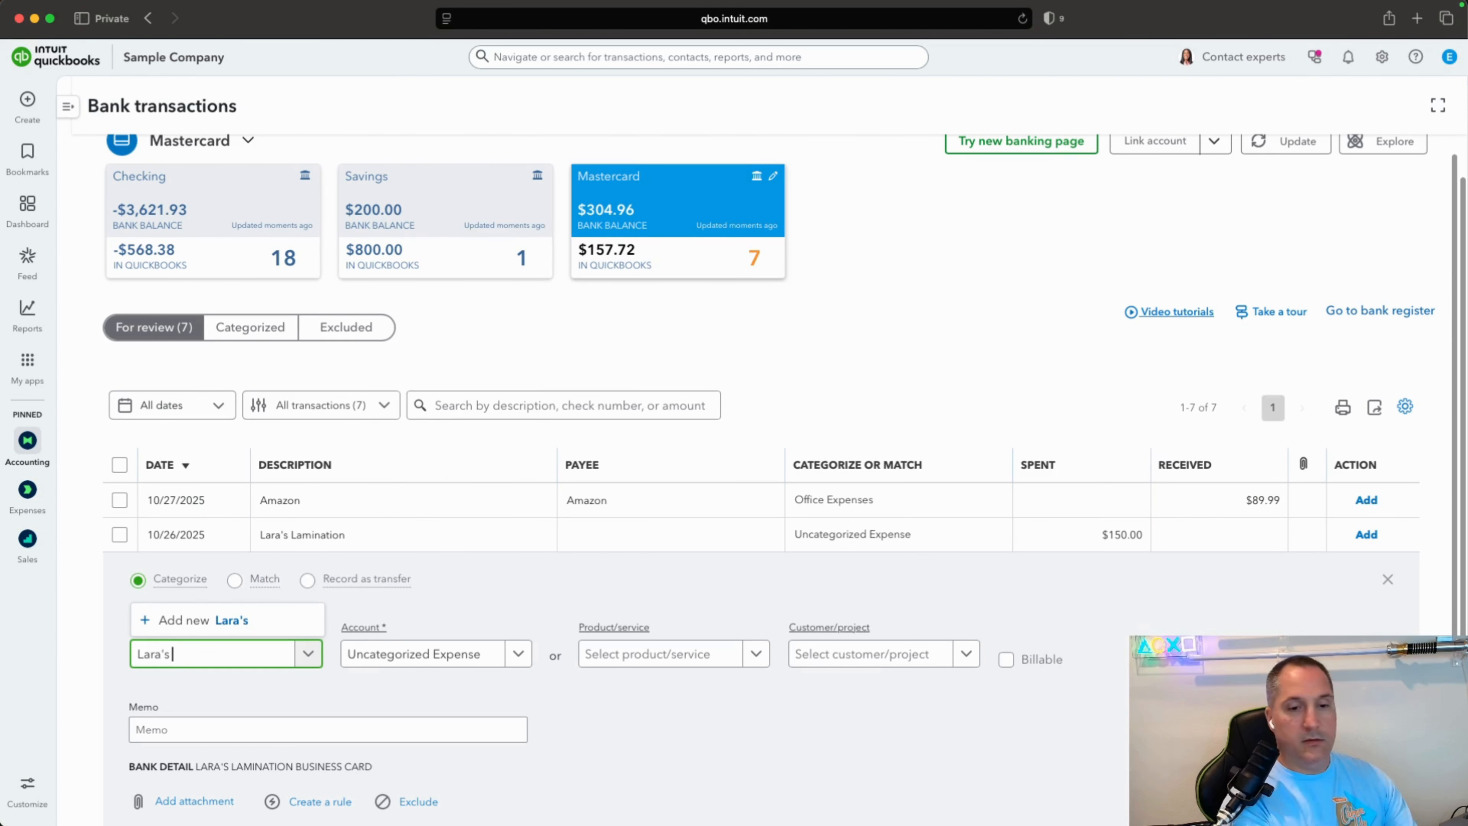
{"action": "type", "text": " Lamination"}
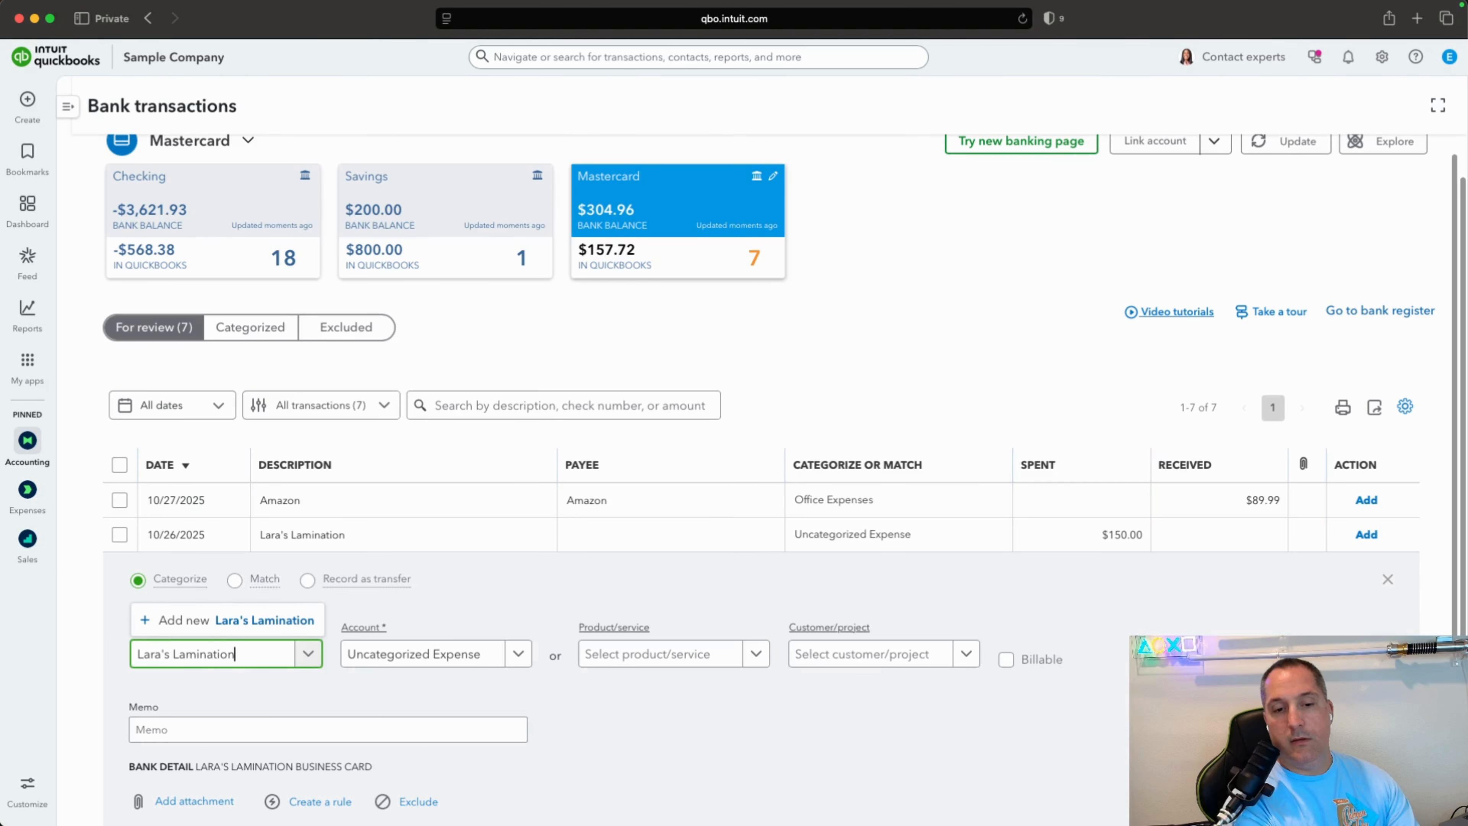
{"action": "left_click", "coordinate": [152, 618]}
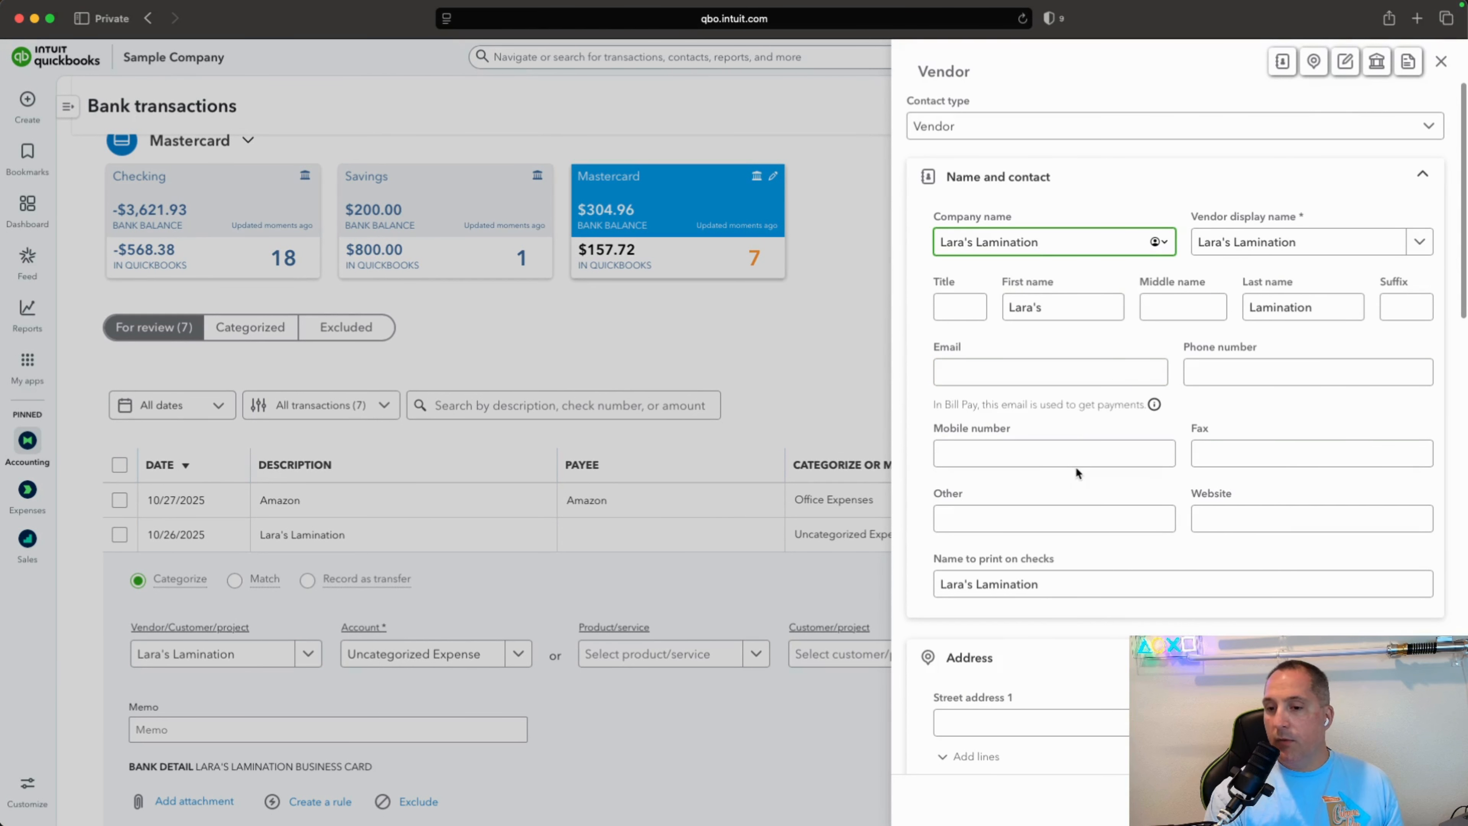
Switch 1099 payment tracking on and off again for the new vendor, and save the vendor record
{"action": "scroll", "coordinate": [1075, 470], "scroll_direction": "down", "scroll_amount": 15}
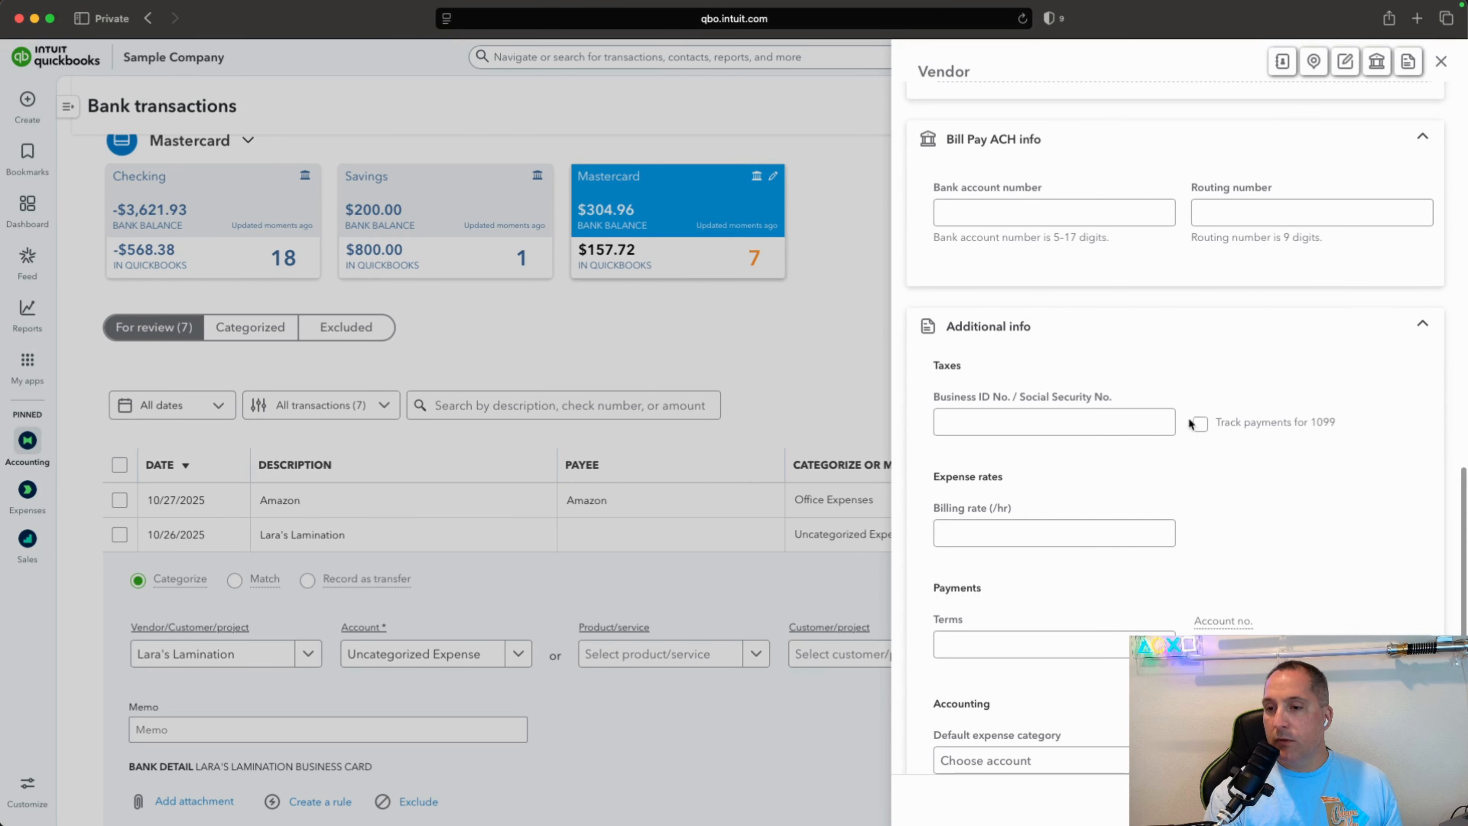
{"action": "left_click", "coordinate": [1196, 422]}
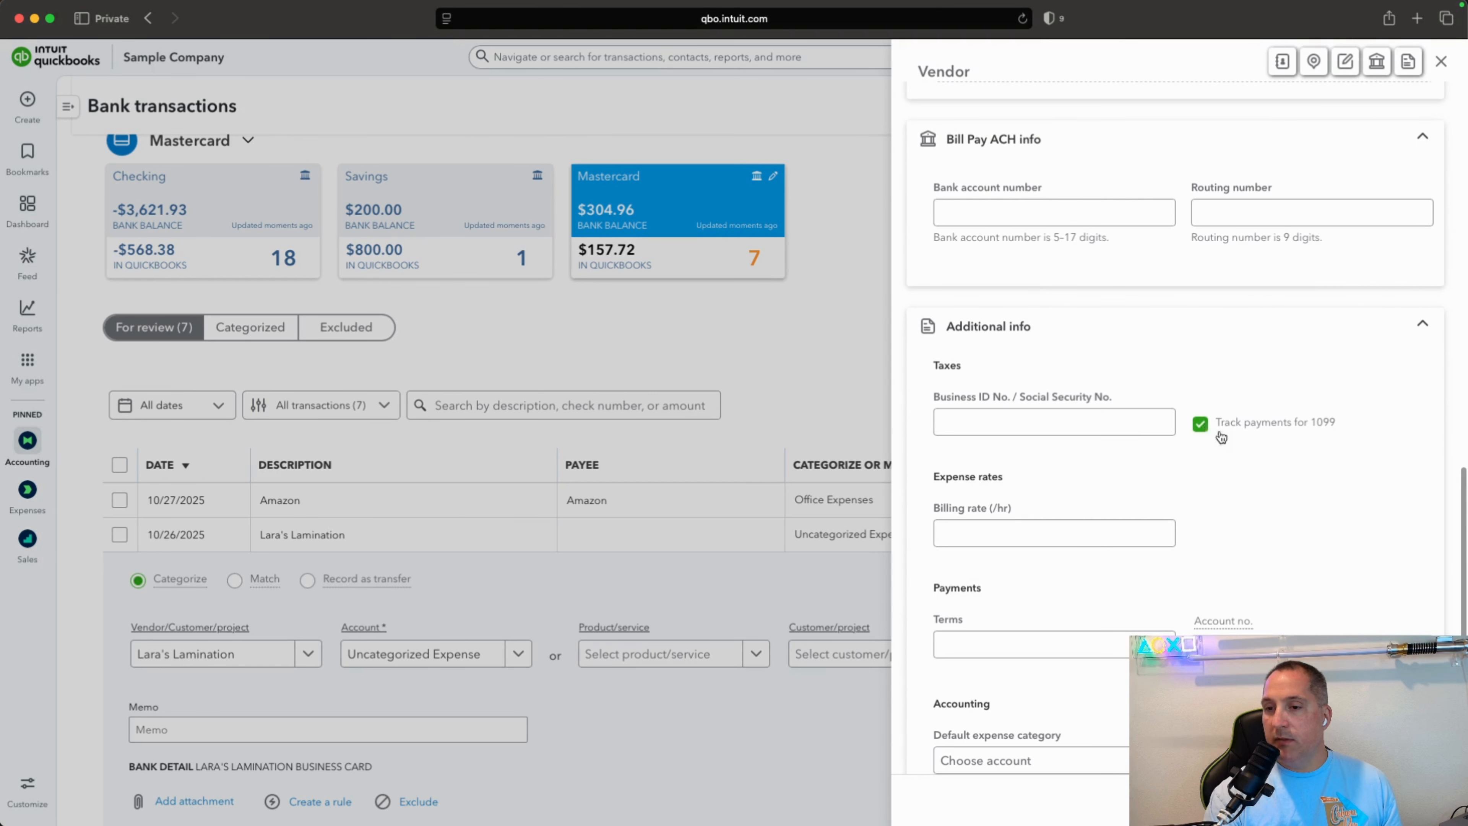
{"action": "left_click", "coordinate": [1200, 423]}
{"action": "scroll", "coordinate": [1300, 459], "scroll_direction": "up", "scroll_amount": 15}
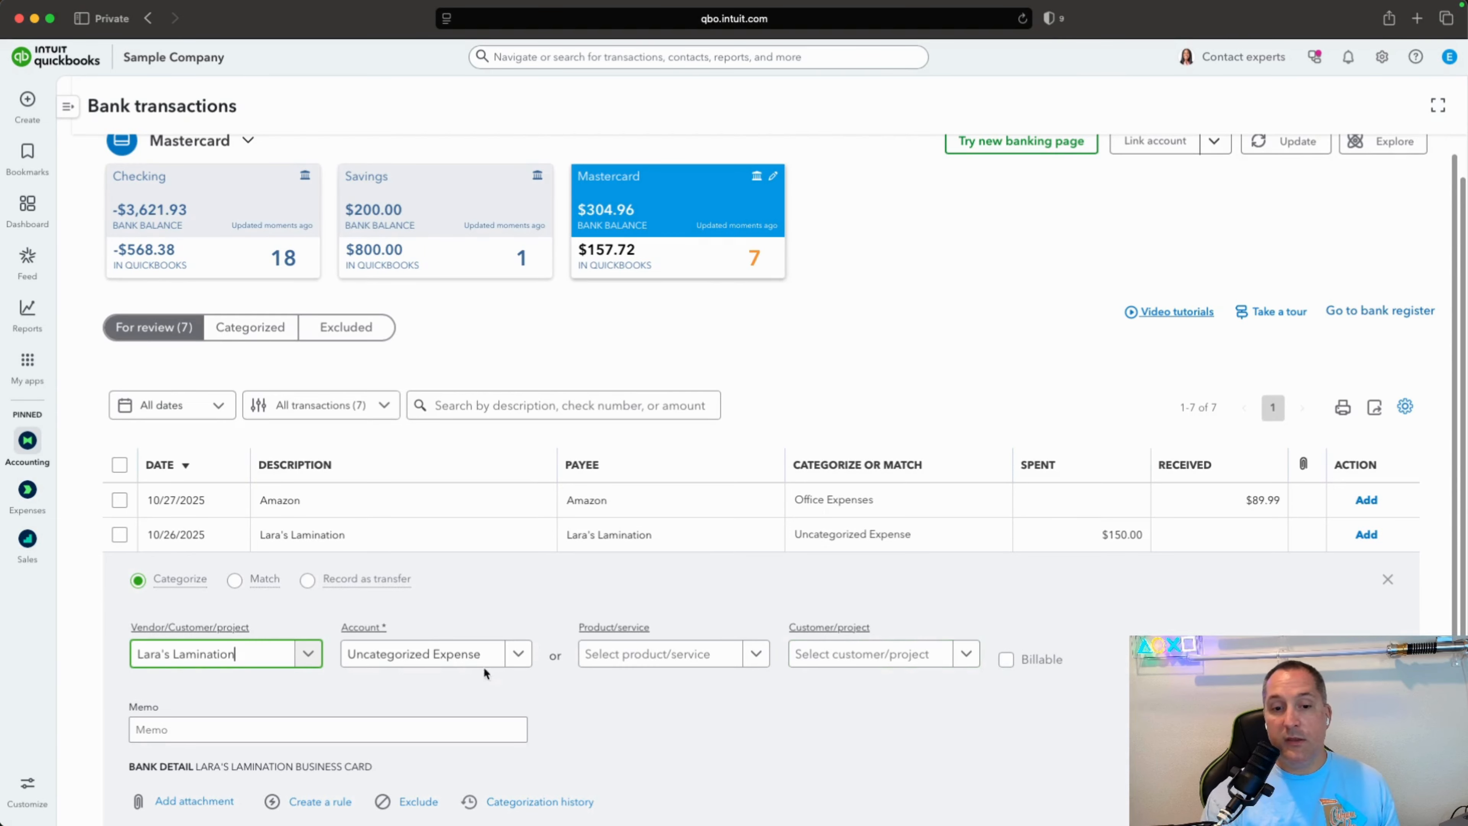
Set the account of the Lara's Lamination transaction to Advertising
{"action": "scroll", "coordinate": [368, 670], "scroll_direction": "down", "scroll_amount": 2}
{"action": "scroll", "coordinate": [368, 670], "scroll_direction": "down", "scroll_amount": 2}
{"action": "left_click", "coordinate": [441, 520]}
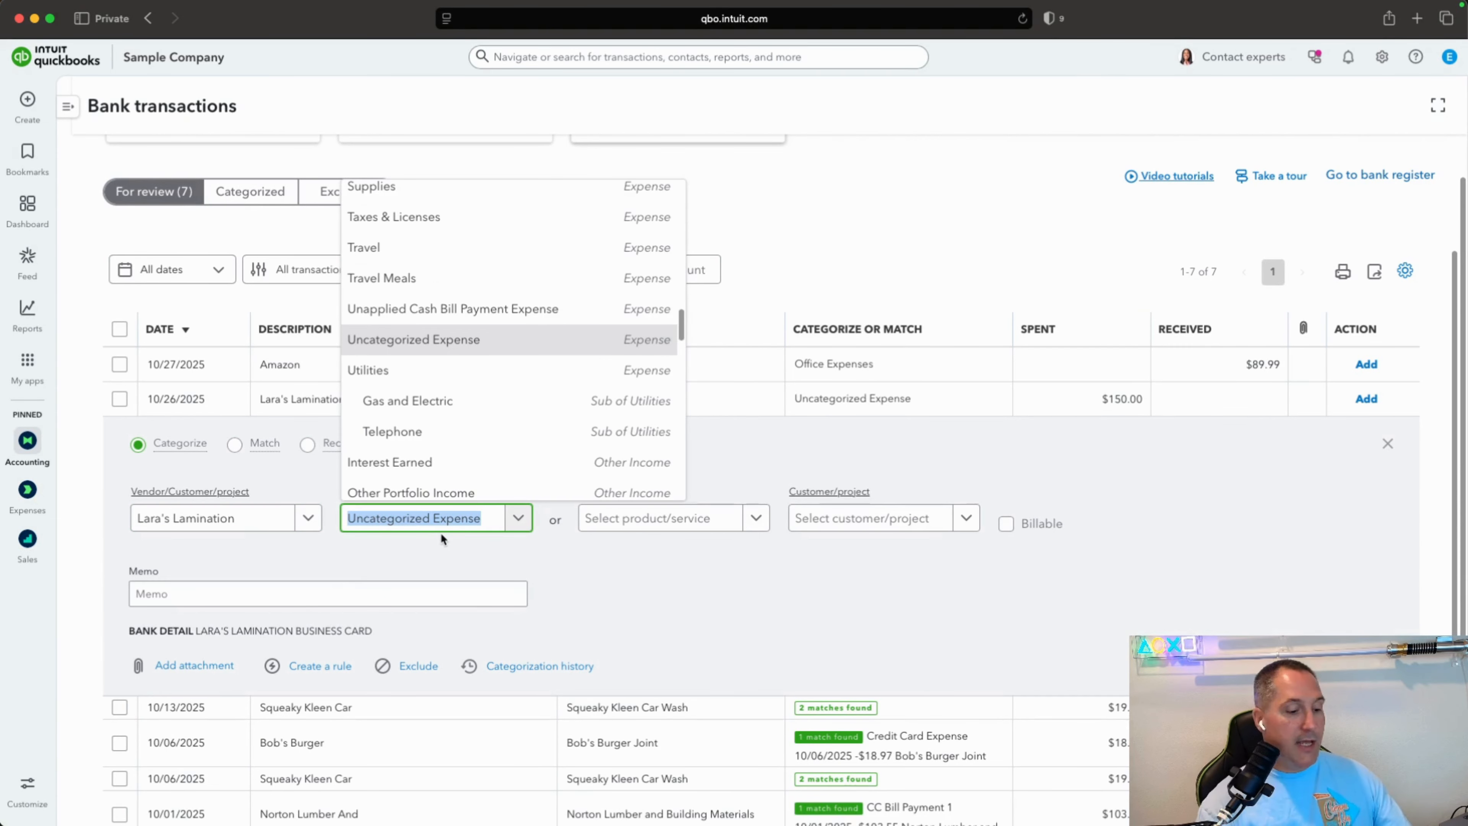
{"action": "type", "text": "Ad"}
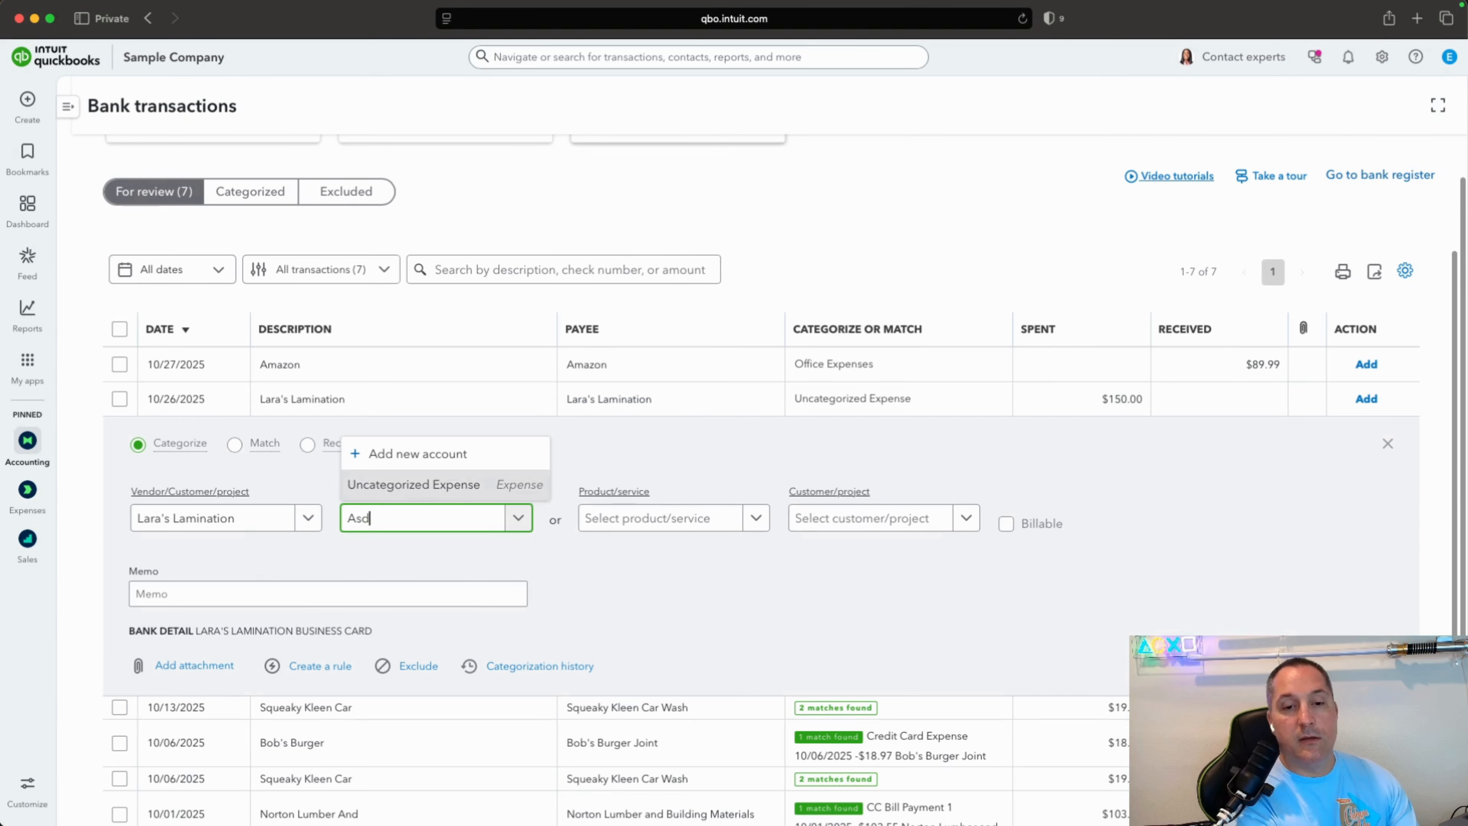
{"action": "type", "text": "ver"}
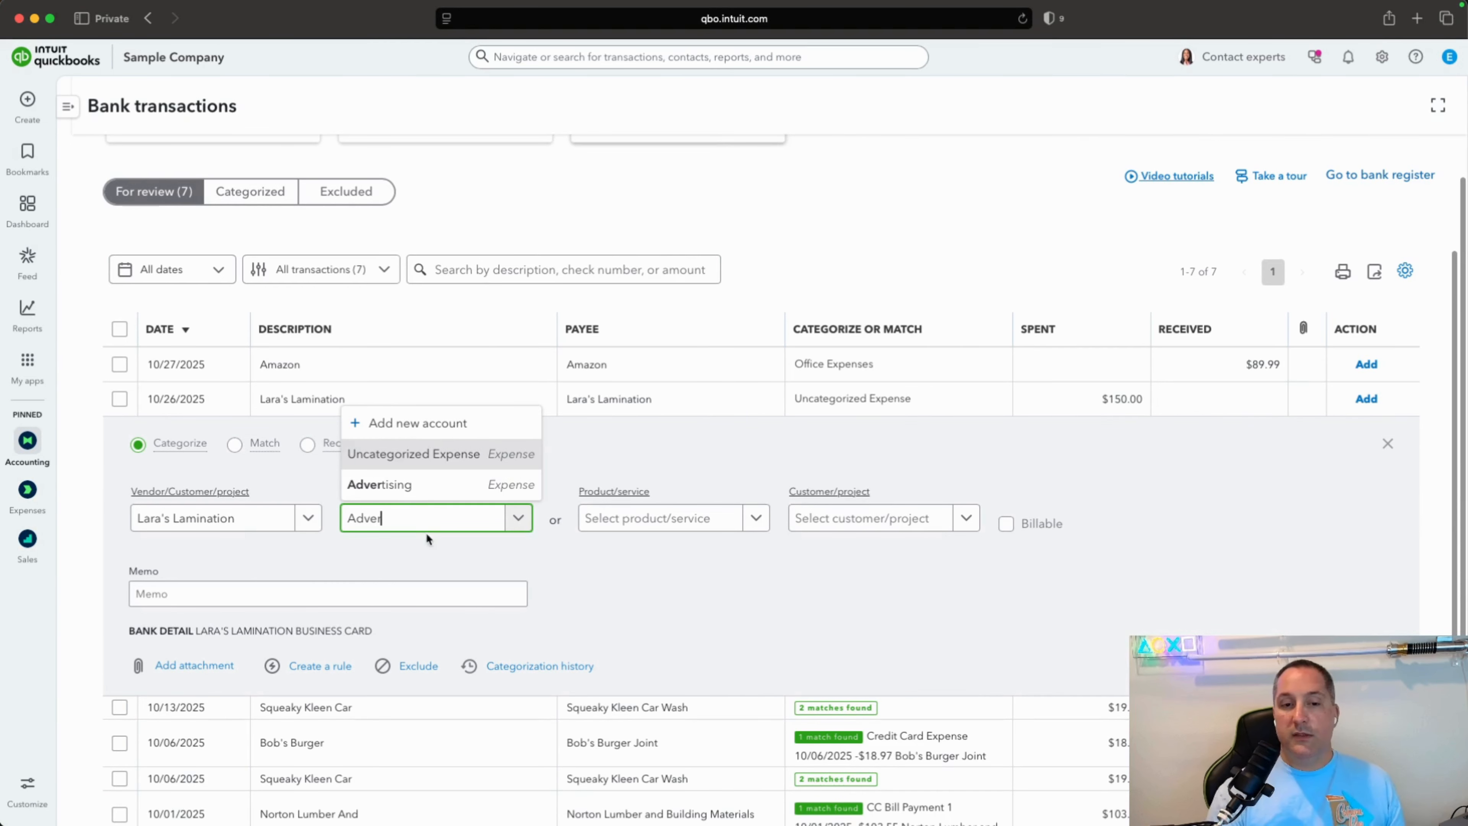
{"action": "left_click", "coordinate": [428, 492]}
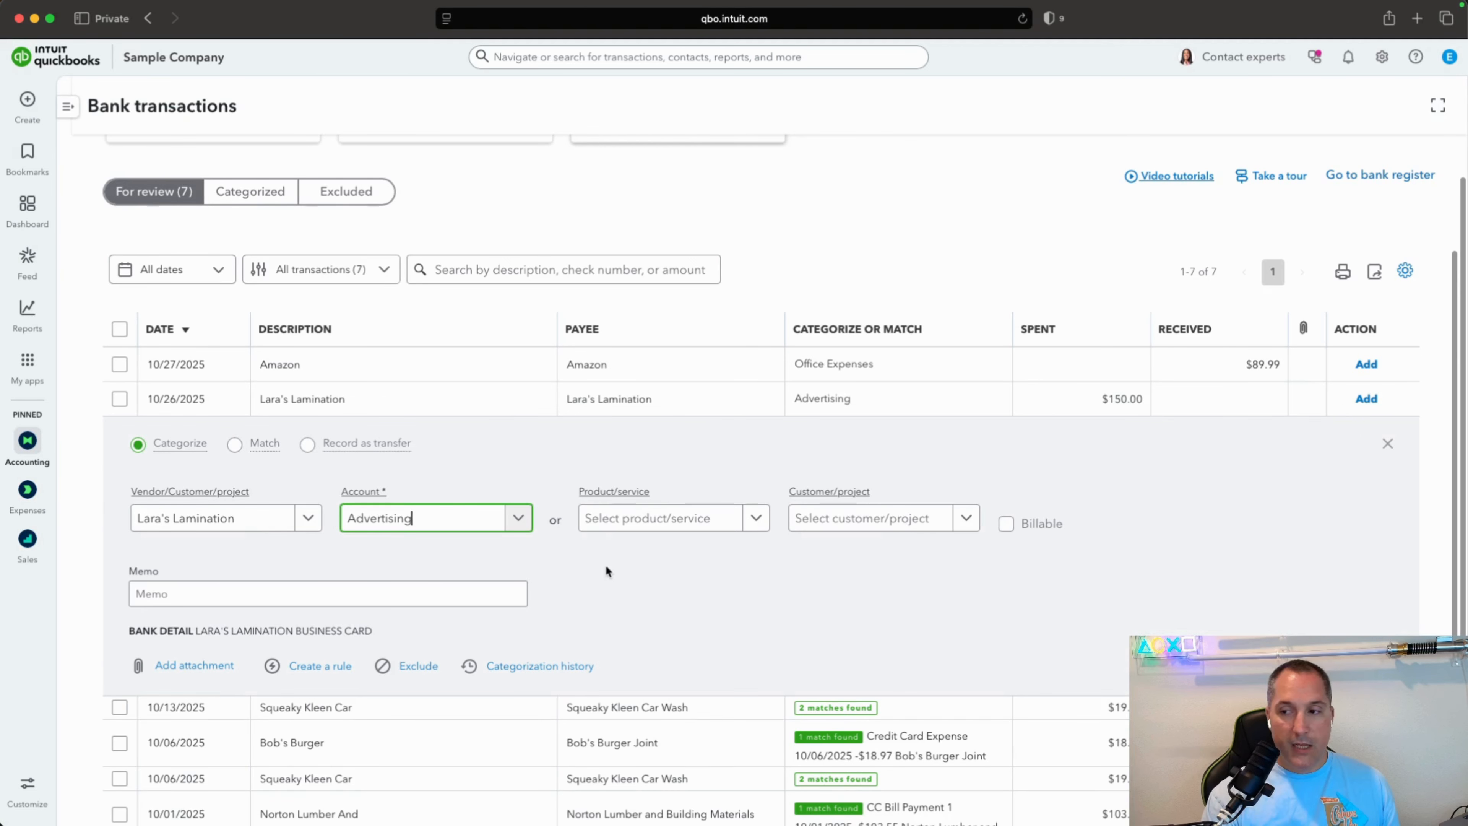
Start a bank rule from the Lara's Lamination transaction and name it "Laras Lamination"
{"action": "scroll", "coordinate": [715, 617], "scroll_direction": "down", "scroll_amount": 1}
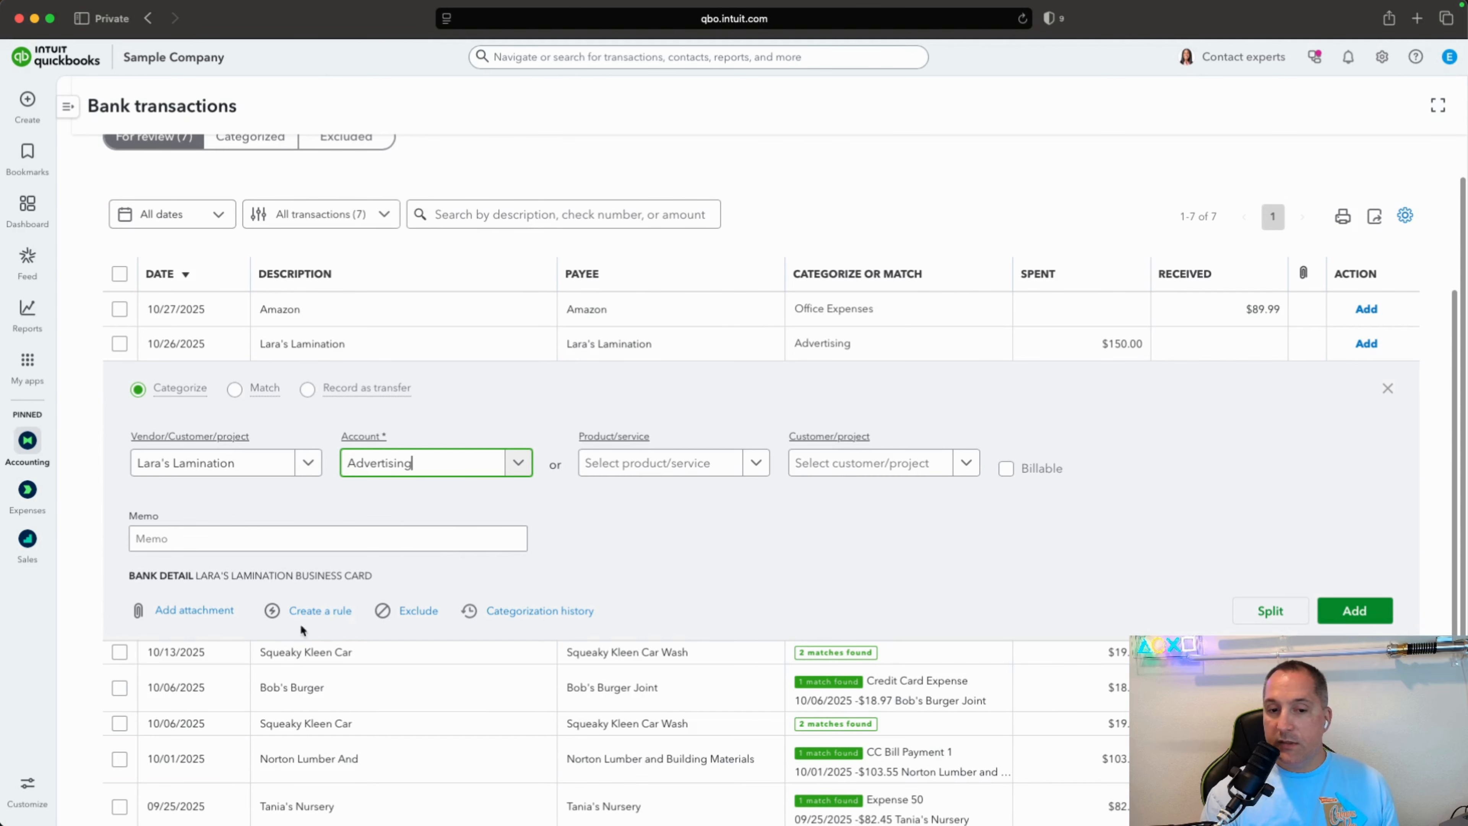
{"action": "left_click", "coordinate": [312, 610]}
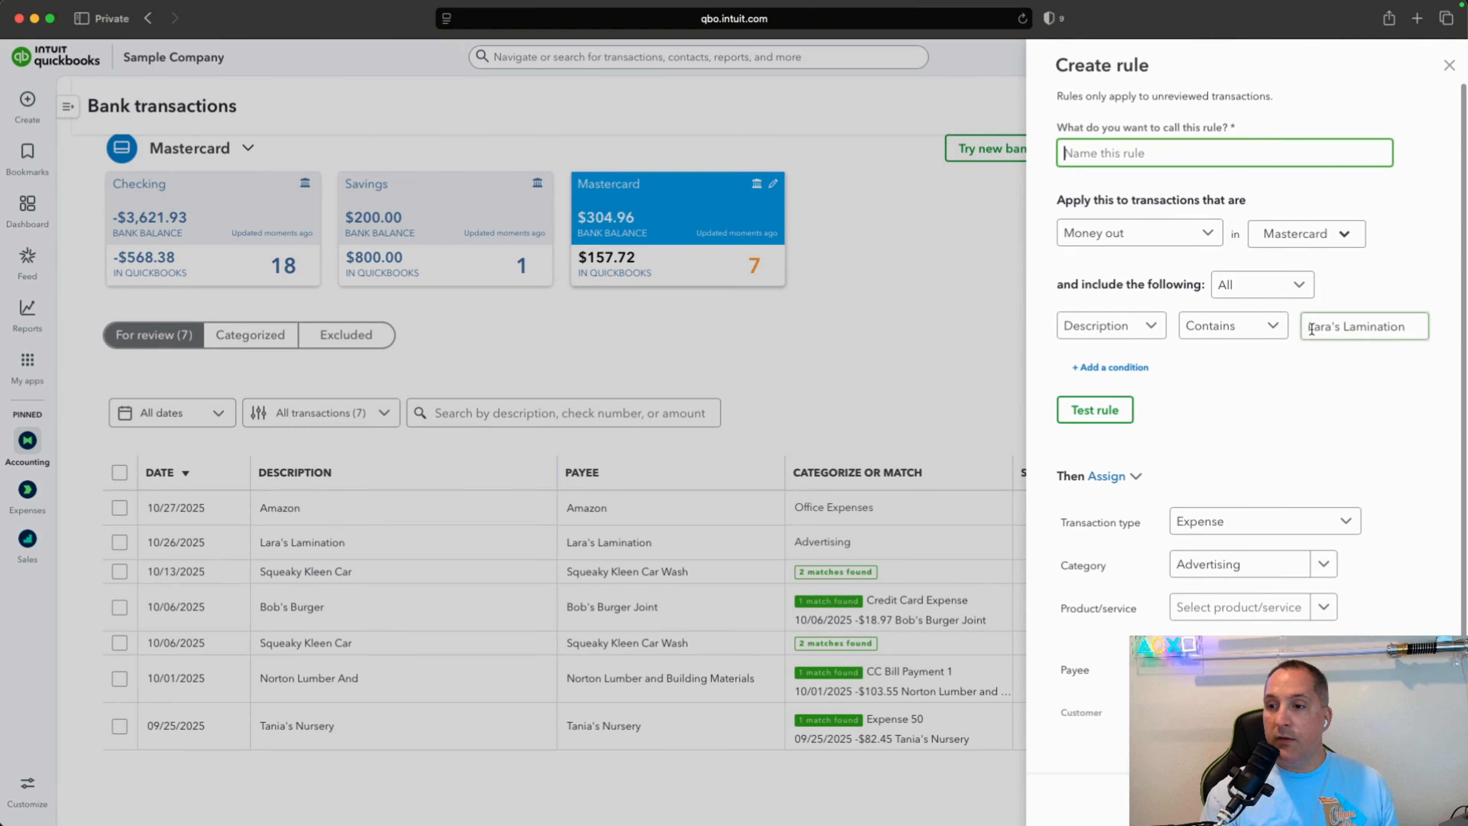
{"action": "left_click", "coordinate": [1369, 334]}
{"action": "triple_click", "coordinate": [1370, 336]}
{"action": "key", "text": "super+c"}
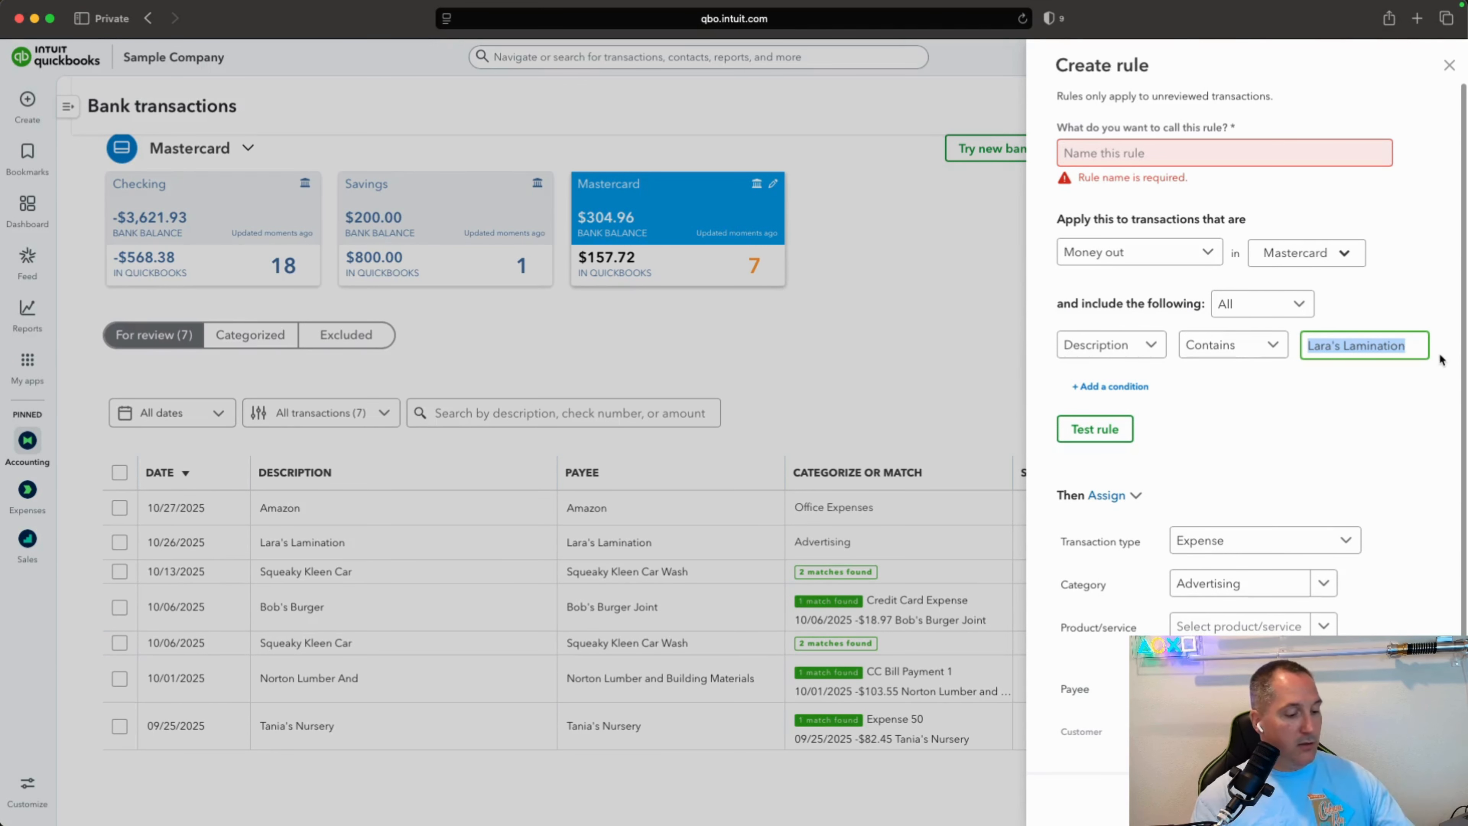
{"action": "left_click", "coordinate": [1103, 163]}
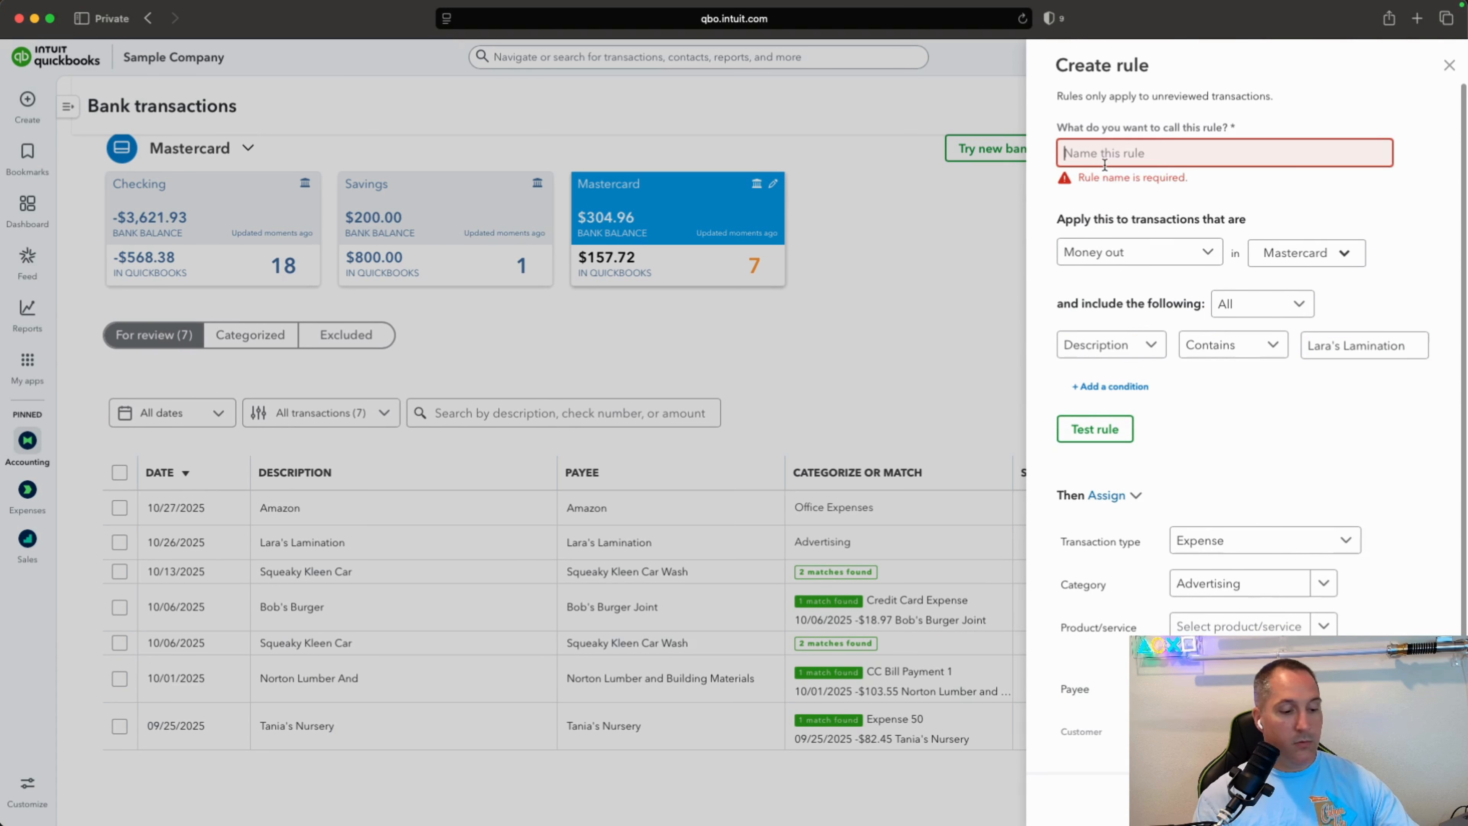
{"action": "key", "text": "super+v"}
{"action": "left_click", "coordinate": [1092, 152]}
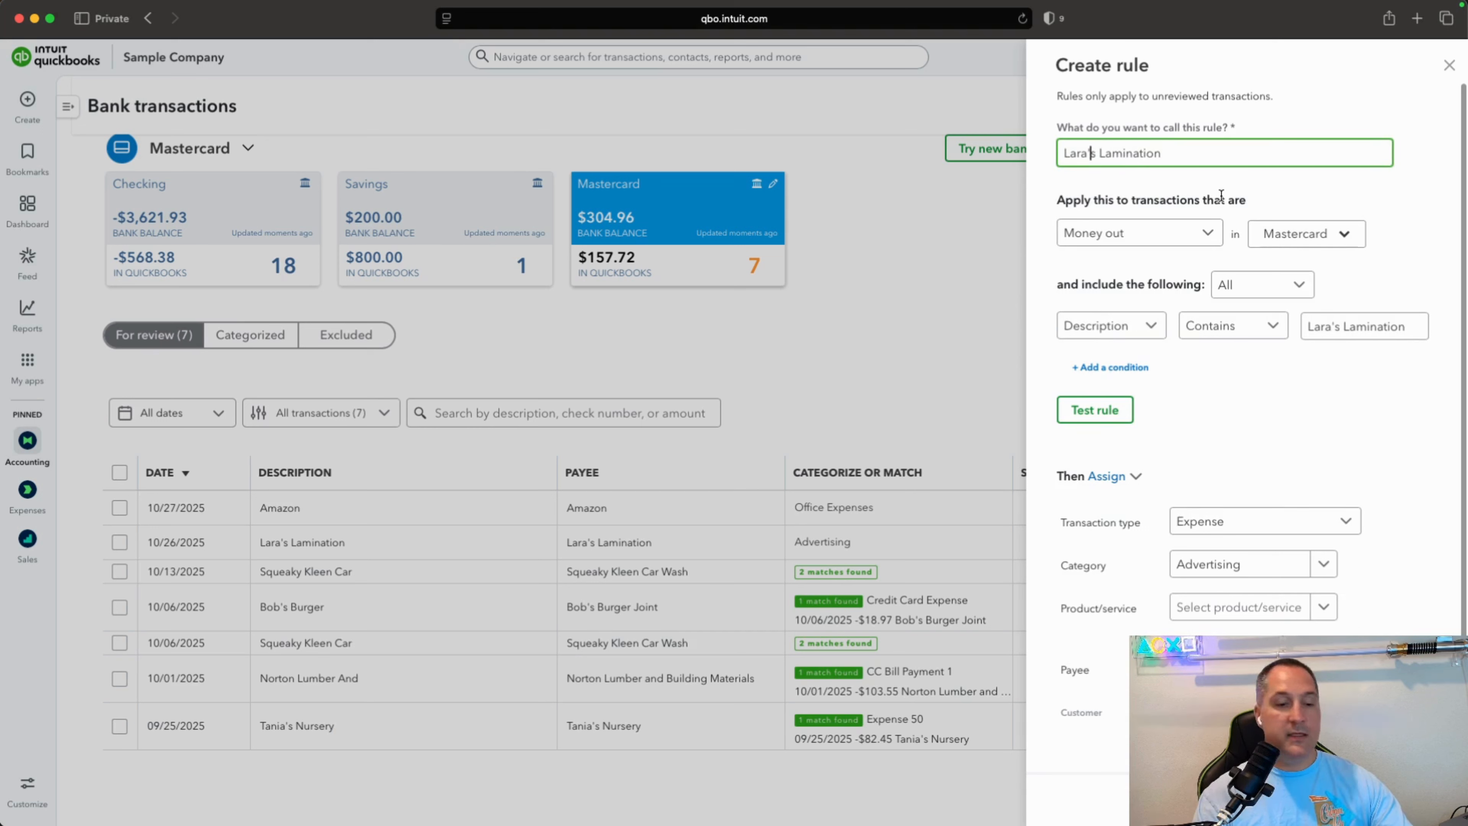
{"action": "key", "text": "Delete"}
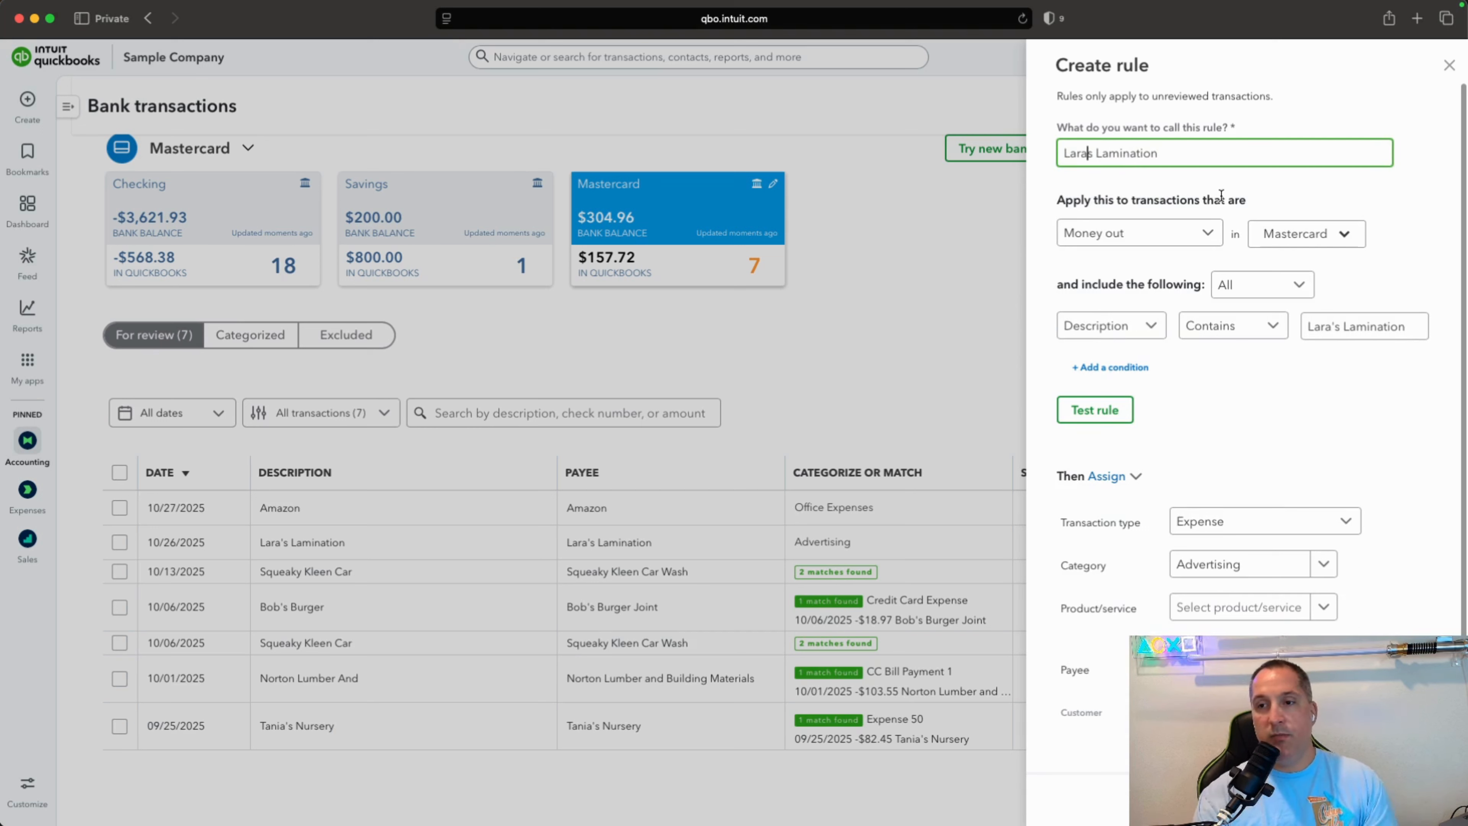
{"action": "left_click", "coordinate": [1304, 425]}
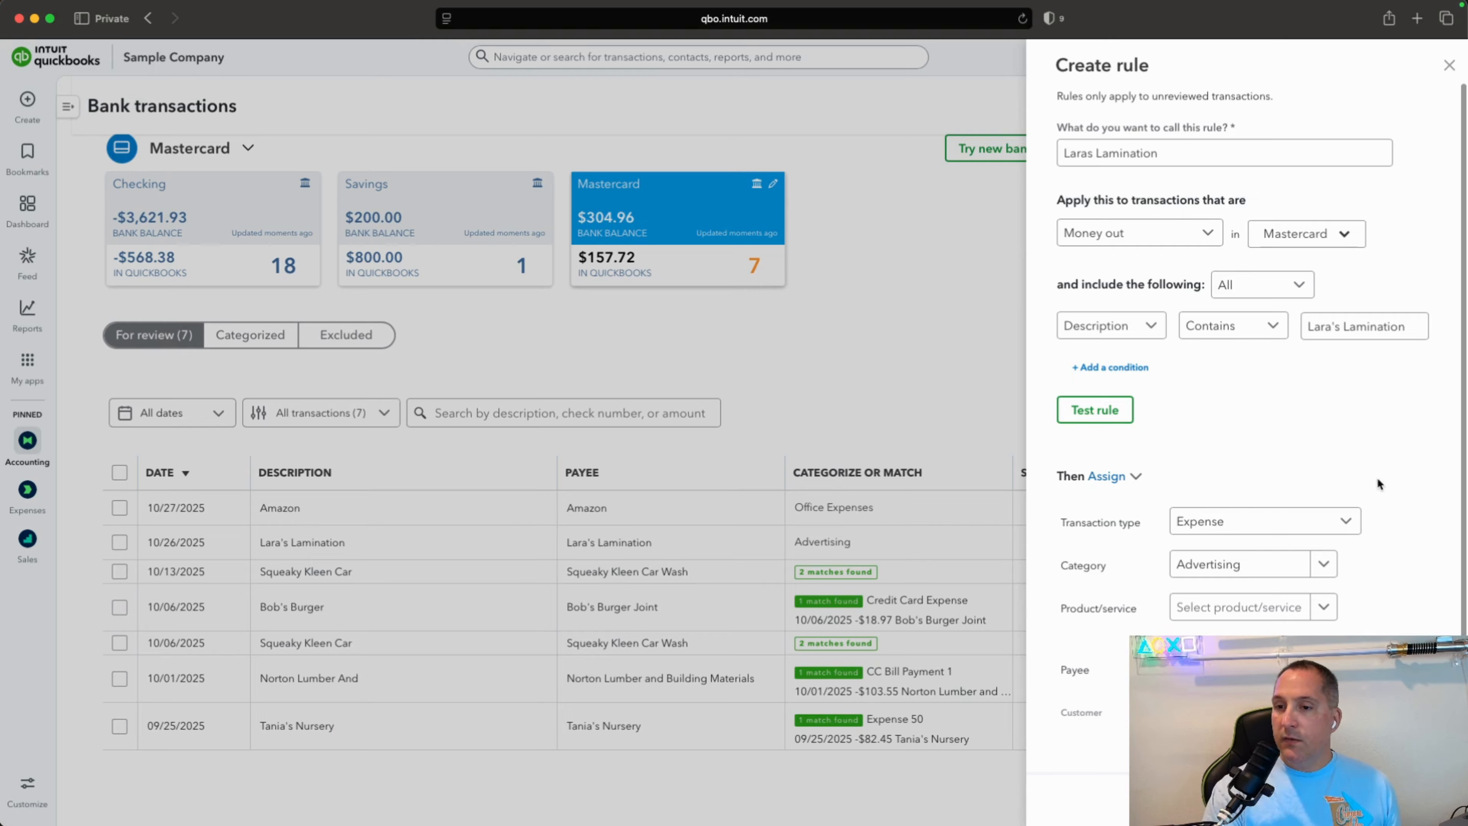
{"action": "left_click", "coordinate": [1309, 327]}
{"action": "left_click_drag", "start_coordinate": [1308, 327], "coordinate": [1440, 299]}
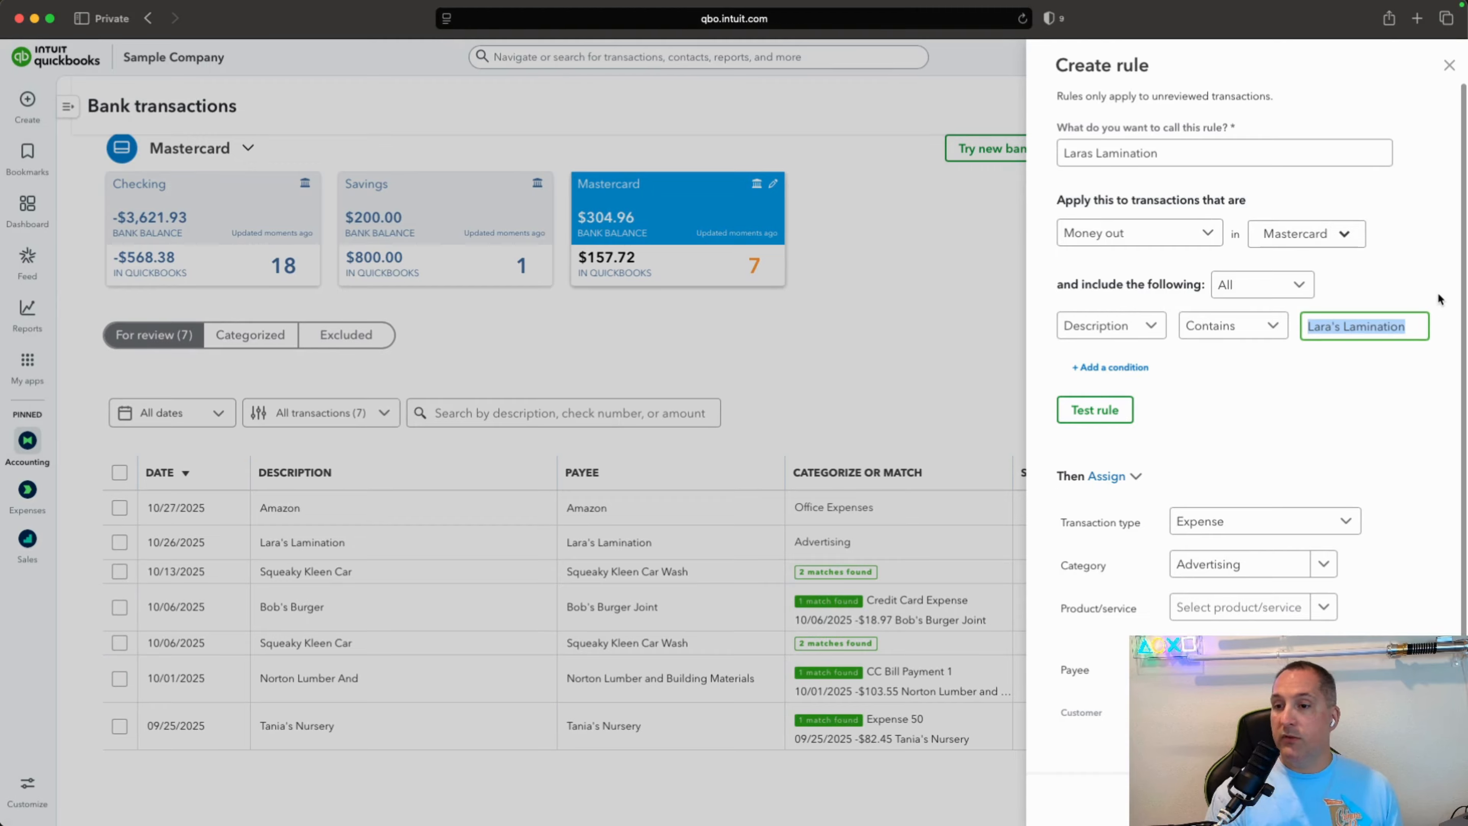
{"action": "left_click", "coordinate": [1331, 416]}
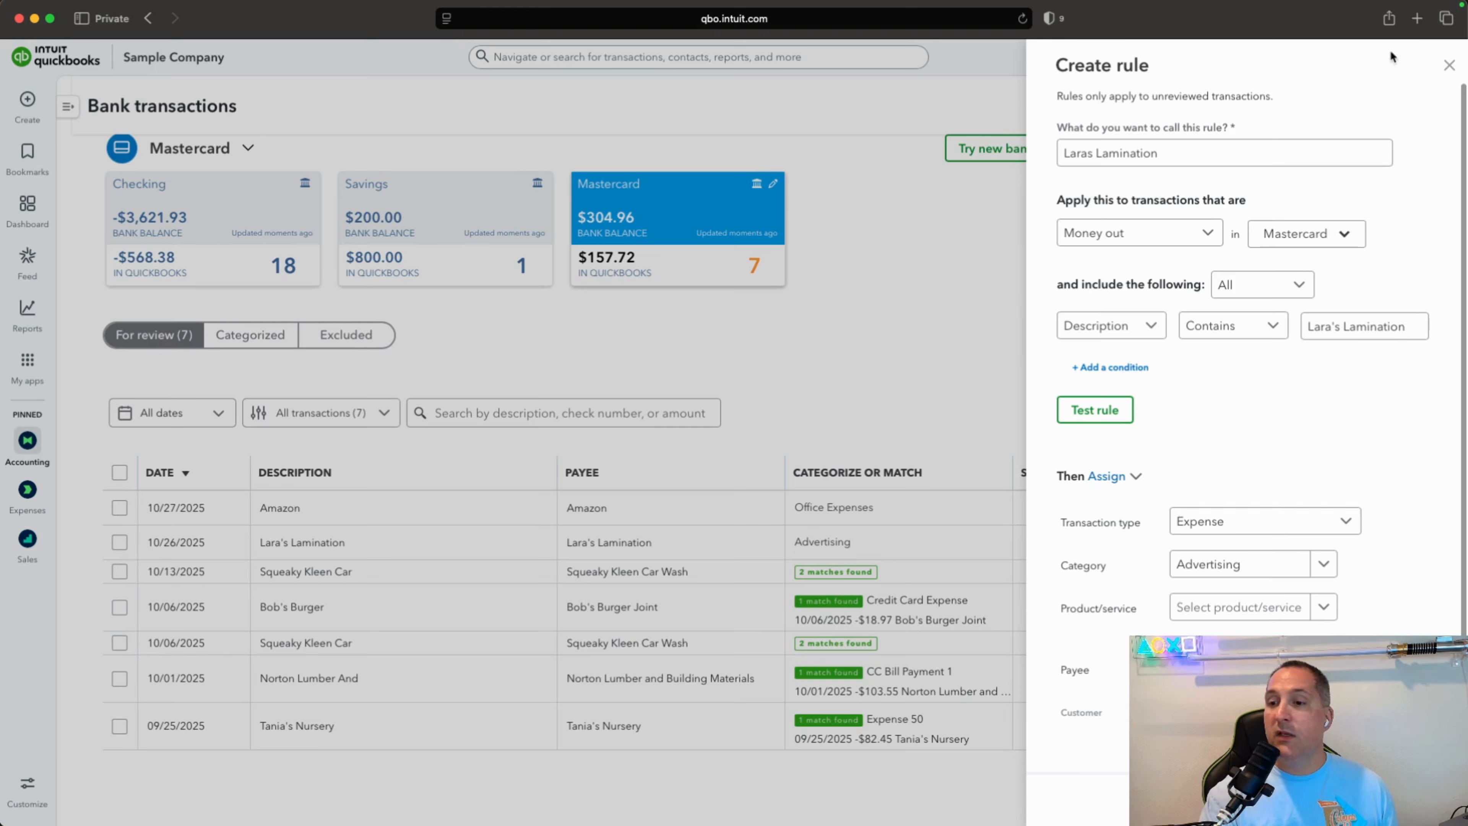
Turn off auto-add for the Lara's Lamination rule, keeping the Advertising category, and save the rule
{"action": "scroll", "coordinate": [1224, 529], "scroll_direction": "down", "scroll_amount": 3}
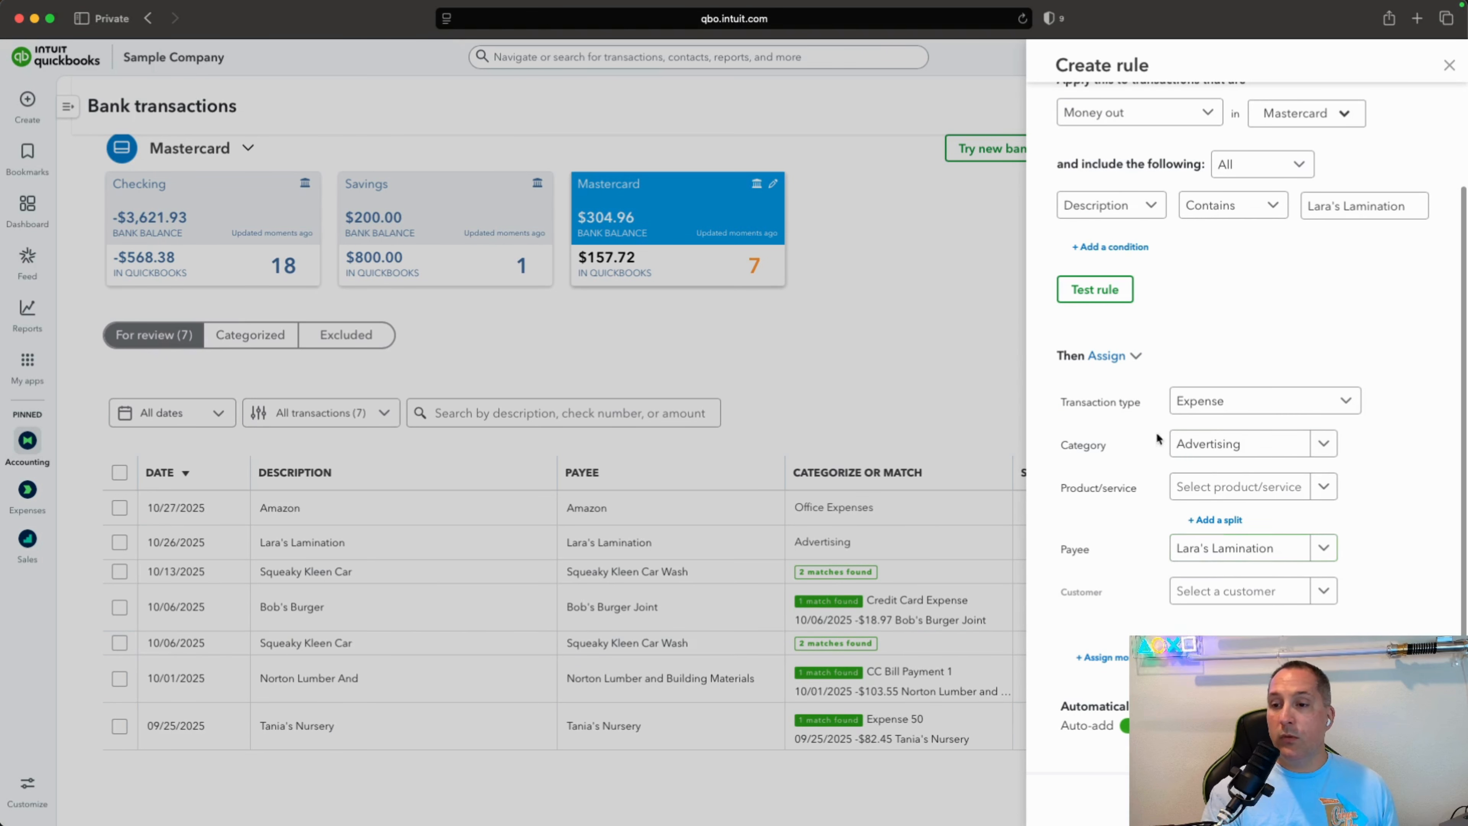
{"action": "left_click", "coordinate": [1261, 451]}
{"action": "left_click", "coordinate": [1419, 474]}
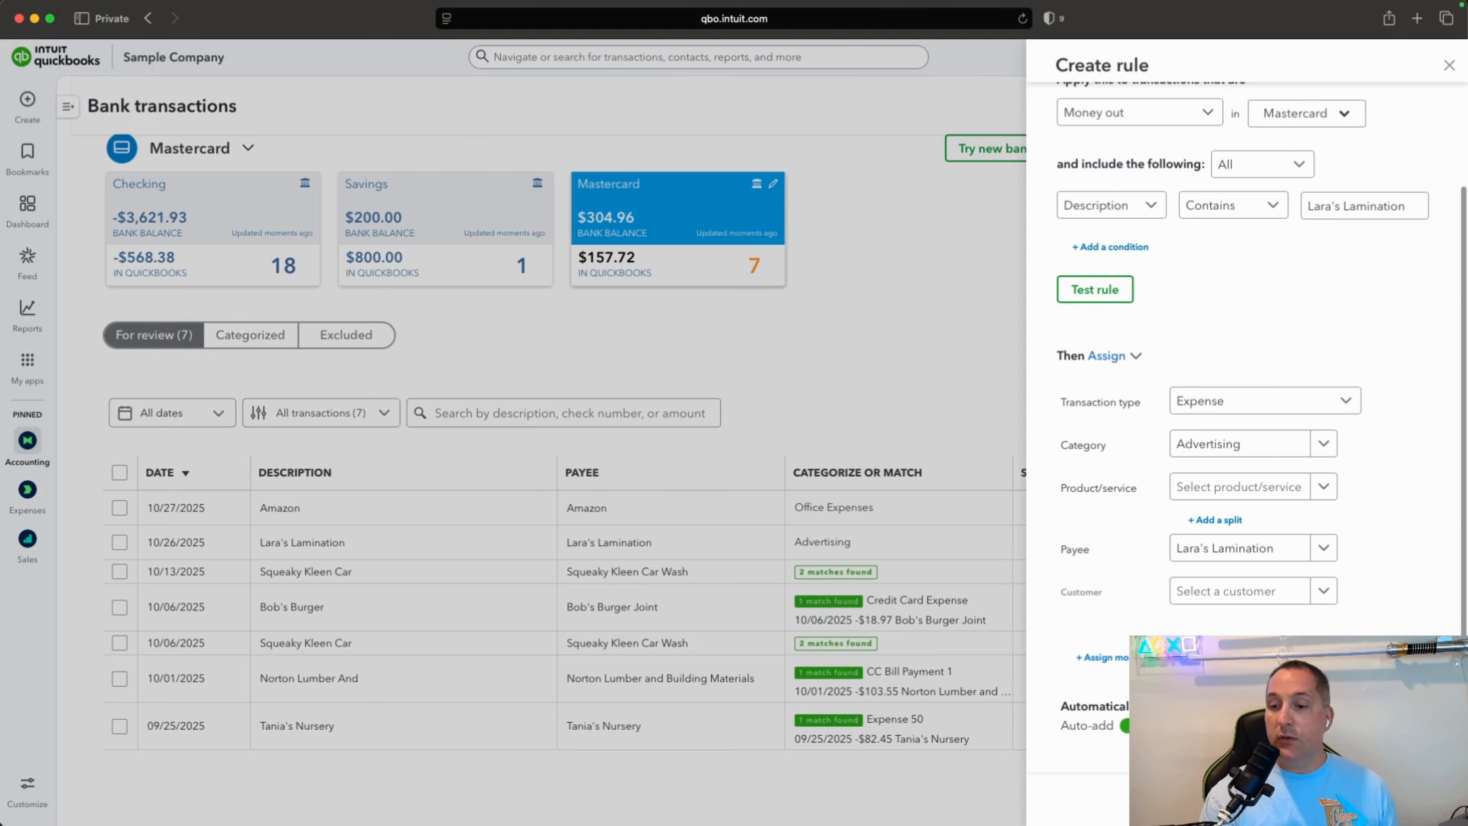
{"action": "left_click", "coordinate": [1135, 725]}
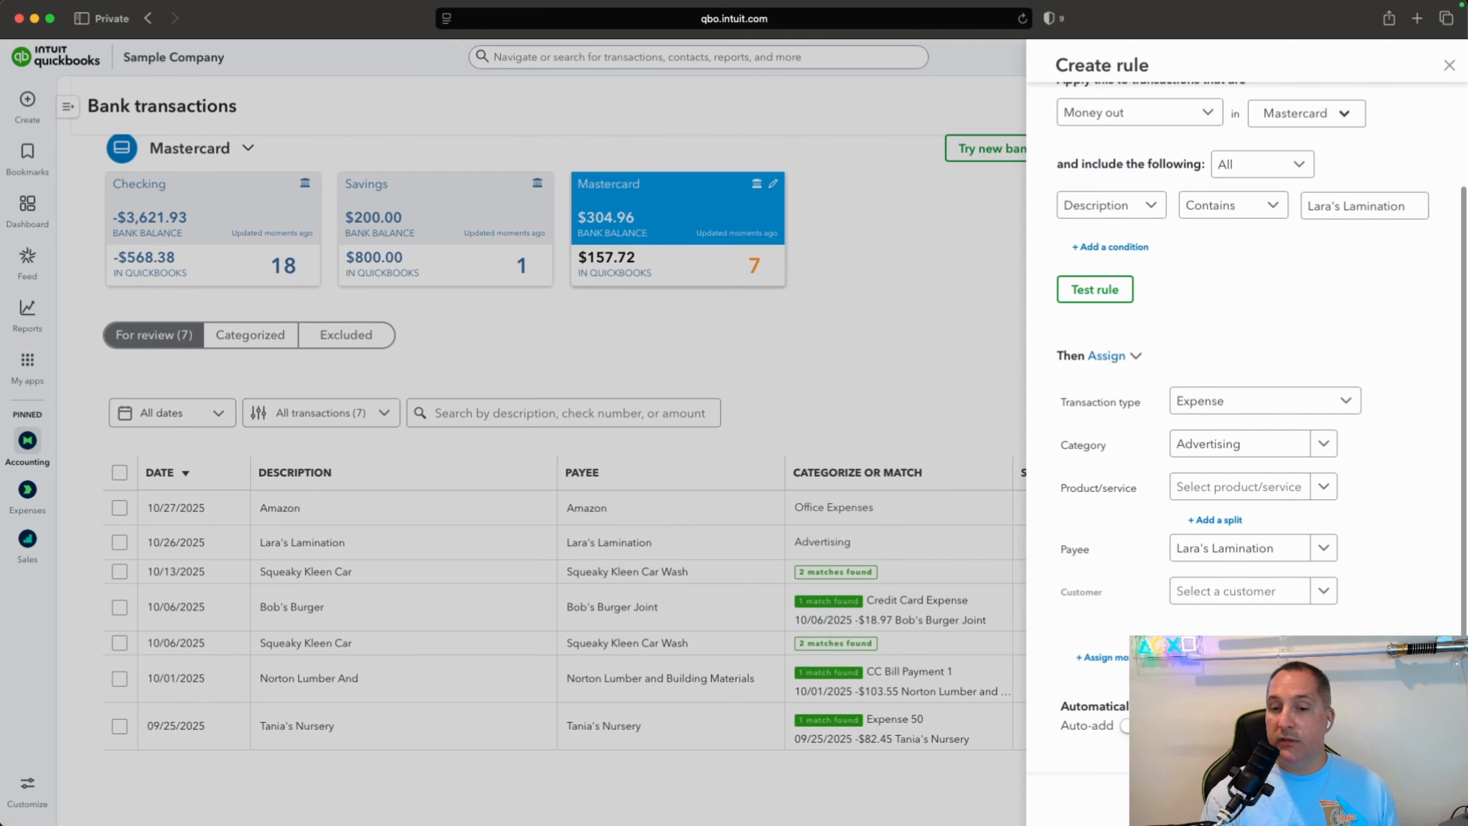
{"action": "left_click", "coordinate": [1421, 799]}
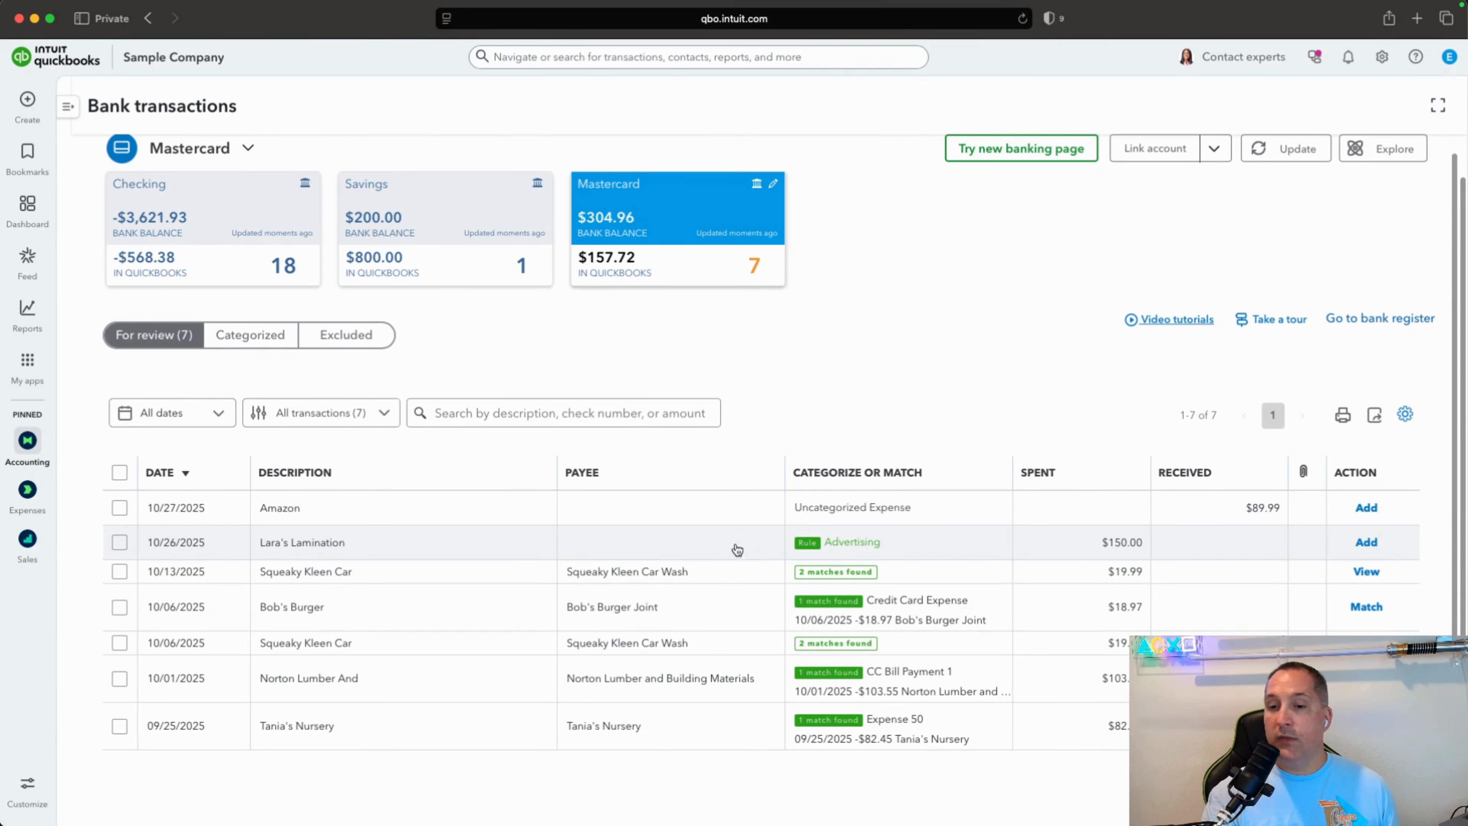
Select the 10/26/2025 Lara's Lamination transaction to check the available batch actions, and clear the selection
{"action": "mouse_move", "coordinate": [27, 544]}
{"action": "left_click", "coordinate": [119, 540]}
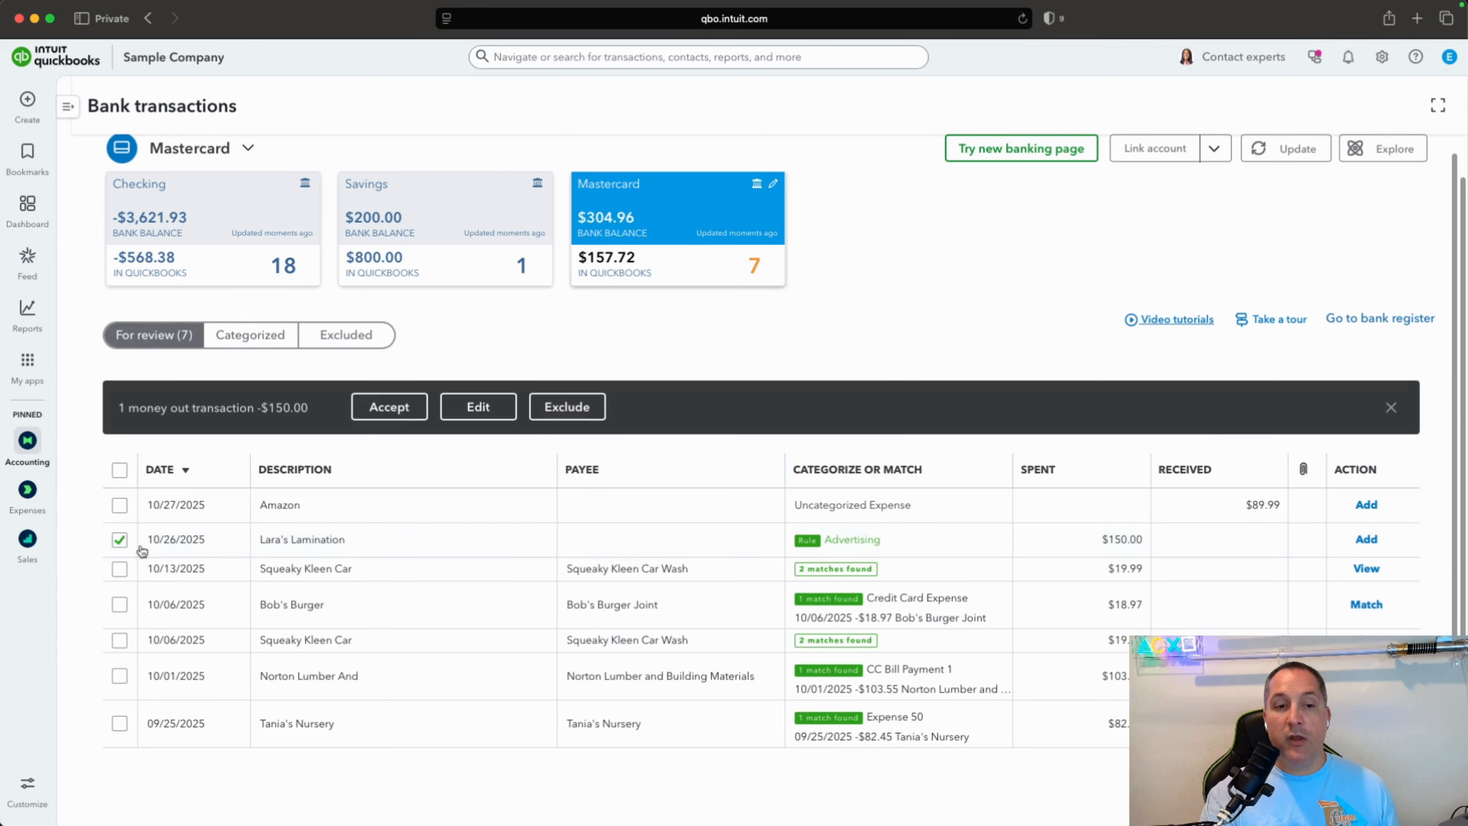
{"action": "left_click", "coordinate": [119, 540]}
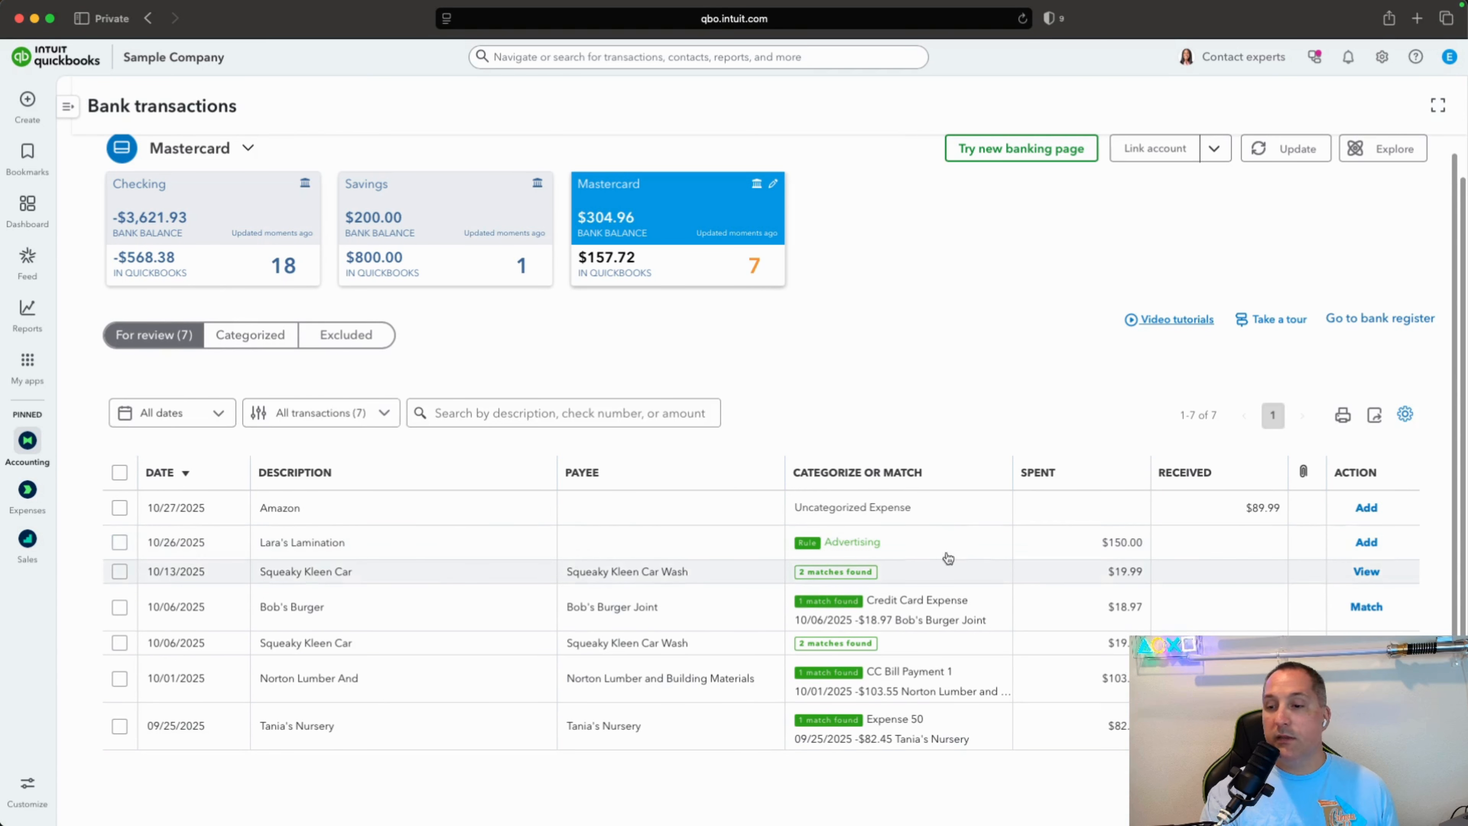
Add the 10/26/2025 Lara's Lamination transaction to the books under the Advertising category
{"action": "left_click", "coordinate": [1370, 544]}
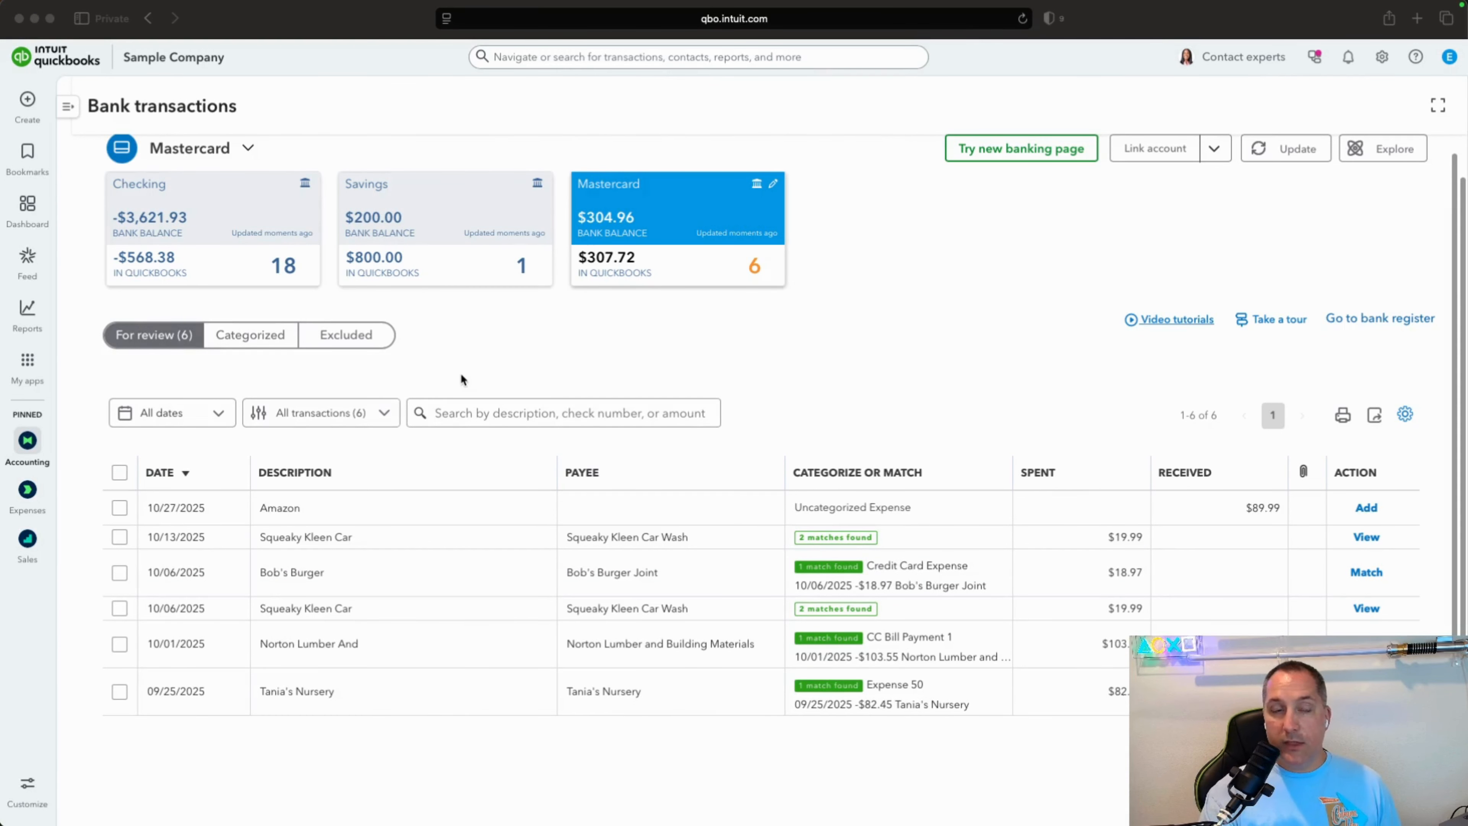
Start a new journal entry and debit Office Expenses 100.00 on the first line
{"action": "left_click", "coordinate": [28, 100]}
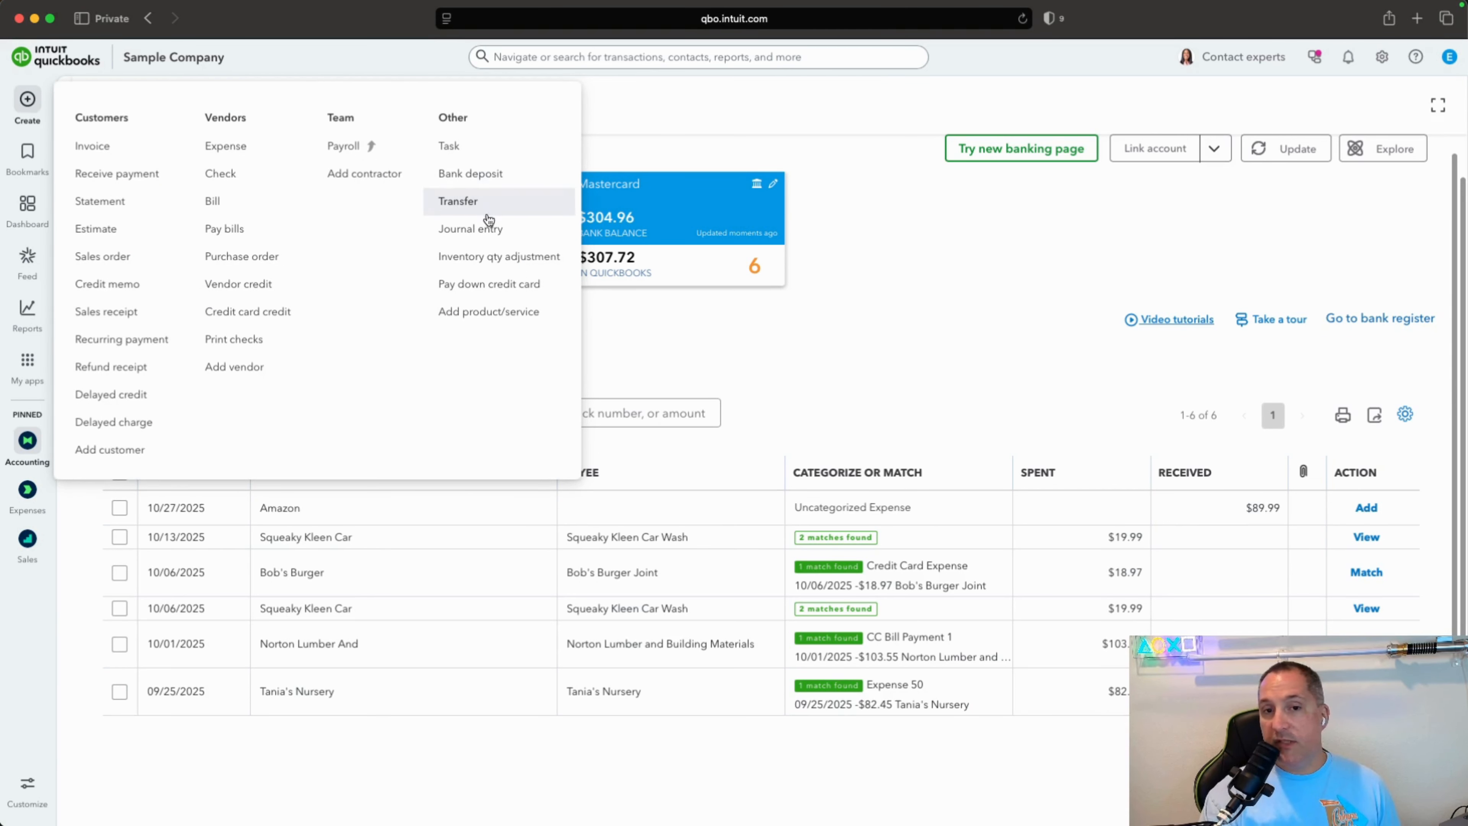
{"action": "left_click", "coordinate": [493, 228]}
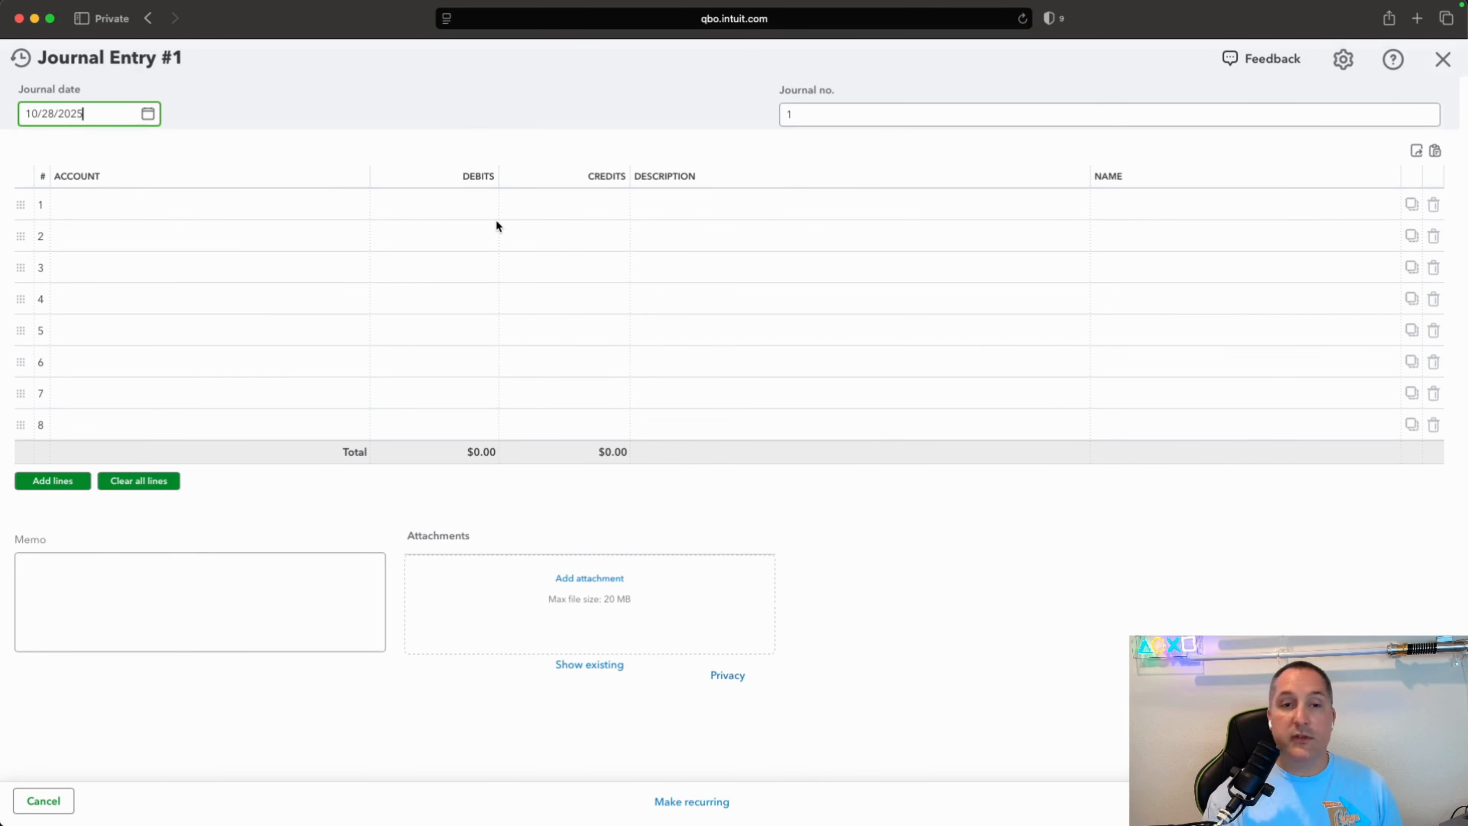
{"action": "left_click", "coordinate": [148, 120]}
{"action": "left_click", "coordinate": [283, 156]}
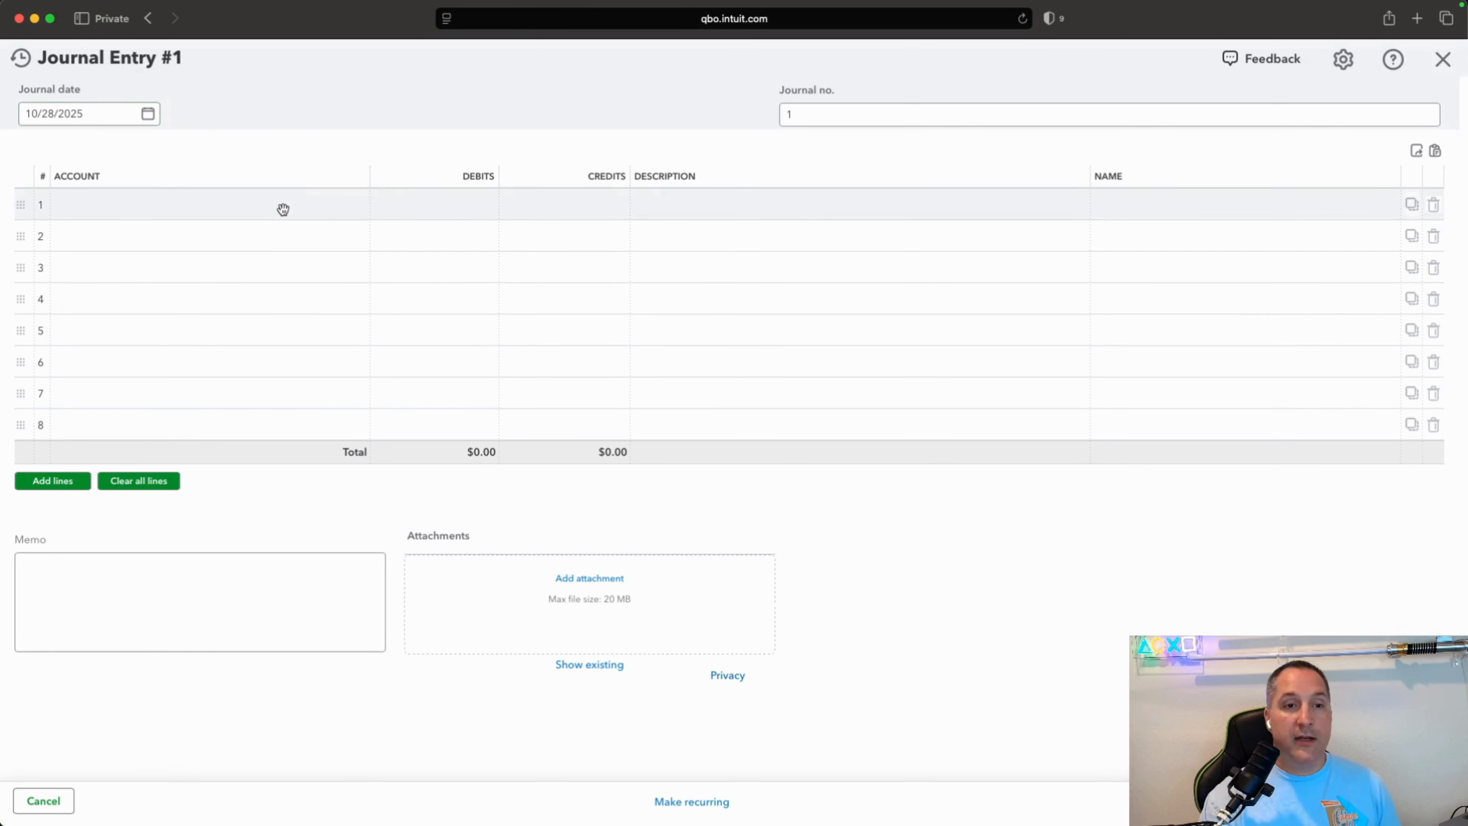
{"action": "left_click", "coordinate": [284, 210]}
{"action": "type", "text": "Office"}
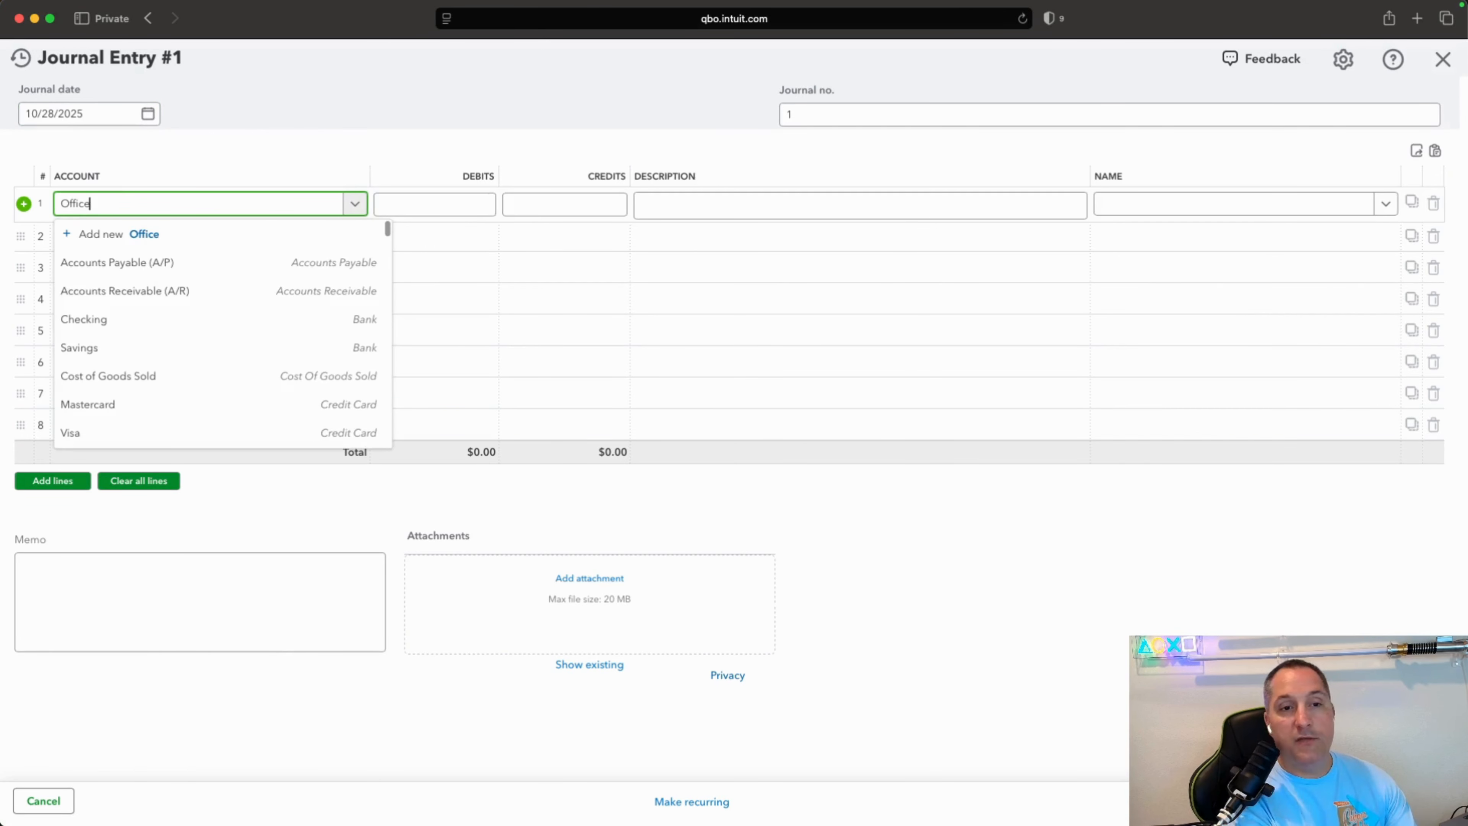
{"action": "left_click", "coordinate": [174, 264]}
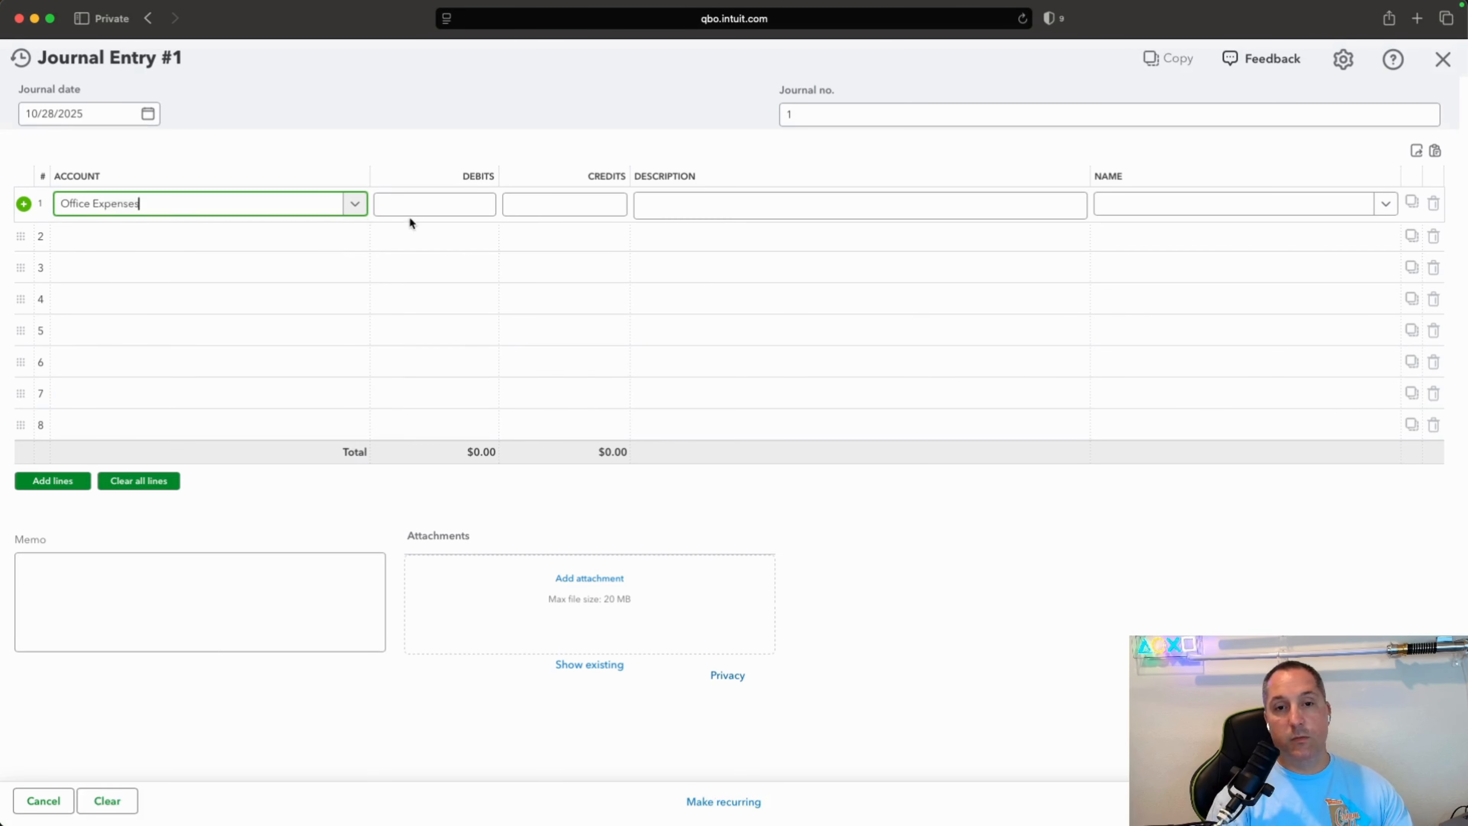
{"action": "left_click", "coordinate": [396, 199]}
{"action": "type", "text": "100"}
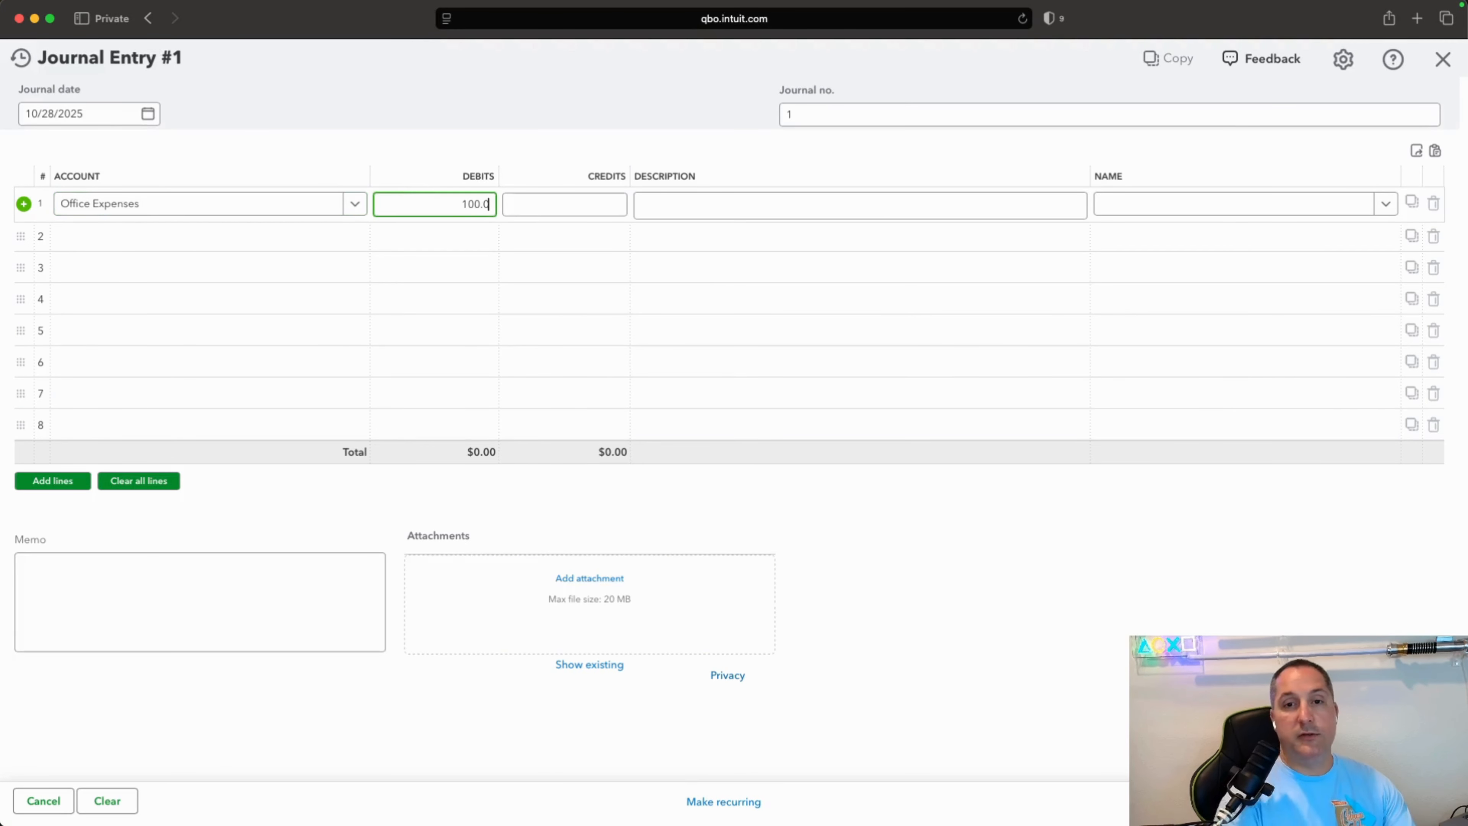
Enter "to record expenses" as the description of the Office Expenses line
{"action": "key", "text": "Tab"}
{"action": "key", "text": "Tab"}
{"action": "type", "text": "to recrpo"}
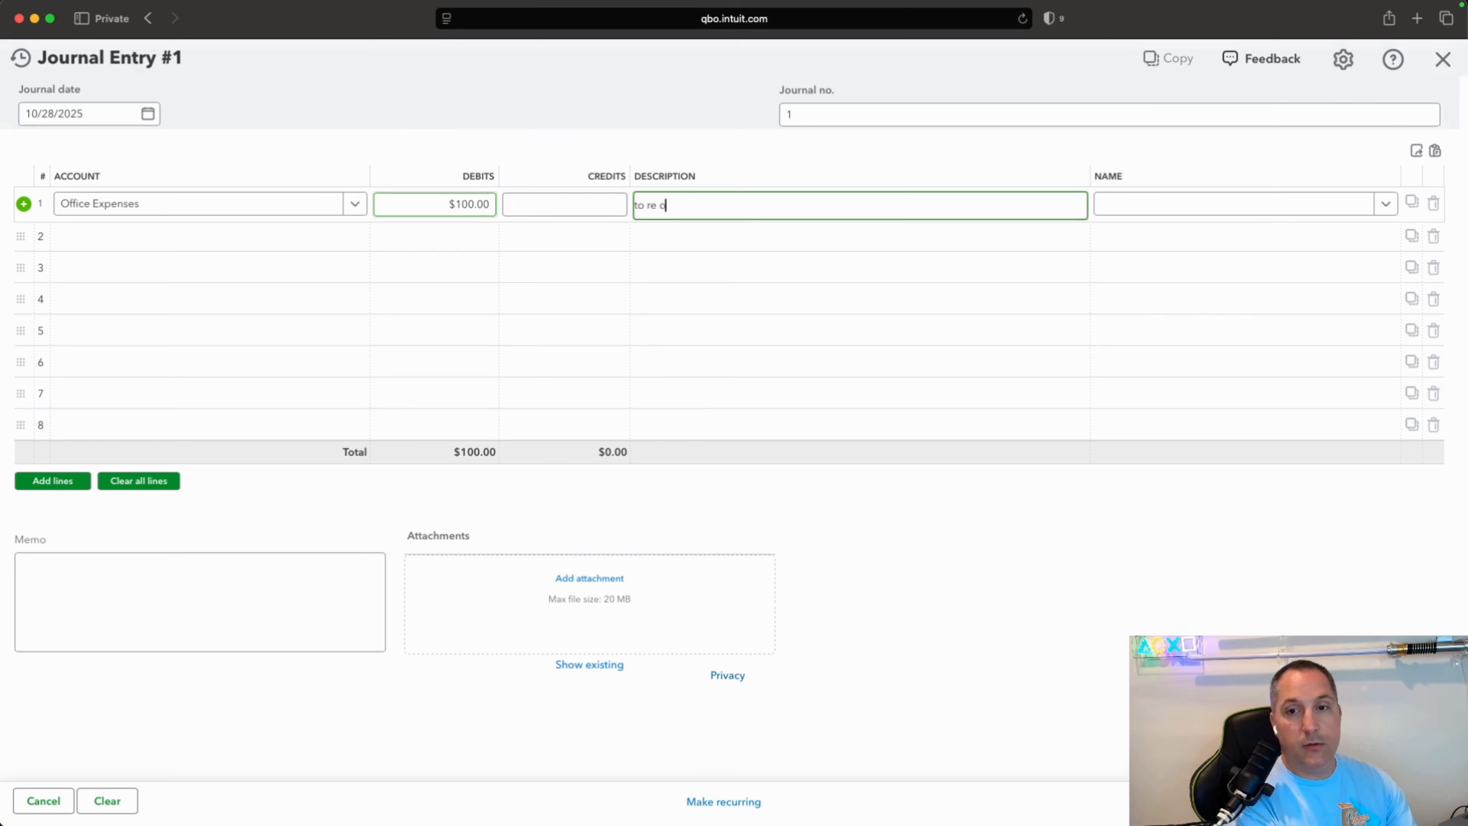
{"action": "key", "text": "BackSpace"}
{"action": "key", "text": "BackSpace"}
{"action": "key", "text": "BackSpace"}
{"action": "type", "text": "ord"}
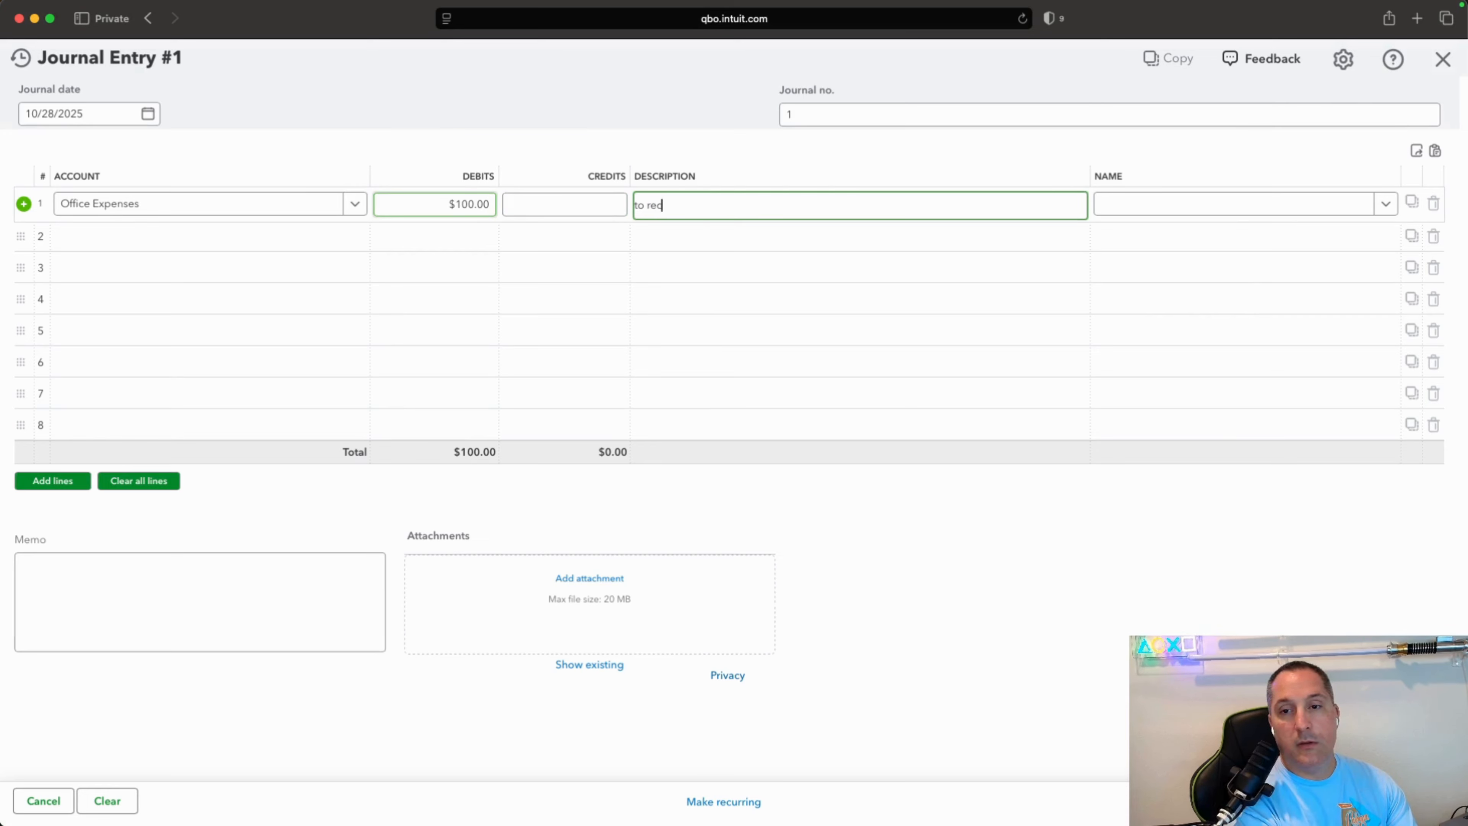
{"action": "type", "text": " expenses"}
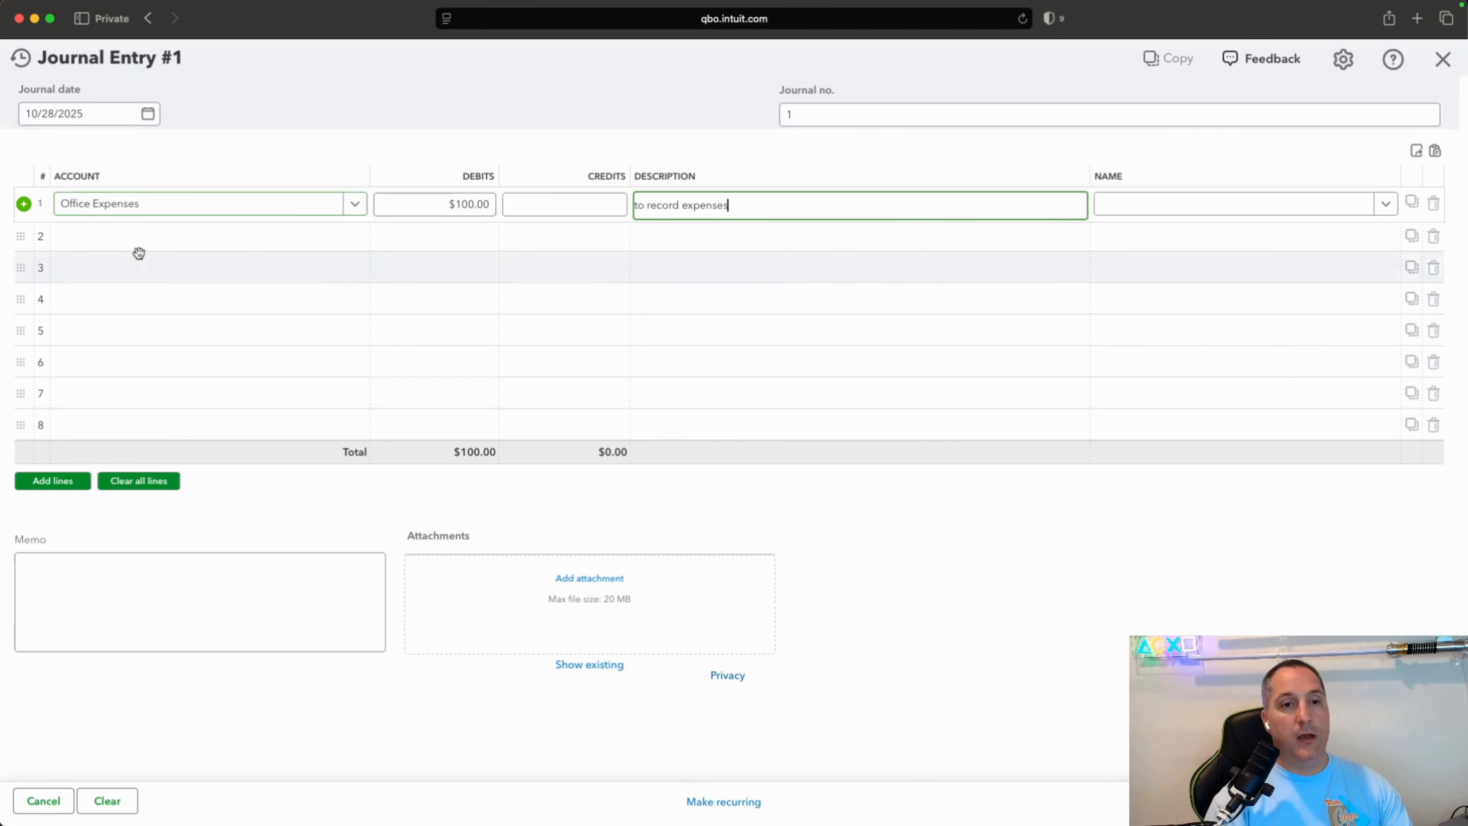
Add a second journal line that debits Advertising 150.00
{"action": "left_click", "coordinate": [139, 236]}
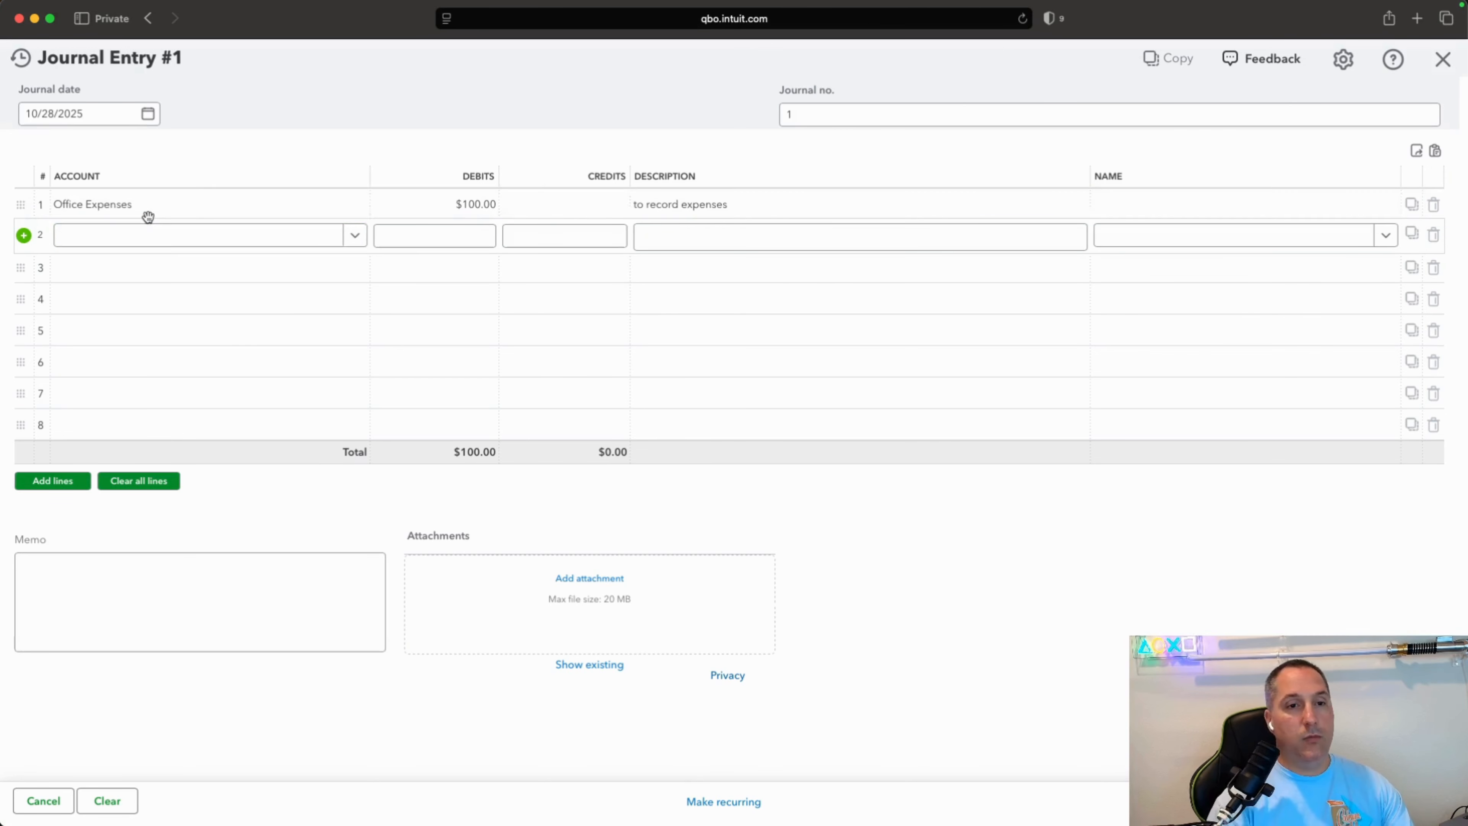
{"action": "type", "text": "advertising"}
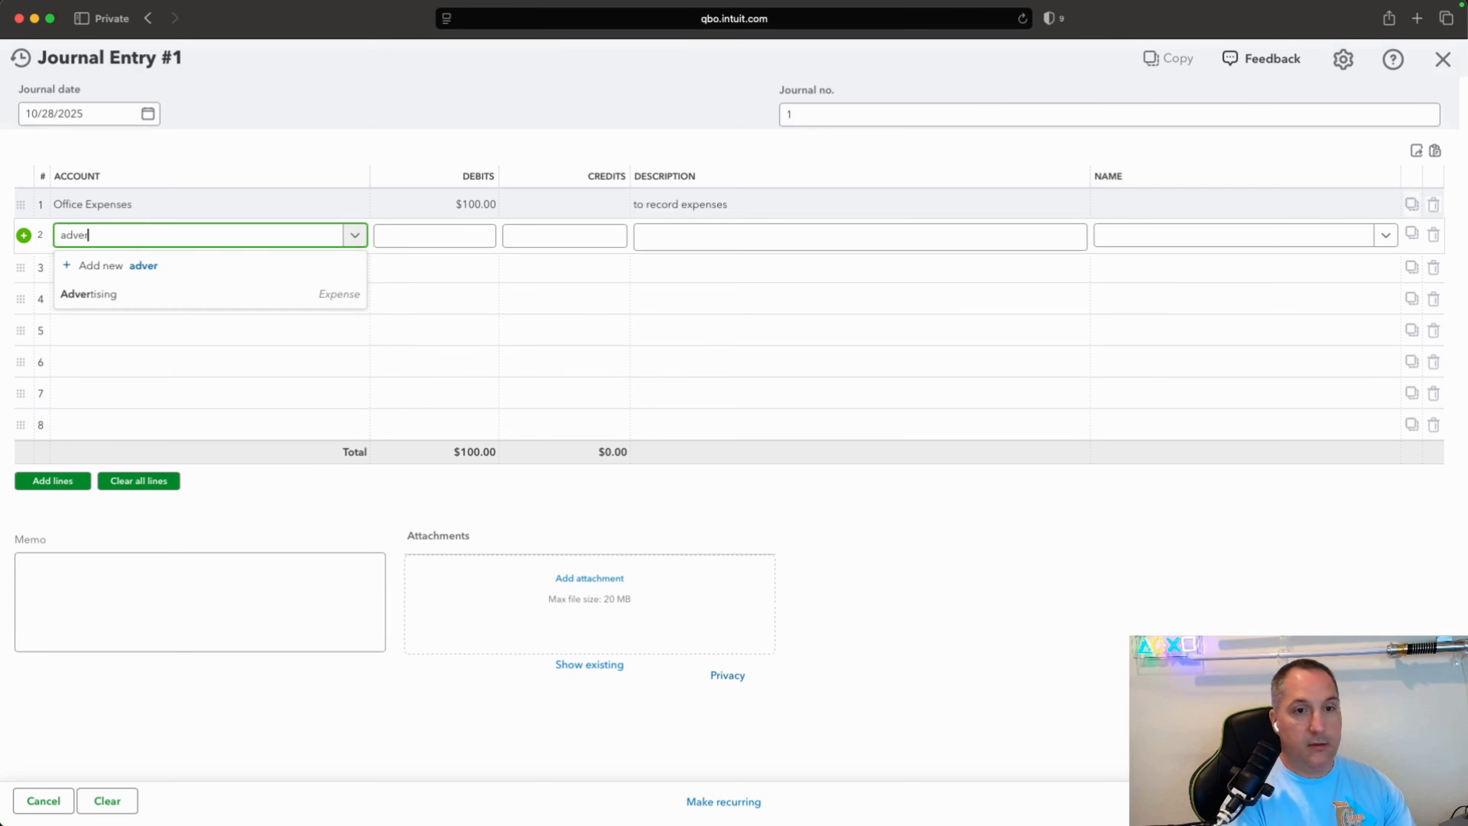
{"action": "left_click", "coordinate": [169, 293]}
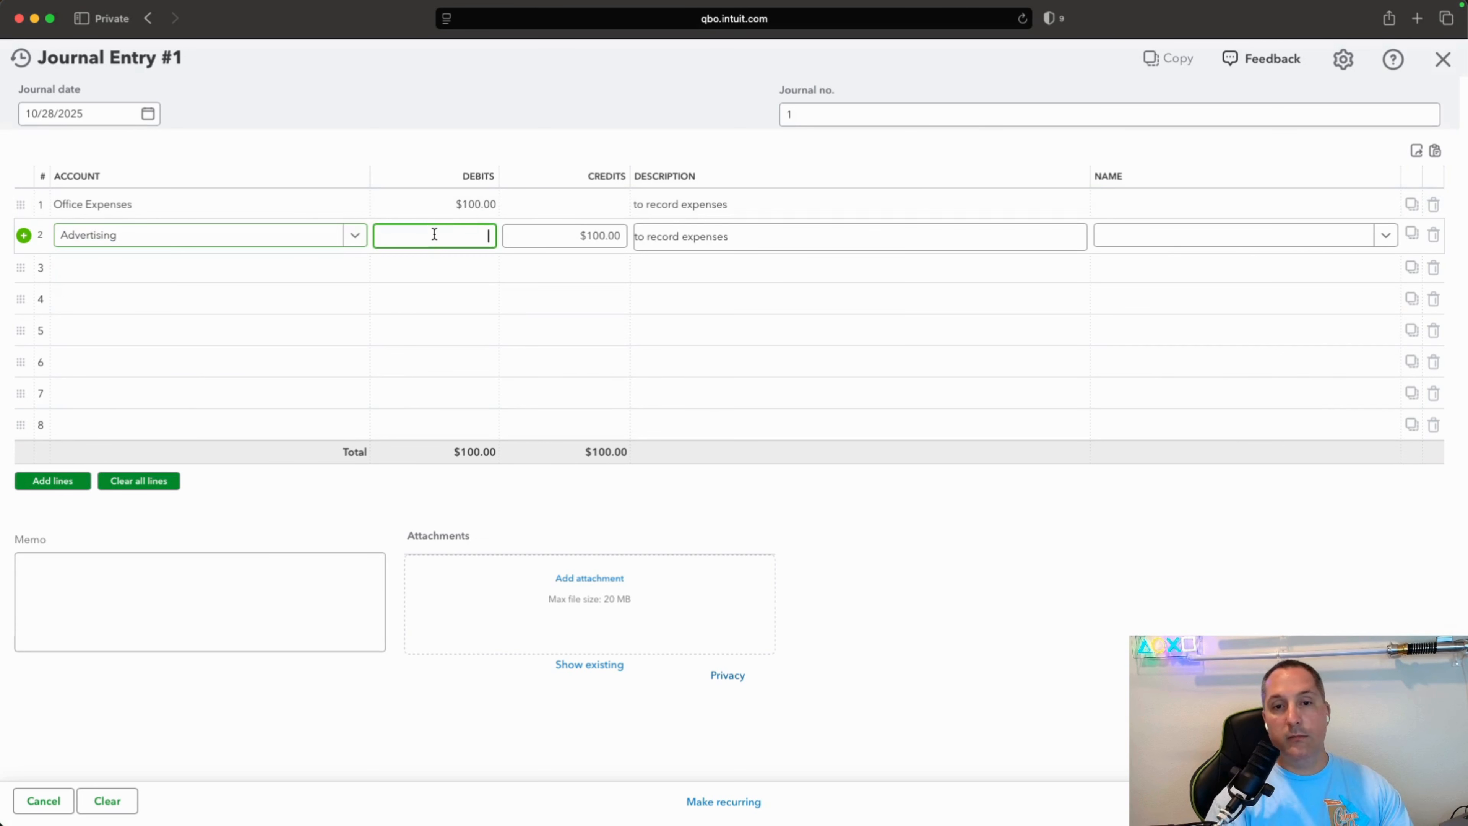
{"action": "type", "text": "150"}
{"action": "key", "text": "Tab"}
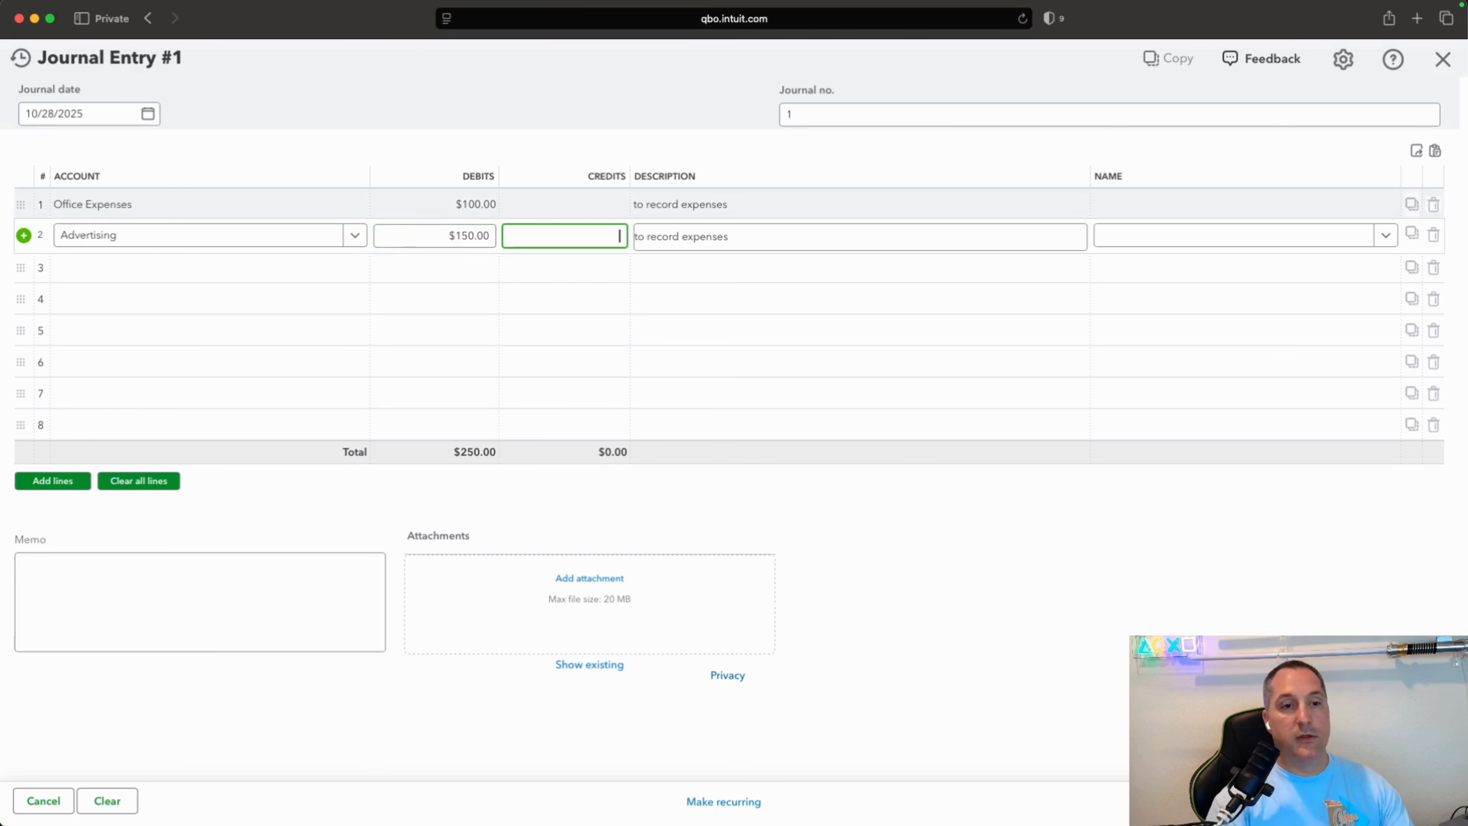
Add a third journal line that debits Supplies 50.00
{"action": "left_click", "coordinate": [344, 272]}
{"action": "left_click", "coordinate": [357, 276]}
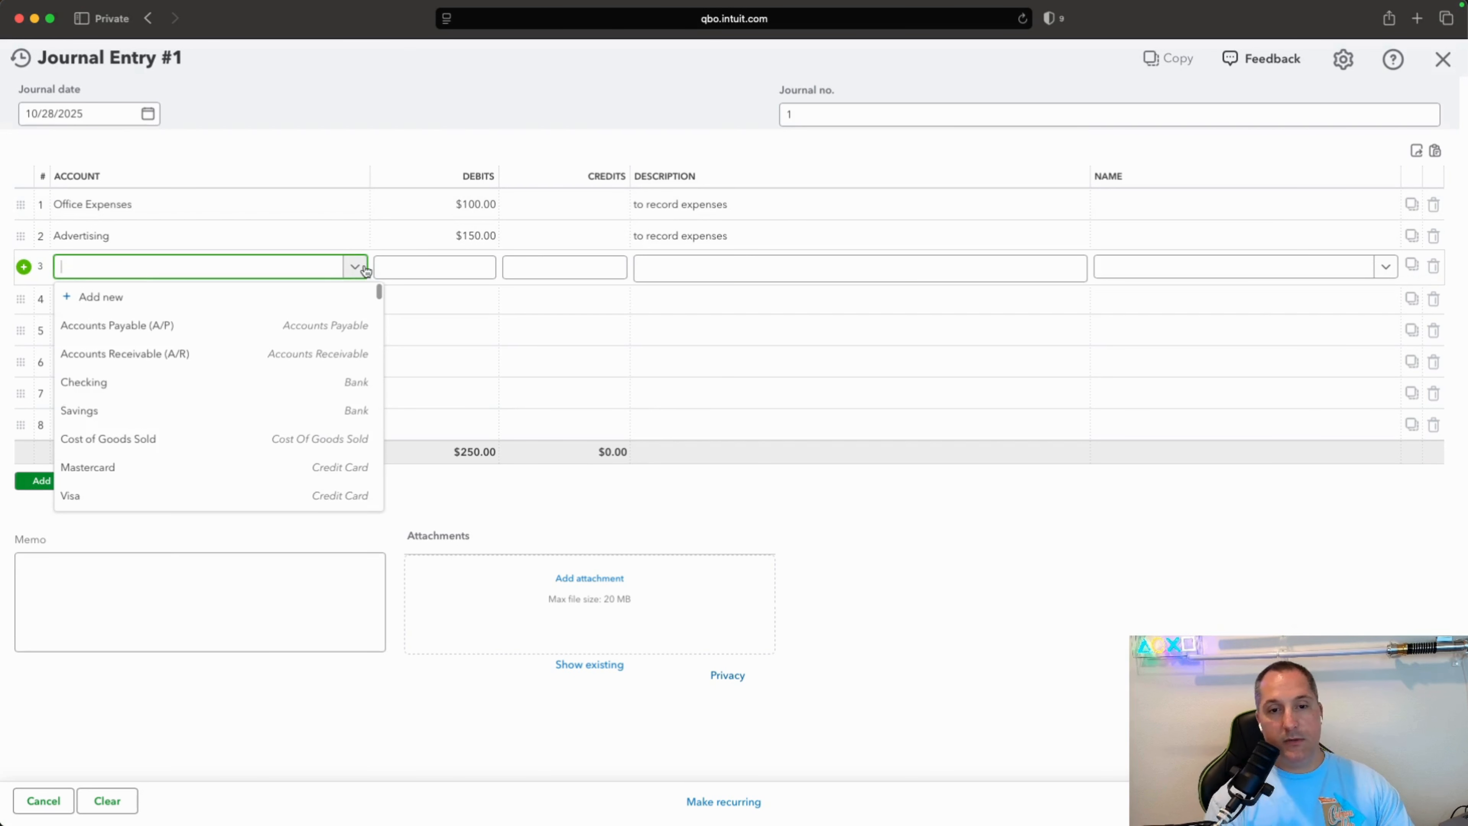
{"action": "scroll", "coordinate": [322, 394], "scroll_direction": "down", "scroll_amount": 15}
{"action": "scroll", "coordinate": [286, 434], "scroll_direction": "down", "scroll_amount": 5}
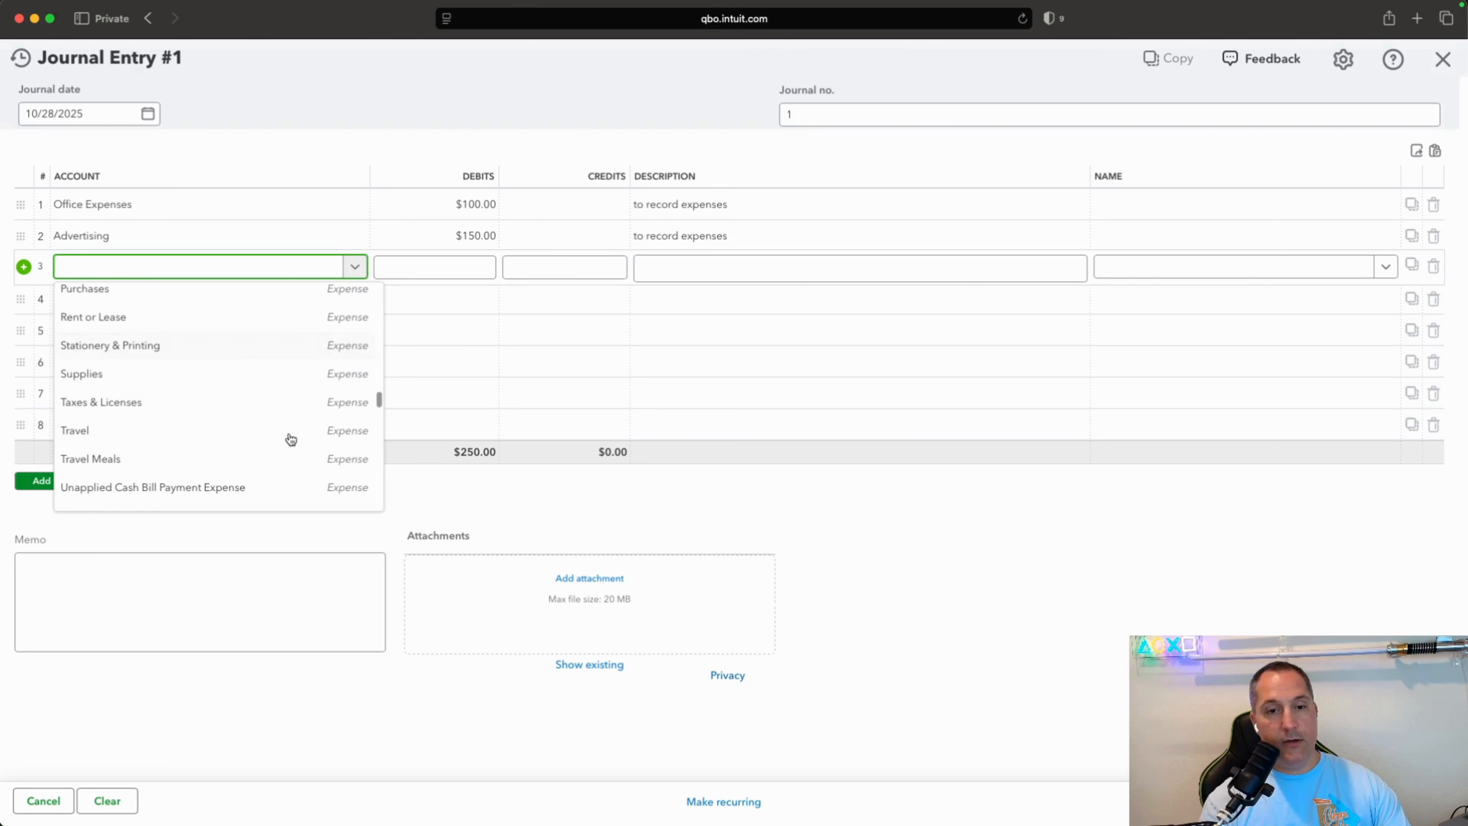
{"action": "left_click", "coordinate": [143, 375]}
{"action": "left_click", "coordinate": [493, 264]}
{"action": "type", "text": "50"}
{"action": "key", "text": "Tab"}
Add a fourth journal line that debits Cost of Goods Sold 500.00
{"action": "left_click", "coordinate": [294, 305]}
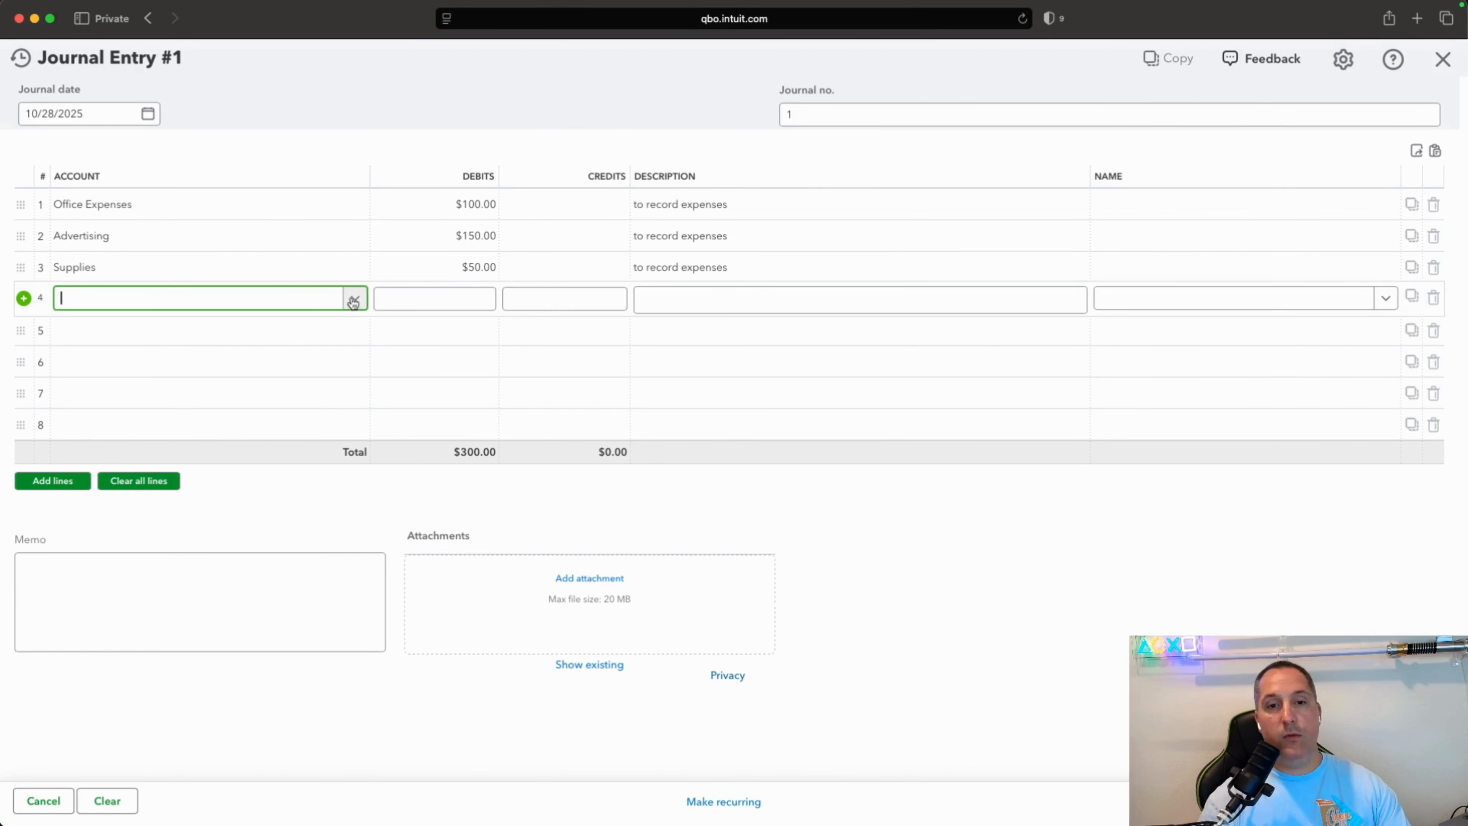
{"action": "left_click", "coordinate": [354, 298]}
{"action": "scroll", "coordinate": [241, 473], "scroll_direction": "down", "scroll_amount": 1}
{"action": "scroll", "coordinate": [250, 479], "scroll_direction": "down", "scroll_amount": 10}
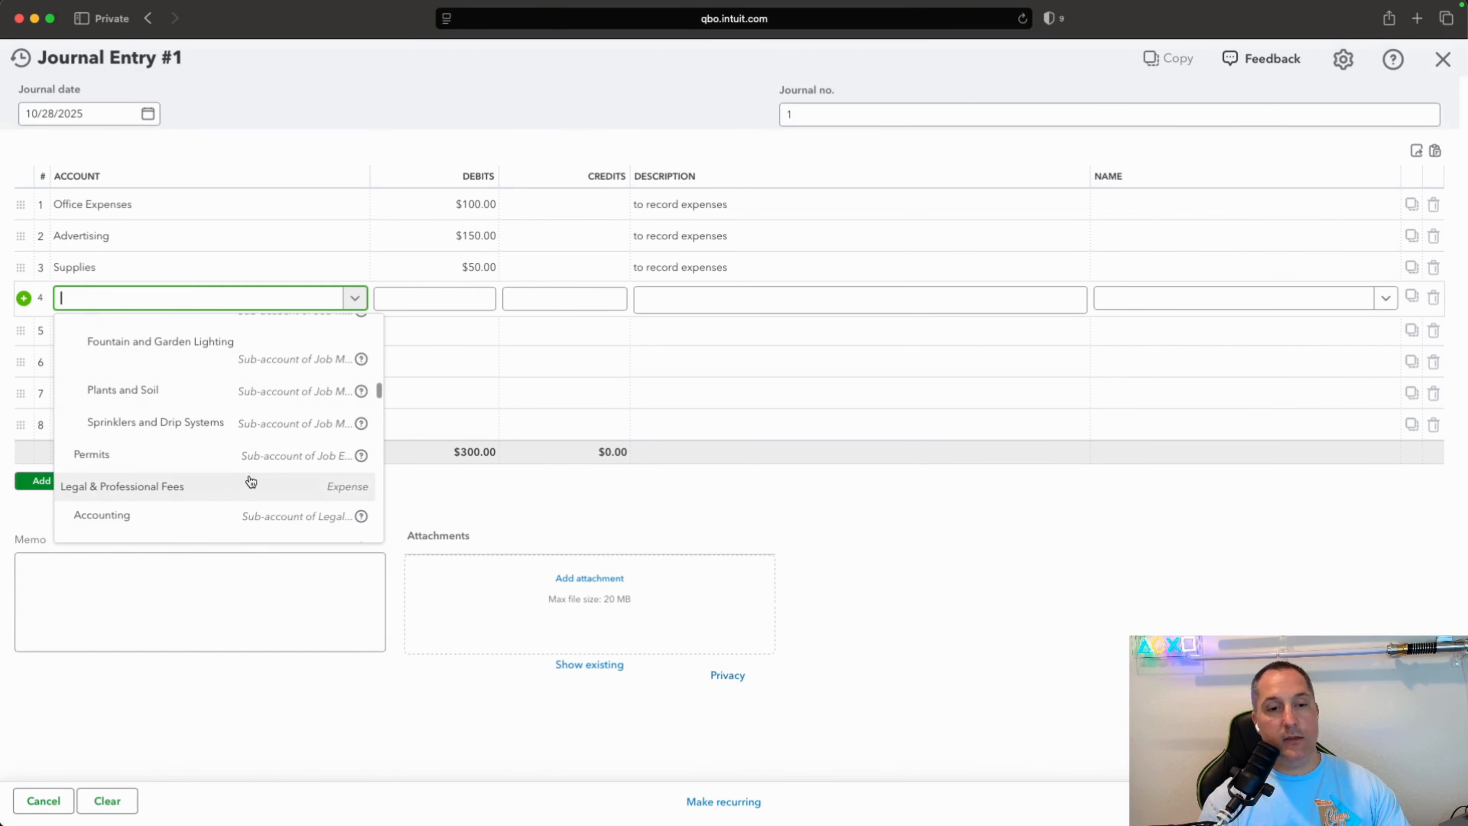
{"action": "scroll", "coordinate": [254, 491], "scroll_direction": "up", "scroll_amount": 20}
{"action": "scroll", "coordinate": [243, 462], "scroll_direction": "down", "scroll_amount": 3}
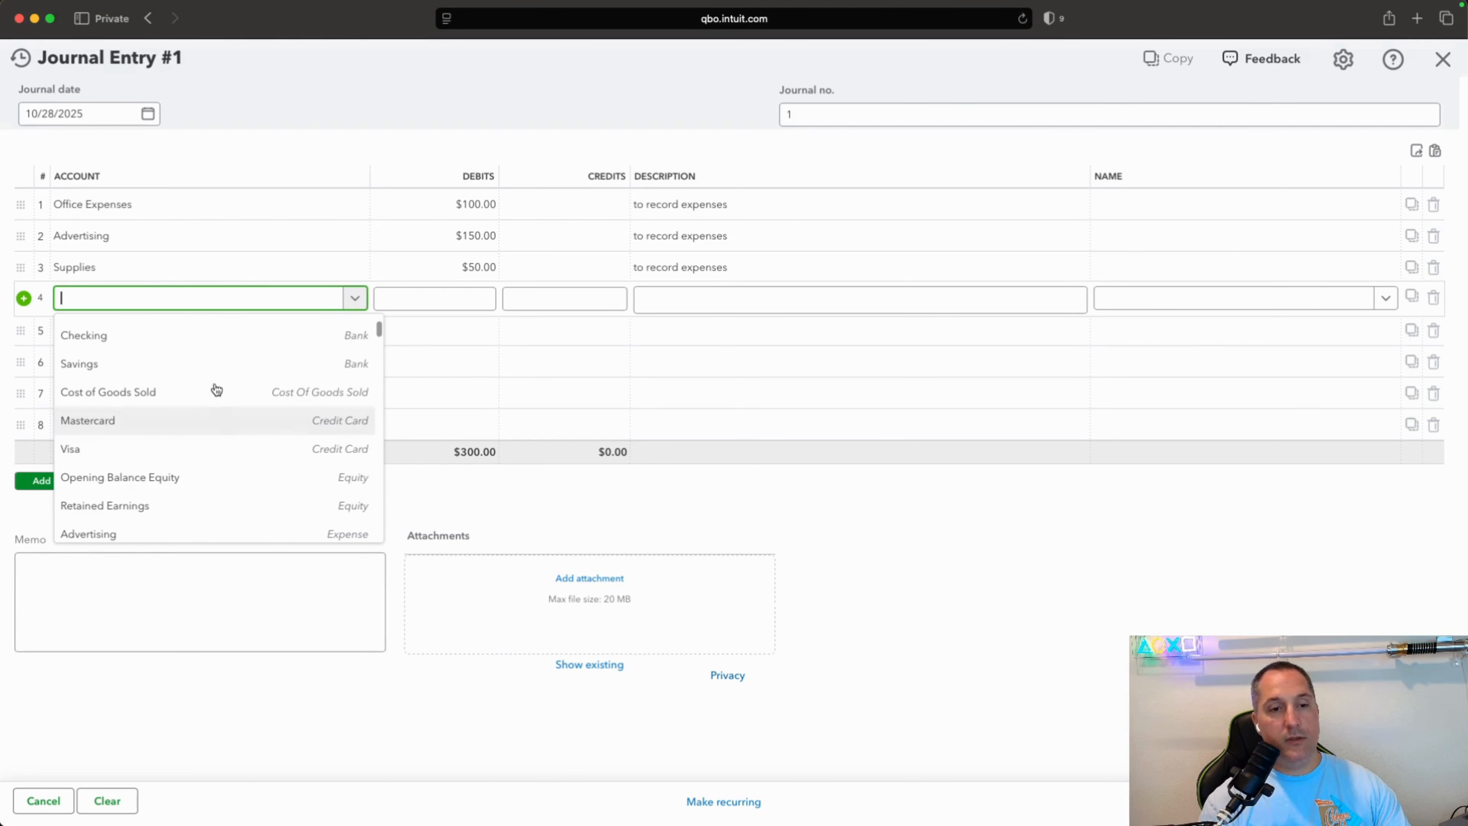
{"action": "left_click", "coordinate": [216, 393]}
{"action": "left_click", "coordinate": [491, 297]}
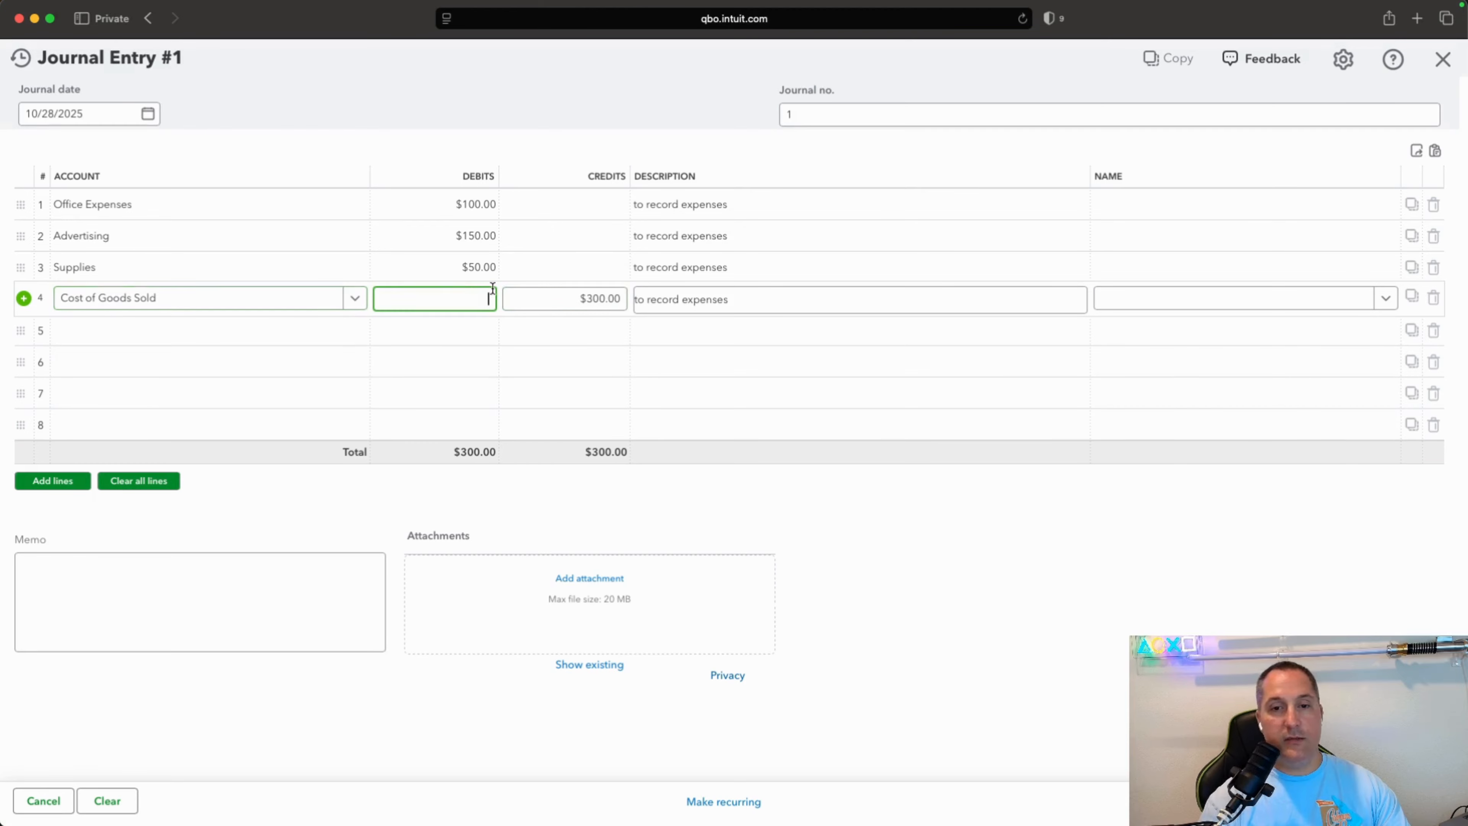
{"action": "type", "text": "500.00"}
{"action": "key", "text": "Tab"}
{"action": "key", "text": "Tab"}
{"action": "key", "text": "Tab"}
{"action": "key", "text": "Tab"}
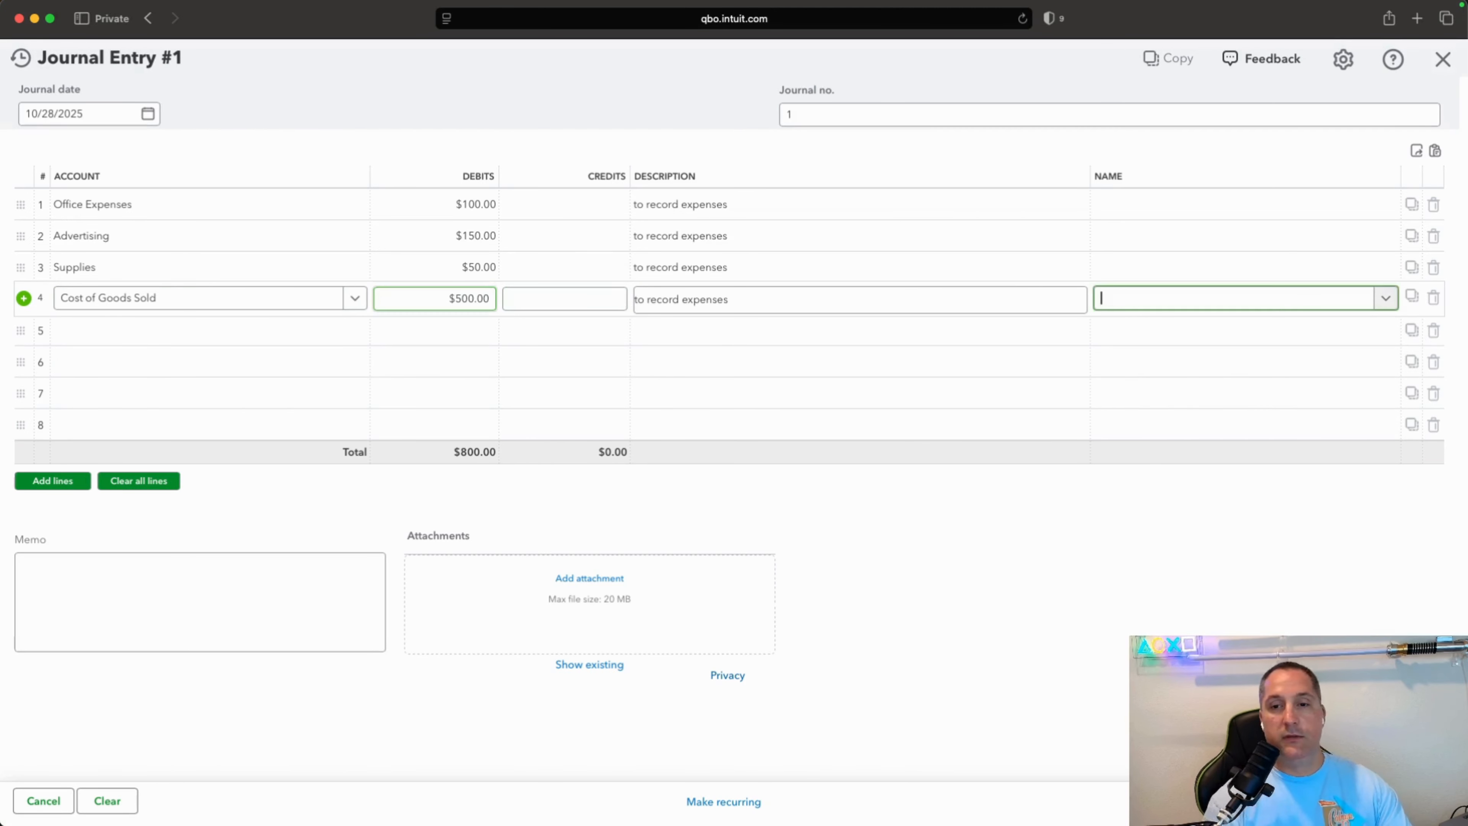
Balance the entry on line 5 with an 800.00 credit to Opening Balance Equity, and save the journal entry
{"action": "left_click", "coordinate": [561, 334]}
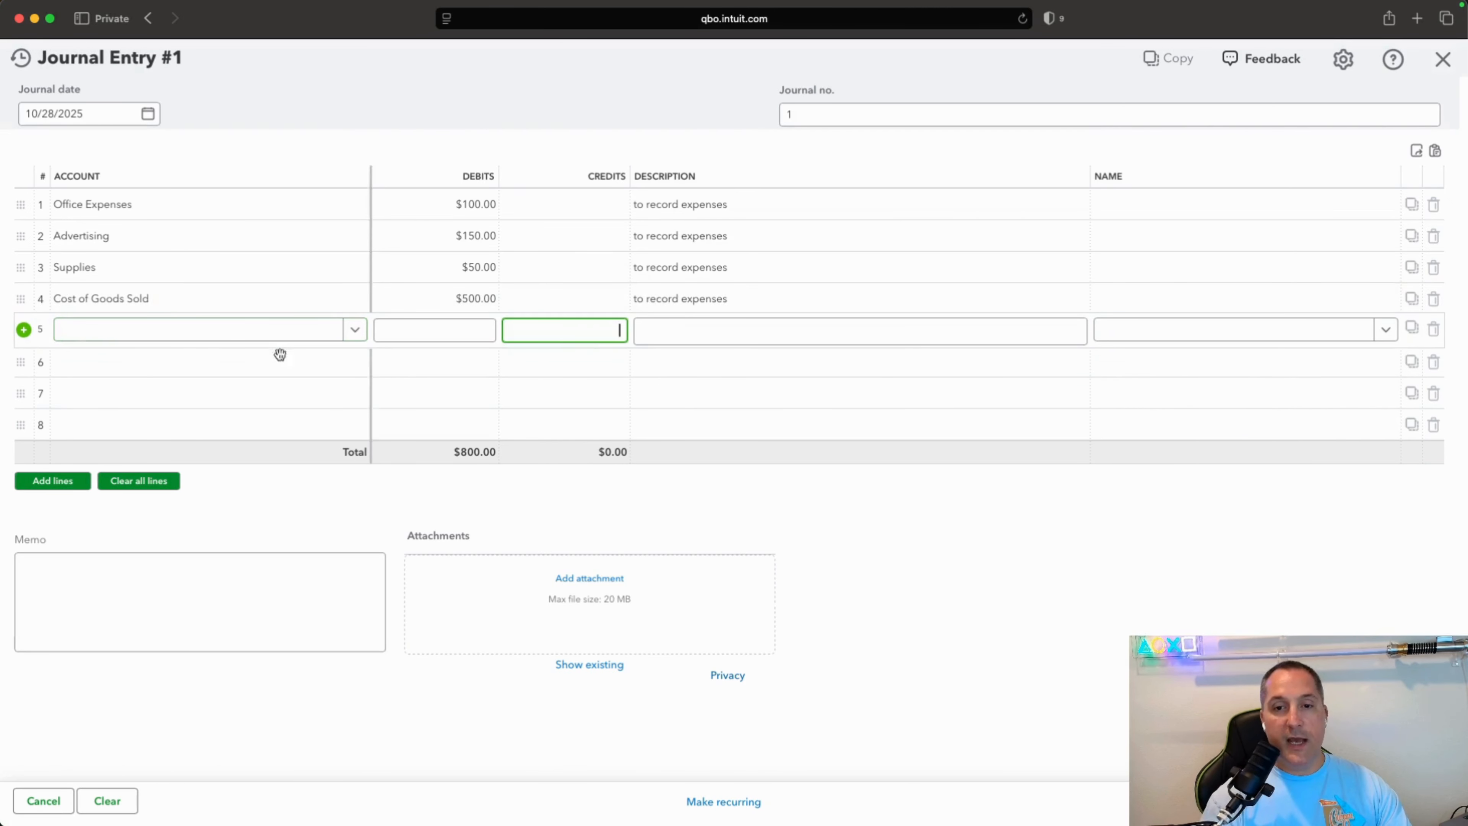
{"action": "left_click", "coordinate": [151, 339]}
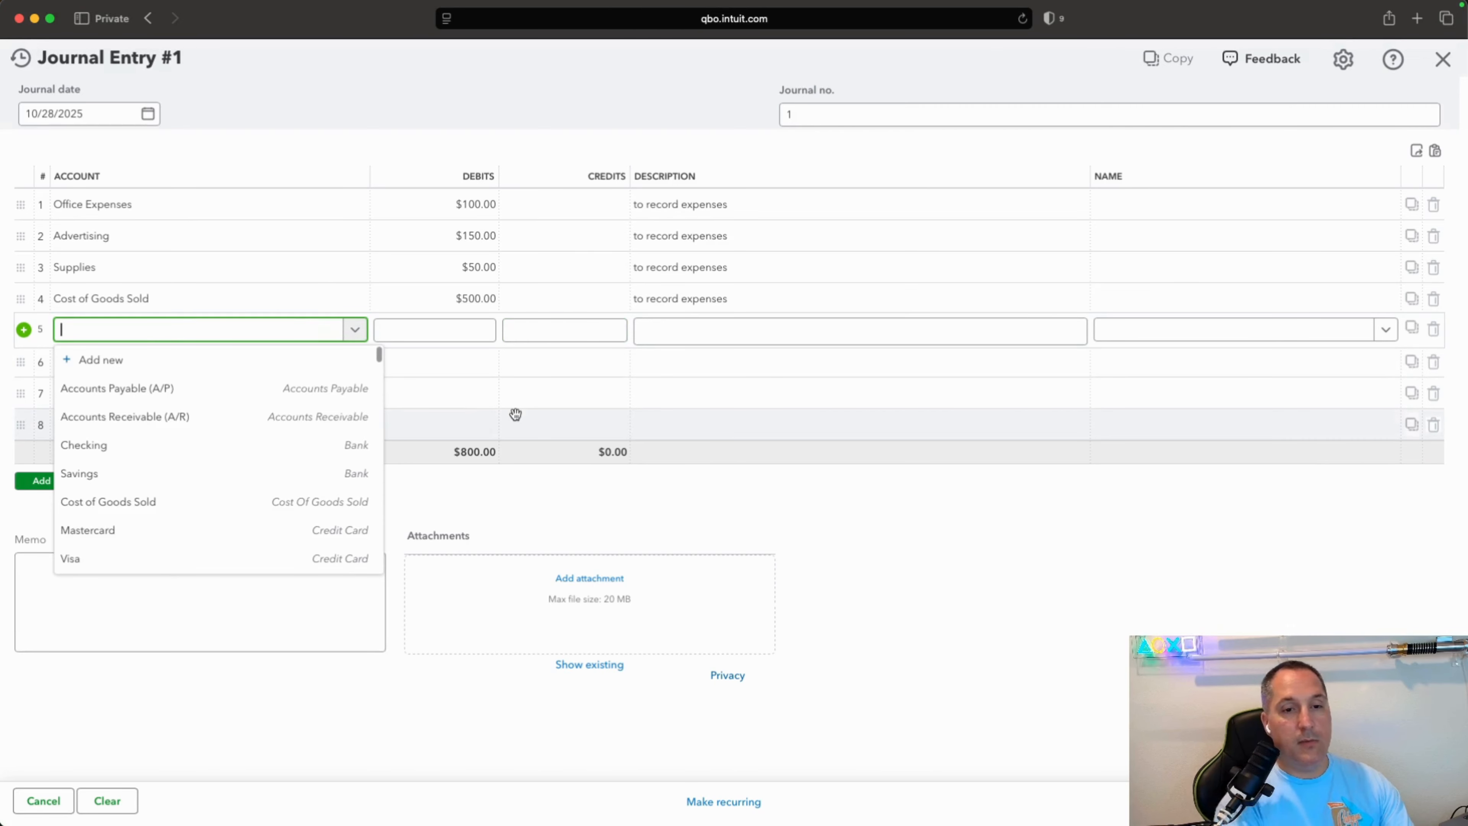
{"action": "type", "text": "equit"}
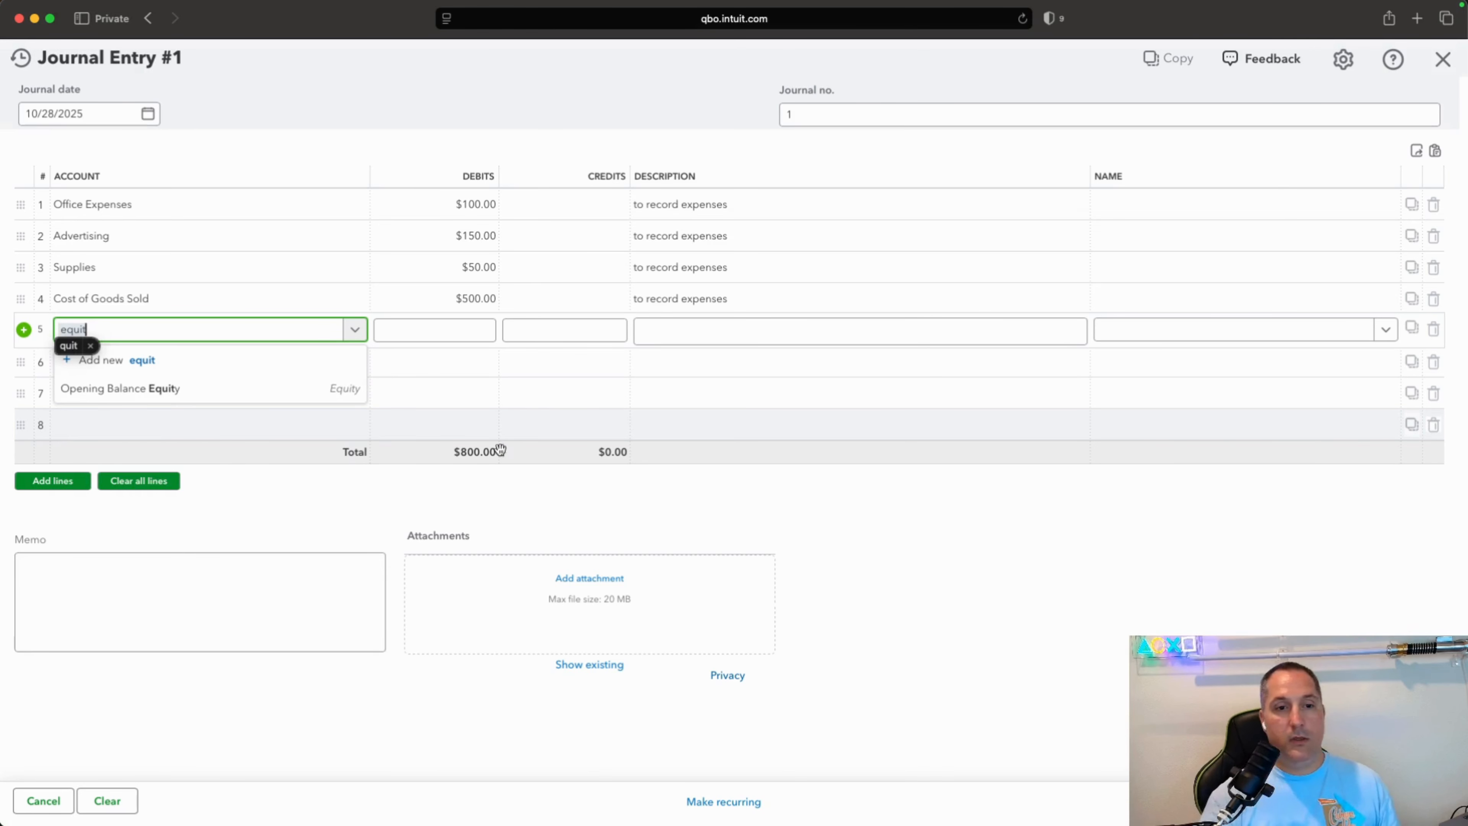
{"action": "left_click", "coordinate": [178, 400]}
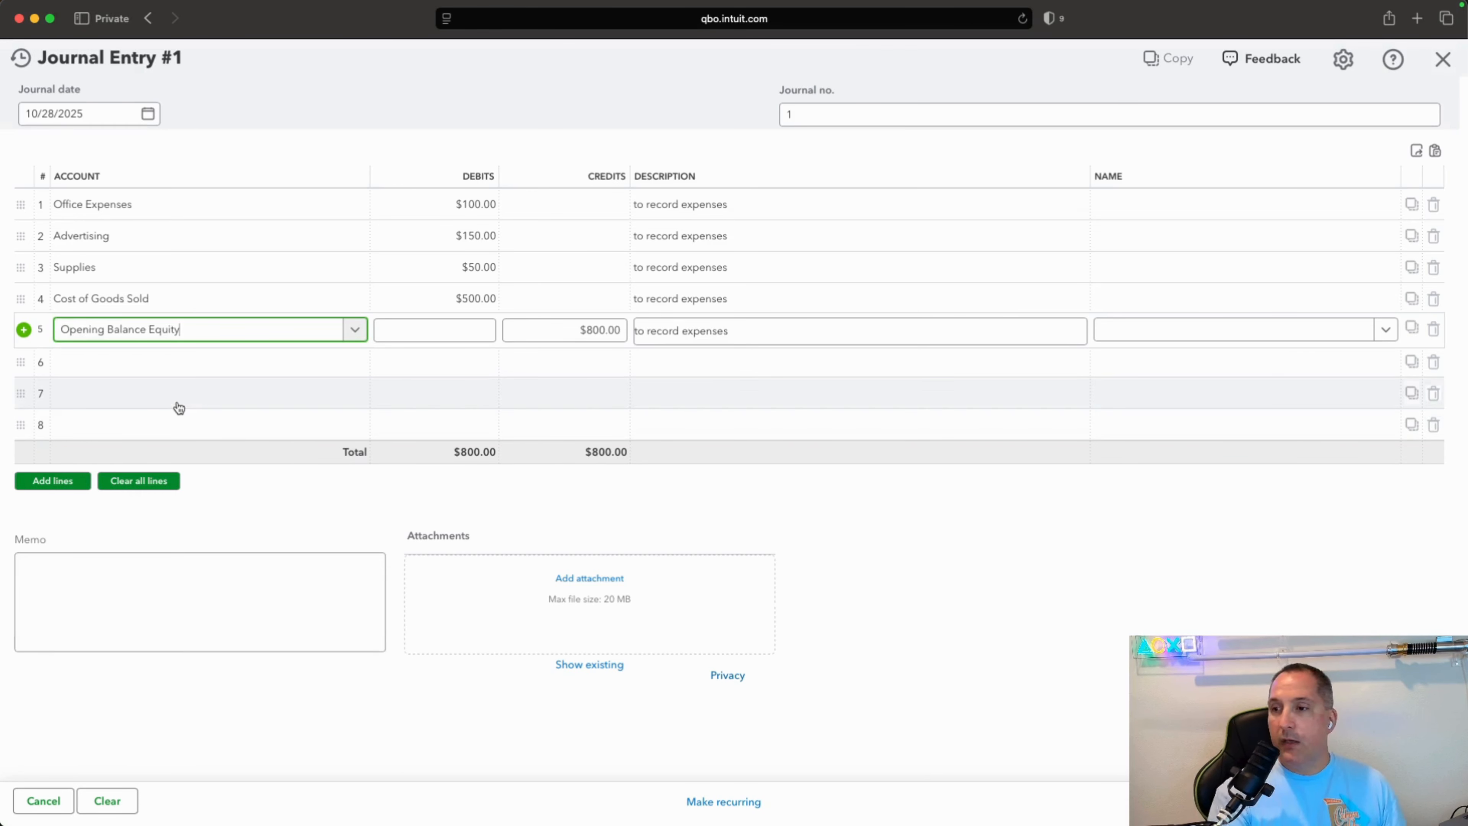
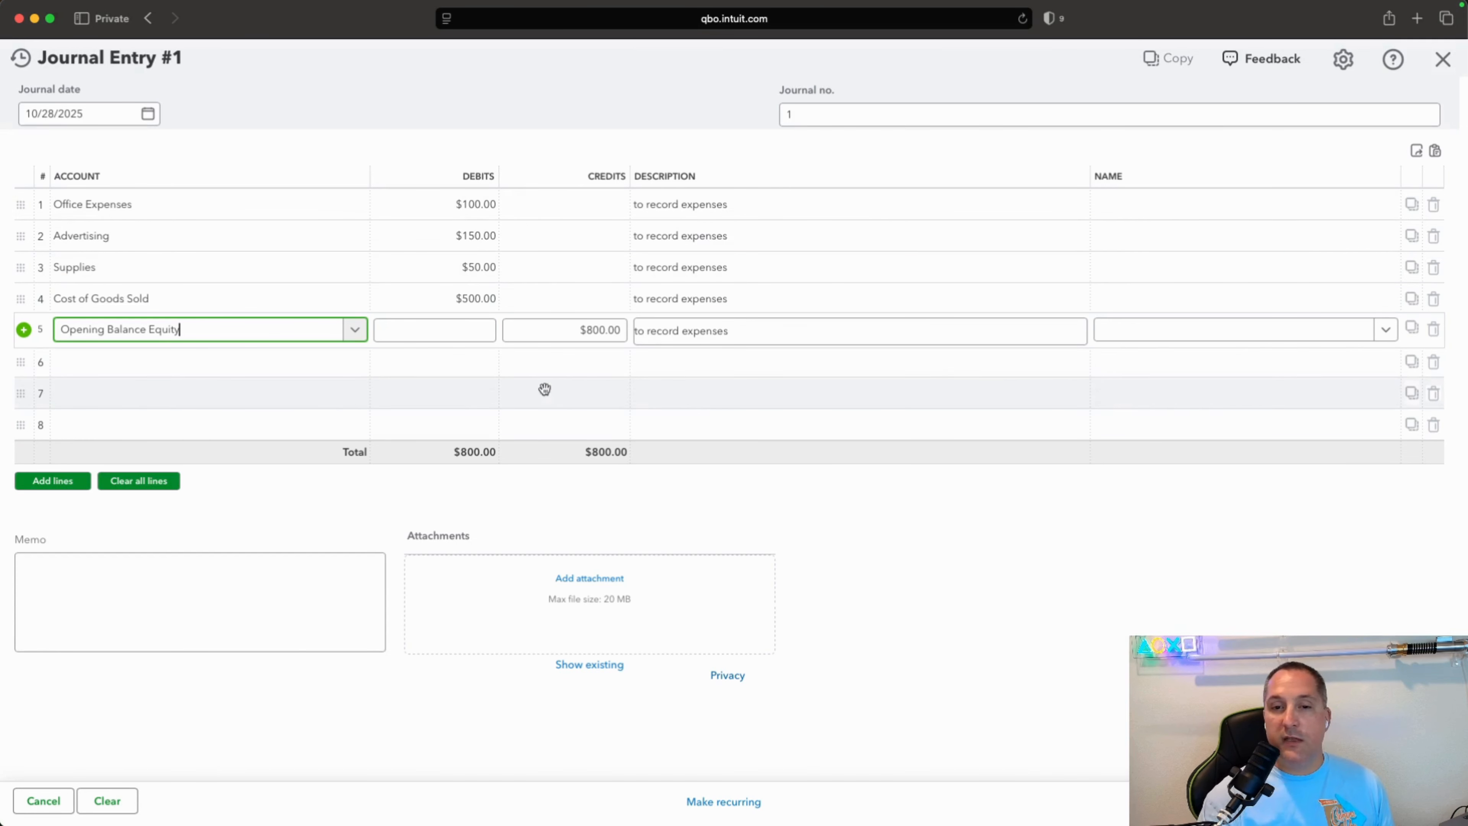
{"action": "left_click", "coordinate": [1387, 801]}
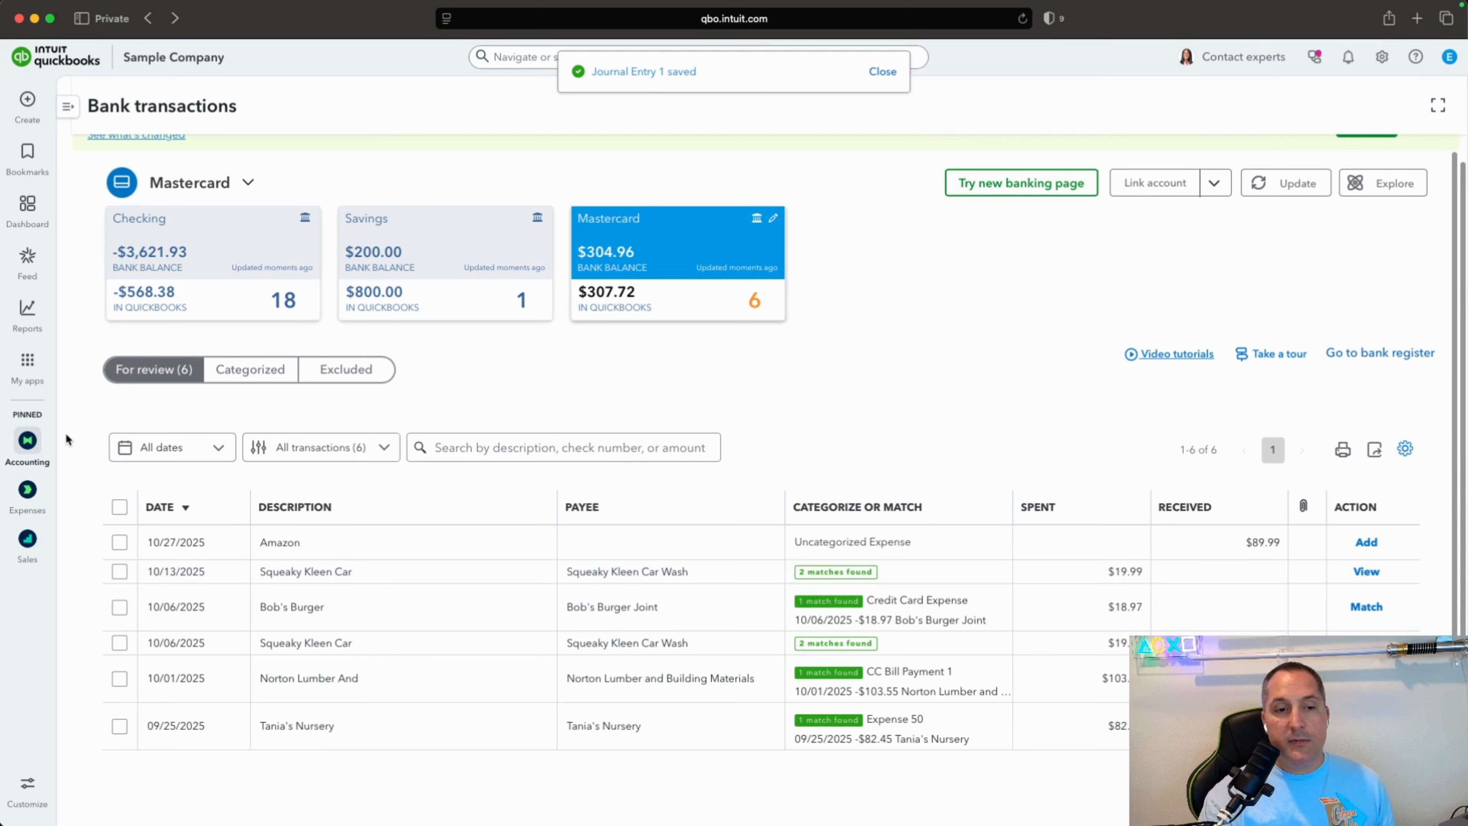
Find the Trial Balance among the standard reports by searching for "trial", and open it
{"action": "mouse_move", "coordinate": [27, 319]}
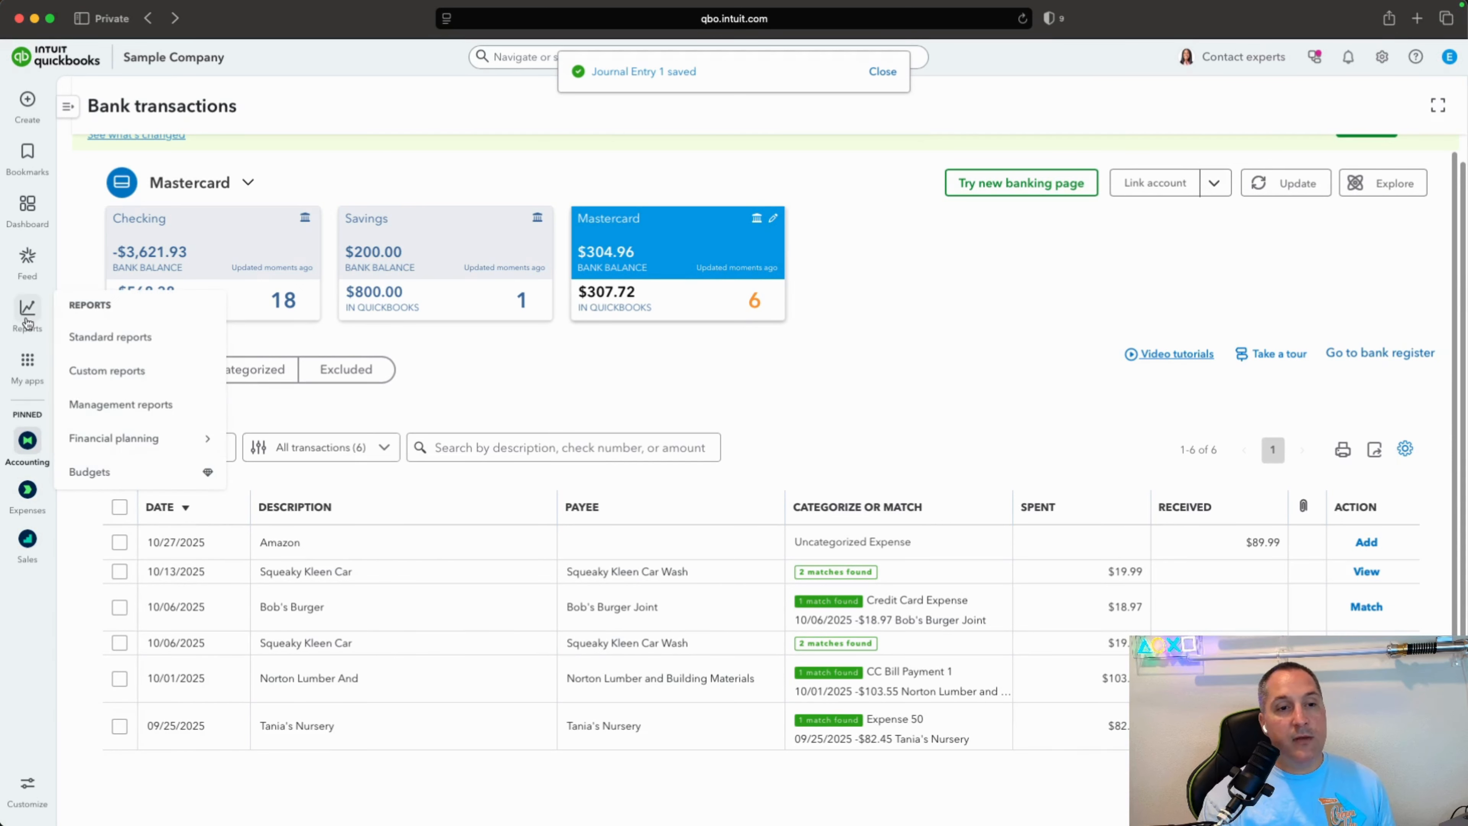
{"action": "left_click", "coordinate": [115, 337]}
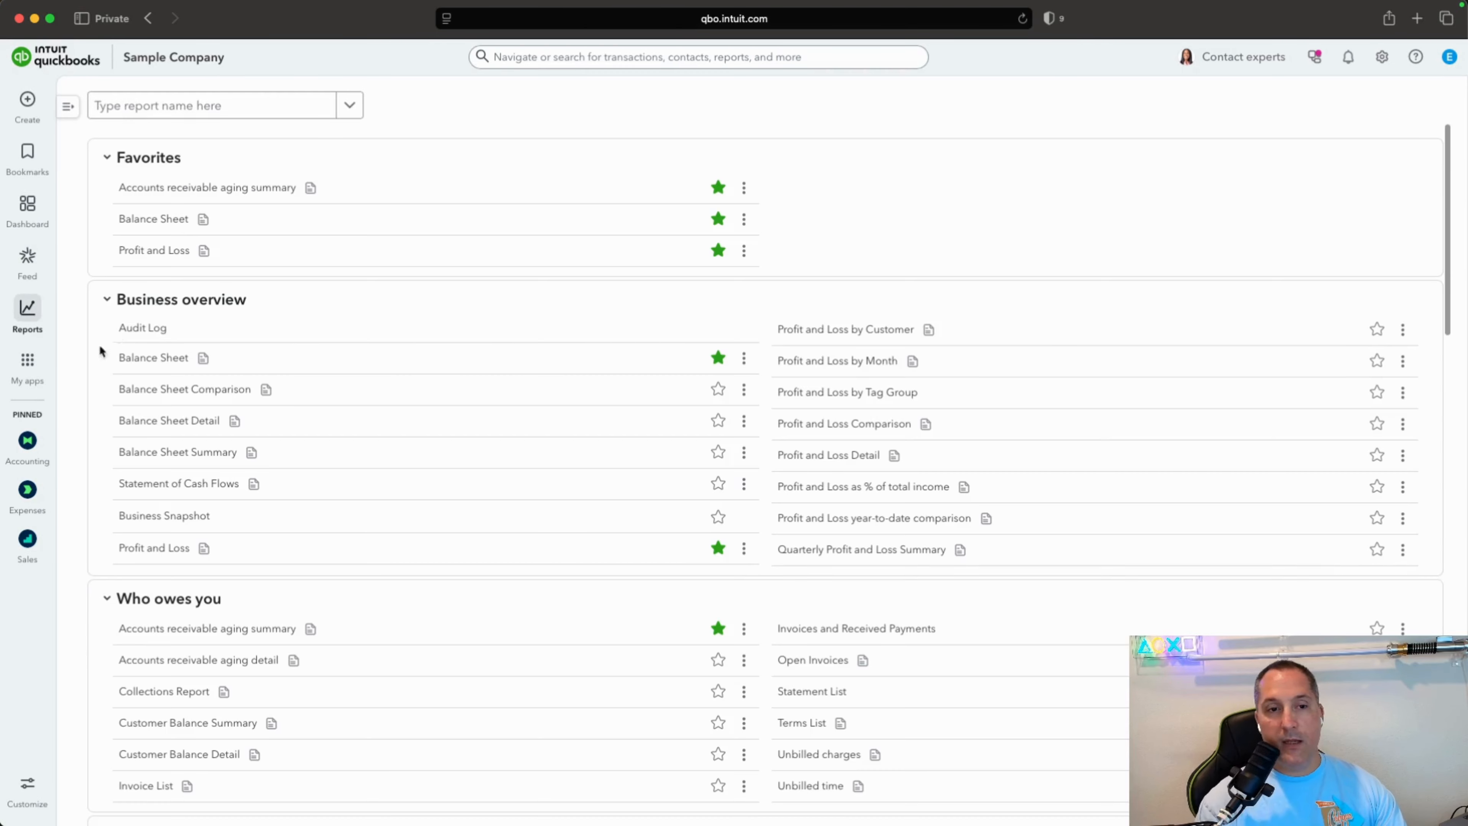
{"action": "left_click", "coordinate": [149, 115]}
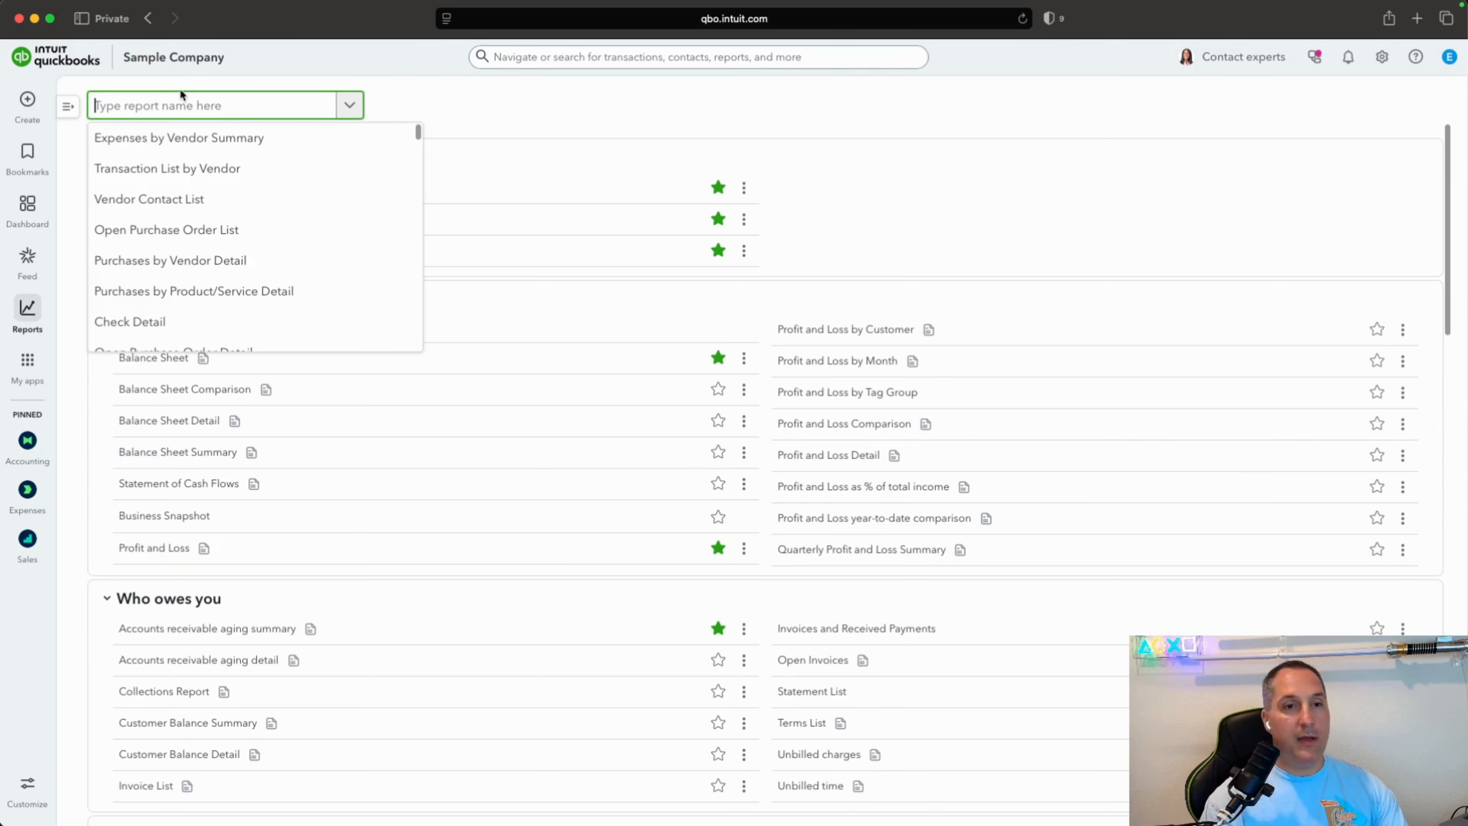
{"action": "type", "text": "trial"}
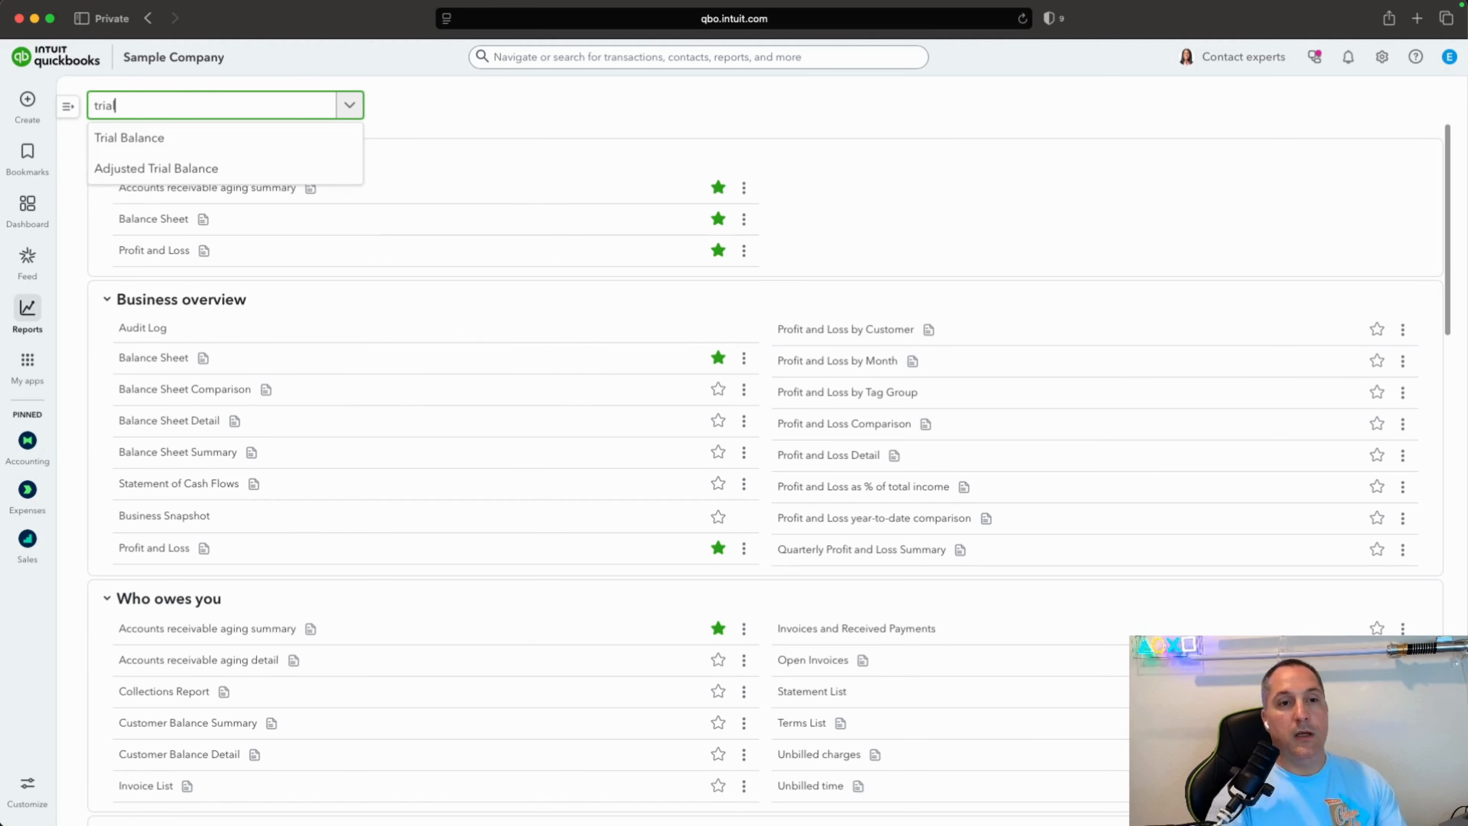
{"action": "left_click", "coordinate": [155, 140]}
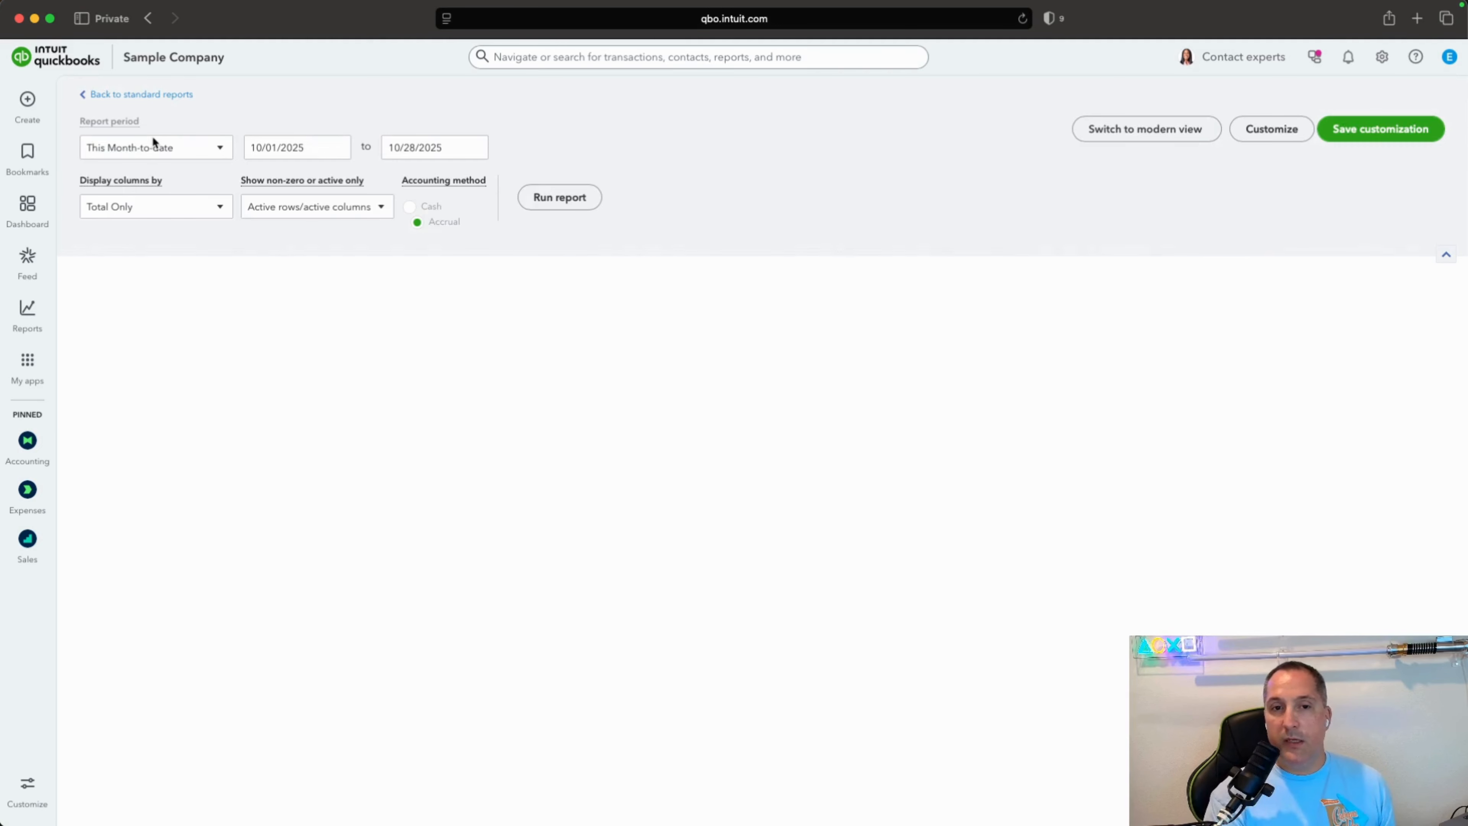
Set the Trial Balance report period to This Year-to-date and run the report
{"action": "left_click", "coordinate": [206, 175]}
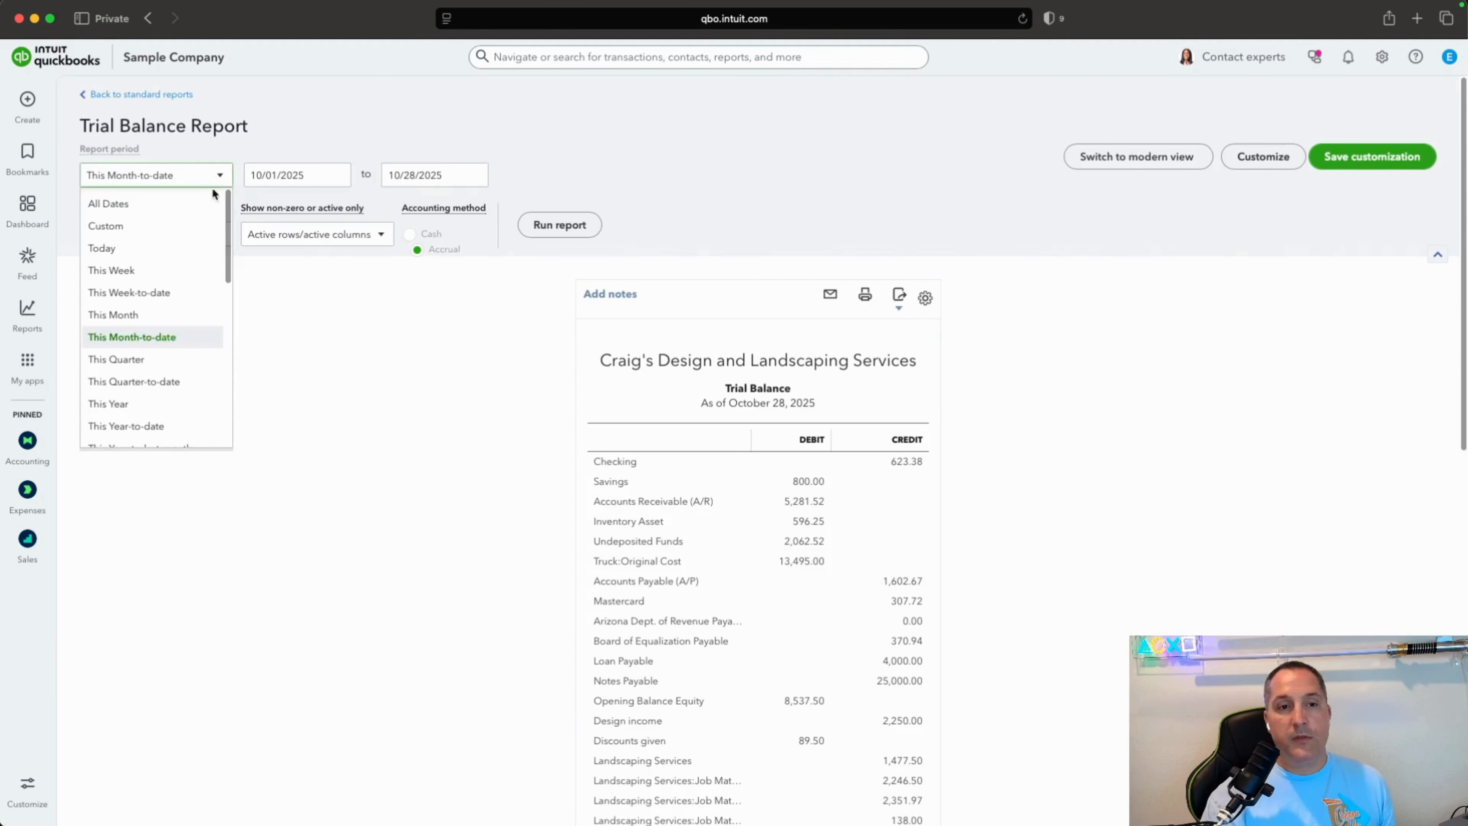
{"action": "left_click_drag", "start_coordinate": [228, 236], "coordinate": [235, 265]}
{"action": "left_click", "coordinate": [138, 370]}
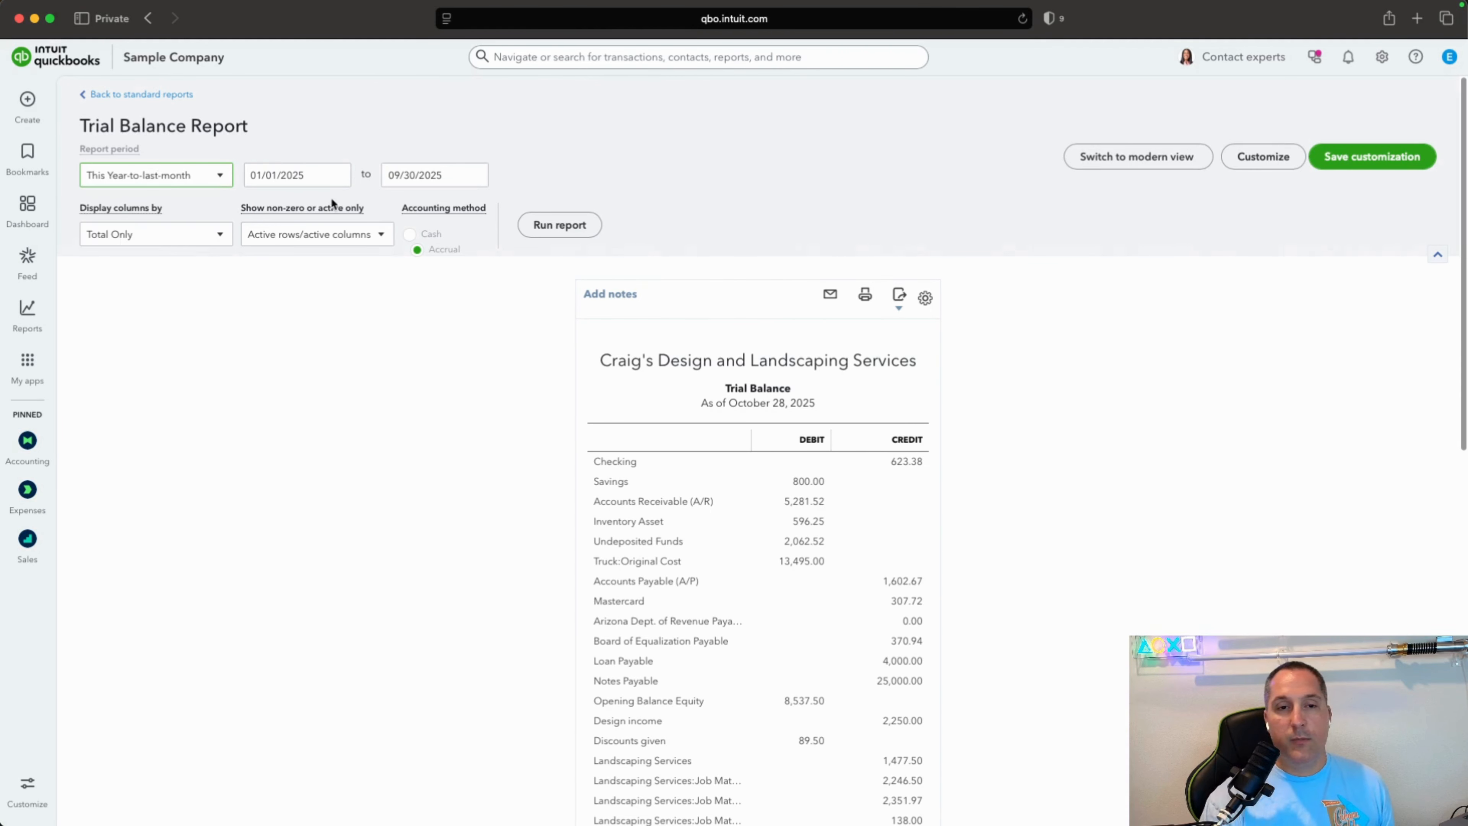
{"action": "left_click", "coordinate": [226, 175]}
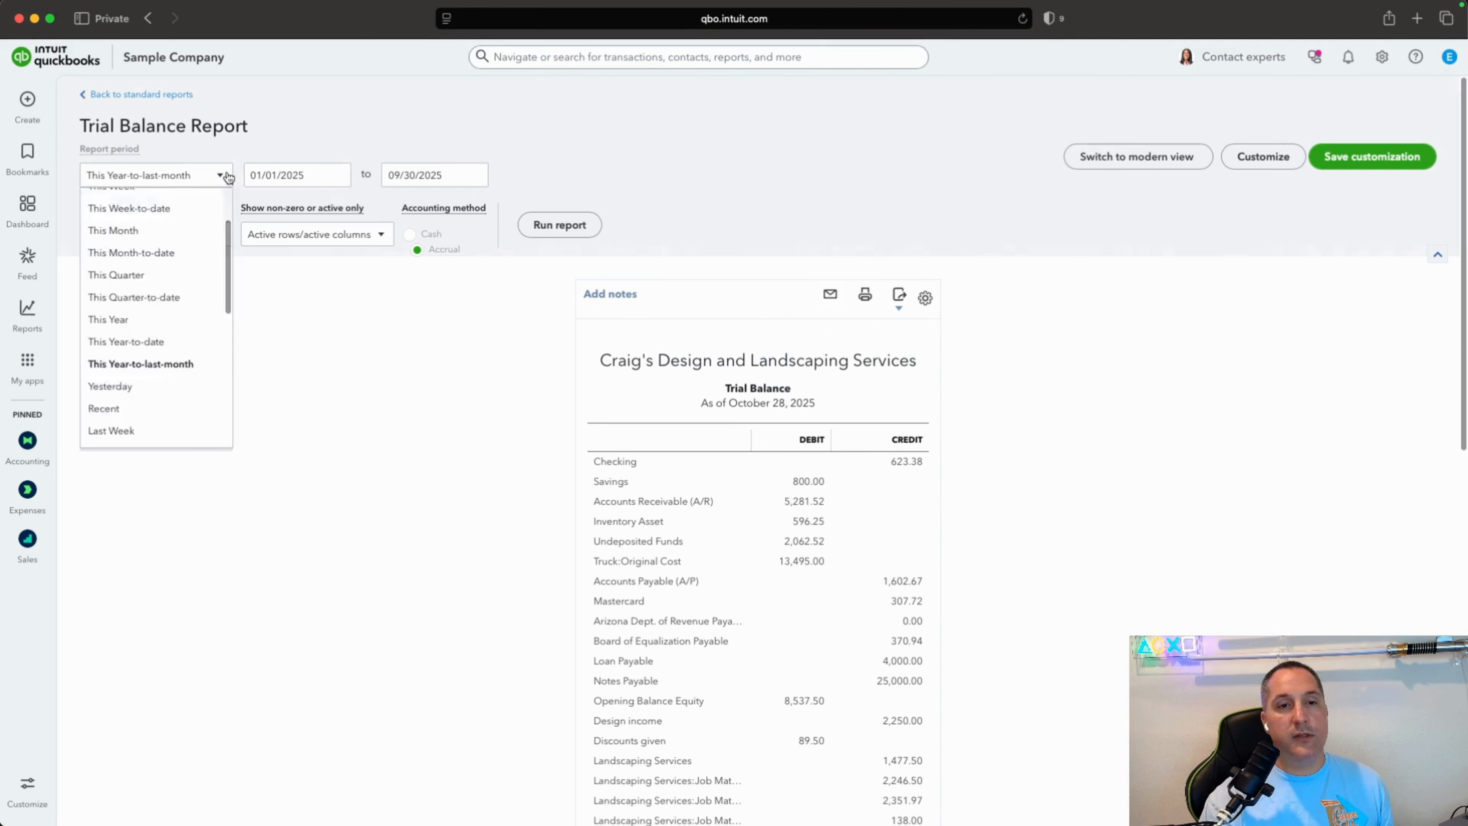
{"action": "left_click", "coordinate": [205, 341]}
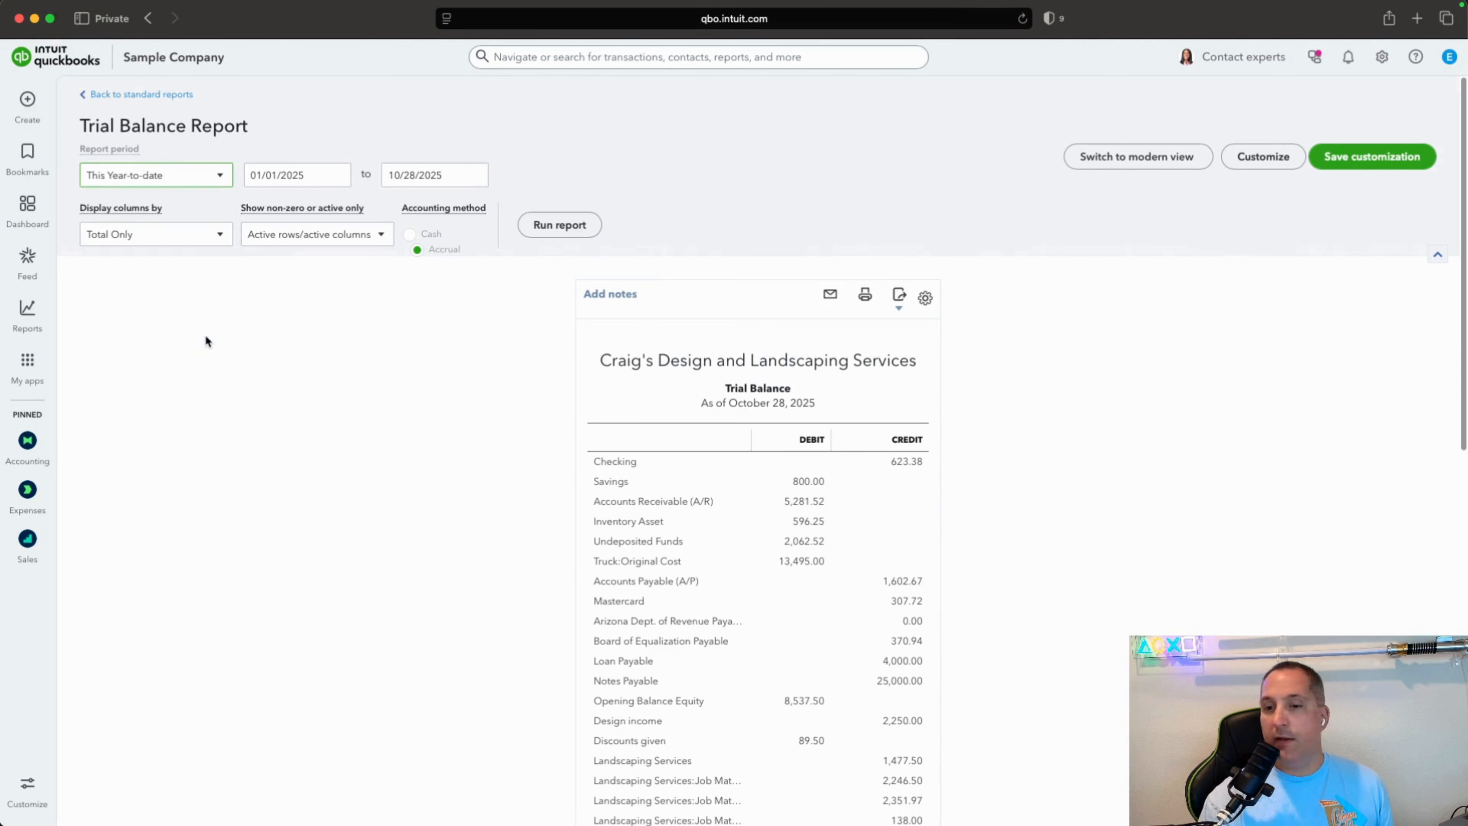
{"action": "left_click", "coordinate": [556, 226]}
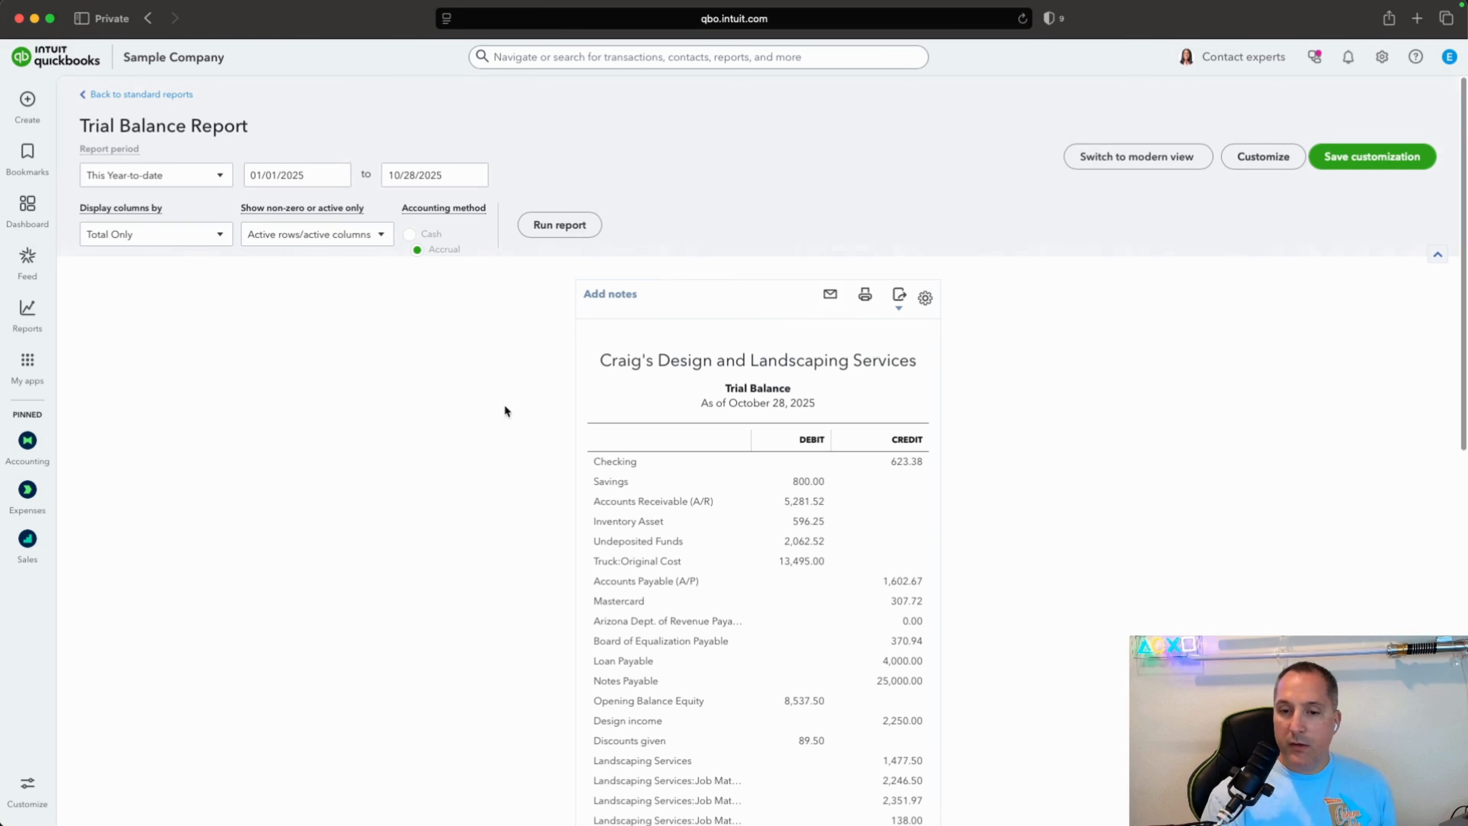
Examine the Trial Balance's debit and credit columns, from the asset and liability accounts through the expense accounts to the total row
{"action": "scroll", "coordinate": [506, 411], "scroll_direction": "down", "scroll_amount": 15}
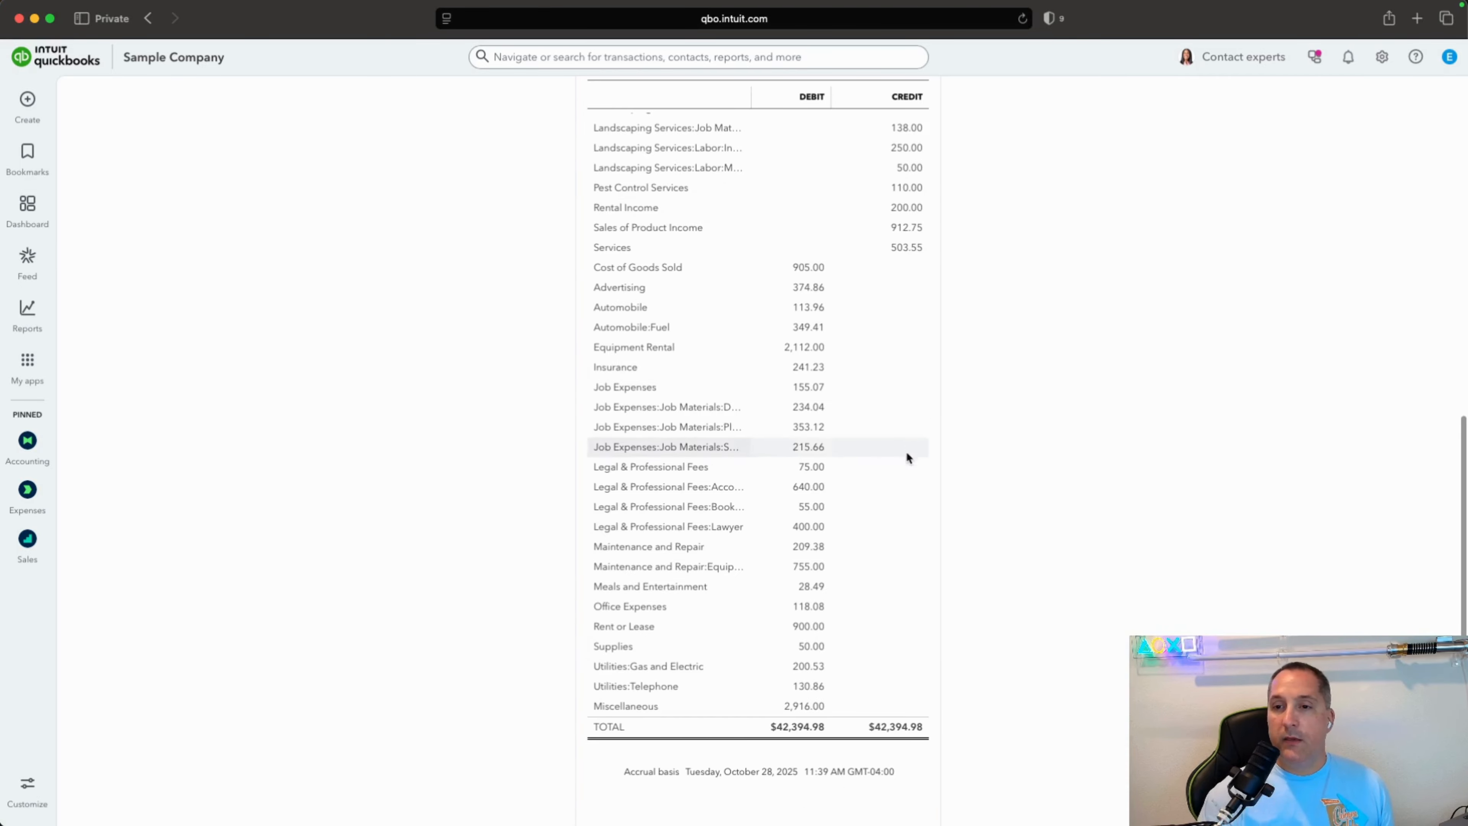
{"action": "scroll", "coordinate": [907, 457], "scroll_direction": "up", "scroll_amount": 10}
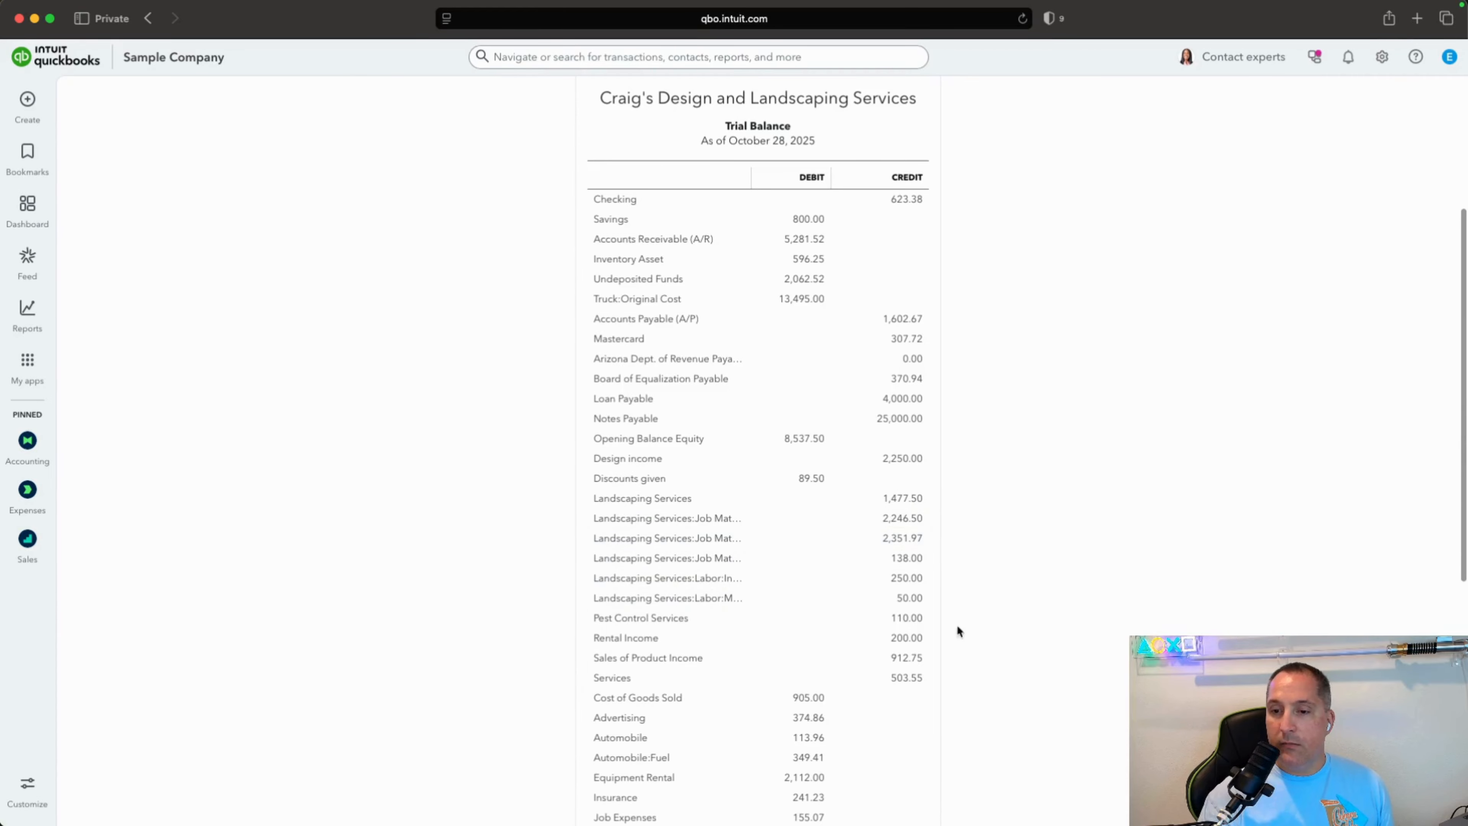
{"action": "scroll", "coordinate": [918, 607], "scroll_direction": "down", "scroll_amount": 6}
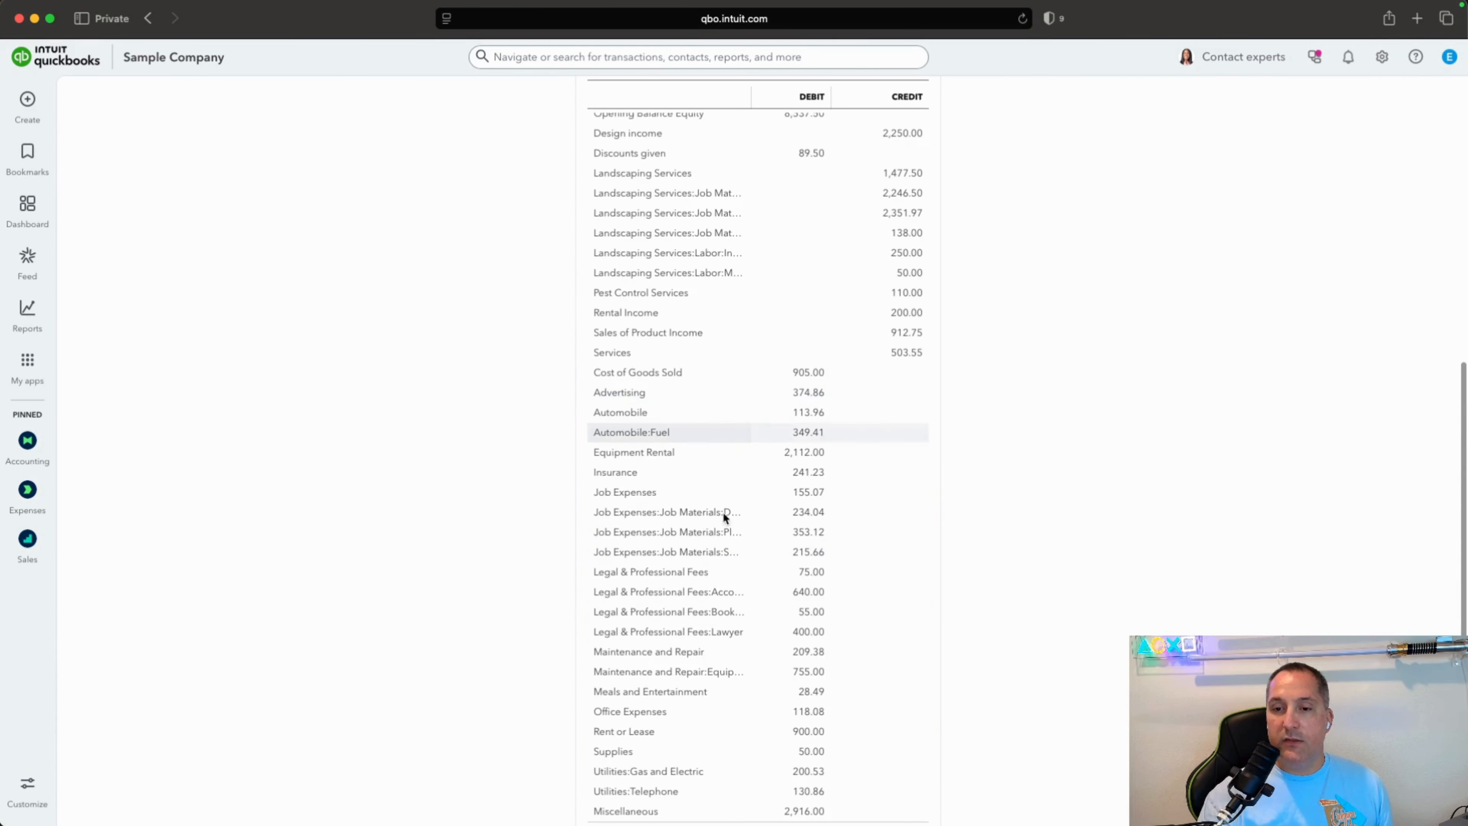
{"action": "scroll", "coordinate": [838, 627], "scroll_direction": "up", "scroll_amount": 10}
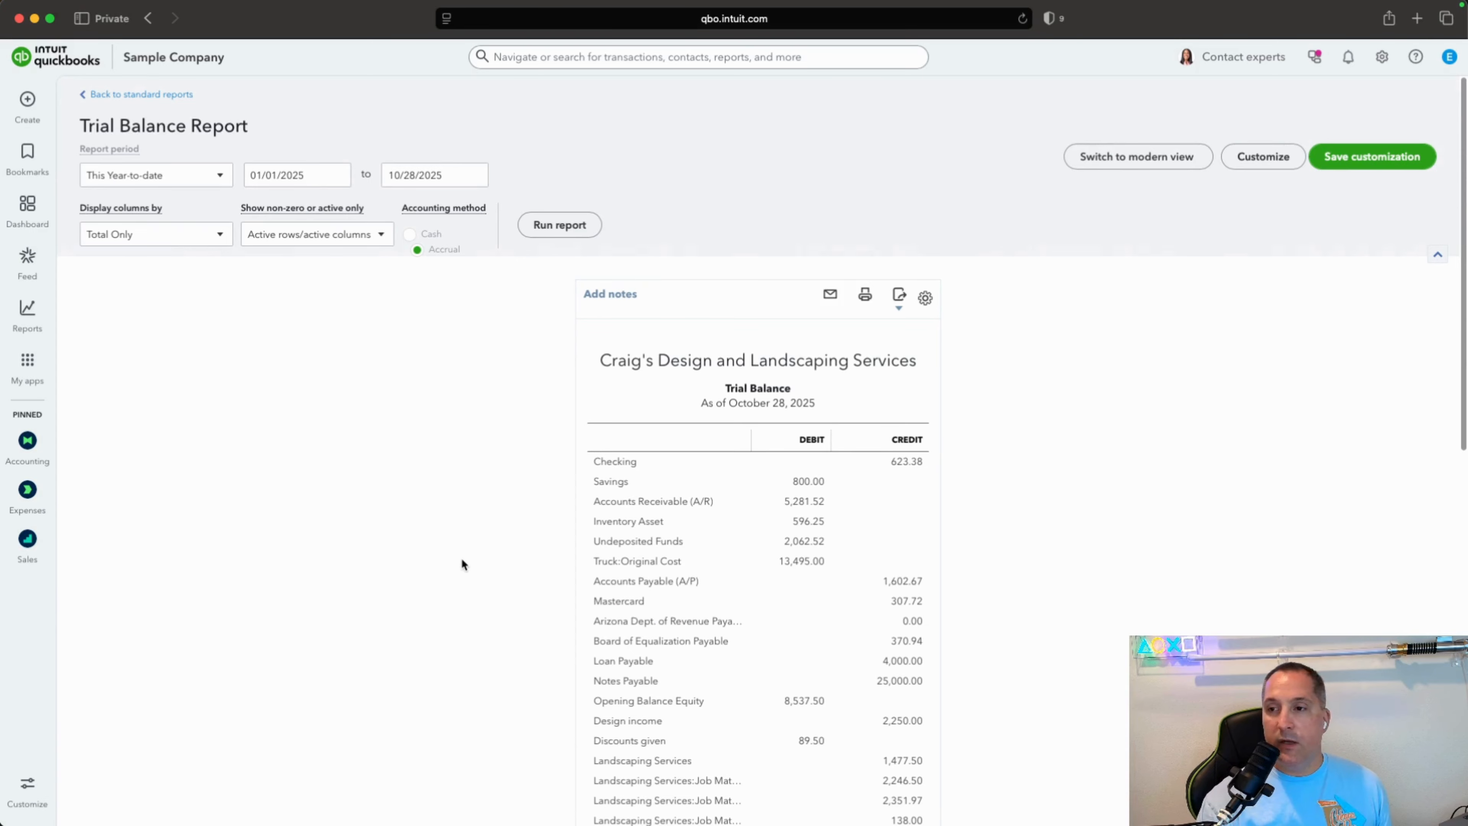
{"action": "scroll", "coordinate": [462, 559], "scroll_direction": "down", "scroll_amount": 2}
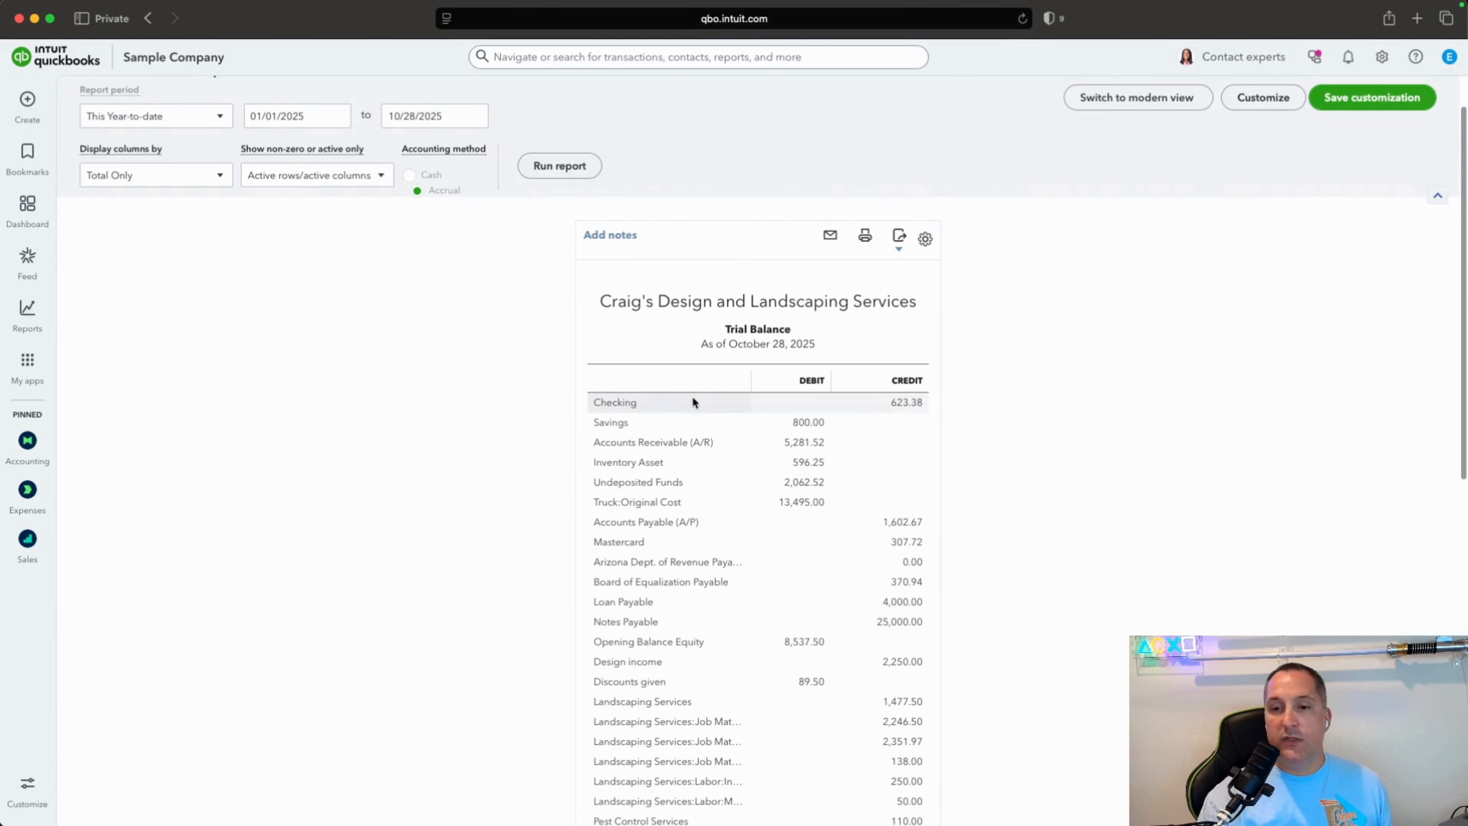
{"action": "scroll", "coordinate": [694, 416], "scroll_direction": "down", "scroll_amount": 1}
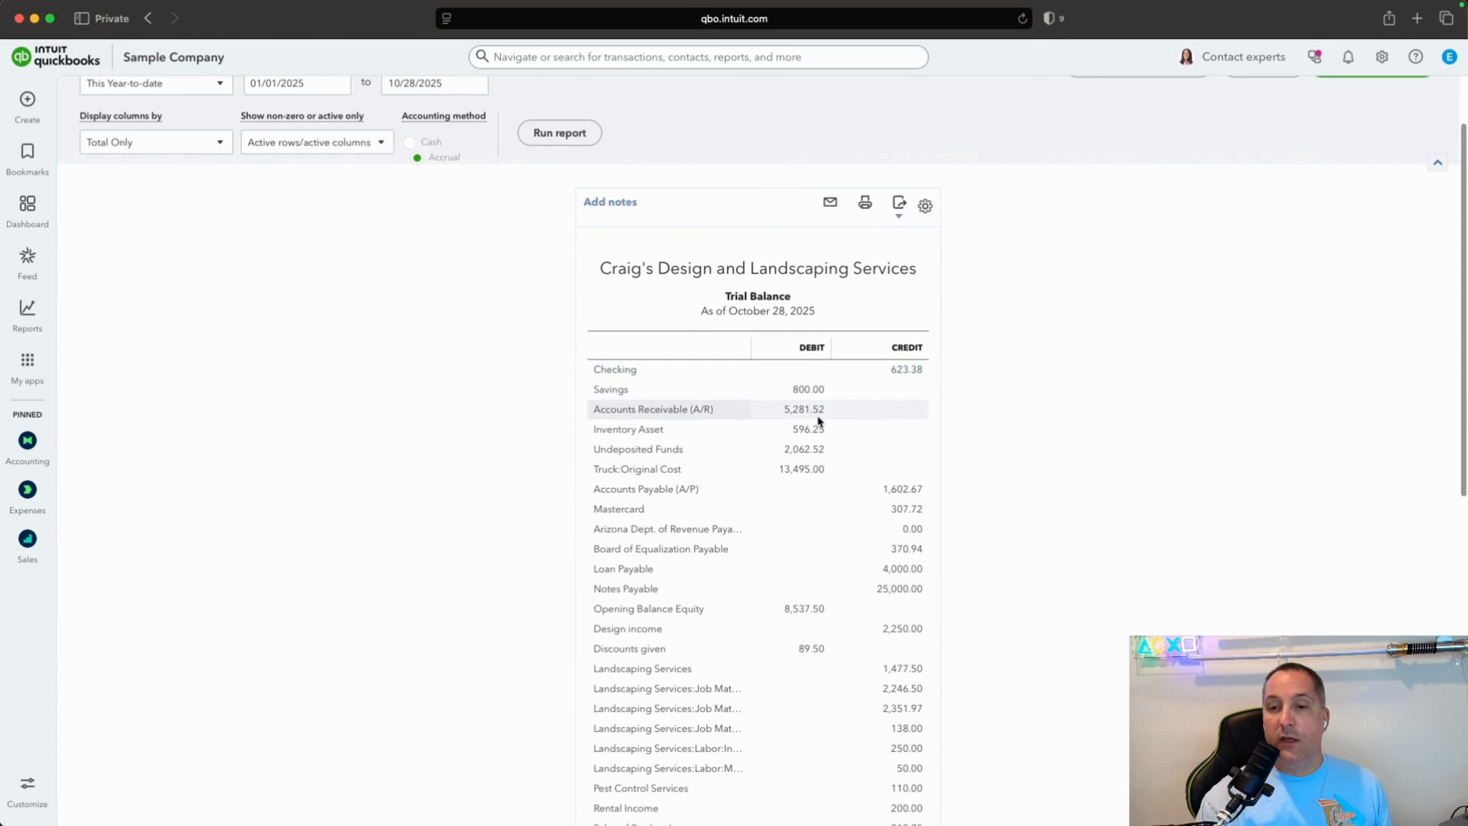
{"action": "scroll", "coordinate": [817, 415], "scroll_direction": "down", "scroll_amount": 1}
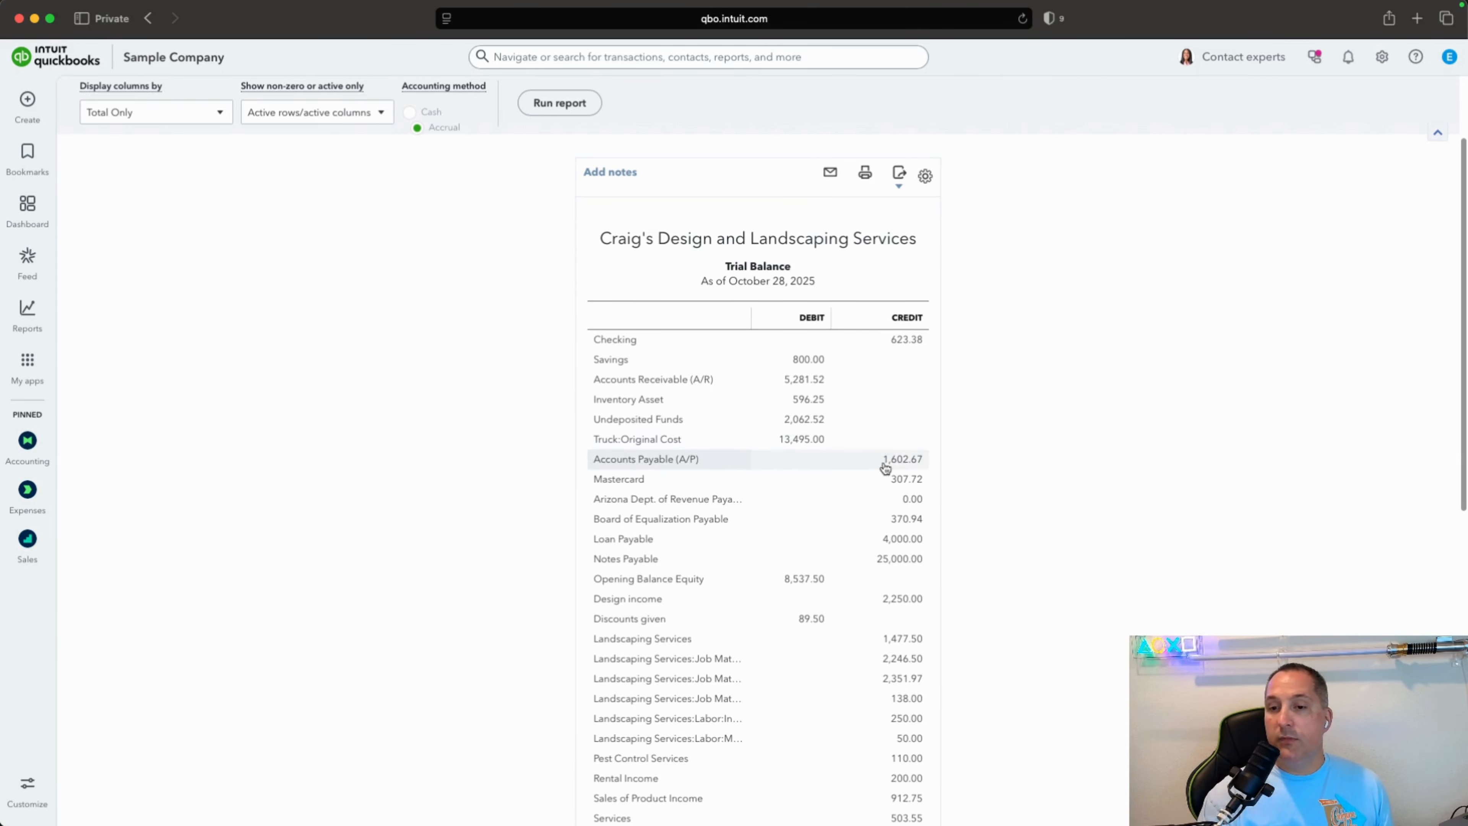
{"action": "scroll", "coordinate": [880, 457], "scroll_direction": "down", "scroll_amount": 6}
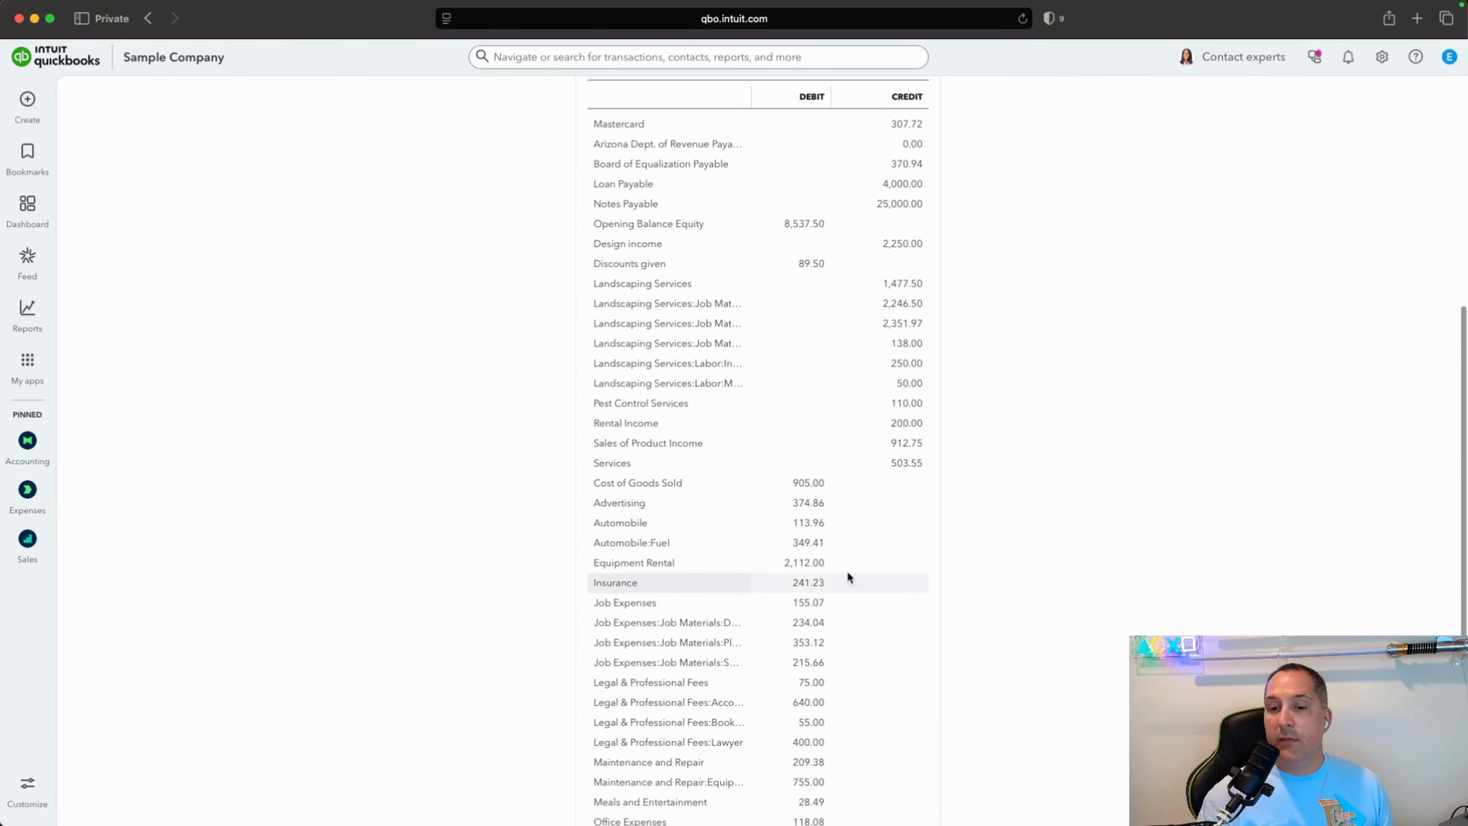
{"action": "scroll", "coordinate": [836, 646], "scroll_direction": "up", "scroll_amount": 8}
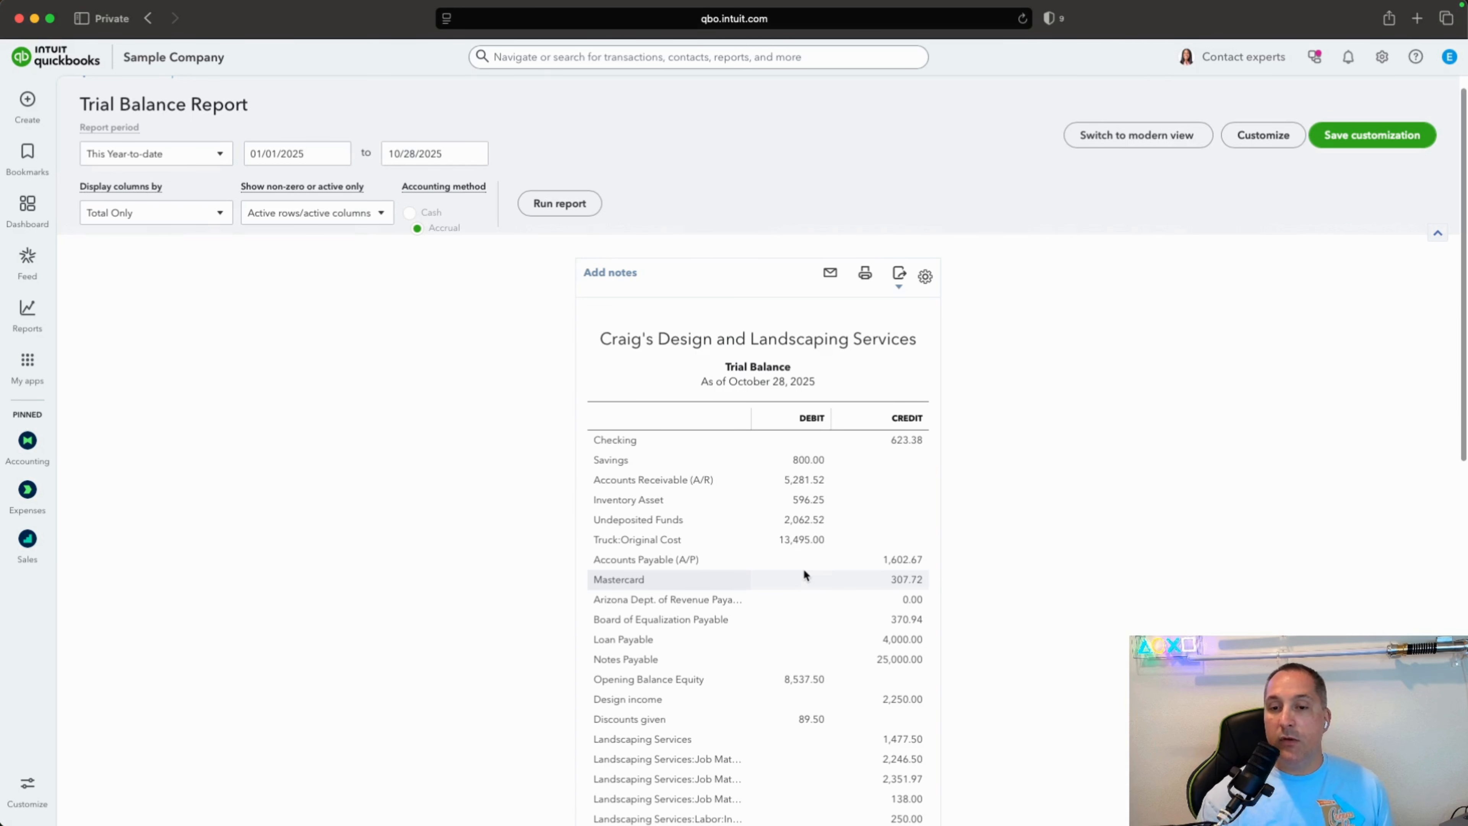
{"action": "scroll", "coordinate": [1086, 504], "scroll_direction": "down", "scroll_amount": 12}
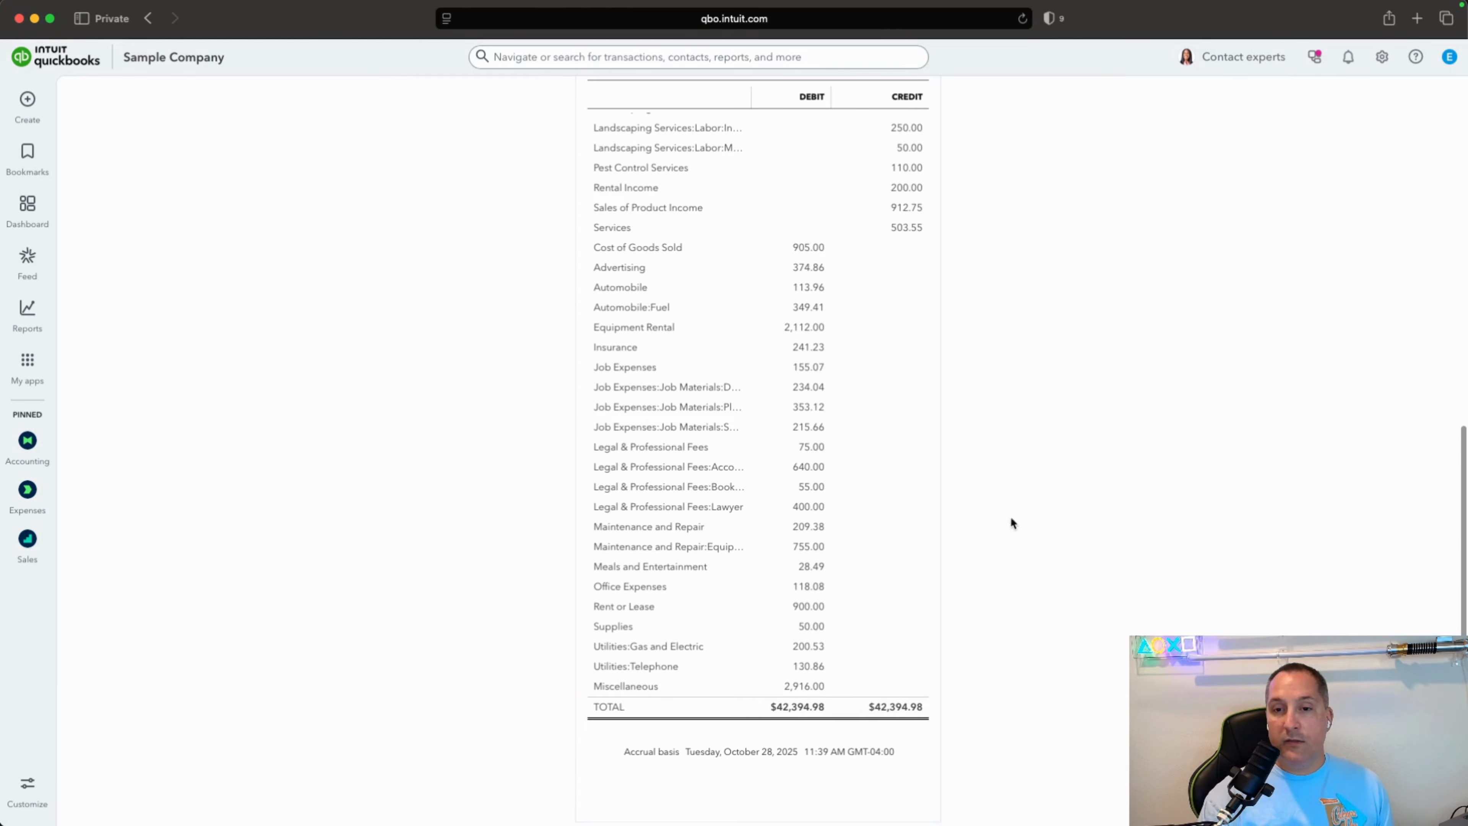
Drill into the Advertising balance, inspect its 10/28/2025 journal entry, and return to the Trial Balance
{"action": "left_click", "coordinate": [801, 276]}
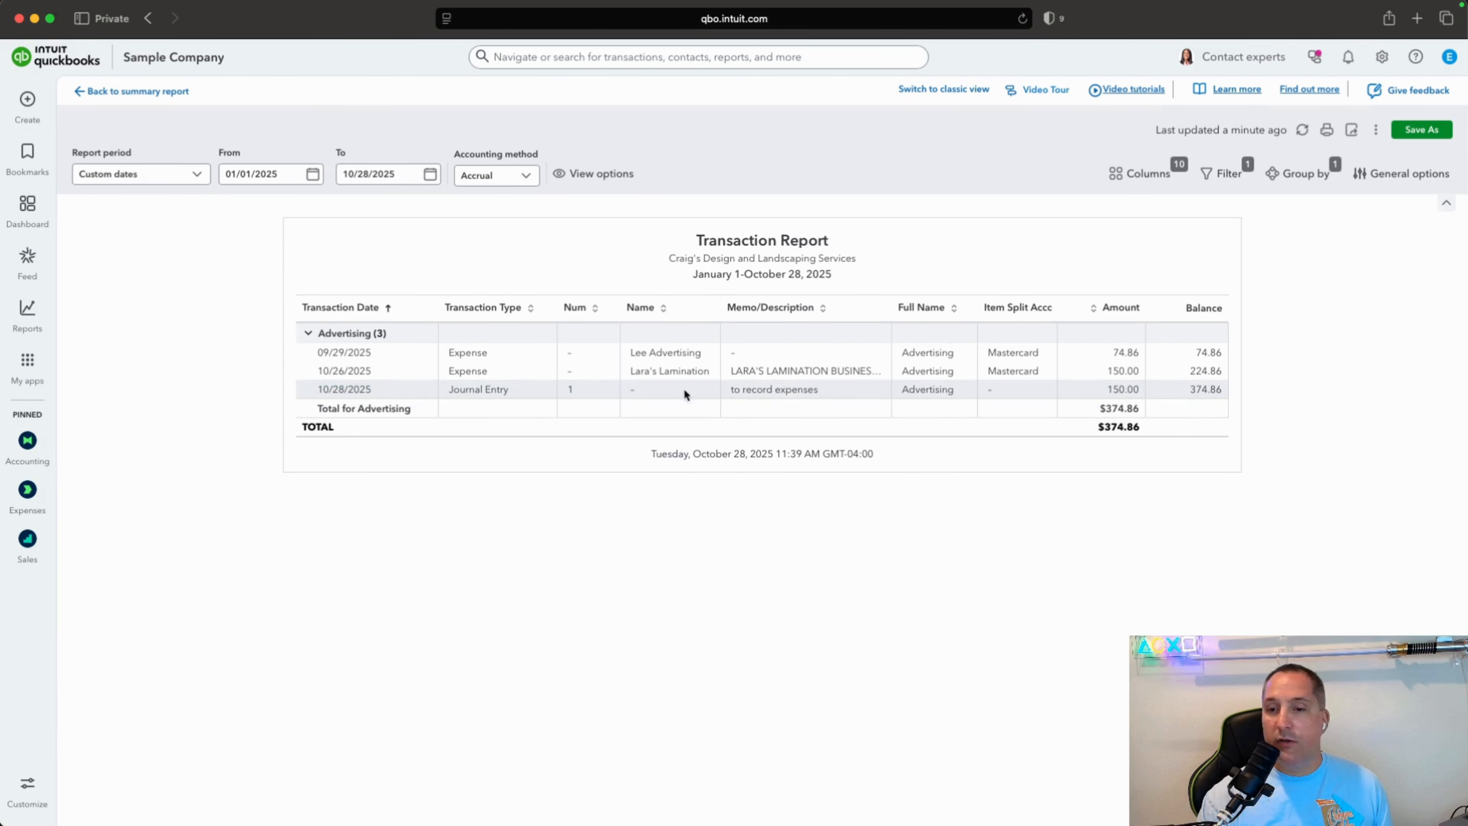
{"action": "left_click", "coordinate": [1123, 389]}
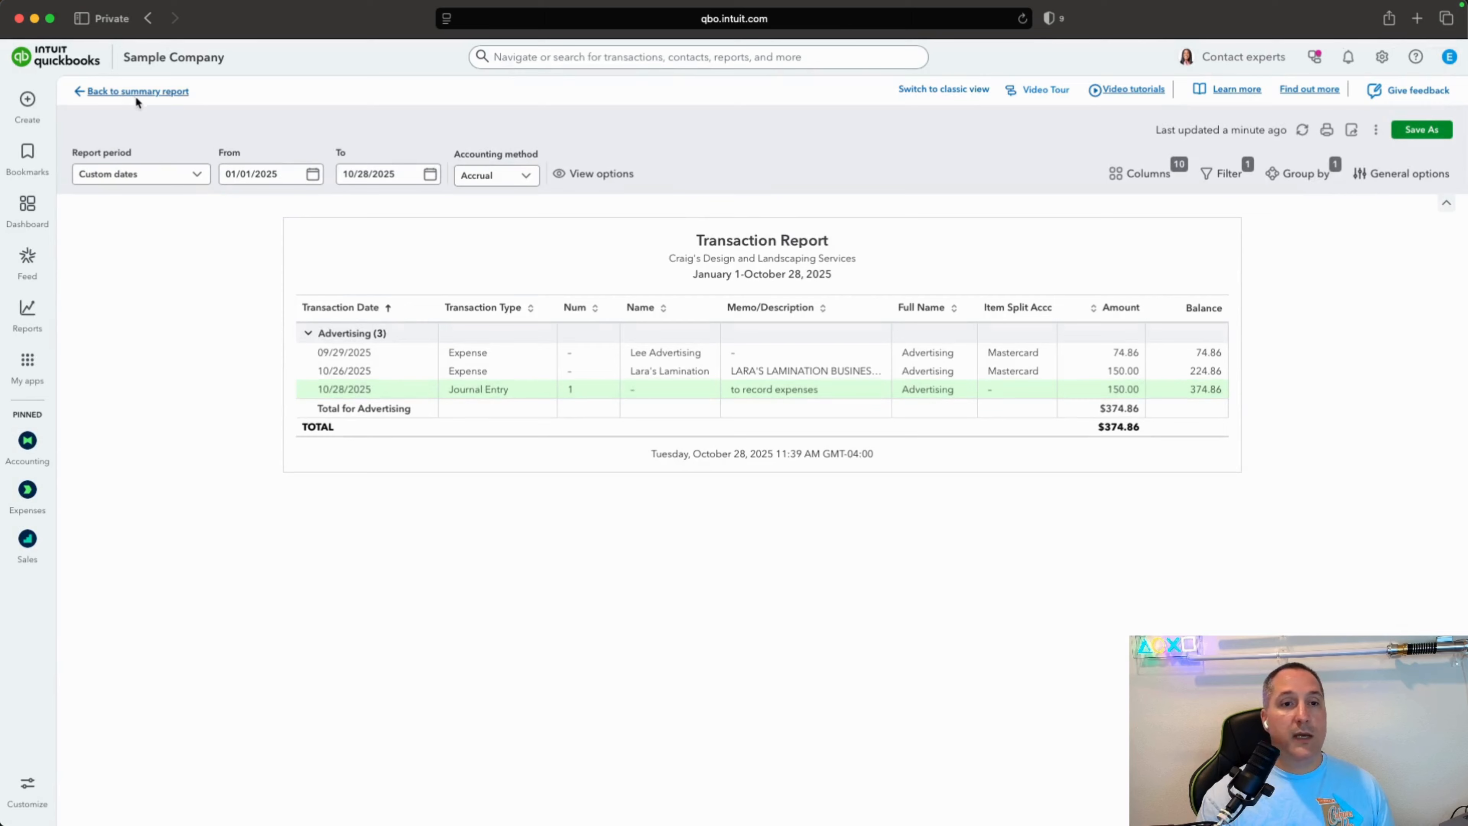
{"action": "left_click", "coordinate": [135, 93]}
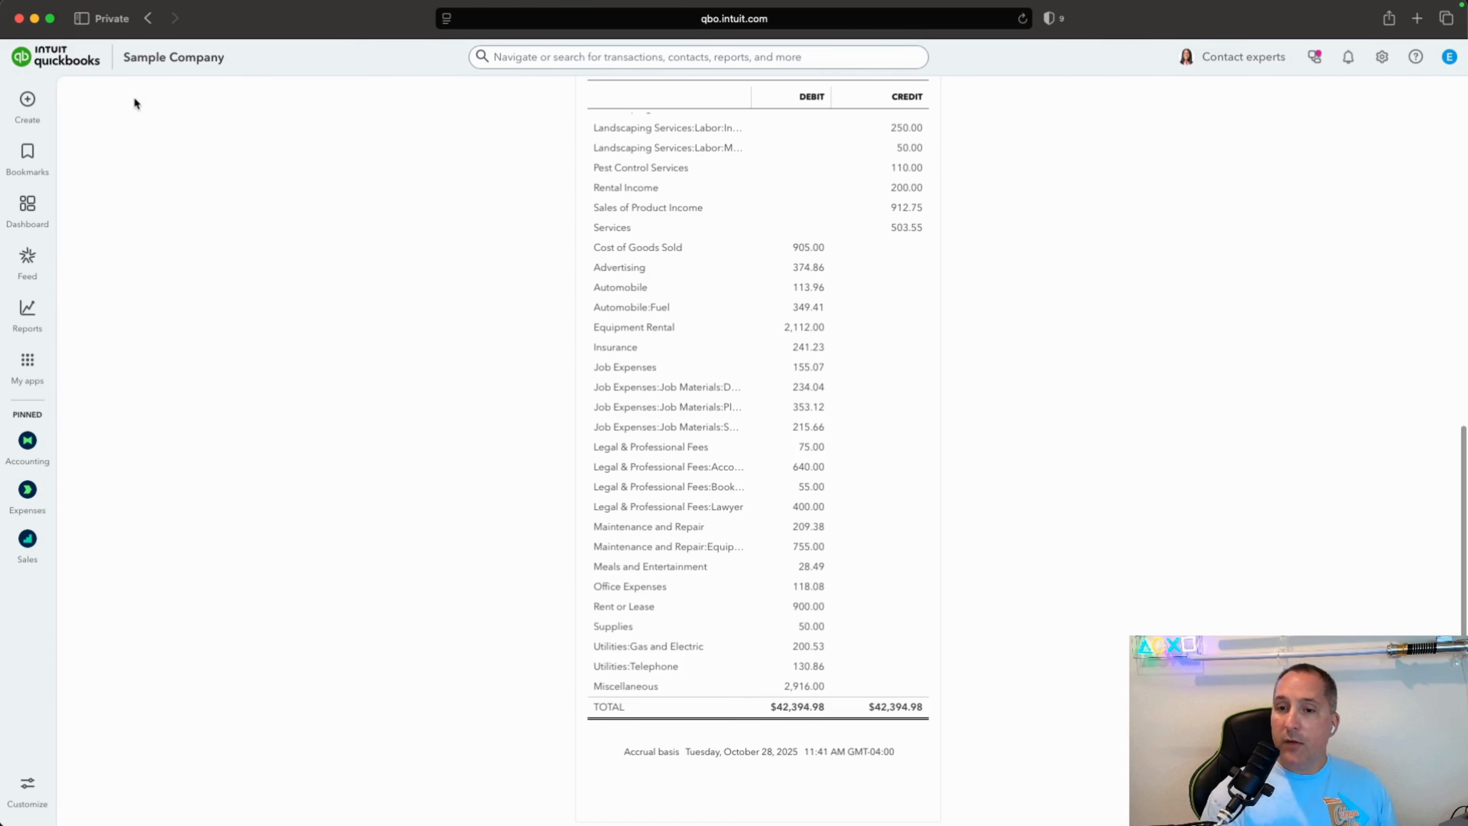
Review the full list of account balances in the Trial Balance again, down to the total row
{"action": "scroll", "coordinate": [803, 492], "scroll_direction": "up", "scroll_amount": 15}
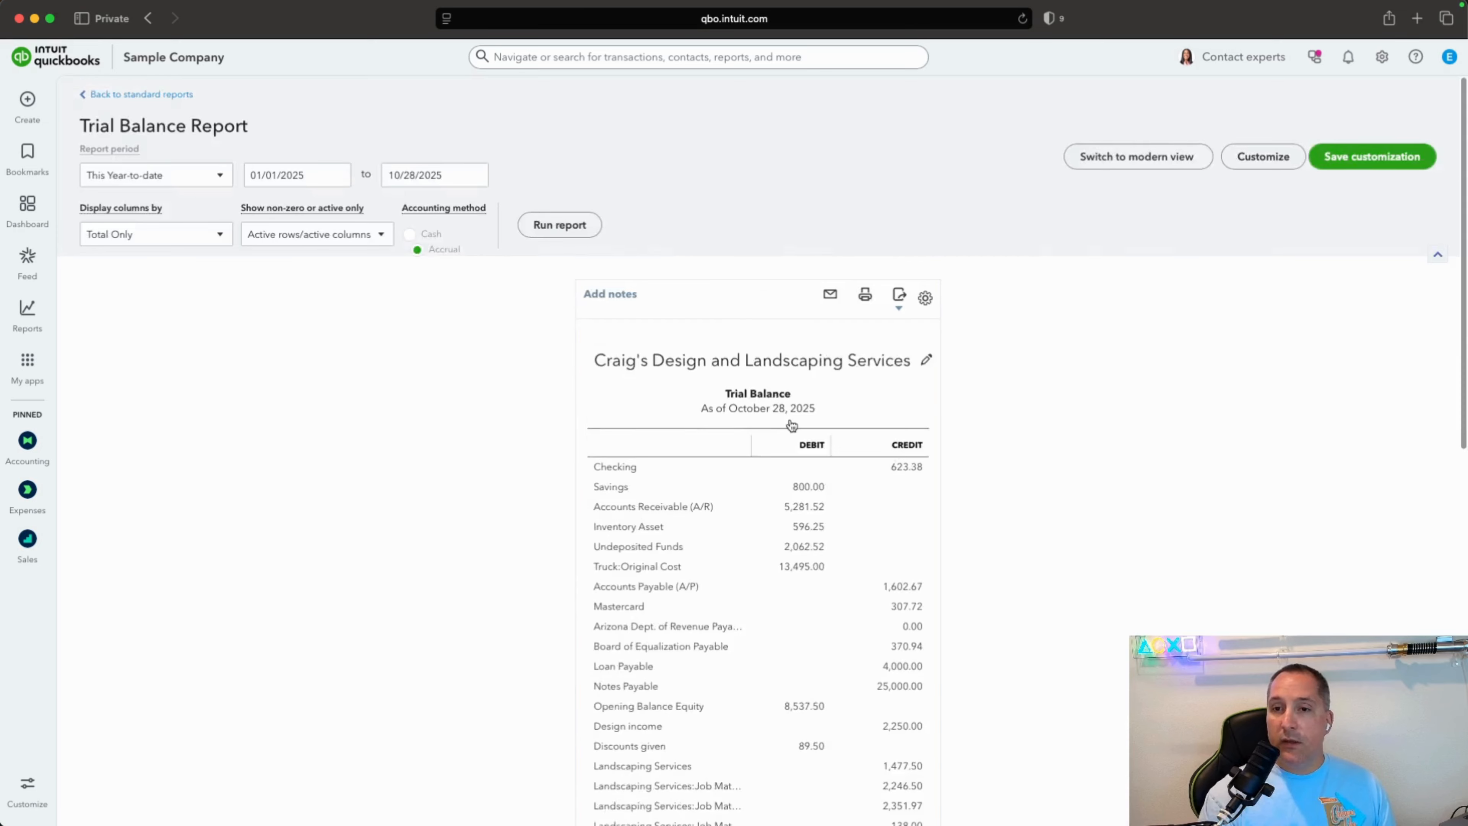
{"action": "scroll", "coordinate": [756, 516], "scroll_direction": "down", "scroll_amount": 15}
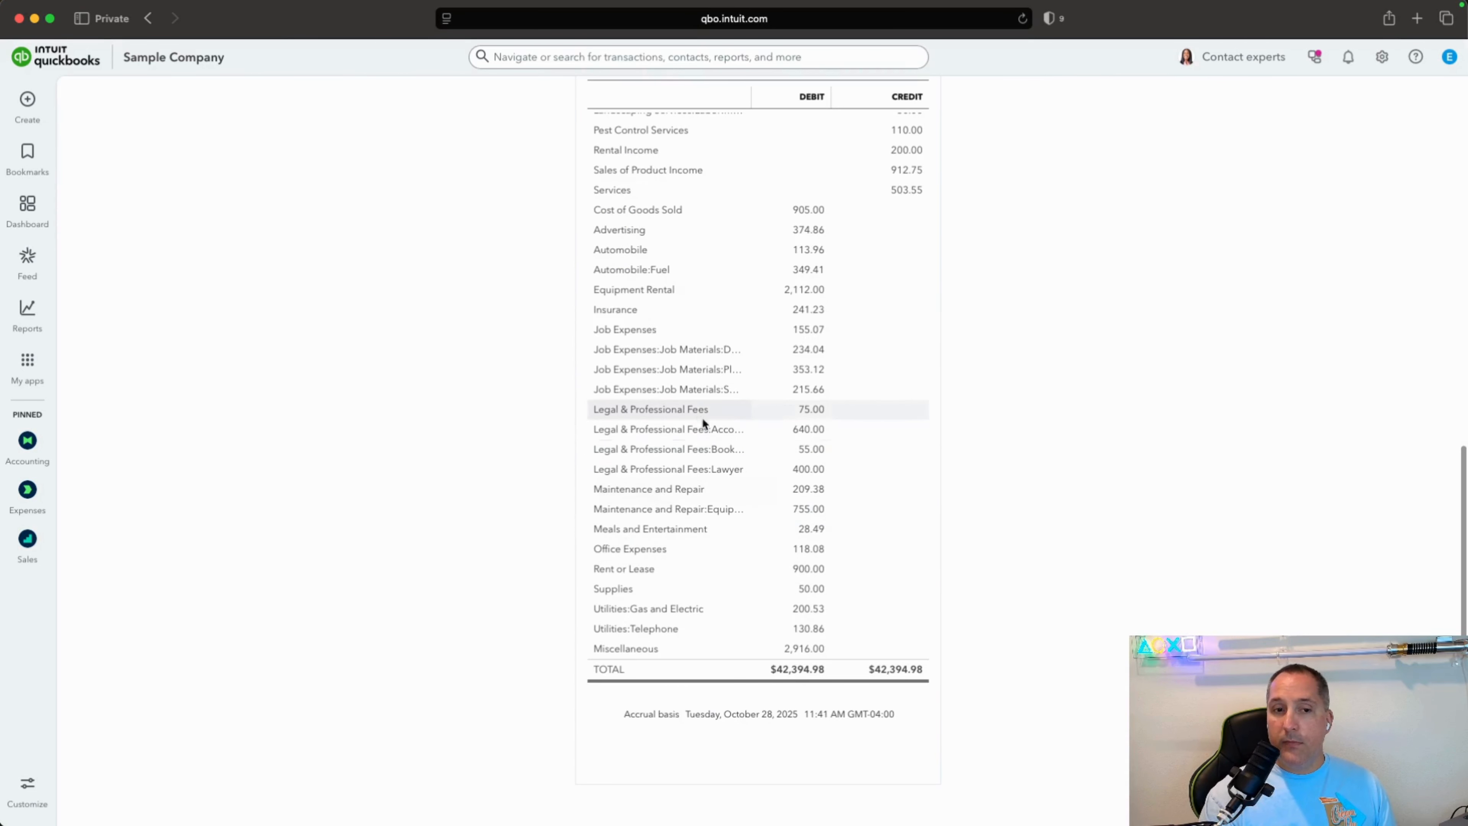
{"action": "scroll", "coordinate": [824, 457], "scroll_direction": "up", "scroll_amount": 10}
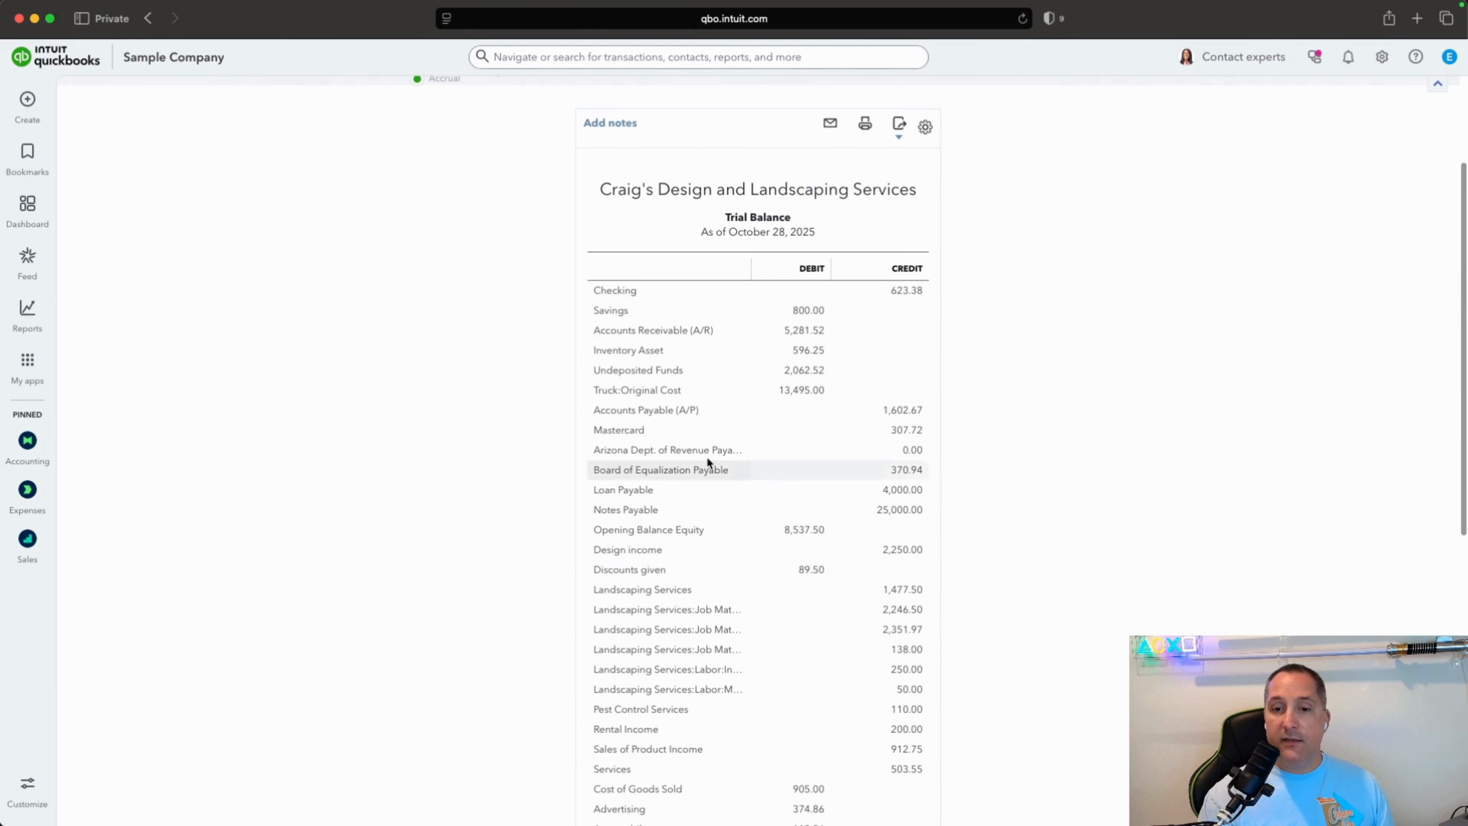
{"action": "scroll", "coordinate": [532, 643], "scroll_direction": "down", "scroll_amount": 6}
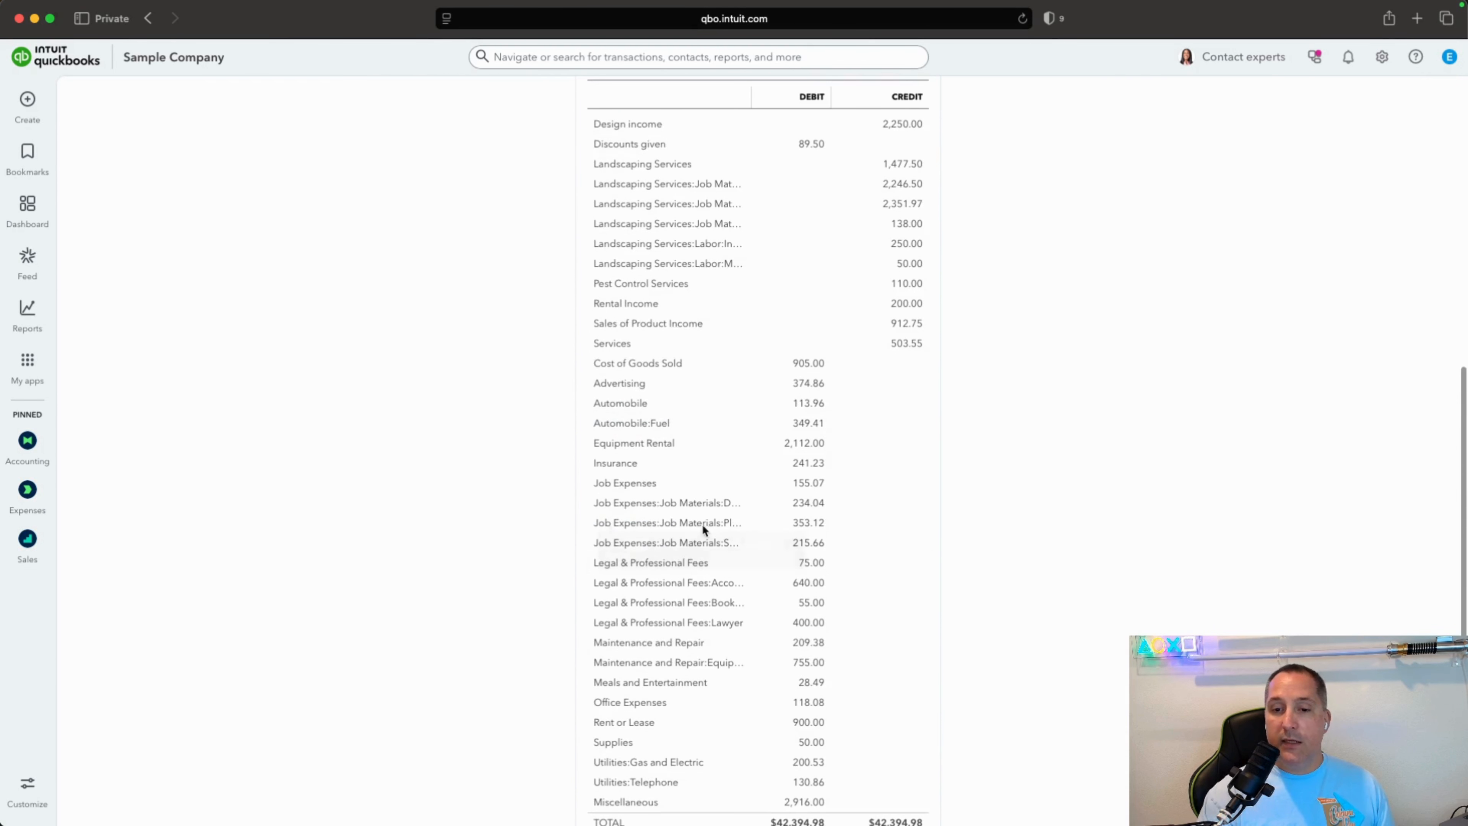
{"action": "scroll", "coordinate": [842, 582], "scroll_direction": "down", "scroll_amount": 3}
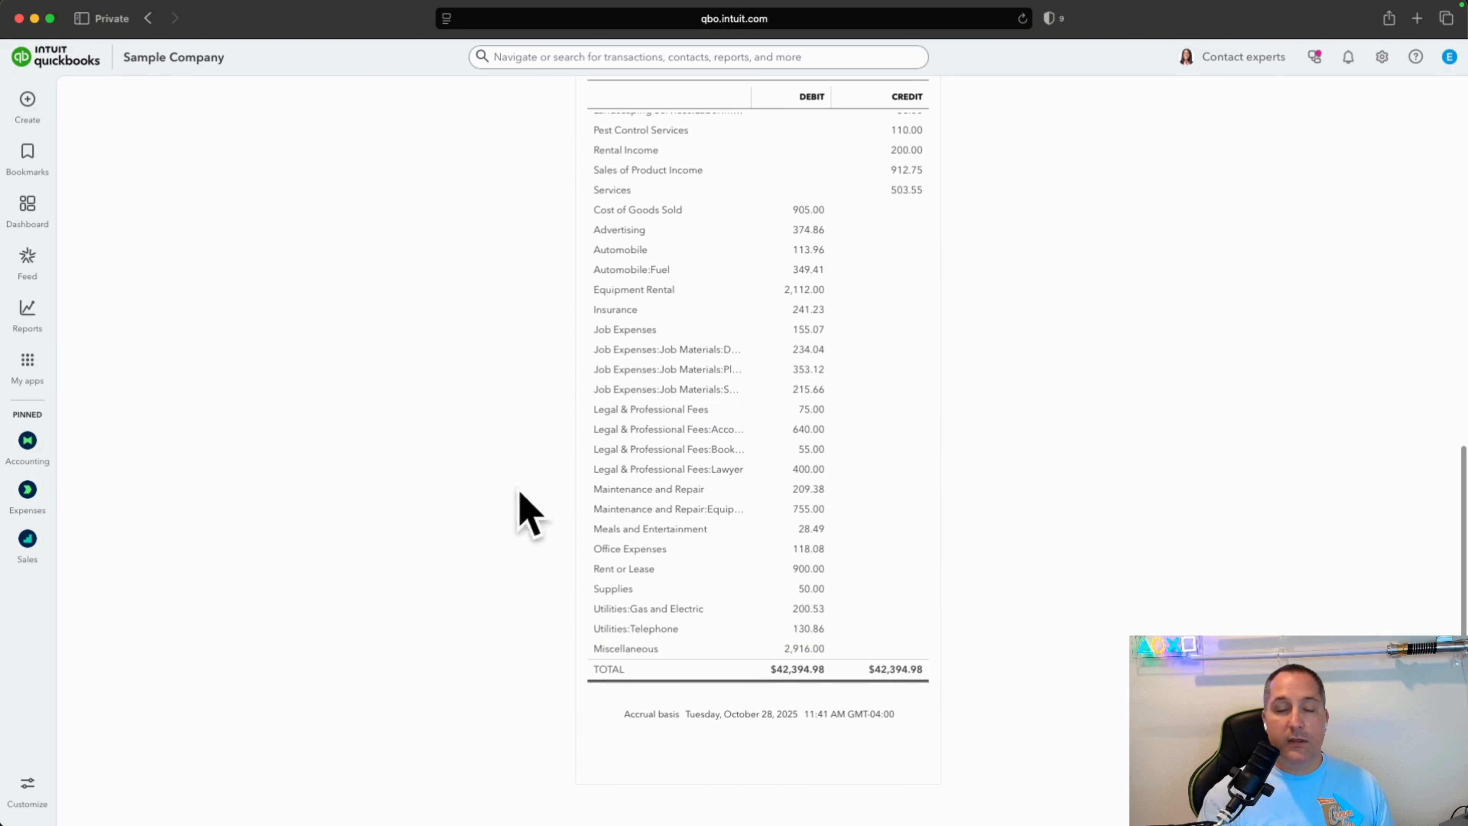
{"action": "scroll", "coordinate": [512, 520], "scroll_direction": "up", "scroll_amount": 10}
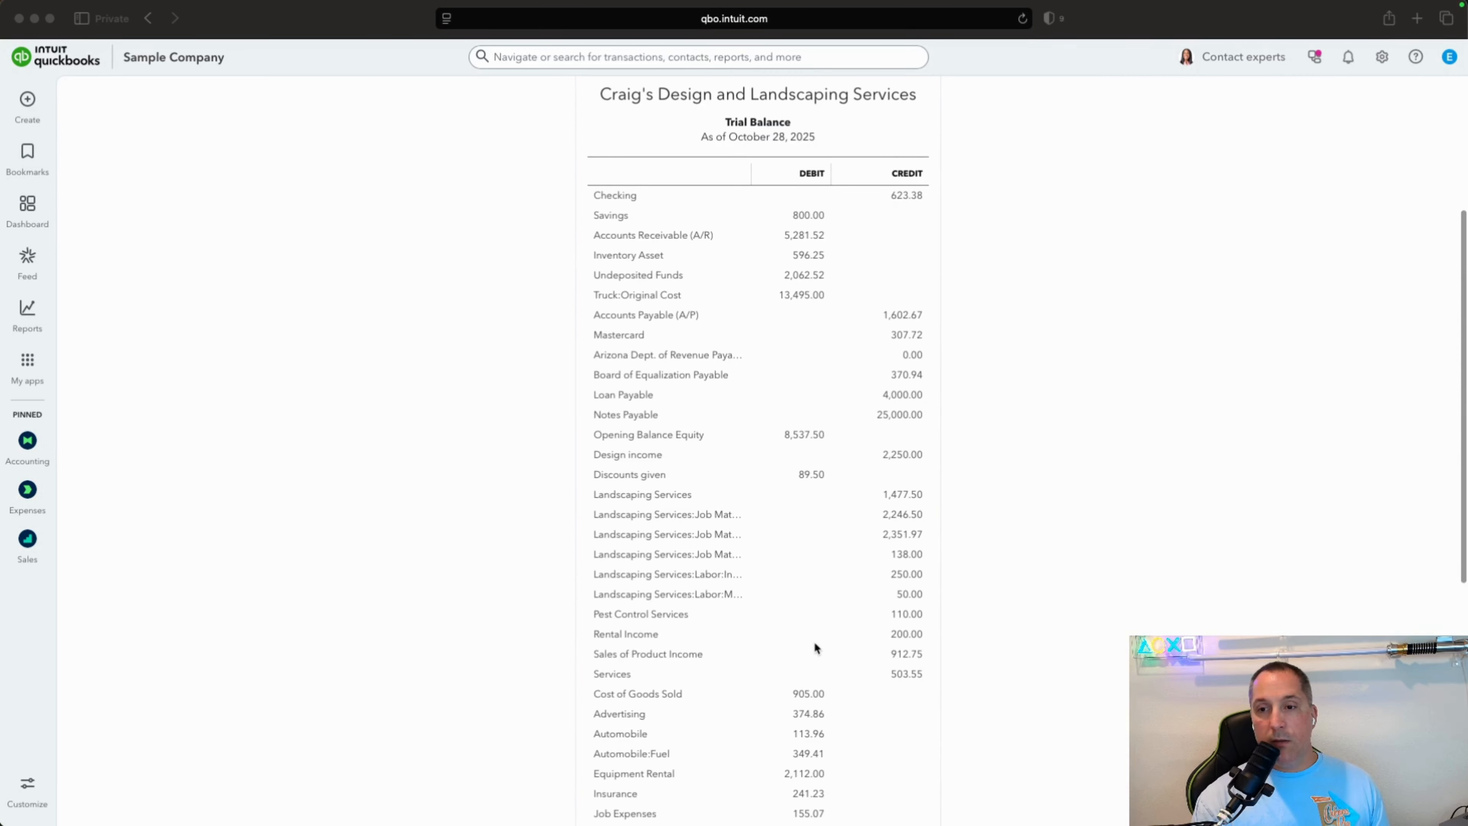
Open the Profit and Loss report from the favorites in the standard reports
{"action": "left_click", "coordinate": [215, 336]}
{"action": "mouse_move", "coordinate": [27, 312]}
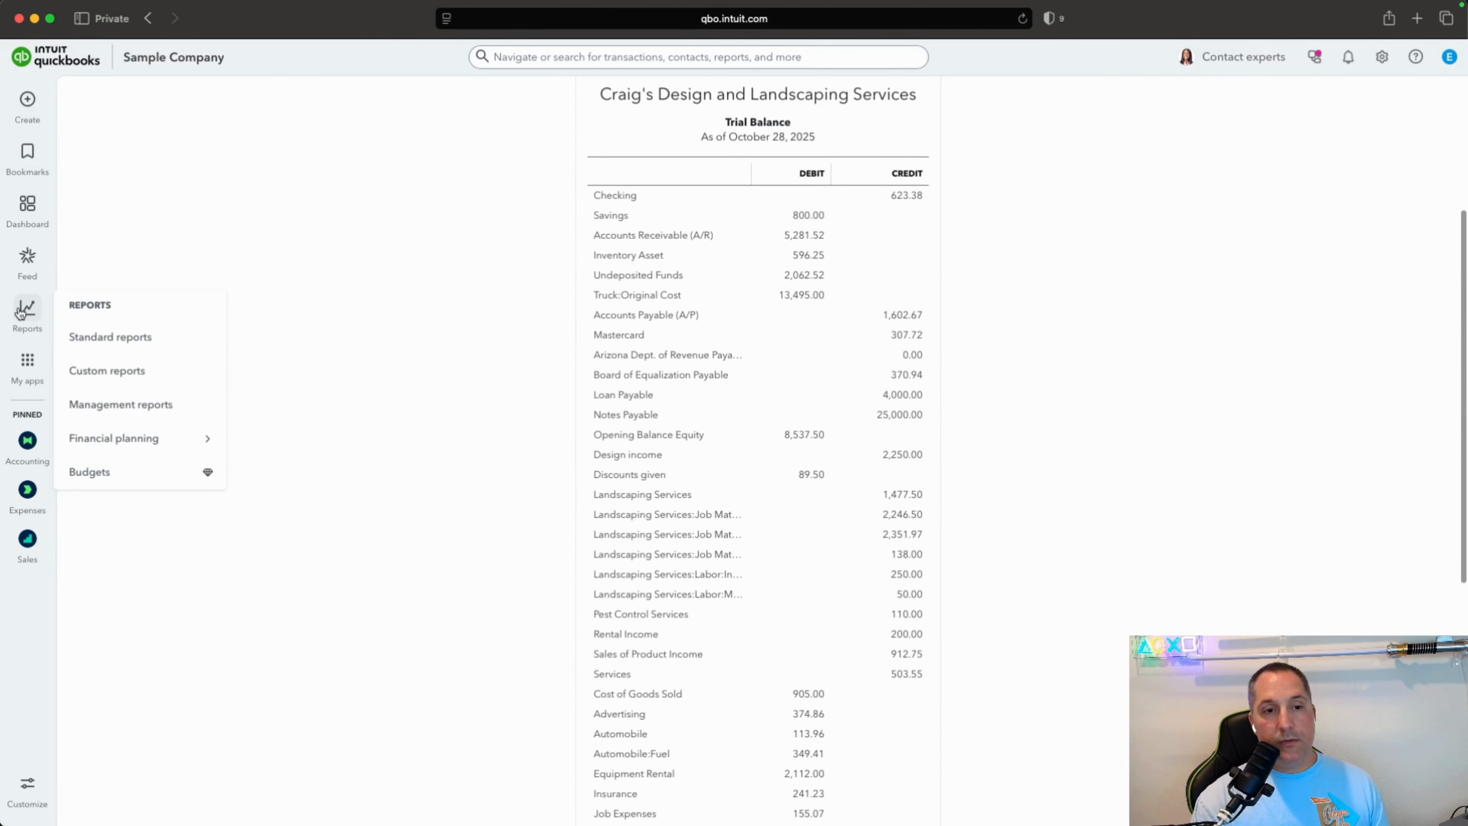
{"action": "left_click", "coordinate": [100, 338]}
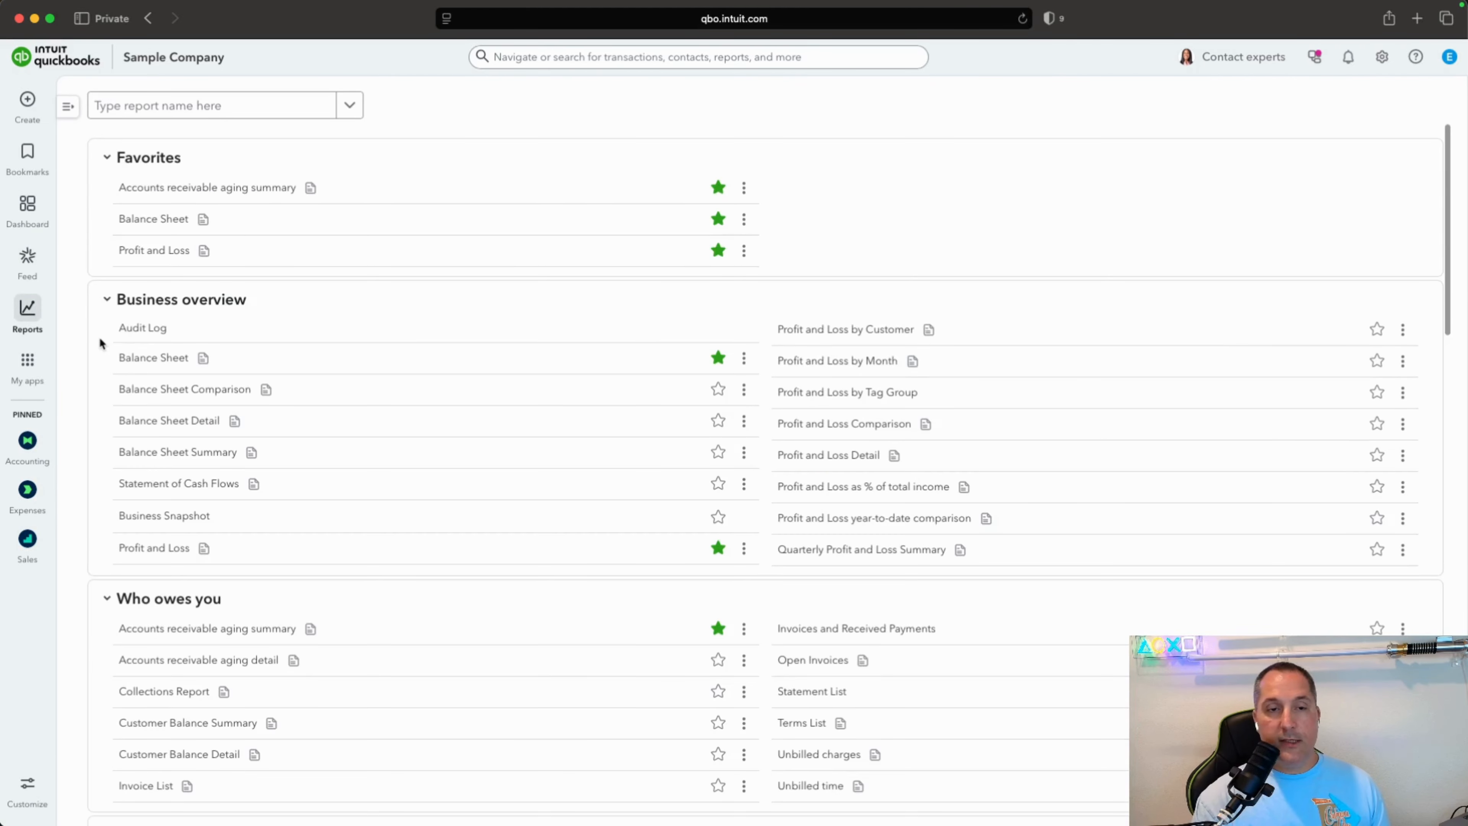
{"action": "left_click", "coordinate": [152, 251]}
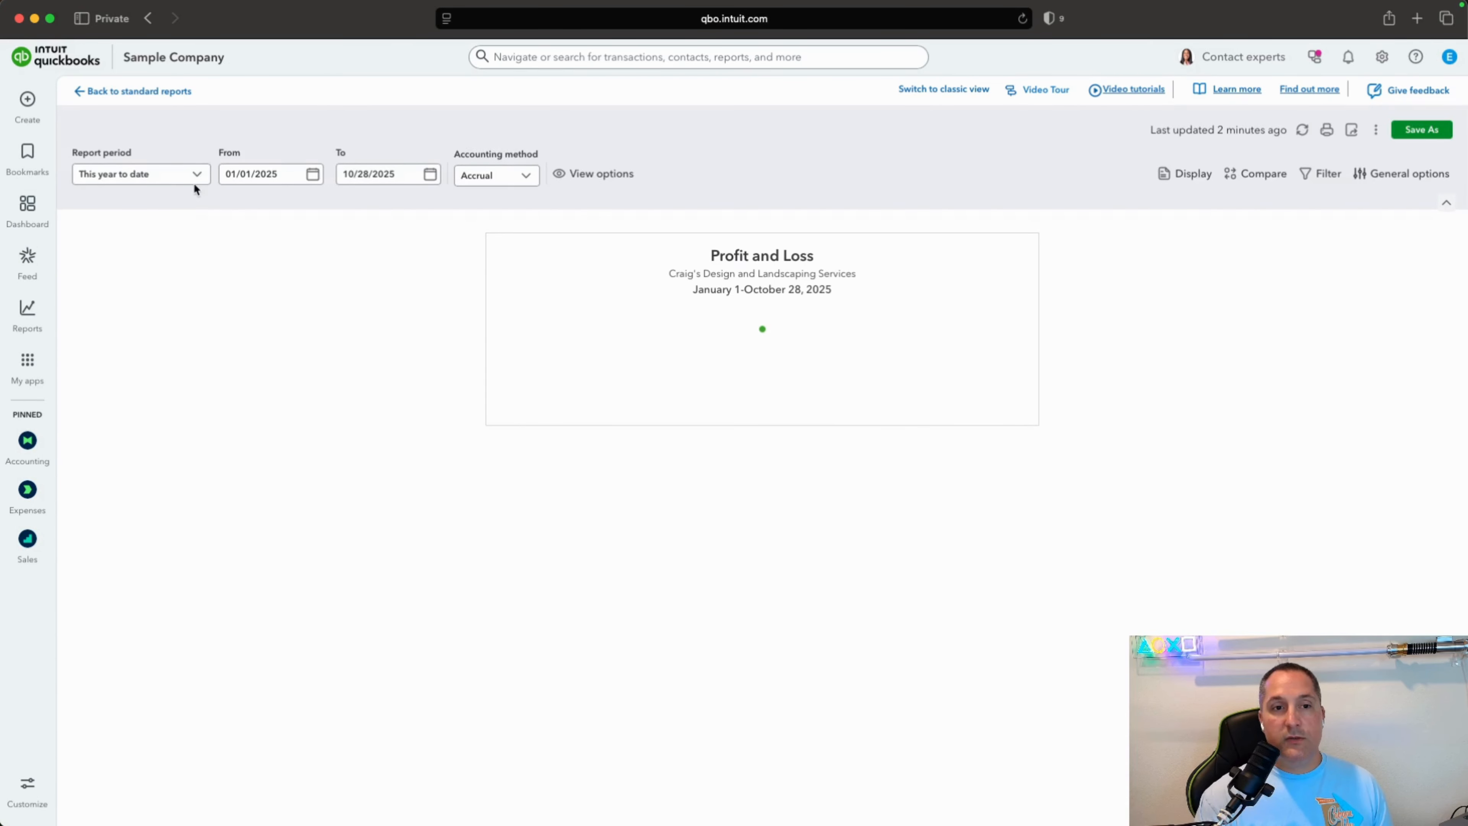
Check the Profit and Loss report's period choices, view it with the Cash accounting method, and return it to Accrual
{"action": "left_click", "coordinate": [196, 177]}
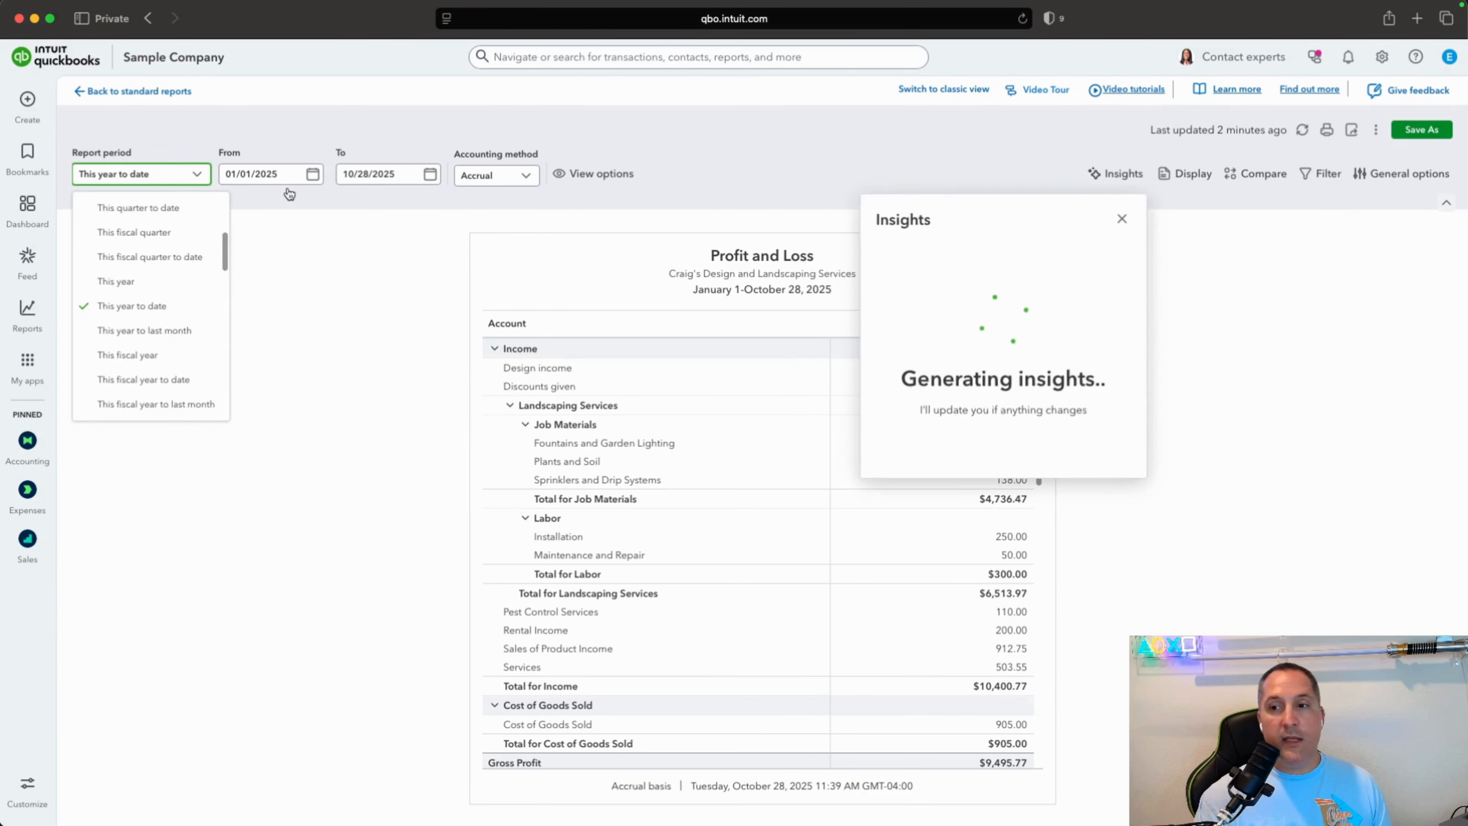
{"action": "left_click", "coordinate": [289, 197]}
{"action": "left_click", "coordinate": [493, 175]}
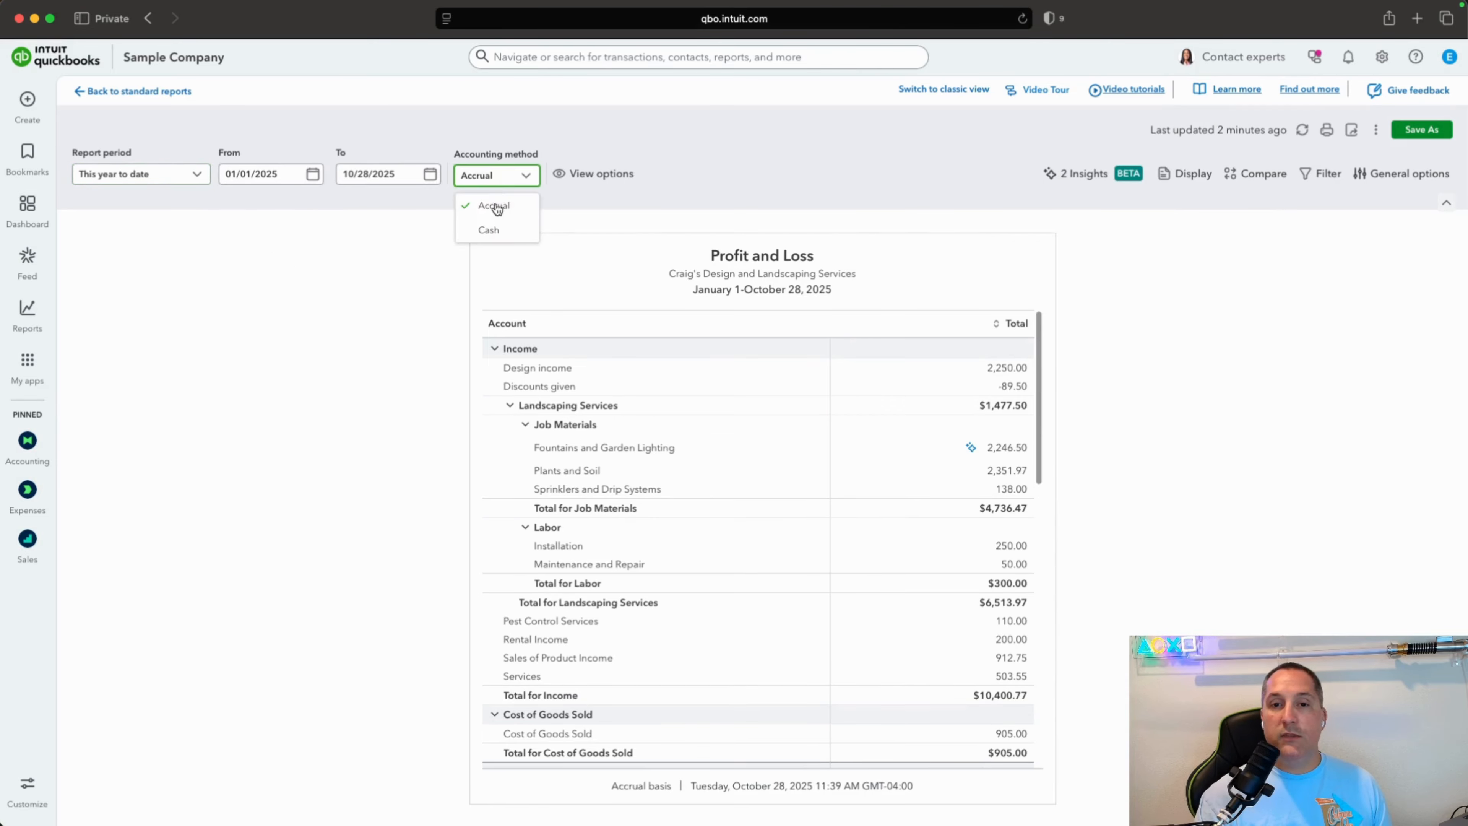
{"action": "left_click", "coordinate": [488, 231]}
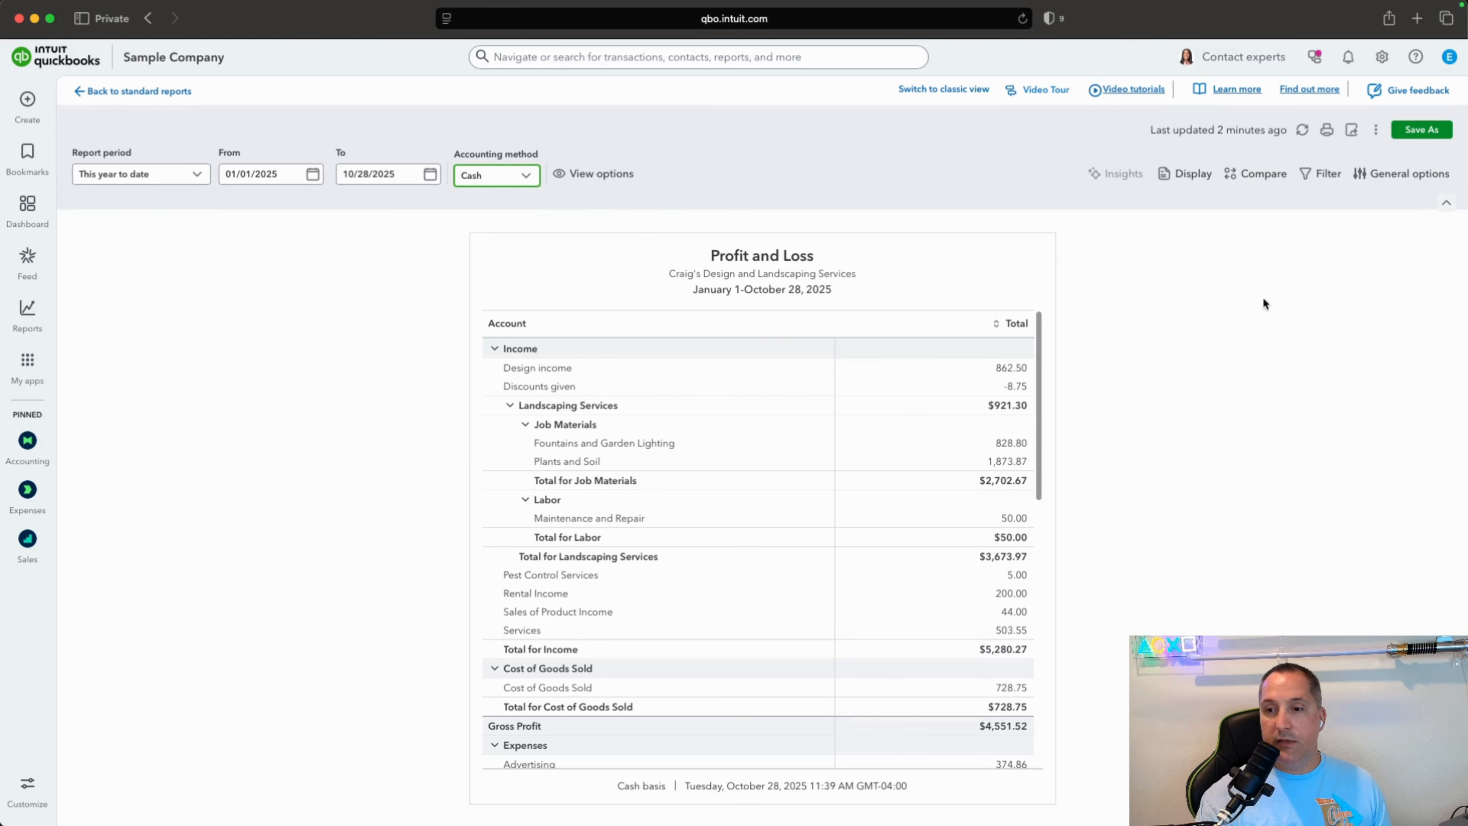
{"action": "left_click", "coordinate": [522, 179]}
{"action": "left_click", "coordinate": [500, 207]}
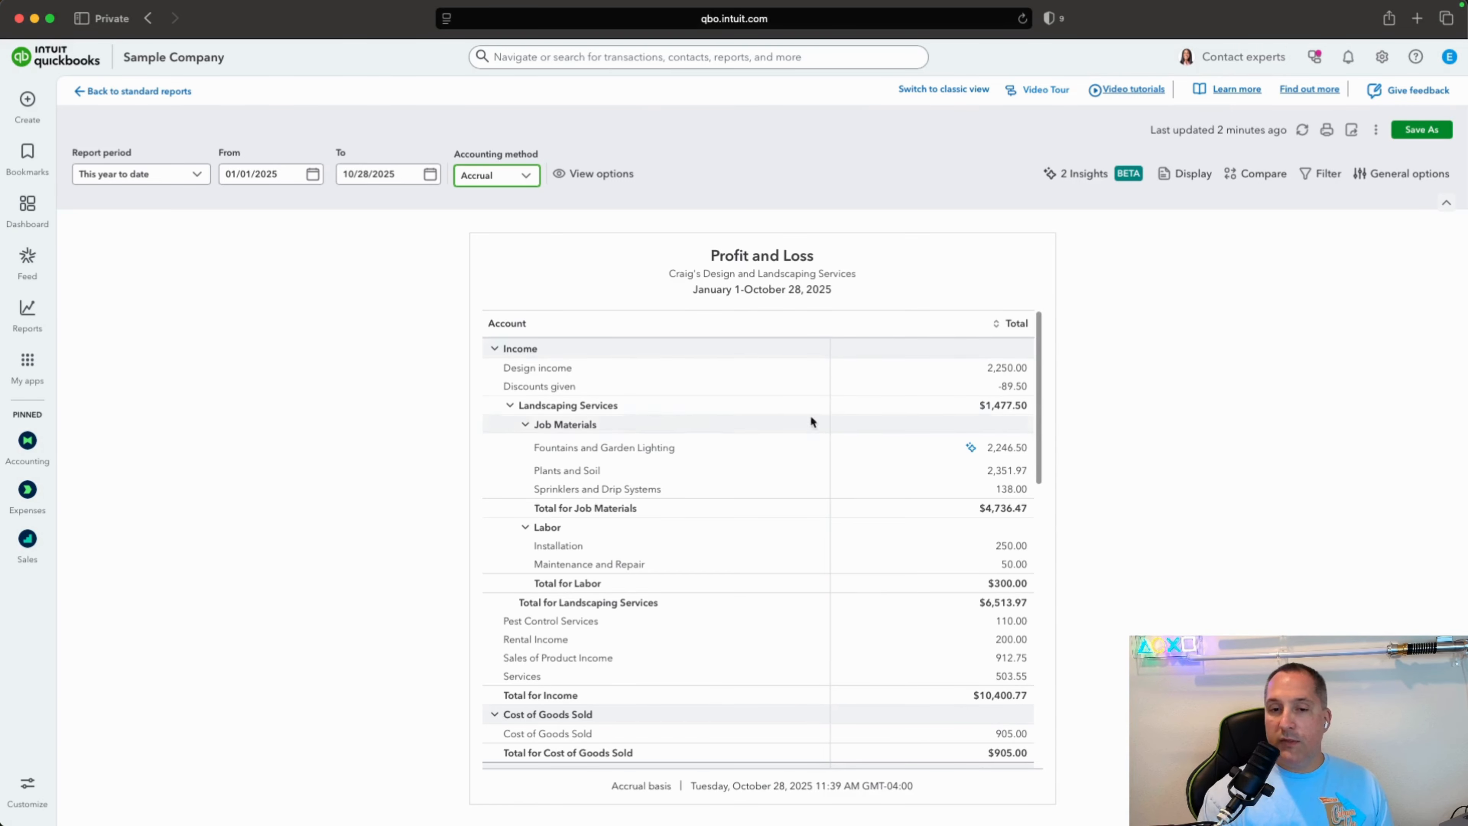
Examine the Profit and Loss report's income, cost of goods sold, gross profit, expenses, net operating income and other expenses
{"action": "scroll", "coordinate": [1015, 486], "scroll_direction": "down", "scroll_amount": 1}
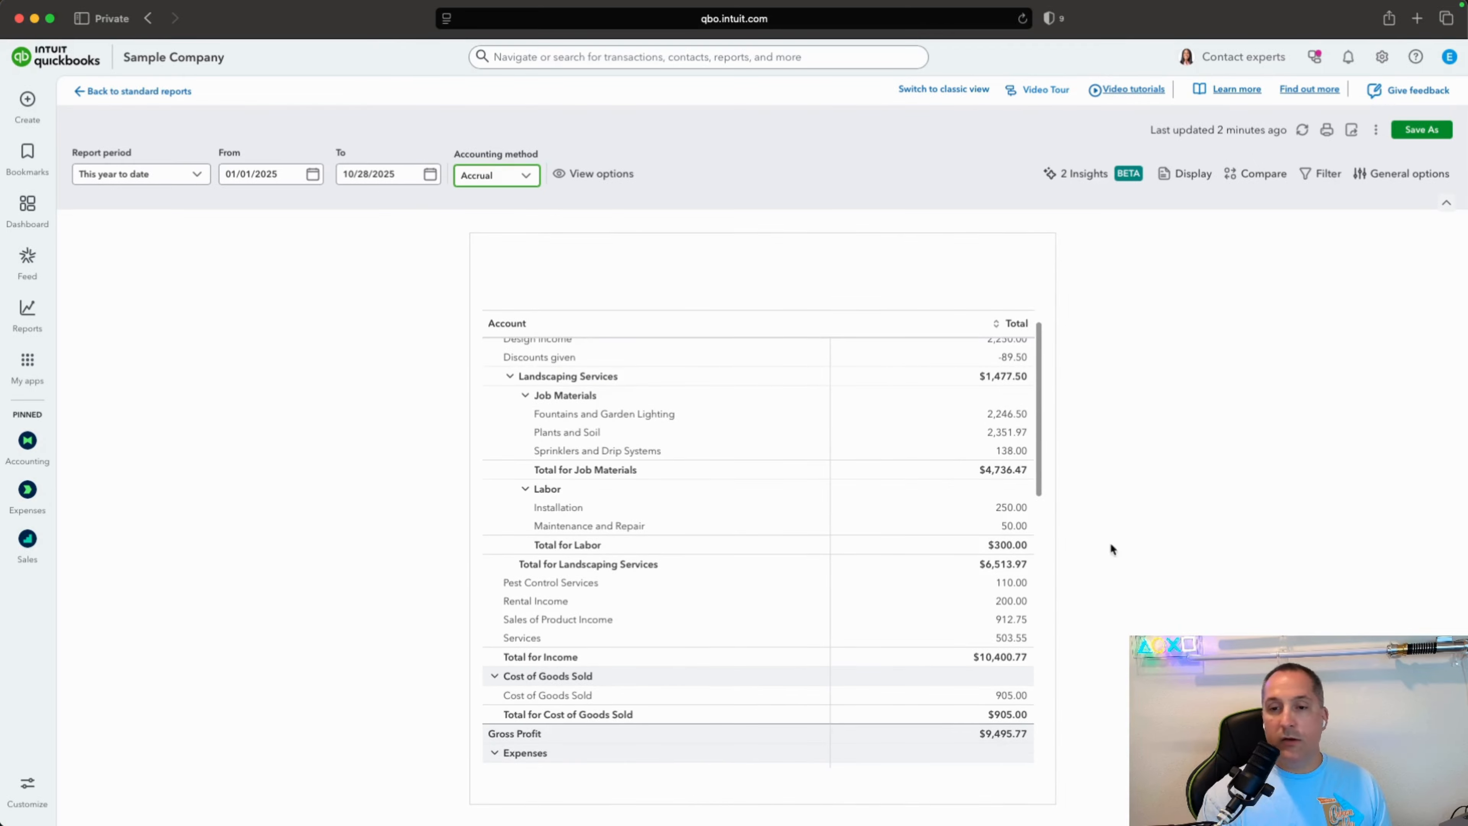
{"action": "scroll", "coordinate": [996, 555], "scroll_direction": "down", "scroll_amount": 5}
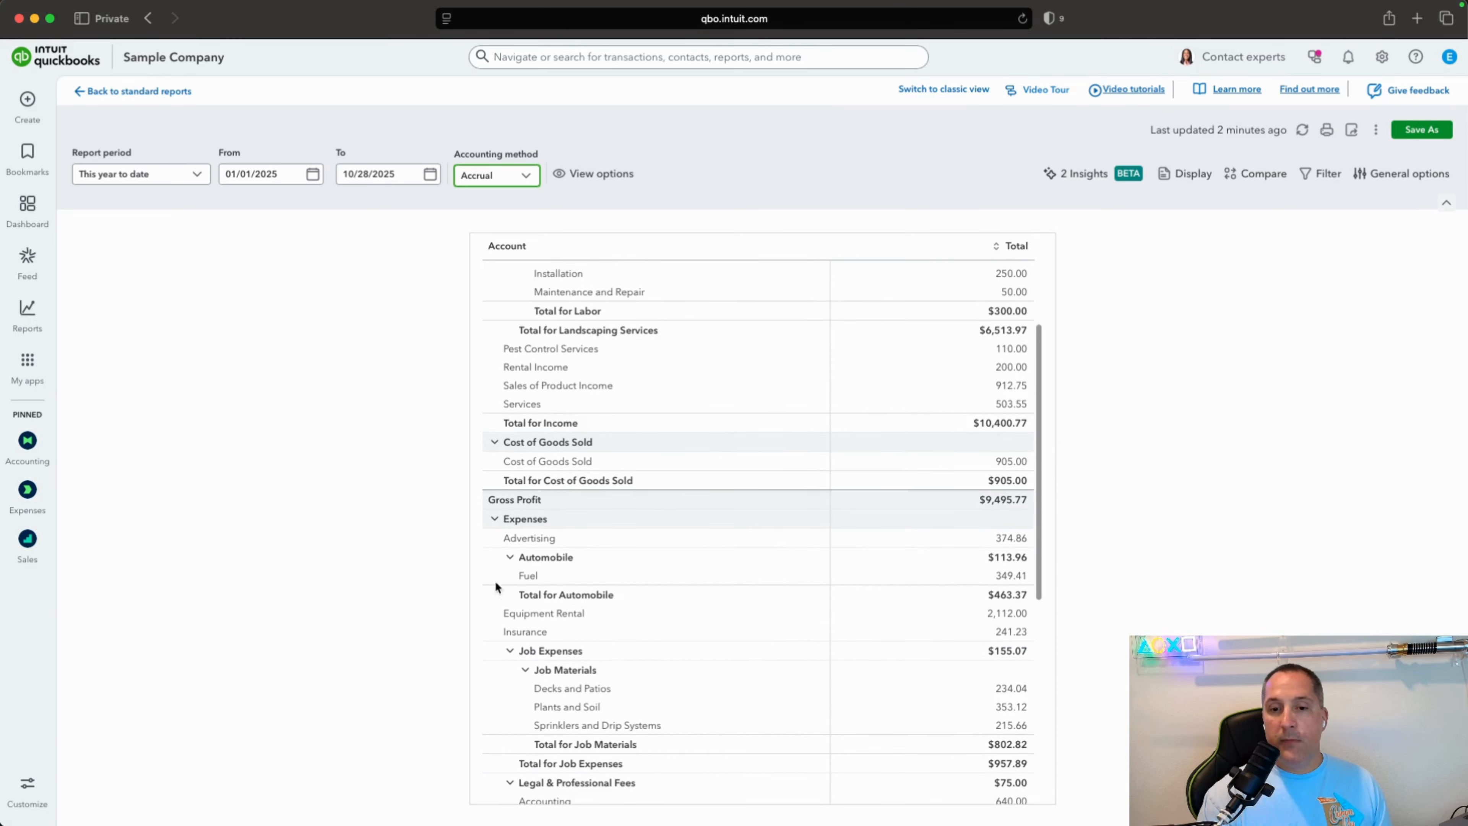
{"action": "scroll", "coordinate": [786, 596], "scroll_direction": "down", "scroll_amount": 4}
{"action": "scroll", "coordinate": [790, 568], "scroll_direction": "down", "scroll_amount": 4}
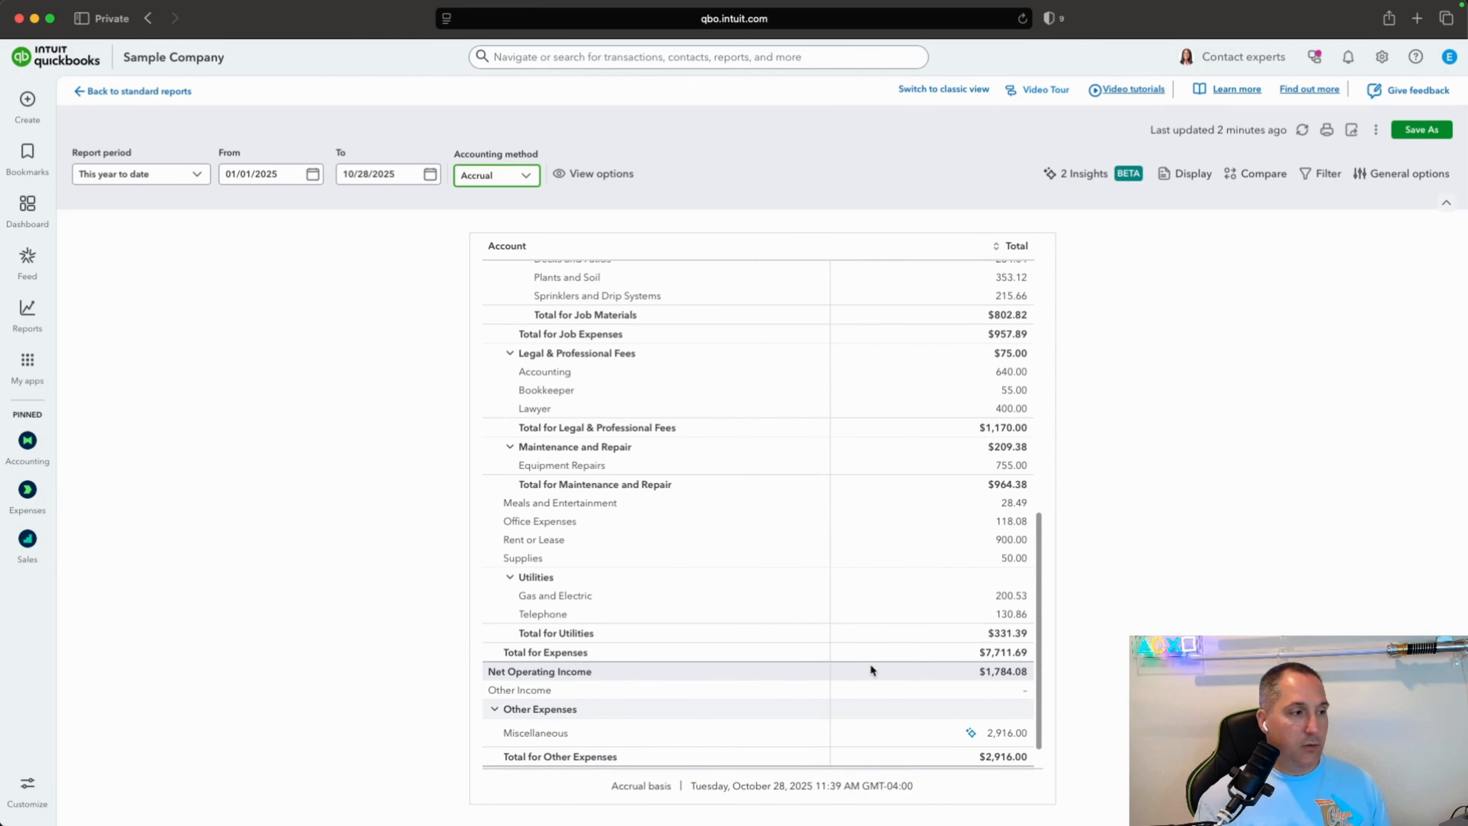
{"action": "scroll", "coordinate": [765, 612], "scroll_direction": "up", "scroll_amount": 10}
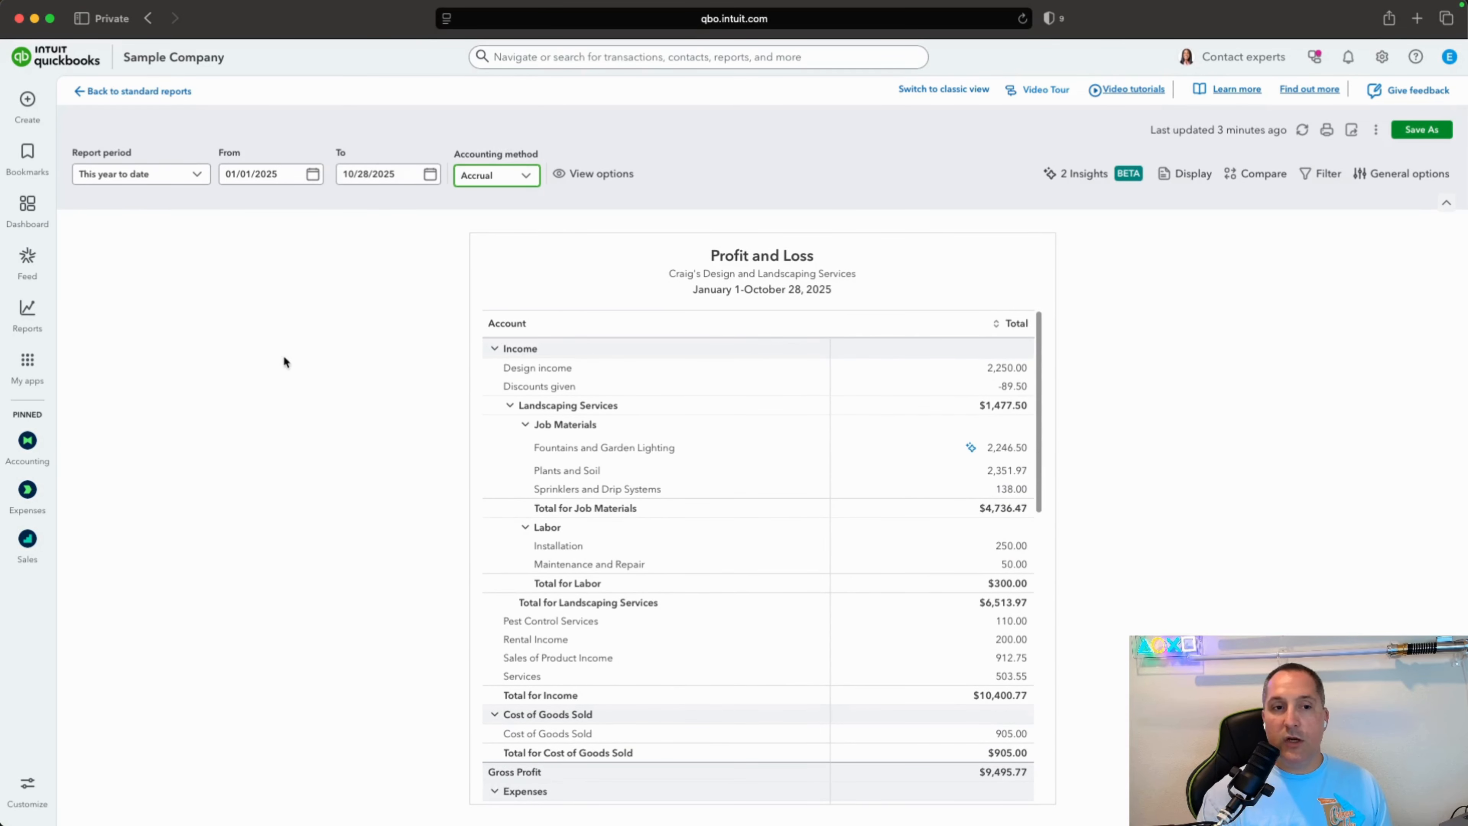
Open the chart of accounts and review the accounts with their account types, detail types and balances down to the end of the page
{"action": "mouse_move", "coordinate": [28, 441]}
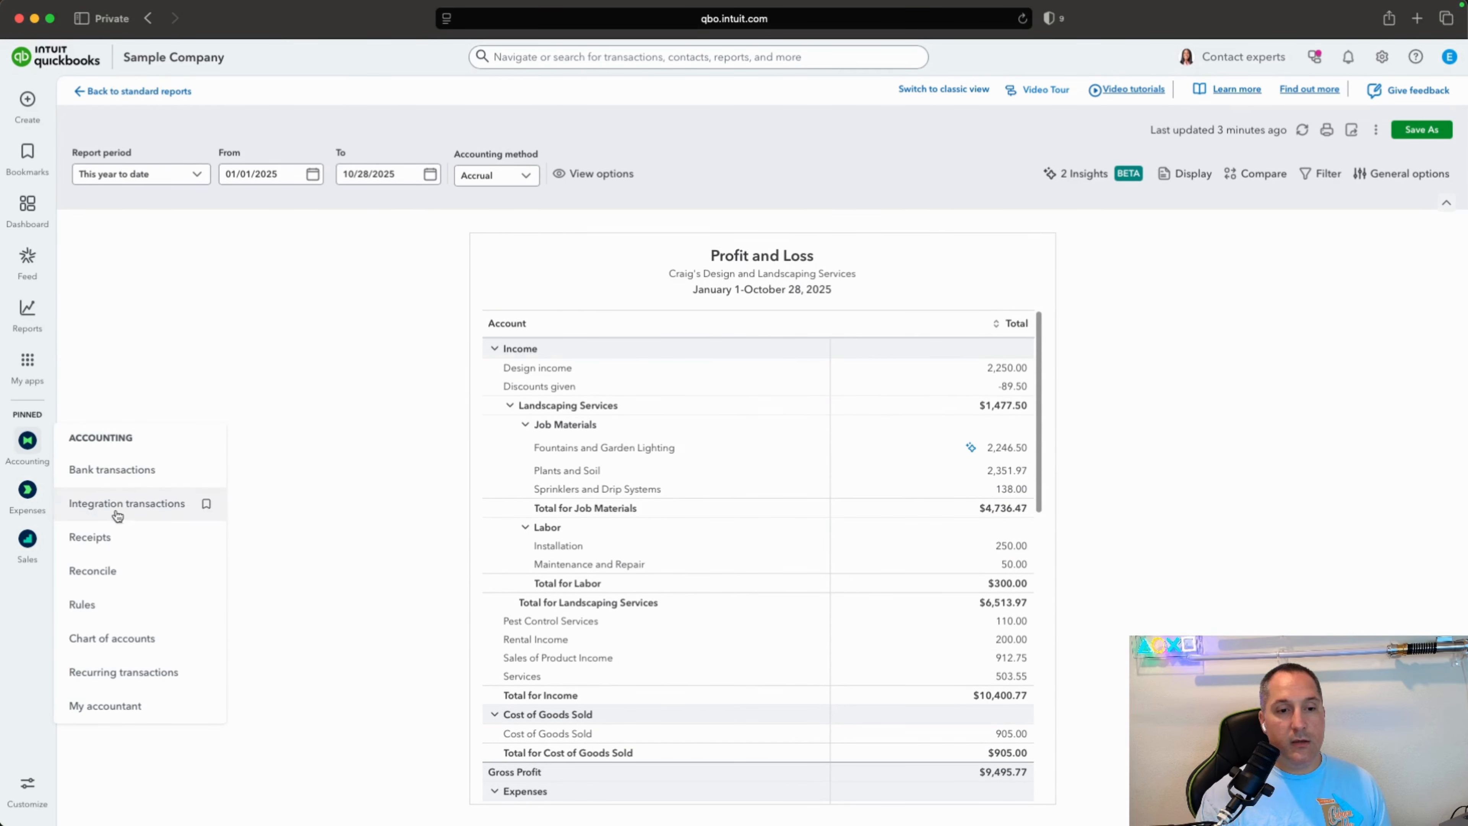
{"action": "left_click", "coordinate": [117, 636]}
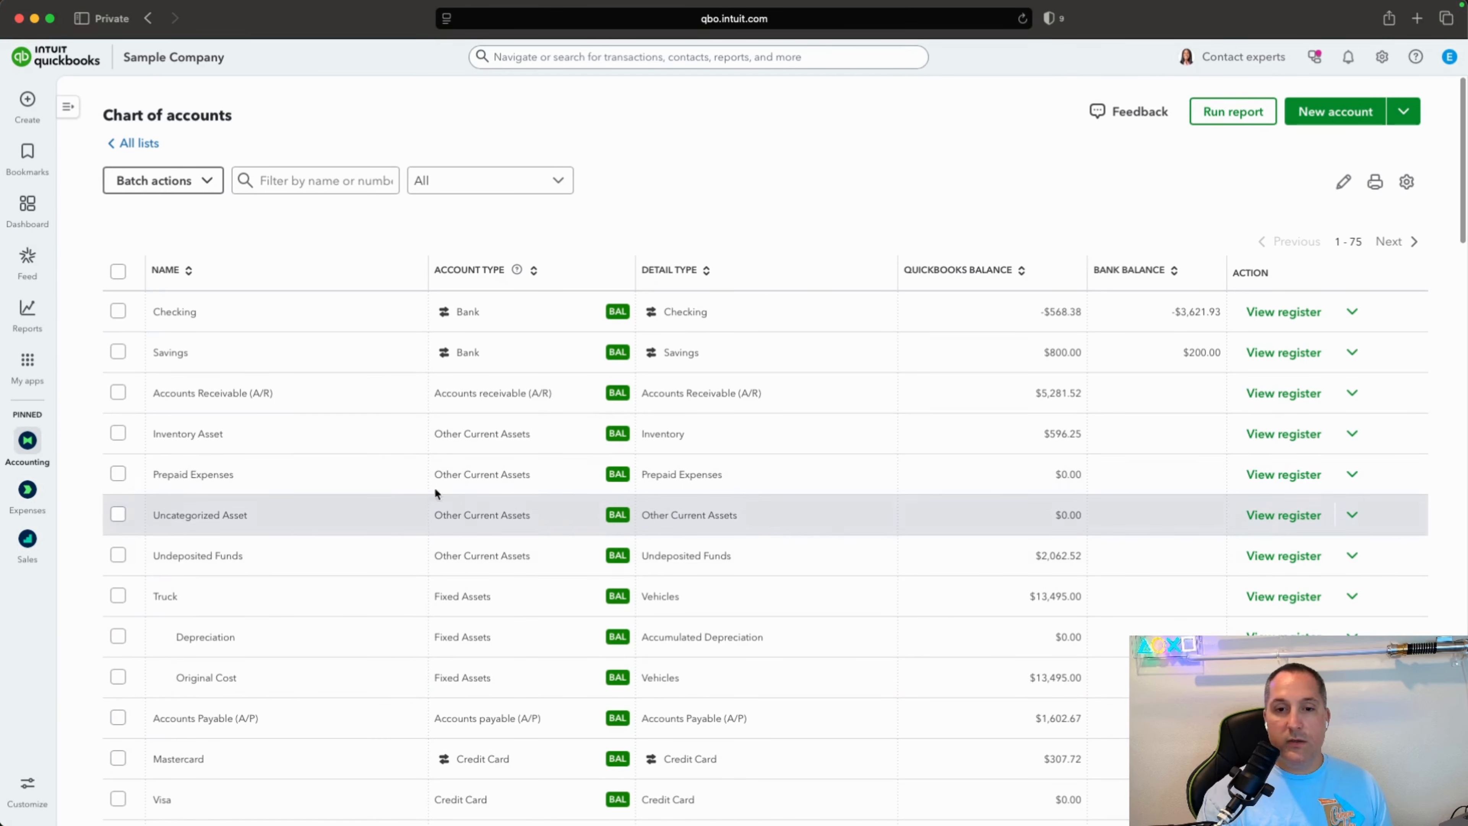
{"action": "scroll", "coordinate": [672, 457], "scroll_direction": "down", "scroll_amount": 3}
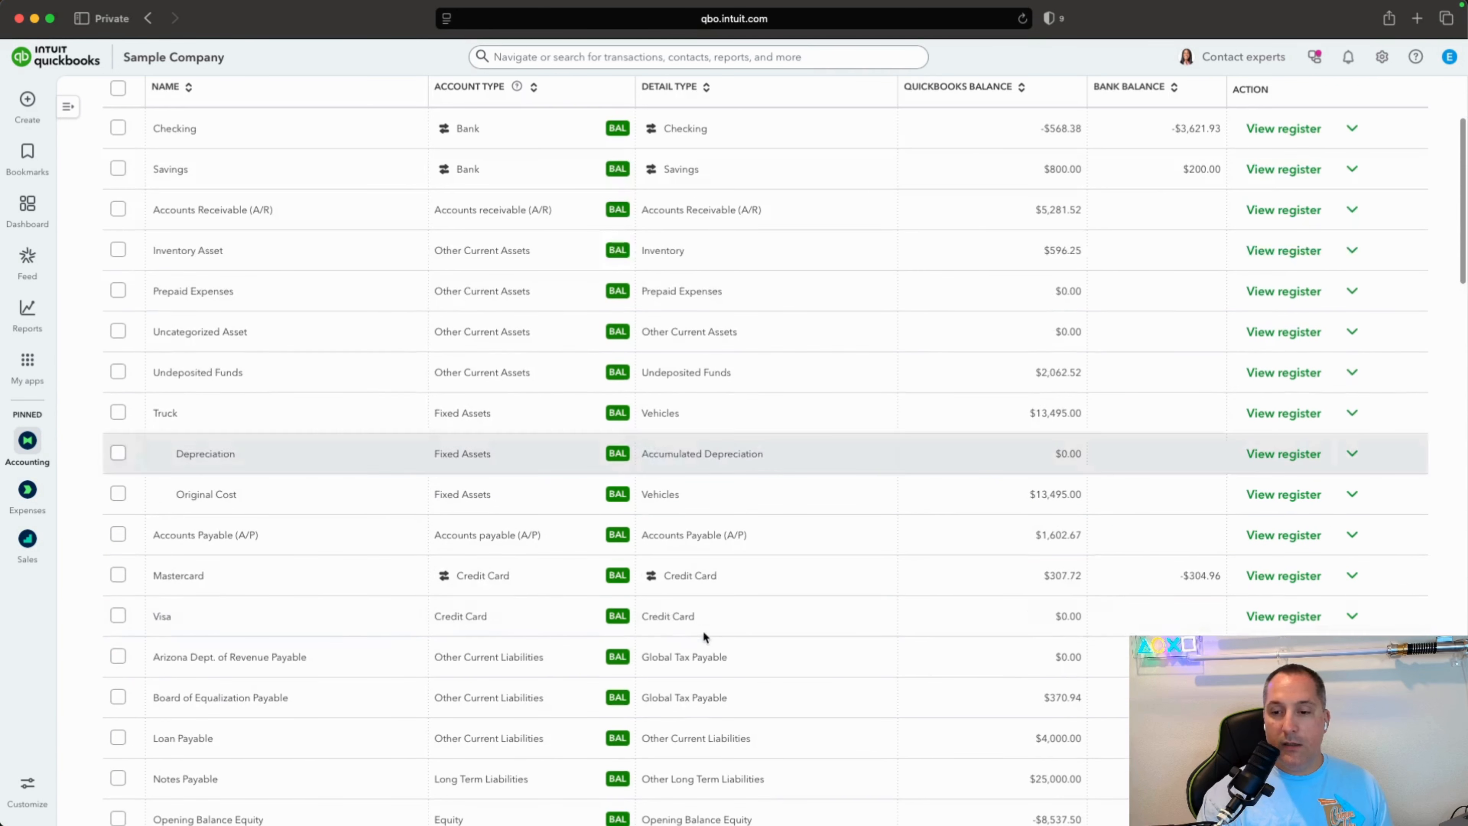
{"action": "scroll", "coordinate": [520, 527], "scroll_direction": "down", "scroll_amount": 6}
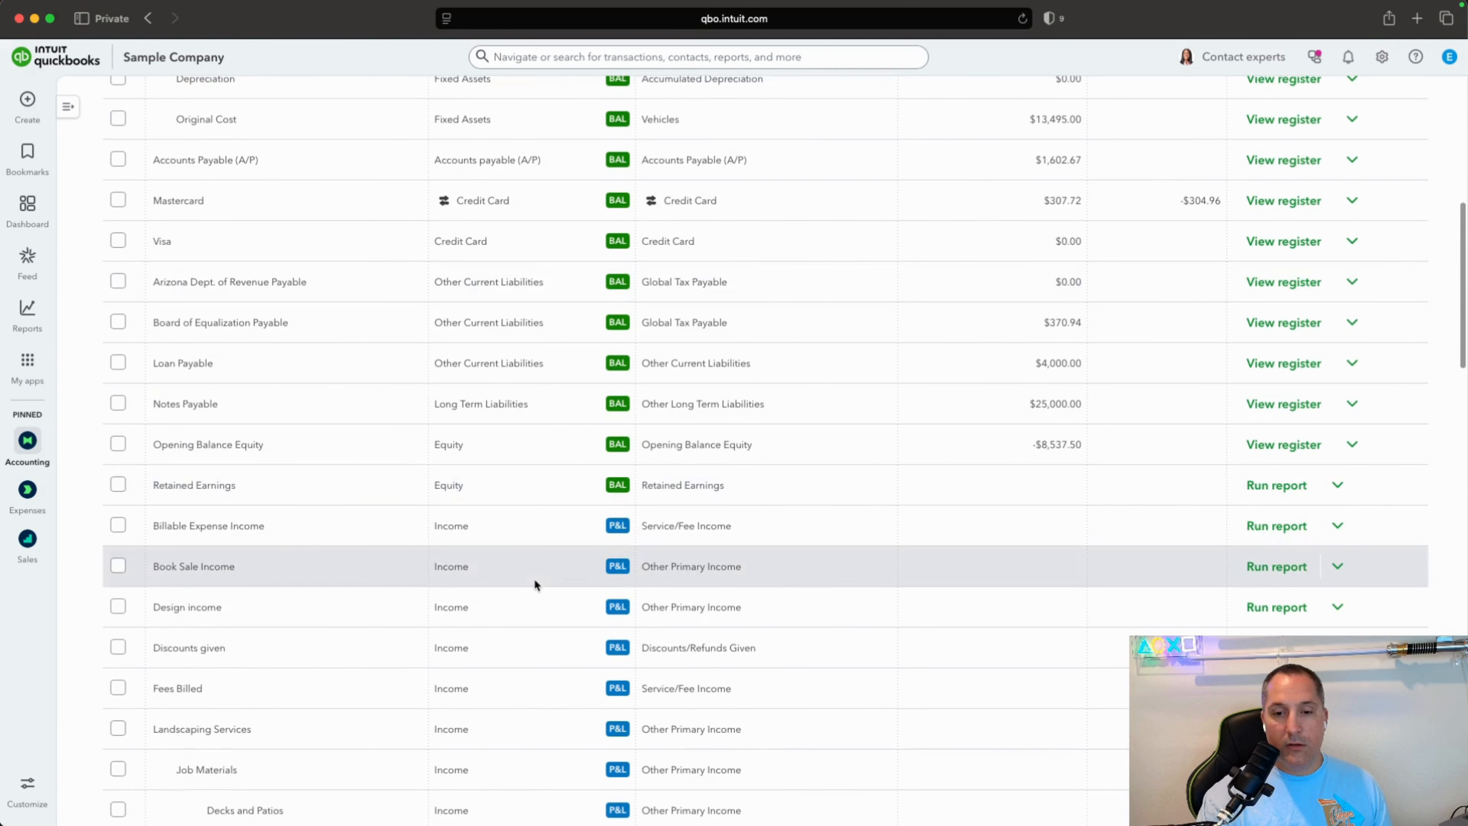
{"action": "scroll", "coordinate": [468, 539], "scroll_direction": "down", "scroll_amount": 20}
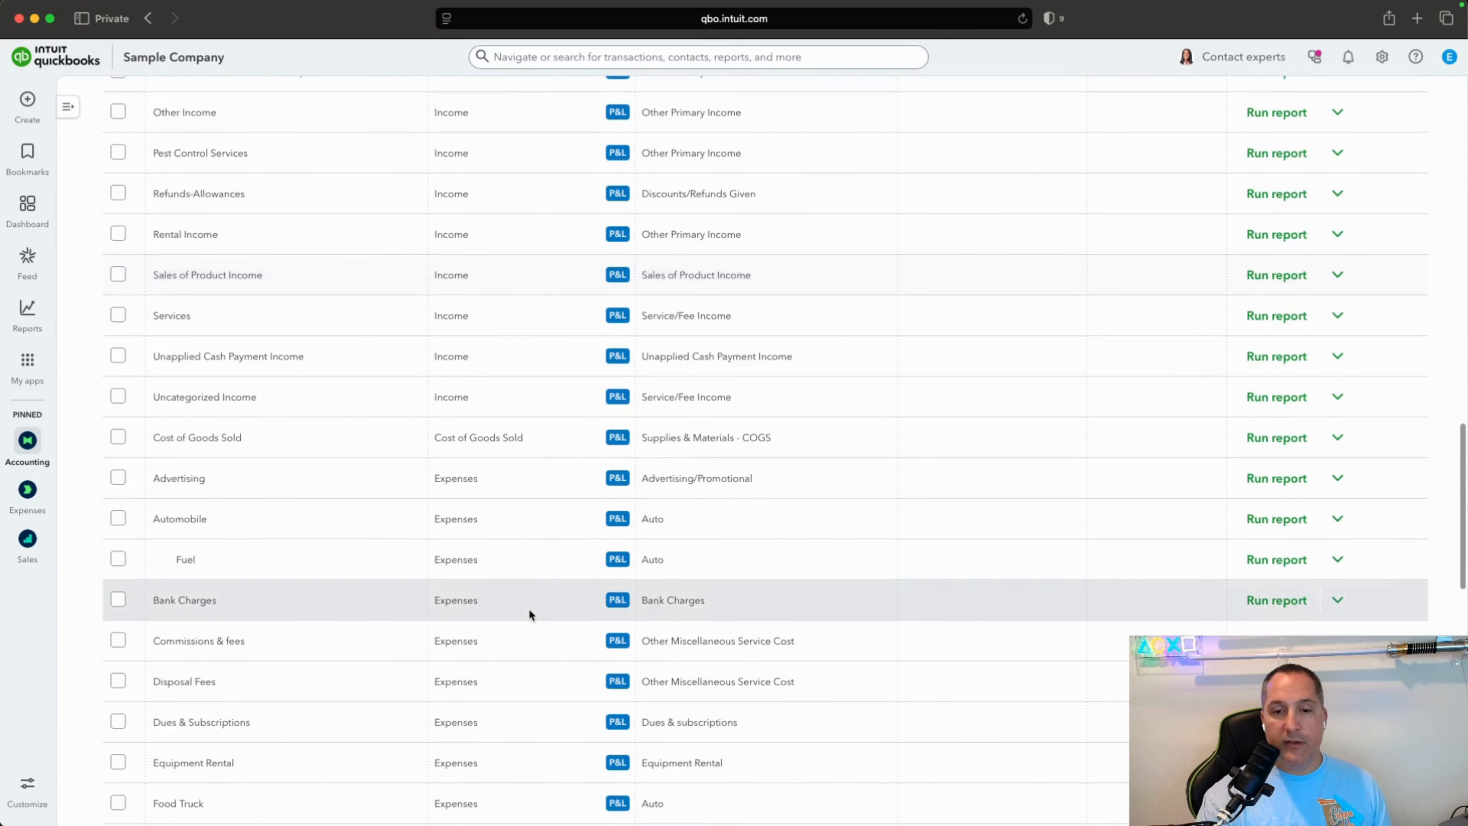
{"action": "scroll", "coordinate": [496, 606], "scroll_direction": "down", "scroll_amount": 11}
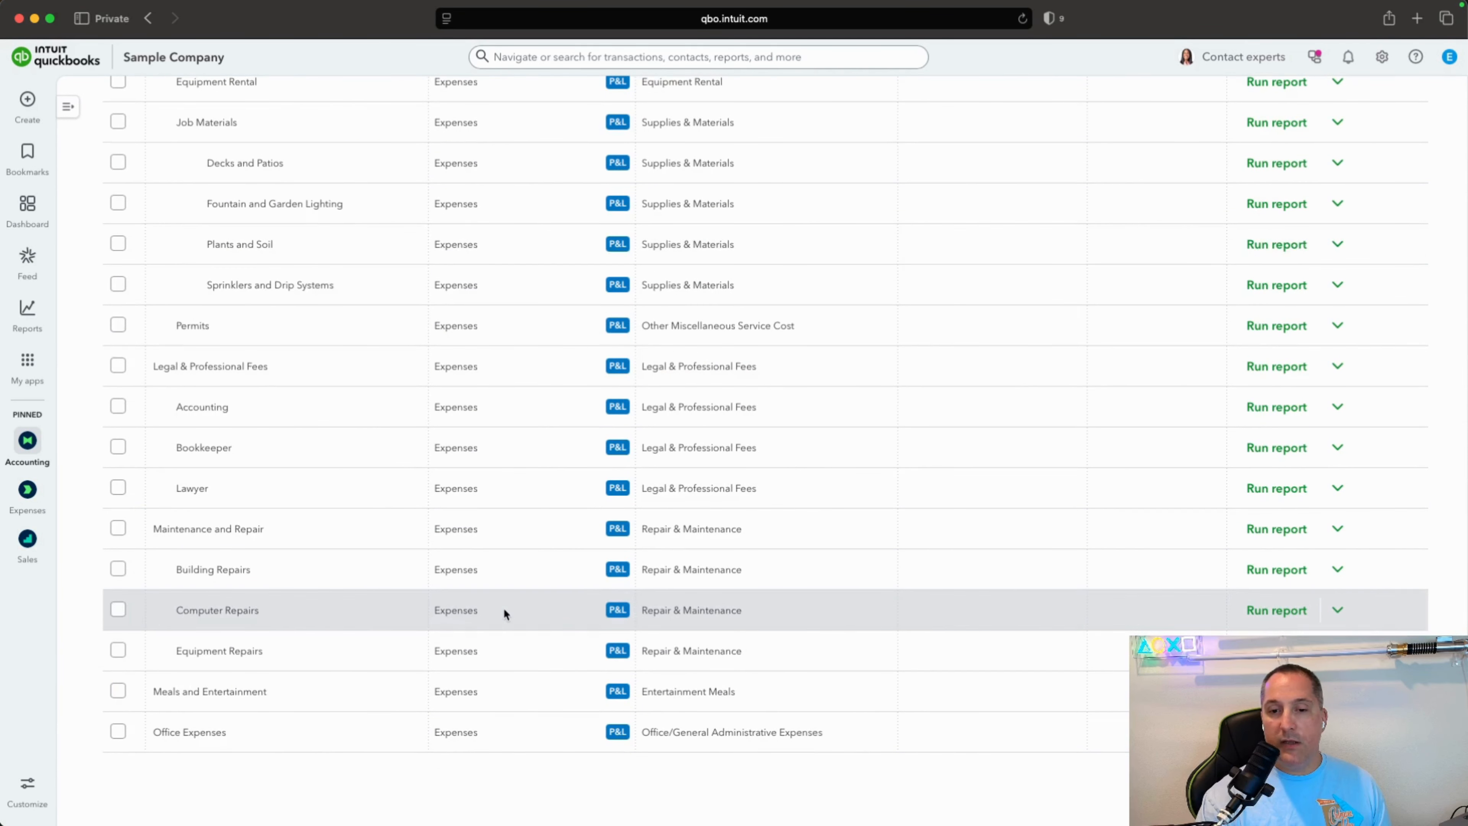
{"action": "scroll", "coordinate": [503, 608], "scroll_direction": "up", "scroll_amount": 20}
Open the Balance Sheet report from the favorites in the standard reports
{"action": "mouse_move", "coordinate": [34, 448]}
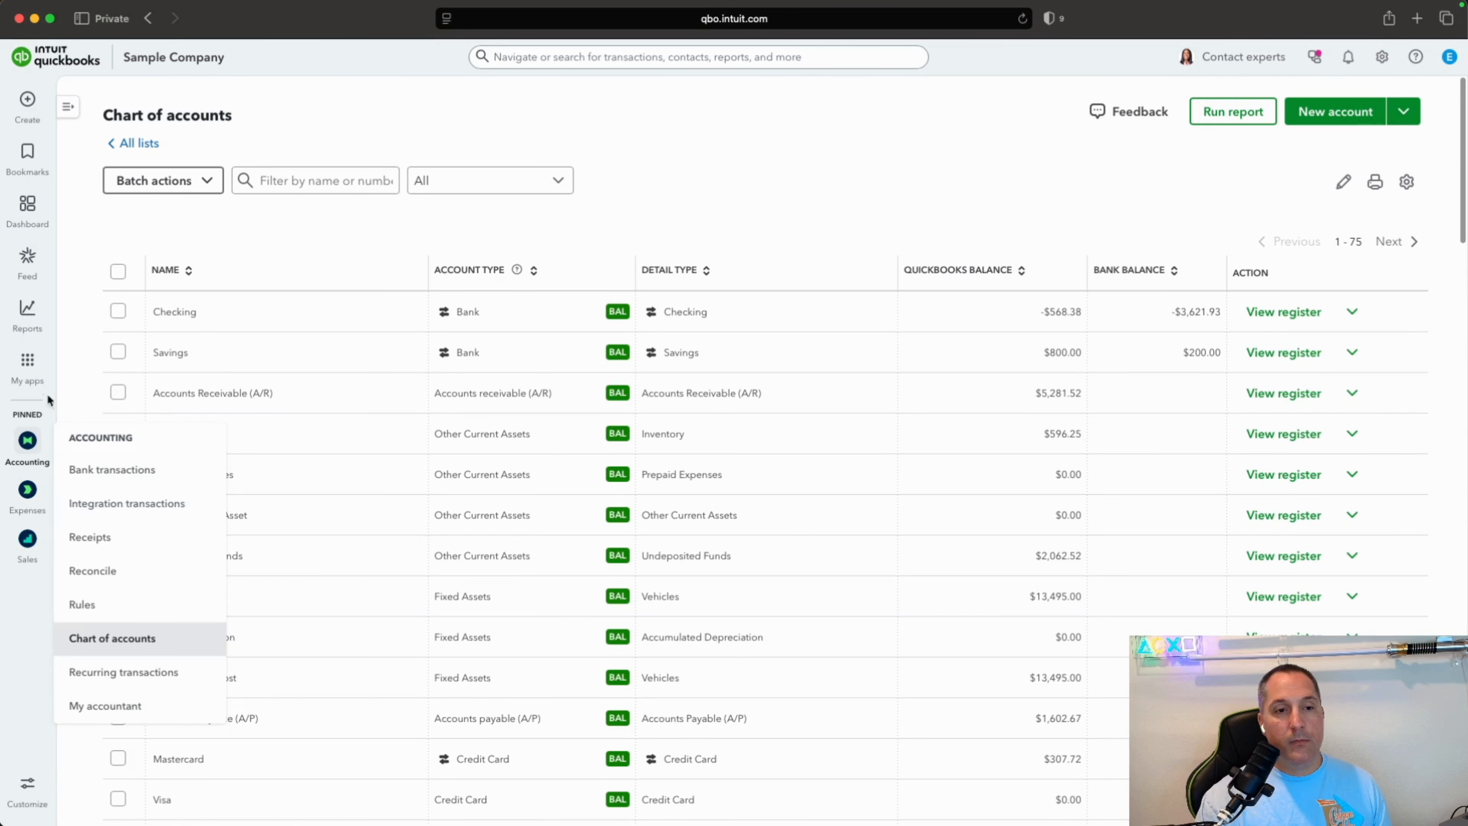
{"action": "mouse_move", "coordinate": [40, 319]}
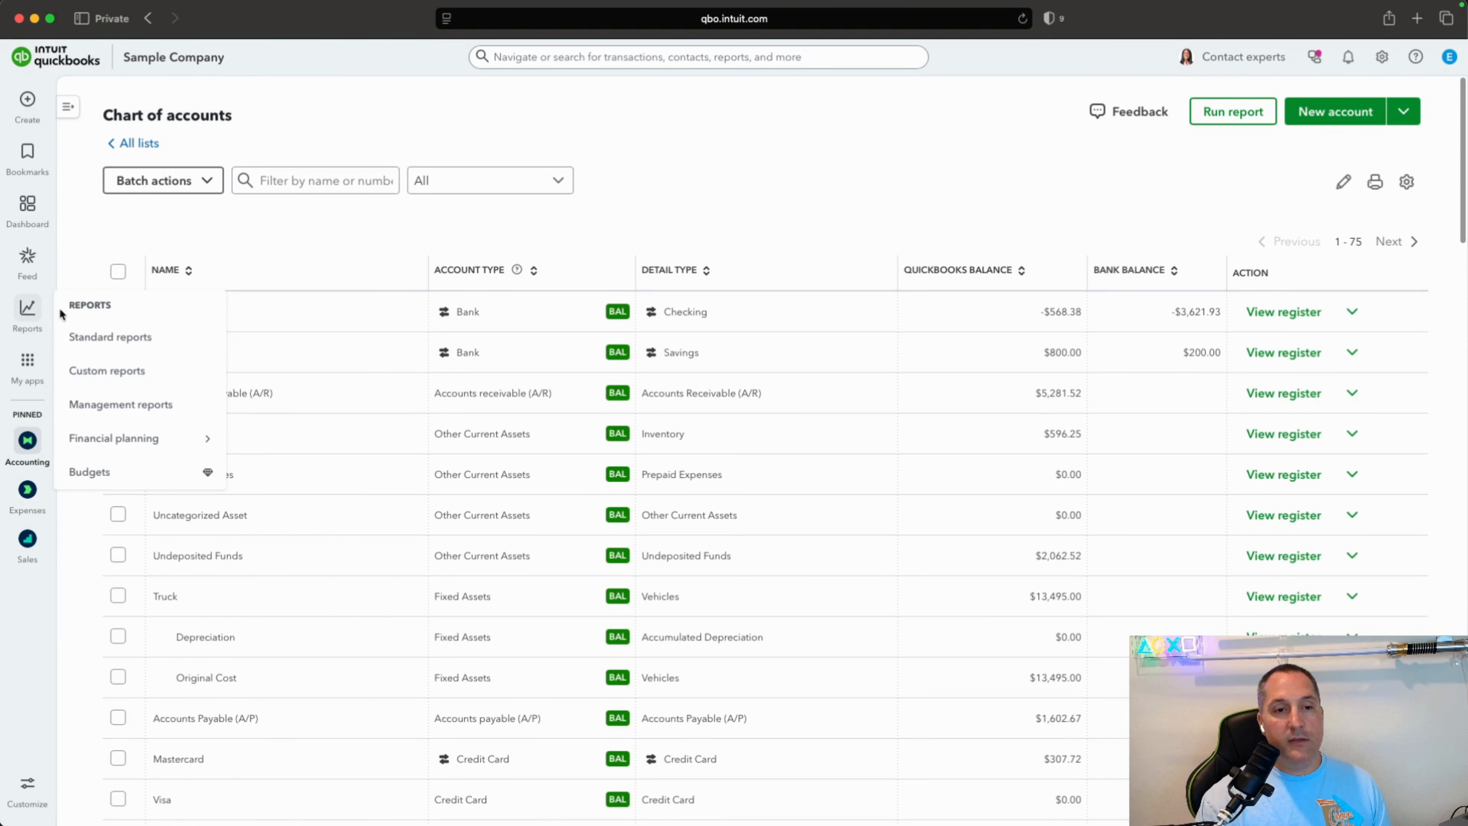
{"action": "left_click", "coordinate": [112, 337]}
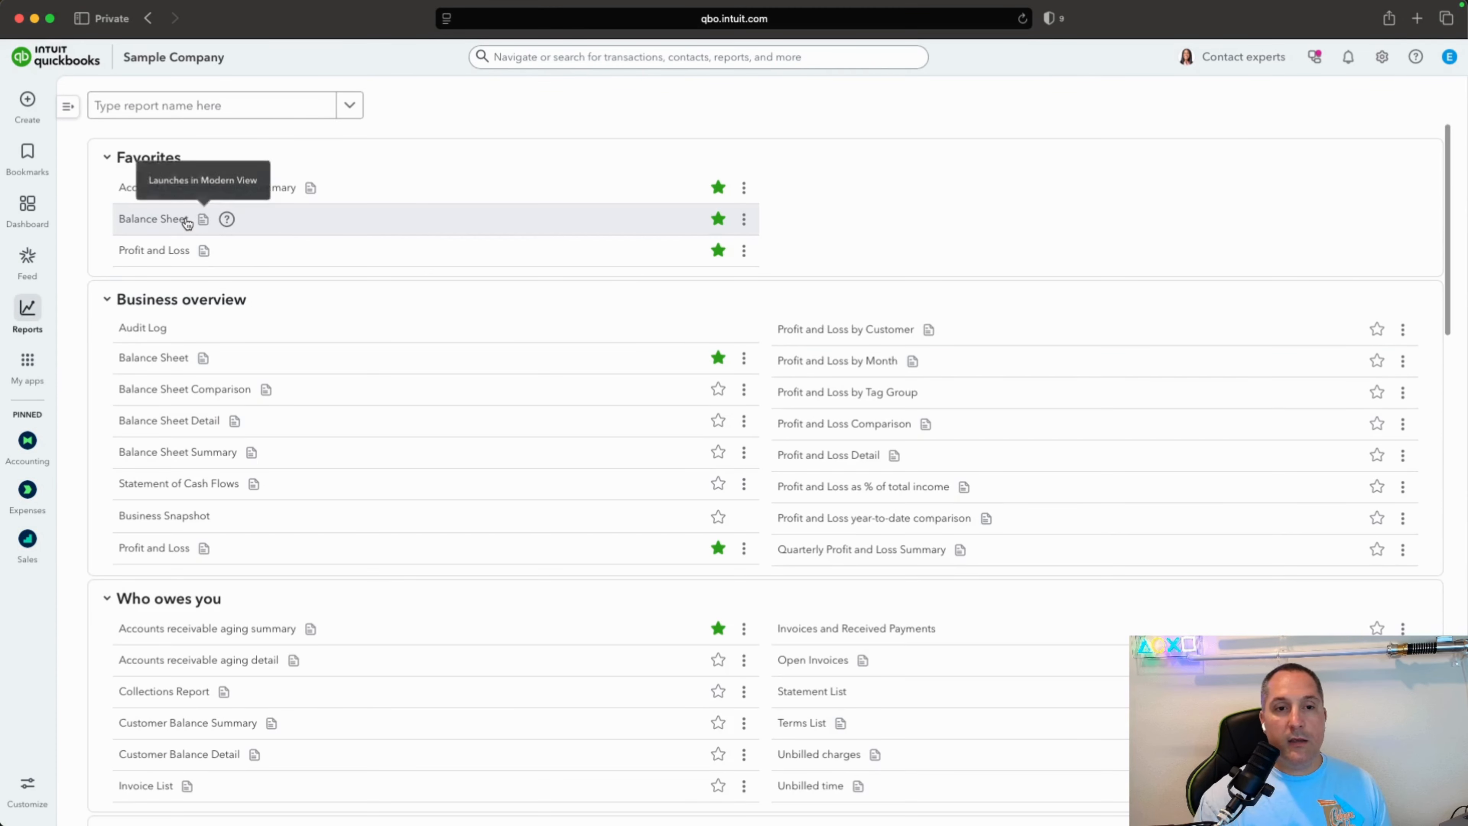
{"action": "left_click", "coordinate": [188, 220]}
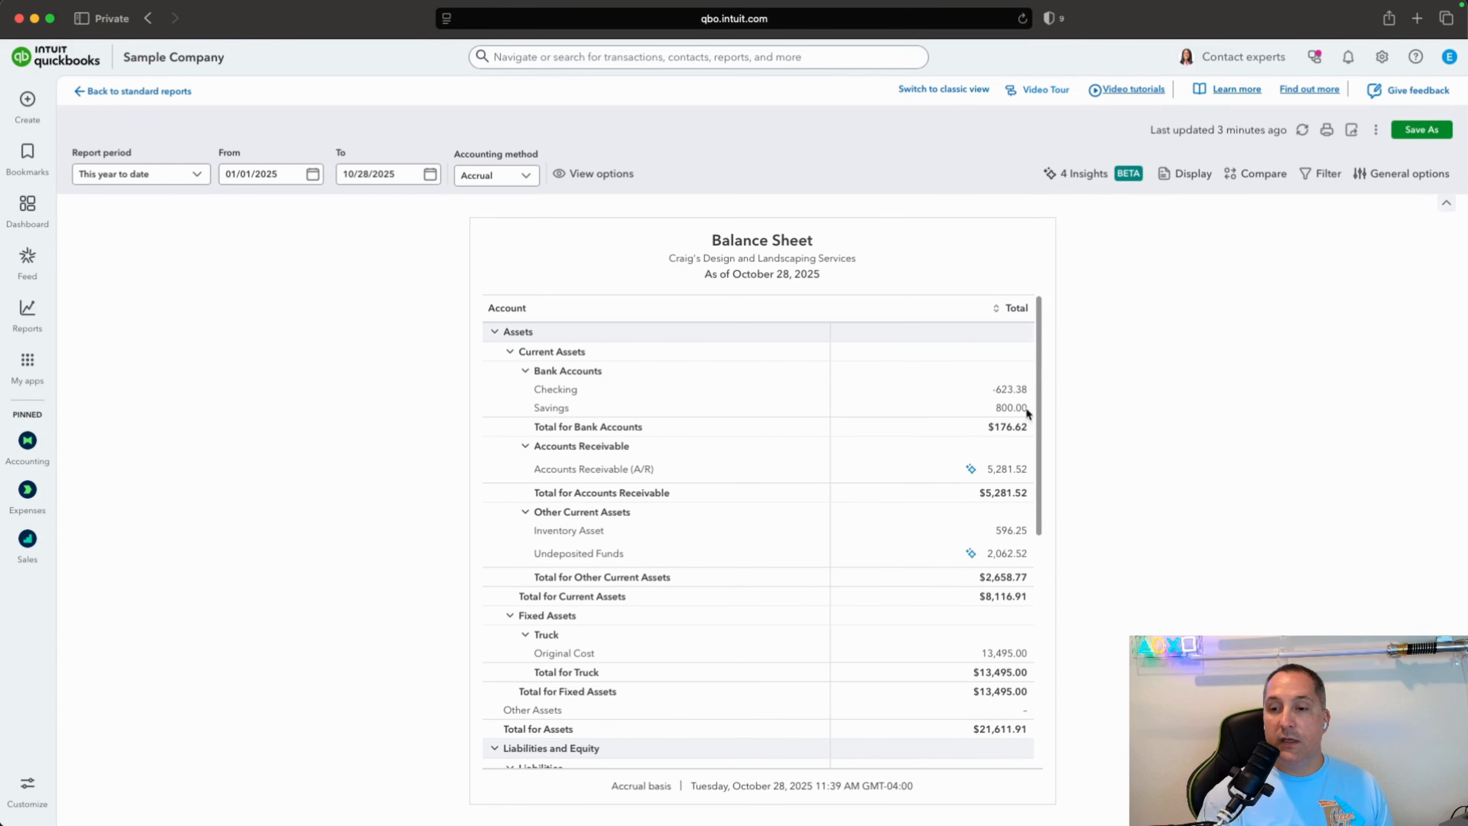
Examine the Balance Sheet's assets, liabilities and equity sections, comparing total assets with total liabilities and equity
{"action": "scroll", "coordinate": [1027, 426], "scroll_direction": "down", "scroll_amount": 3}
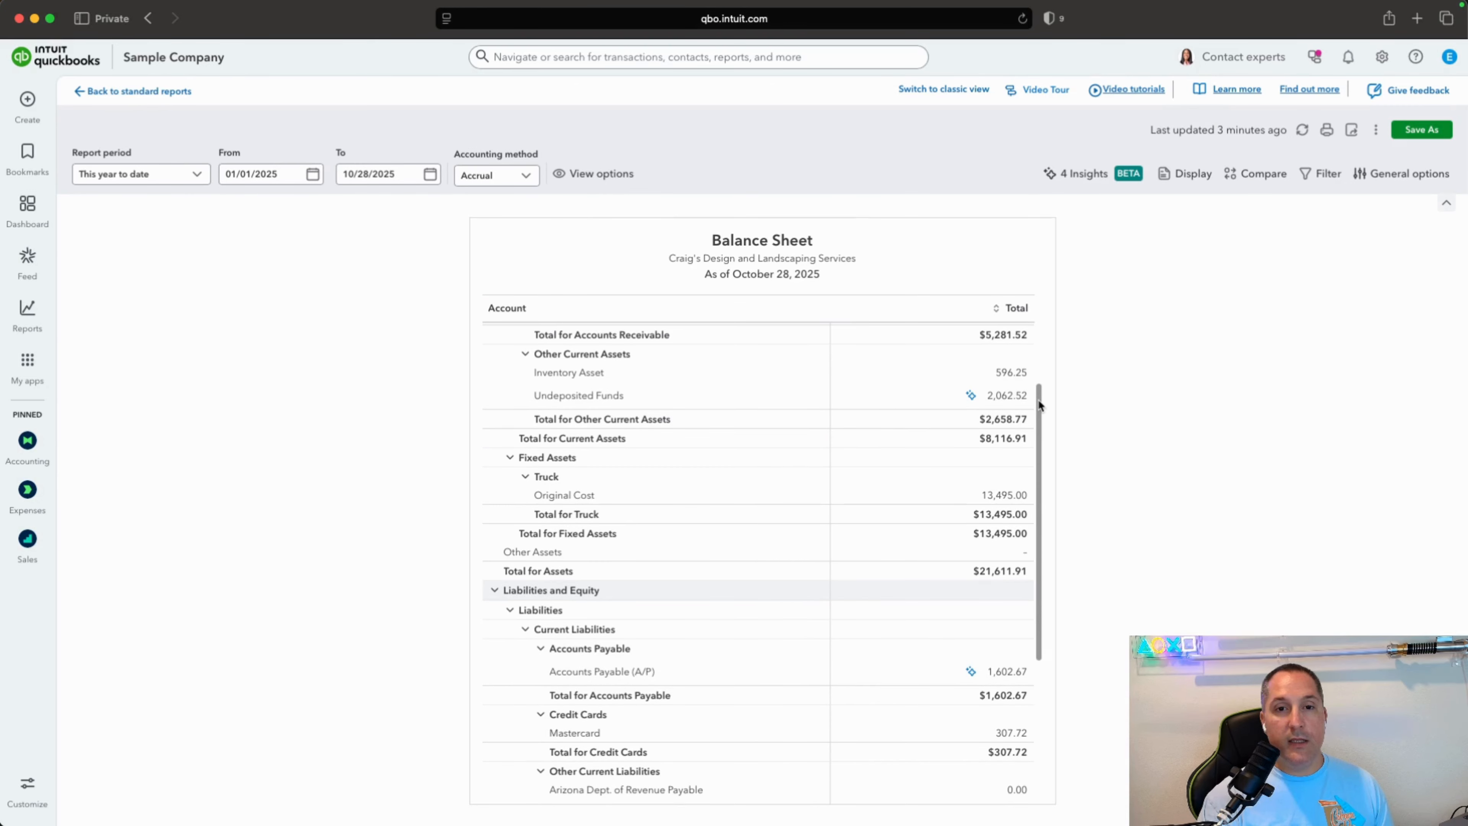
{"action": "scroll", "coordinate": [1046, 521], "scroll_direction": "down", "scroll_amount": 5}
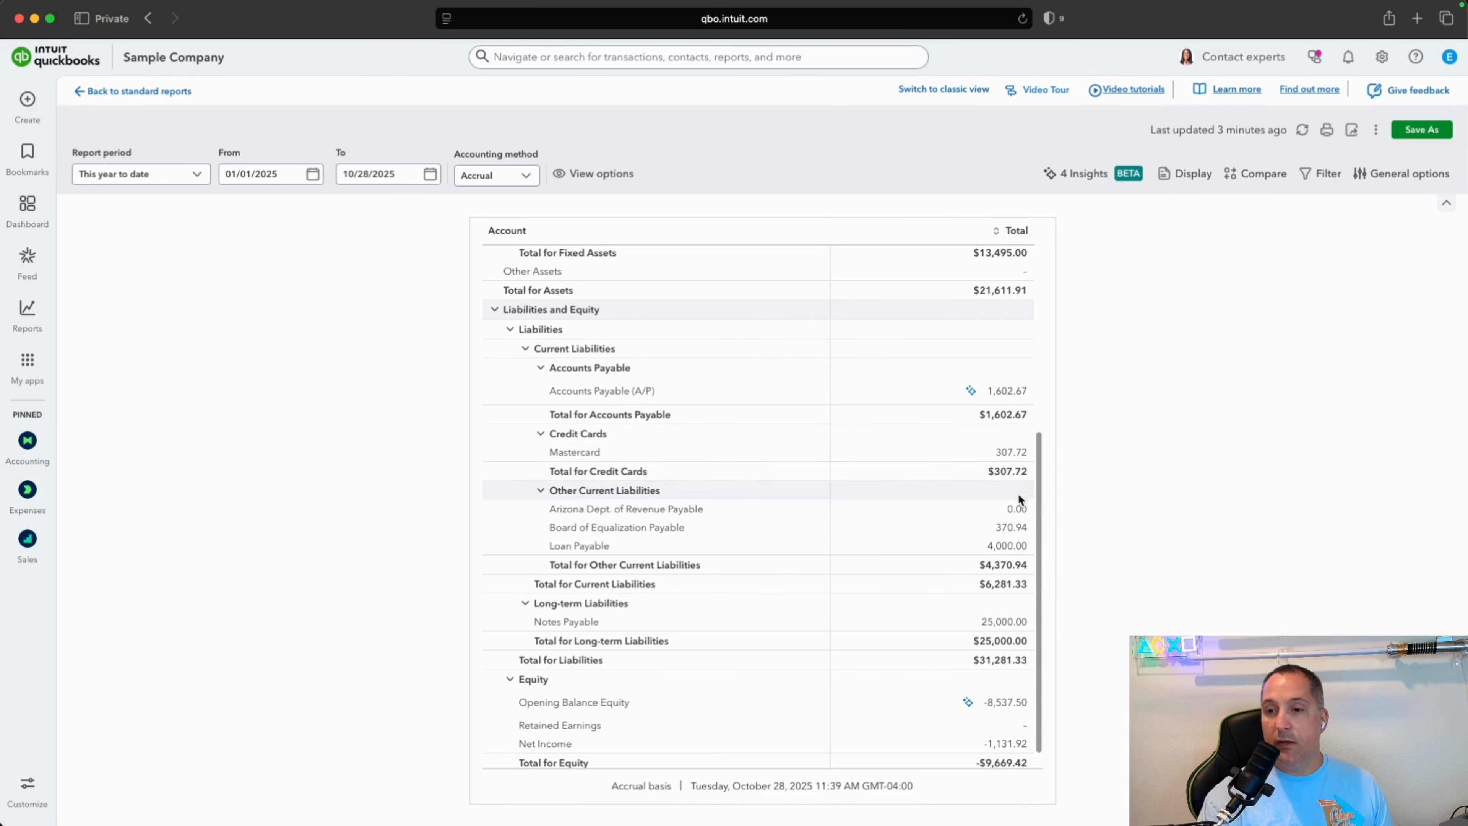
{"action": "left_click_drag", "start_coordinate": [1038, 488], "coordinate": [1056, 243]}
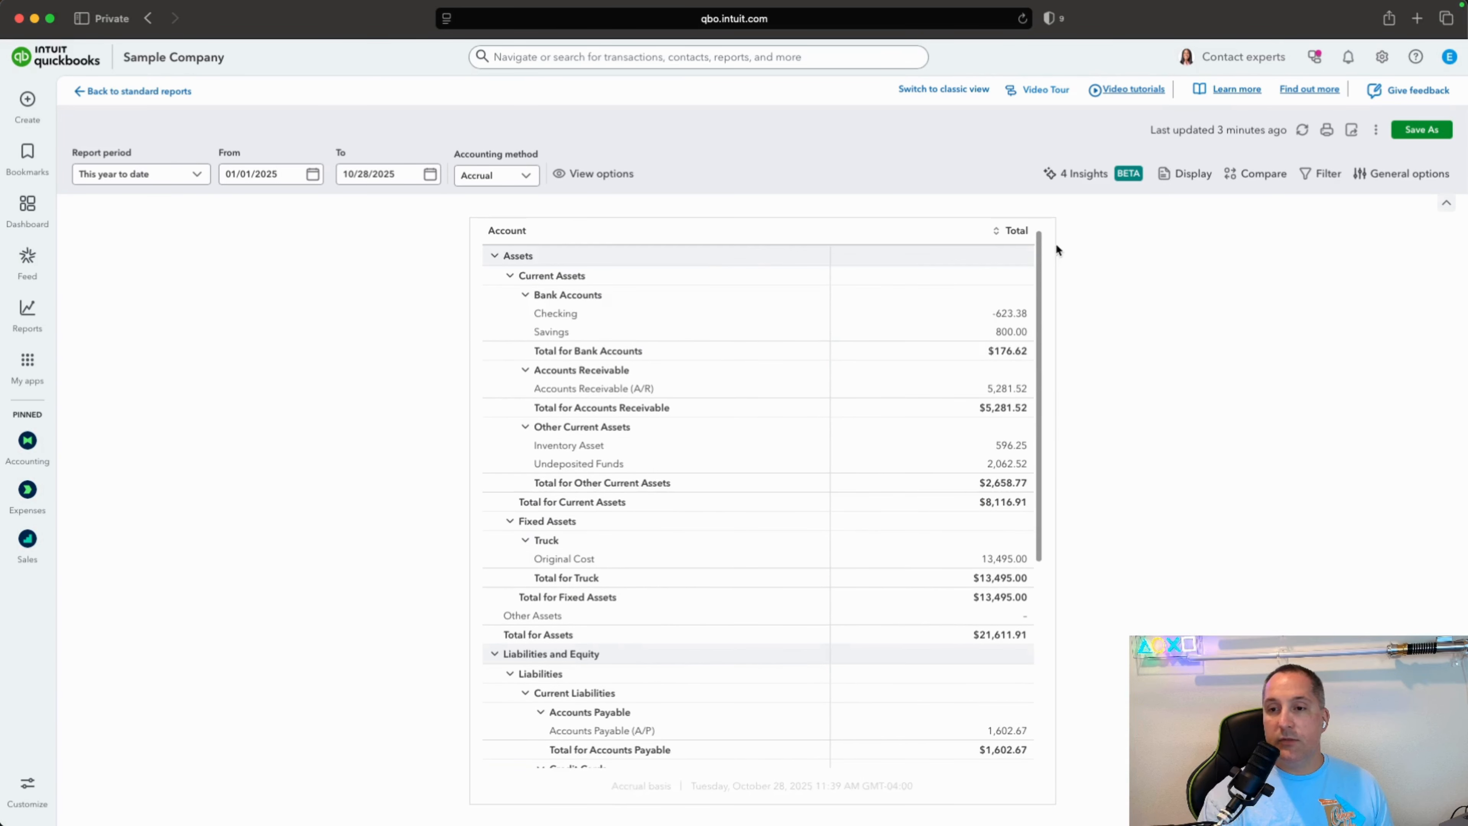
{"action": "scroll", "coordinate": [508, 279], "scroll_direction": "up", "scroll_amount": 2}
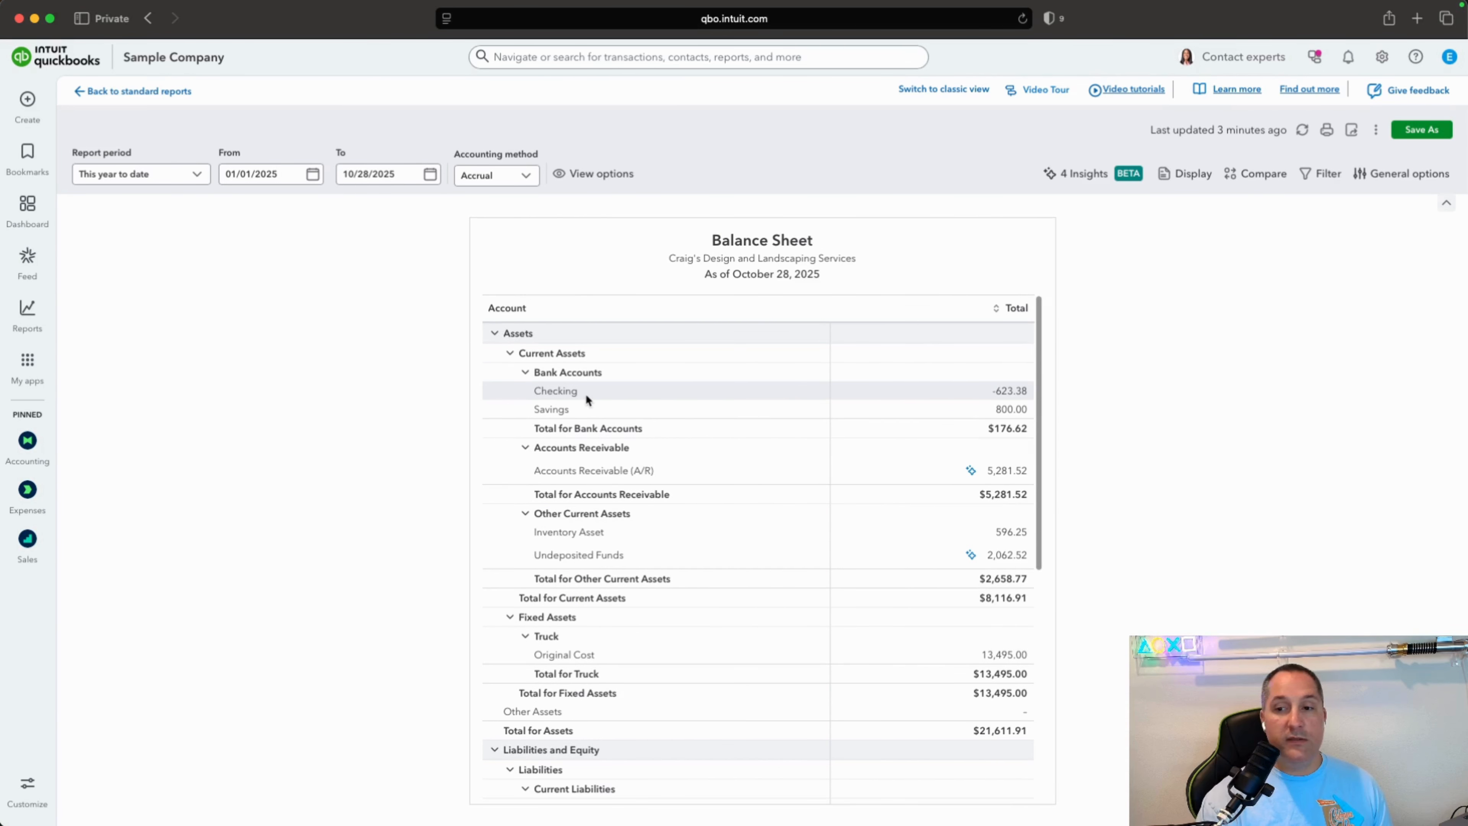
{"action": "left_click_drag", "start_coordinate": [1039, 334], "coordinate": [1056, 671]}
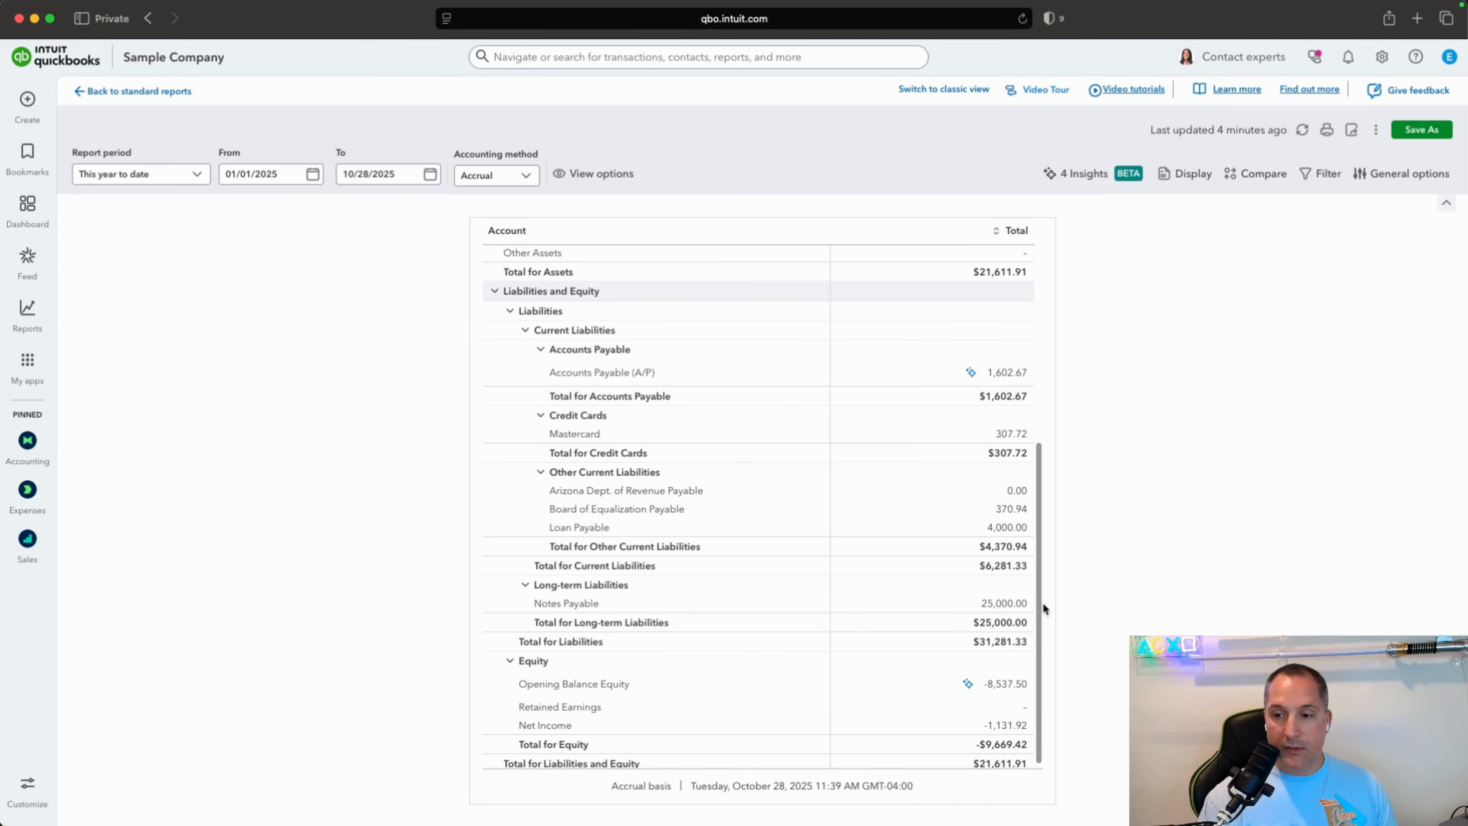
{"action": "left_click_drag", "start_coordinate": [1039, 602], "coordinate": [1038, 585]}
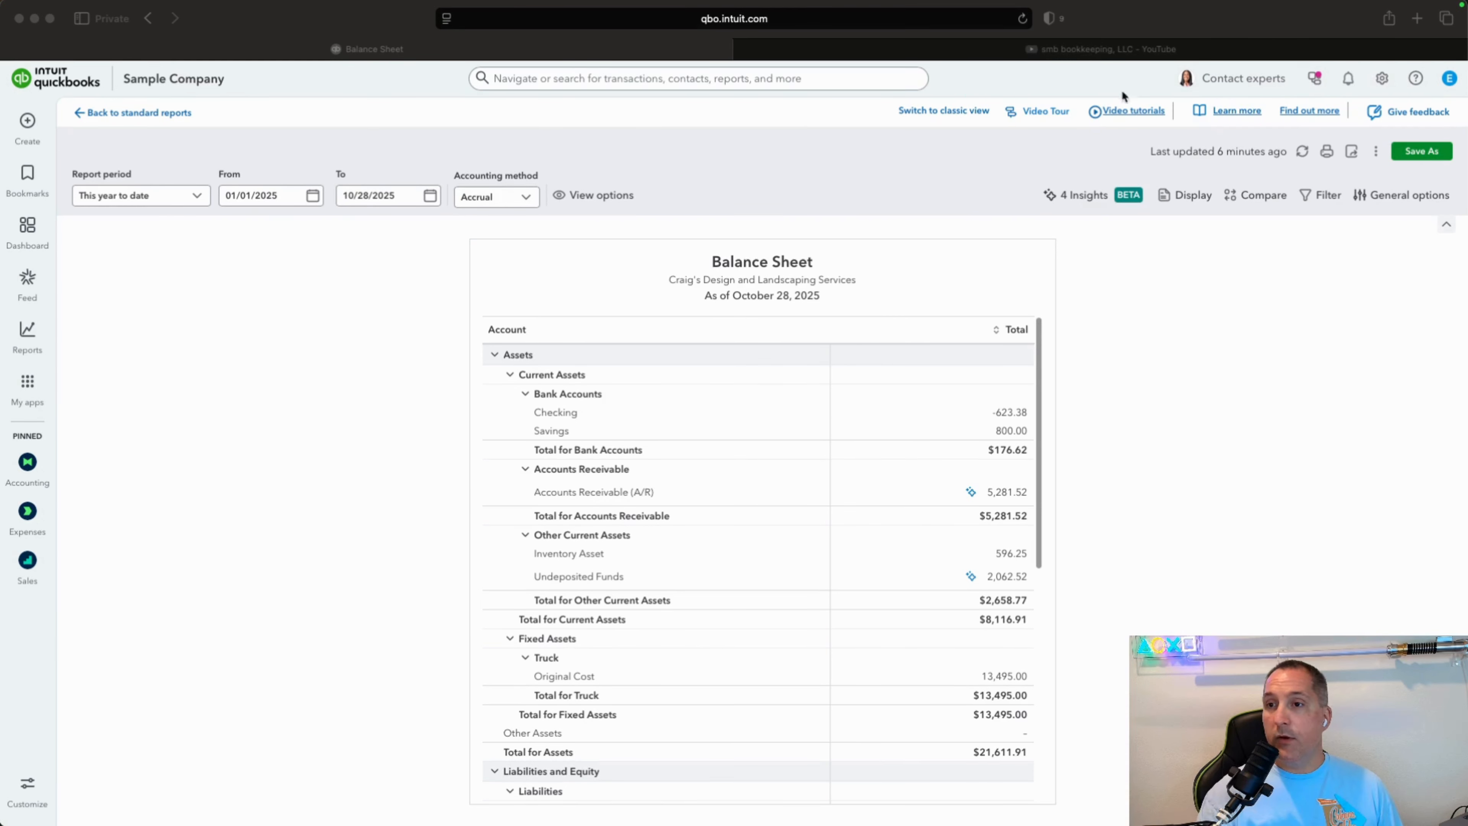
Switch to the smb bookkeeping YouTube channel and read its full description down to the links
{"action": "left_click", "coordinate": [1140, 51]}
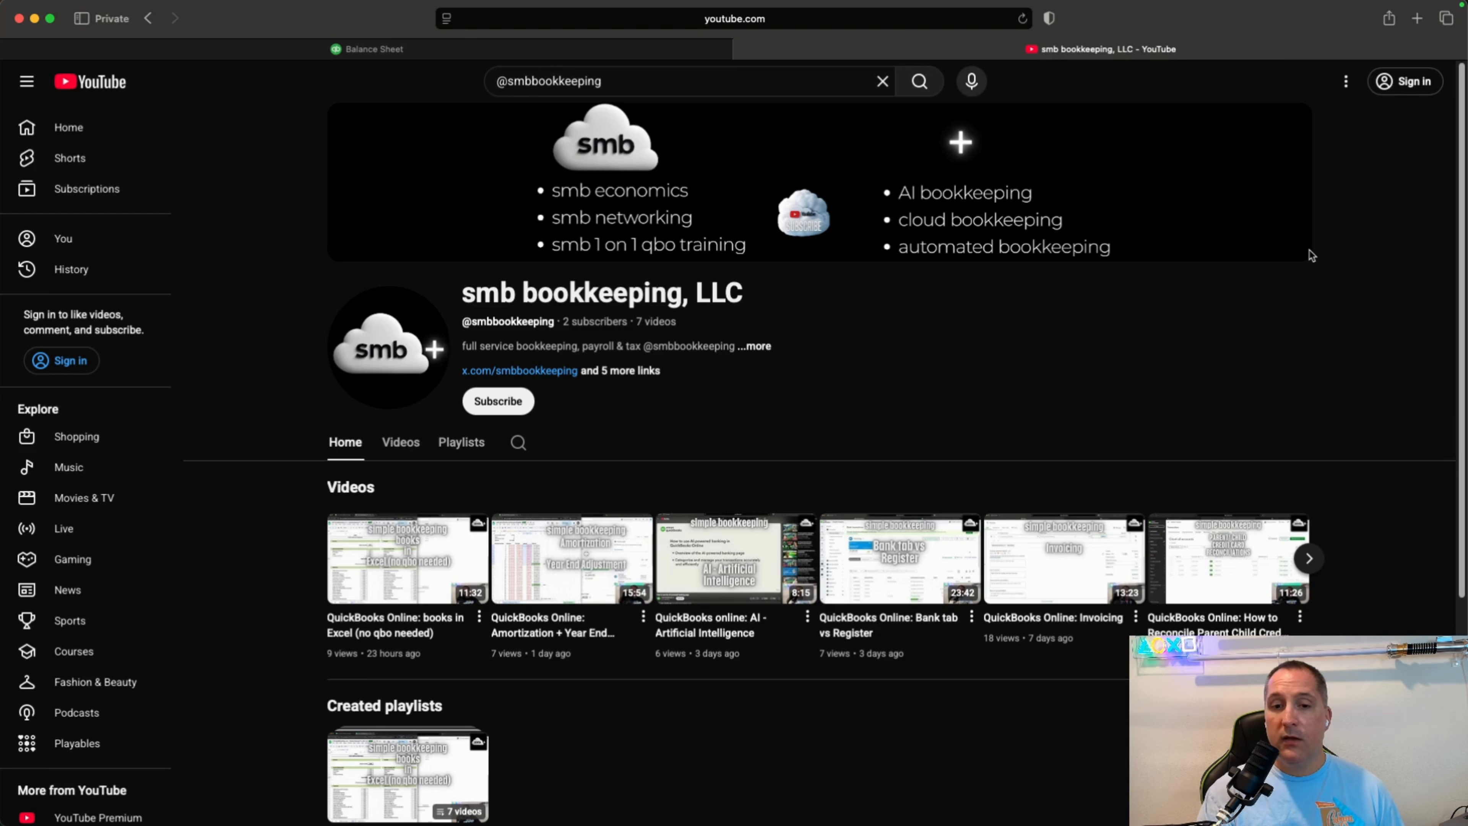
{"action": "left_click", "coordinate": [757, 346]}
{"action": "left_click_drag", "start_coordinate": [946, 356], "coordinate": [949, 400]}
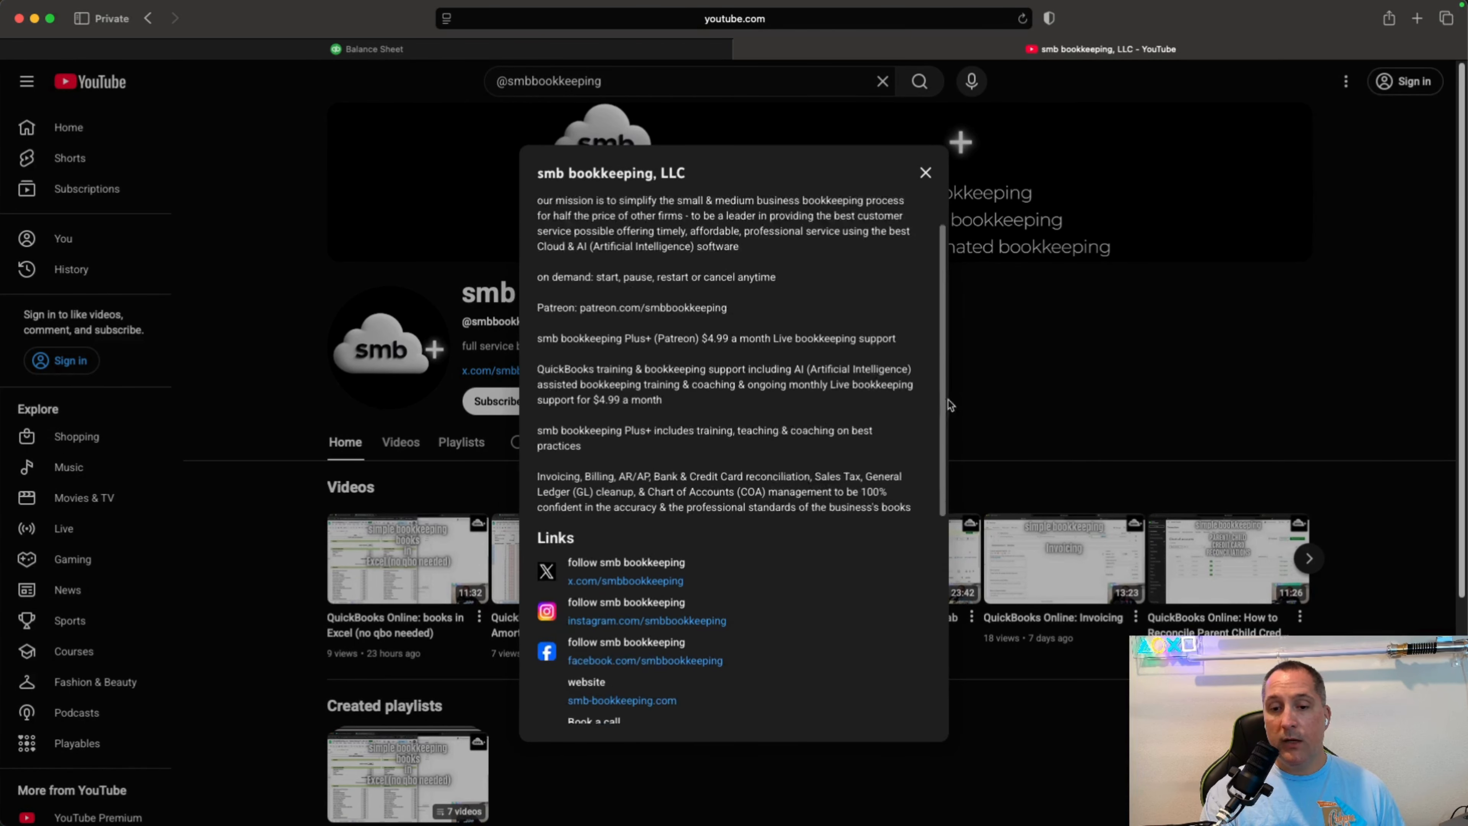
{"action": "scroll", "coordinate": [867, 492], "scroll_direction": "down", "scroll_amount": 6}
Open the channel's Patreon page, view its membership options with the Google sign-in prompt dismissed, and return to the YouTube channel details
{"action": "left_click", "coordinate": [666, 507]}
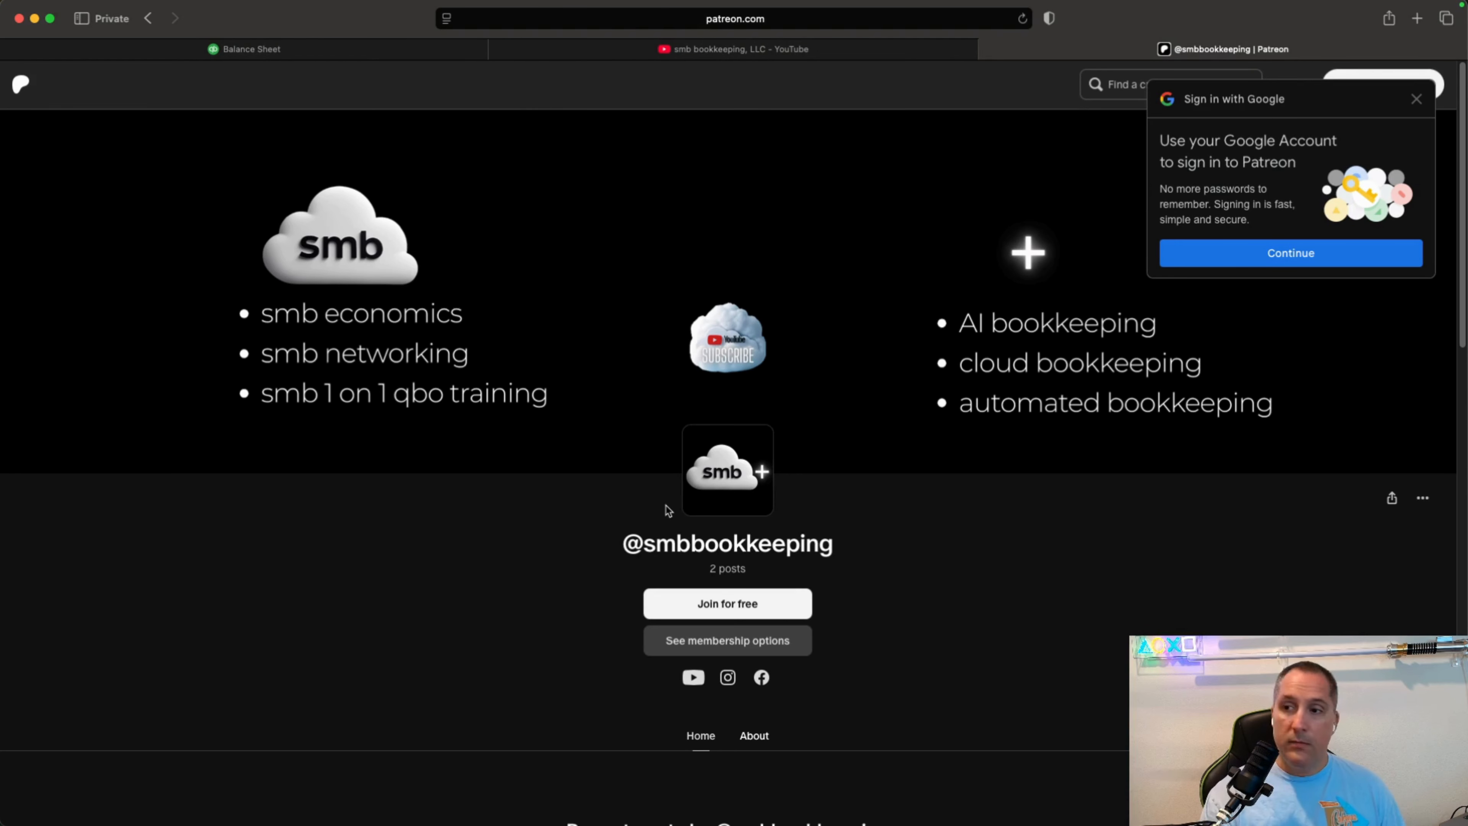
{"action": "left_click", "coordinate": [1420, 110]}
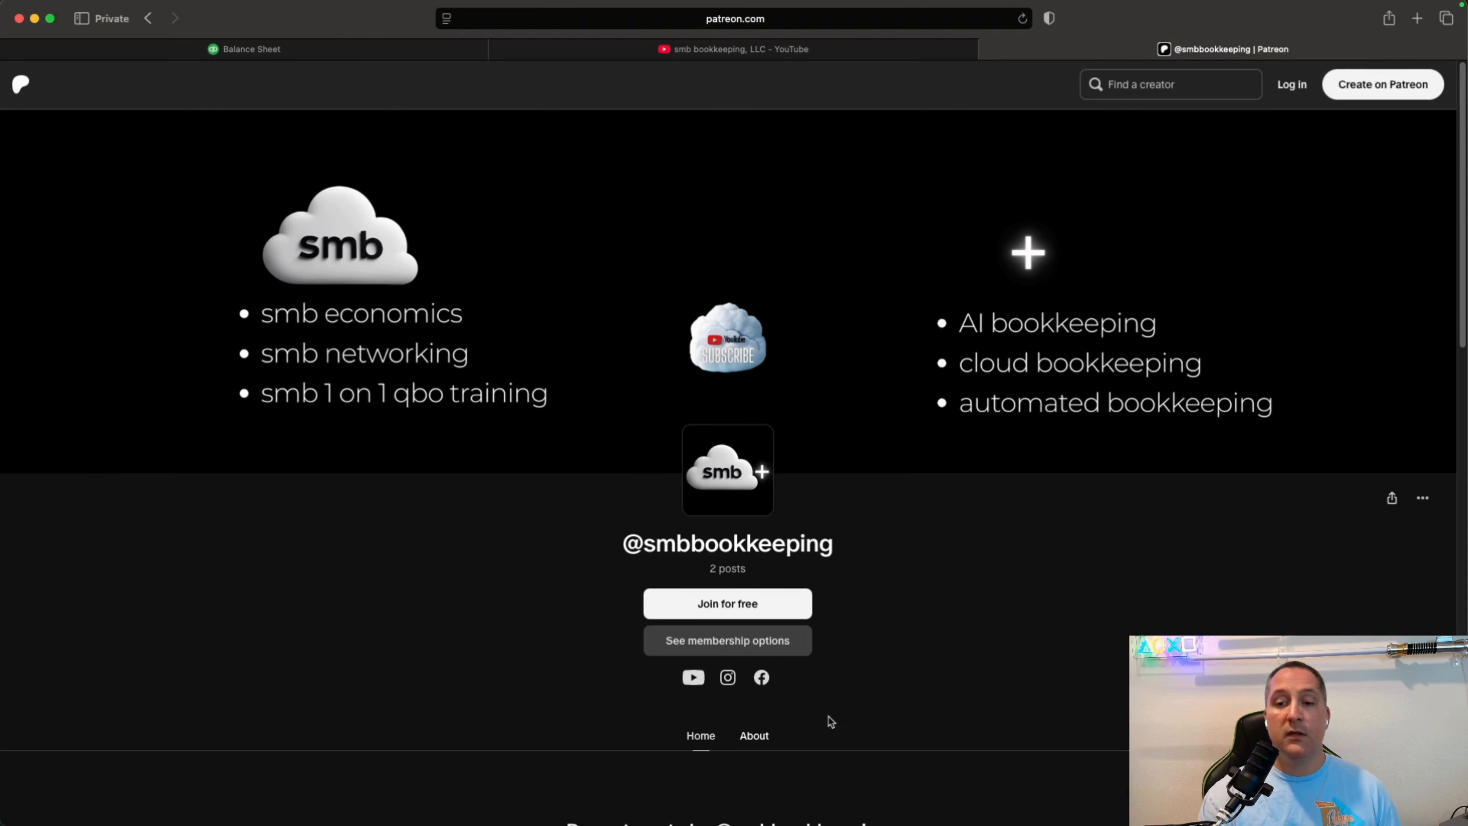
{"action": "left_click", "coordinate": [786, 643]}
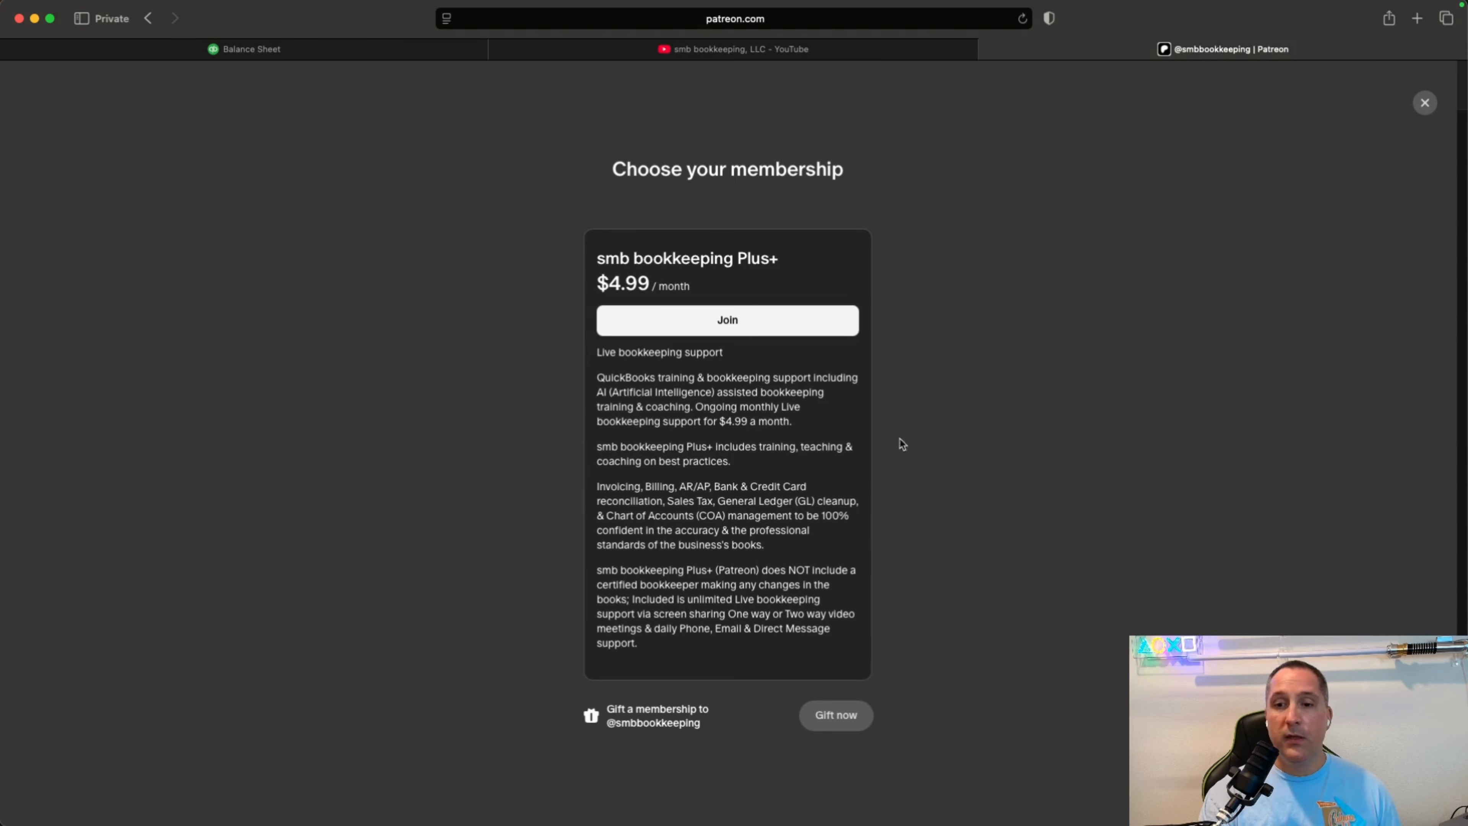
{"action": "left_click", "coordinate": [809, 50]}
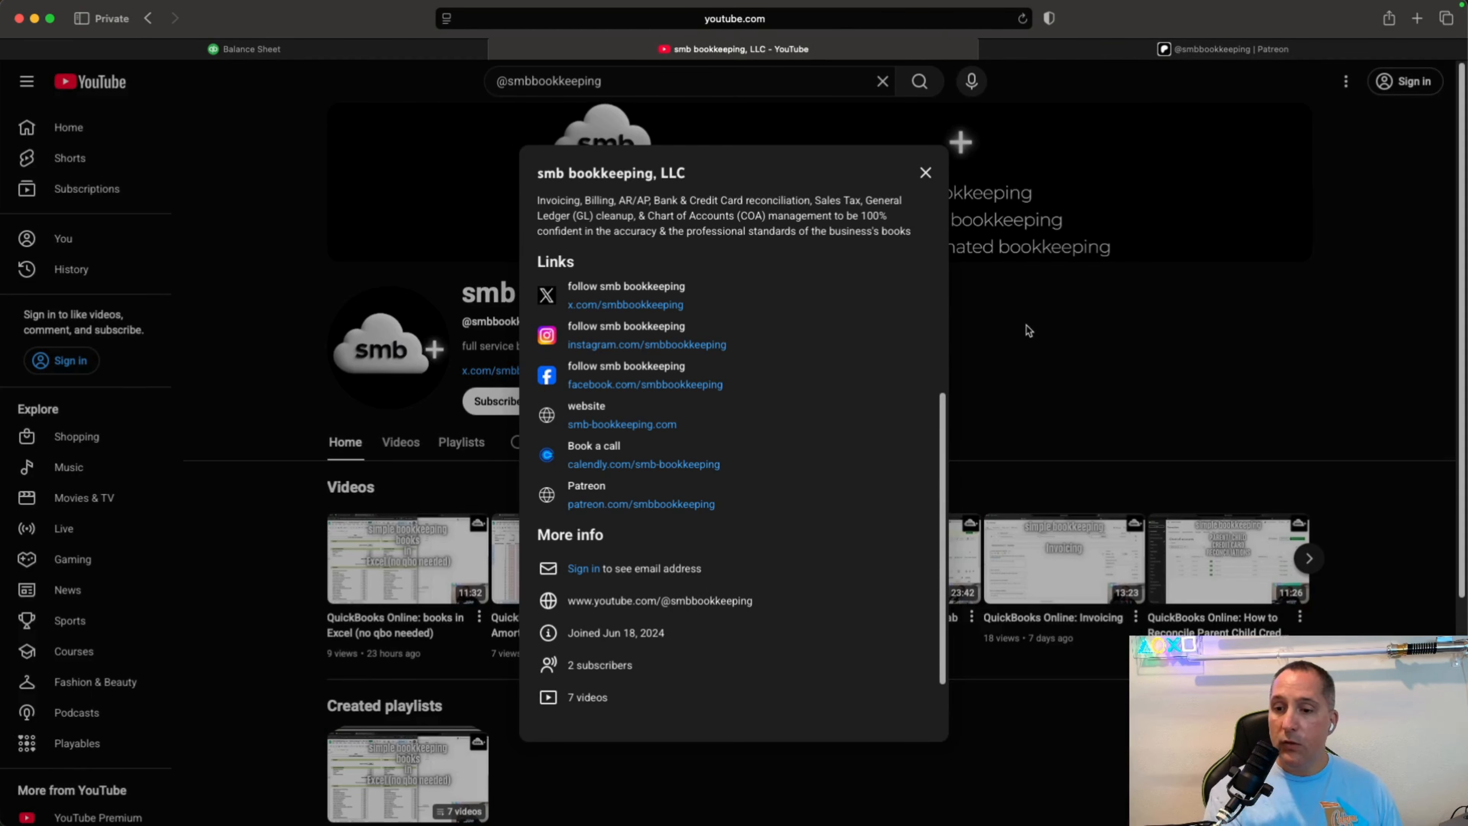